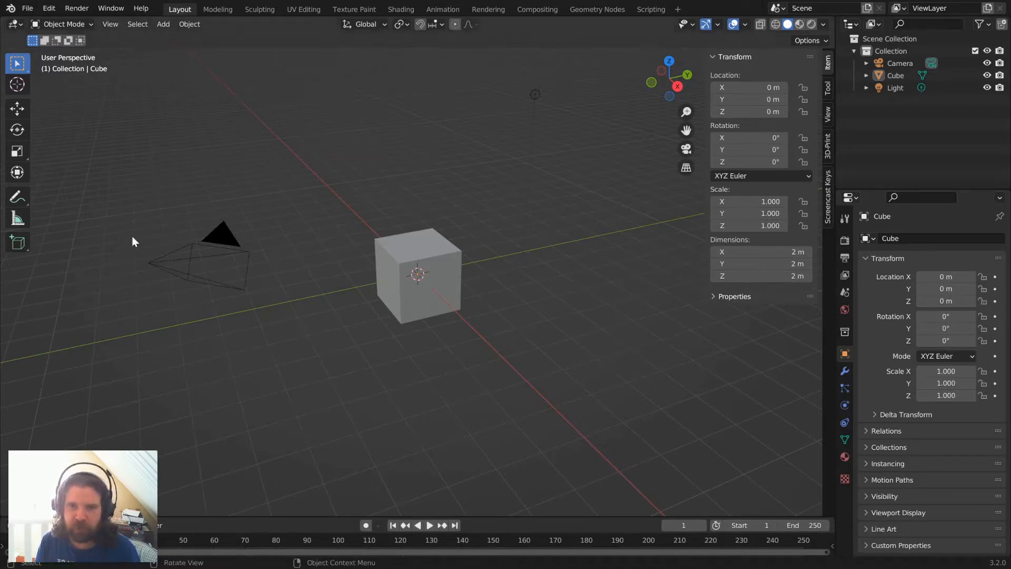
Open the add-on preferences and check whether the Mesh: 3D-Print Toolbox add-on is enabled.
{"action": "left_click", "coordinate": [53, 9]}
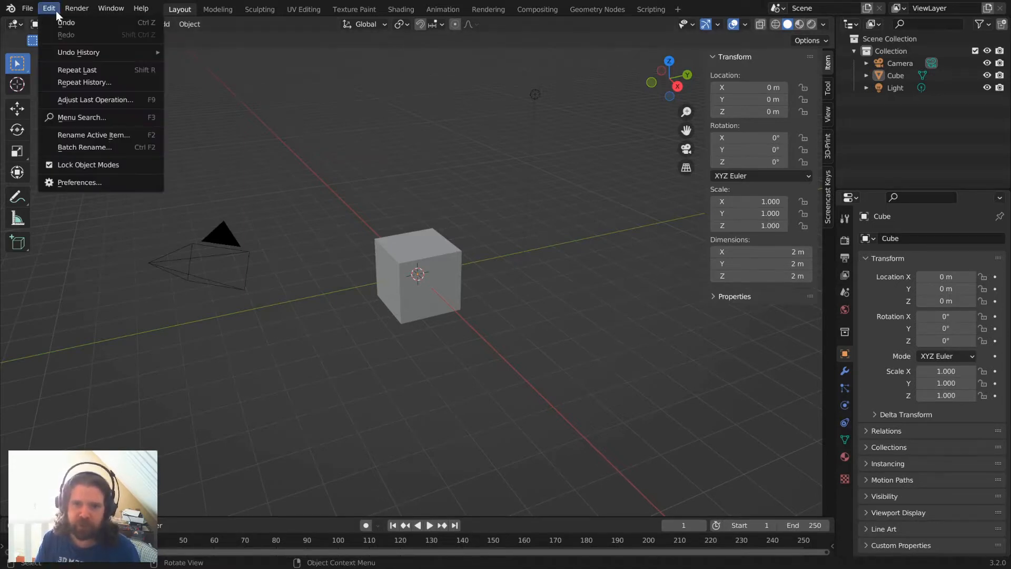
{"action": "left_click", "coordinate": [99, 181]}
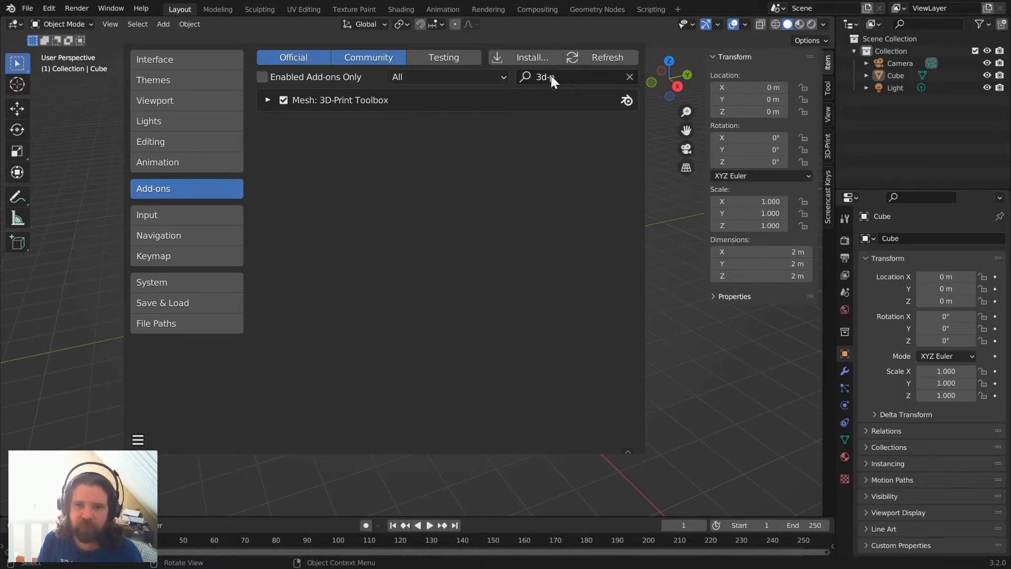
{"action": "left_click", "coordinate": [572, 76]}
{"action": "left_click", "coordinate": [577, 78]}
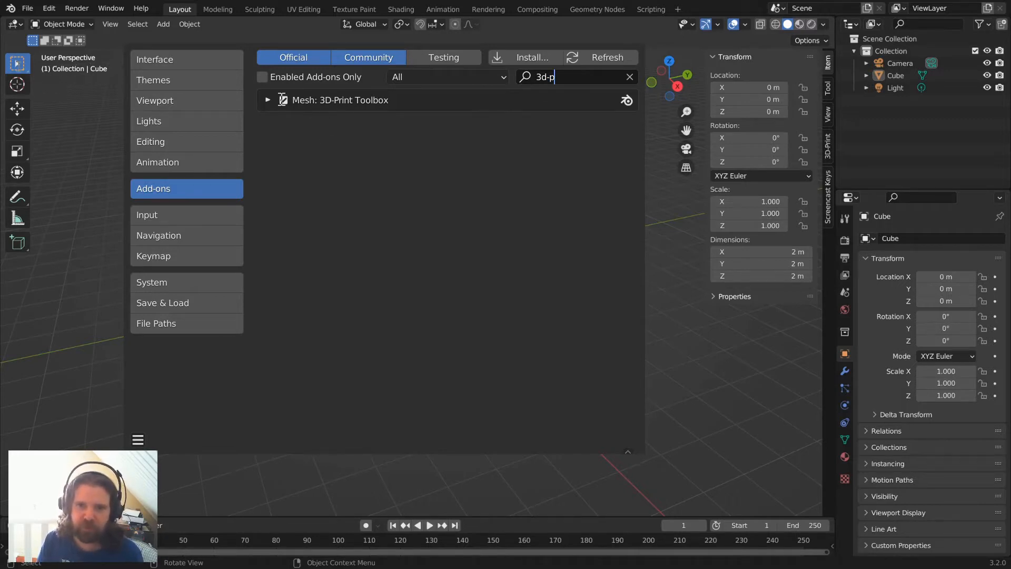
Search the add-ons for "bool tool" to check whether Bool Tool is enabled, and close the preferences.
{"action": "left_click", "coordinate": [629, 77]}
{"action": "left_click", "coordinate": [607, 72]}
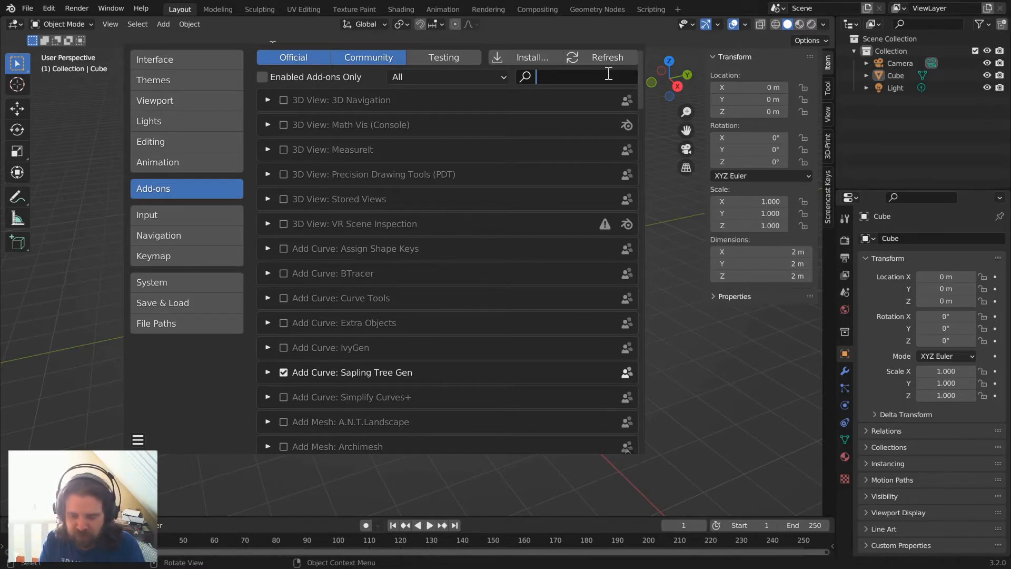
{"action": "type", "text": "bool to"}
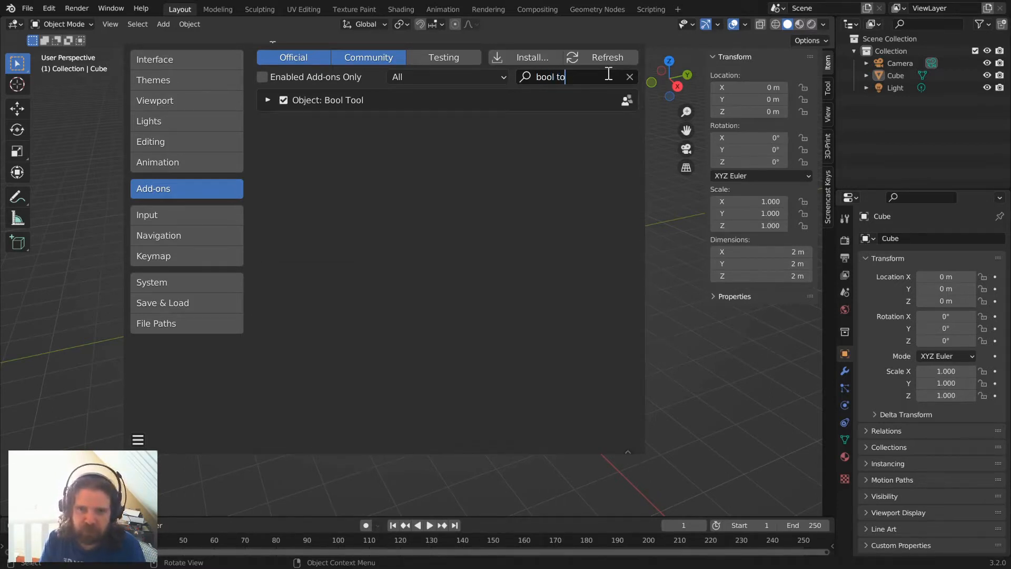
{"action": "type", "text": "ol"}
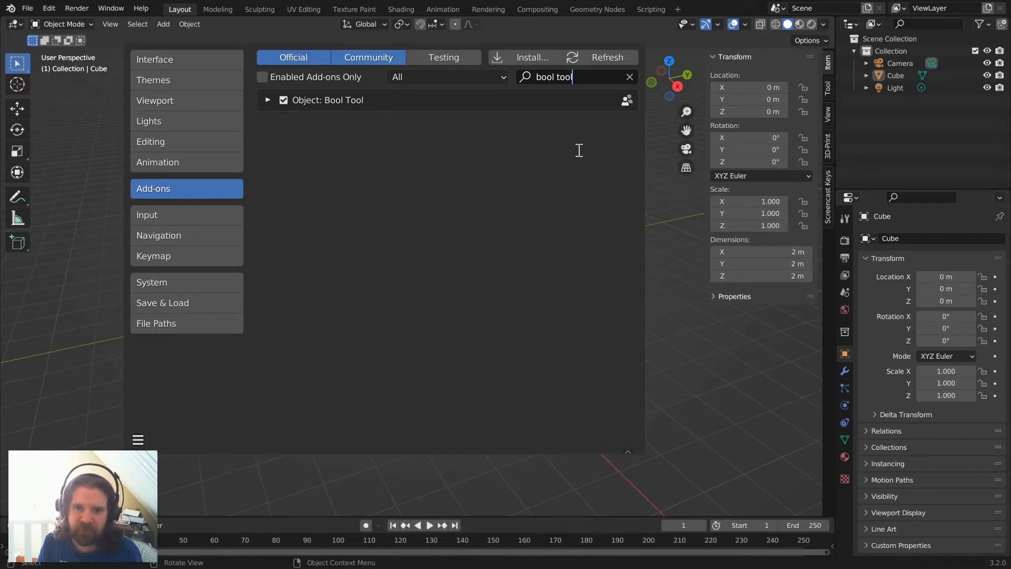
{"action": "left_click", "coordinate": [289, 15]}
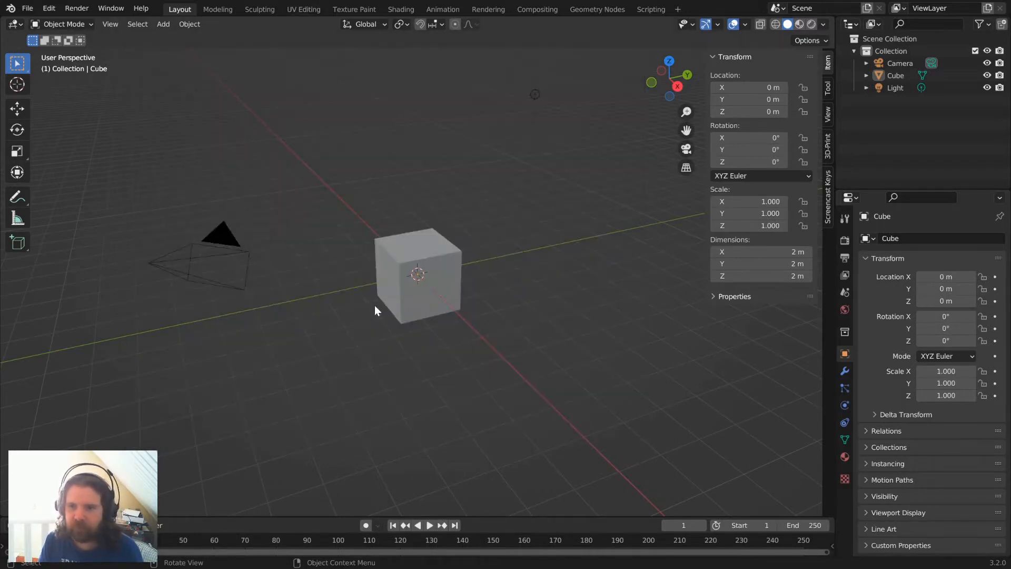
Delete the default light and camera from the scene, keeping the cube.
{"action": "left_click", "coordinate": [440, 257]}
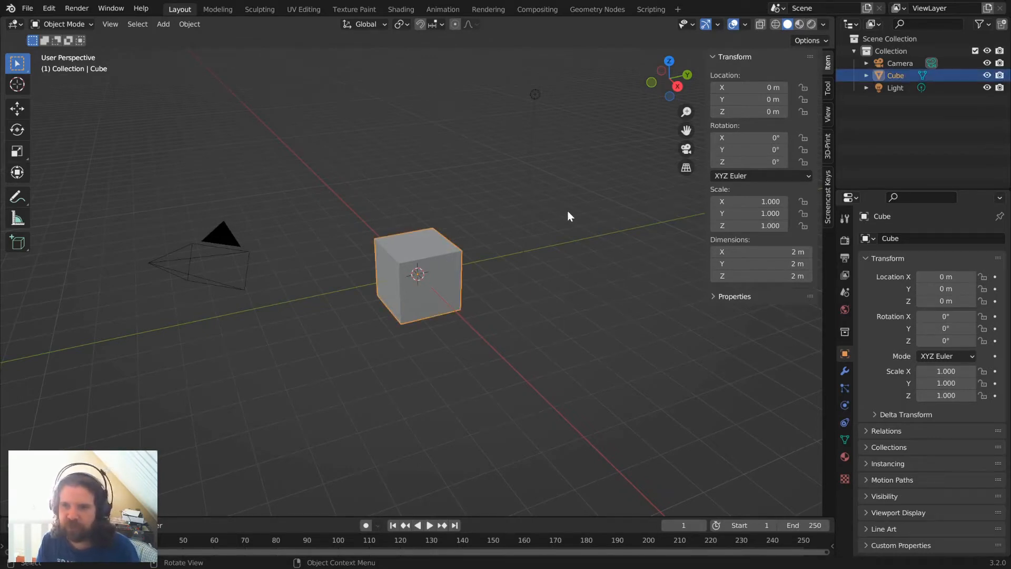
{"action": "left_click", "coordinate": [542, 94]}
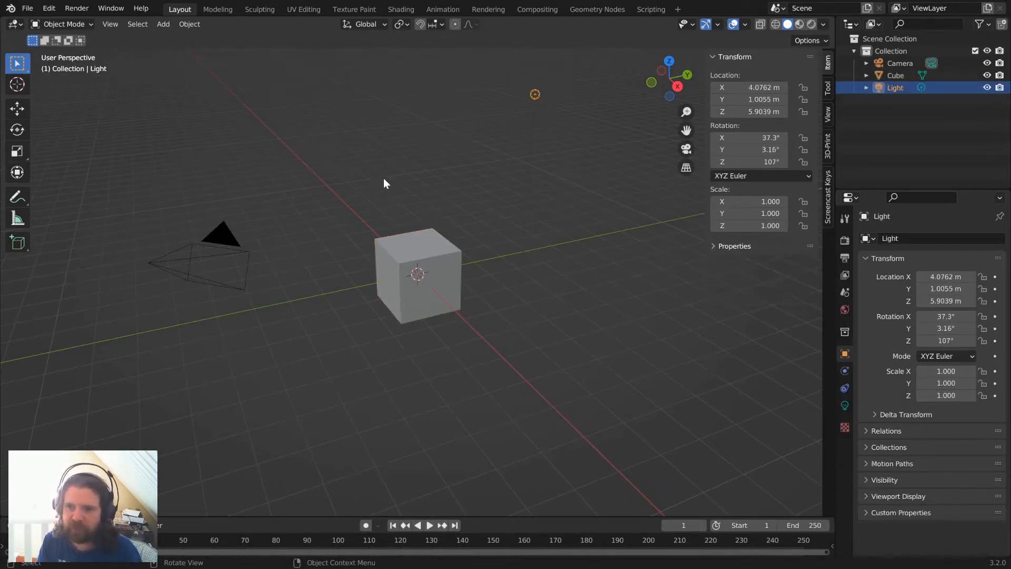
{"action": "left_click", "coordinate": [232, 238], "text": "shift"}
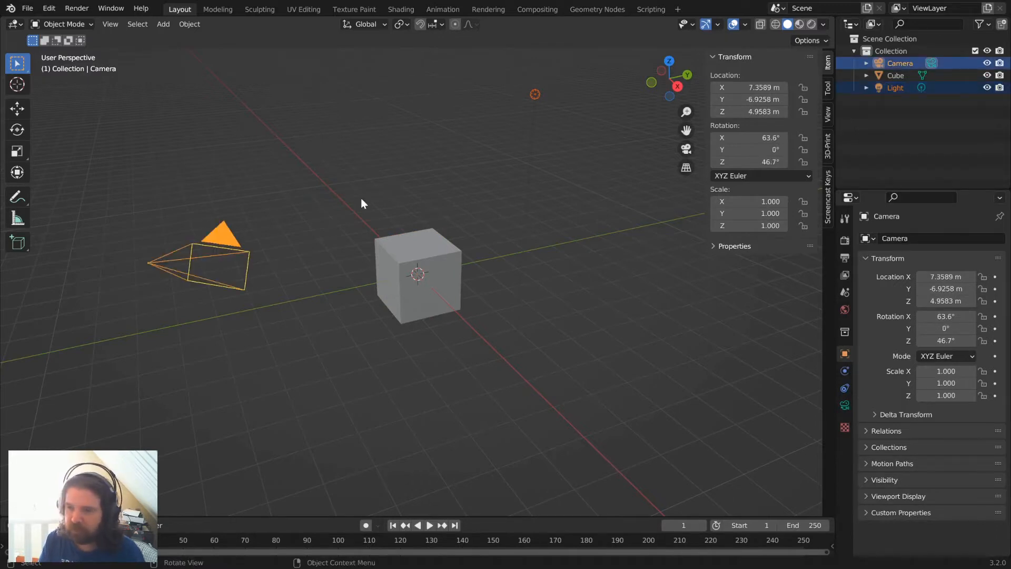
{"action": "key", "text": "Delete"}
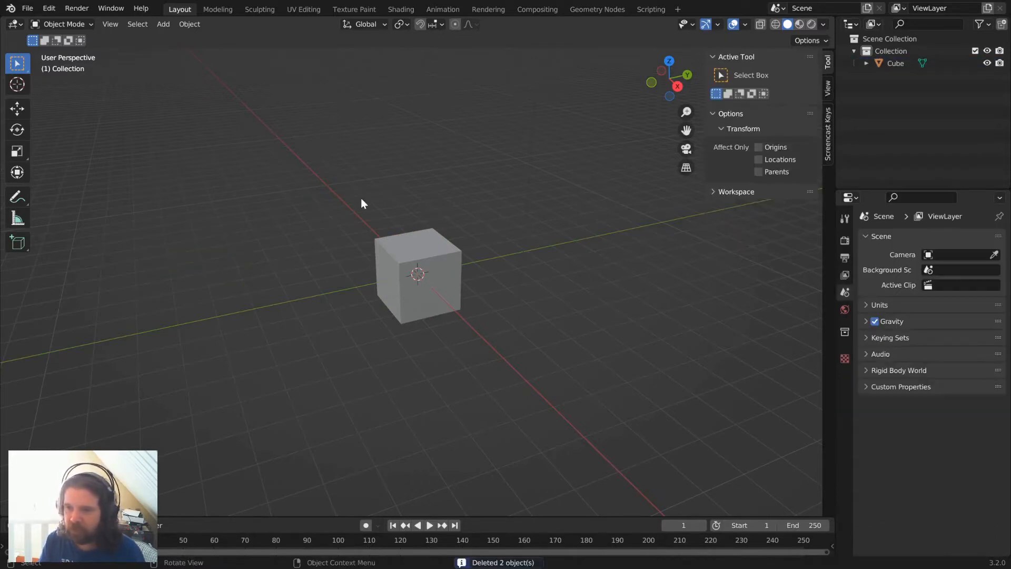
Select the cube and set the 3D view's clipping range to start at 1 m and end at 5000 m.
{"action": "left_click", "coordinate": [414, 260]}
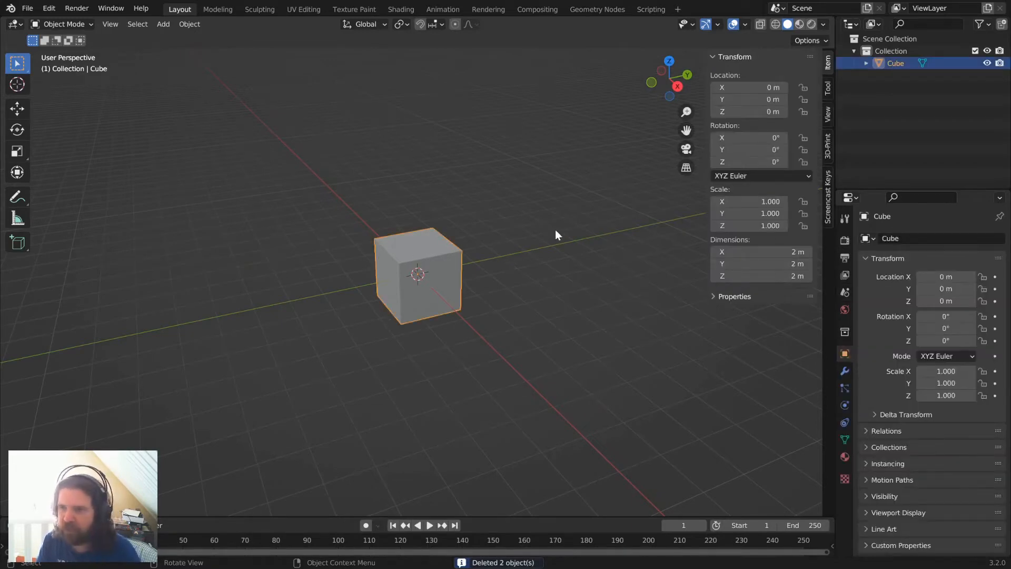
{"action": "left_click", "coordinate": [828, 114]}
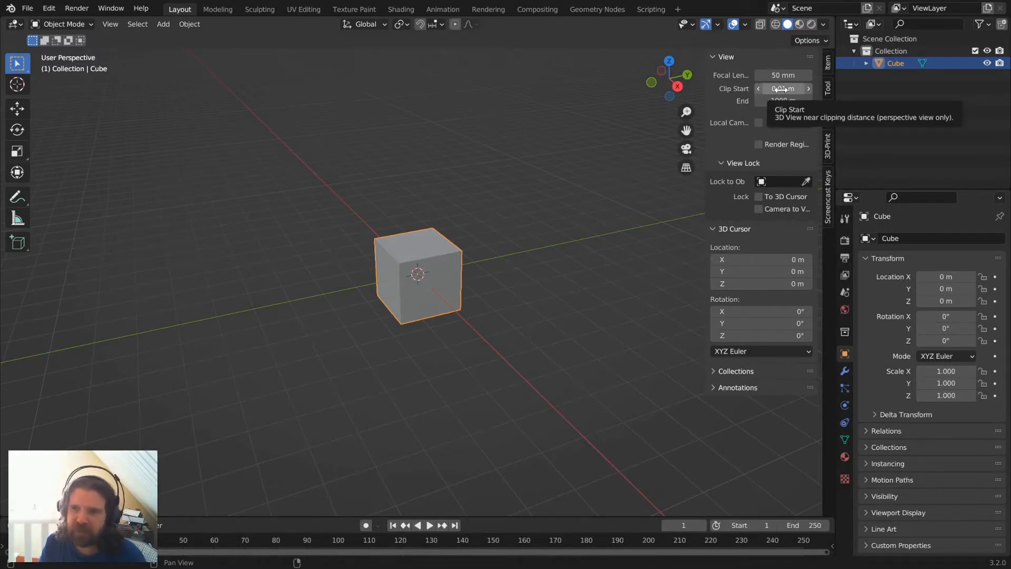
{"action": "left_click", "coordinate": [782, 90]}
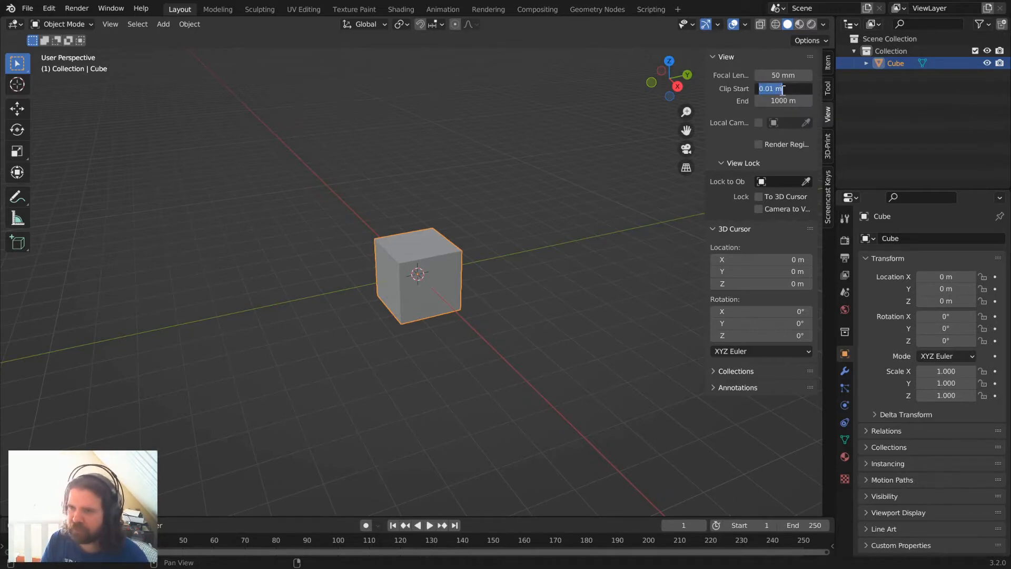
{"action": "type", "text": "1"}
{"action": "key", "text": "Return"}
{"action": "left_click", "coordinate": [788, 99]}
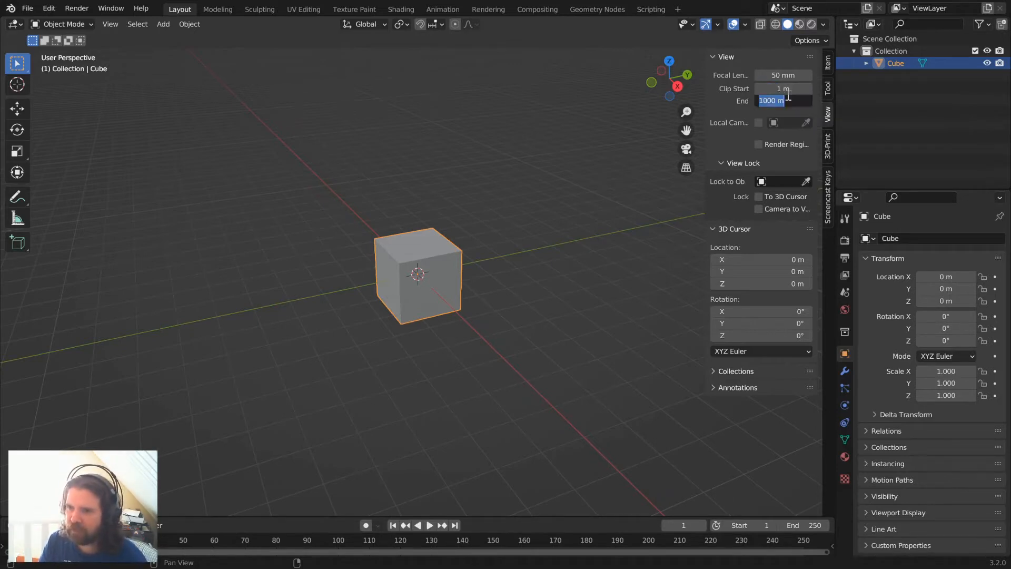
{"action": "type", "text": "5000"}
{"action": "key", "text": "Return"}
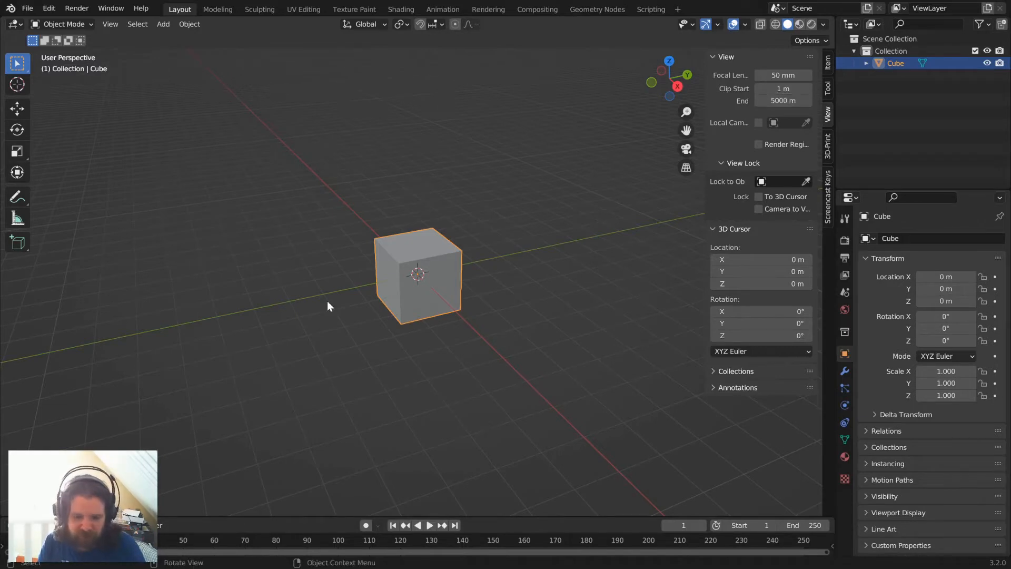
Turn on the Screencast Keys display while the cube is in Edit Mode.
{"action": "key", "text": "Tab"}
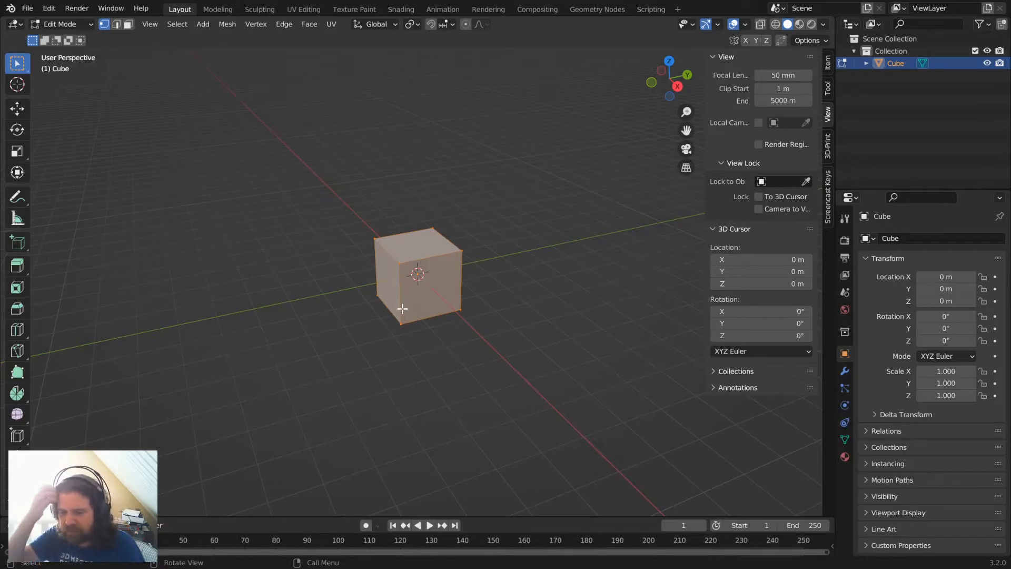
{"action": "left_click", "coordinate": [829, 195]}
{"action": "left_click", "coordinate": [727, 55]}
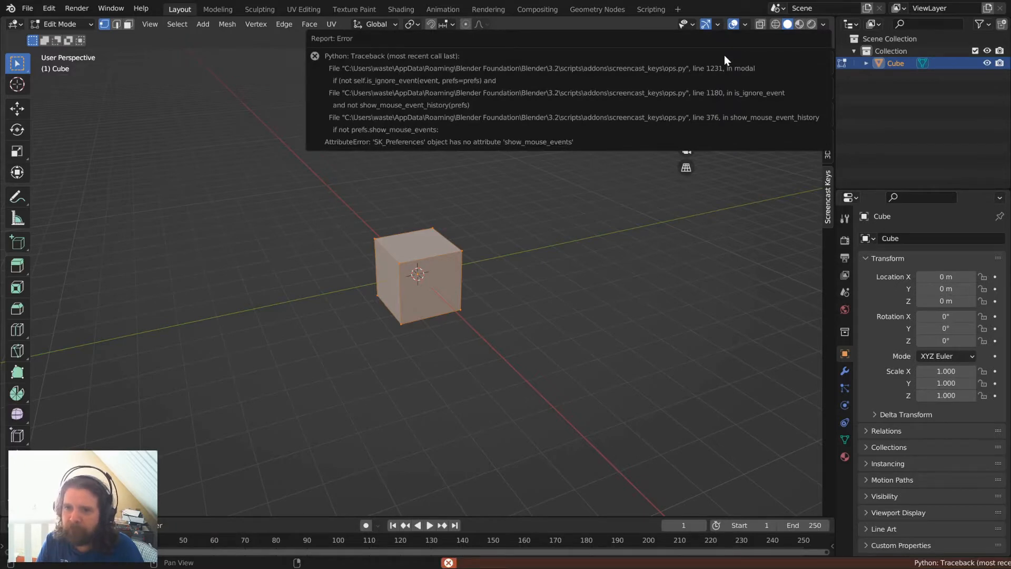
{"action": "left_click", "coordinate": [655, 265]}
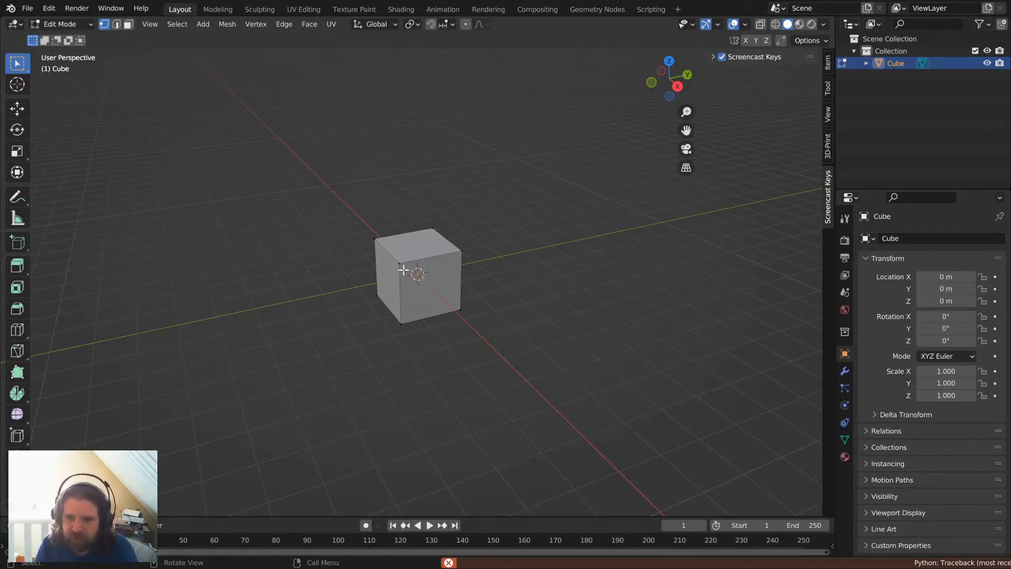
Scale the cube's entire mesh by a factor of 5 in Edit Mode, and check its dimensions in Object Mode.
{"action": "key", "text": "Tab"}
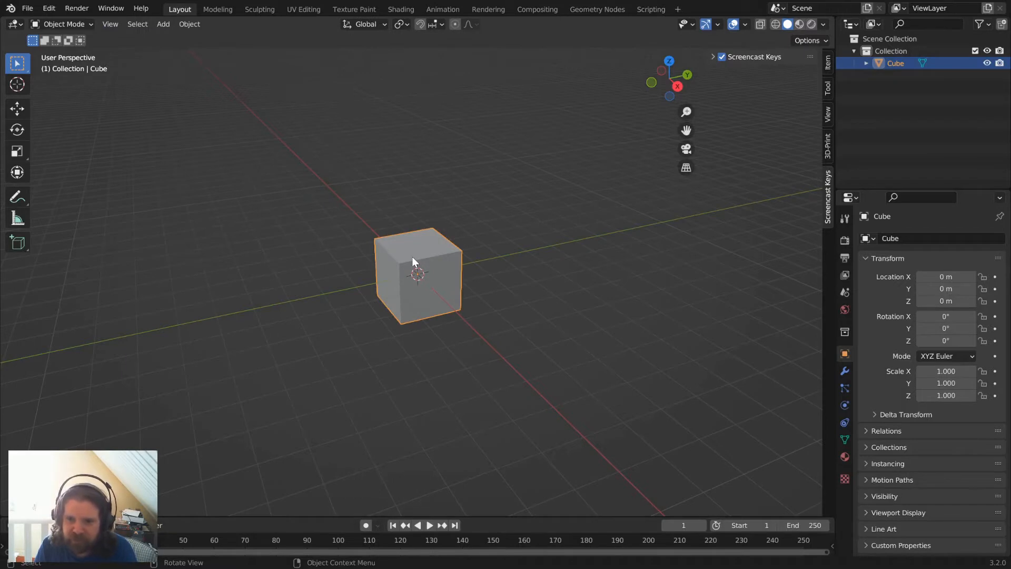
{"action": "key", "text": "Tab"}
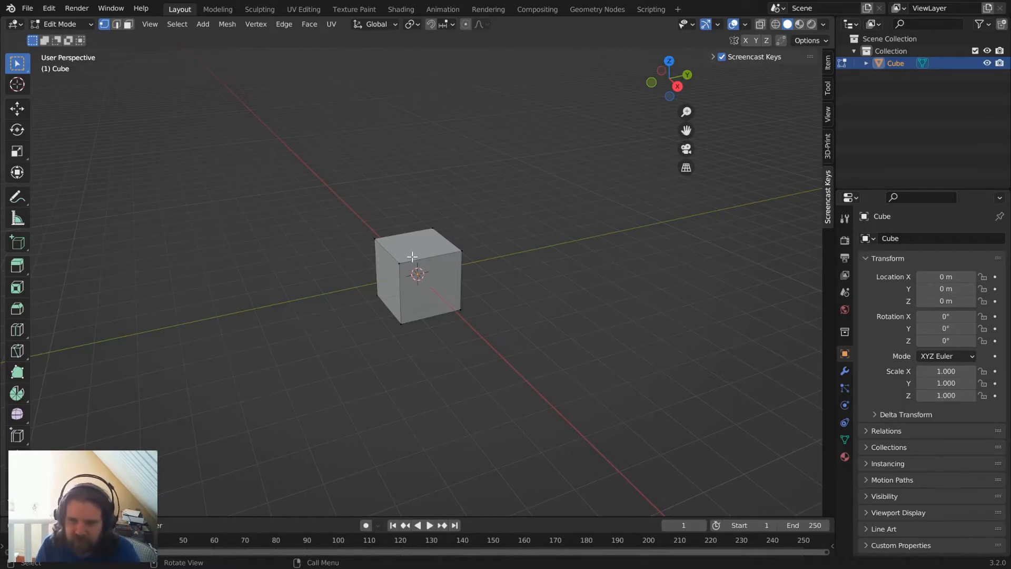
{"action": "key", "text": "a"}
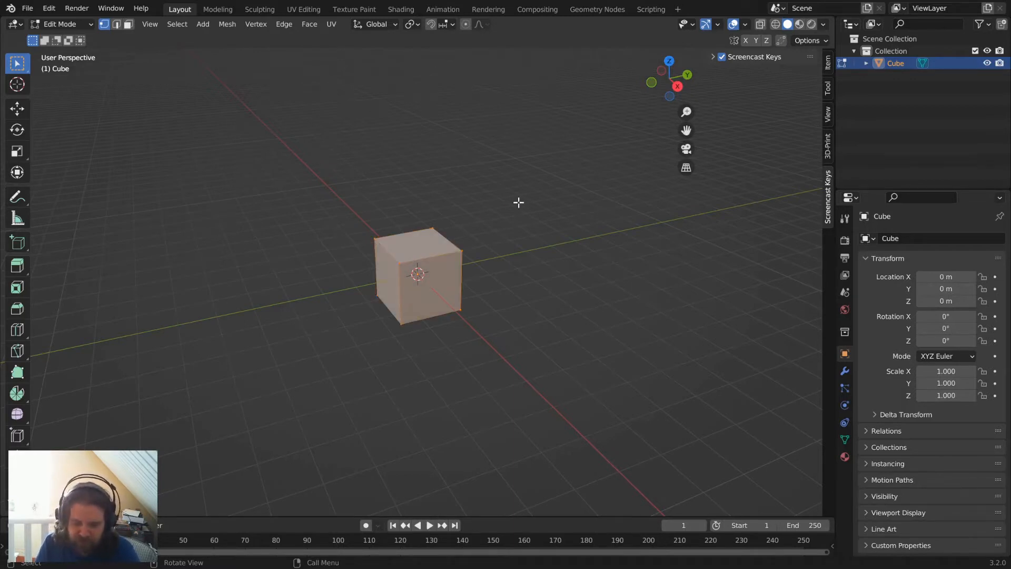
{"action": "type", "text": "s"}
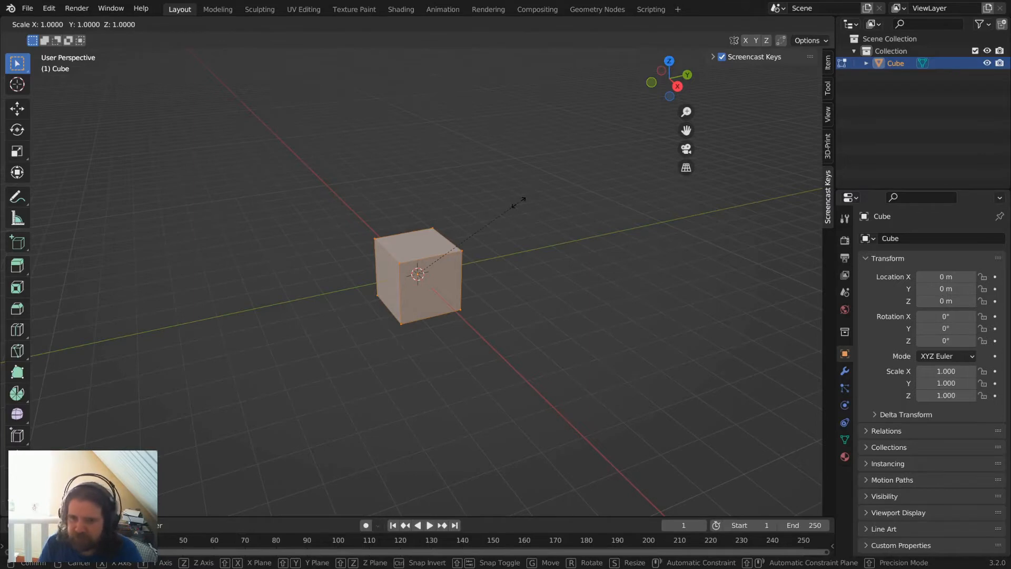
{"action": "type", "text": "5"}
{"action": "key", "text": "Return"}
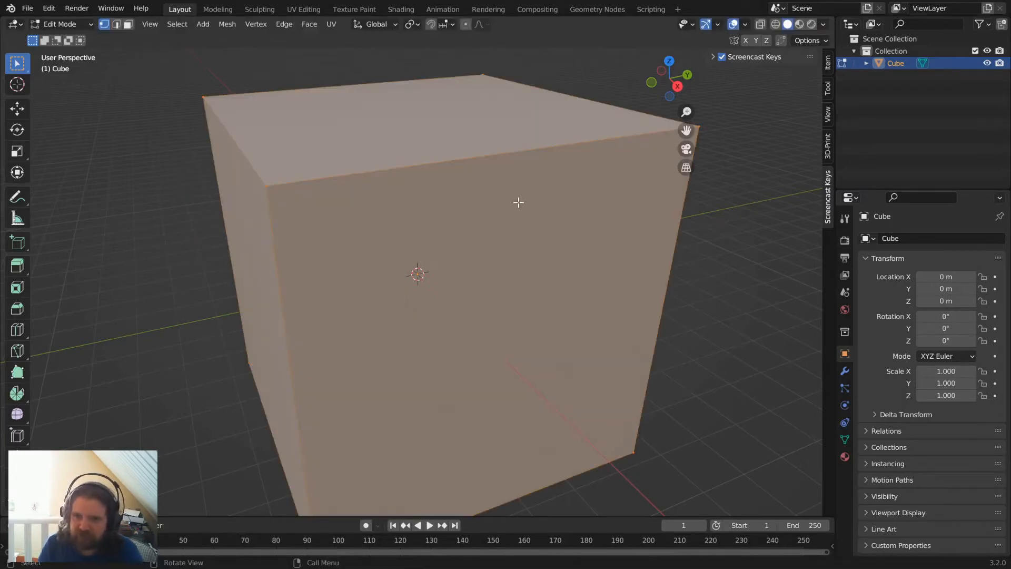
{"action": "key", "text": "ctrl+z"}
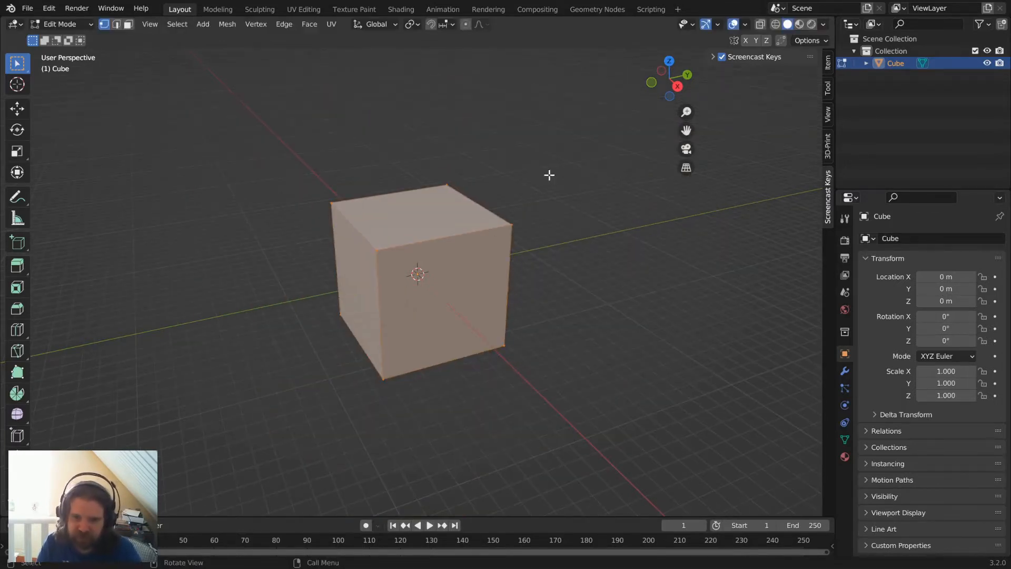
{"action": "key", "text": "Tab"}
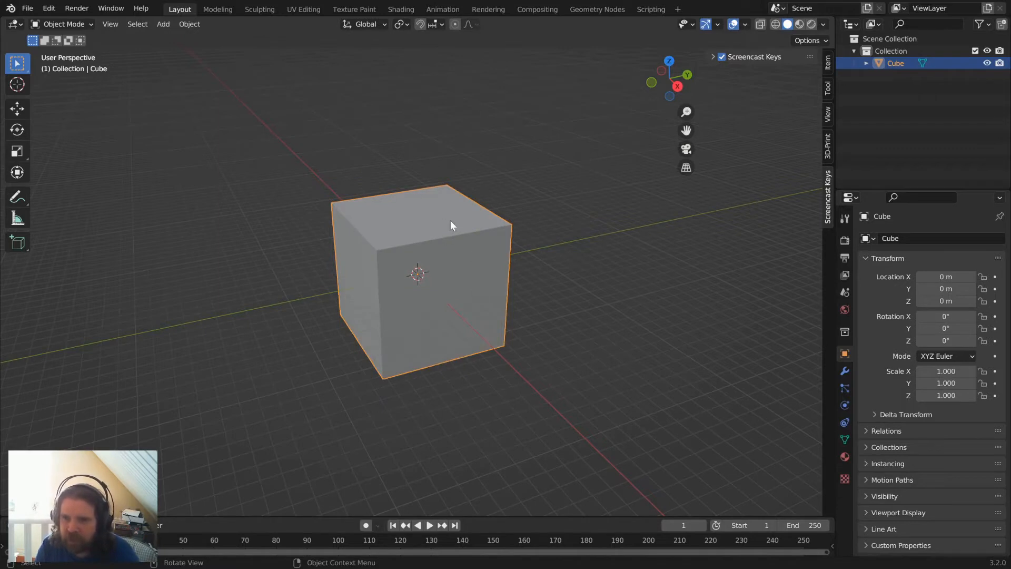
{"action": "left_click", "coordinate": [825, 61]}
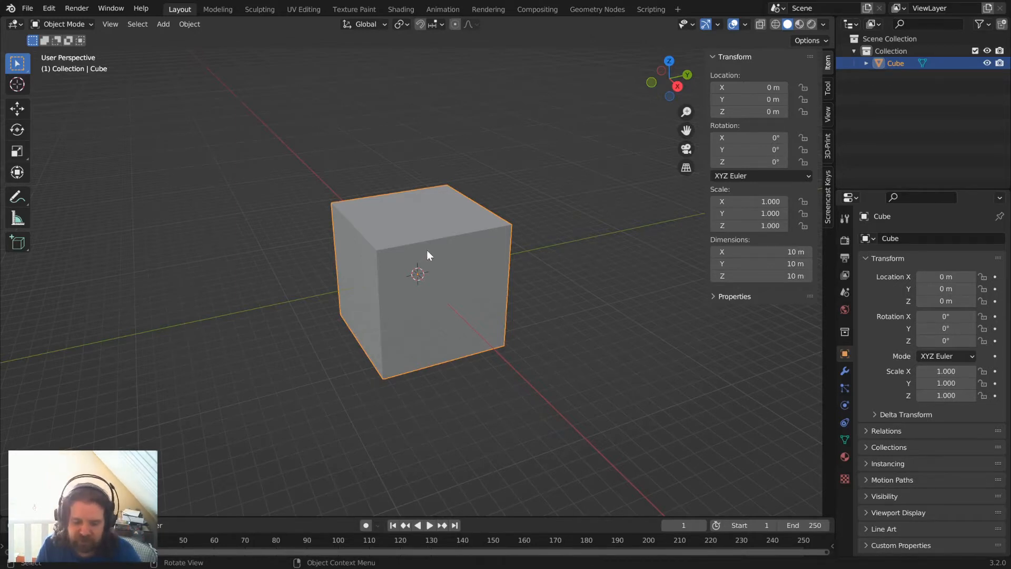
Move the cube's whole mesh up 5 m along the Z axis in Edit Mode, working from the front view.
{"action": "key", "text": "Tab"}
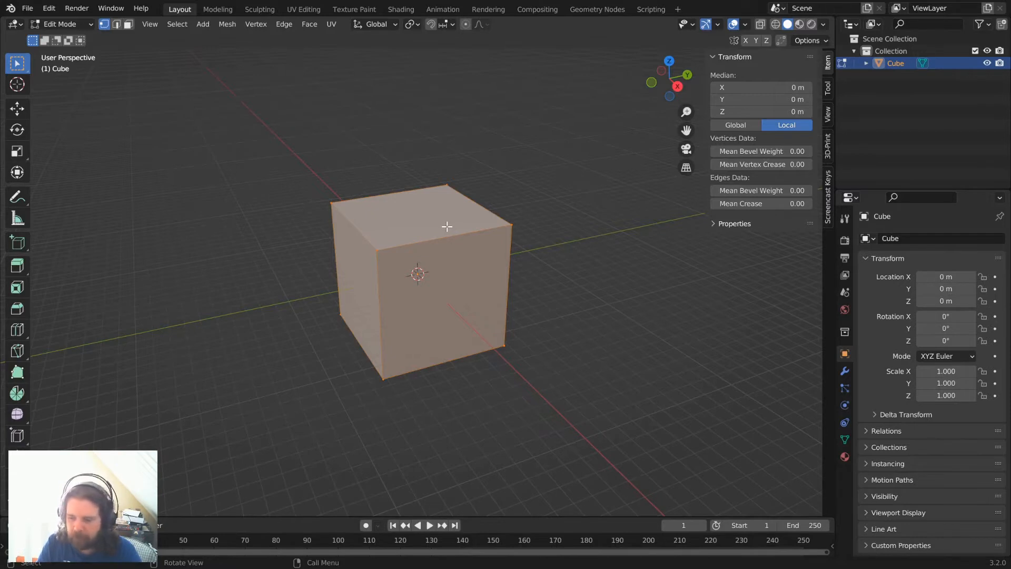
{"action": "key", "text": "KP_1"}
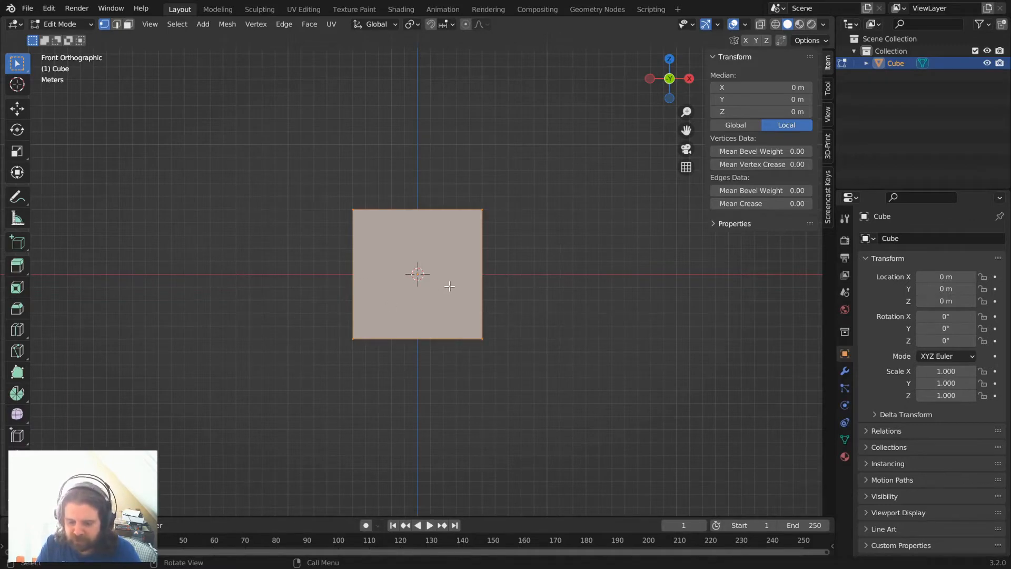
{"action": "key", "text": "g"}
{"action": "type", "text": "z"}
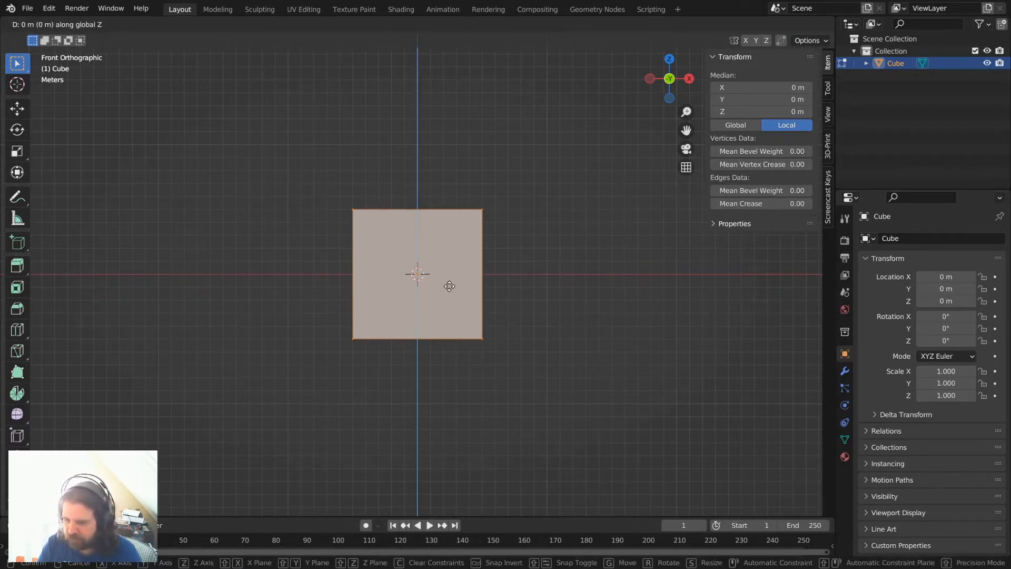
{"action": "type", "text": "5"}
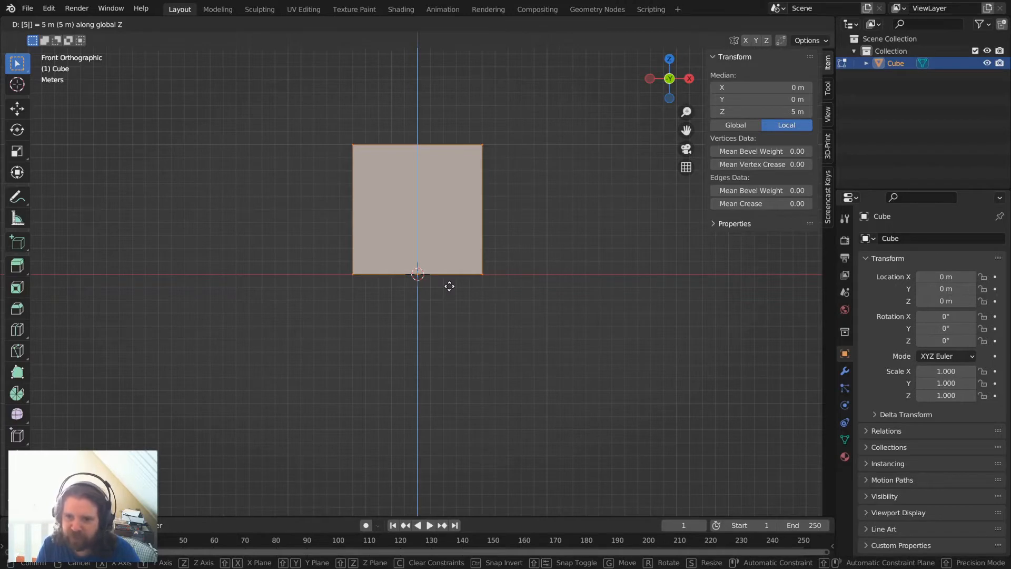
{"action": "key", "text": "Return"}
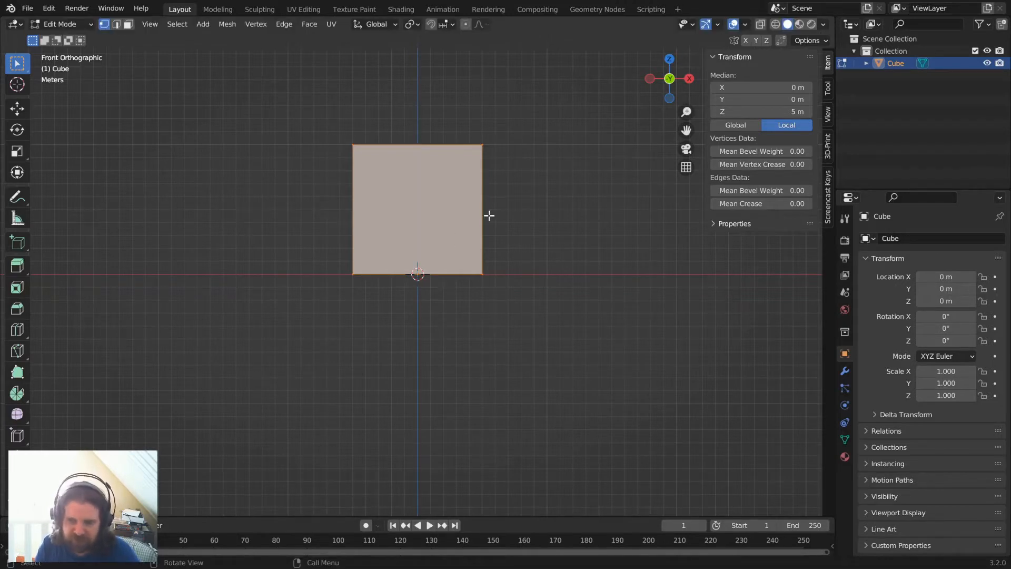
Switch the cube's mesh to face selection and clear the current selection.
{"action": "middle_click_drag", "start_coordinate": [487, 214], "coordinate": [467, 275], "text": "shift"}
{"action": "scroll", "coordinate": [547, 271], "scroll_direction": "down", "scroll_amount": 1}
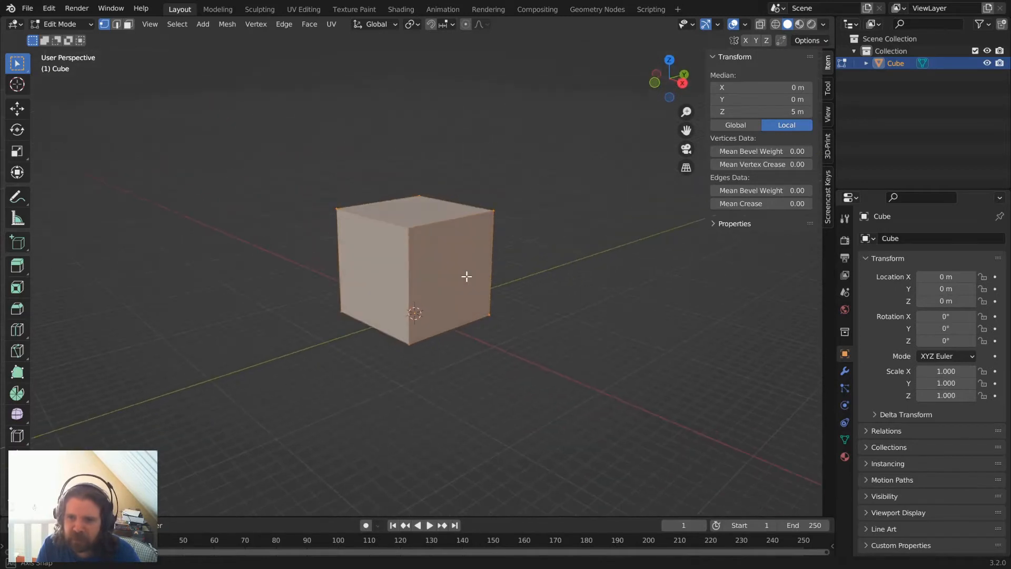
{"action": "key", "text": "3"}
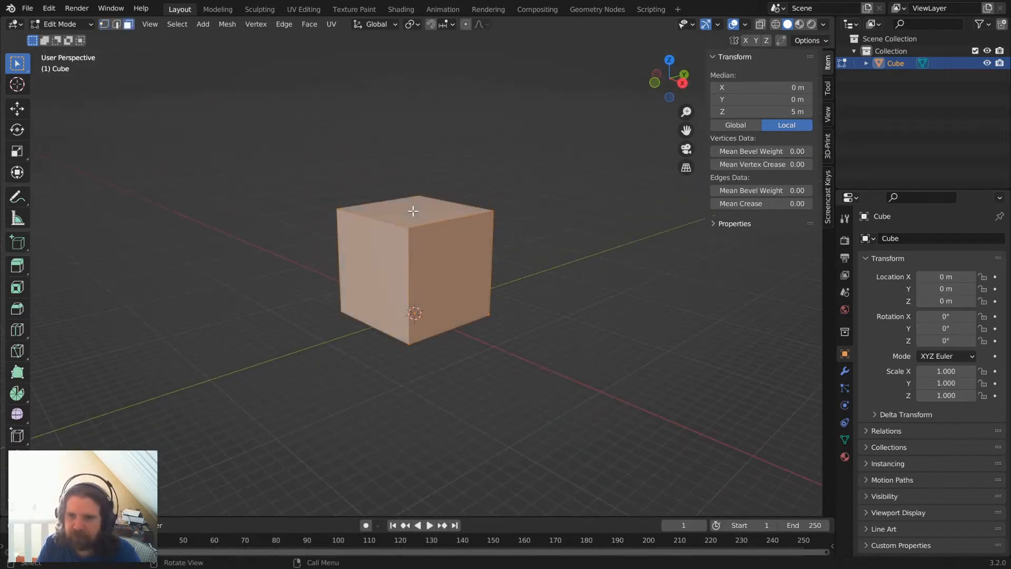
{"action": "key", "text": "alt+a"}
{"action": "scroll", "coordinate": [520, 199], "scroll_direction": "down", "scroll_amount": 4}
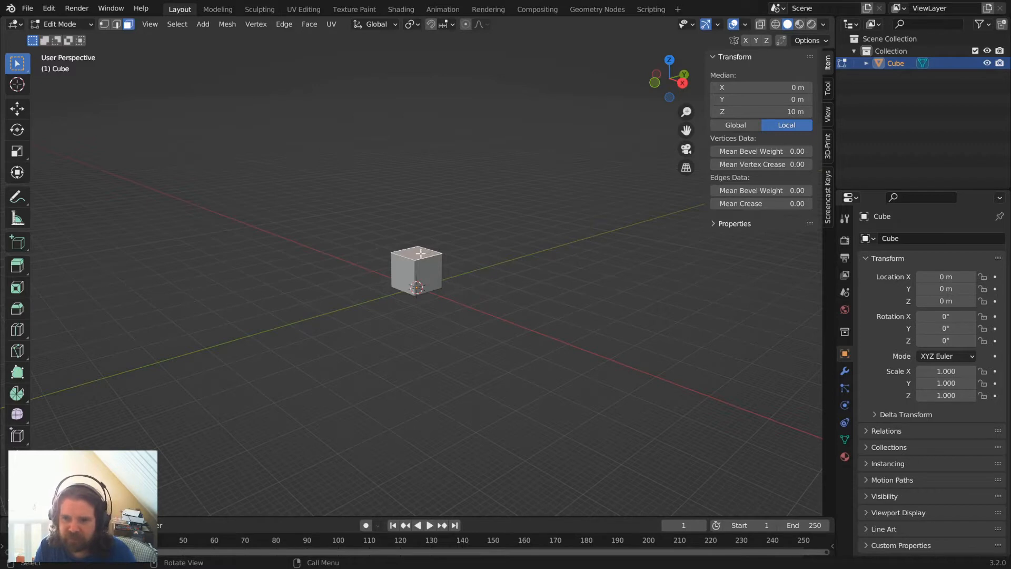
Move the cube's top face up 65 m along the Z axis, and check the column's dimensions in Object Mode.
{"action": "left_click", "coordinate": [451, 237]}
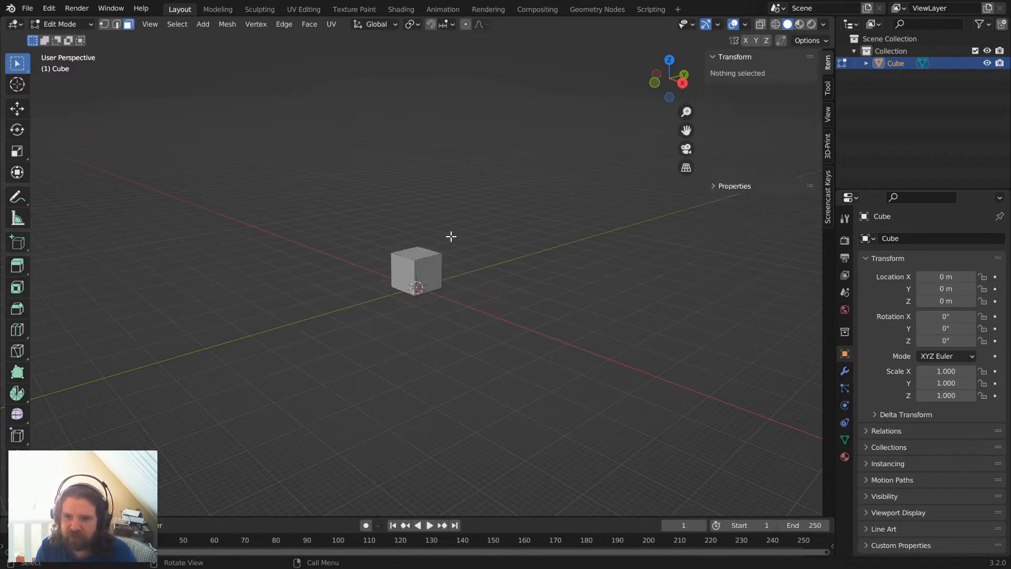
{"action": "left_click", "coordinate": [409, 253]}
{"action": "key", "text": "g"}
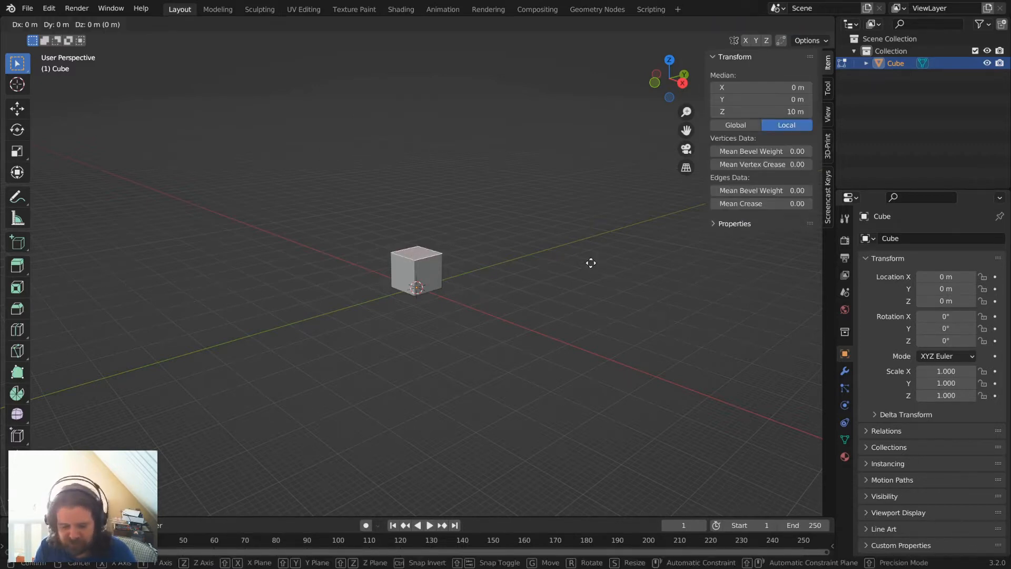
{"action": "key", "text": "z"}
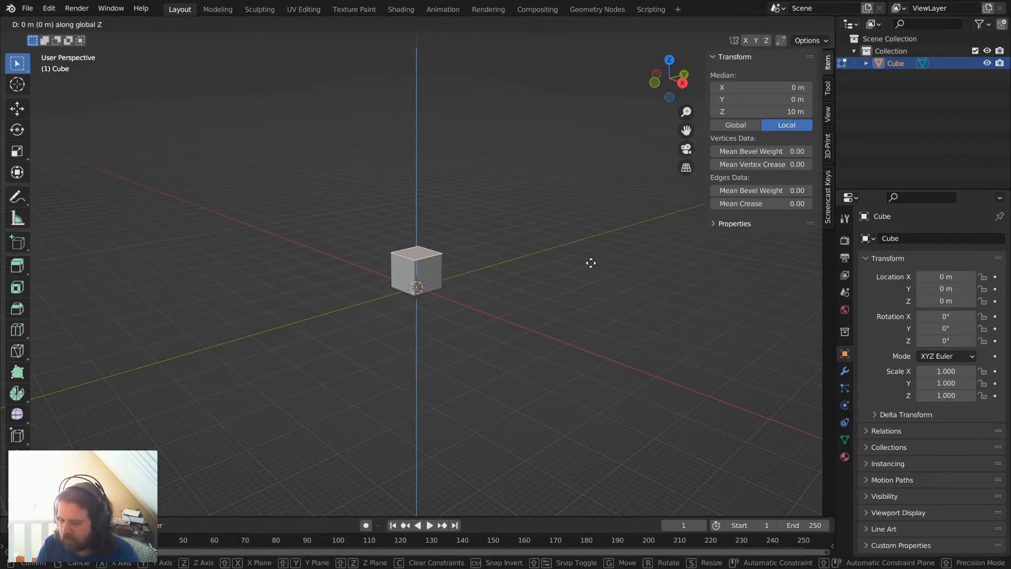
{"action": "type", "text": "65"}
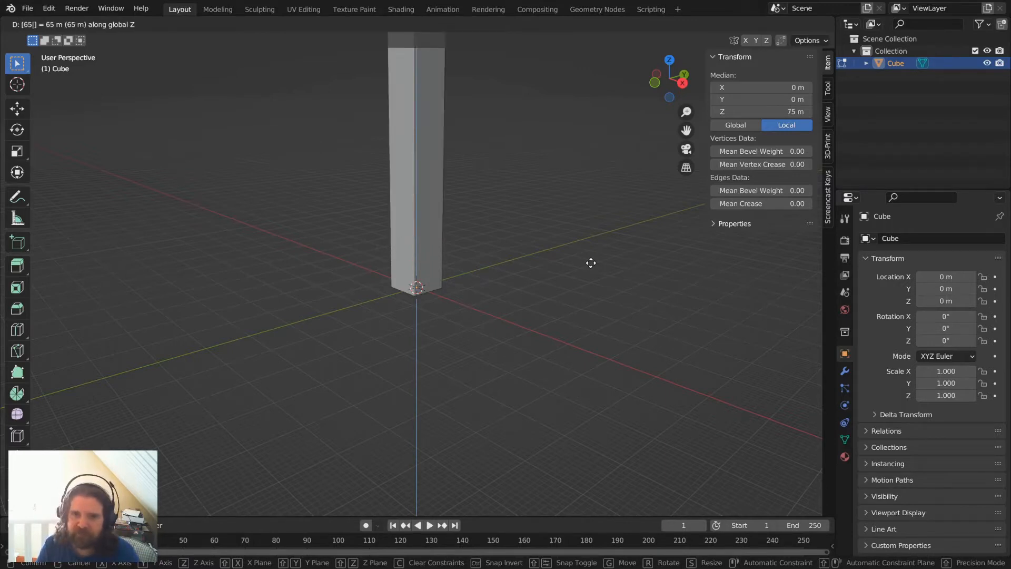
{"action": "left_click", "coordinate": [591, 263]}
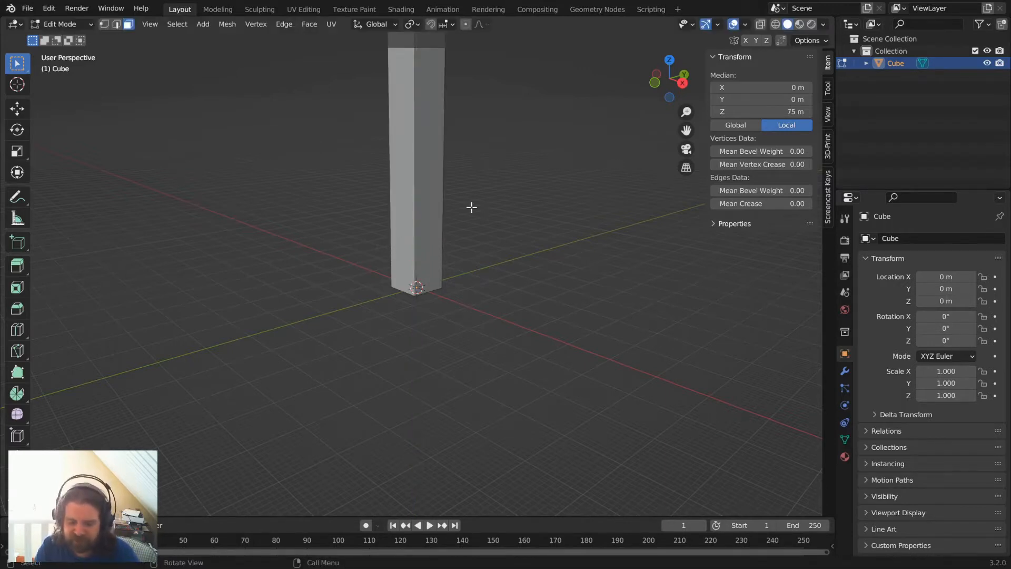
{"action": "scroll", "coordinate": [472, 207], "scroll_direction": "down", "scroll_amount": 3}
{"action": "scroll", "coordinate": [468, 208], "scroll_direction": "up", "scroll_amount": 1}
{"action": "middle_click_drag", "start_coordinate": [464, 211], "coordinate": [464, 241], "text": "shift"}
{"action": "key", "text": "Tab"}
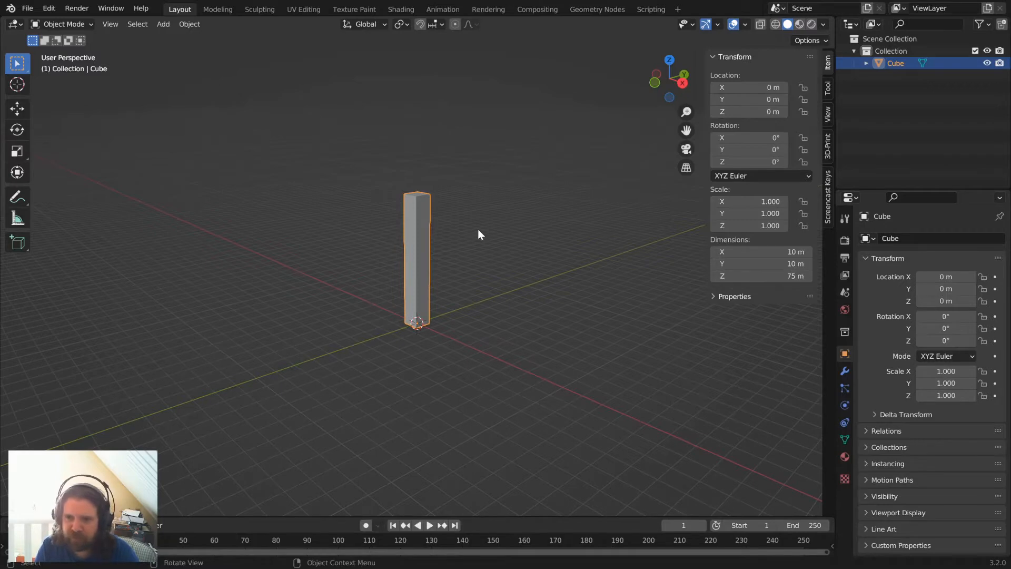
{"action": "scroll", "coordinate": [506, 219], "scroll_direction": "up", "scroll_amount": 4}
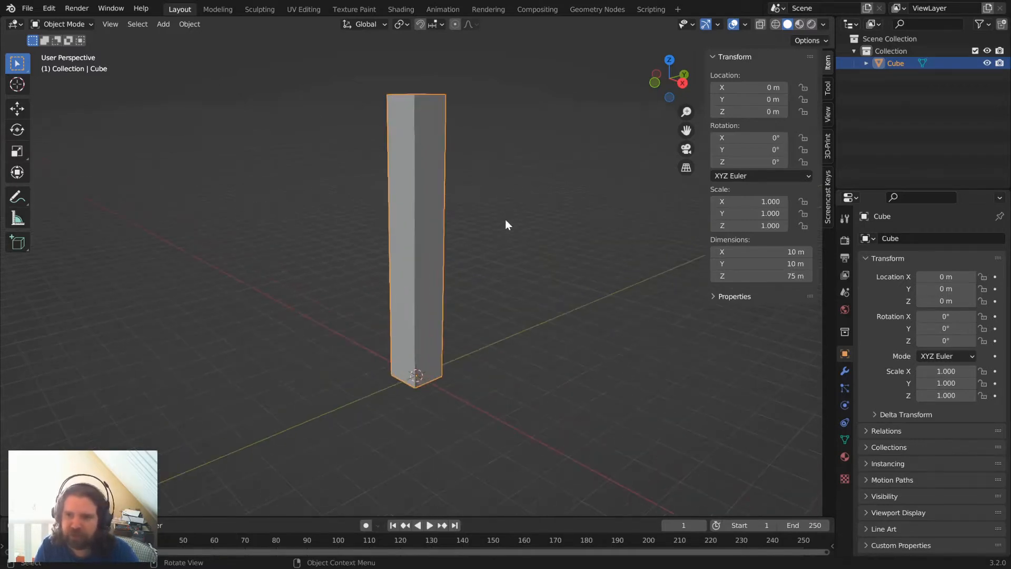
{"action": "scroll", "coordinate": [500, 214], "scroll_direction": "down", "scroll_amount": 4}
Extrude the column's +Y side face in Edit Mode from the top view, to an overall Y length of about 126 m.
{"action": "key", "text": "Tab"}
{"action": "middle_click_drag", "start_coordinate": [516, 228], "coordinate": [402, 214]}
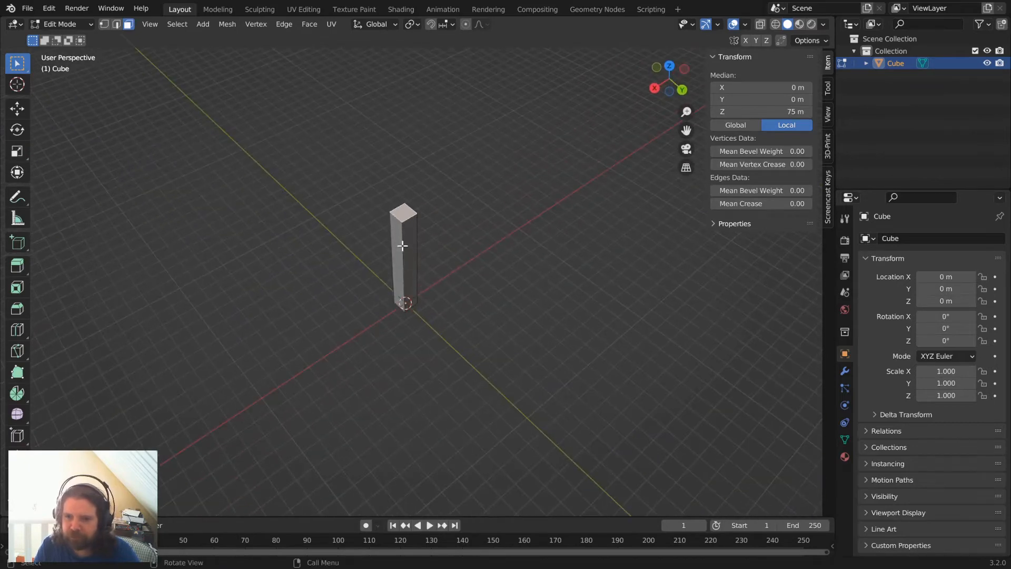
{"action": "left_click", "coordinate": [412, 221]}
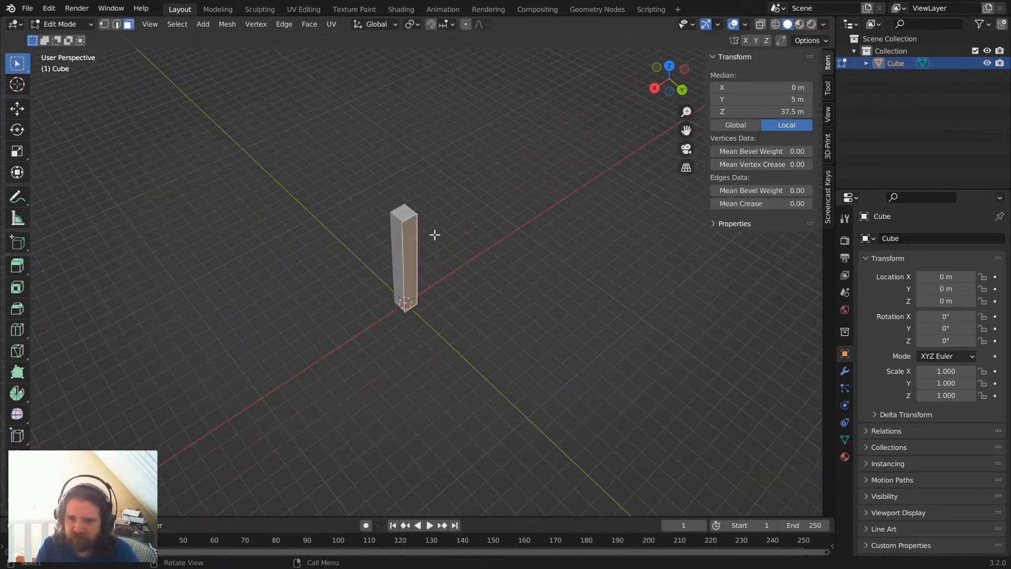
{"action": "key", "text": "KP_7"}
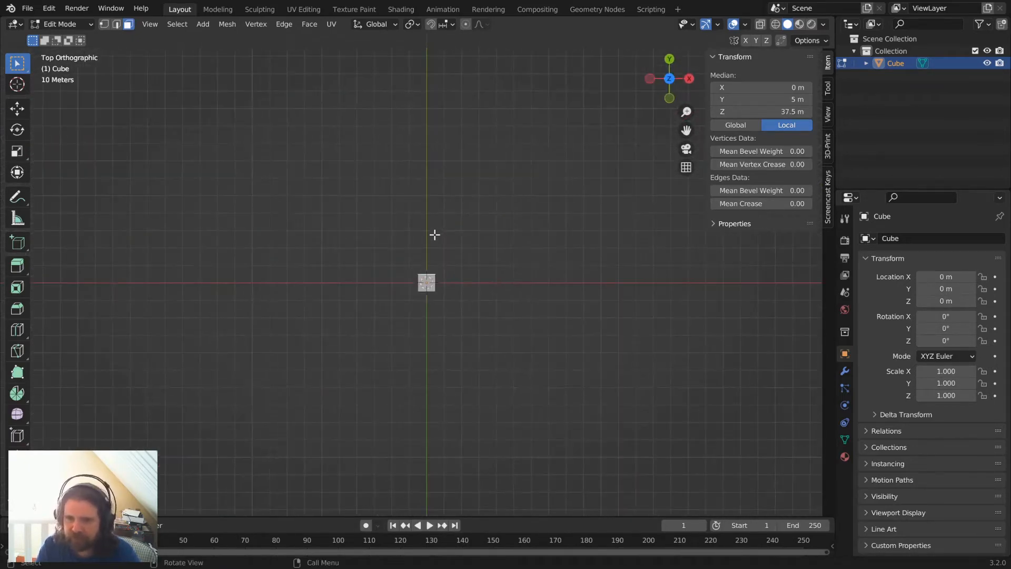
{"action": "key", "text": "e"}
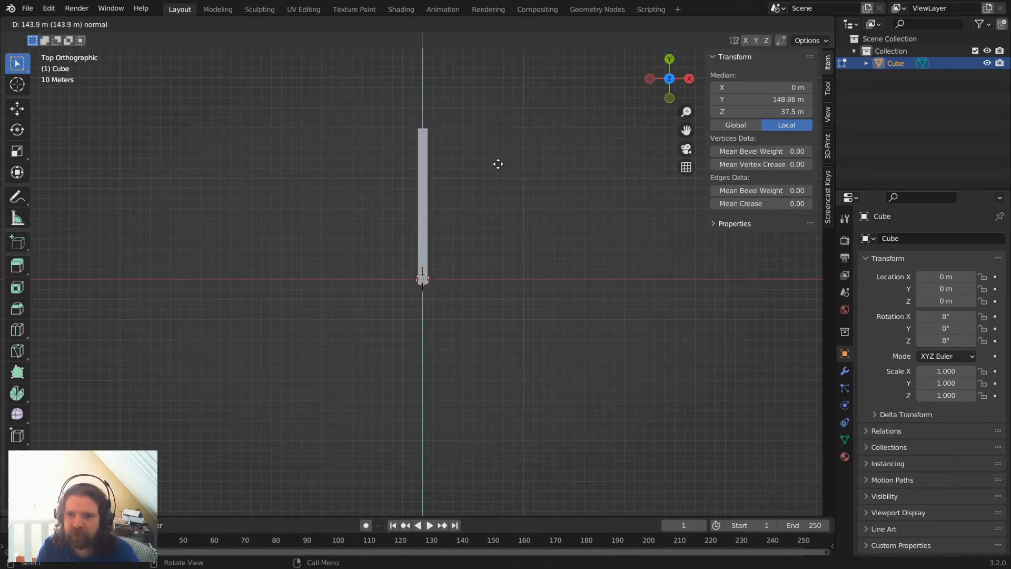
{"action": "left_click", "coordinate": [495, 191]}
Extrude the column's -X side face about 161 m to form an L-shaped wall, and return to Object Mode.
{"action": "middle_click_drag", "start_coordinate": [395, 230], "coordinate": [423, 233]}
{"action": "left_click", "coordinate": [423, 233]}
{"action": "key", "text": "KP_7"}
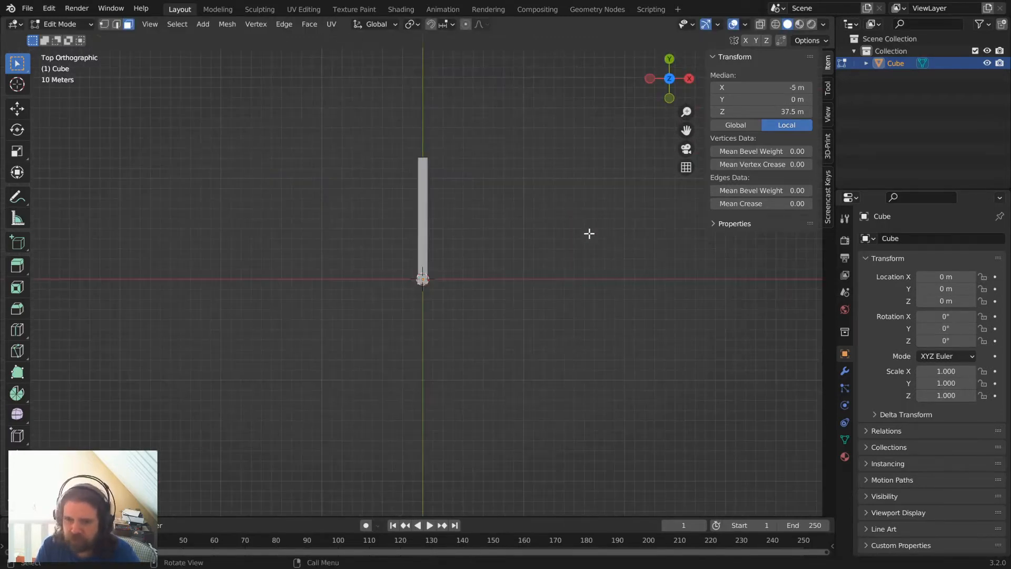
{"action": "key", "text": "e"}
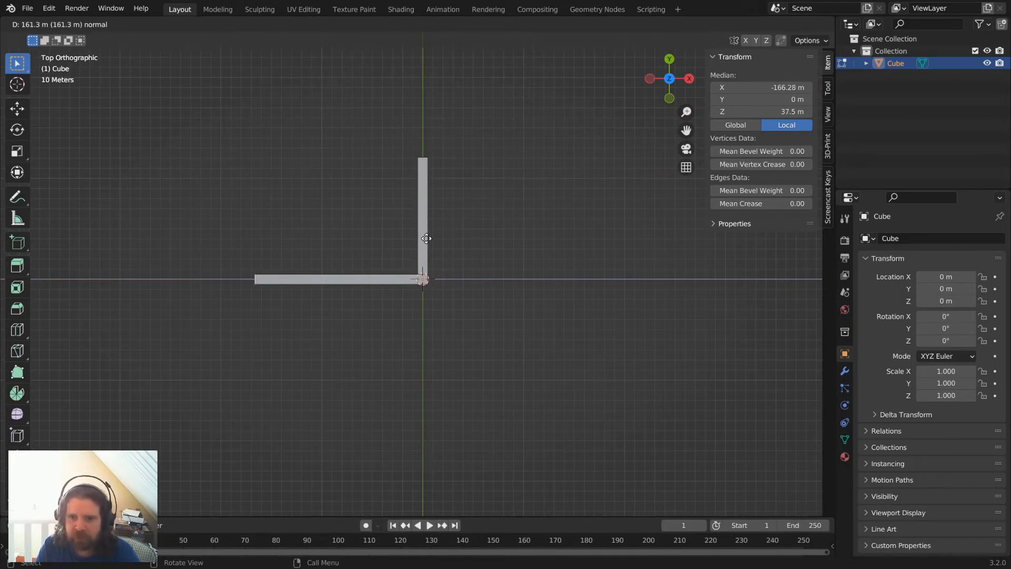
{"action": "left_click", "coordinate": [426, 238]}
{"action": "middle_click_drag", "start_coordinate": [426, 238], "coordinate": [416, 209]}
{"action": "key", "text": "alt+a"}
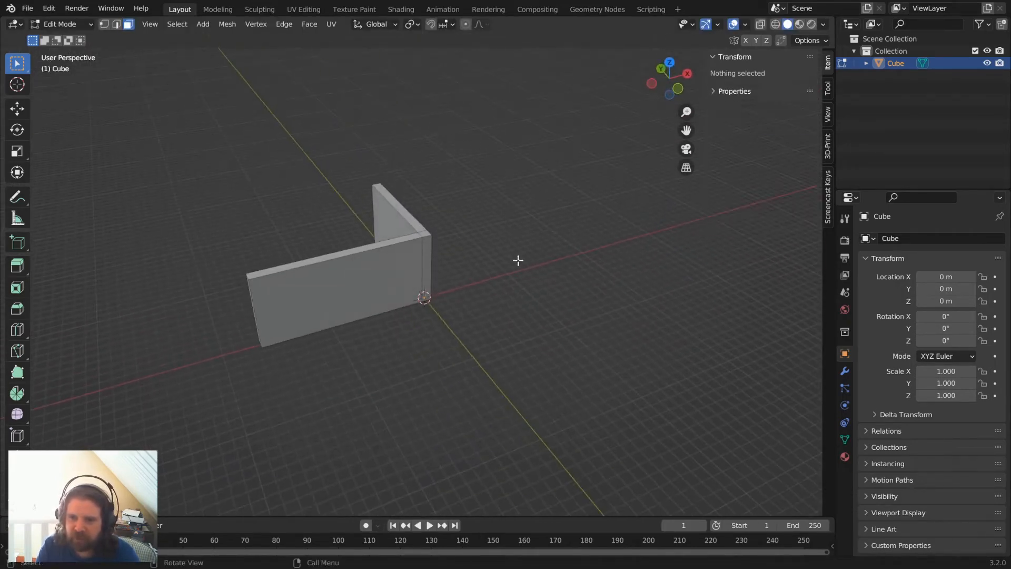
{"action": "middle_click_drag", "start_coordinate": [516, 259], "coordinate": [425, 271]}
{"action": "key", "text": "Tab"}
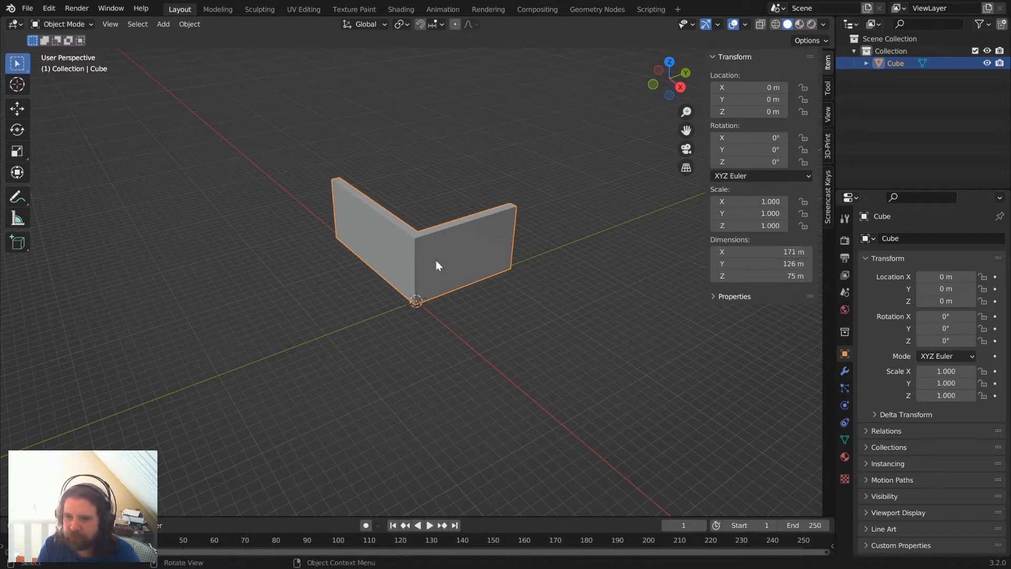
Place the 3D cursor near the middle of the long wall's front face, at about X -66.6 m, Z 36.9 m.
{"action": "key", "text": "KP_7"}
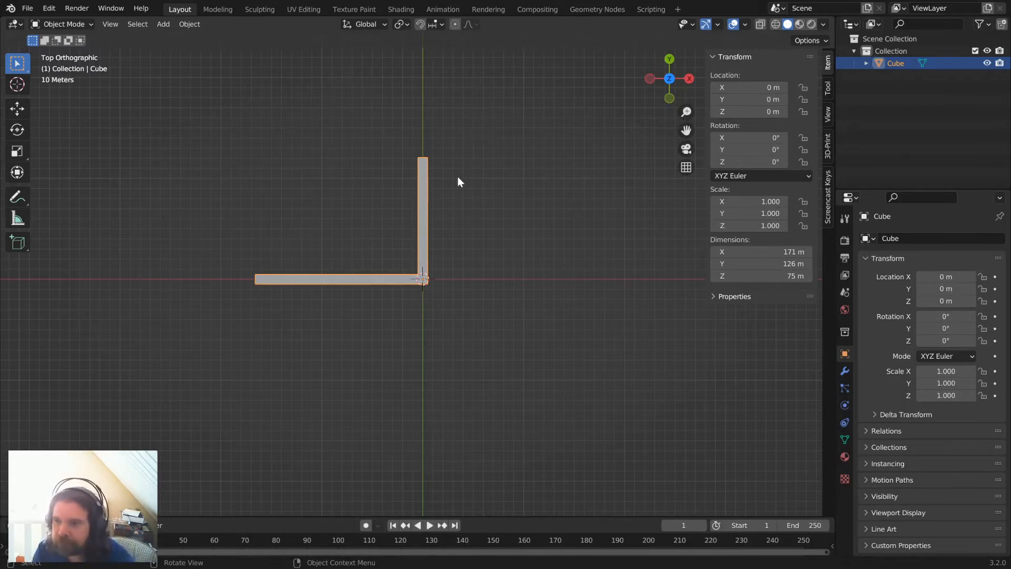
{"action": "scroll", "coordinate": [458, 178], "scroll_direction": "up", "scroll_amount": 2}
{"action": "middle_click_drag", "start_coordinate": [469, 174], "coordinate": [498, 270], "text": "shift"}
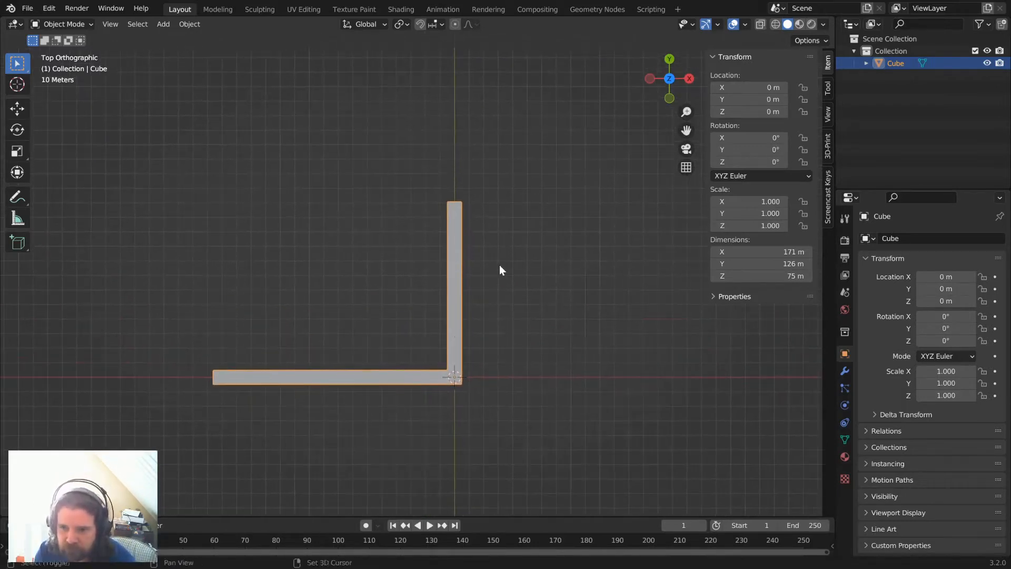
{"action": "scroll", "coordinate": [528, 272], "scroll_direction": "up", "scroll_amount": 1}
{"action": "middle_click_drag", "start_coordinate": [510, 314], "coordinate": [494, 226]}
{"action": "key", "text": "KP_1"}
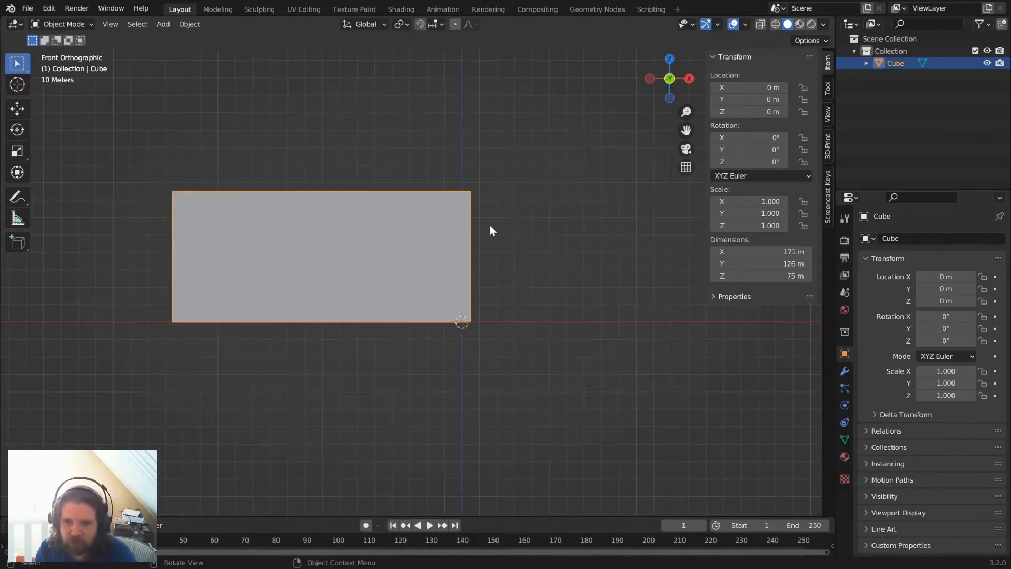
{"action": "right_click", "coordinate": [346, 258], "text": "shift"}
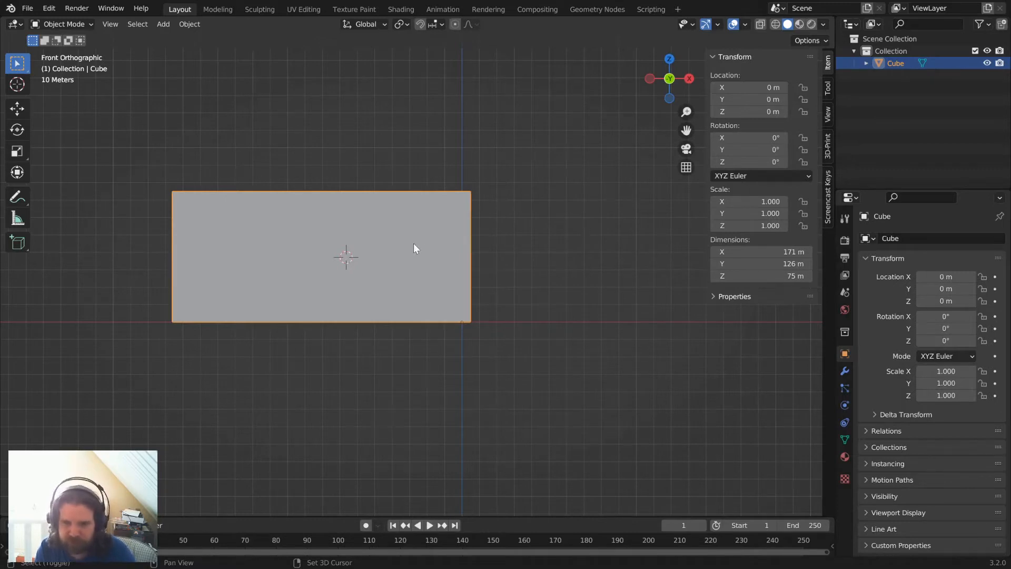
Add a cube mesh at the 3D cursor and scale it in Edit Mode to about 24.8 m per side.
{"action": "middle_click_drag", "start_coordinate": [368, 257], "coordinate": [253, 321]}
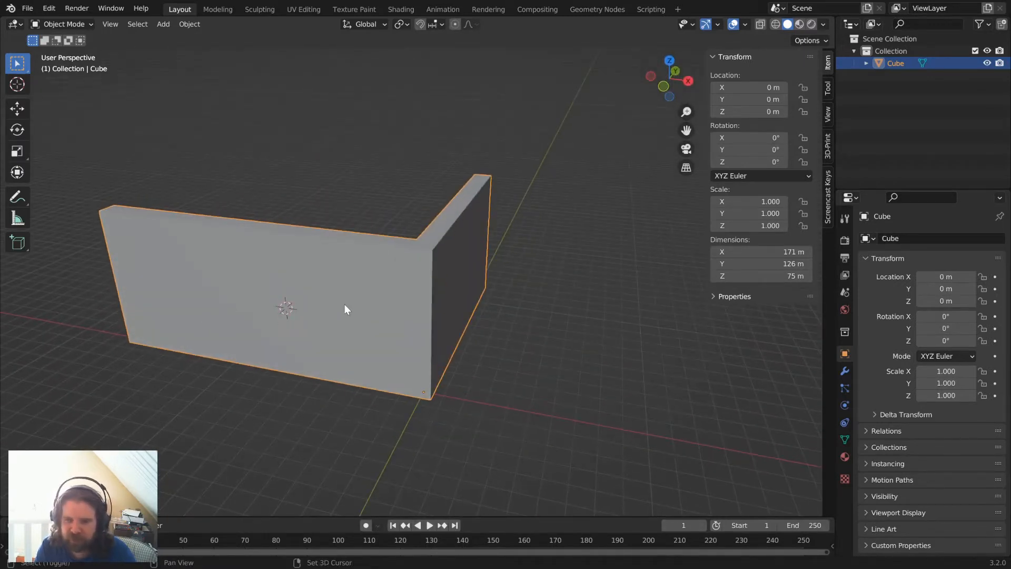
{"action": "key", "text": "shift+a"}
{"action": "mouse_move", "coordinate": [344, 305]}
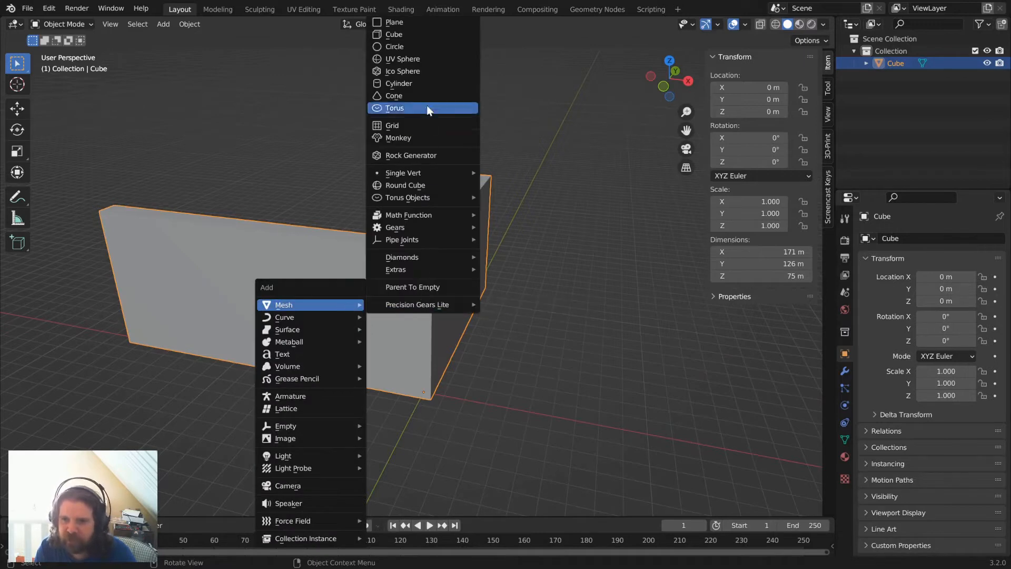
{"action": "left_click", "coordinate": [417, 34]}
{"action": "key", "text": "Tab"}
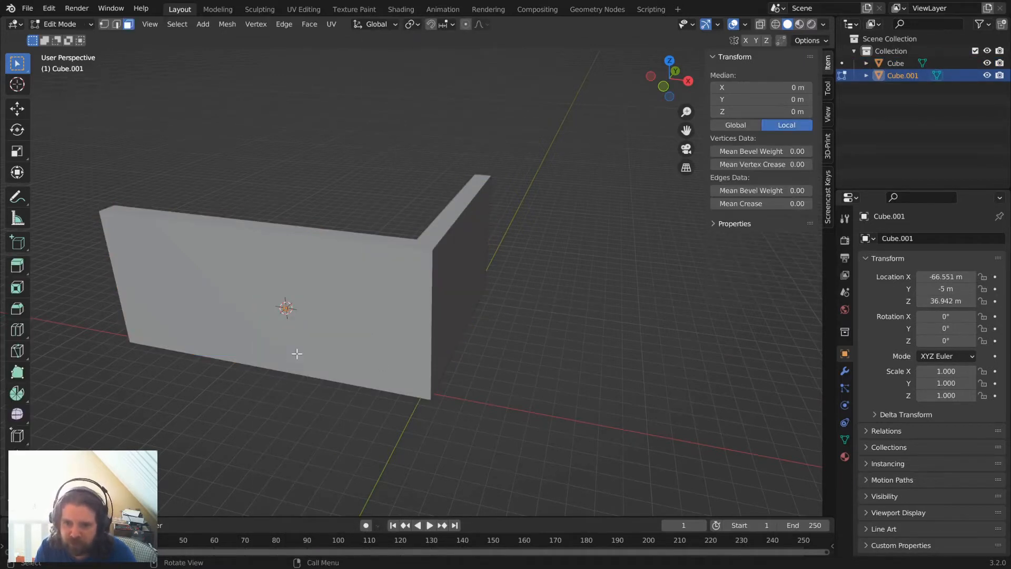
{"action": "key", "text": "s"}
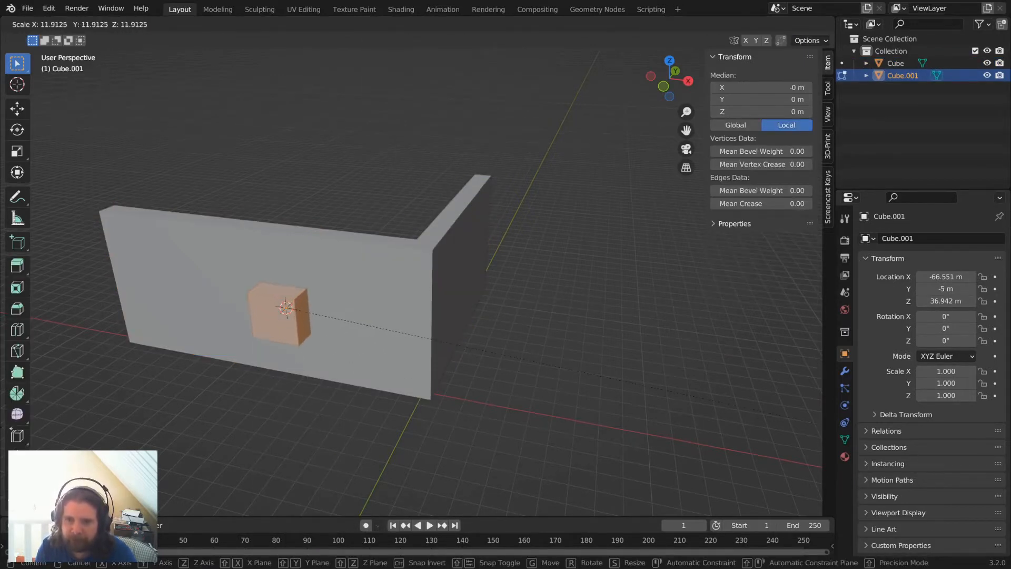
{"action": "left_click", "coordinate": [29, 432]}
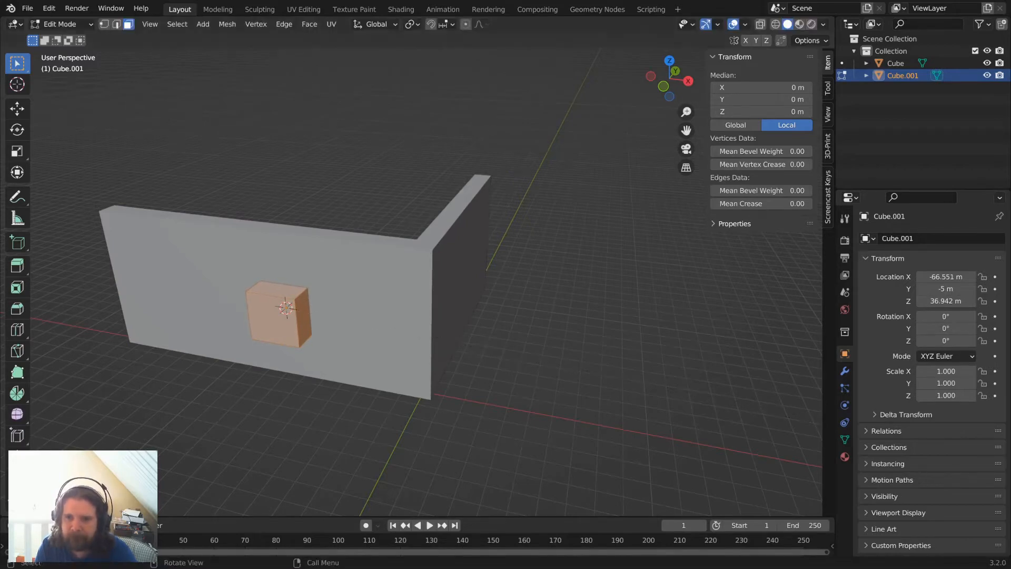
Move the new cube's mesh about 0.9 m in X and 6.6 m in Y so it passes through the wall.
{"action": "middle_click_drag", "start_coordinate": [311, 347], "coordinate": [403, 404]}
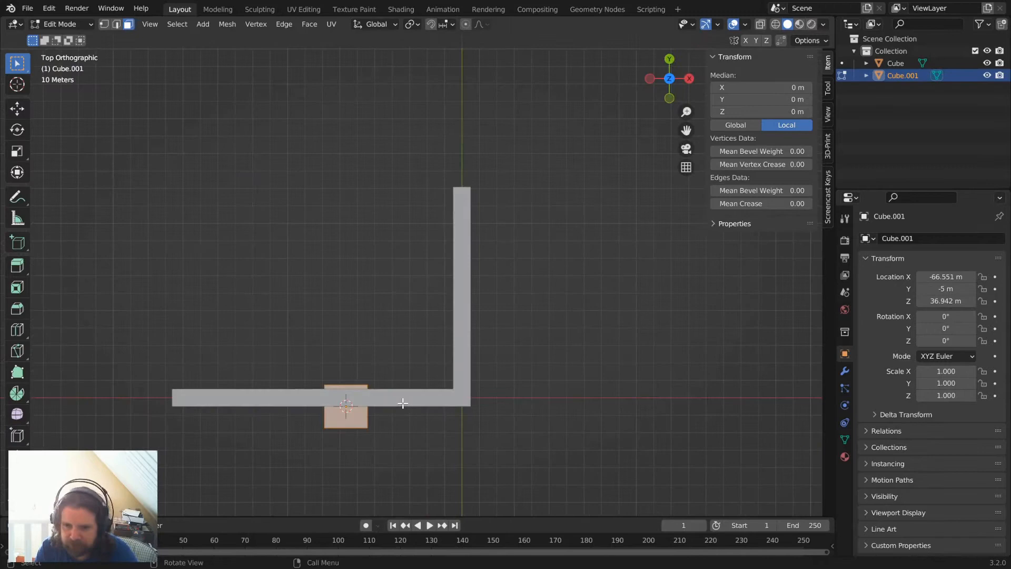
{"action": "key", "text": "g"}
{"action": "left_click", "coordinate": [381, 428]}
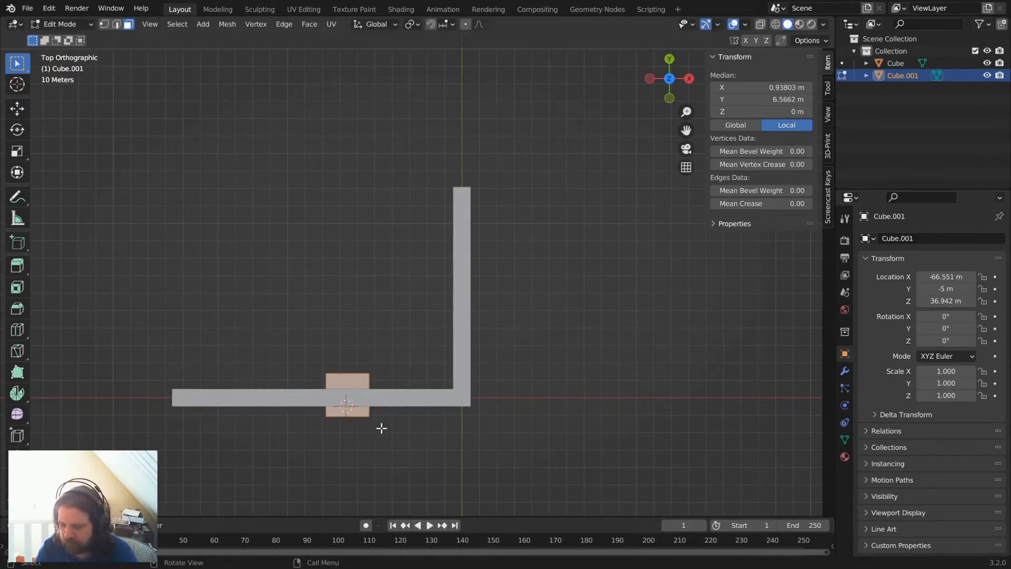
Raise the new cube's top face about 12 m along the Z axis, and return to Object Mode.
{"action": "key", "text": "KP_Decimal"}
{"action": "middle_click_drag", "start_coordinate": [364, 433], "coordinate": [420, 316]}
{"action": "scroll", "coordinate": [415, 295], "scroll_direction": "down", "scroll_amount": 6}
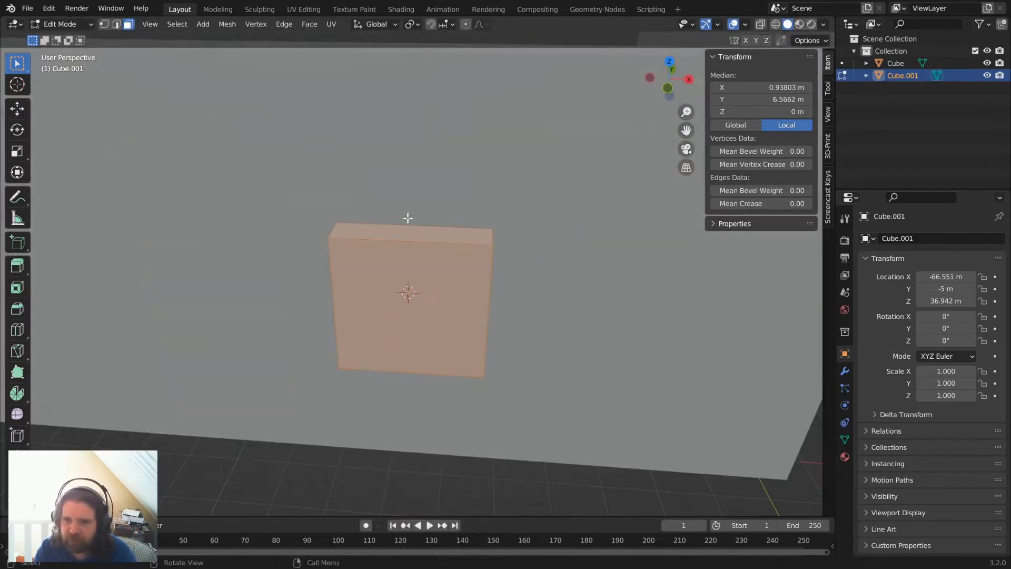
{"action": "left_click", "coordinate": [408, 233]}
{"action": "scroll", "coordinate": [553, 245], "scroll_direction": "down", "scroll_amount": 4}
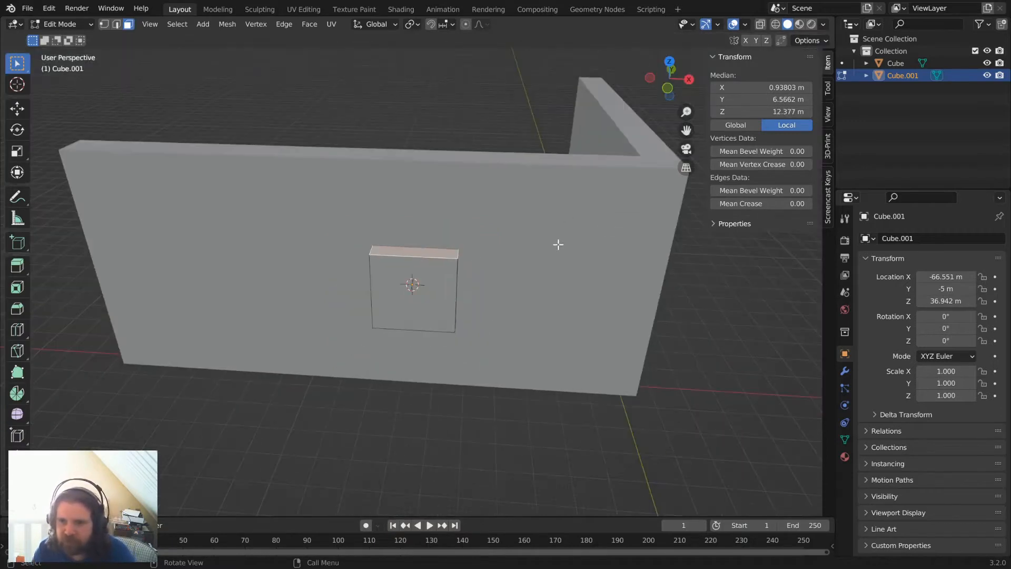
{"action": "key", "text": "g"}
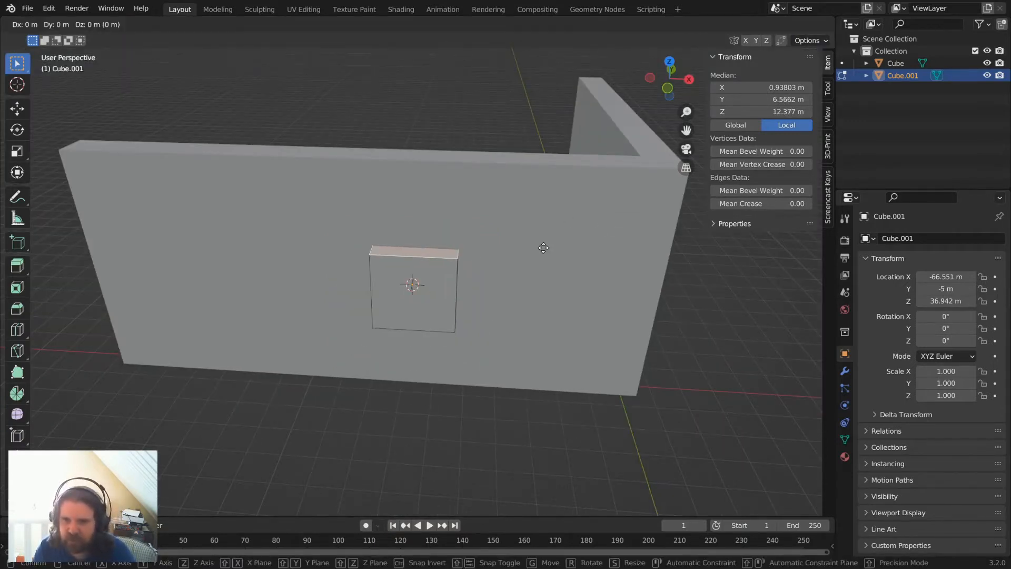
{"action": "key", "text": "z"}
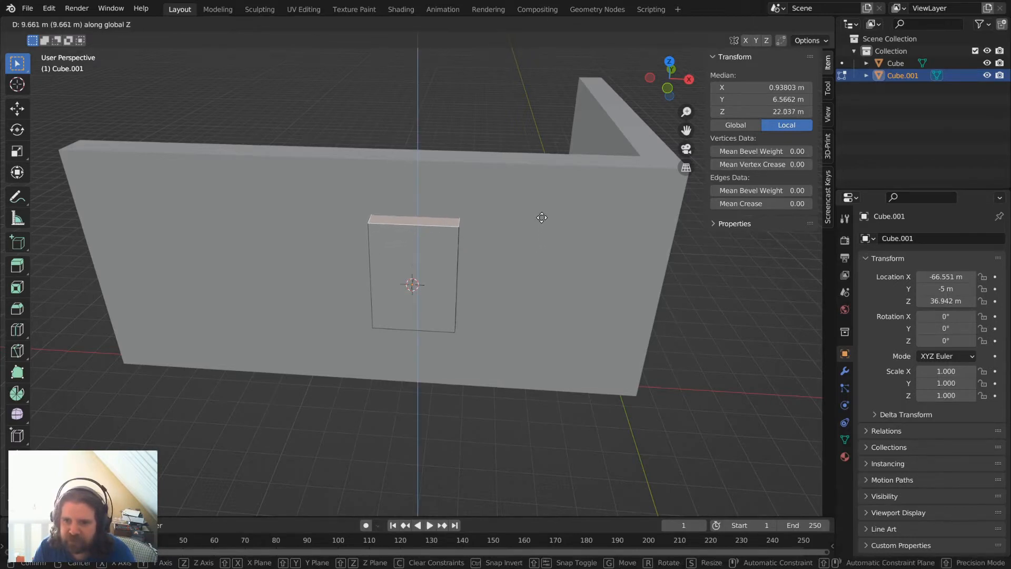
{"action": "left_click", "coordinate": [537, 209]}
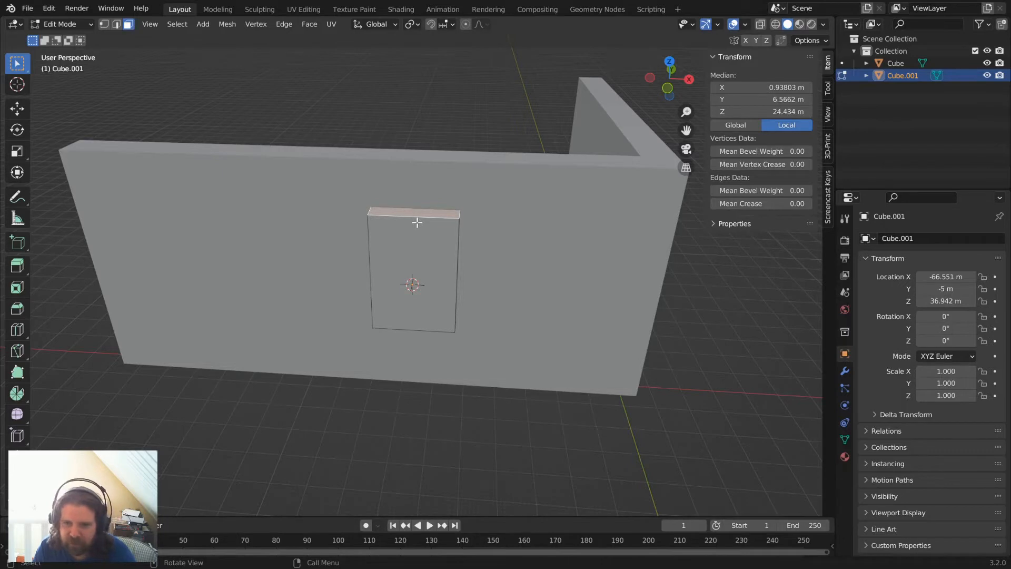
{"action": "middle_click_drag", "start_coordinate": [526, 255], "coordinate": [516, 278]}
{"action": "key", "text": "Tab"}
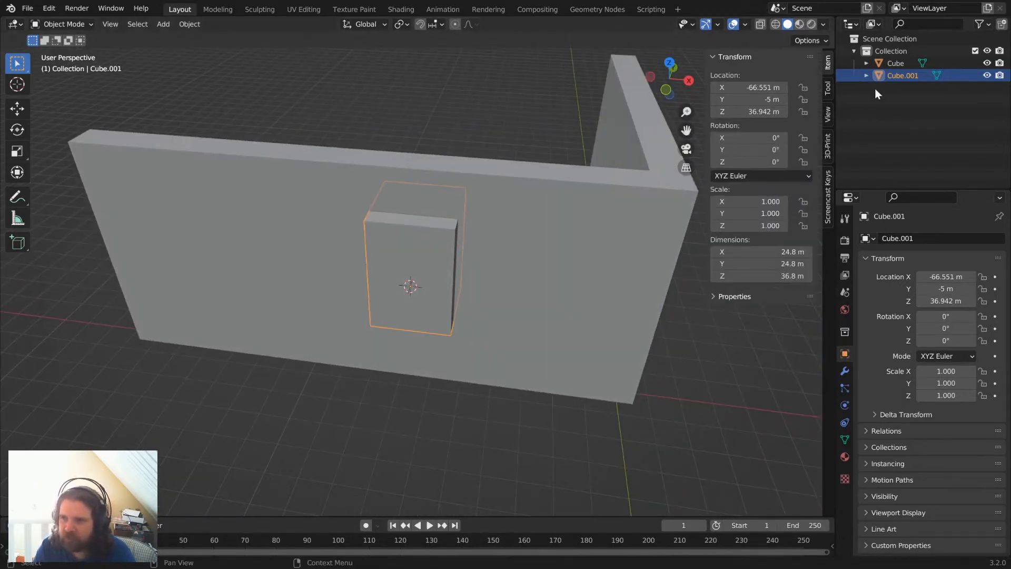
Rename the box object passing through the wall as window-hole.
{"action": "double_click", "coordinate": [905, 76]}
{"action": "type", "text": "window"}
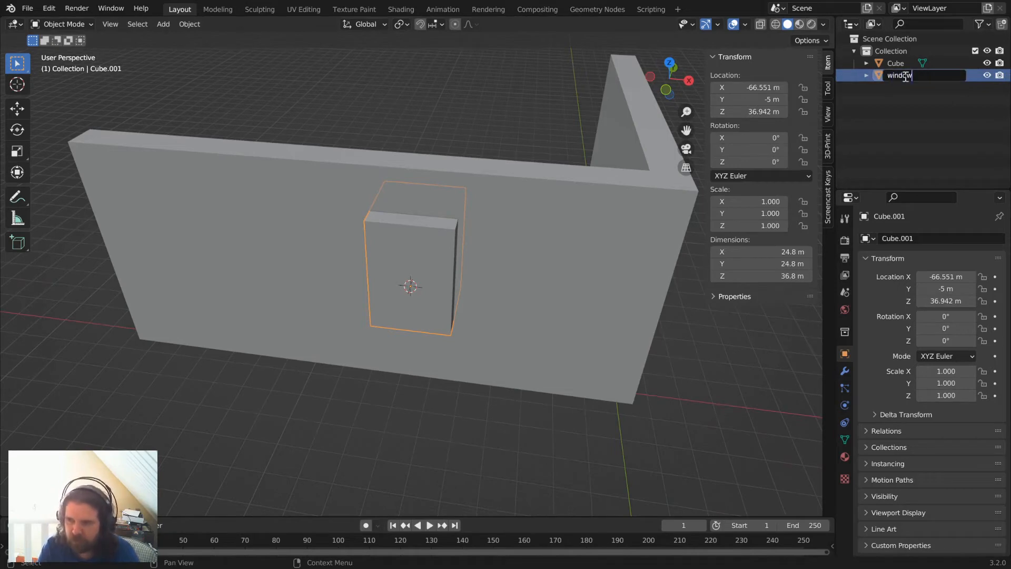
{"action": "type", "text": "-hole"}
{"action": "key", "text": "Return"}
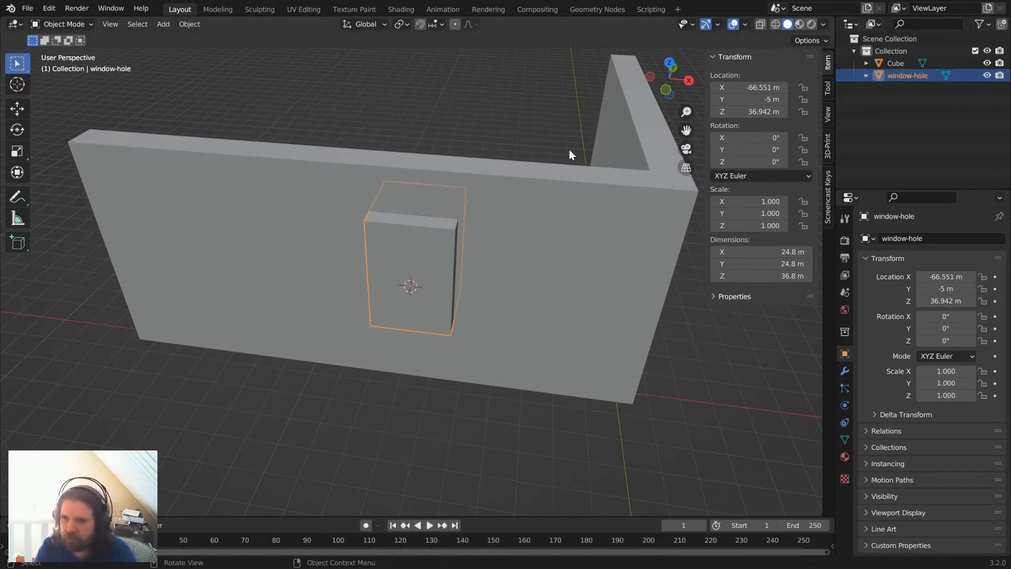
Rename the L-shaped wall object as corner.
{"action": "left_click", "coordinate": [549, 201]}
{"action": "double_click", "coordinate": [896, 63]}
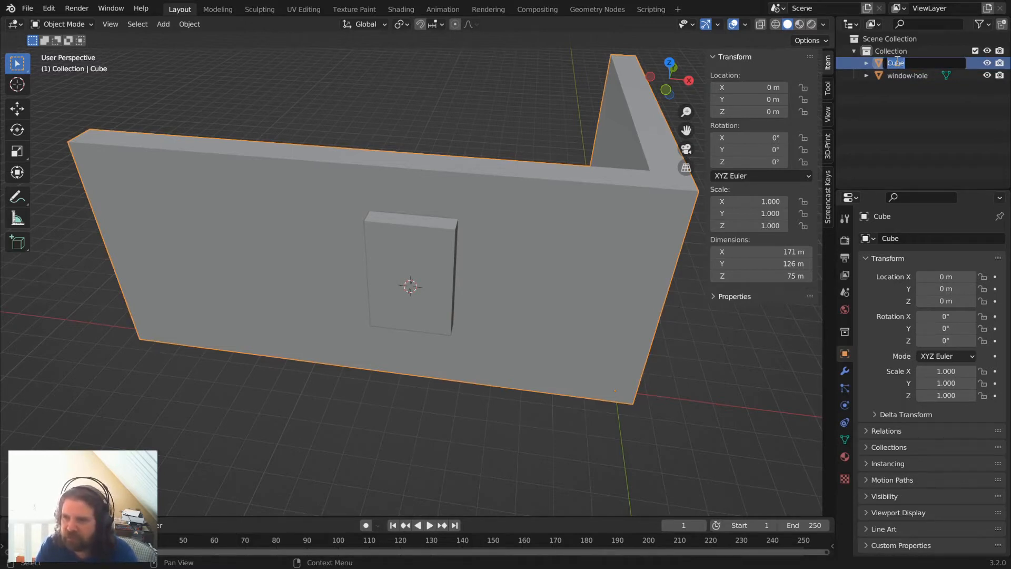
{"action": "type", "text": "corner"}
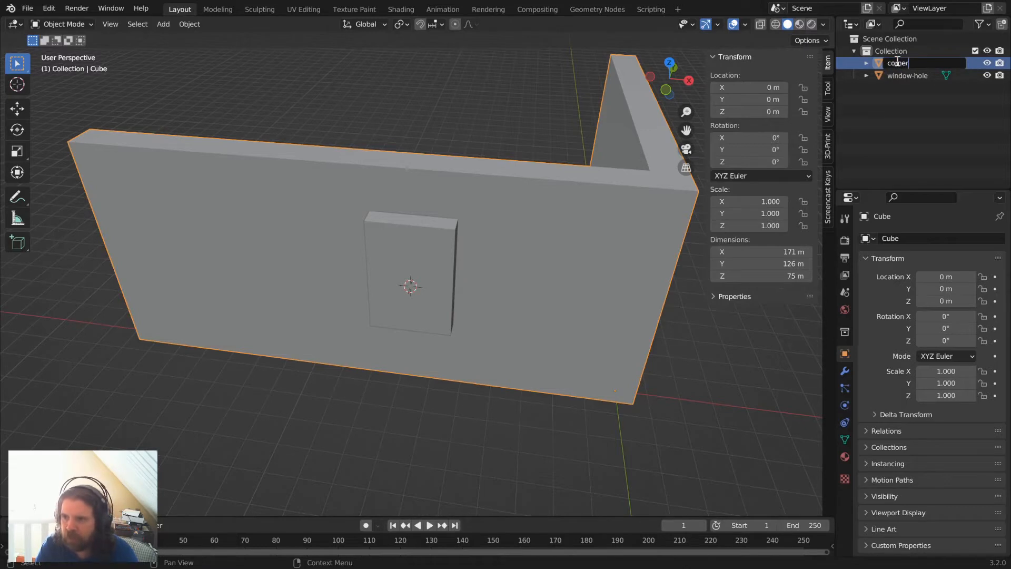
{"action": "key", "text": "Return"}
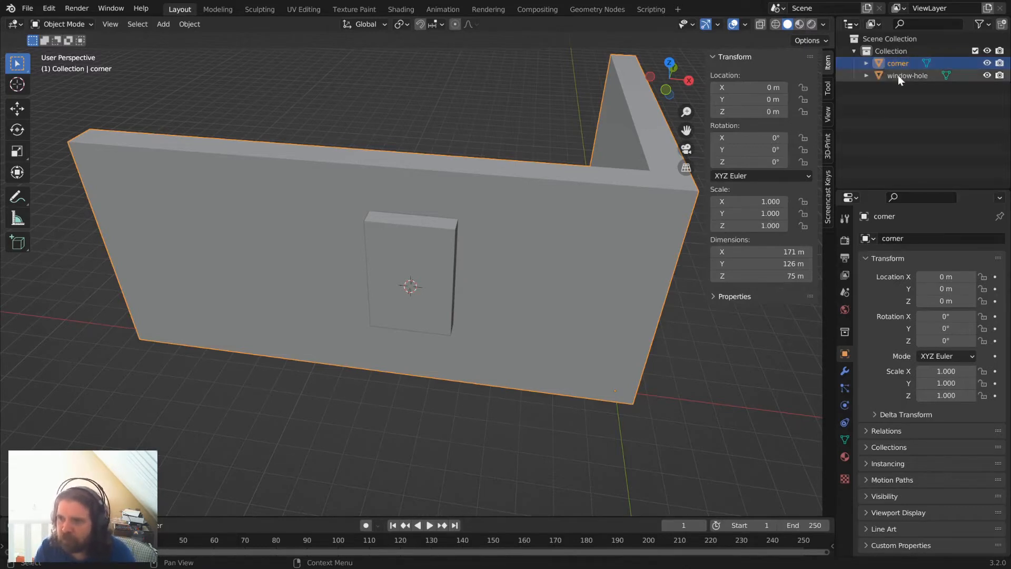
Select window-hole plus corner, with corner as the active object, and show the Bool Tool options.
{"action": "left_click", "coordinate": [393, 282]}
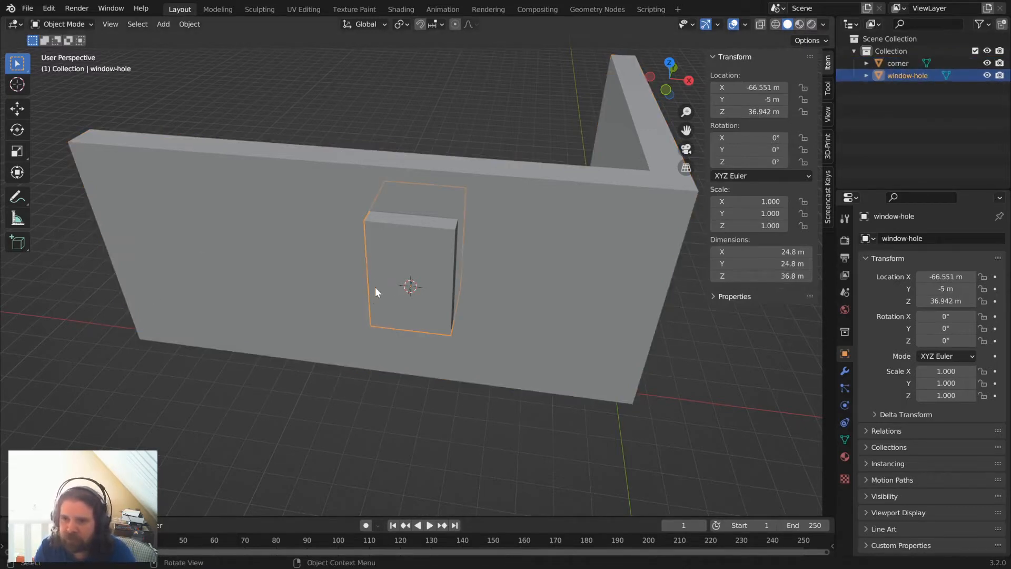
{"action": "left_click", "coordinate": [563, 214], "text": "shift"}
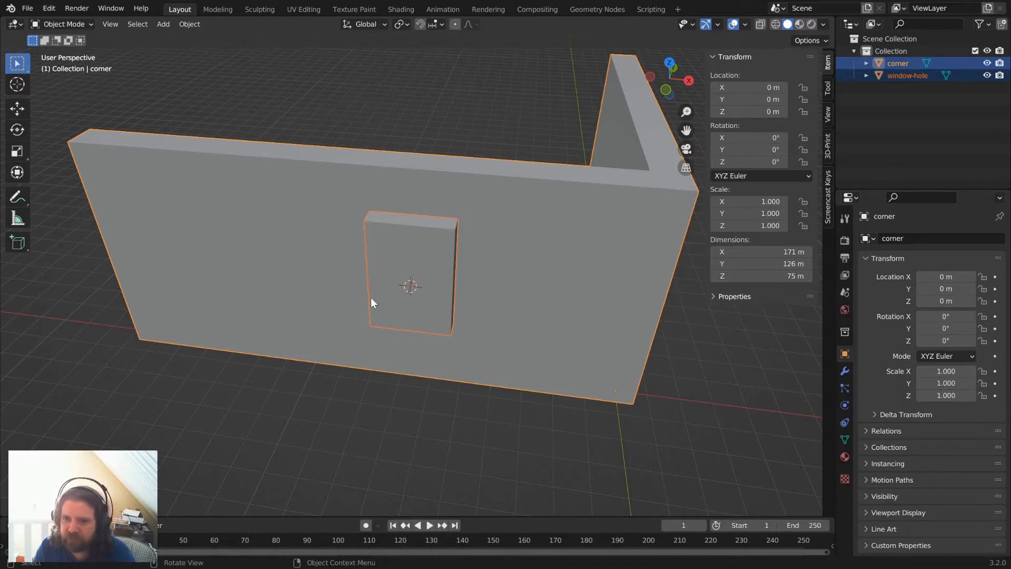
{"action": "left_click", "coordinate": [828, 151]}
{"action": "left_click", "coordinate": [736, 55]}
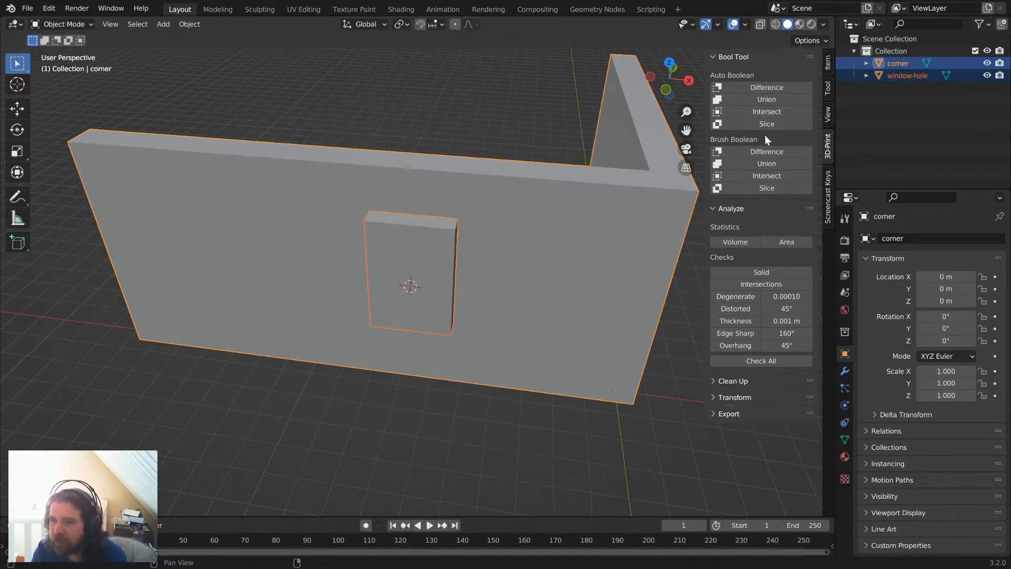
Try cutting window-hole out of the wall with an Auto Boolean Difference, inspect the opening and undo the cut.
{"action": "left_click", "coordinate": [770, 87]}
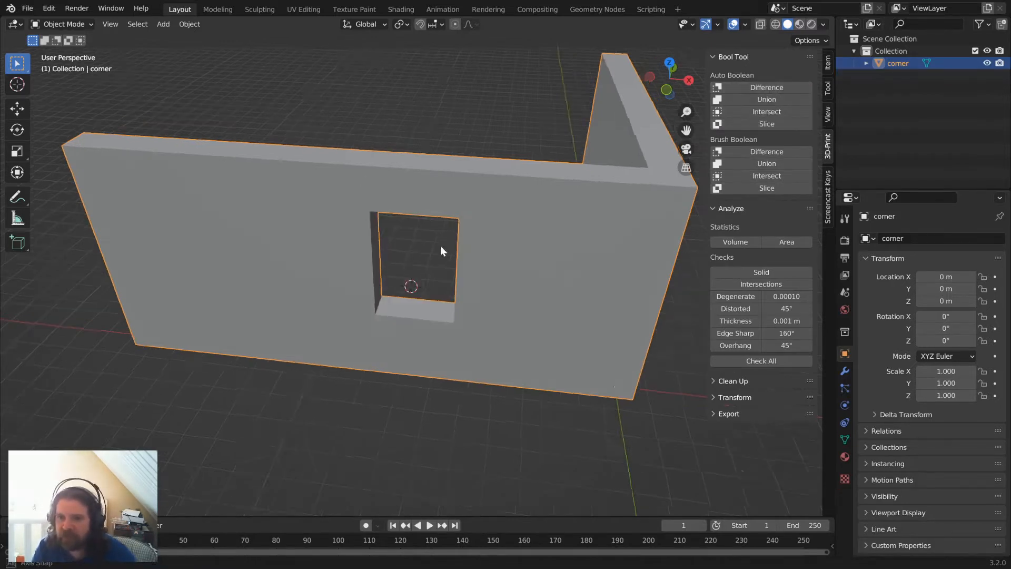
{"action": "middle_click_drag", "start_coordinate": [440, 246], "coordinate": [456, 219]}
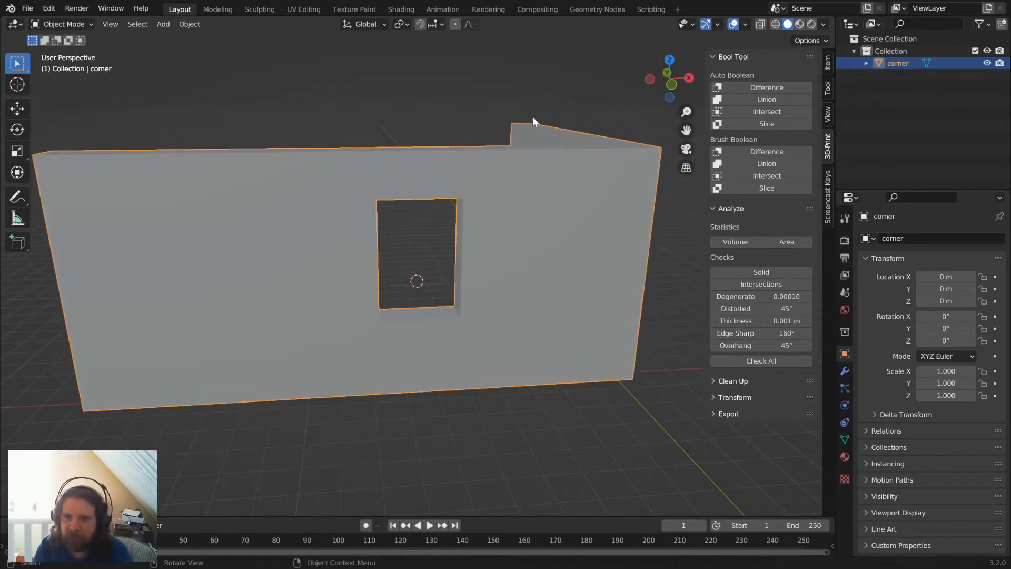
{"action": "key", "text": "ctrl+z"}
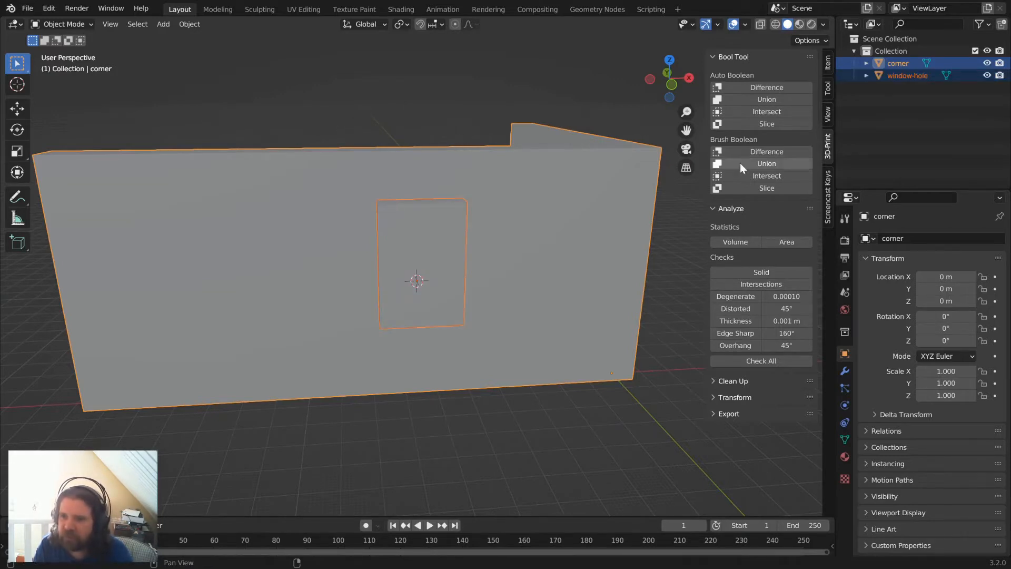
Cut the wall with a Brush Boolean Difference using window-hole, and select only the window-hole brush.
{"action": "left_click", "coordinate": [766, 152]}
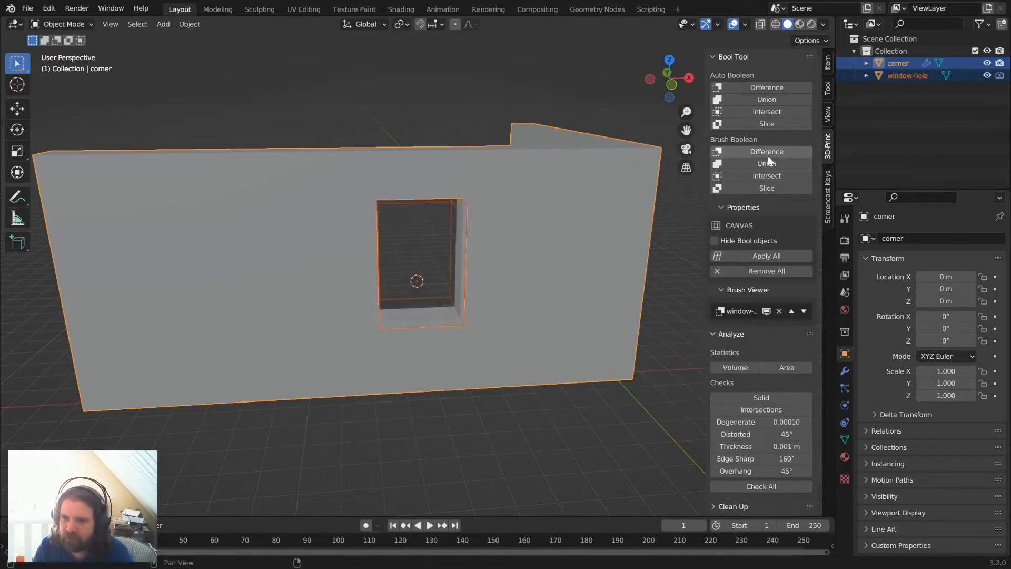
{"action": "left_click", "coordinate": [447, 293]}
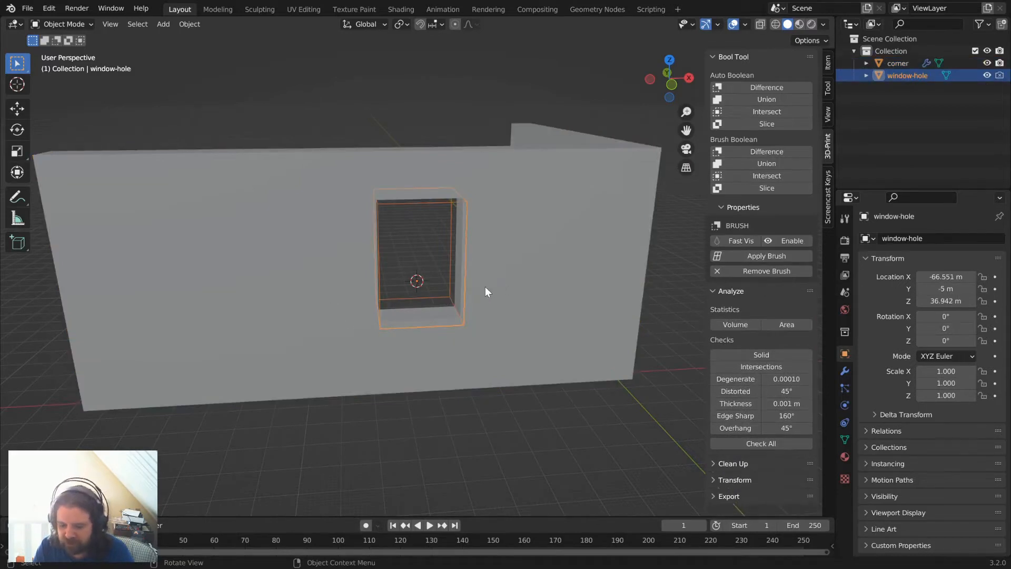
Try moving the window-hole brush along the wall to shift the opening, and discard the moves.
{"action": "key", "text": "g"}
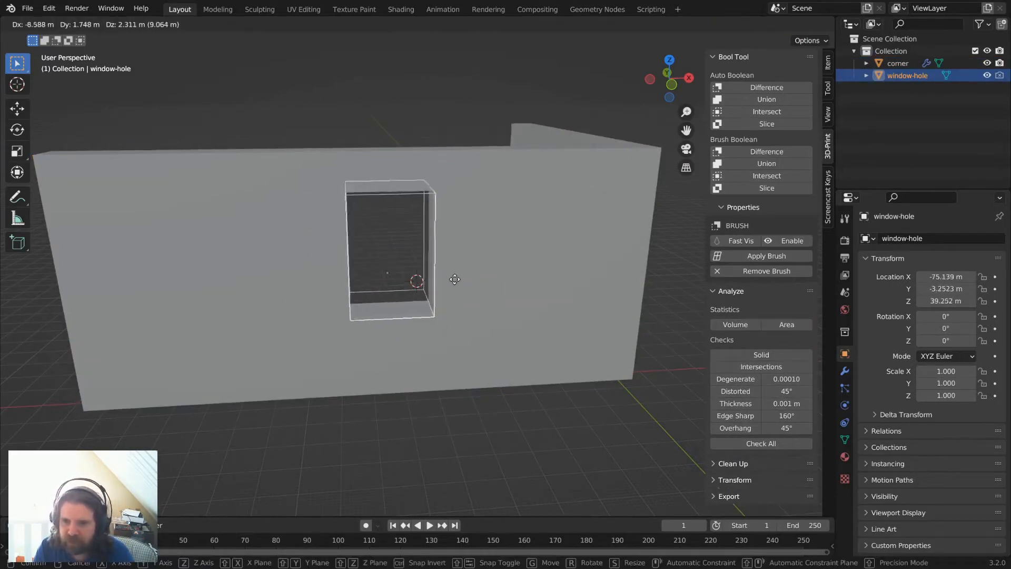
{"action": "left_click", "coordinate": [481, 281]}
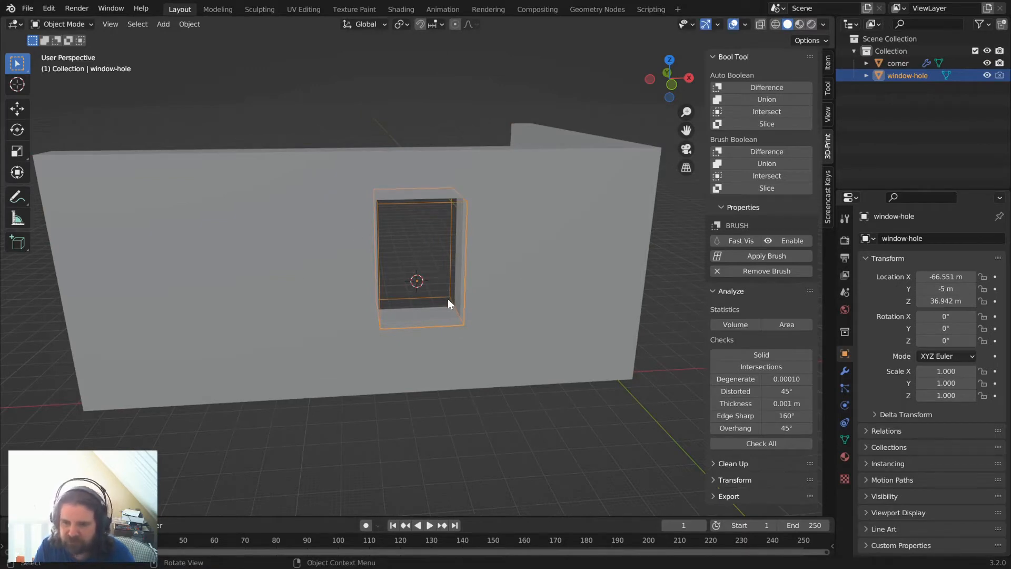
{"action": "key", "text": "g"}
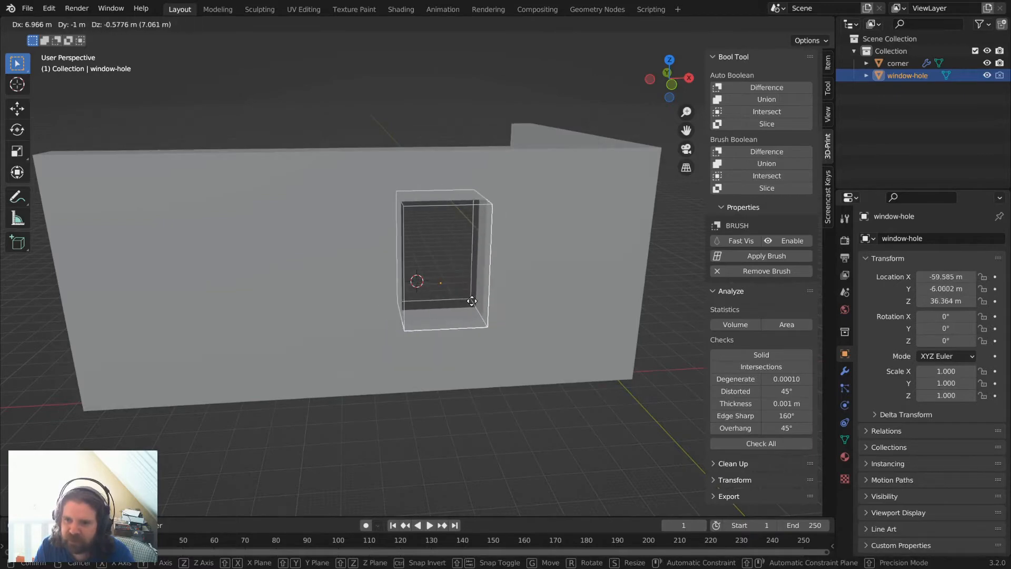
{"action": "key", "text": "Escape"}
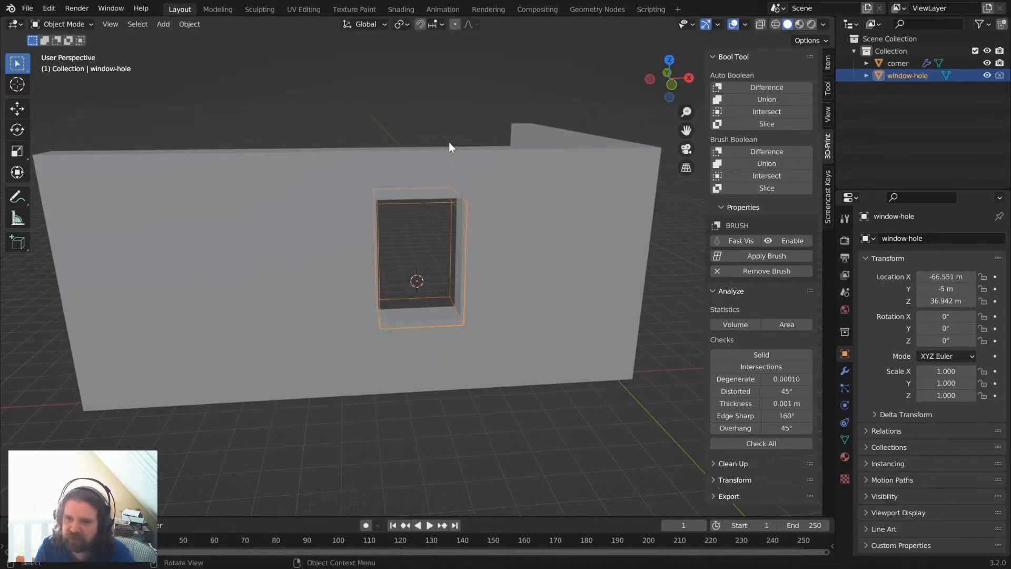
In Edit Mode, bevel the two upper side edges of window-hole by about 12 m with one segment to form a peaked top.
{"action": "middle_click_drag", "start_coordinate": [448, 143], "coordinate": [520, 193]}
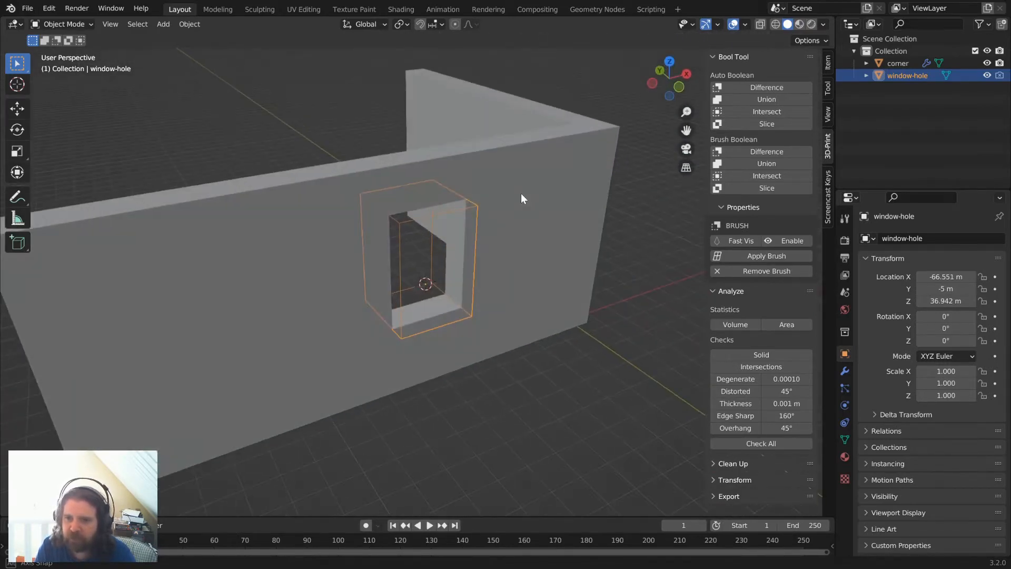
{"action": "key", "text": "Tab"}
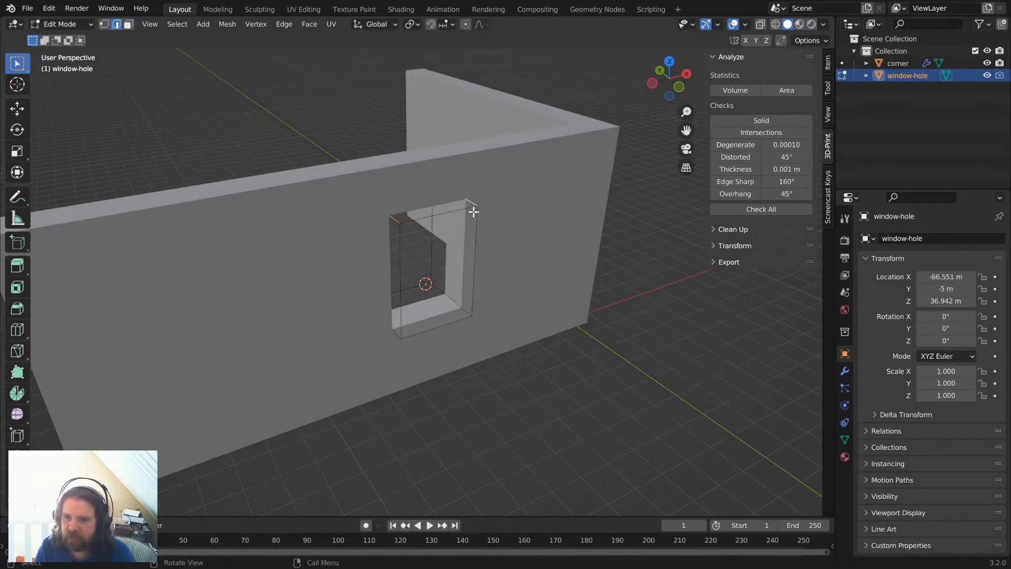
{"action": "middle_click_drag", "start_coordinate": [489, 216], "coordinate": [486, 150]}
{"action": "scroll", "coordinate": [486, 150], "scroll_direction": "up", "scroll_amount": 5}
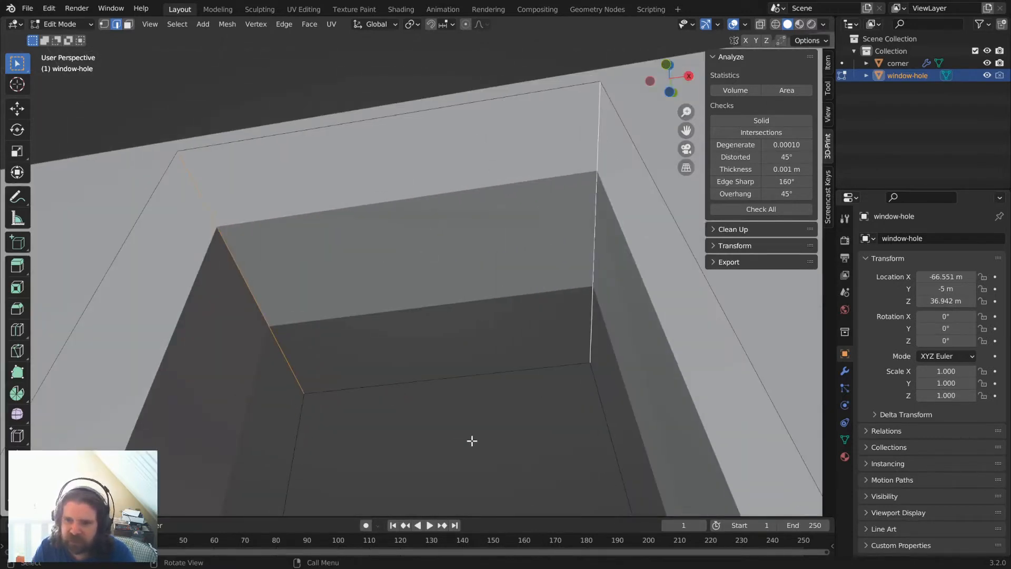
{"action": "scroll", "coordinate": [451, 377], "scroll_direction": "down", "scroll_amount": 3}
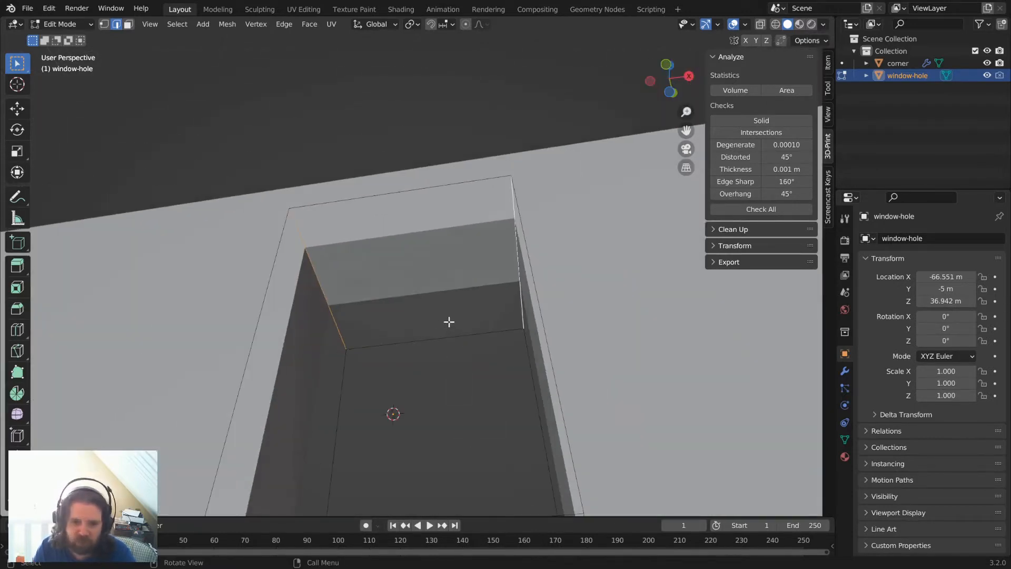
{"action": "middle_click_drag", "start_coordinate": [449, 321], "coordinate": [318, 283]}
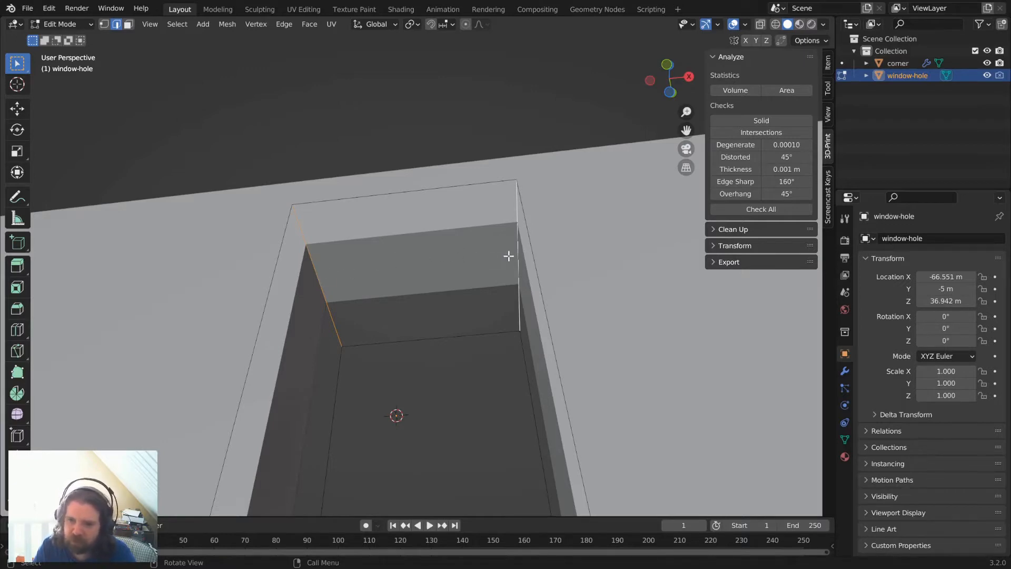
{"action": "middle_click_drag", "start_coordinate": [564, 248], "coordinate": [554, 325]}
{"action": "key", "text": "ctrl+b"}
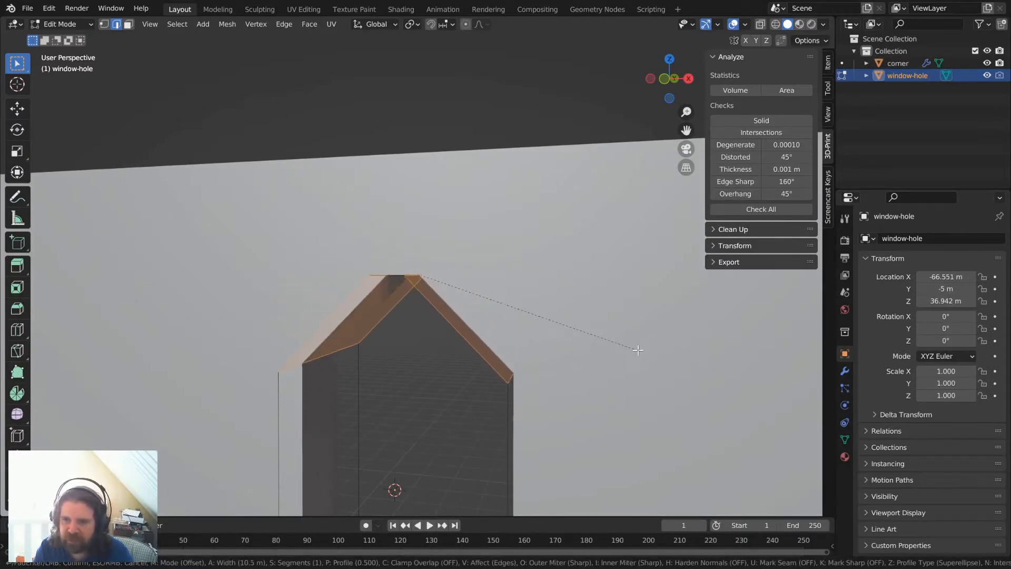
{"action": "scroll", "coordinate": [649, 352], "scroll_direction": "up", "scroll_amount": 9}
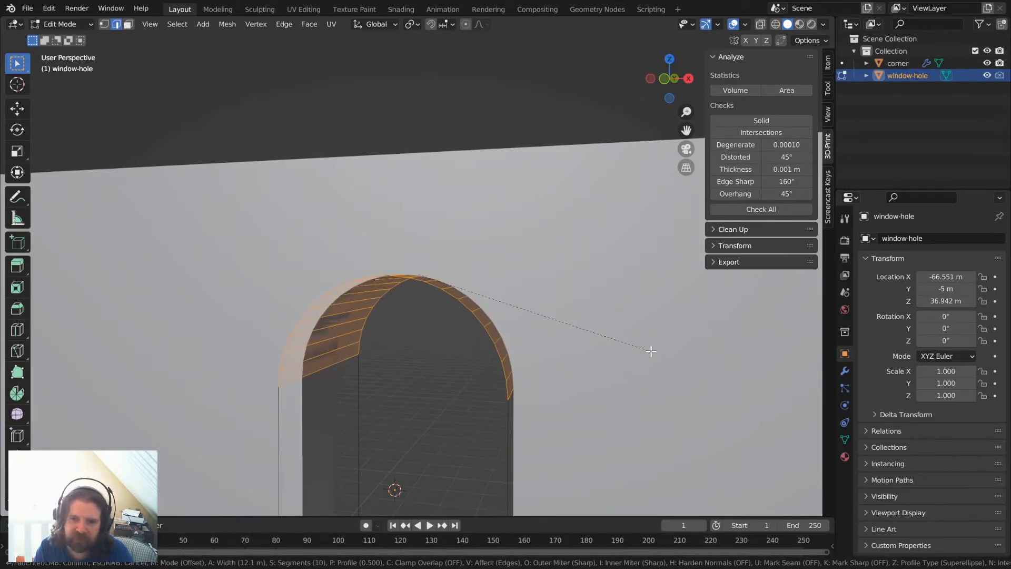
{"action": "scroll", "coordinate": [651, 351], "scroll_direction": "down", "scroll_amount": 9}
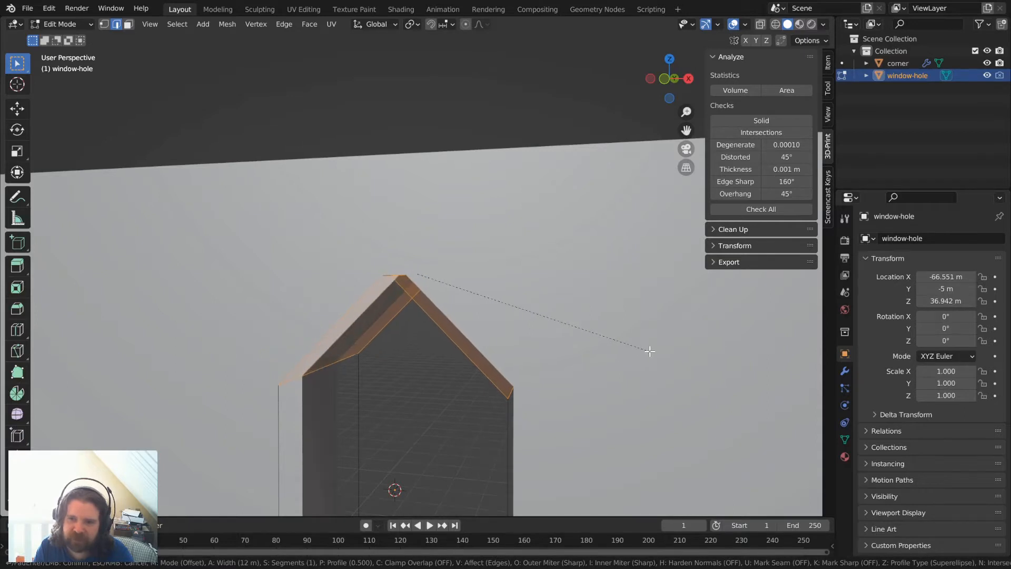
{"action": "left_click", "coordinate": [650, 352]}
Select the two edges where the window-hole's sloped top faces meet its vertical sides.
{"action": "middle_click_drag", "start_coordinate": [540, 323], "coordinate": [538, 397]}
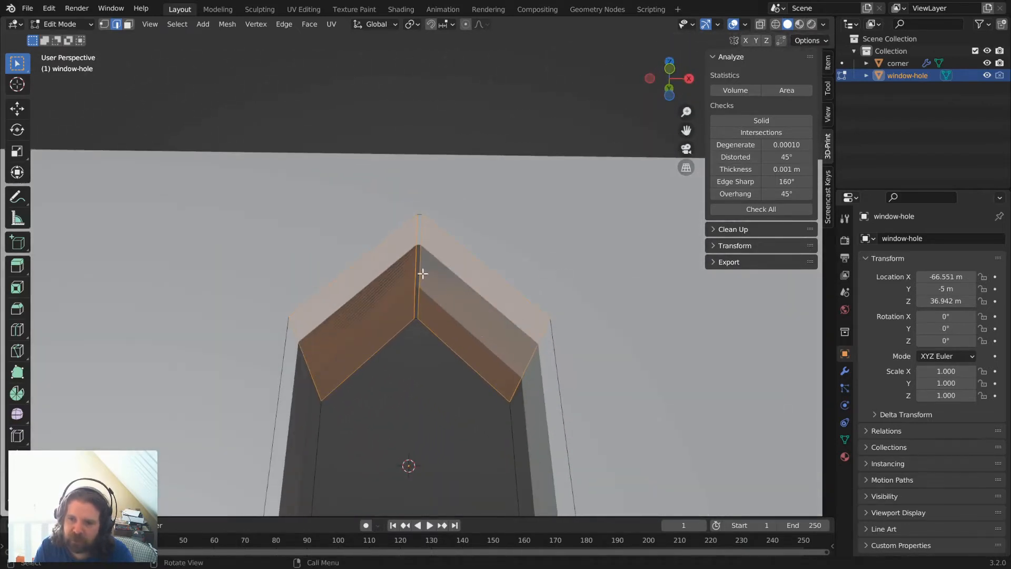
{"action": "left_click", "coordinate": [528, 361]}
{"action": "left_click", "coordinate": [298, 348], "text": "shift"}
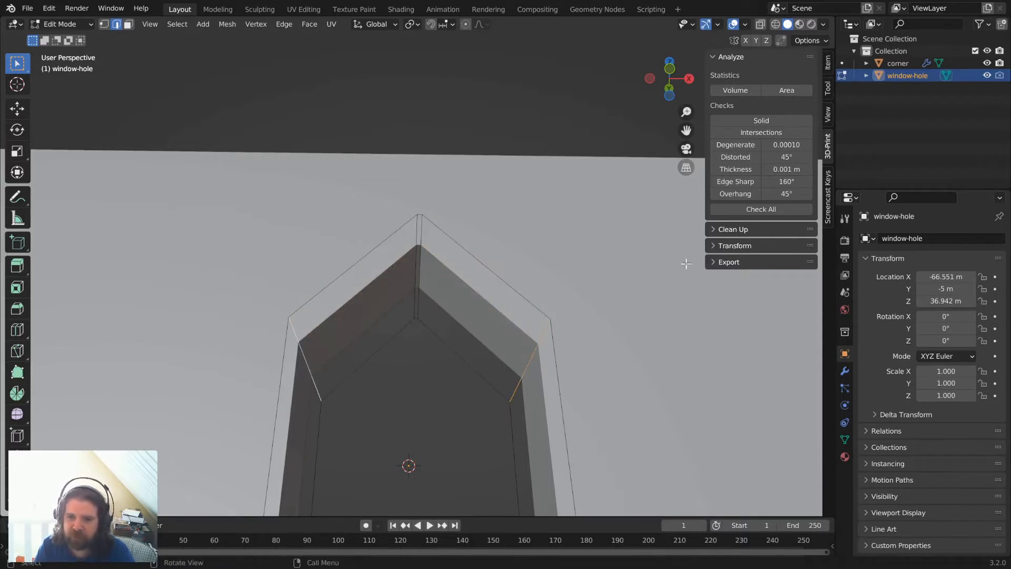
{"action": "key", "text": "ctrl+b"}
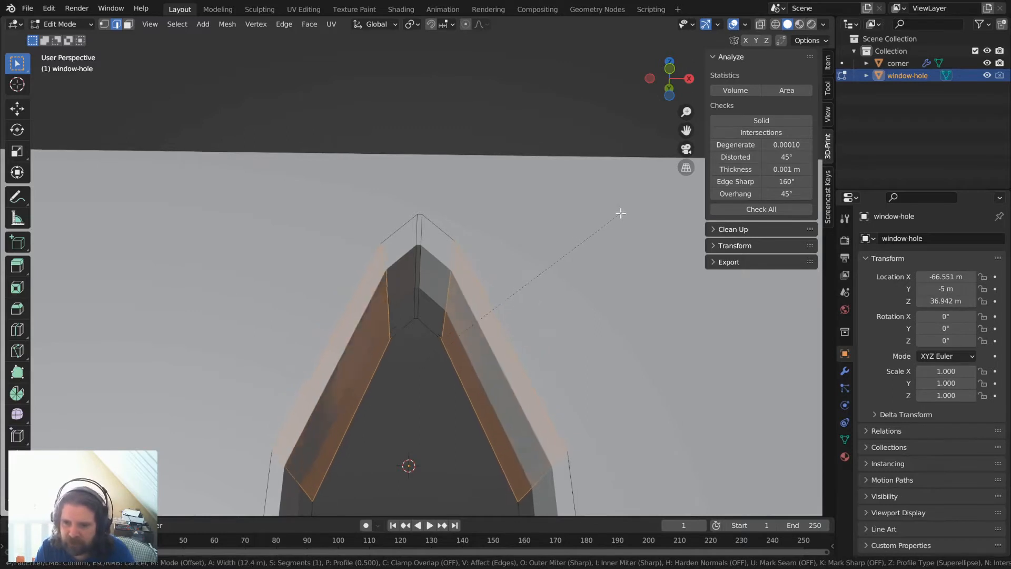
{"action": "scroll", "coordinate": [642, 206], "scroll_direction": "up", "scroll_amount": 1}
{"action": "scroll", "coordinate": [642, 205], "scroll_direction": "up", "scroll_amount": 13}
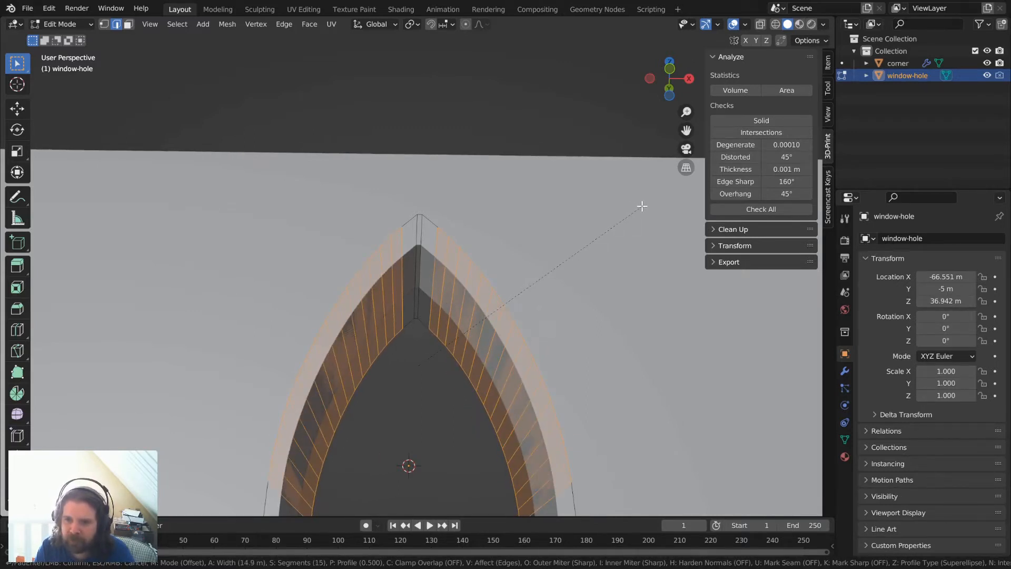
{"action": "key", "text": "Escape"}
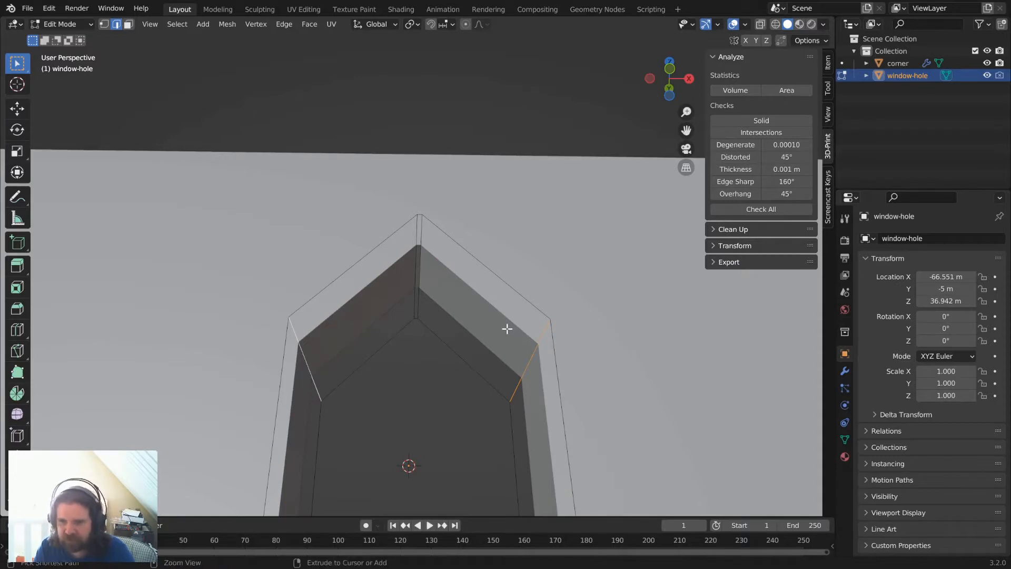
Bevel the two selected edges by about 15.9 m with 23 segments to form a pointed arch, and check it from the front.
{"action": "key", "text": "ctrl+b"}
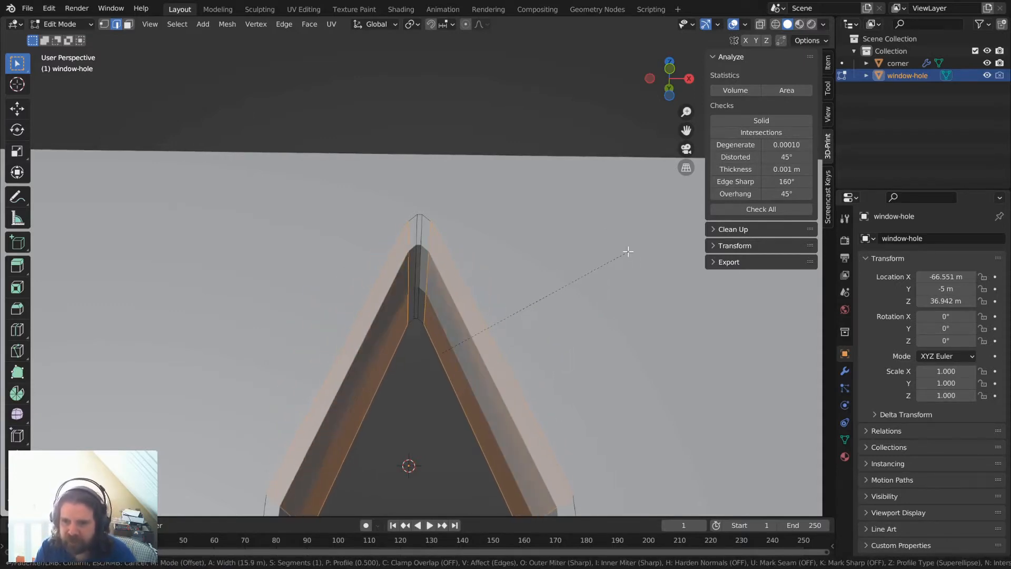
{"action": "scroll", "coordinate": [627, 251], "scroll_direction": "up", "scroll_amount": 20}
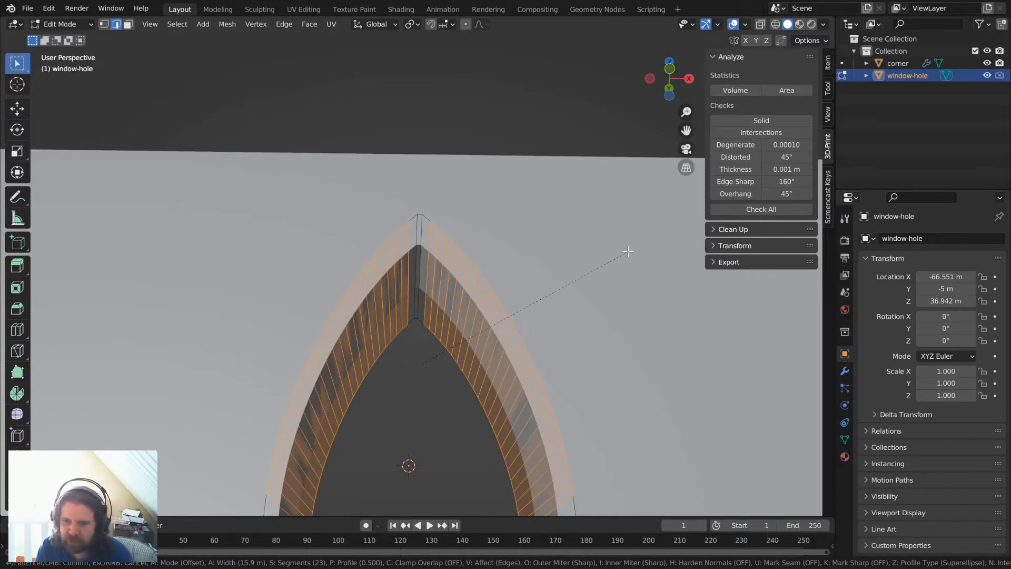
{"action": "left_click", "coordinate": [628, 252]}
{"action": "key", "text": "KP_1"}
{"action": "scroll", "coordinate": [504, 286], "scroll_direction": "down", "scroll_amount": 5}
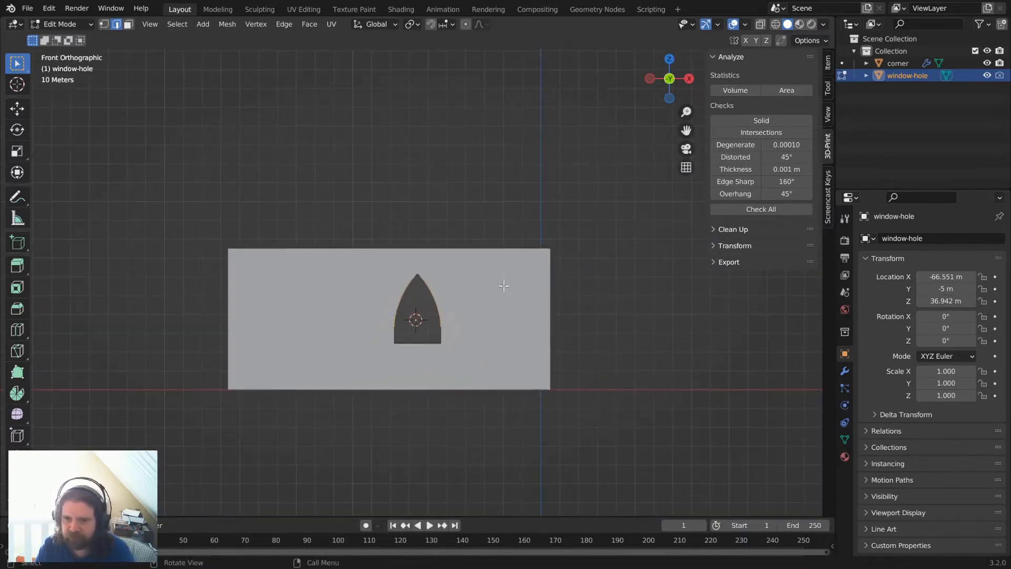
Scale the selected arch faces of window-hole to 0.7 along the Z axis, and check the shape from the front.
{"action": "scroll", "coordinate": [547, 353], "scroll_direction": "up", "scroll_amount": 8}
{"action": "middle_click_drag", "start_coordinate": [435, 363], "coordinate": [472, 361]}
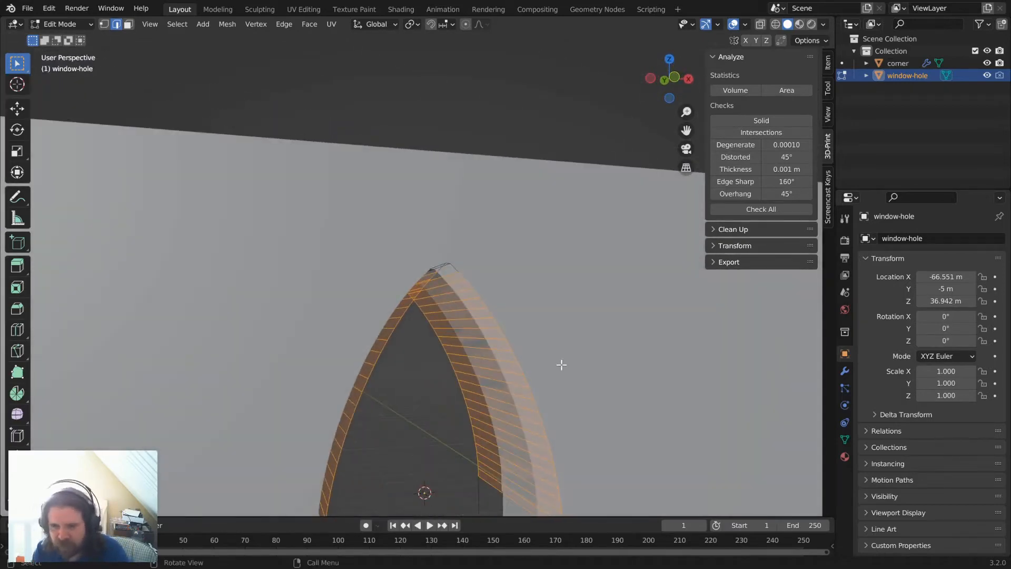
{"action": "key", "text": "s"}
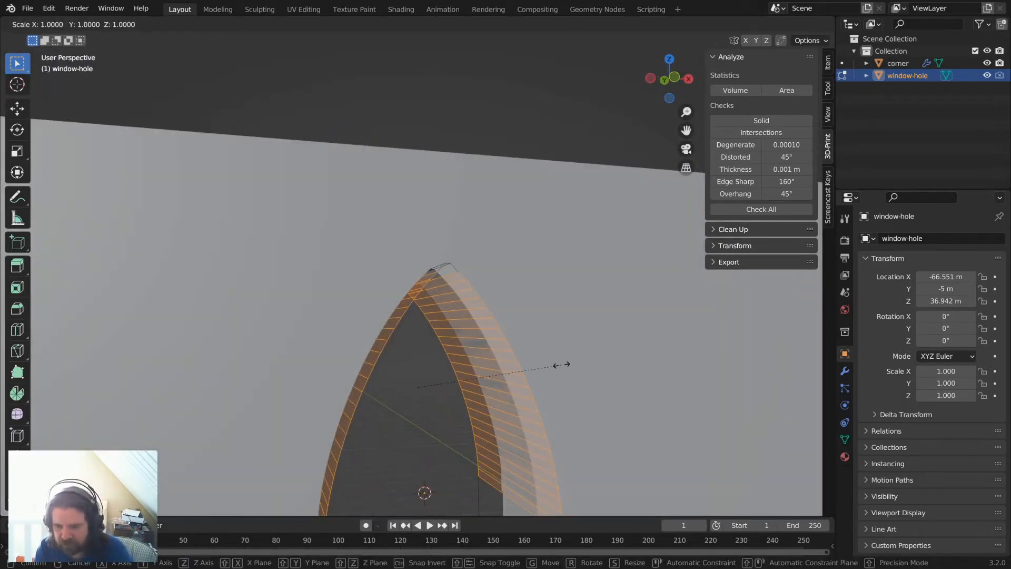
{"action": "key", "text": "z"}
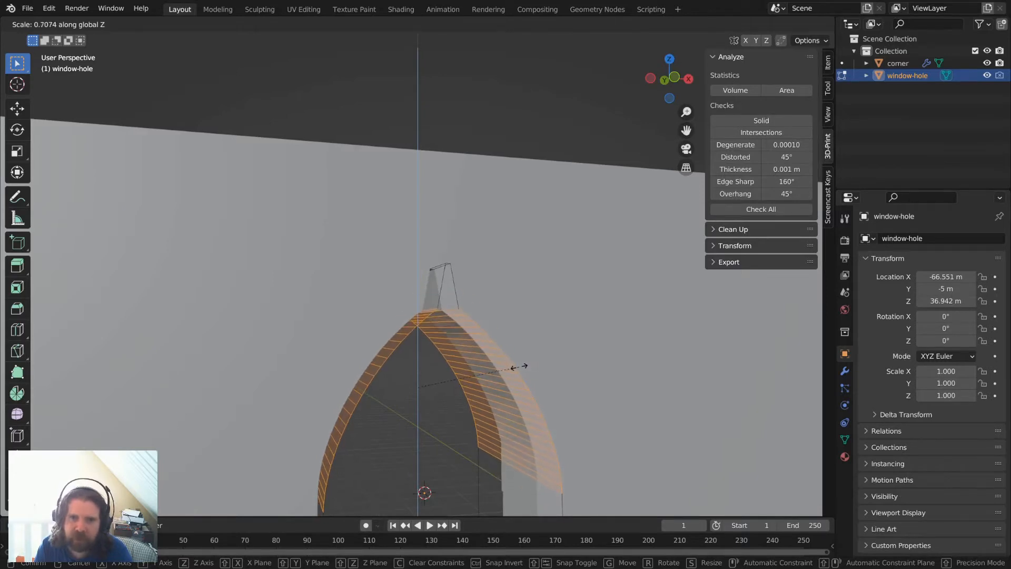
{"action": "type", "text": "0.7"}
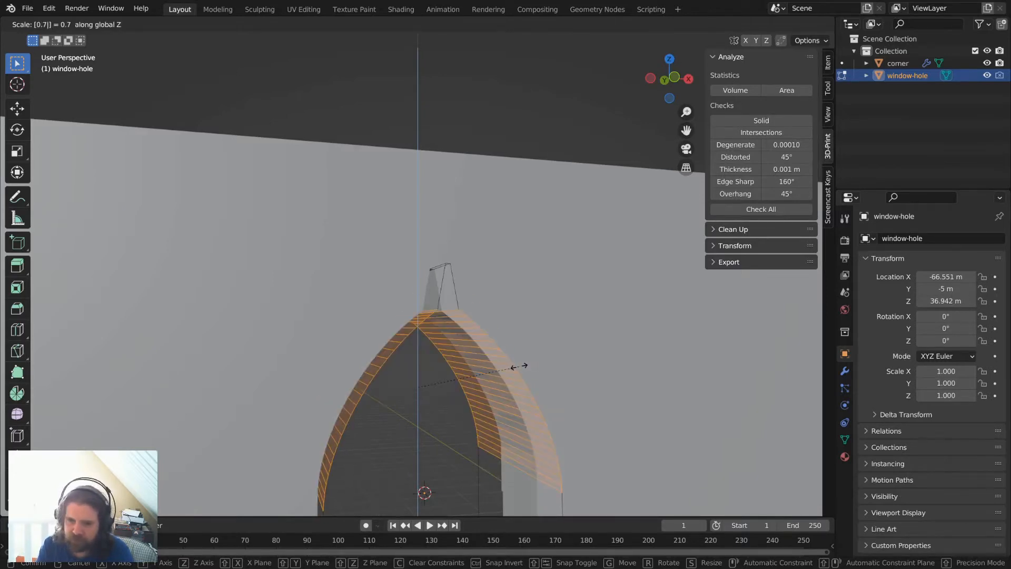
{"action": "key", "text": "Return"}
{"action": "key", "text": "KP_1"}
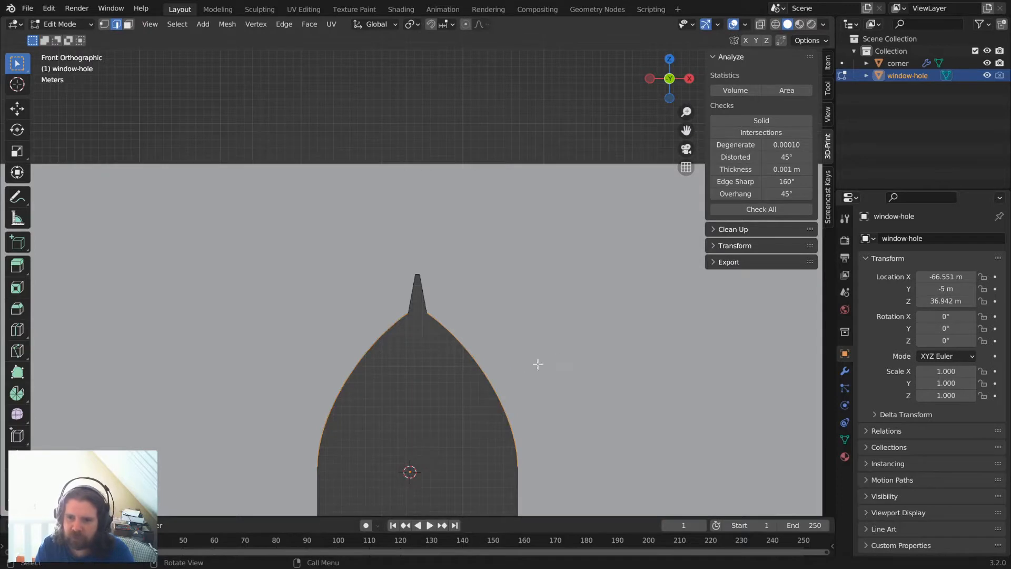
Move the flattened arch faces up about 4.2 m along Z to meet the window-hole's tip, and return to Object Mode.
{"action": "scroll", "coordinate": [528, 372], "scroll_direction": "up", "scroll_amount": 5}
{"action": "key", "text": "g"}
{"action": "key", "text": "z"}
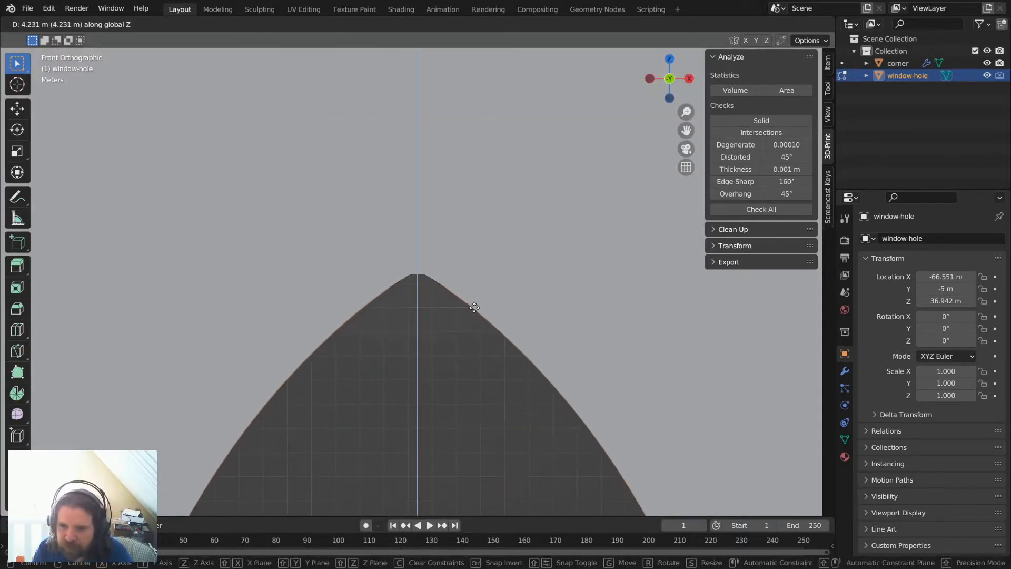
{"action": "left_click", "coordinate": [475, 307]}
{"action": "scroll", "coordinate": [475, 331], "scroll_direction": "down", "scroll_amount": 5}
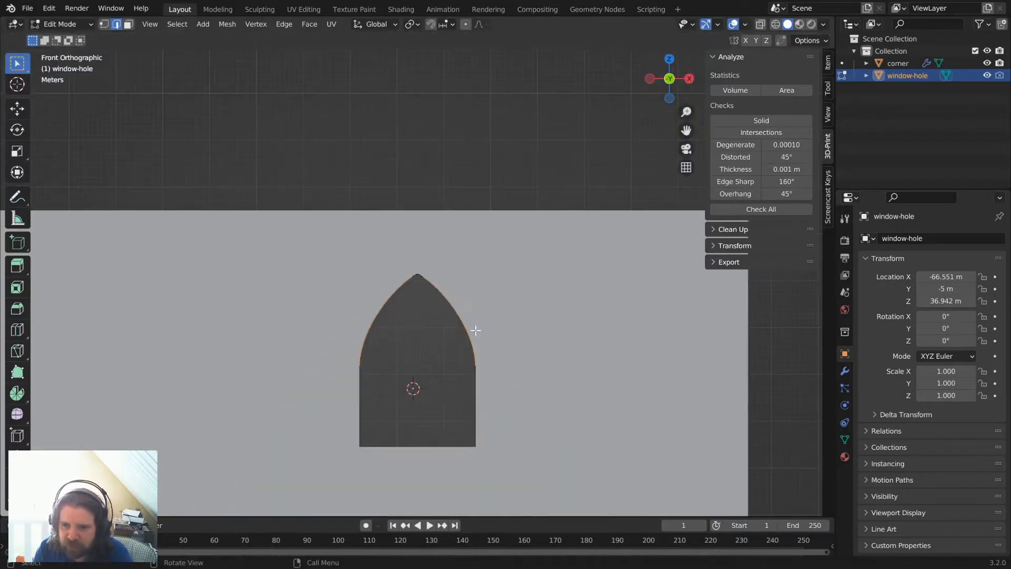
{"action": "scroll", "coordinate": [442, 338], "scroll_direction": "down", "scroll_amount": 2}
{"action": "key", "text": "Tab"}
{"action": "middle_click_drag", "start_coordinate": [452, 339], "coordinate": [396, 367]}
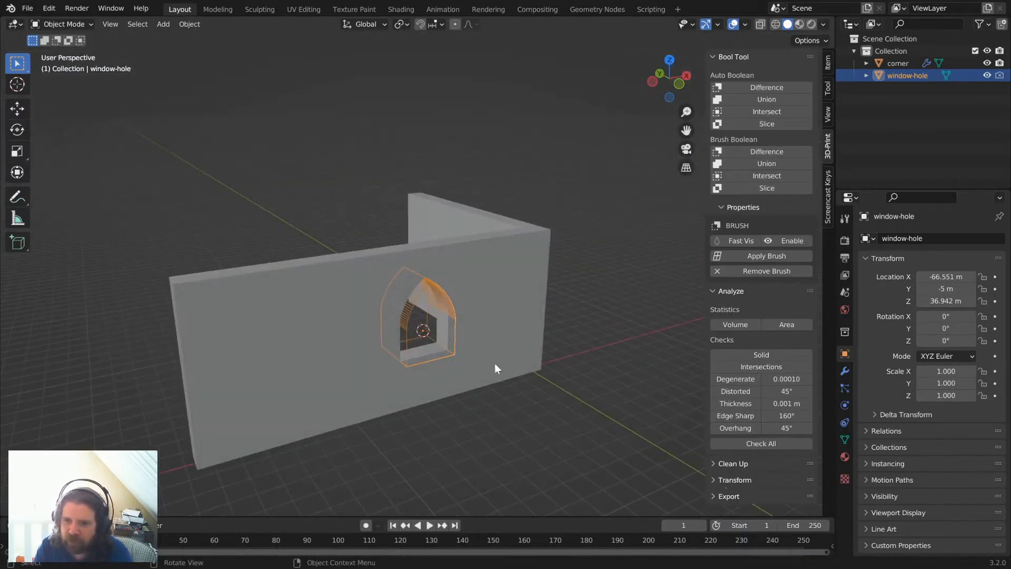
In Edit Mode from above, duplicate the window-hole geometry and place the copy farther along the same wall in negative X.
{"action": "key", "text": "KP_7"}
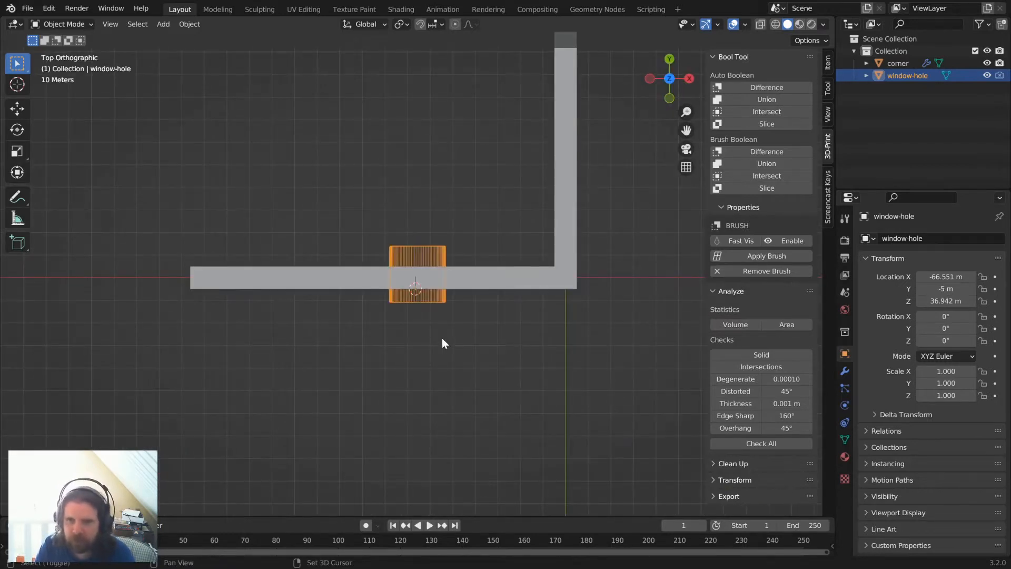
{"action": "key", "text": "Tab"}
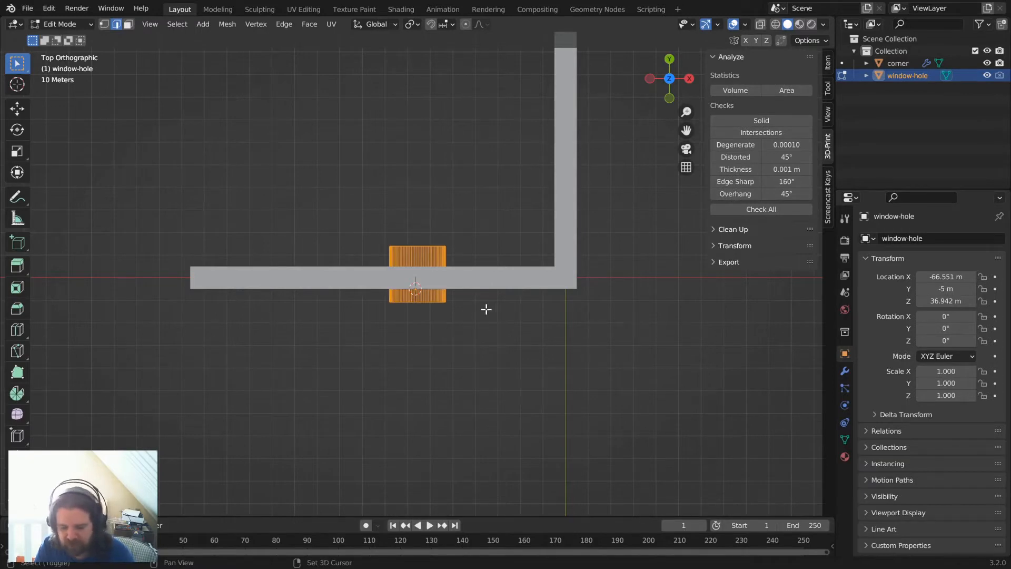
{"action": "key", "text": "shift+d"}
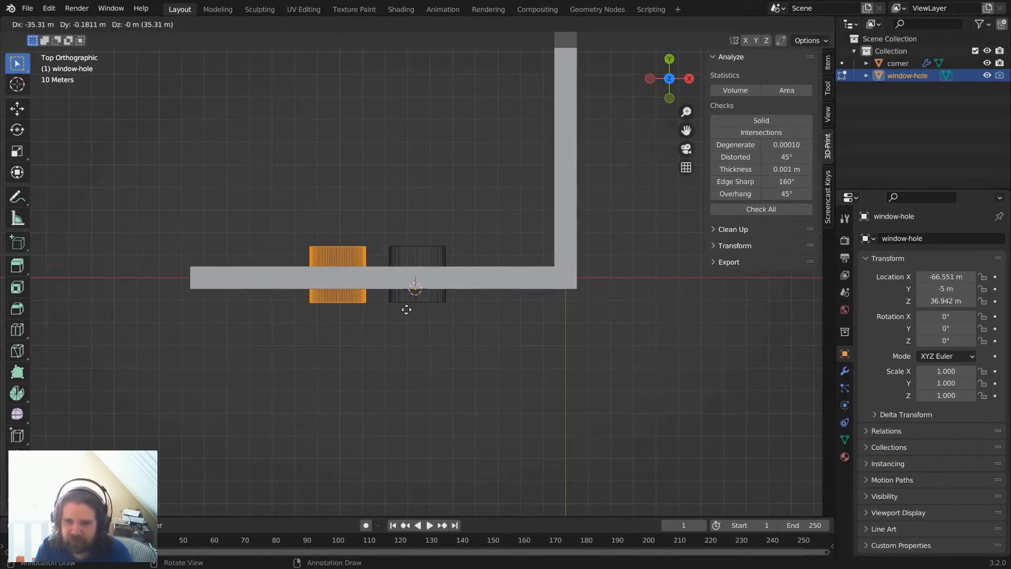
{"action": "left_click", "coordinate": [387, 310]}
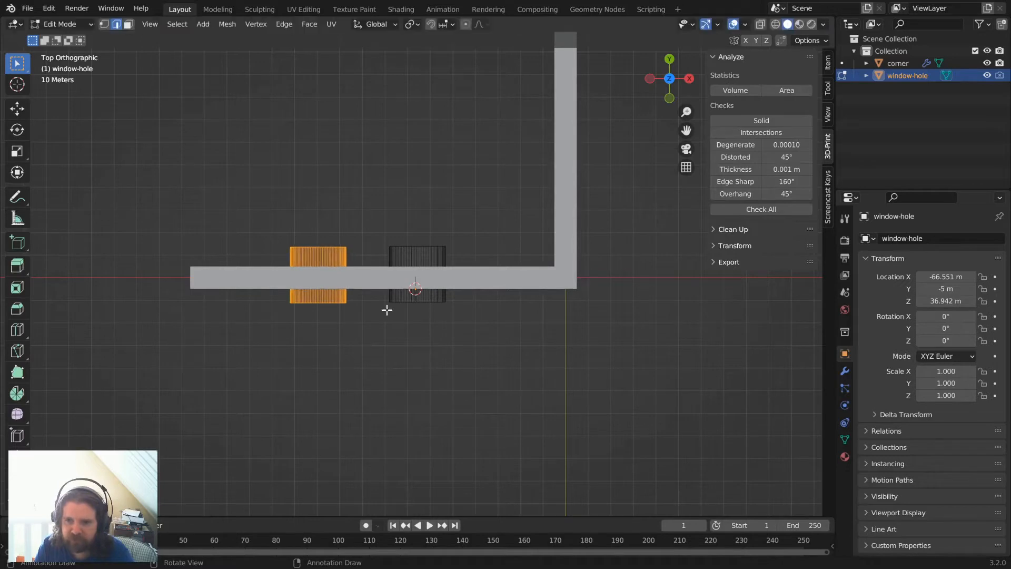
Select both window shapes and move them about 28 m along X towards the wall corner.
{"action": "scroll", "coordinate": [388, 311], "scroll_direction": "down", "scroll_amount": 4}
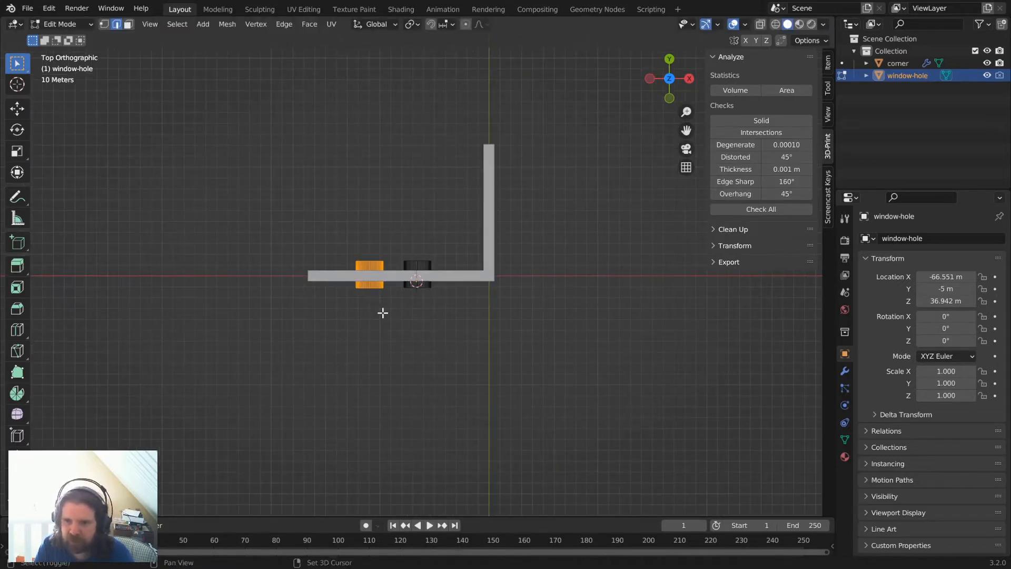
{"action": "key", "text": "a"}
{"action": "key", "text": "g"}
{"action": "key", "text": "x"}
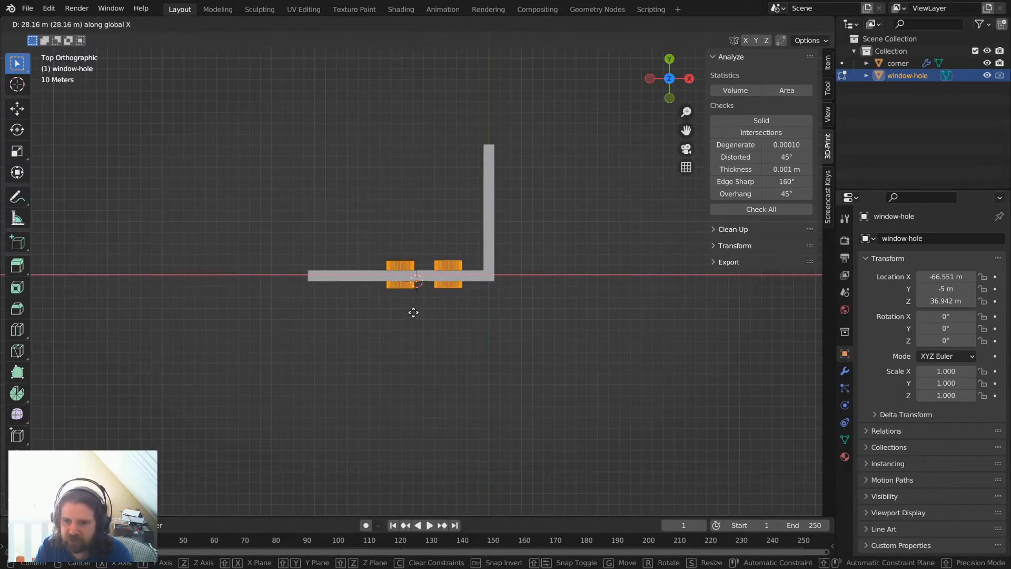
{"action": "left_click", "coordinate": [414, 312]}
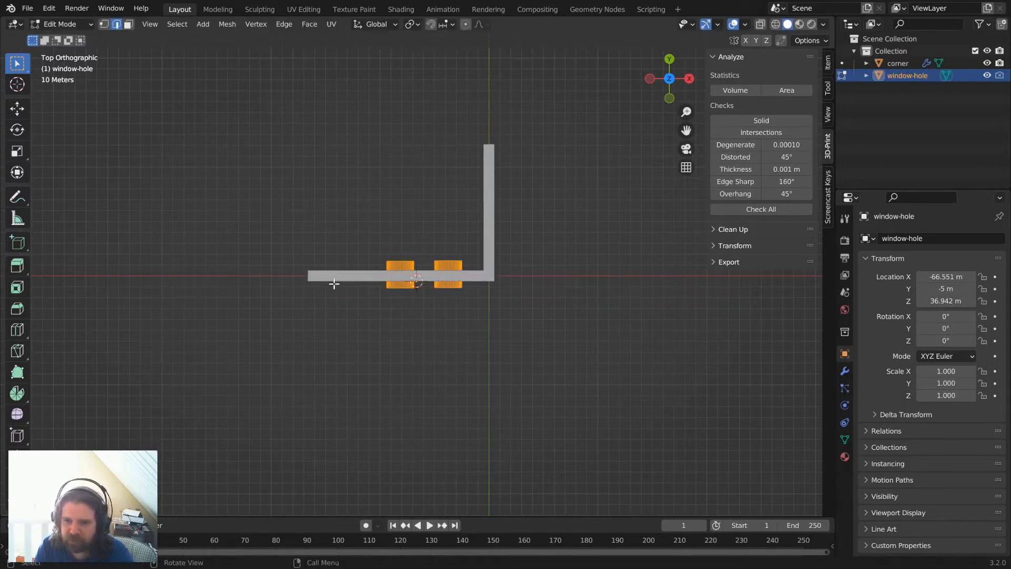
Duplicate both window shapes over to the other wall and rotate the copies 90° so that they pass through it.
{"action": "key", "text": "shift+d"}
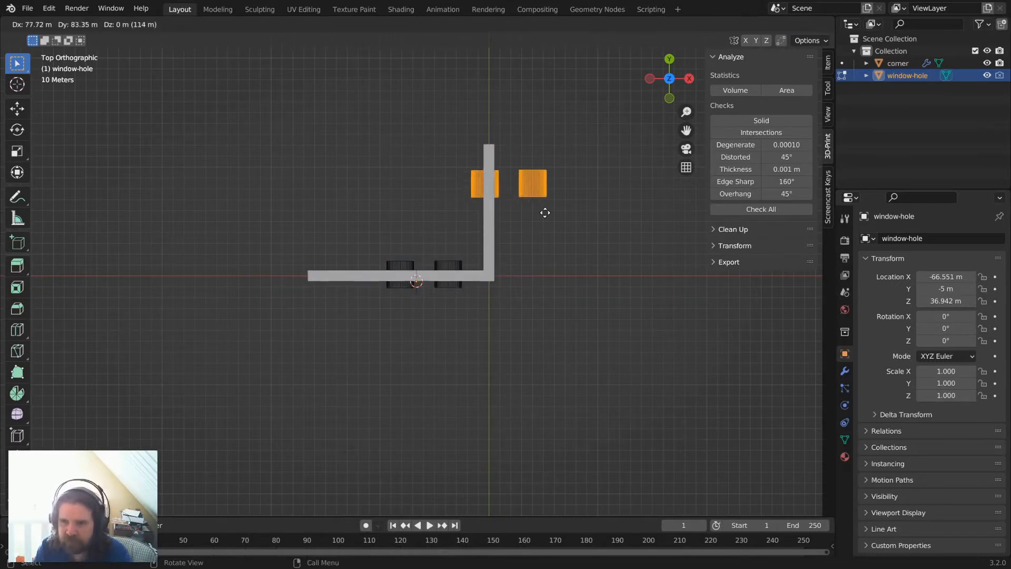
{"action": "left_click", "coordinate": [525, 237]}
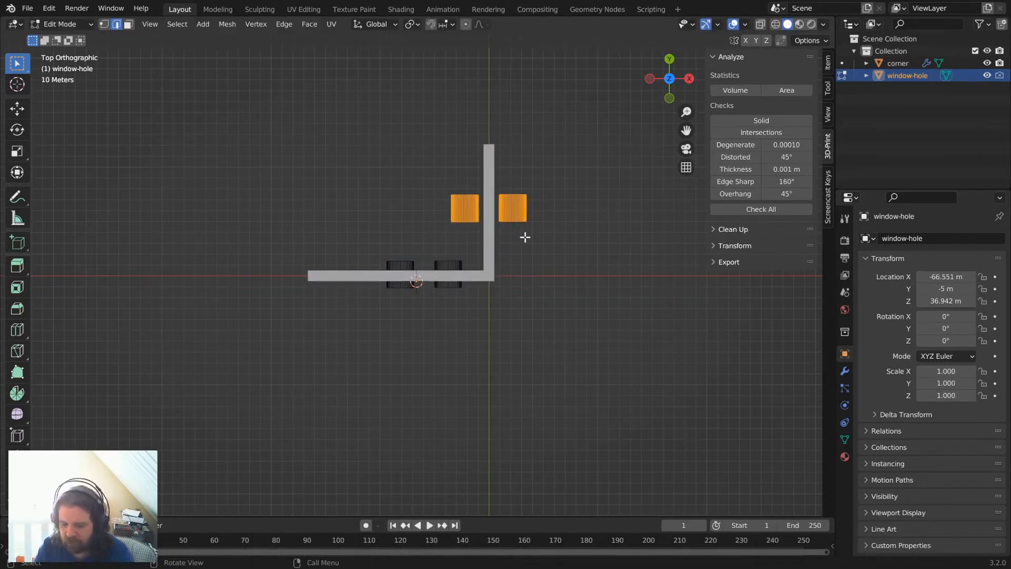
{"action": "type", "text": "r90"}
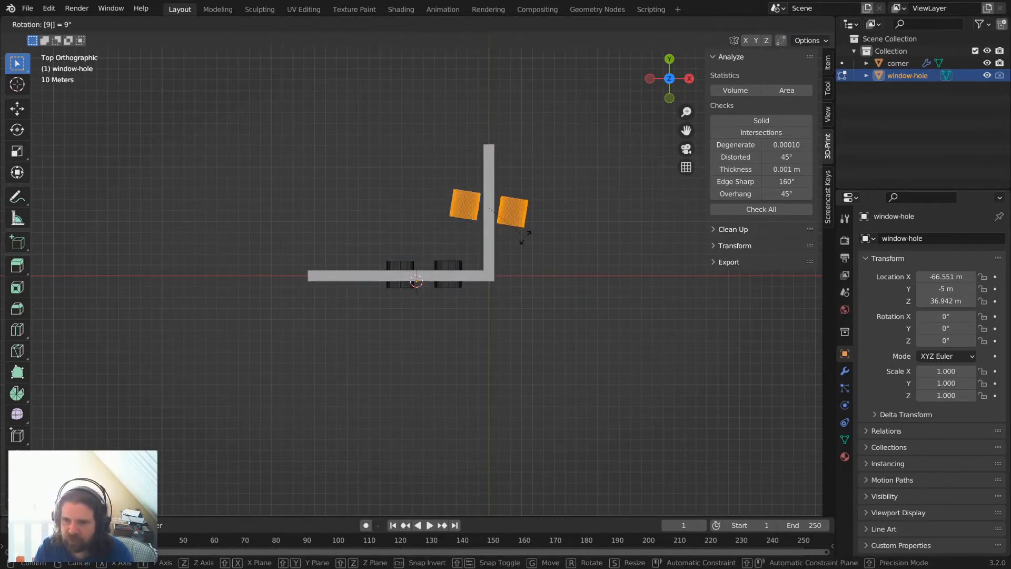
{"action": "key", "text": "Return"}
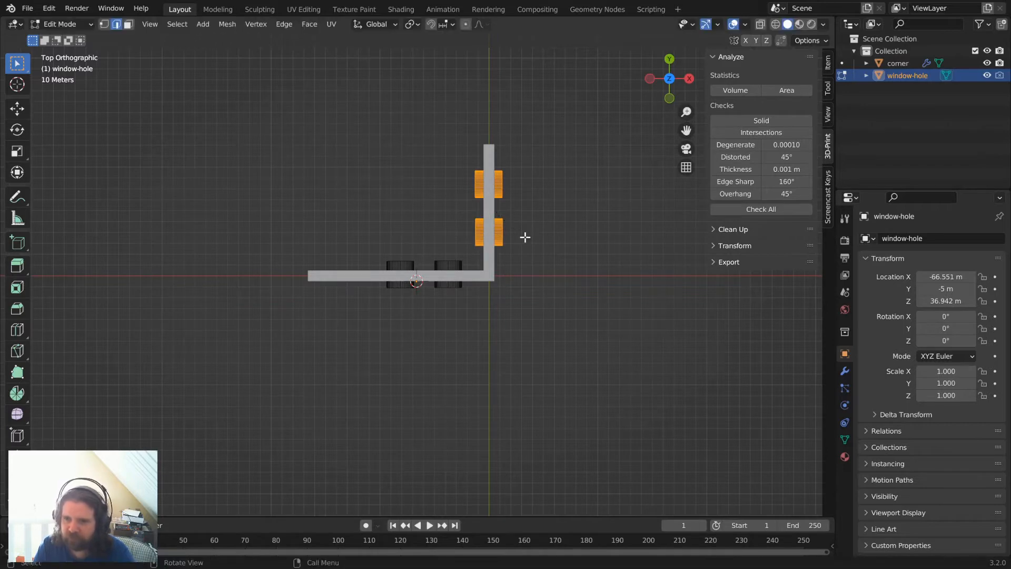
{"action": "middle_click_drag", "start_coordinate": [525, 237], "coordinate": [497, 184]}
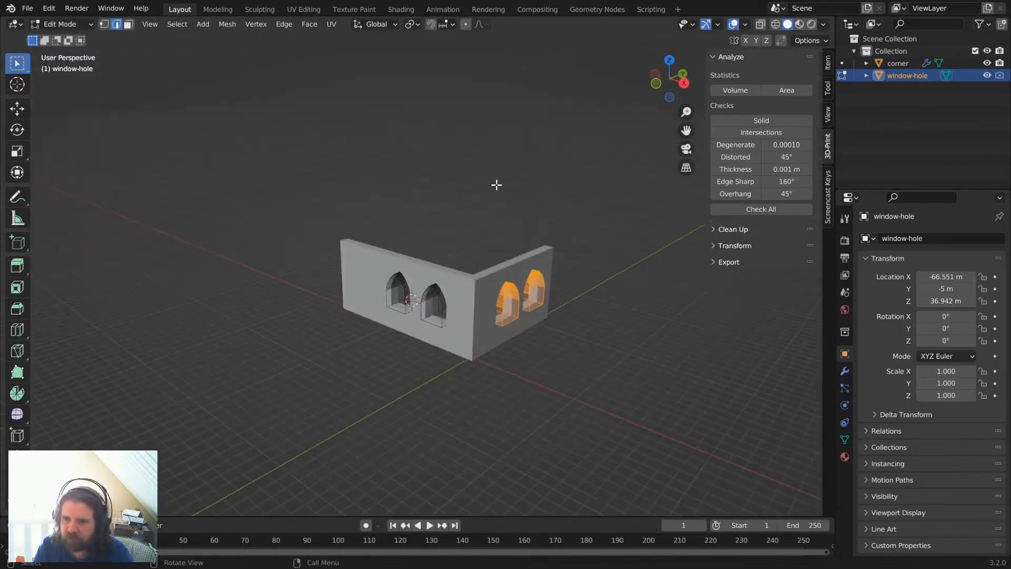
Return to Object Mode and hide the window-hole brush to leave the wall with its openings in view.
{"action": "key", "text": "Tab"}
{"action": "key", "text": "KP_Decimal"}
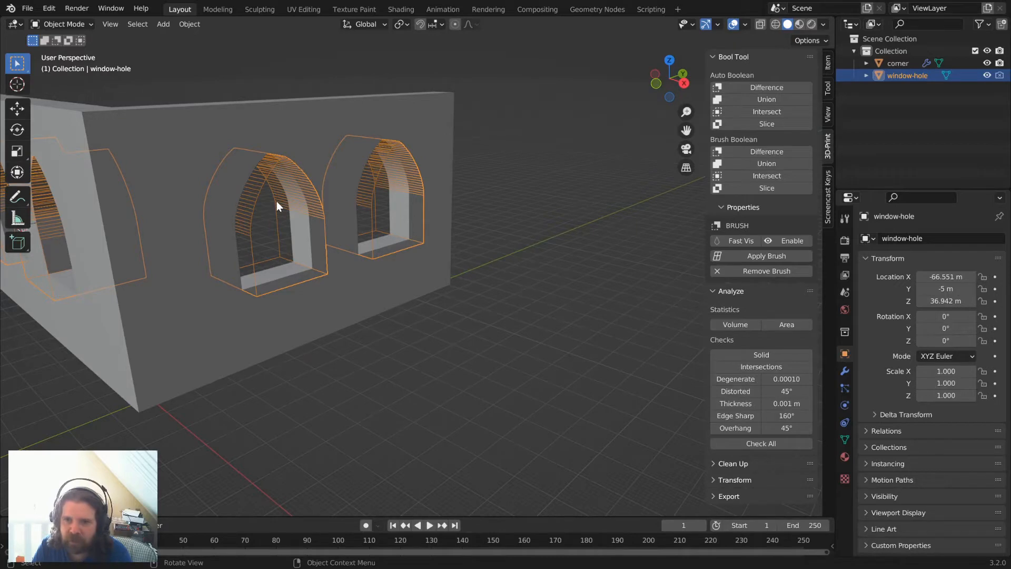
{"action": "key", "text": "h"}
{"action": "scroll", "coordinate": [305, 224], "scroll_direction": "down", "scroll_amount": 5}
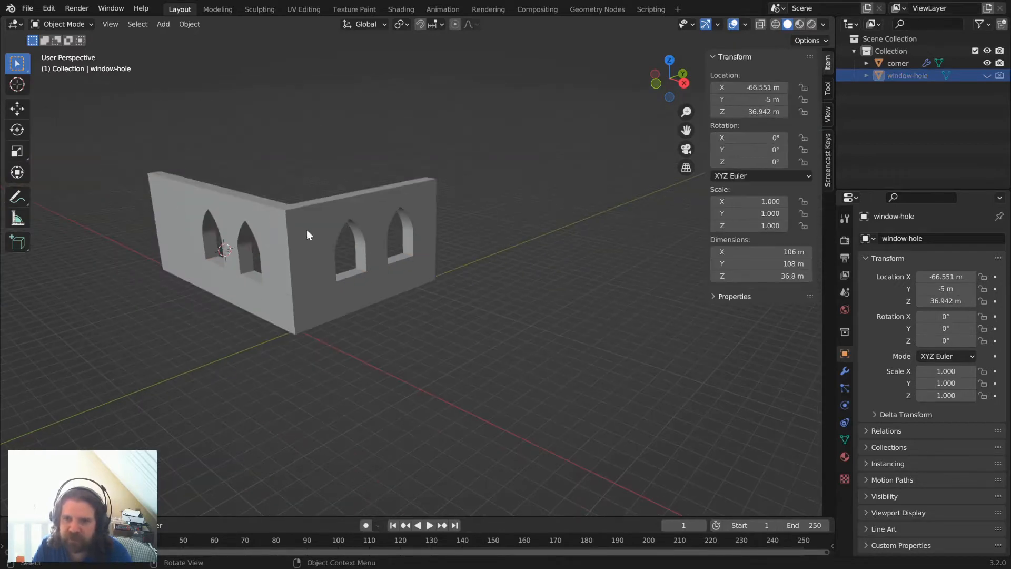
Select the corner wall and apply its BTool_window-hole Boolean modifier.
{"action": "left_click", "coordinate": [289, 222]}
{"action": "middle_click_drag", "start_coordinate": [288, 222], "coordinate": [379, 316]}
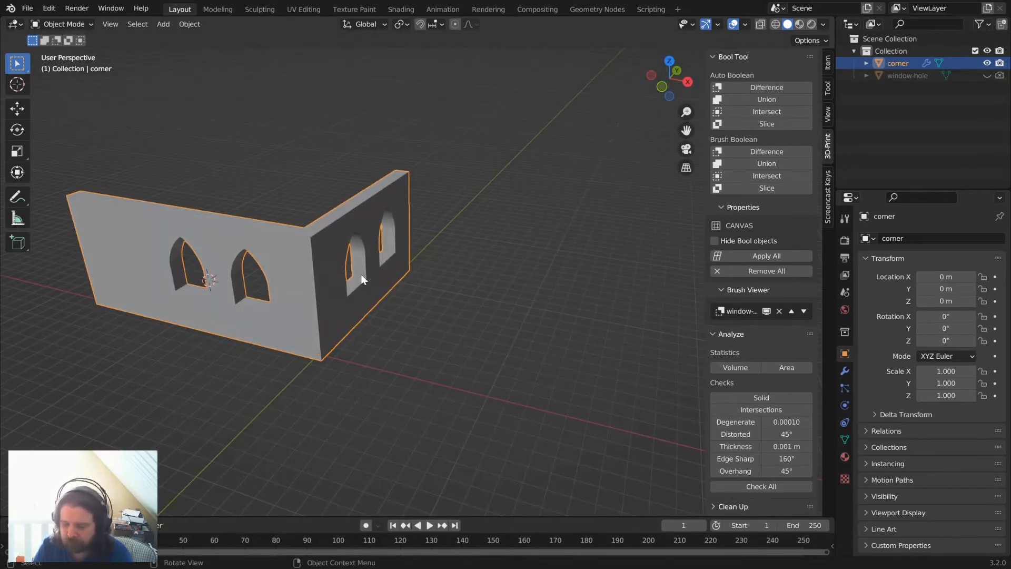
{"action": "key", "text": "KP_Decimal"}
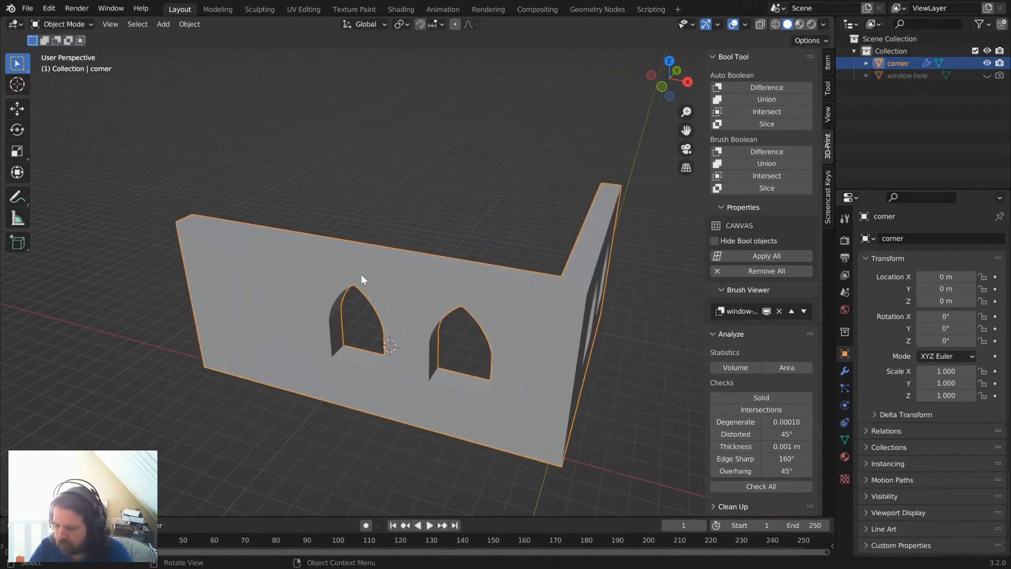
{"action": "mouse_move", "coordinate": [482, 337]}
{"action": "middle_mouse_down"}
{"action": "mouse_move", "coordinate": [445, 299]}
{"action": "mouse_move", "coordinate": [499, 325]}
{"action": "mouse_move", "coordinate": [489, 299]}
{"action": "mouse_move", "coordinate": [478, 355]}
{"action": "middle_mouse_up"}
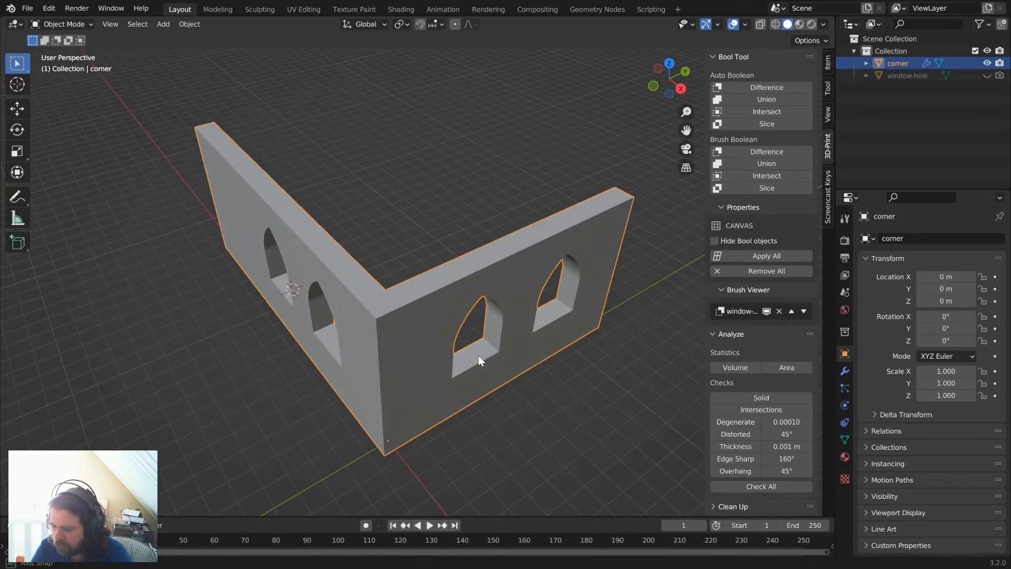
{"action": "middle_click_drag", "start_coordinate": [478, 356], "coordinate": [456, 329]}
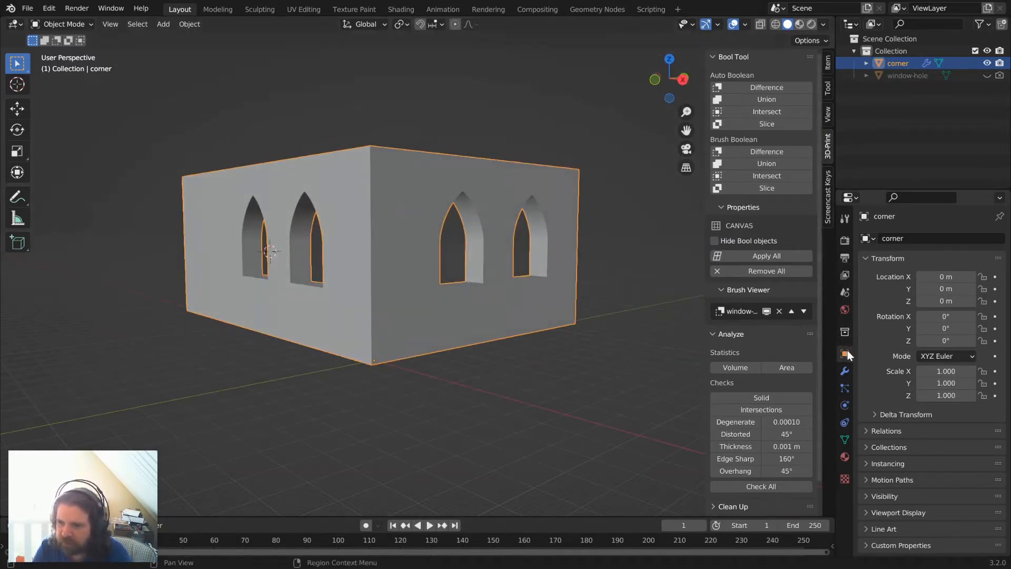
{"action": "left_click", "coordinate": [844, 372]}
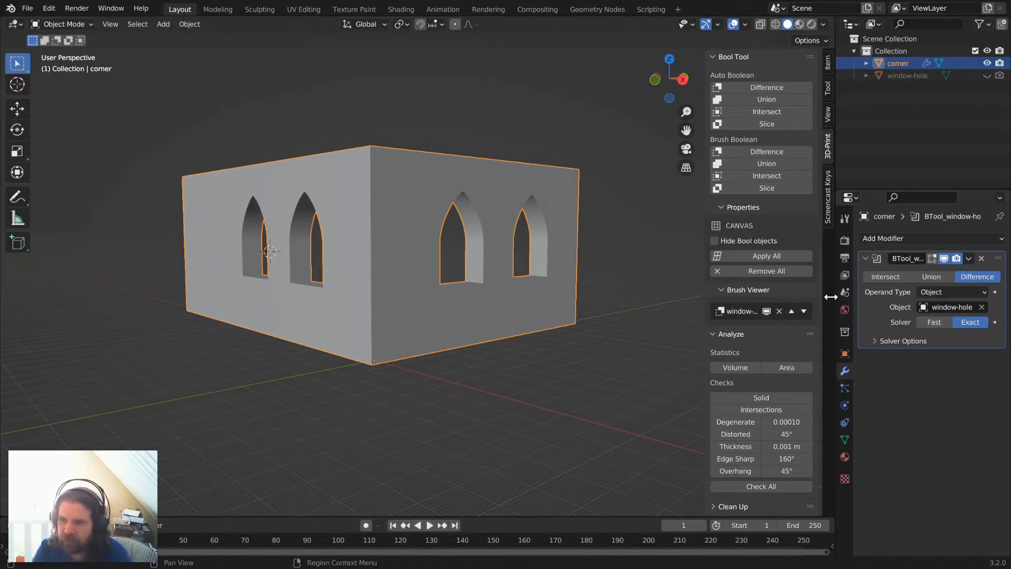
{"action": "left_click_drag", "start_coordinate": [835, 299], "coordinate": [777, 298]}
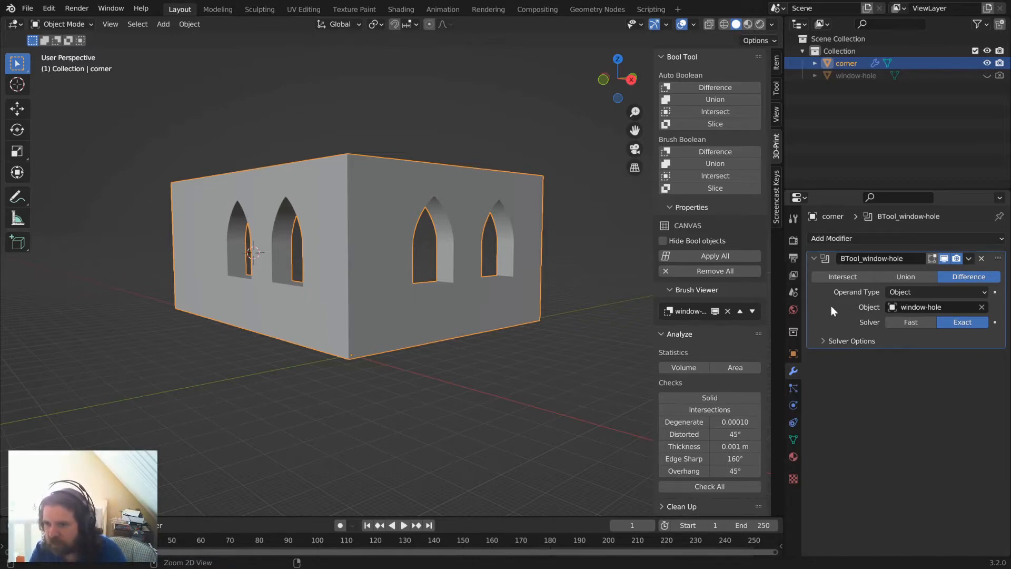
{"action": "key", "text": "ctrl+a"}
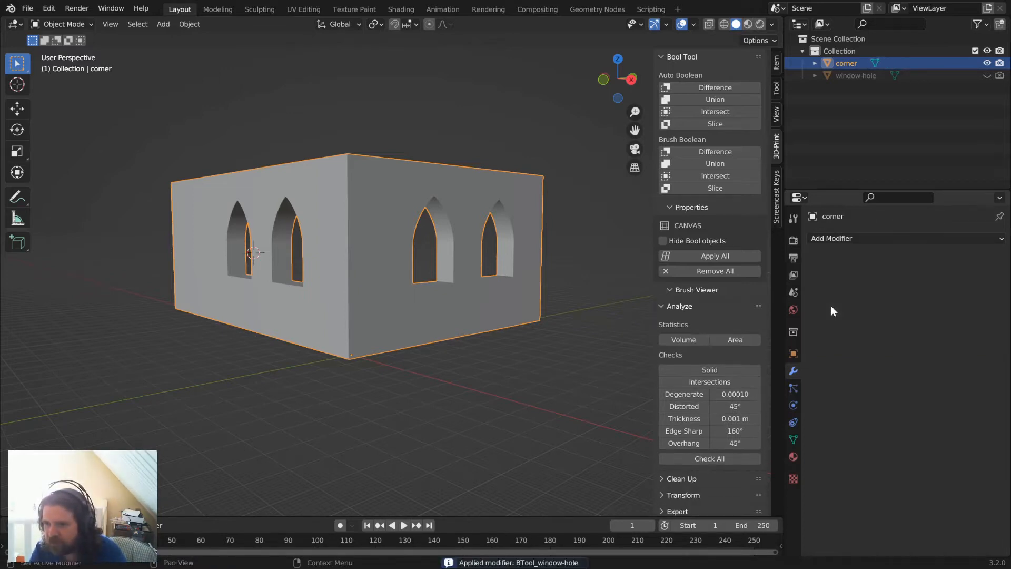
Examine the corner wall's mesh around the window openings in Edit Mode and Object Mode.
{"action": "middle_click_drag", "start_coordinate": [289, 264], "coordinate": [305, 289]}
{"action": "key", "text": "Tab"}
{"action": "scroll", "coordinate": [428, 270], "scroll_direction": "down", "scroll_amount": 3}
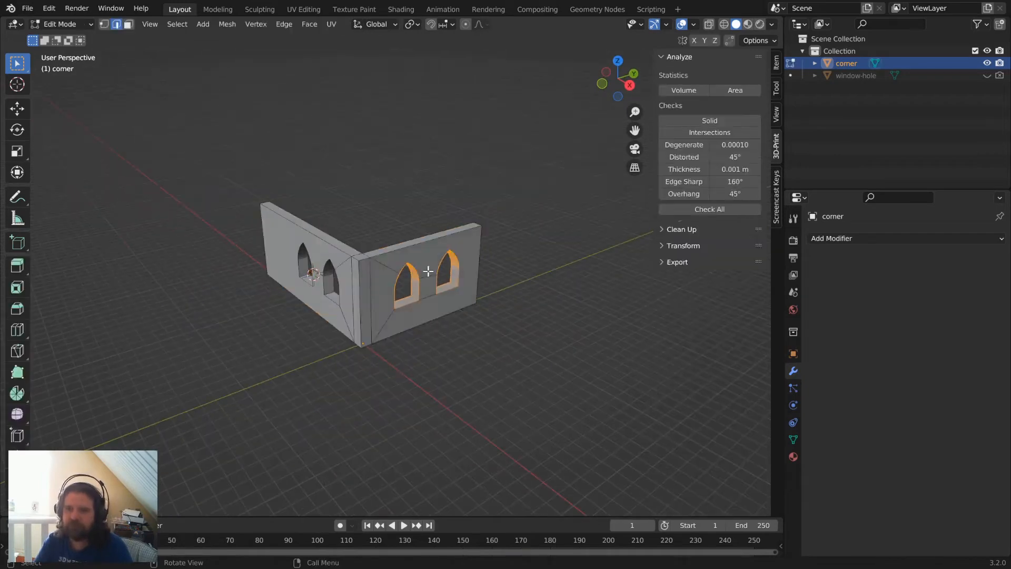
{"action": "key", "text": "Tab"}
{"action": "scroll", "coordinate": [305, 266], "scroll_direction": "up", "scroll_amount": 3}
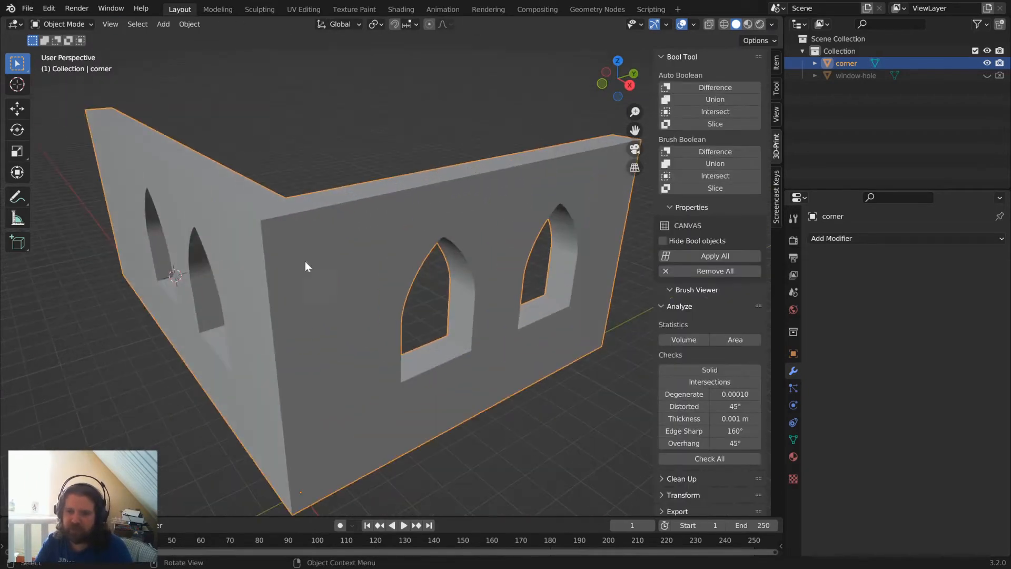
{"action": "scroll", "coordinate": [379, 260], "scroll_direction": "down", "scroll_amount": 2}
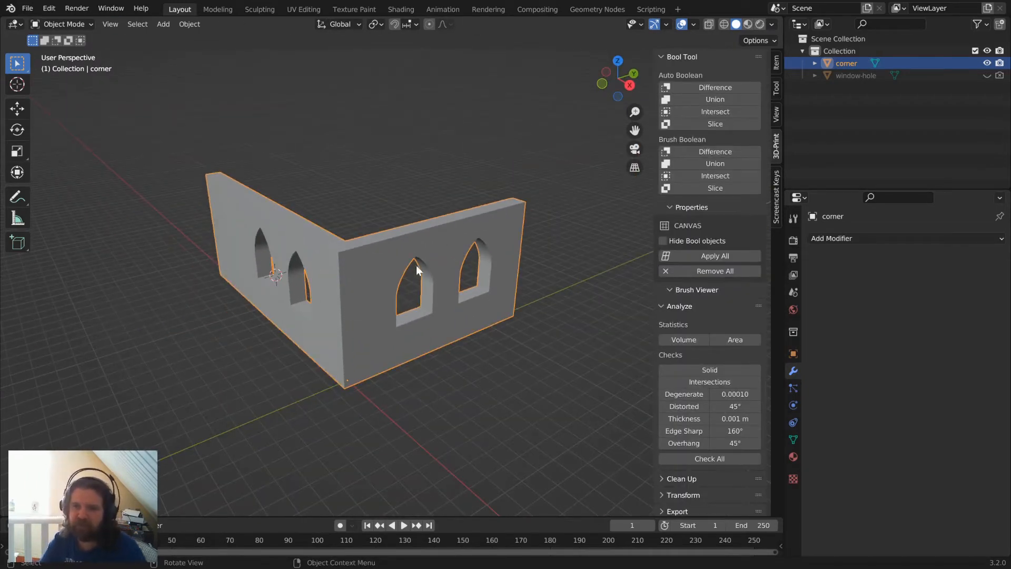
{"action": "middle_click_drag", "start_coordinate": [416, 266], "coordinate": [353, 273]}
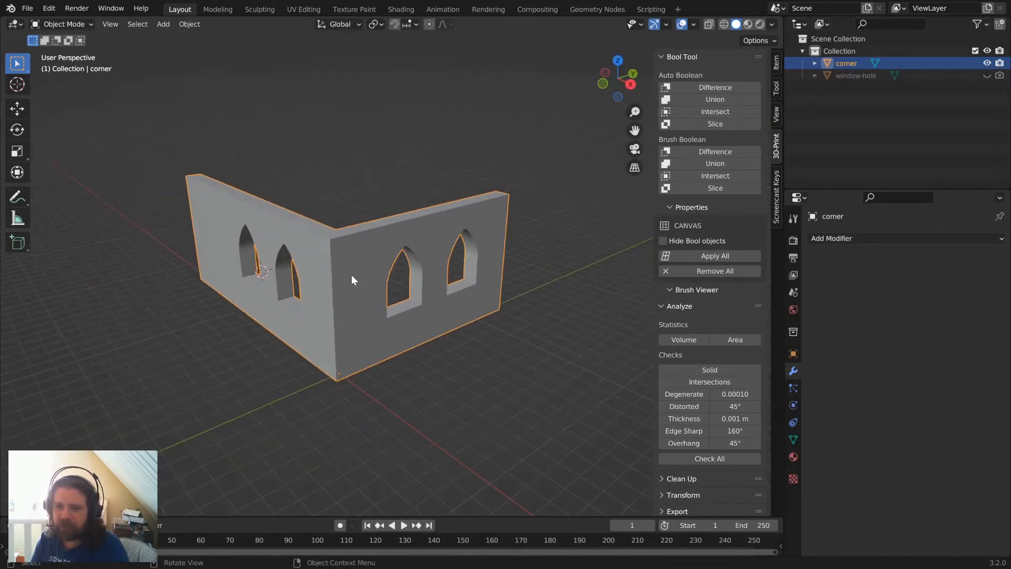
Select the bottom faces of the corner wall in Edit Mode and move them down about 8 m along Z.
{"action": "key", "text": "KP_1"}
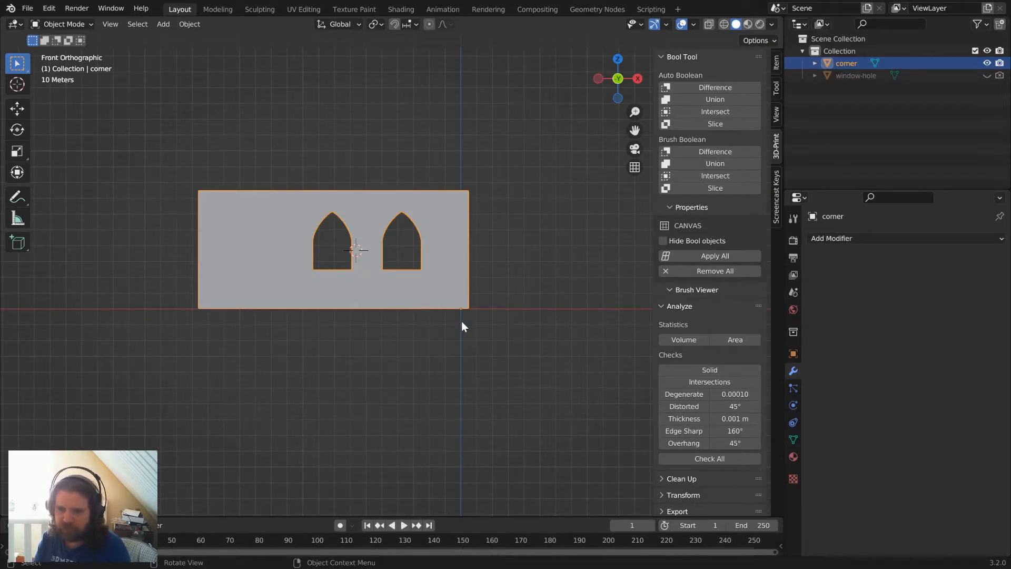
{"action": "key", "text": "Tab"}
{"action": "mouse_move", "coordinate": [384, 325]}
{"action": "middle_mouse_down"}
{"action": "mouse_move", "coordinate": [406, 356]}
{"action": "mouse_move", "coordinate": [394, 312]}
{"action": "middle_mouse_up"}
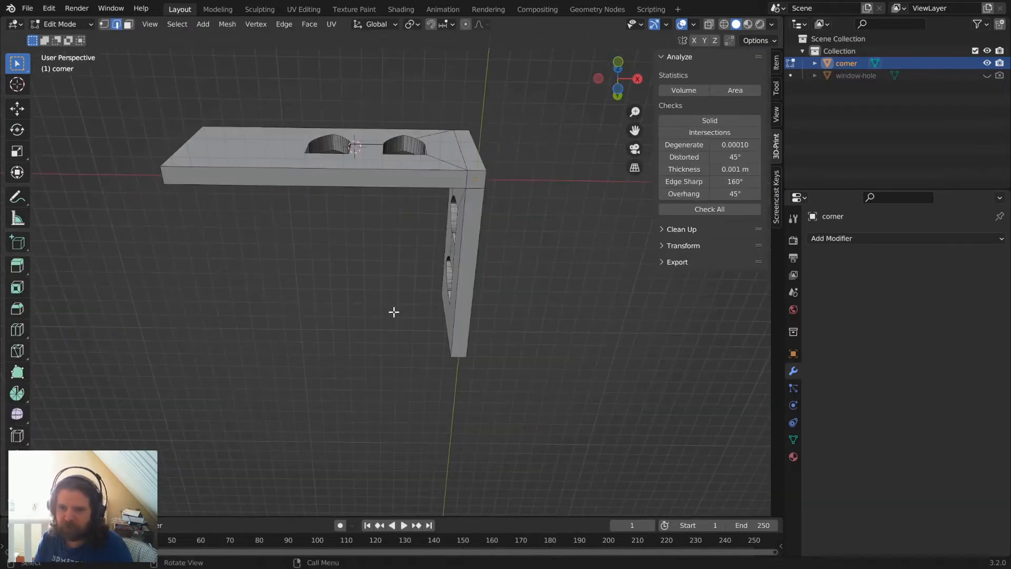
{"action": "key", "text": "3"}
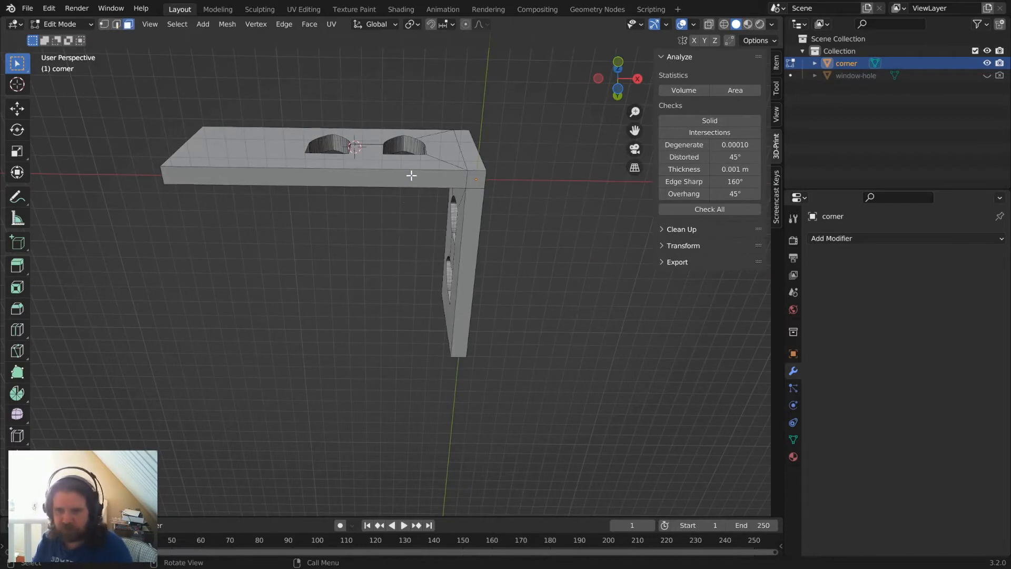
{"action": "left_click", "coordinate": [411, 175]}
{"action": "left_click", "coordinate": [475, 204], "text": "shift"}
{"action": "middle_click_drag", "start_coordinate": [529, 274], "coordinate": [510, 305]}
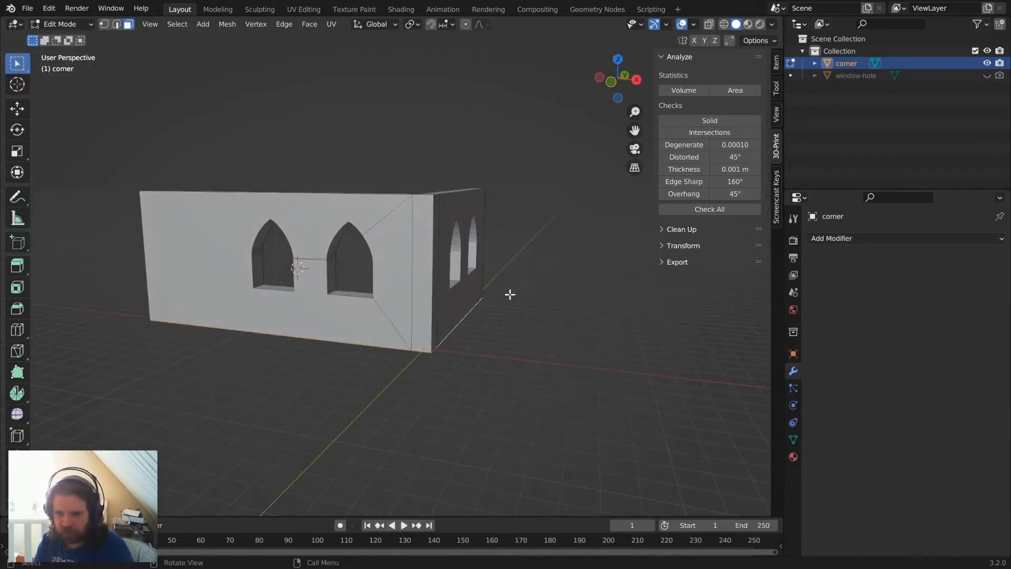
{"action": "key", "text": "g"}
{"action": "key", "text": "z"}
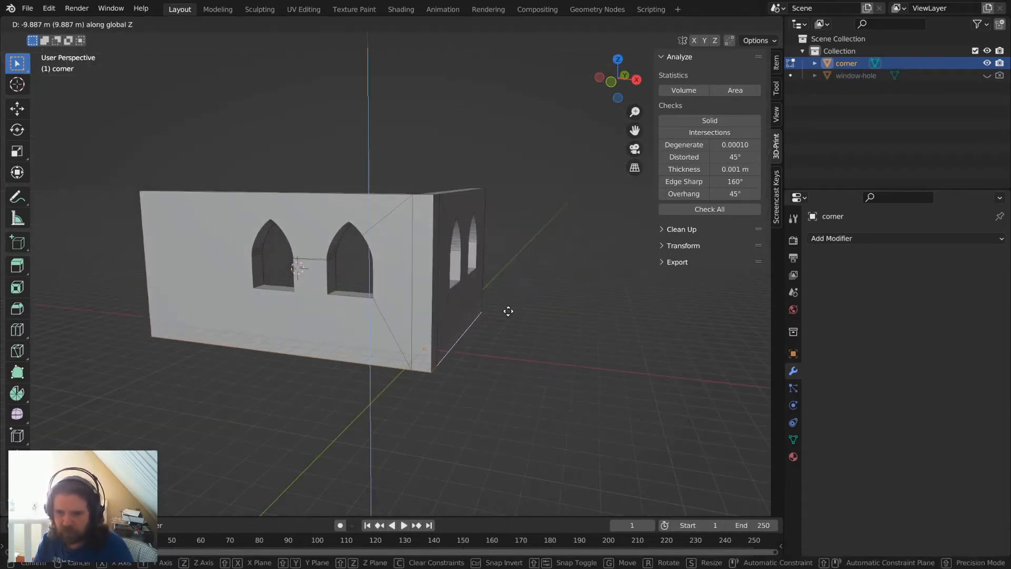
{"action": "left_click", "coordinate": [508, 308]}
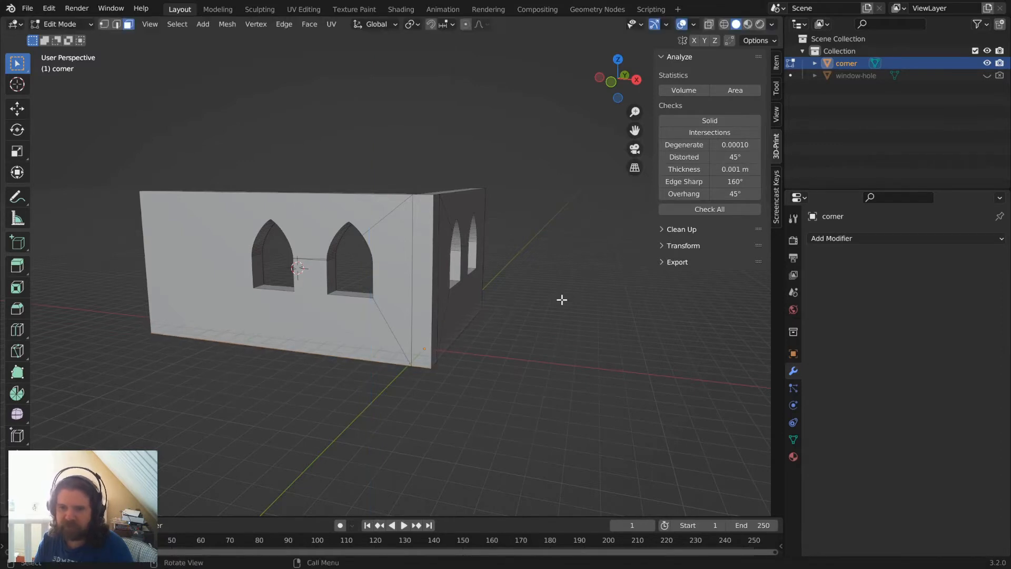
{"action": "key", "text": "Tab"}
{"action": "middle_click_drag", "start_coordinate": [519, 319], "coordinate": [343, 163]}
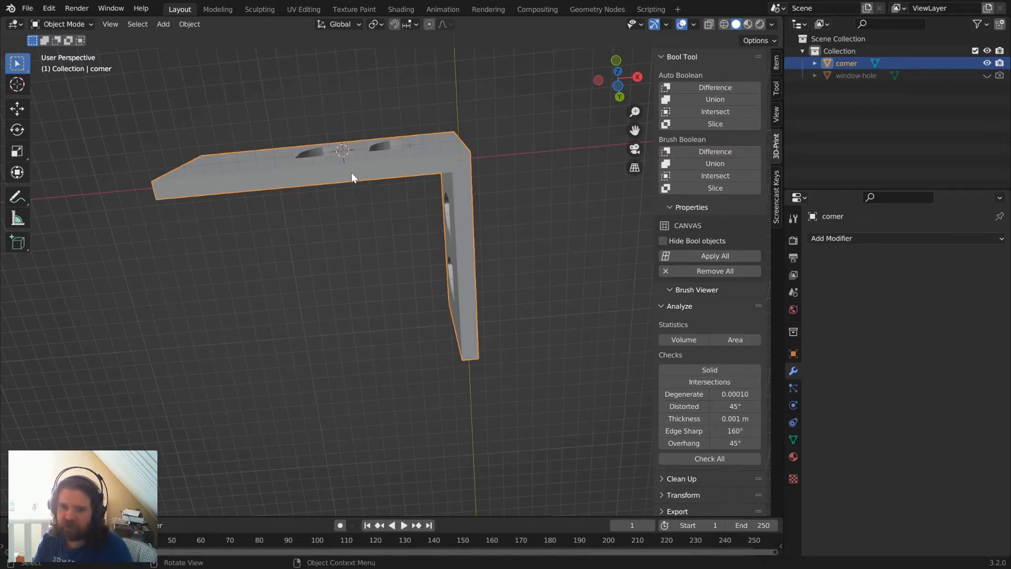
{"action": "middle_click_drag", "start_coordinate": [446, 167], "coordinate": [400, 310]}
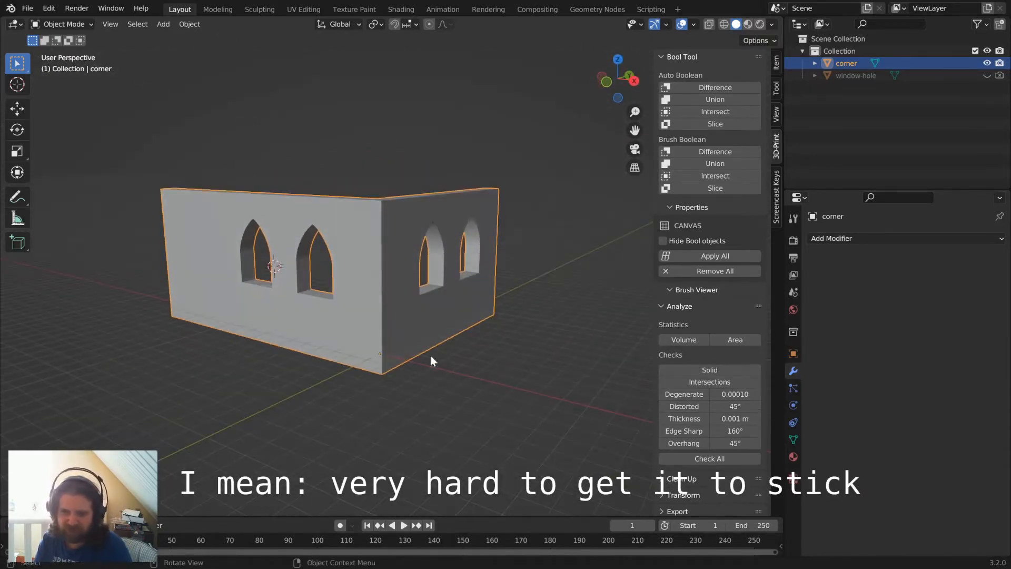
Add a mesh plane to the scene in Object Mode.
{"action": "key", "text": "shift+a"}
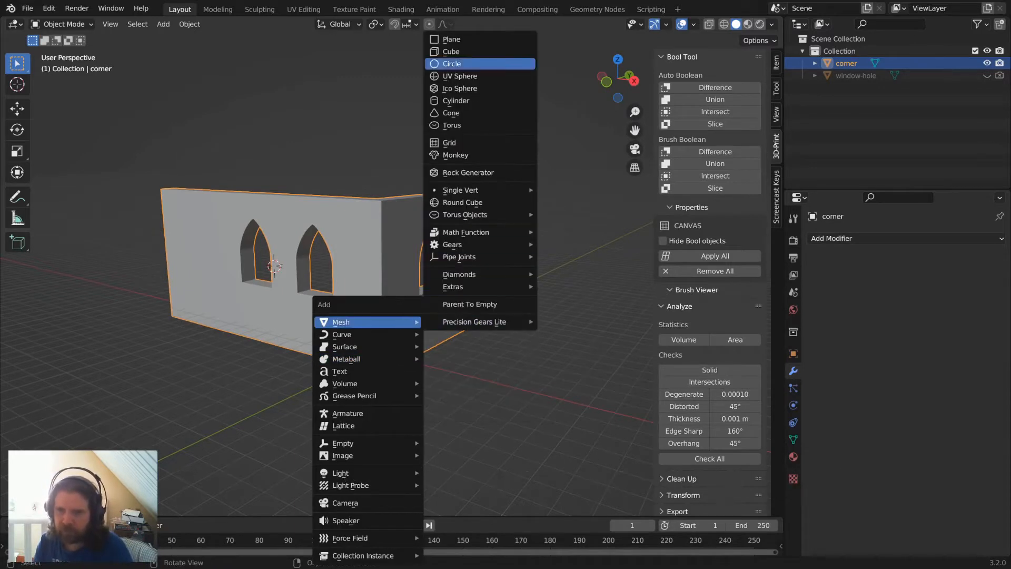
{"action": "key", "text": "shift+a"}
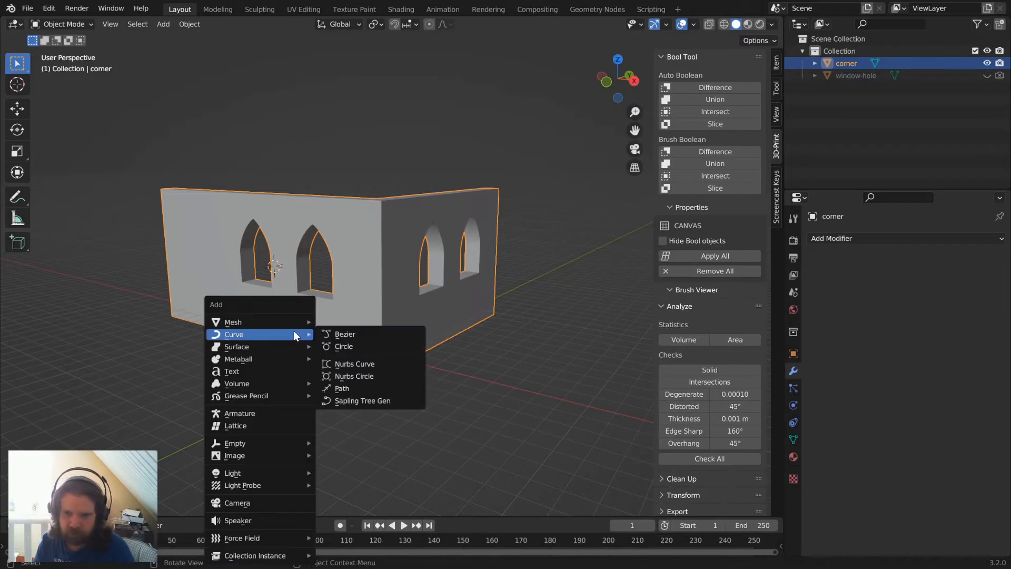
{"action": "mouse_move", "coordinate": [290, 321]}
{"action": "left_click", "coordinate": [365, 39]}
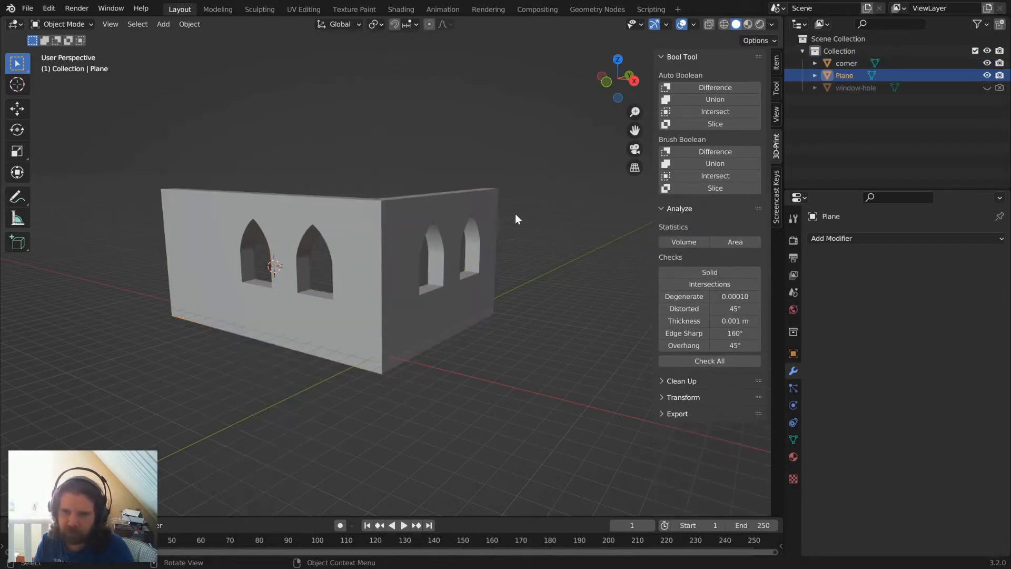
Set the plane's X, Y and Z location to 0 m.
{"action": "left_click", "coordinate": [777, 62]}
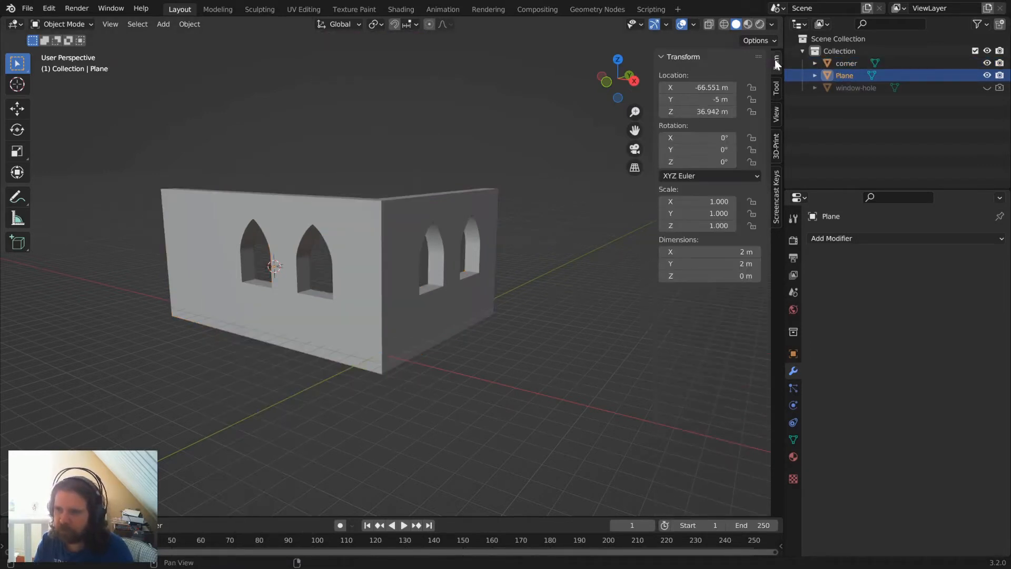
{"action": "left_click", "coordinate": [711, 86]}
{"action": "type", "text": "0"}
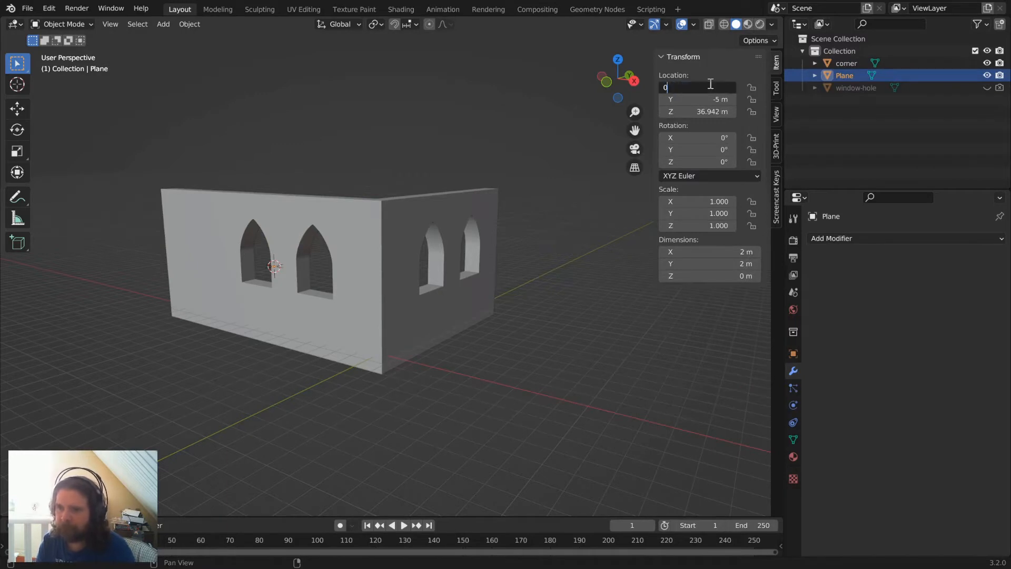
{"action": "key", "text": "Tab"}
{"action": "type", "text": "0"}
{"action": "key", "text": "Tab"}
{"action": "type", "text": "0"}
{"action": "key", "text": "Return"}
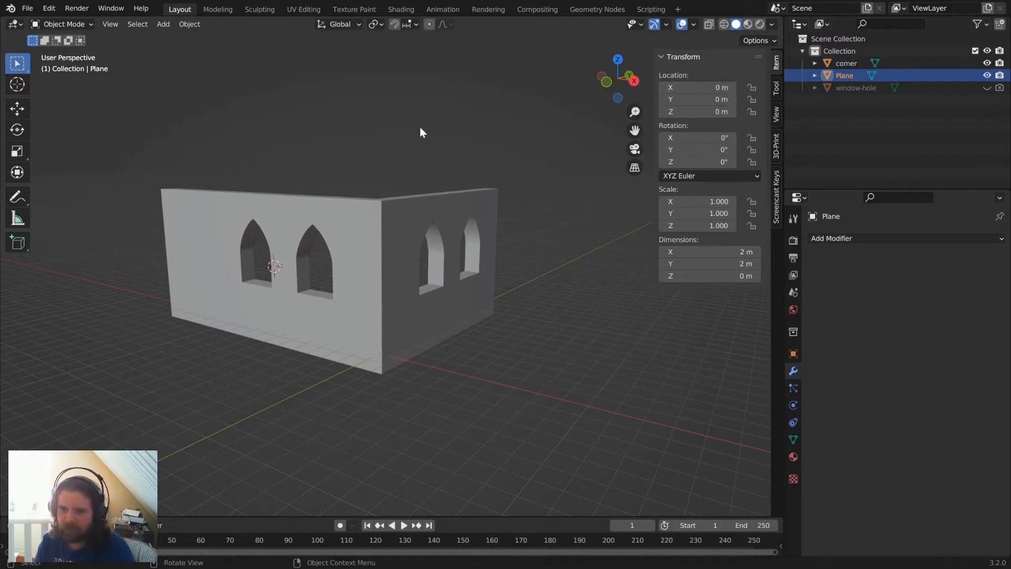
Scale the plane's face in Edit Mode up to about 235 m square.
{"action": "scroll", "coordinate": [526, 364], "scroll_direction": "up", "scroll_amount": 4}
{"action": "scroll", "coordinate": [527, 364], "scroll_direction": "down", "scroll_amount": 4}
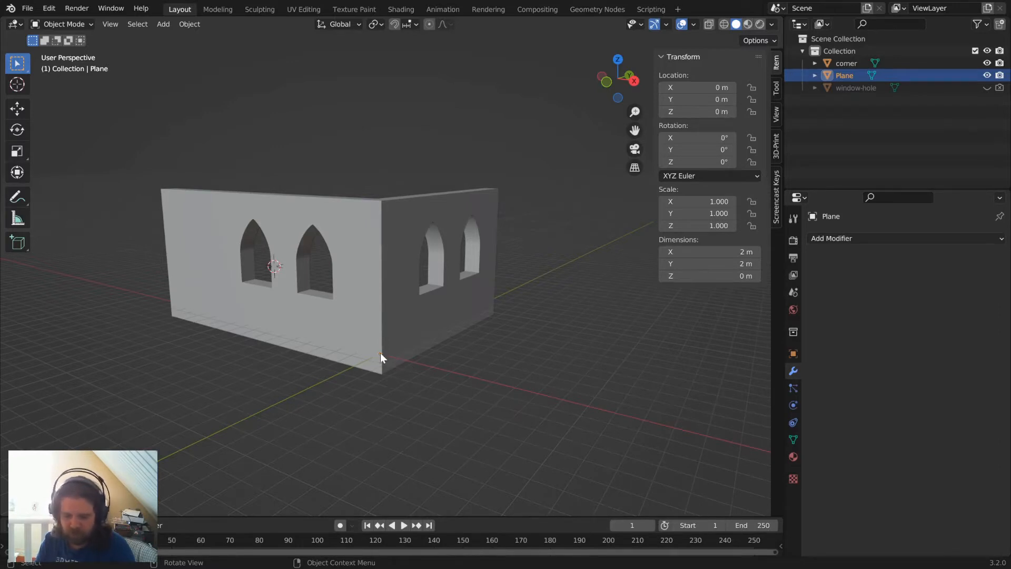
{"action": "key", "text": "Tab"}
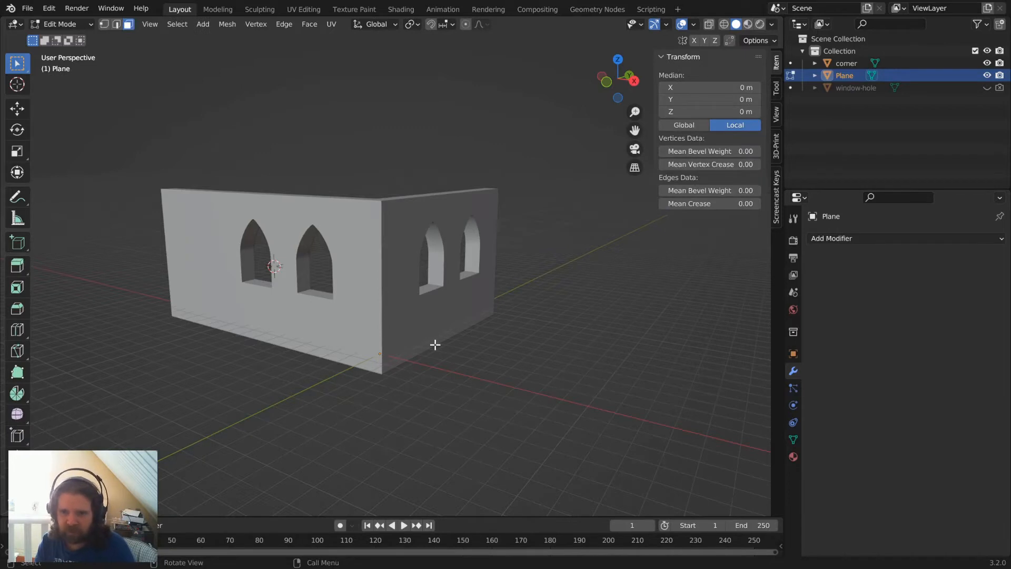
{"action": "key", "text": "s"}
{"action": "left_click", "coordinate": [479, 340]}
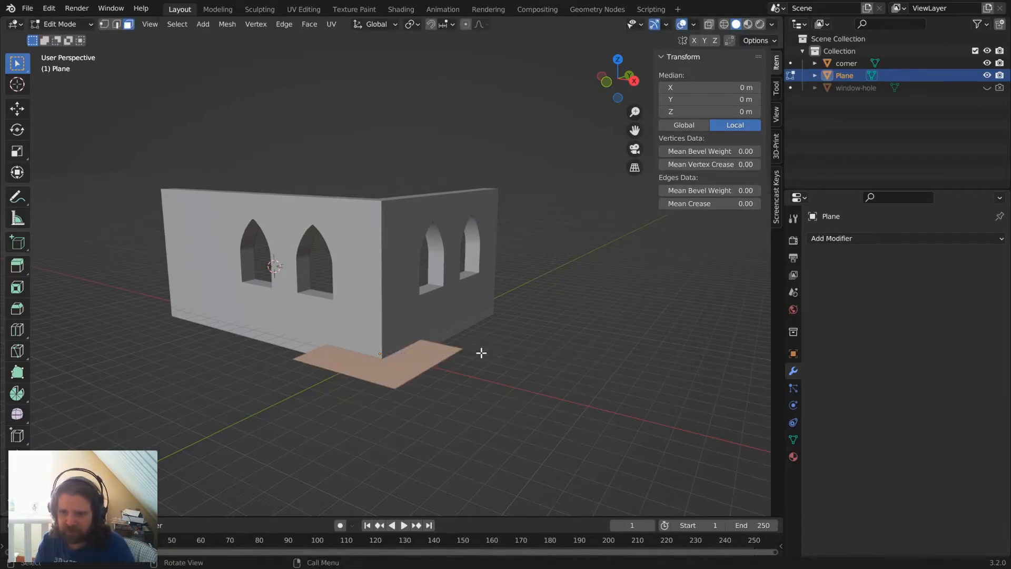
{"action": "key", "text": "s"}
{"action": "left_click", "coordinate": [764, 360]}
Move the plane's face about -74 m in X and 56 m in Y to lie under both walls, and return to Object Mode.
{"action": "key", "text": "KP_7"}
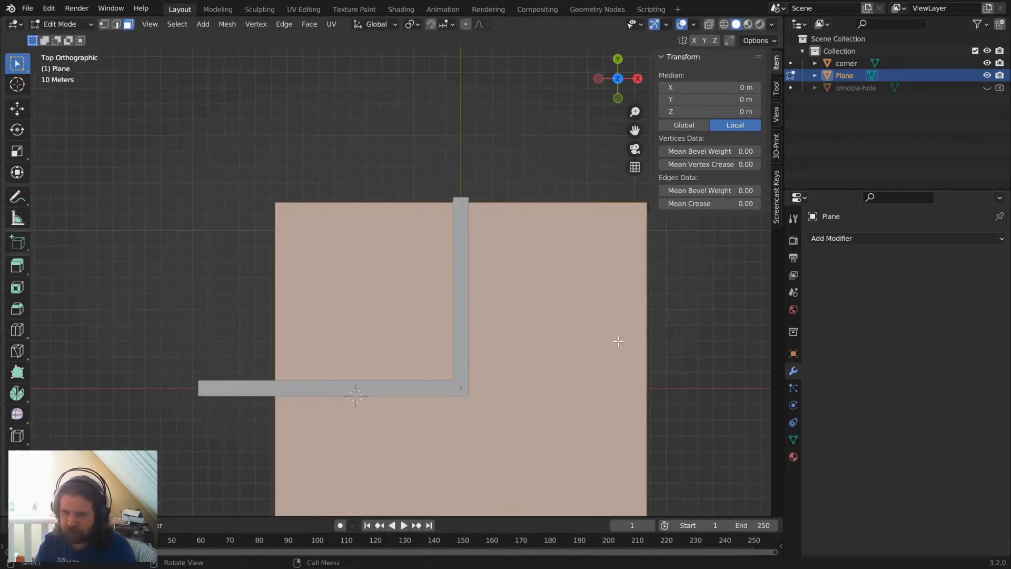
{"action": "key", "text": "g"}
{"action": "left_click", "coordinate": [501, 253]}
{"action": "middle_click_drag", "start_coordinate": [502, 253], "coordinate": [544, 102]}
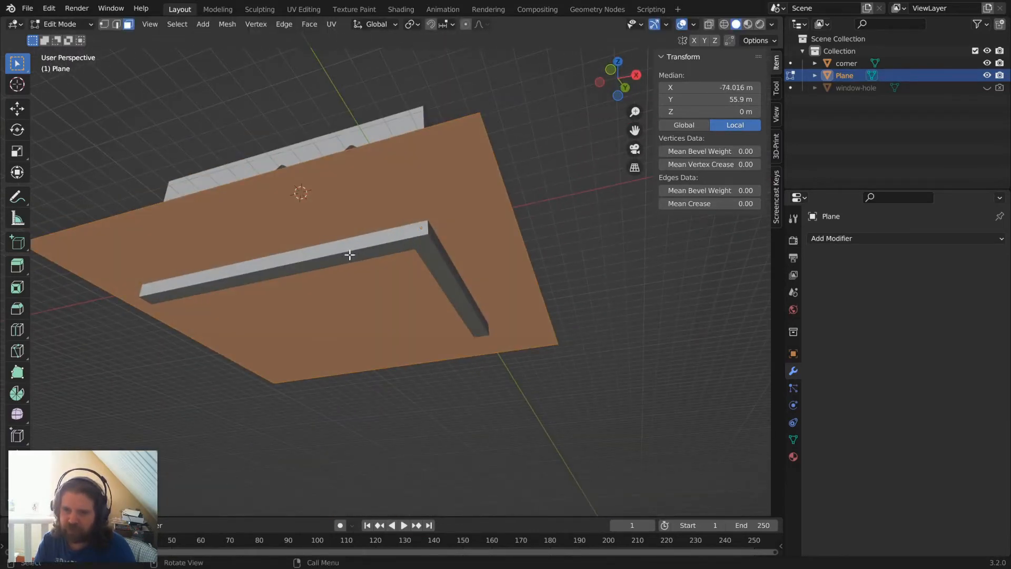
{"action": "key", "text": "Tab"}
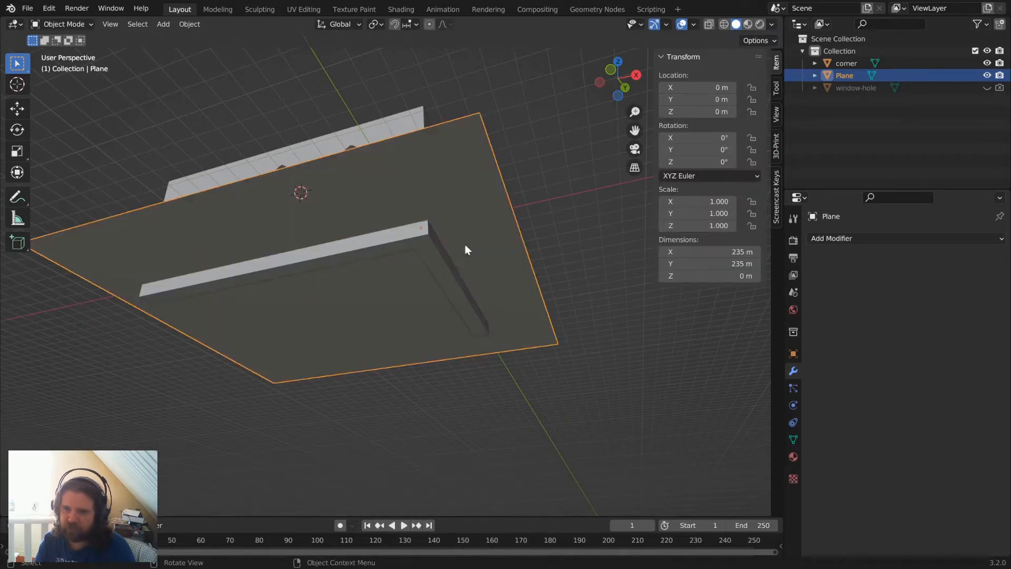
{"action": "middle_click_drag", "start_coordinate": [473, 169], "coordinate": [516, 213]}
{"action": "scroll", "coordinate": [441, 264], "scroll_direction": "up", "scroll_amount": 3}
{"action": "scroll", "coordinate": [441, 263], "scroll_direction": "down", "scroll_amount": 3}
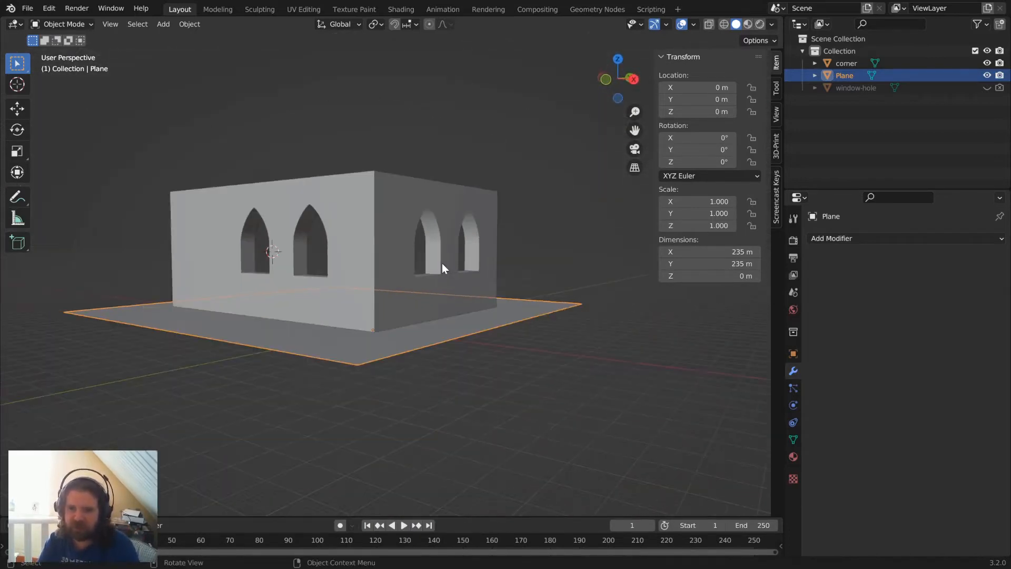
{"action": "middle_click_drag", "start_coordinate": [426, 285], "coordinate": [483, 357]}
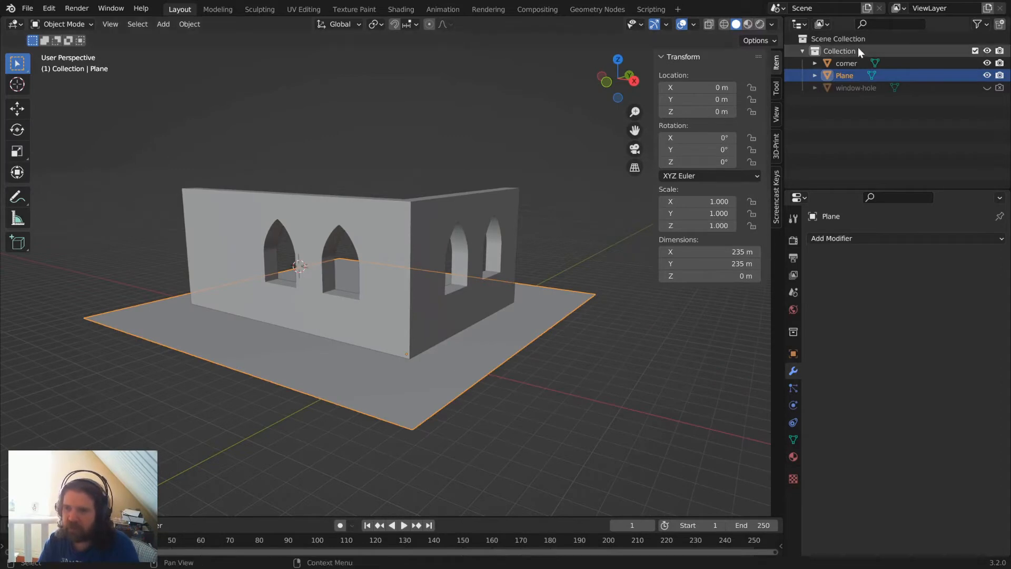
Rename the plane object as ground.
{"action": "double_click", "coordinate": [848, 77]}
{"action": "type", "text": "gr"}
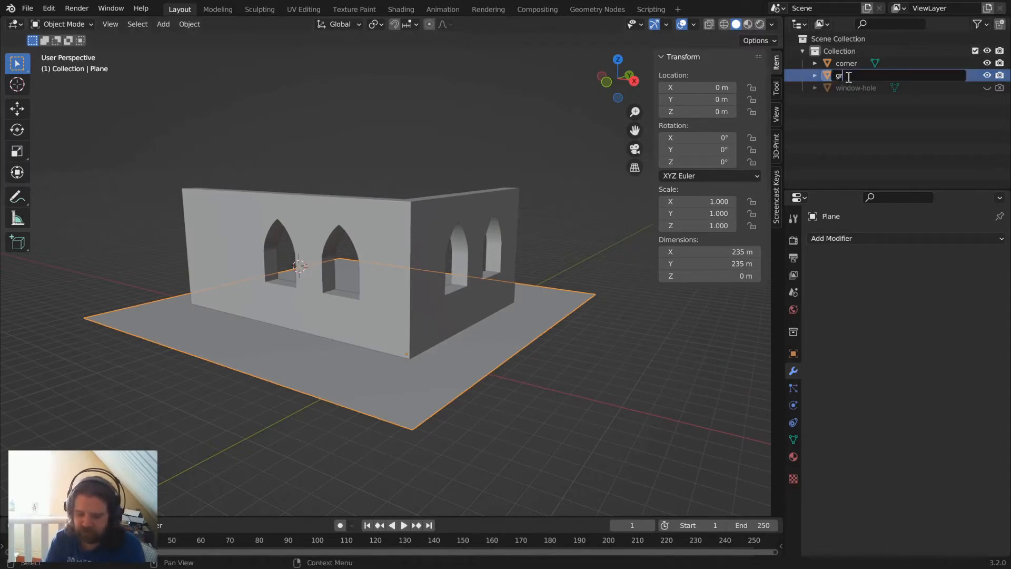
{"action": "type", "text": "ound"}
{"action": "key", "text": "Return"}
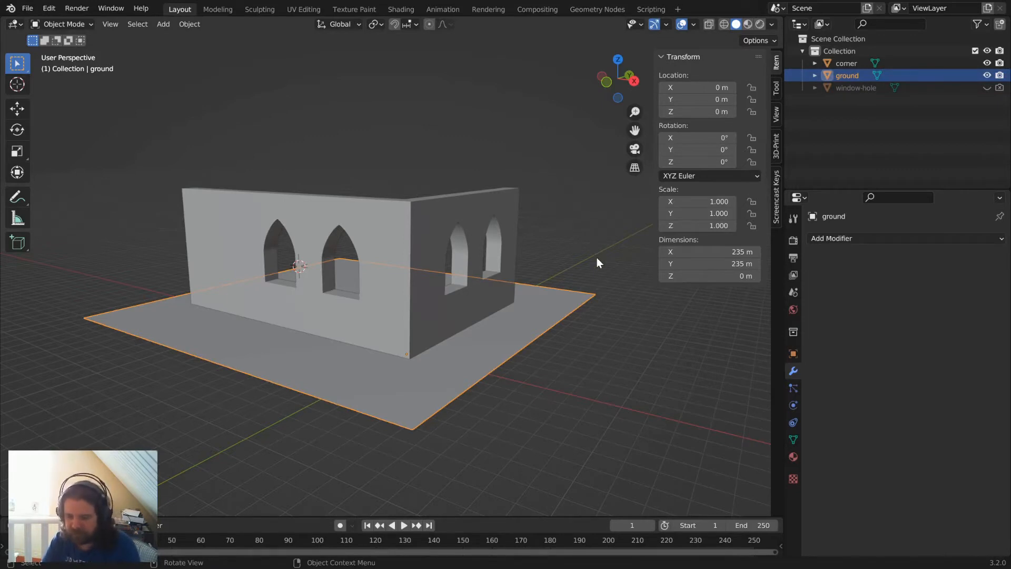
Hide the ground plane and select the corner wall.
{"action": "key", "text": "h"}
{"action": "left_click", "coordinate": [413, 243]}
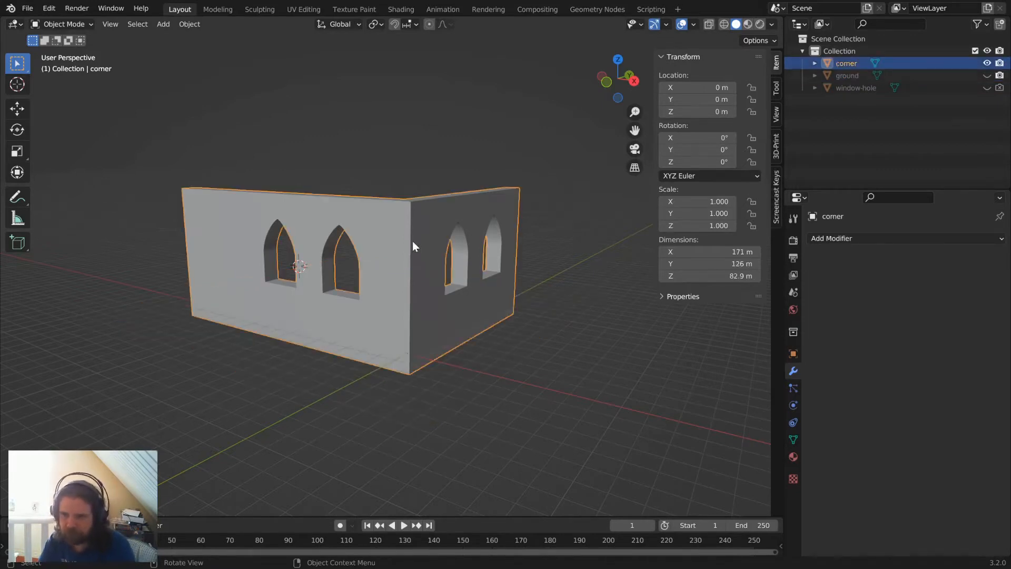
{"action": "key", "text": "KP_1"}
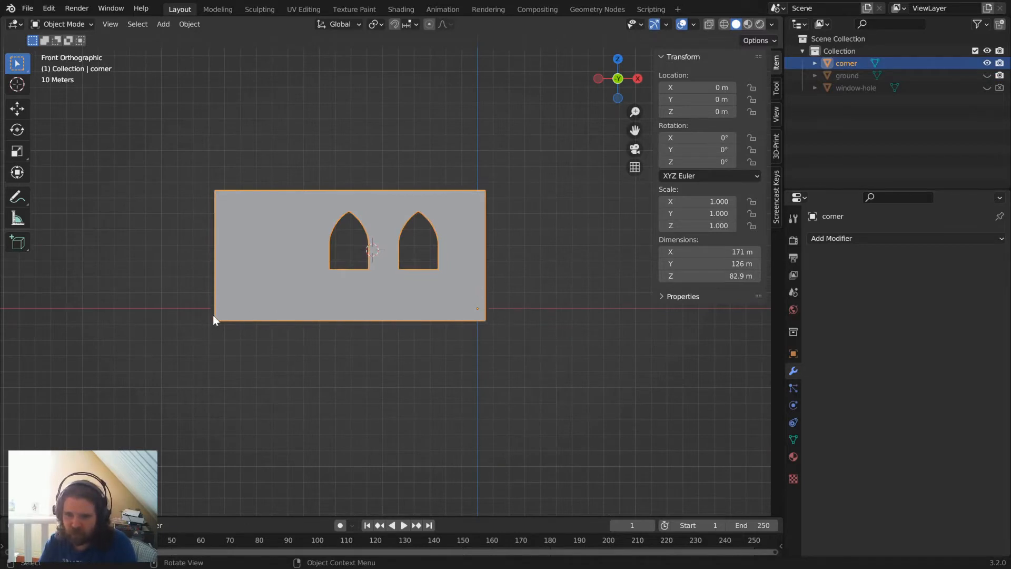
{"action": "middle_click_drag", "start_coordinate": [487, 304], "coordinate": [459, 309]}
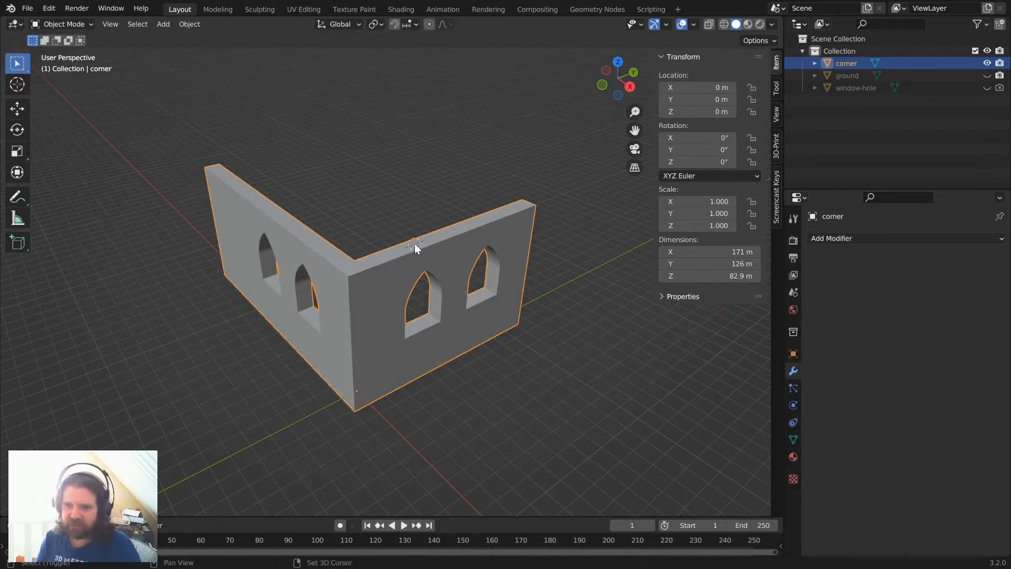
Add a plane at the 3D cursor on top of the shorter wall and scale it in Edit Mode to about 31.5 m square.
{"action": "key", "text": "shift+a"}
{"action": "mouse_move", "coordinate": [415, 243]}
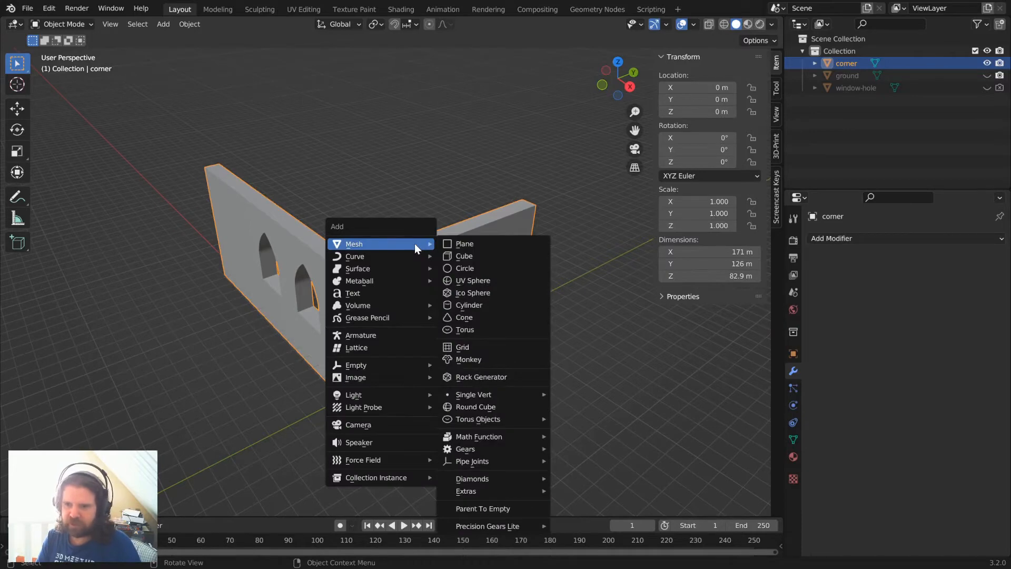
{"action": "left_click", "coordinate": [482, 243]}
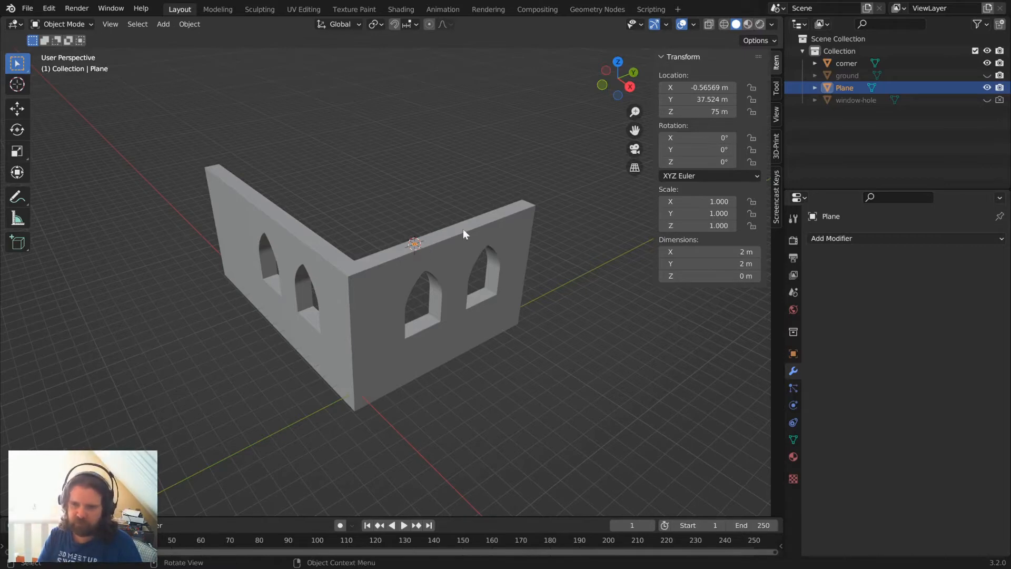
{"action": "scroll", "coordinate": [464, 228], "scroll_direction": "up", "scroll_amount": 5}
{"action": "scroll", "coordinate": [464, 227], "scroll_direction": "down", "scroll_amount": 3}
{"action": "key", "text": "Tab"}
{"action": "key", "text": "s"}
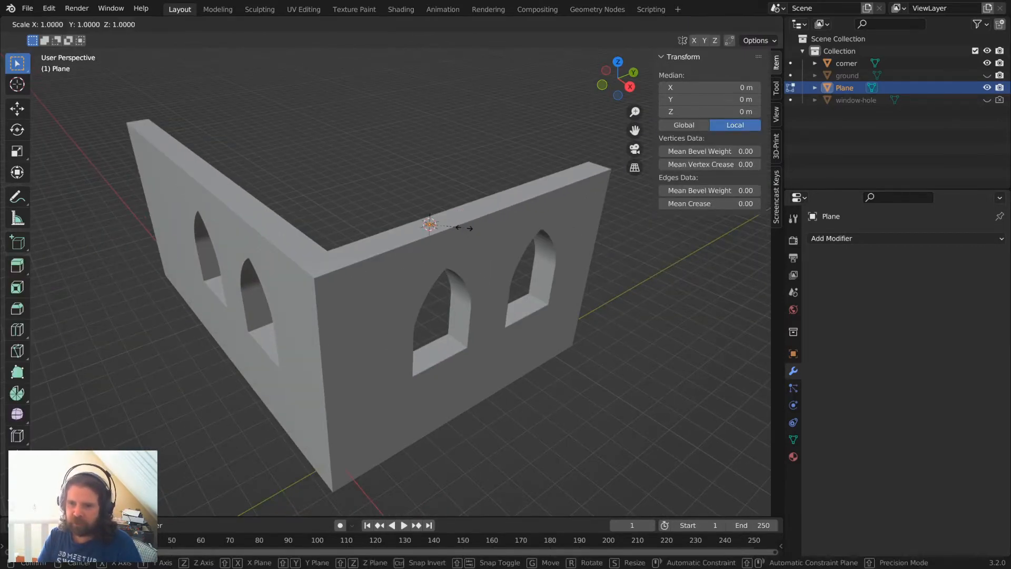
{"action": "left_click", "coordinate": [190, 298]}
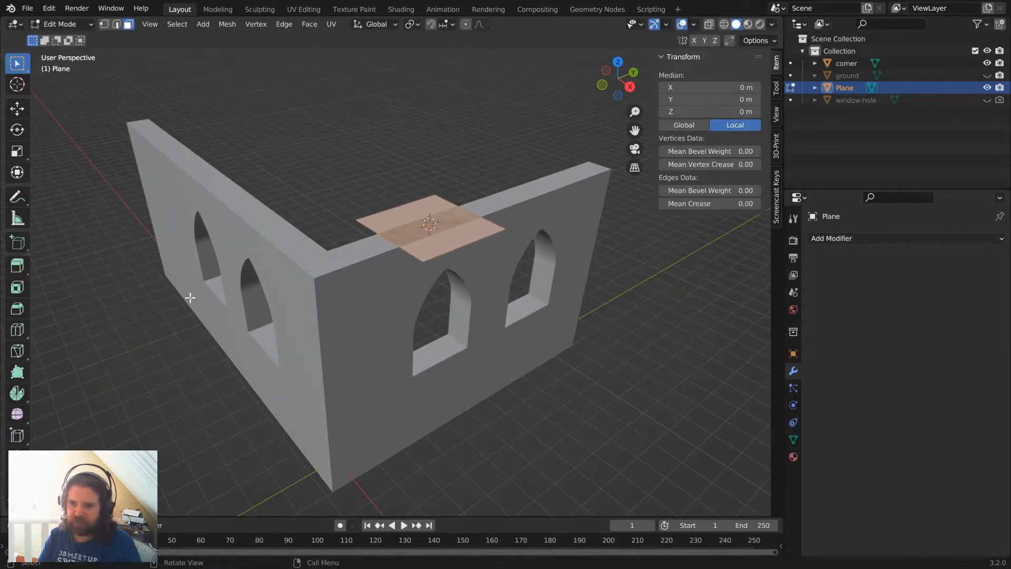
Move the new plane's outer edge about 81 m along the shorter wall so that it extends past the wall's free end.
{"action": "key", "text": "KP_7"}
{"action": "key", "text": "2"}
{"action": "left_click", "coordinate": [538, 298]}
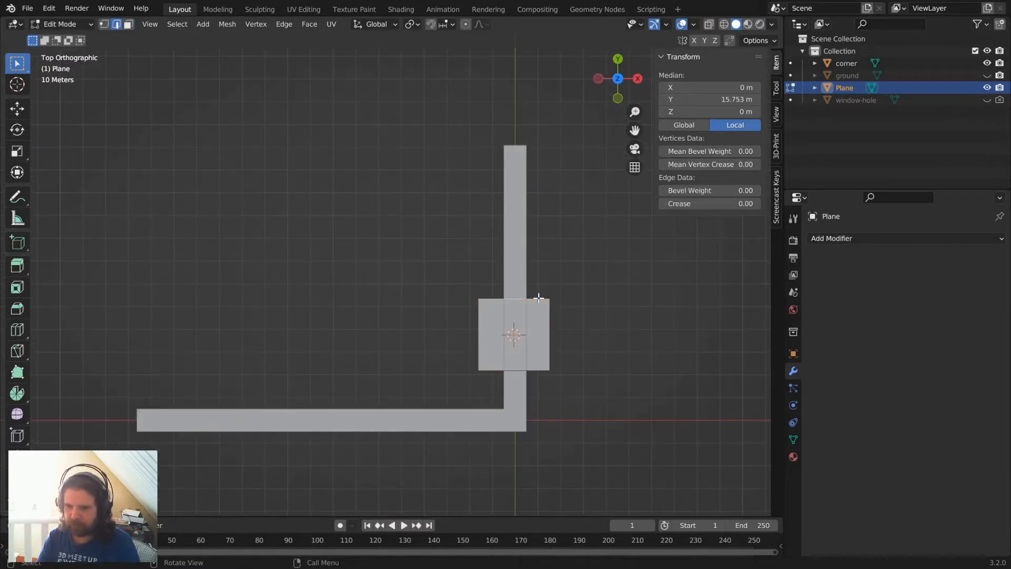
{"action": "key", "text": "g"}
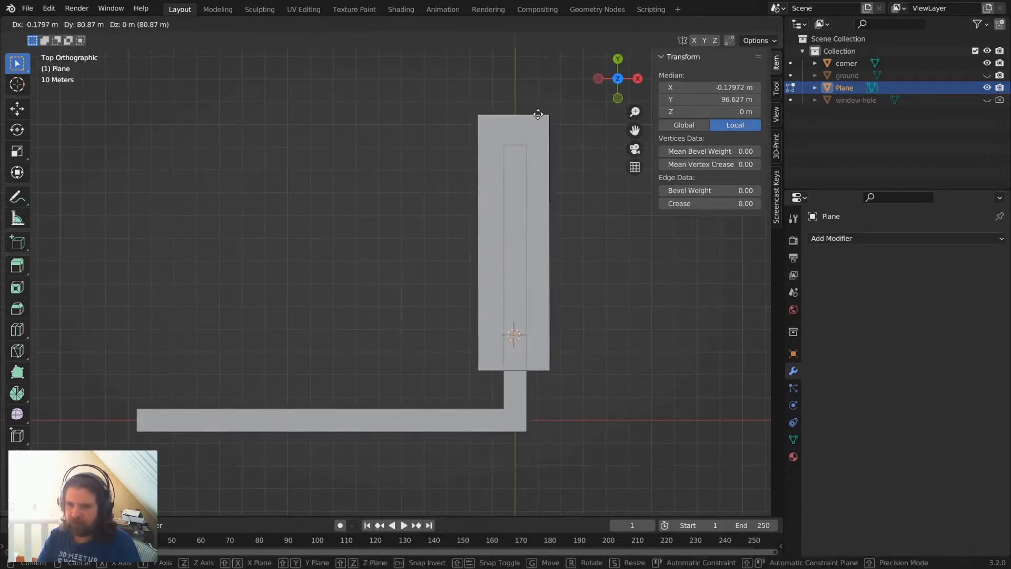
{"action": "left_click", "coordinate": [538, 113]}
{"action": "middle_click_drag", "start_coordinate": [609, 286], "coordinate": [560, 280]}
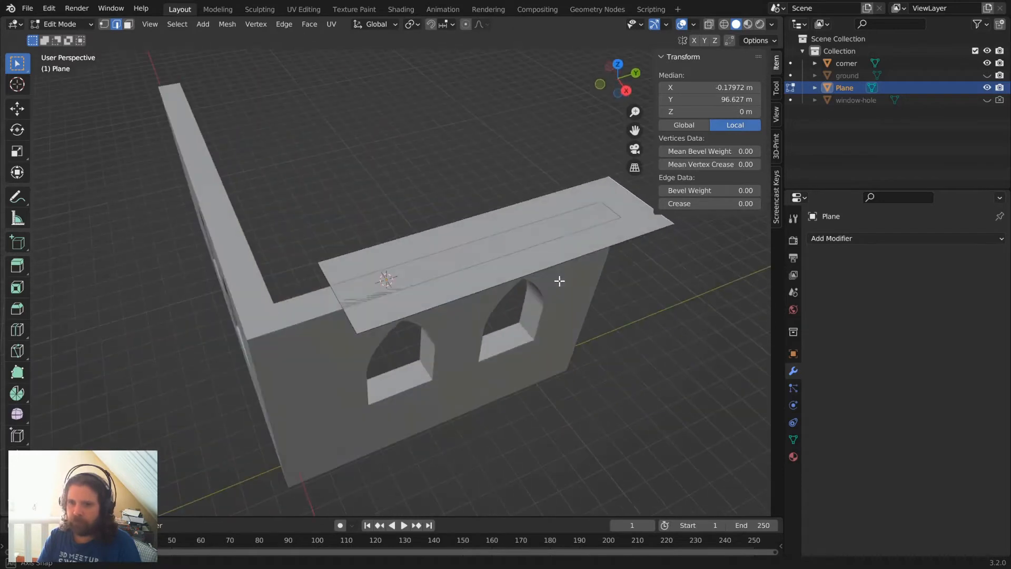
Move the plane's inner edge about 4.4 m toward the wall corner and extrude it about 36 m along Y past the corner.
{"action": "left_click", "coordinate": [331, 293]}
{"action": "key", "text": "g"}
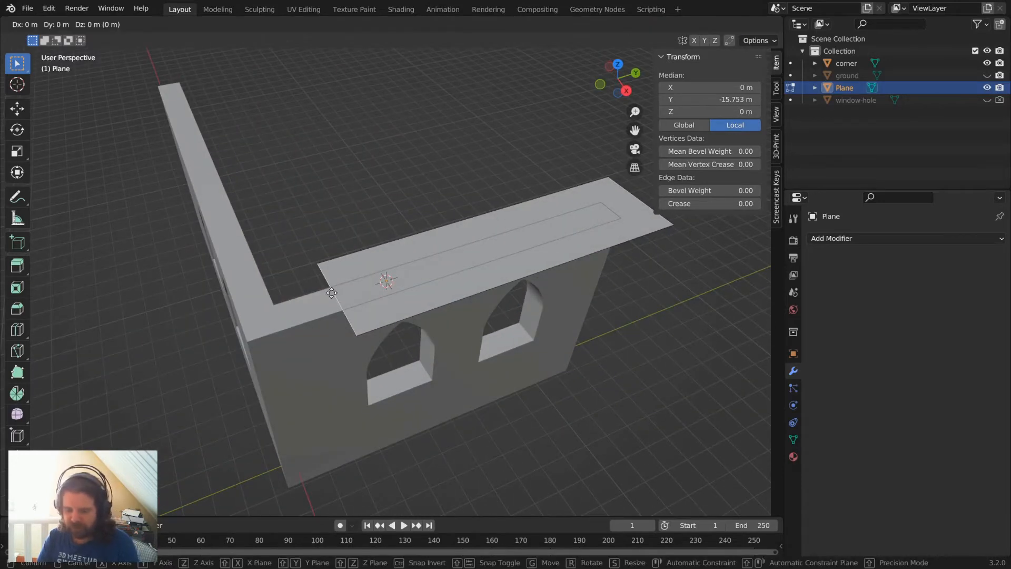
{"action": "key", "text": "y"}
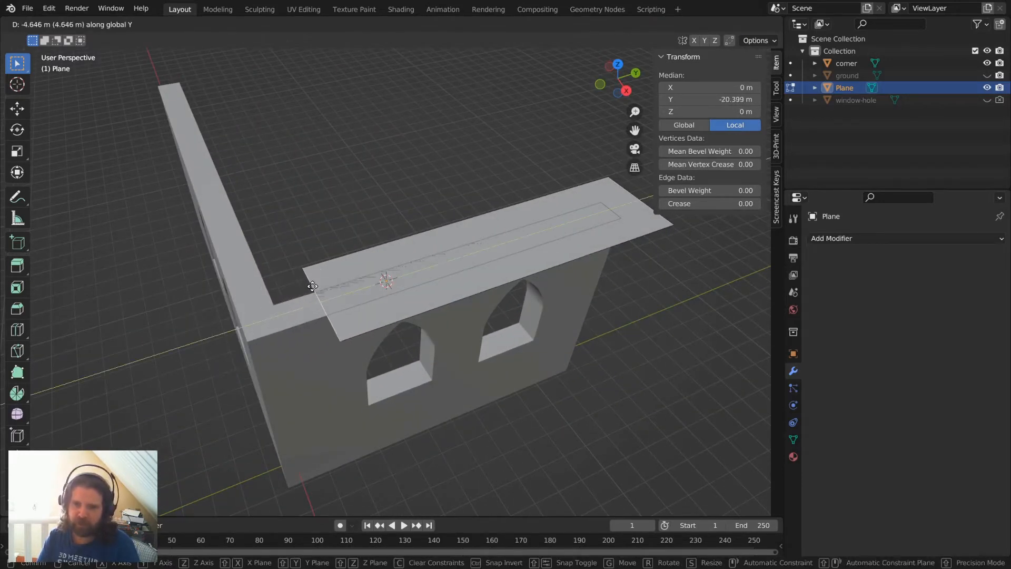
{"action": "left_click", "coordinate": [313, 285]}
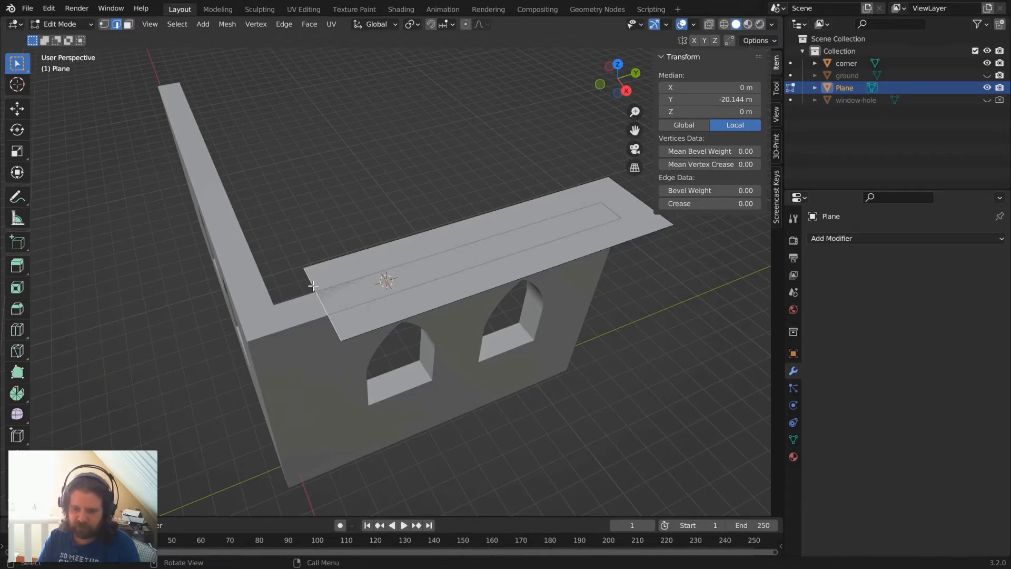
{"action": "key", "text": "e"}
{"action": "key", "text": "y"}
{"action": "left_click", "coordinate": [241, 286]}
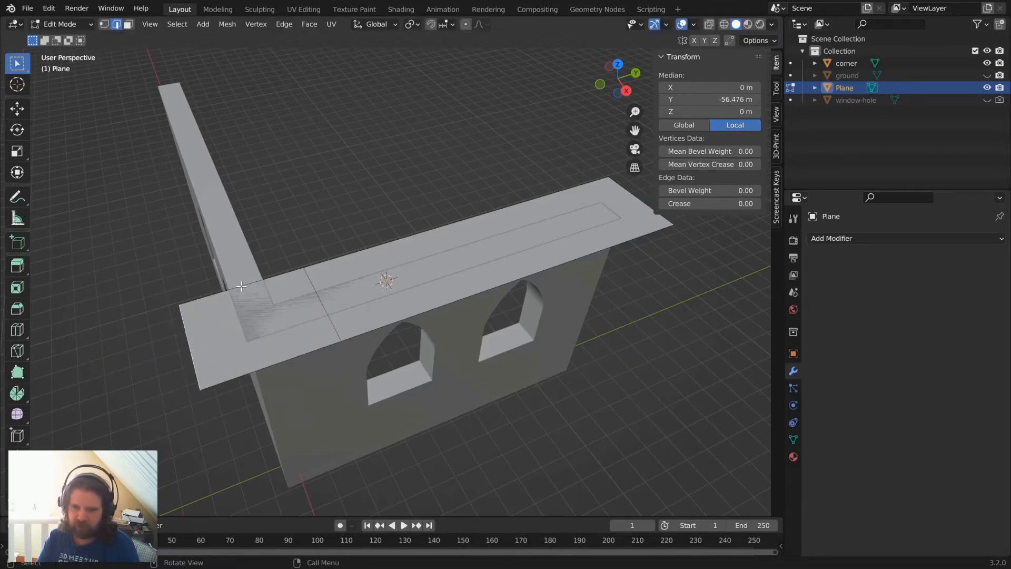
Extrude the side edge of the corner section about 127 m along X over the top of the longer wall.
{"action": "left_click", "coordinate": [241, 286]}
{"action": "middle_click_drag", "start_coordinate": [238, 366], "coordinate": [307, 389]}
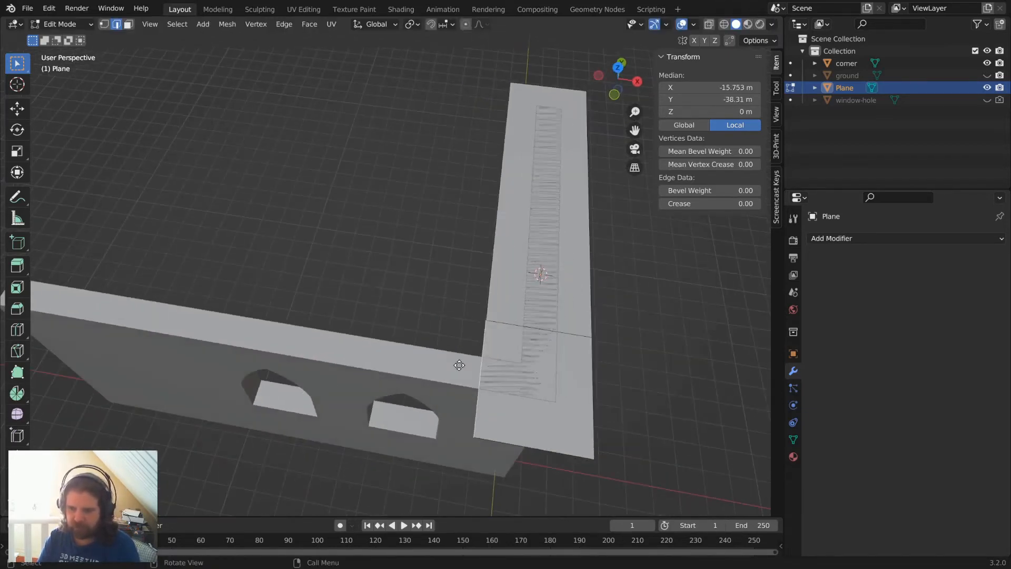
{"action": "key", "text": "g"}
{"action": "key", "text": "x"}
{"action": "left_click", "coordinate": [226, 305]}
{"action": "scroll", "coordinate": [225, 305], "scroll_direction": "down", "scroll_amount": 5}
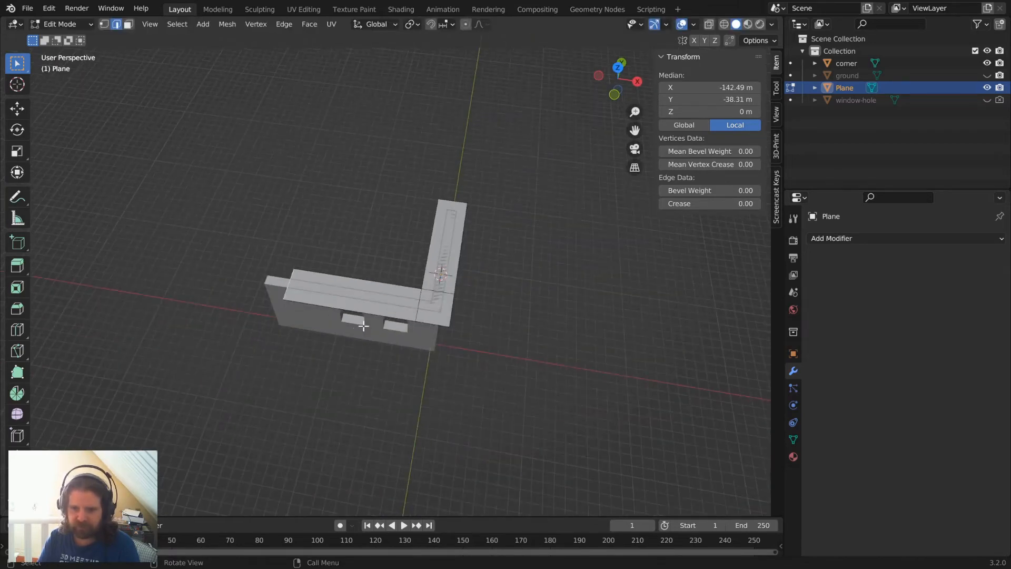
In front view, extrude the strip's free end edge downward in three angled segments to about 93 m below the wall top.
{"action": "key", "text": "KP_1"}
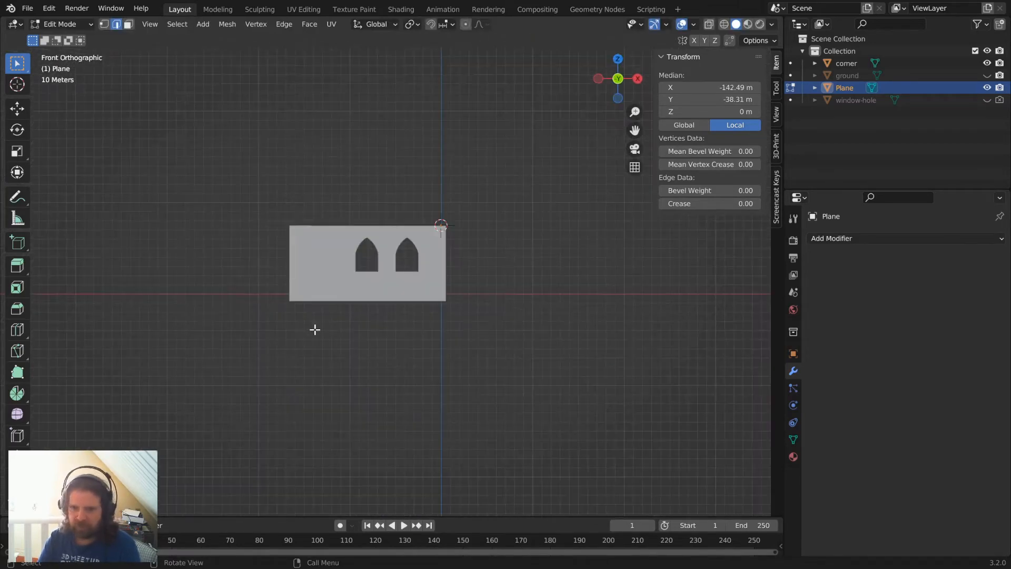
{"action": "scroll", "coordinate": [315, 298], "scroll_direction": "up", "scroll_amount": 5}
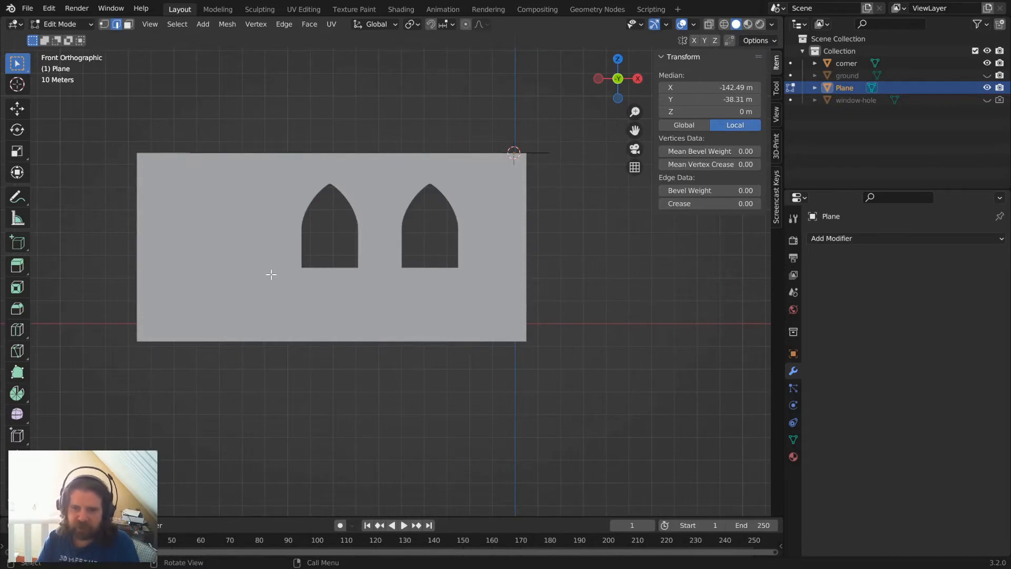
{"action": "key", "text": "g"}
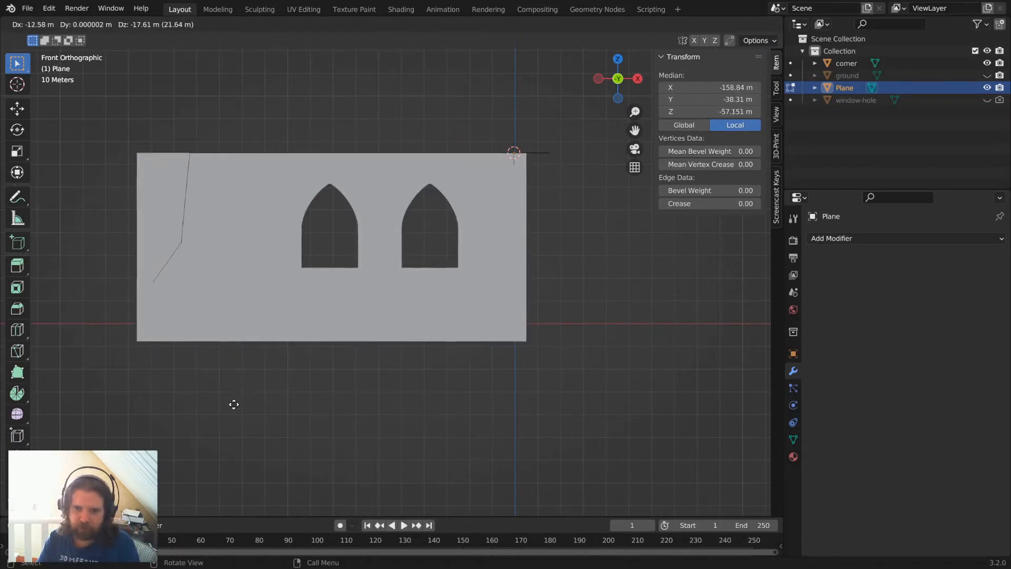
{"action": "left_click", "coordinate": [236, 449]}
Move the edge where the strip starts descending about 42 m along X toward the longer wall's windows.
{"action": "middle_click_drag", "start_coordinate": [244, 241], "coordinate": [255, 288]}
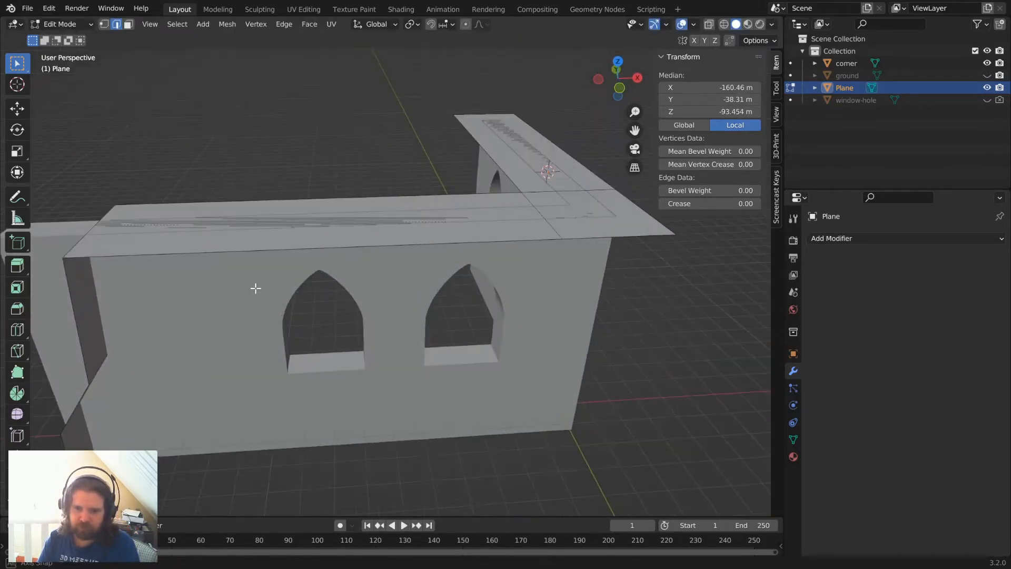
{"action": "left_click", "coordinate": [88, 239]}
{"action": "scroll", "coordinate": [209, 217], "scroll_direction": "down", "scroll_amount": 4}
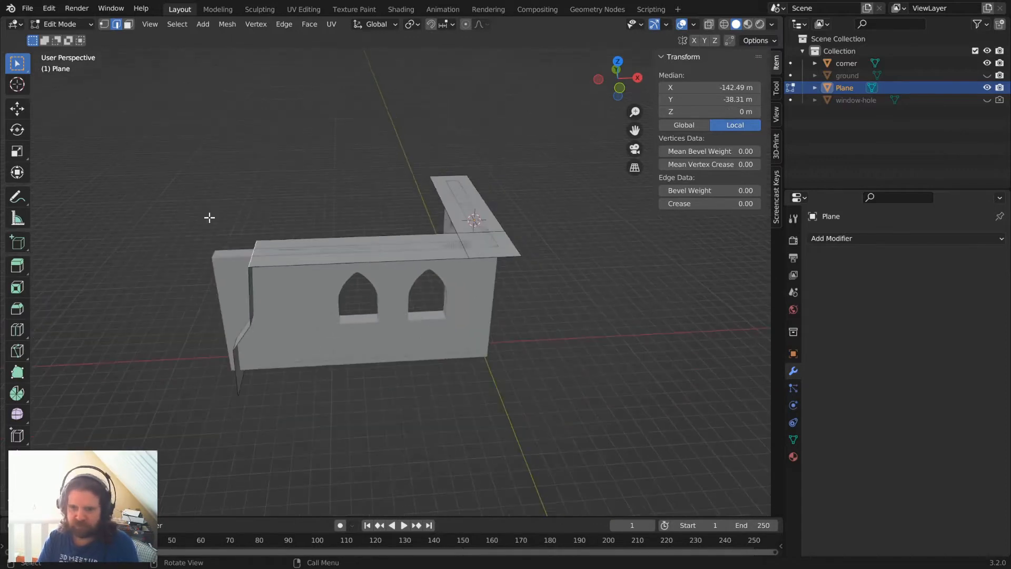
{"action": "key", "text": "g"}
{"action": "key", "text": "x"}
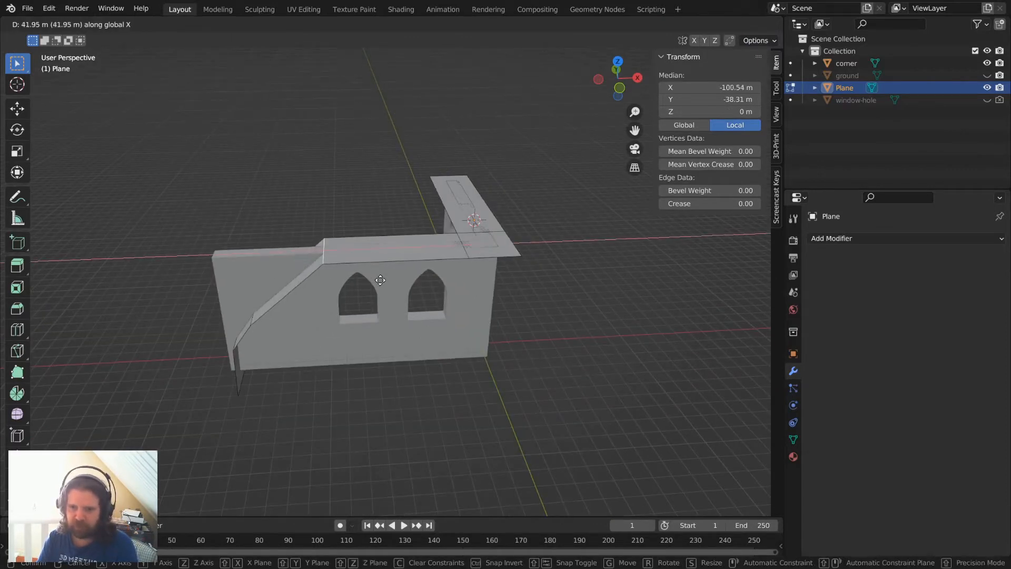
{"action": "left_click", "coordinate": [375, 281]}
Shift the three lower edges of the descending strip toward the windows in an uneven slope, the upper one about 35 m and the lowest about 17 m.
{"action": "left_click", "coordinate": [250, 315]}
{"action": "key", "text": "g"}
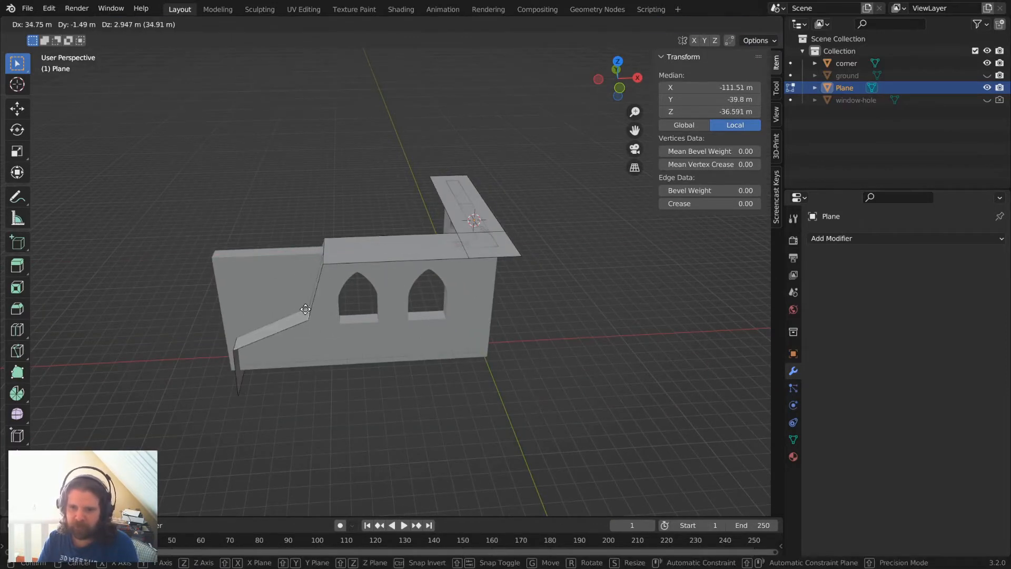
{"action": "left_click", "coordinate": [306, 309]}
{"action": "left_click", "coordinate": [238, 343]}
{"action": "key", "text": "g"}
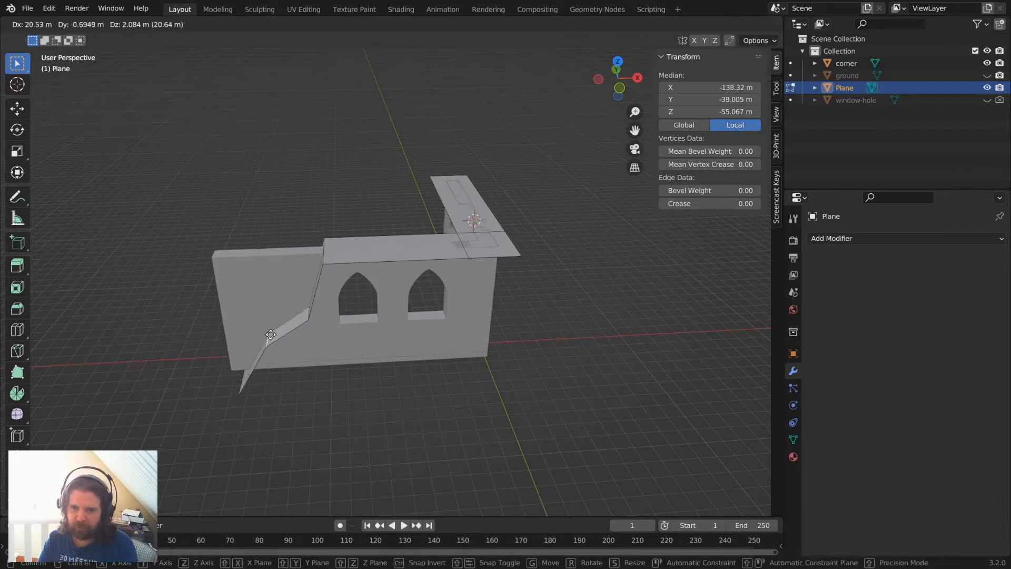
{"action": "left_click", "coordinate": [276, 332]}
{"action": "left_click", "coordinate": [238, 374]}
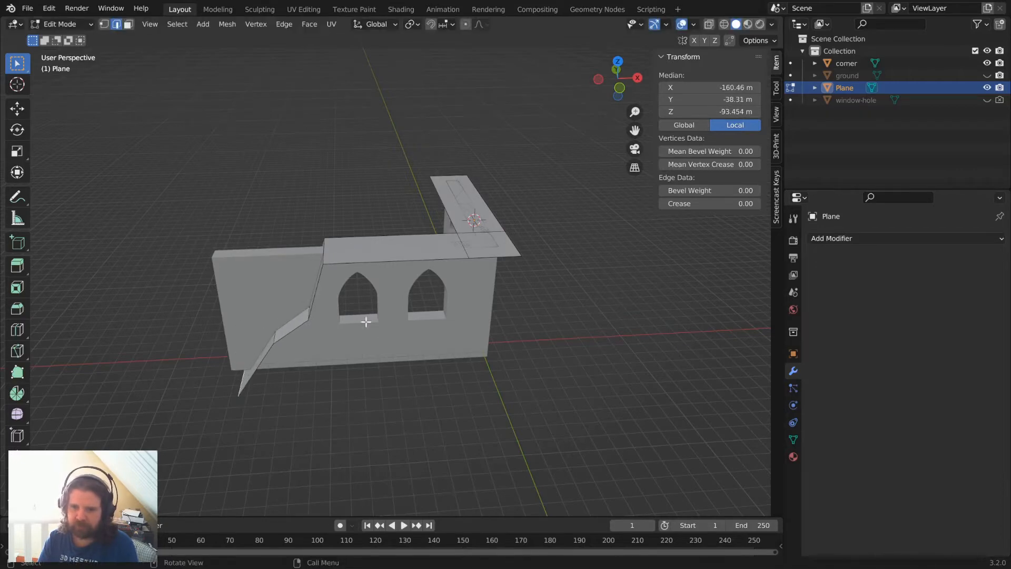
{"action": "key", "text": "g"}
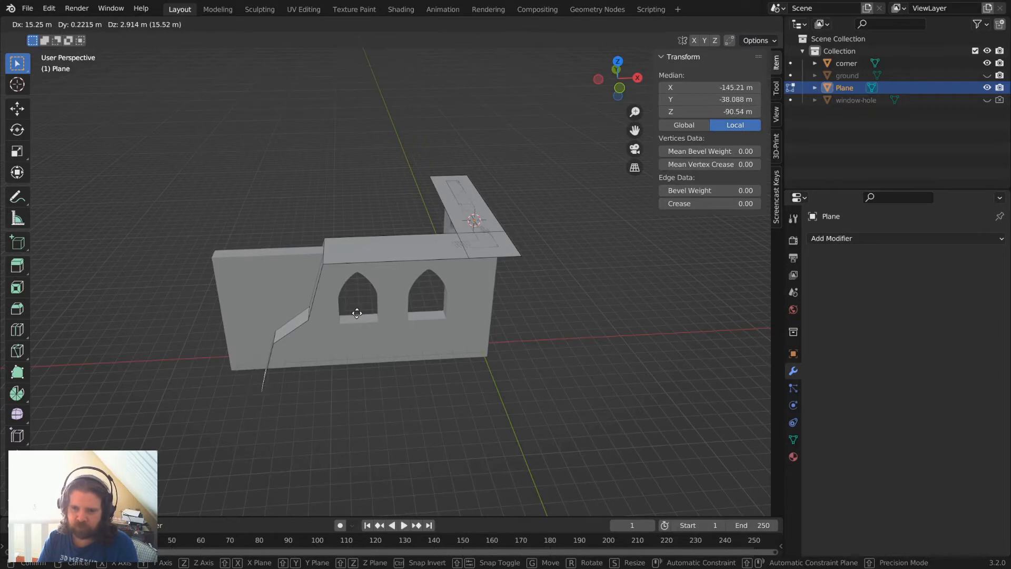
{"action": "left_click", "coordinate": [359, 313]}
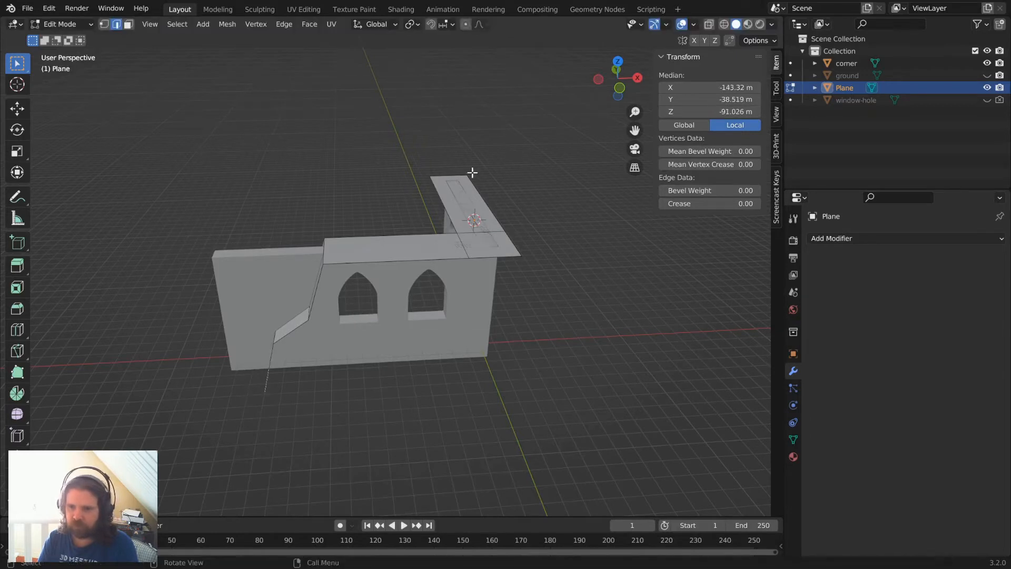
Select the horizontal top faces of the cutting plane and lower them about 9.6 m along Z.
{"action": "key", "text": "3"}
{"action": "left_click", "coordinate": [368, 248]}
{"action": "left_click", "coordinate": [473, 224], "text": "shift"}
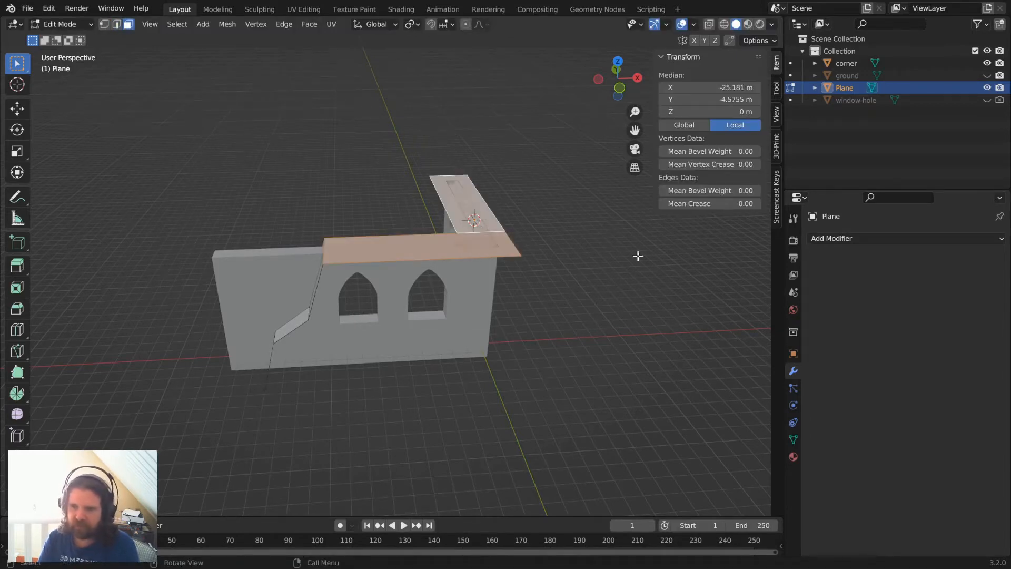
{"action": "middle_click_drag", "start_coordinate": [548, 279], "coordinate": [490, 264]}
{"action": "key", "text": "g"}
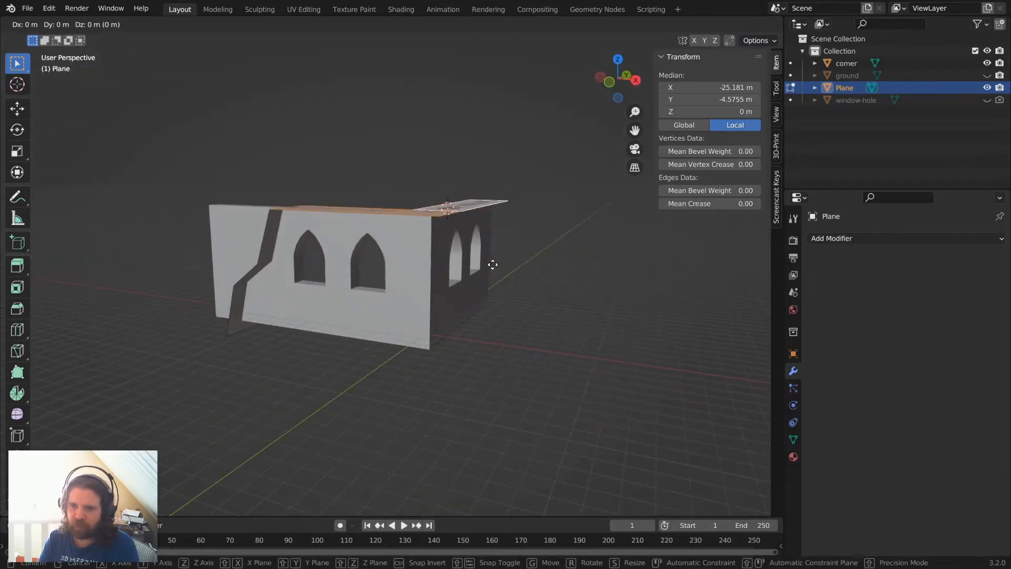
{"action": "key", "text": "z"}
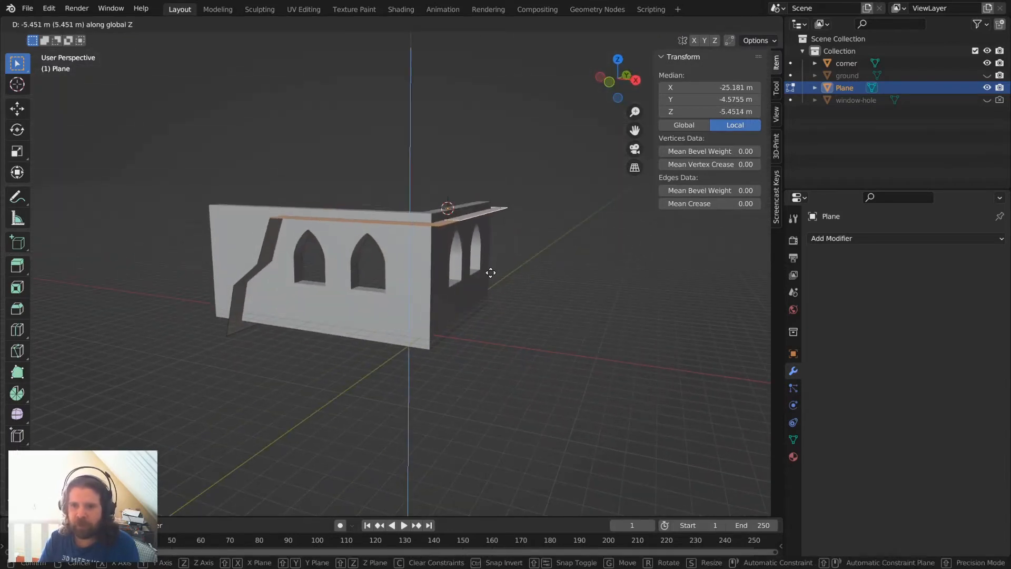
{"action": "left_click", "coordinate": [488, 278]}
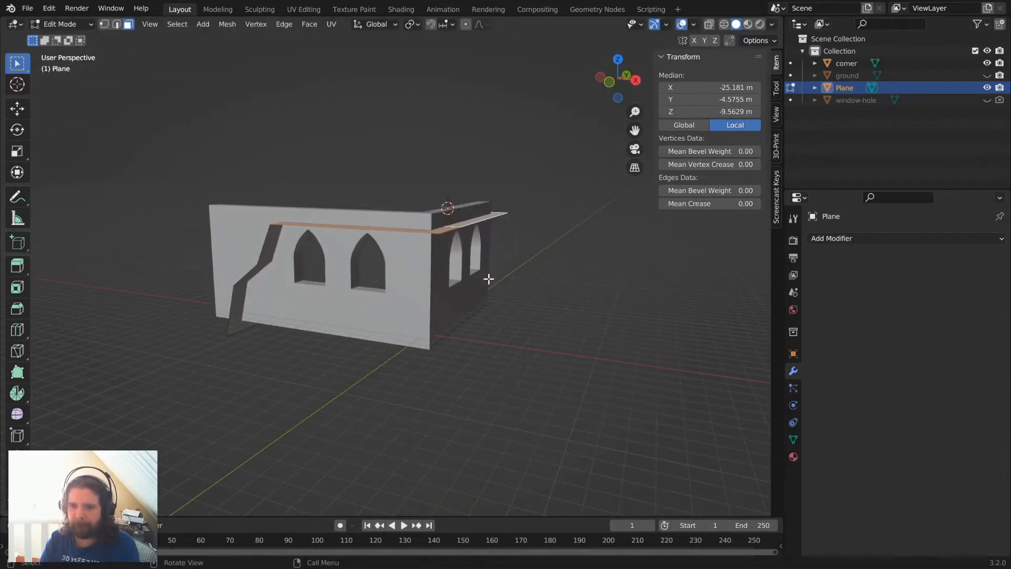
Lower the edge between the longer wall's top face and its descending part about 17 m along Z.
{"action": "middle_click_drag", "start_coordinate": [364, 251], "coordinate": [361, 278]}
{"action": "left_click", "coordinate": [385, 281]}
{"action": "scroll", "coordinate": [490, 284], "scroll_direction": "up", "scroll_amount": 5}
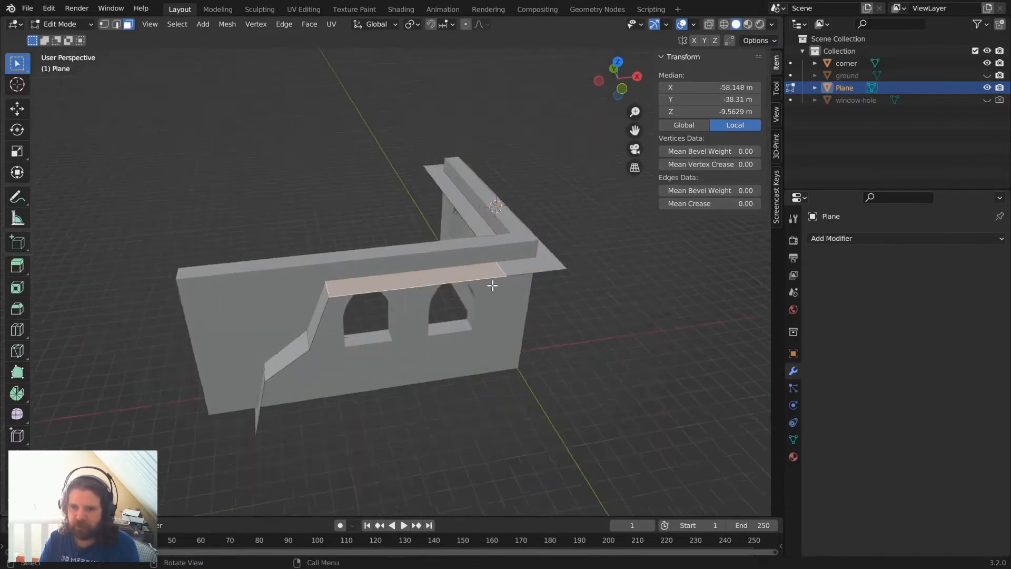
{"action": "key", "text": "2"}
{"action": "left_click", "coordinate": [236, 304]}
{"action": "scroll", "coordinate": [354, 297], "scroll_direction": "down", "scroll_amount": 3}
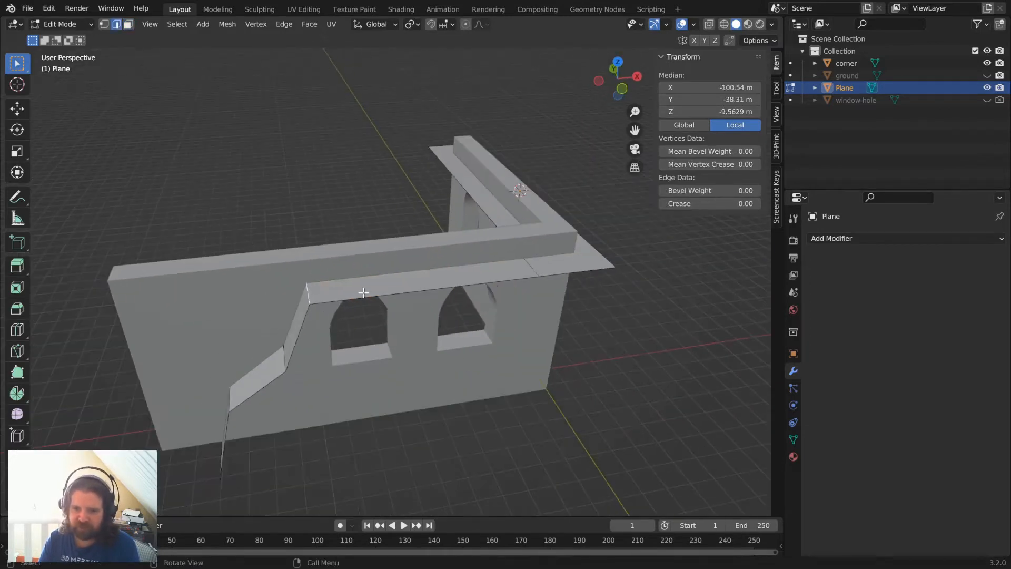
{"action": "key", "text": "g"}
{"action": "key", "text": "z"}
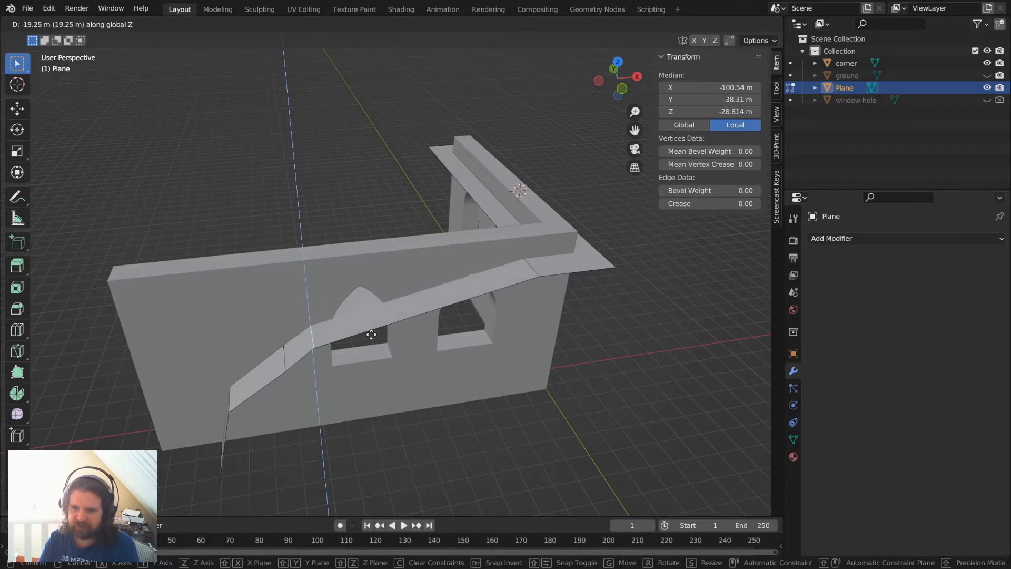
{"action": "left_click", "coordinate": [383, 334]}
Add four evenly spaced loop cuts across the long sloping face above the longer wall's windows.
{"action": "middle_click_drag", "start_coordinate": [383, 334], "coordinate": [434, 326]}
{"action": "key", "text": "ctrl+r"}
{"action": "scroll", "coordinate": [410, 321], "scroll_direction": "up", "scroll_amount": 3}
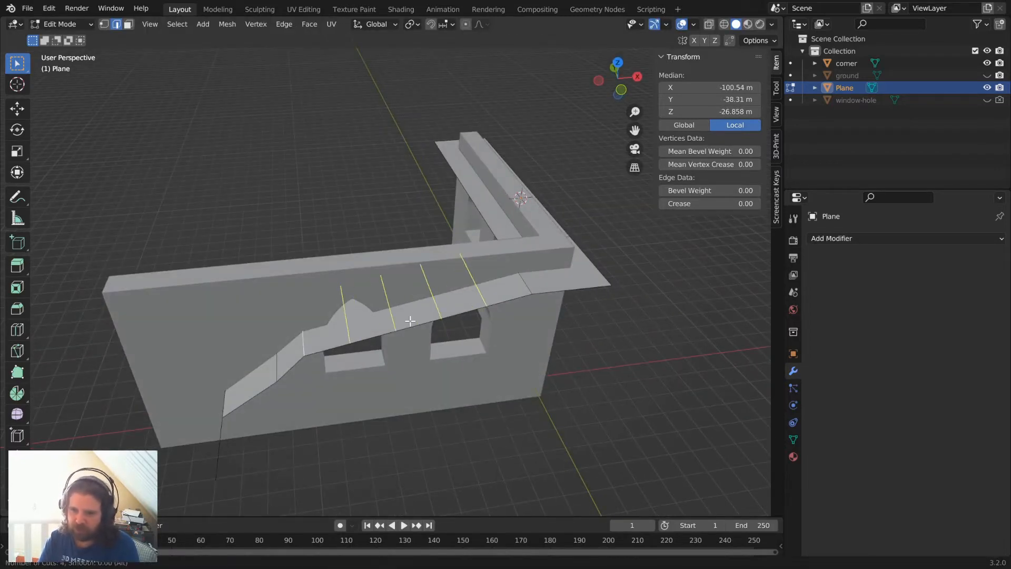
{"action": "scroll", "coordinate": [410, 321], "scroll_direction": "down", "scroll_amount": 3}
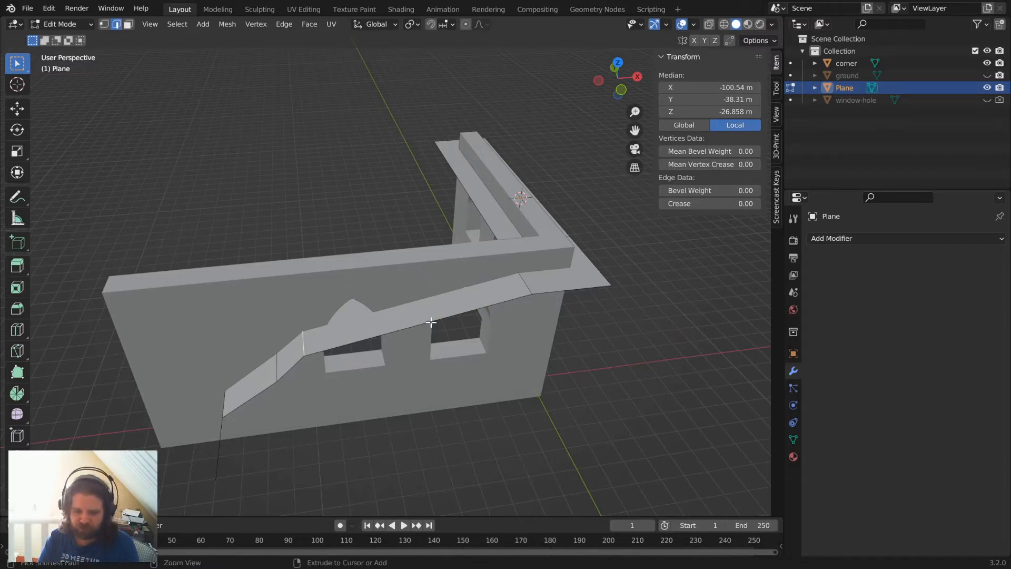
{"action": "scroll", "coordinate": [424, 306], "scroll_direction": "up", "scroll_amount": 2}
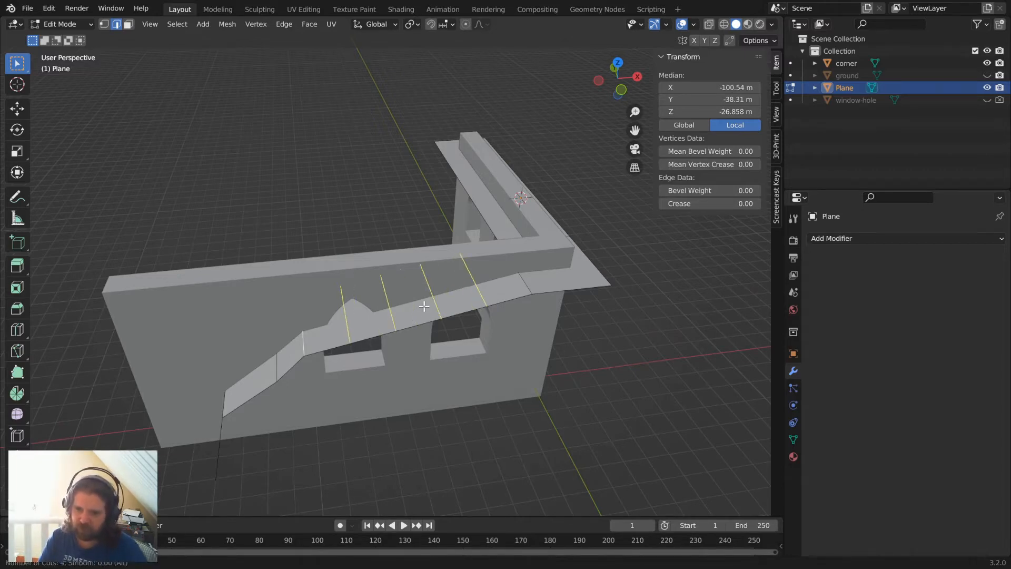
{"action": "left_click", "coordinate": [424, 306]}
{"action": "right_click", "coordinate": [424, 306]}
Move the four new edges into a jagged profile, lowering those over the windows and raising the one between them.
{"action": "left_click", "coordinate": [341, 324]}
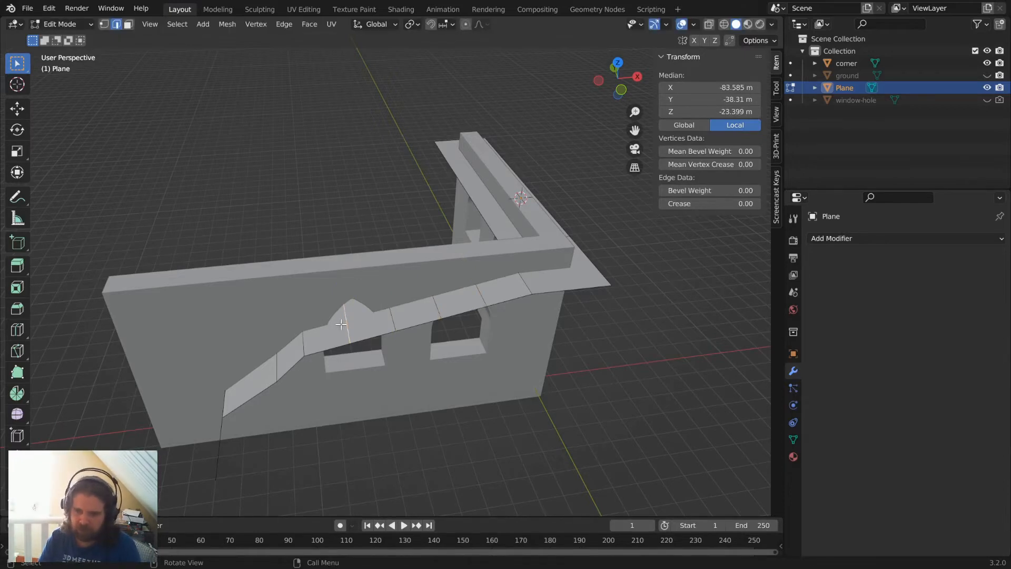
{"action": "key", "text": "g"}
{"action": "left_click", "coordinate": [392, 318]}
{"action": "key", "text": "g"}
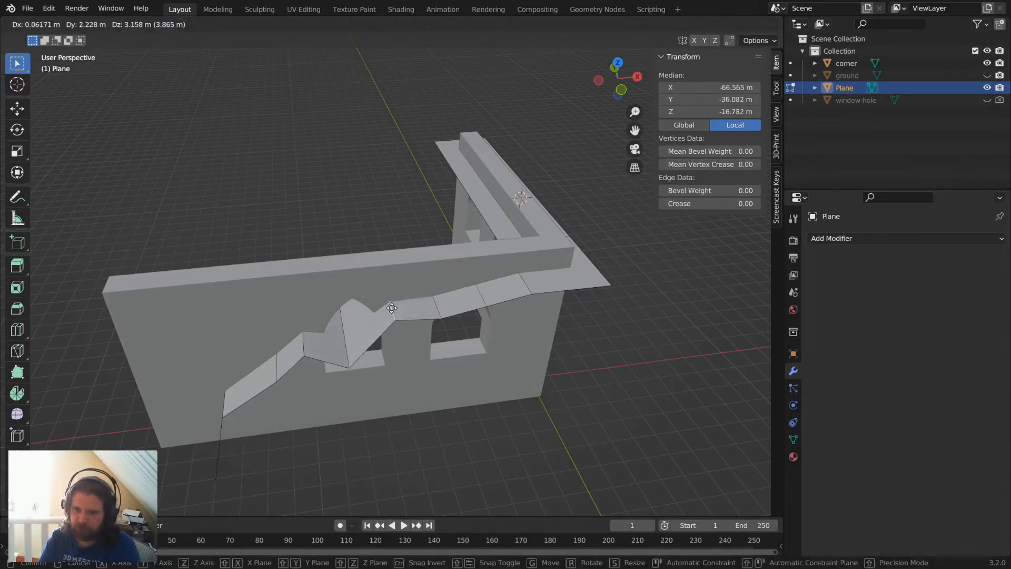
{"action": "left_click", "coordinate": [420, 303]}
{"action": "left_click", "coordinate": [437, 307]}
{"action": "key", "text": "g"}
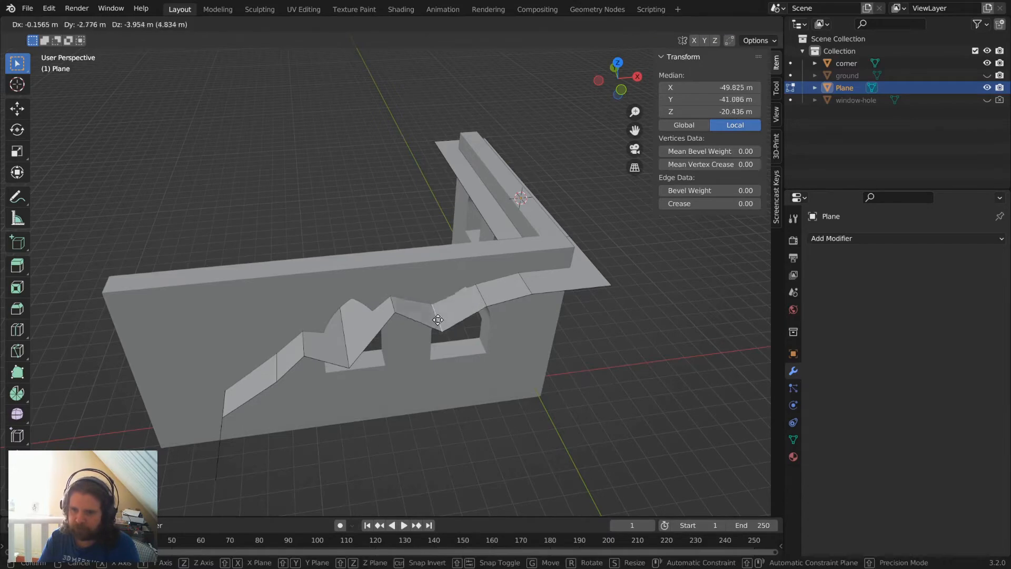
{"action": "left_click", "coordinate": [436, 336]}
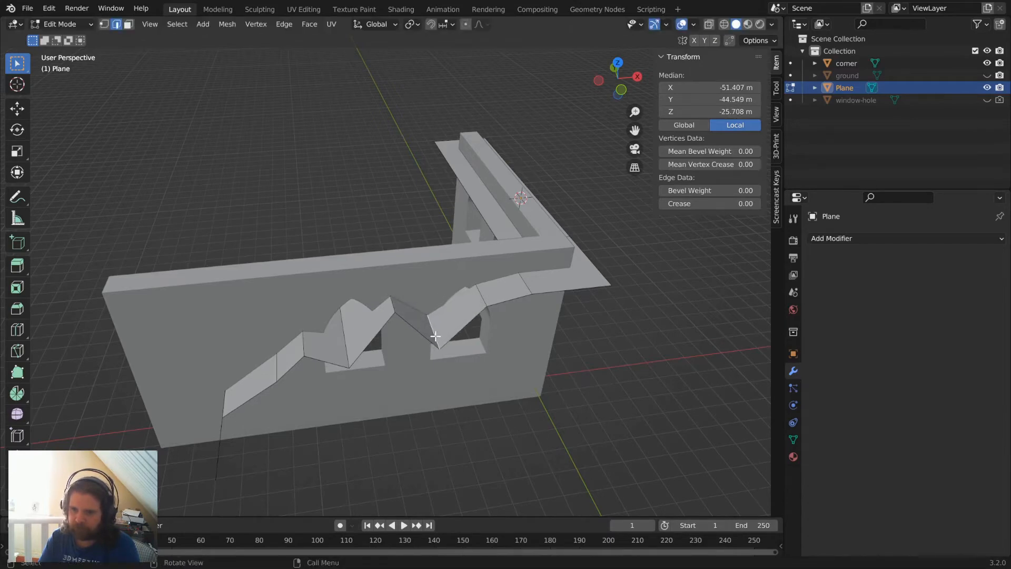
{"action": "left_click", "coordinate": [488, 295]}
{"action": "key", "text": "g"}
{"action": "left_click", "coordinate": [484, 303]}
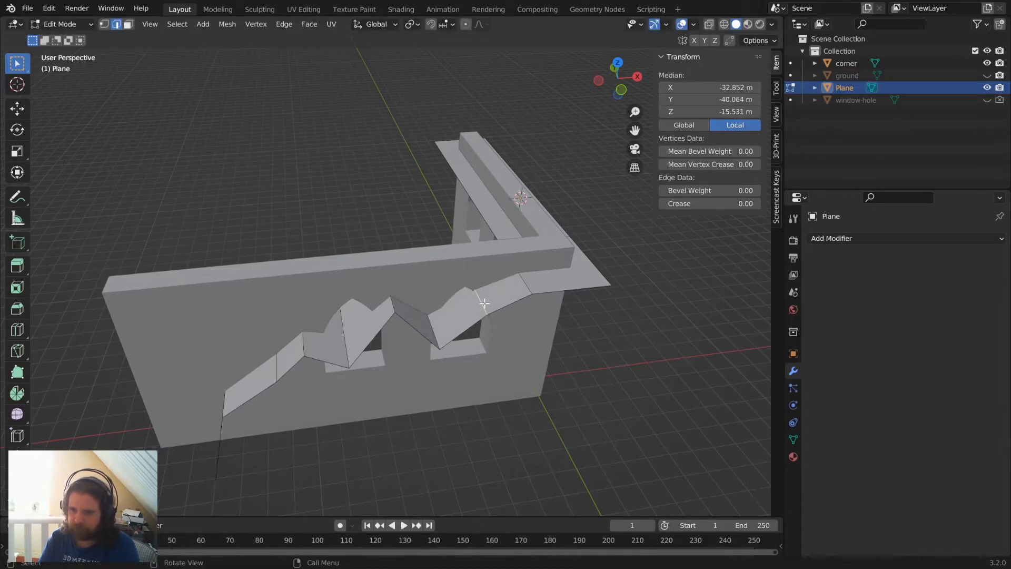
{"action": "left_click", "coordinate": [522, 283]}
{"action": "key", "text": "g"}
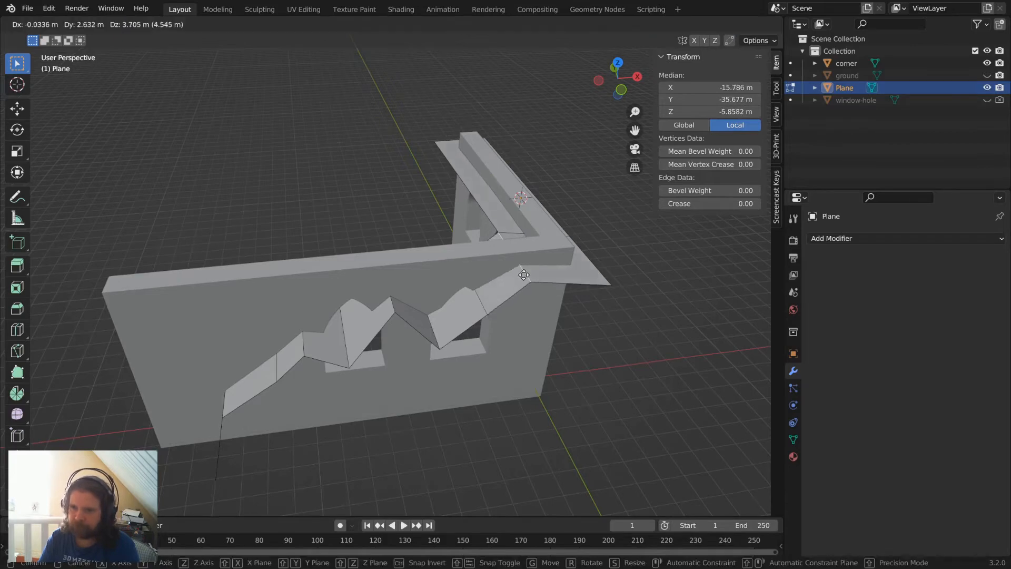
{"action": "right_click", "coordinate": [524, 275]}
Move the cutting plane's end edge beside the shorter wall about 37 m inward along Y, short of the wall's end.
{"action": "middle_click_drag", "start_coordinate": [524, 275], "coordinate": [490, 287]}
{"action": "left_click", "coordinate": [322, 286]}
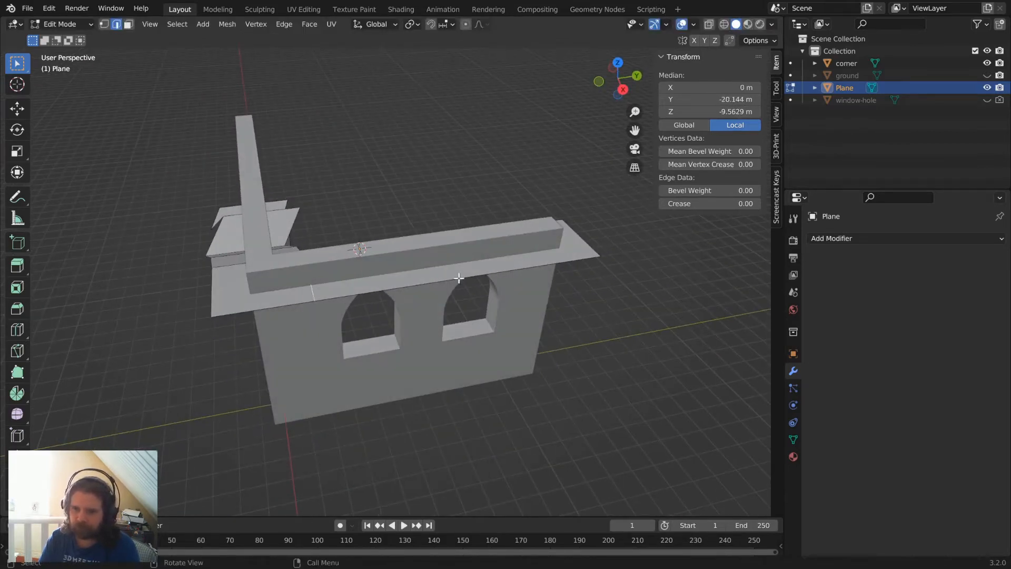
{"action": "left_click", "coordinate": [576, 236]}
{"action": "key", "text": "g"}
{"action": "key", "text": "y"}
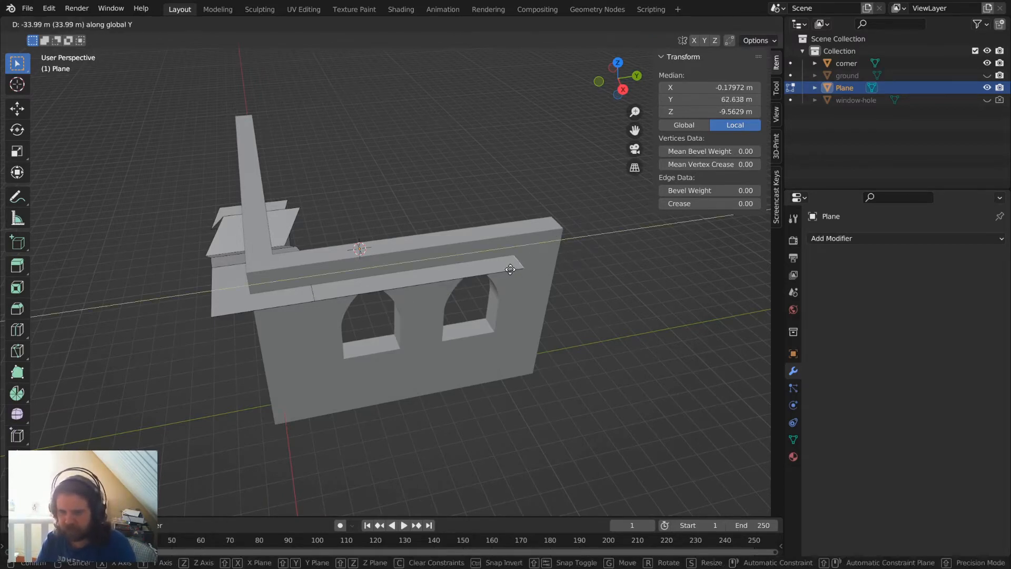
{"action": "left_click", "coordinate": [503, 271]}
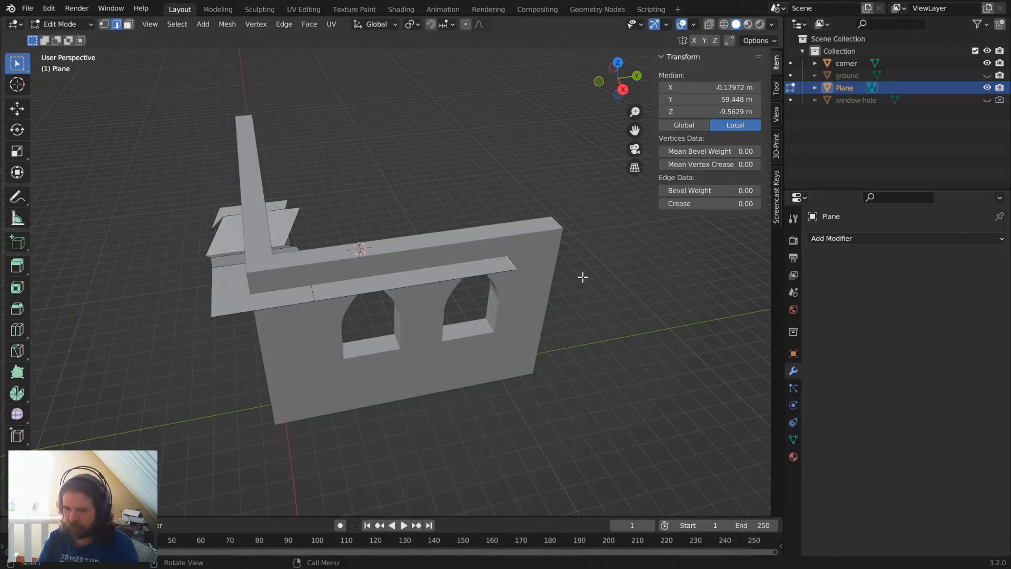
Extrude that end edge three times in the right side view into a zigzag running down past the shorter wall's base.
{"action": "key", "text": "KP_3"}
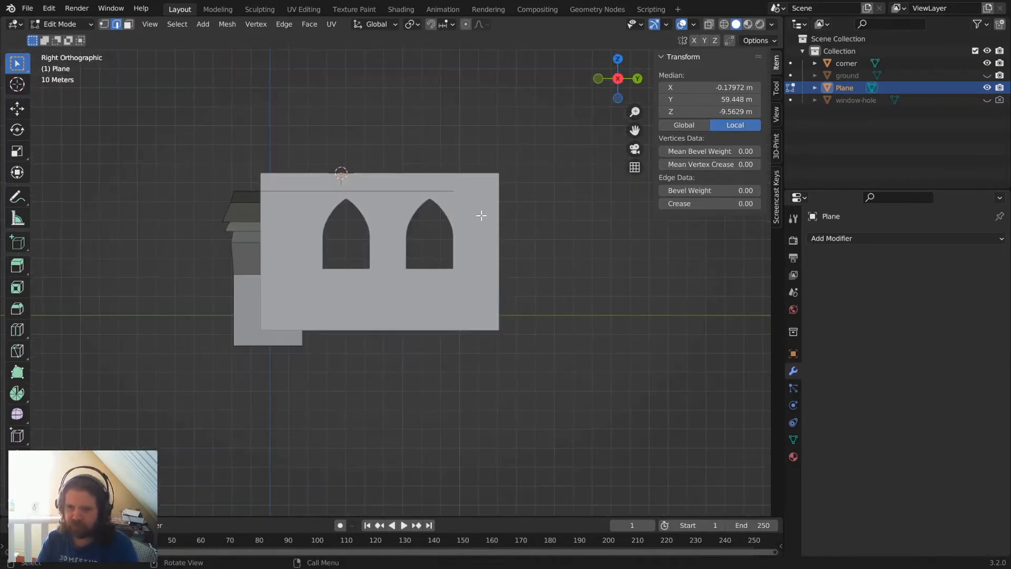
{"action": "key", "text": "g"}
{"action": "left_click", "coordinate": [503, 273]}
{"action": "key", "text": "g"}
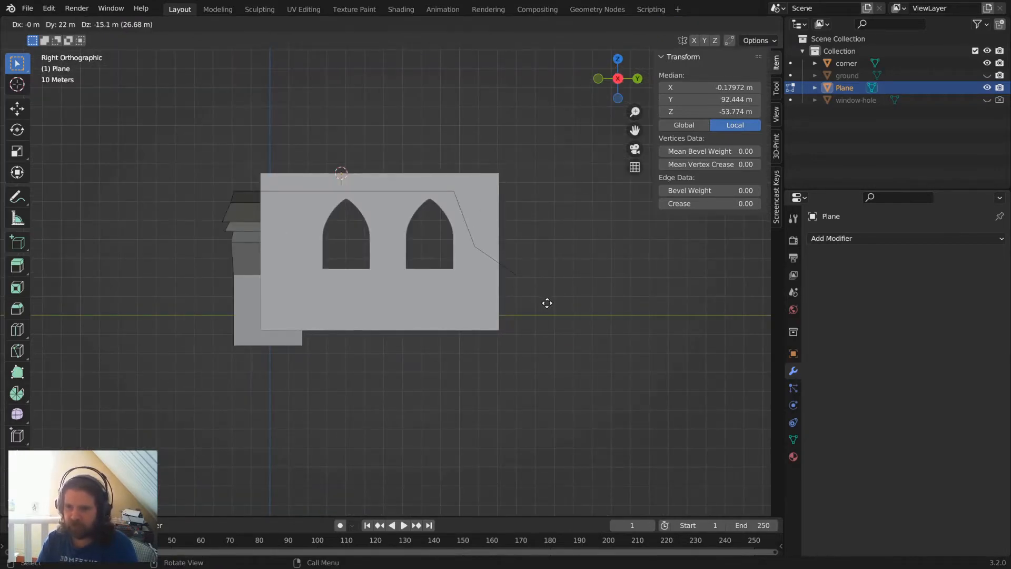
{"action": "left_click", "coordinate": [504, 345]}
{"action": "key", "text": "g"}
{"action": "left_click", "coordinate": [530, 390]}
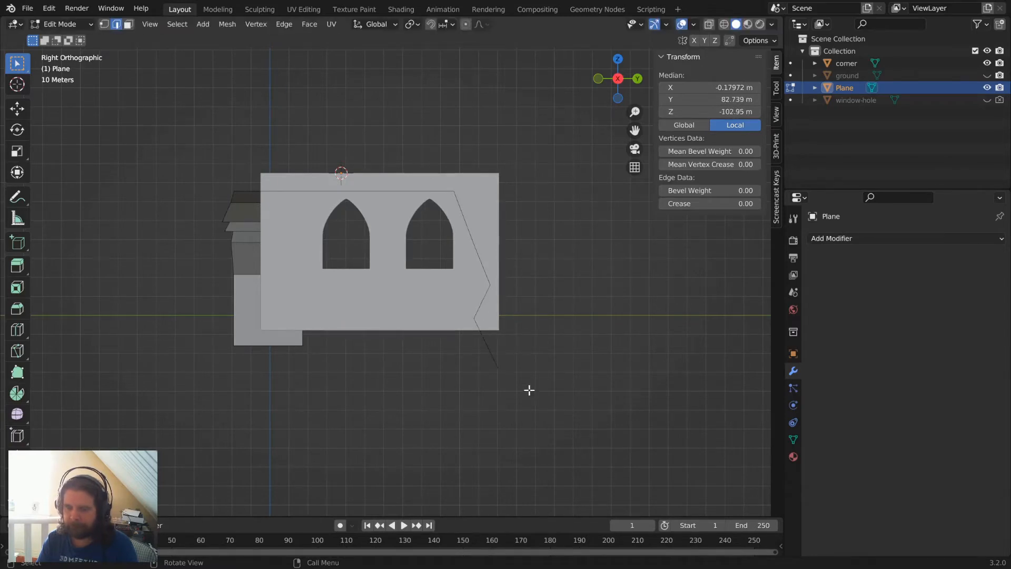
Add four evenly spaced loop cuts across the flat face above the shorter wall's windows.
{"action": "middle_click_drag", "start_coordinate": [438, 248], "coordinate": [435, 298]}
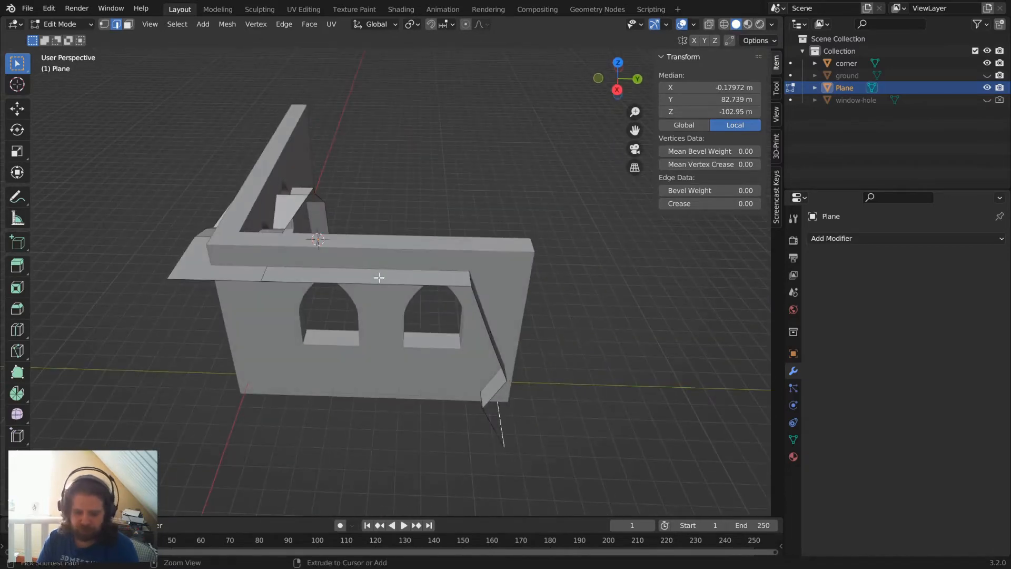
{"action": "key", "text": "ctrl+r"}
{"action": "scroll", "coordinate": [379, 277], "scroll_direction": "up", "scroll_amount": 3}
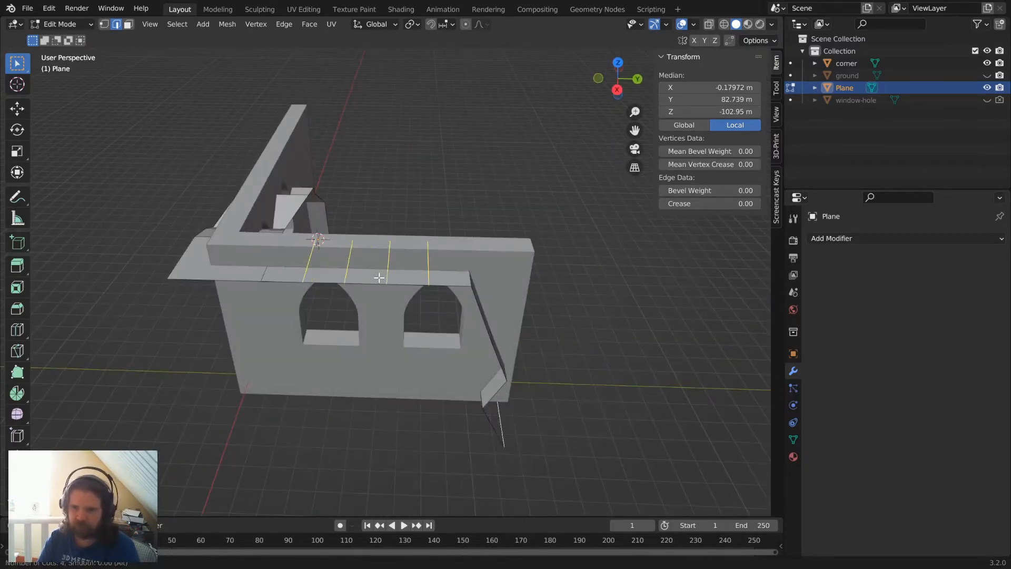
{"action": "left_click", "coordinate": [379, 277]}
{"action": "right_click", "coordinate": [379, 278]}
Raise the new edge over the shorter wall's outer window about 4 m and lower the edge between the windows about 8 m.
{"action": "left_click", "coordinate": [426, 274]}
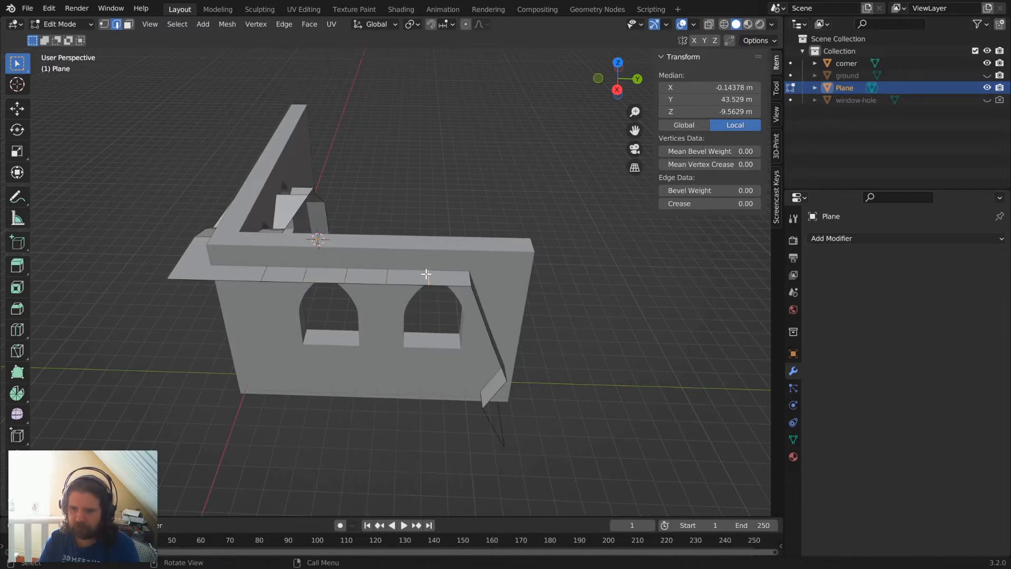
{"action": "key", "text": "g"}
{"action": "key", "text": "z"}
{"action": "left_click", "coordinate": [428, 265]}
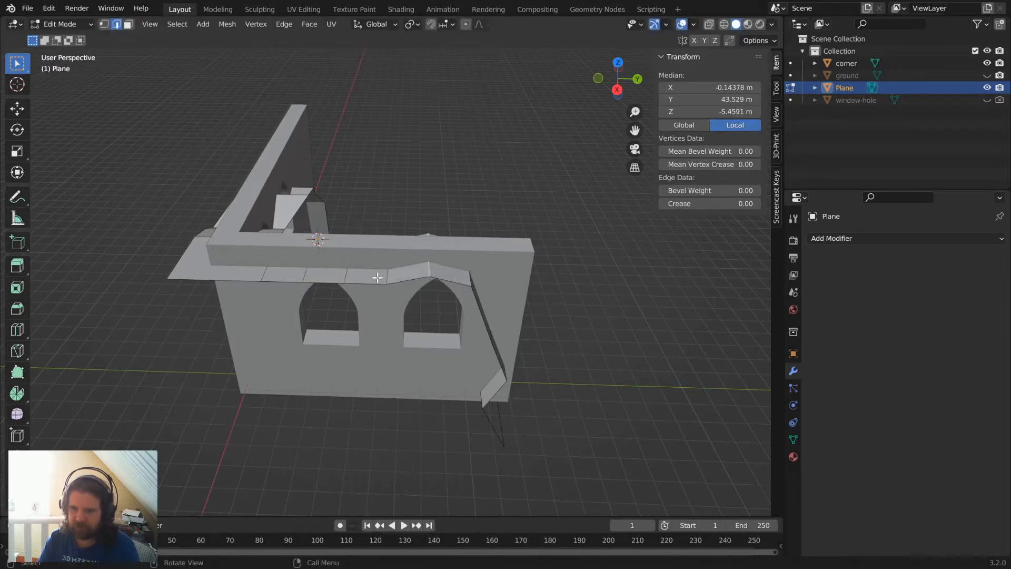
{"action": "key", "text": "g"}
{"action": "key", "text": "z"}
{"action": "left_click", "coordinate": [387, 290]}
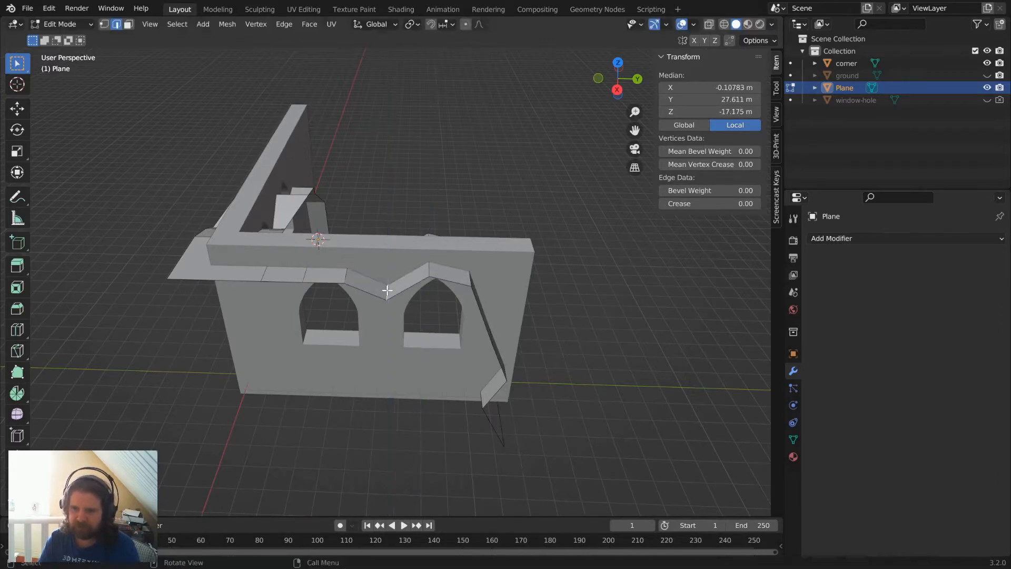
Lower the two remaining new edges over the shorter wall's window nearest the corner about 26 m and 25 m along Z.
{"action": "left_click", "coordinate": [343, 280]}
{"action": "key", "text": "g"}
{"action": "key", "text": "z"}
{"action": "left_click", "coordinate": [304, 304]}
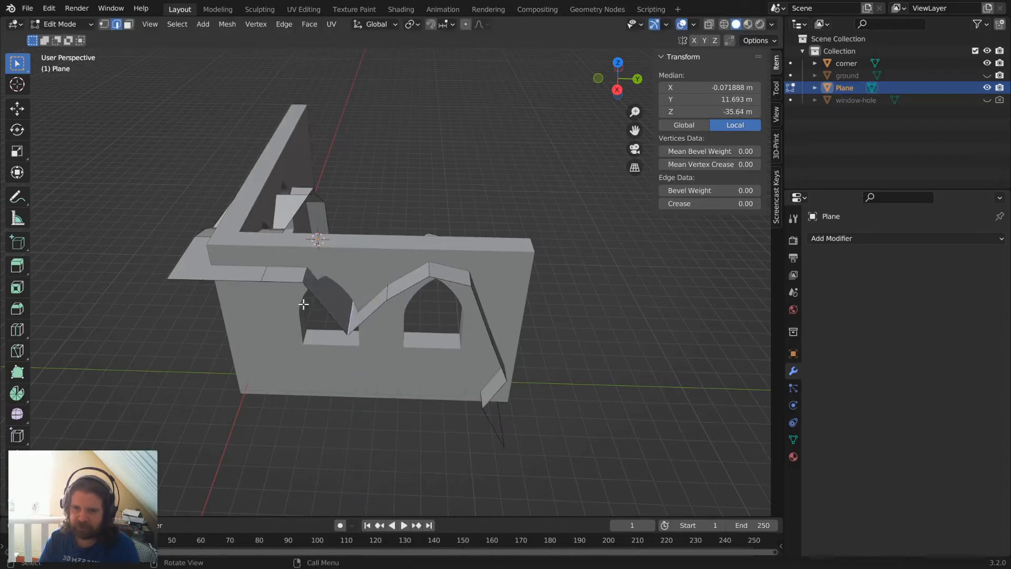
{"action": "left_click", "coordinate": [304, 269]}
{"action": "key", "text": "g"}
{"action": "key", "text": "z"}
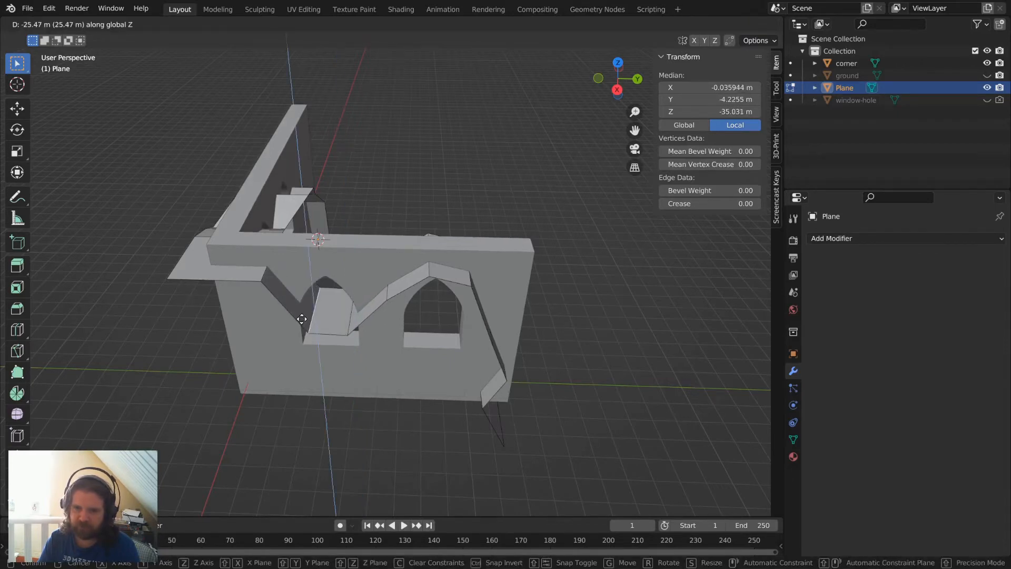
{"action": "left_click", "coordinate": [302, 319]}
Inspect the jagged course of the whole cutting plane along both walls from several sides.
{"action": "middle_click_drag", "start_coordinate": [388, 323], "coordinate": [510, 295]}
{"action": "key", "text": "Tab"}
{"action": "middle_click_drag", "start_coordinate": [349, 266], "coordinate": [271, 231]}
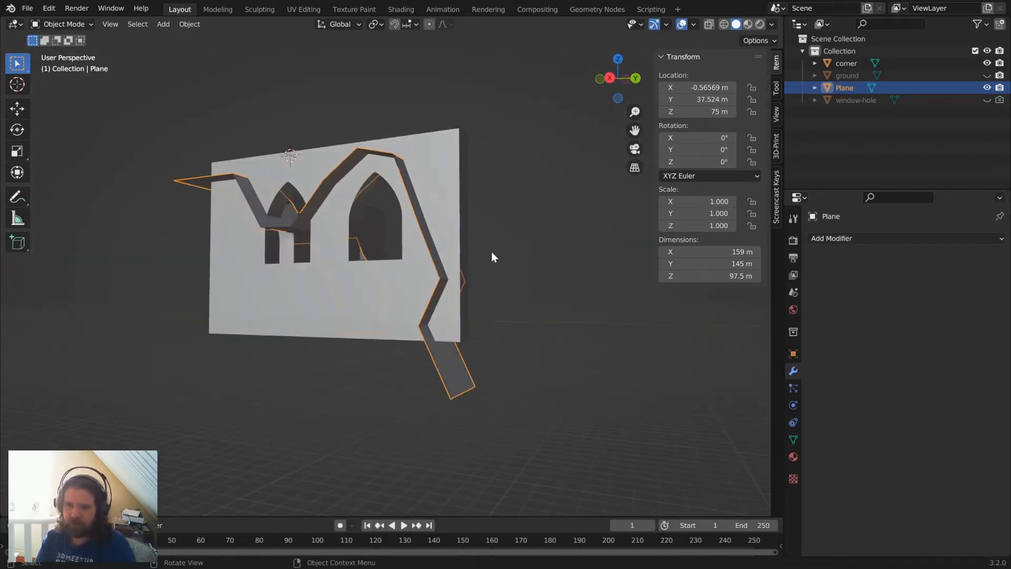
{"action": "key", "text": "Tab"}
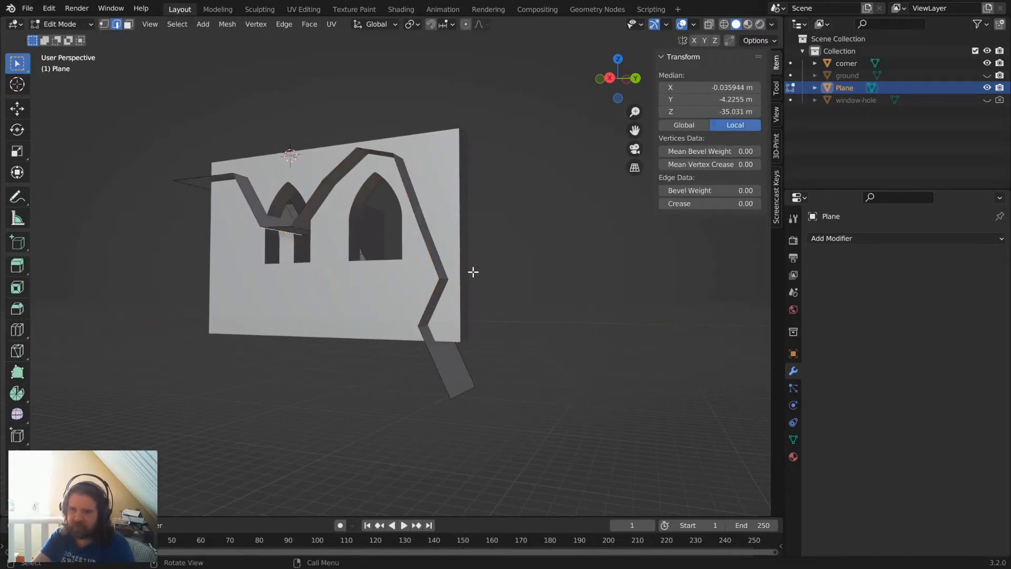
{"action": "key", "text": "l"}
{"action": "middle_click_drag", "start_coordinate": [465, 264], "coordinate": [619, 300]}
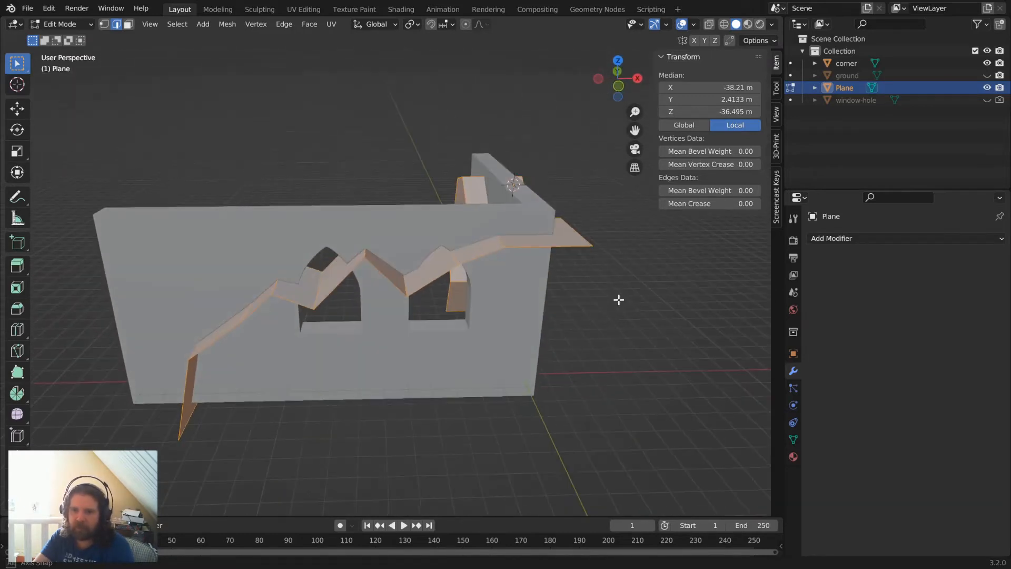
{"action": "key", "text": "Tab"}
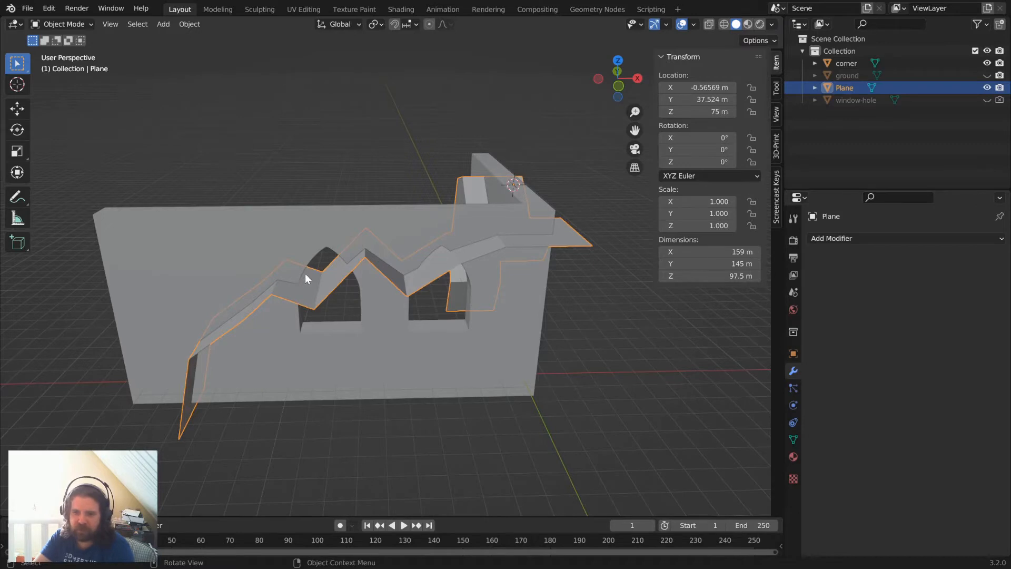
{"action": "scroll", "coordinate": [305, 273], "scroll_direction": "up", "scroll_amount": 2}
{"action": "scroll", "coordinate": [308, 271], "scroll_direction": "down", "scroll_amount": 5}
{"action": "middle_click_drag", "start_coordinate": [359, 276], "coordinate": [378, 288]}
Move the middle edge of the longer wall's descending end about 7.6 m outward and 6.6 m up in the front view.
{"action": "key", "text": "Tab"}
{"action": "scroll", "coordinate": [378, 288], "scroll_direction": "up", "scroll_amount": 5}
{"action": "left_click", "coordinate": [216, 279]}
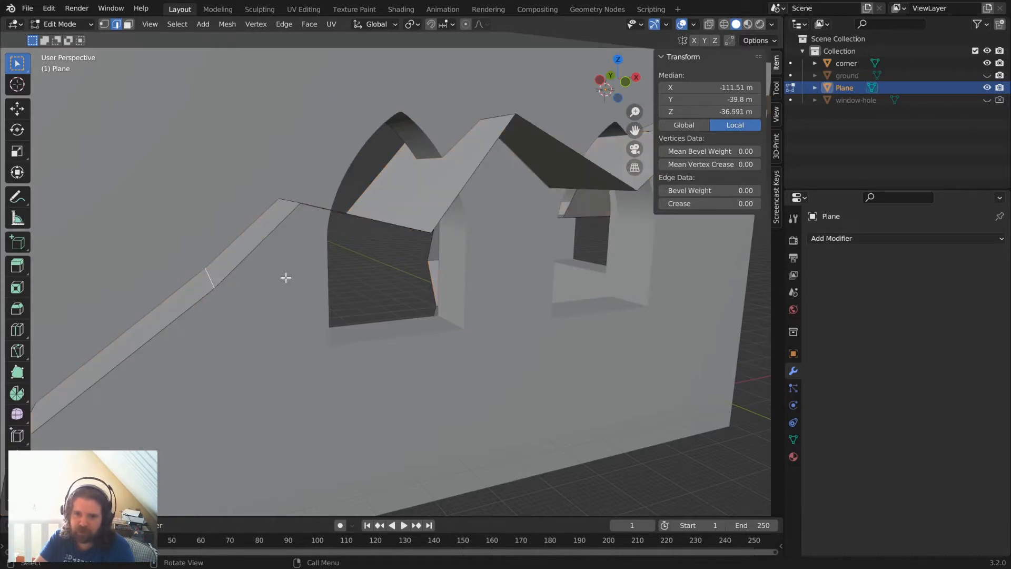
{"action": "key", "text": "KP_1"}
{"action": "key", "text": "g"}
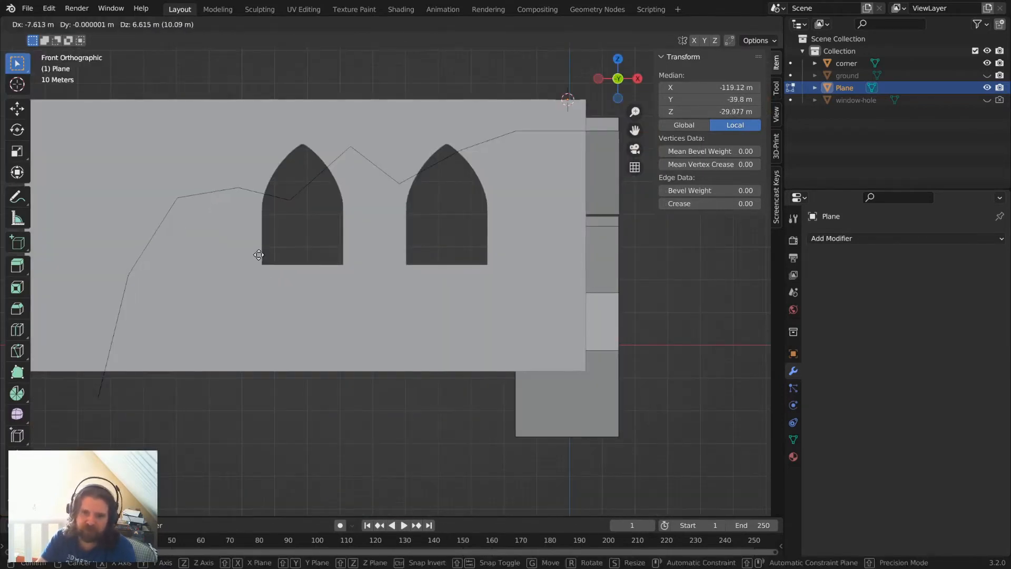
{"action": "left_click", "coordinate": [157, 311]}
{"action": "middle_click_drag", "start_coordinate": [175, 318], "coordinate": [321, 322]}
{"action": "key", "text": "ctrl+l"}
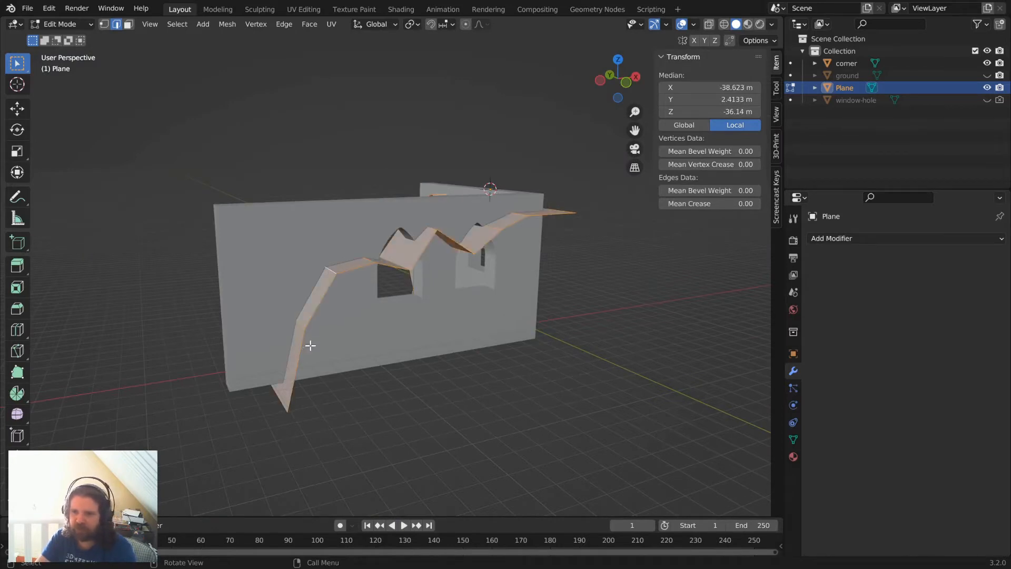
{"action": "key", "text": "Tab"}
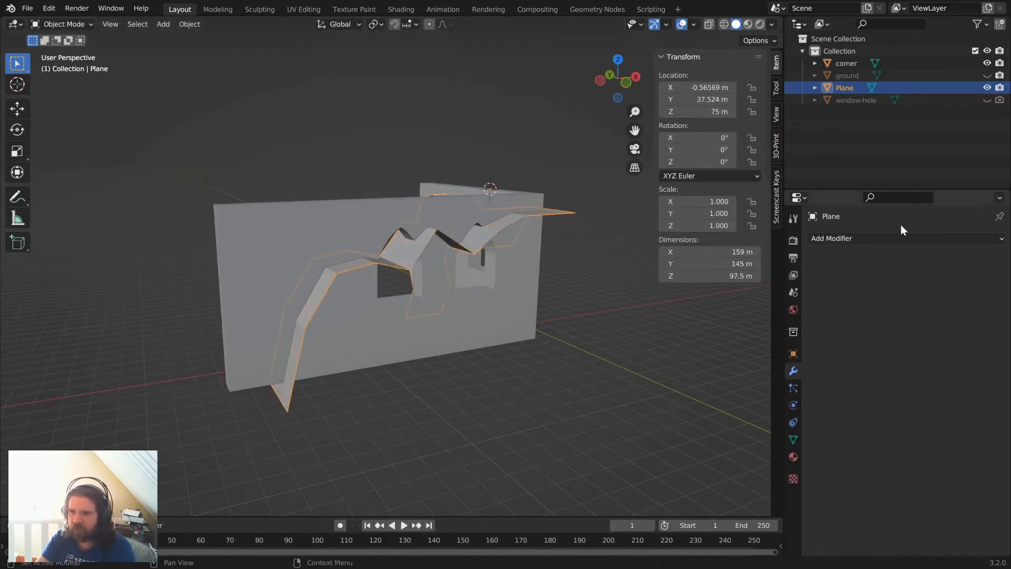
Add a Solidify modifier with a thickness of 5 m to the cutting plane.
{"action": "left_click", "coordinate": [857, 238]}
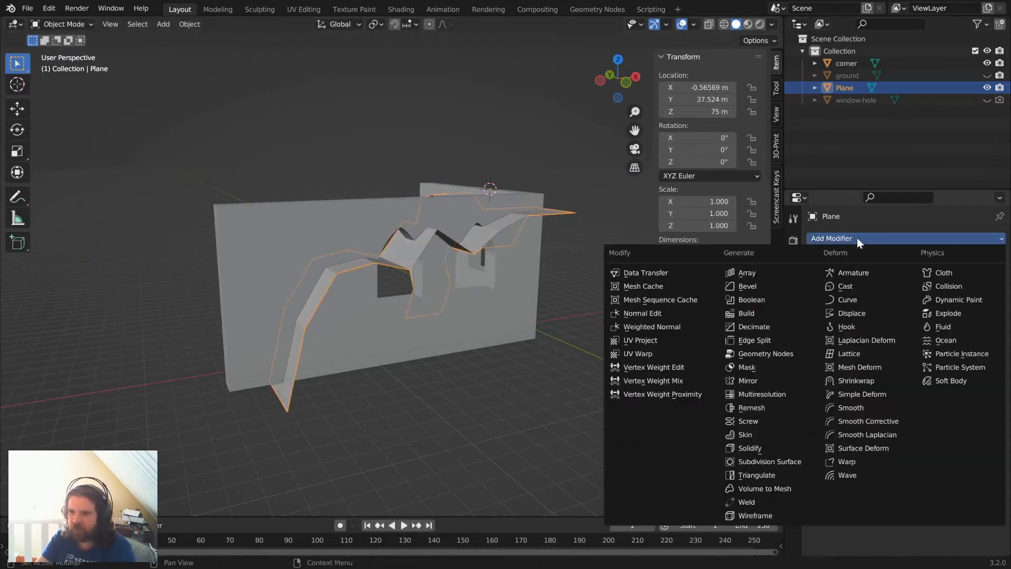
{"action": "left_click", "coordinate": [766, 449]}
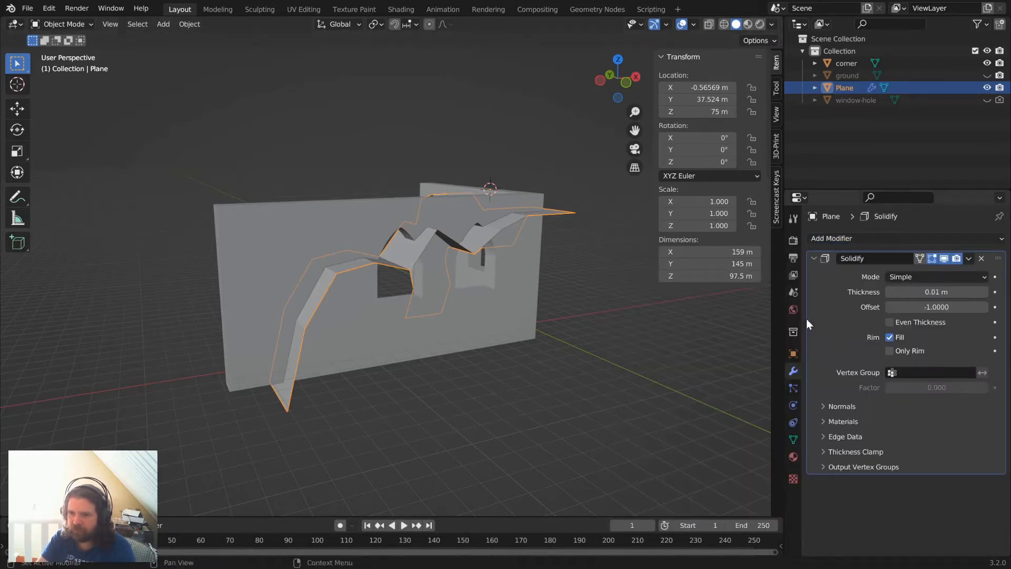
{"action": "left_click", "coordinate": [945, 292]}
{"action": "type", "text": "5"}
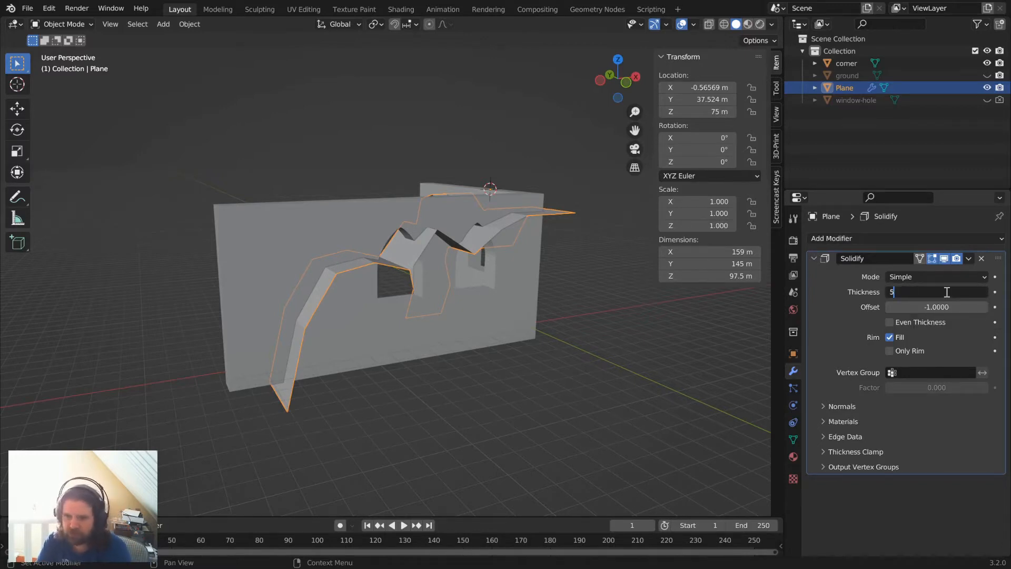
{"action": "key", "text": "Return"}
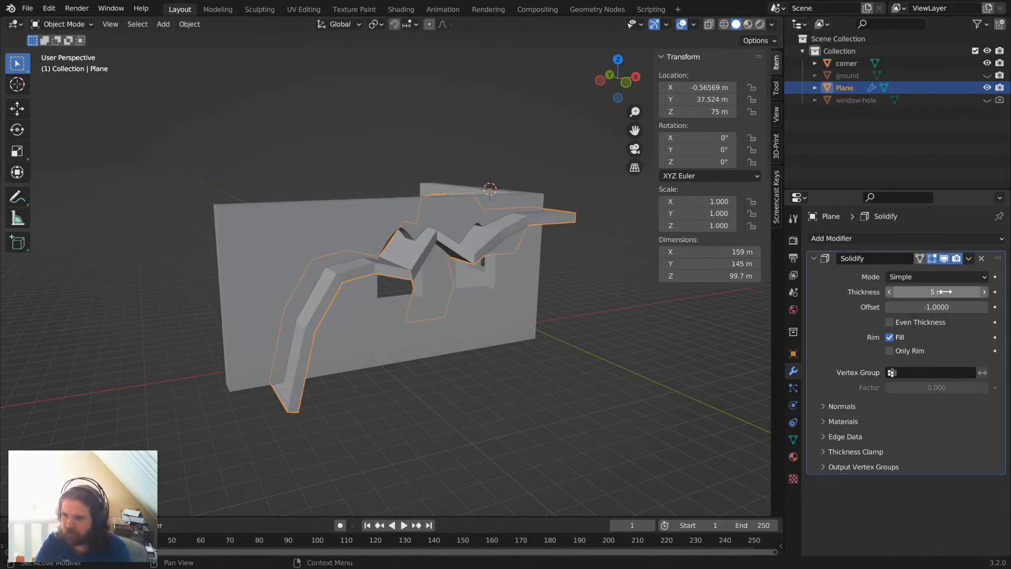
Try a Solidify offset of 0 and settle on an offset of 1.
{"action": "left_click", "coordinate": [942, 306]}
{"action": "type", "text": "0"}
{"action": "key", "text": "Return"}
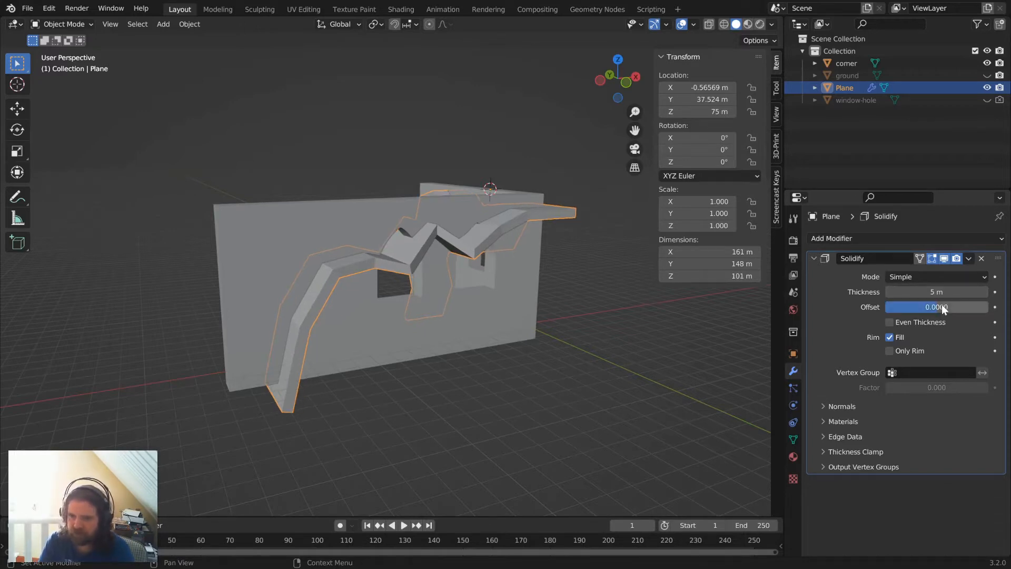
{"action": "left_click", "coordinate": [942, 304]}
{"action": "type", "text": "1"}
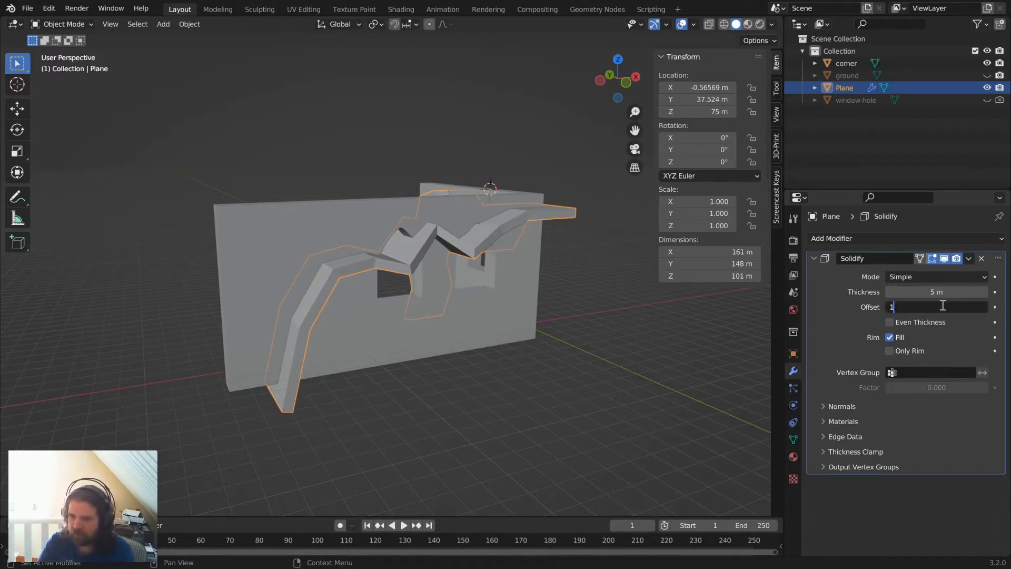
{"action": "key", "text": "Return"}
Increase the Solidify thickness to 20 m.
{"action": "middle_click_drag", "start_coordinate": [444, 277], "coordinate": [390, 215]}
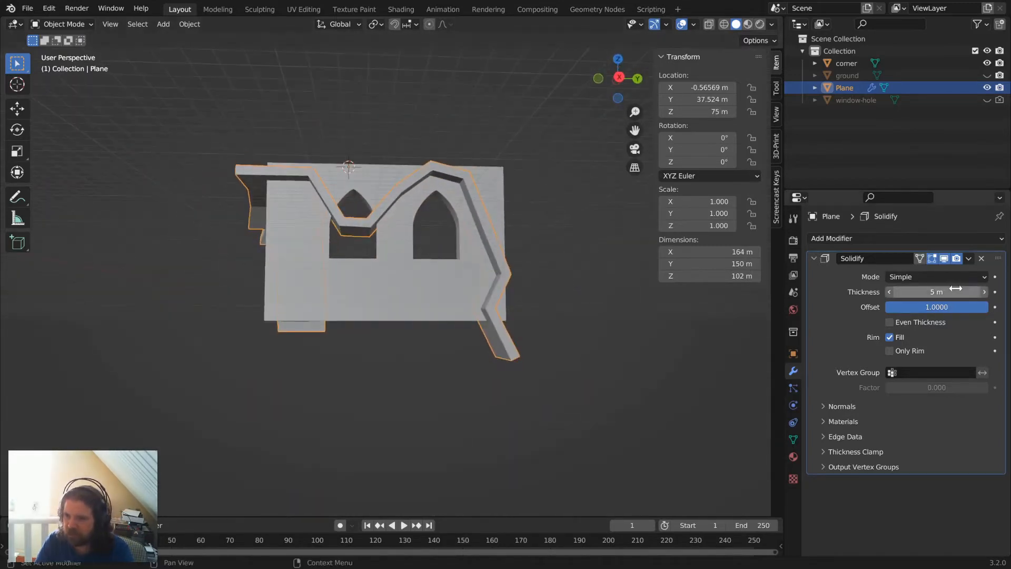
{"action": "left_click", "coordinate": [937, 291]}
{"action": "type", "text": "20"}
{"action": "key", "text": "Return"}
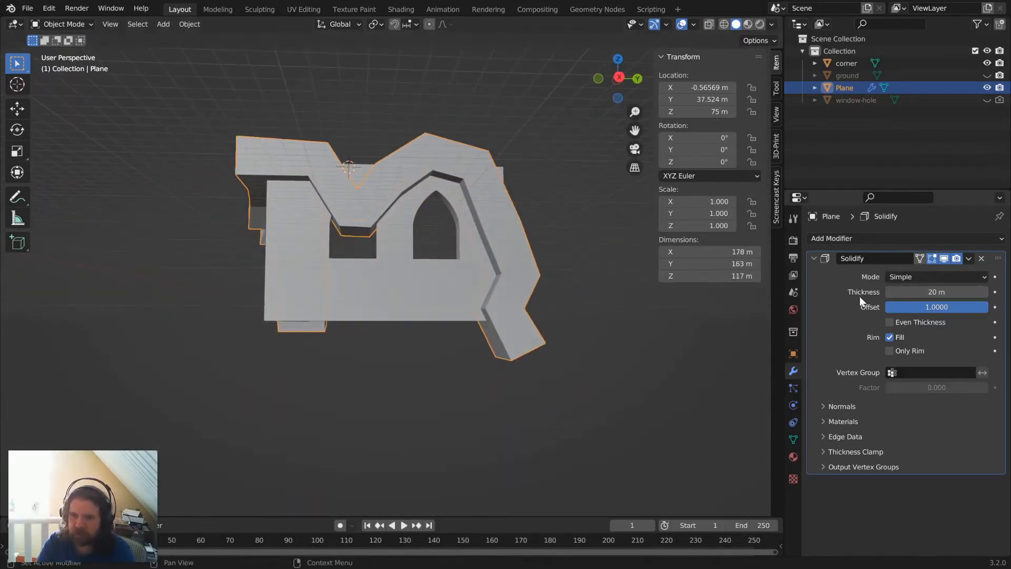
Check the thickened cutter around both walls and compare it with and without the Solidify effect.
{"action": "middle_click_drag", "start_coordinate": [295, 253], "coordinate": [264, 254]}
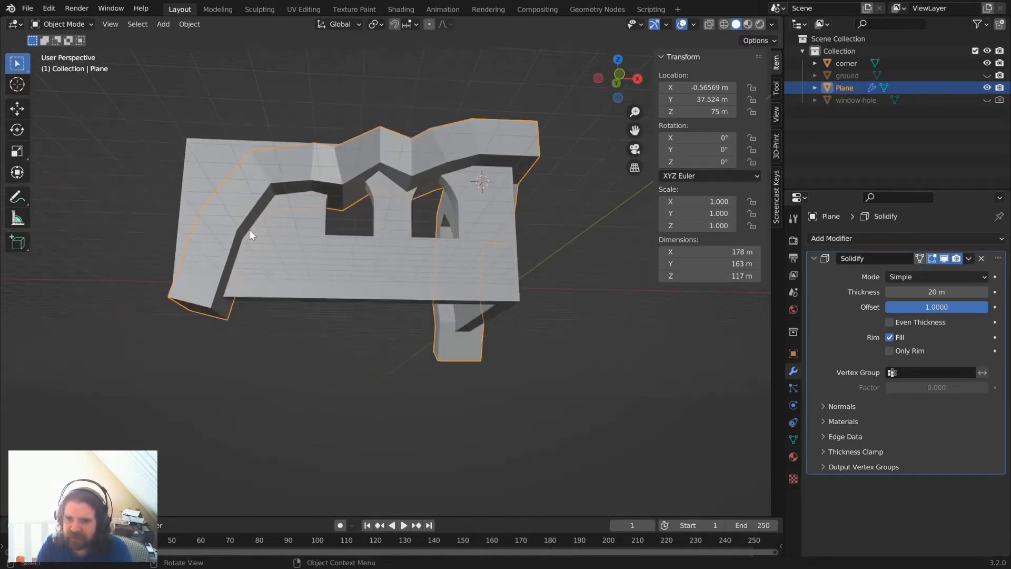
{"action": "middle_click_drag", "start_coordinate": [564, 217], "coordinate": [453, 275]}
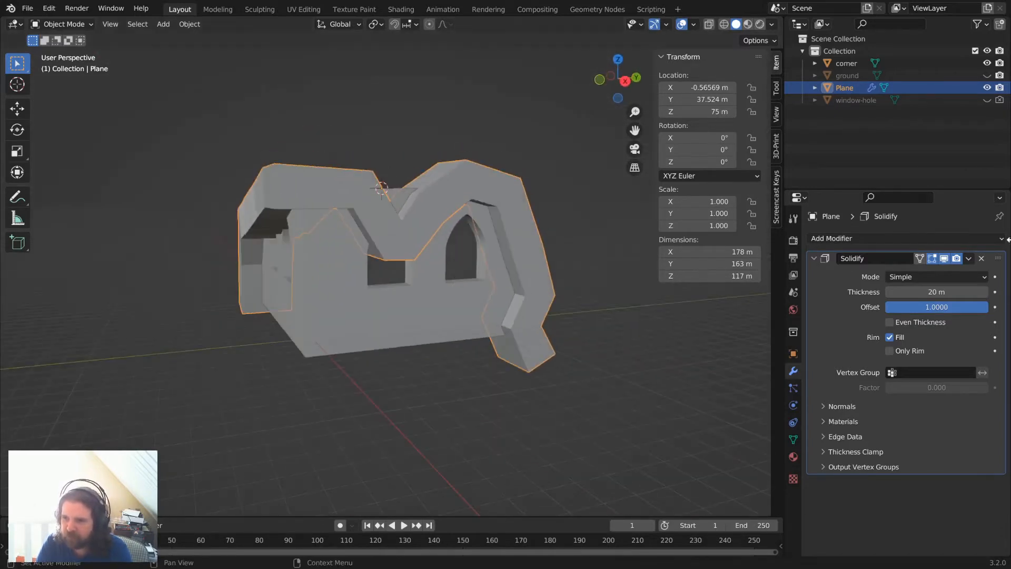
{"action": "left_click", "coordinate": [944, 258]}
{"action": "left_click", "coordinate": [945, 258]}
{"action": "left_click", "coordinate": [945, 258]}
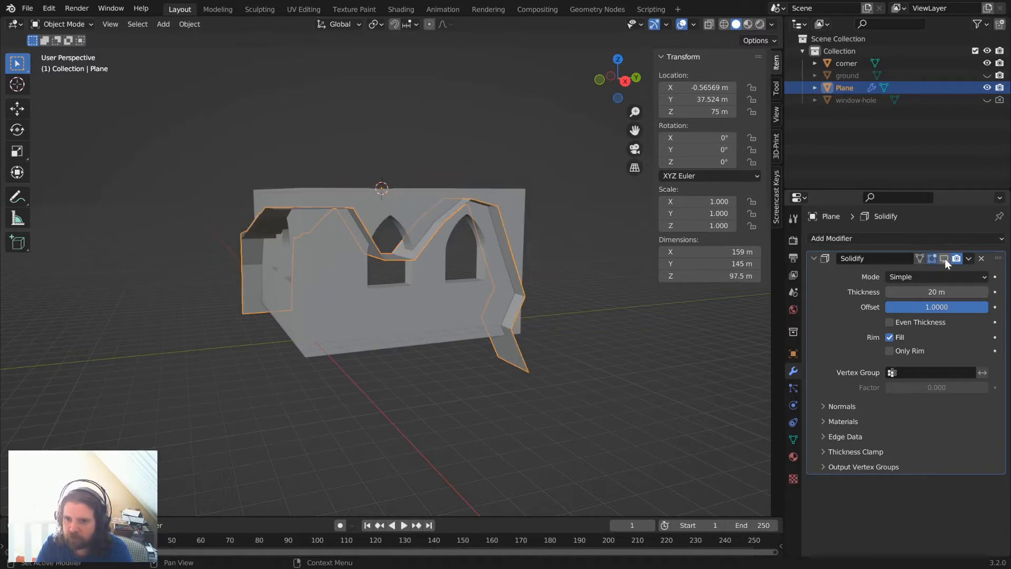
{"action": "left_click", "coordinate": [945, 258]}
Move the cutter's lowest end edge at the longer wall farther beyond the wall's base.
{"action": "middle_click_drag", "start_coordinate": [440, 281], "coordinate": [263, 280]}
{"action": "key", "text": "Tab"}
{"action": "left_click", "coordinate": [199, 282]}
{"action": "key", "text": "g"}
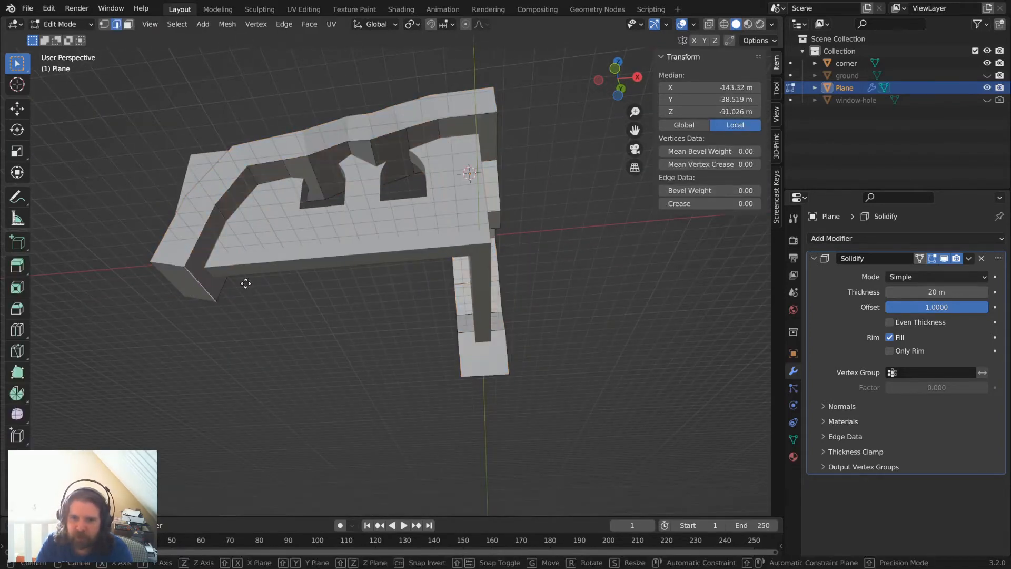
{"action": "left_click", "coordinate": [231, 314]}
{"action": "middle_click_drag", "start_coordinate": [232, 314], "coordinate": [361, 295]}
Apply the Solidify modifier to the cutting plane in Object Mode.
{"action": "key", "text": "Tab"}
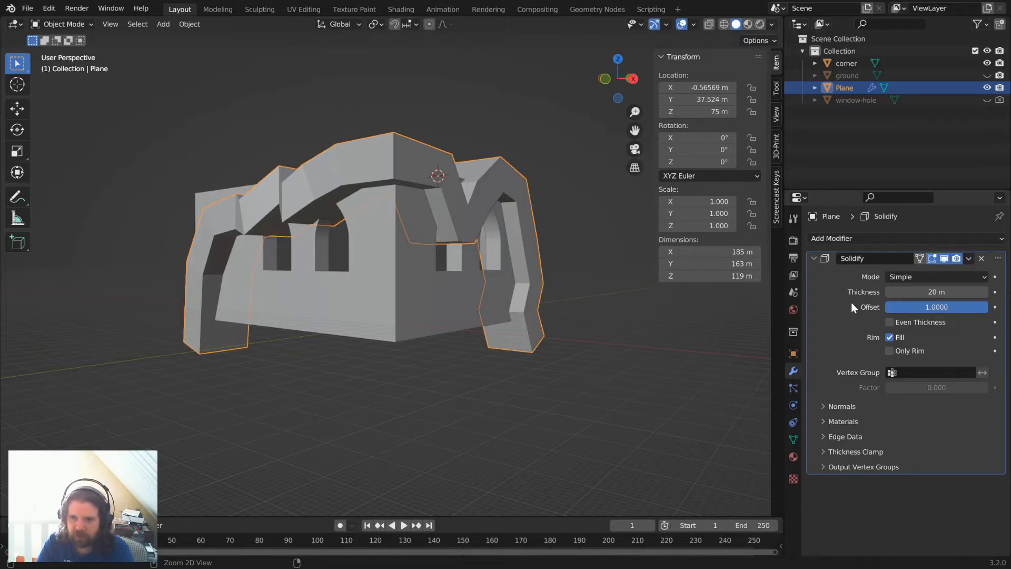
{"action": "key", "text": "ctrl+a"}
{"action": "middle_click_drag", "start_coordinate": [254, 263], "coordinate": [212, 249]}
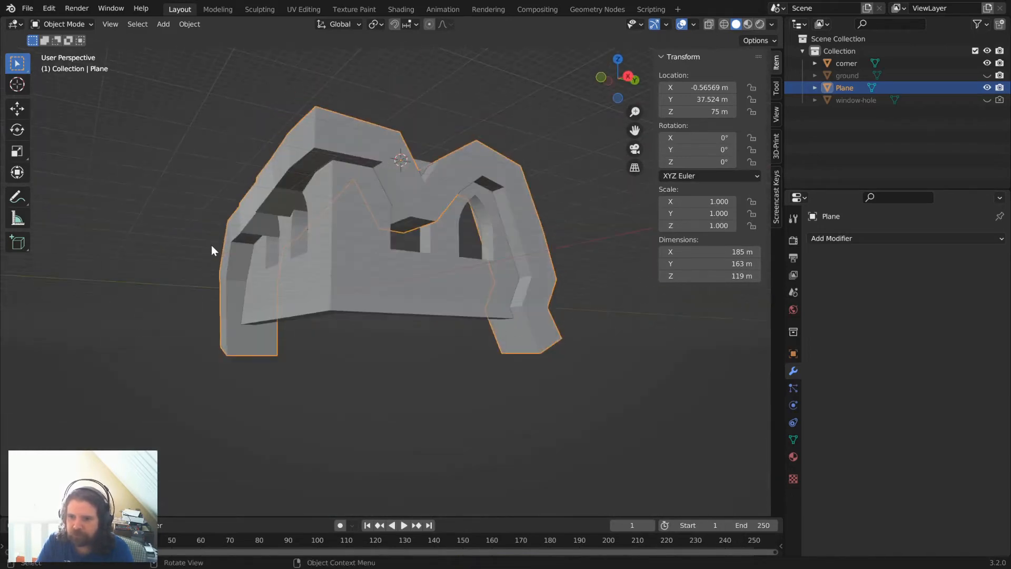
Add a Remesh modifier in Voxel mode to the cutter with a voxel size of 0.5 m.
{"action": "left_click", "coordinate": [846, 238]}
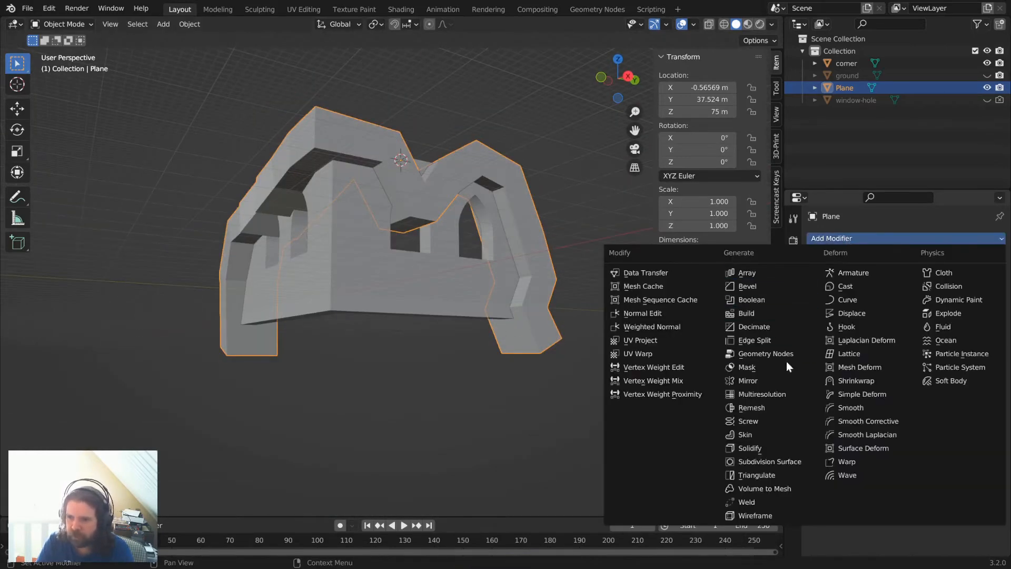
{"action": "left_click", "coordinate": [764, 409]}
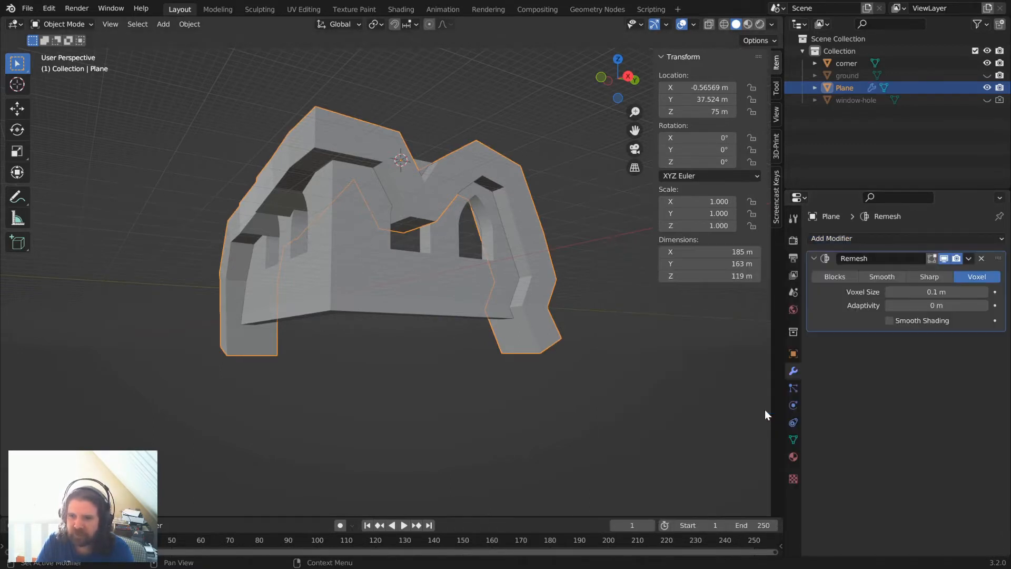
{"action": "left_click", "coordinate": [938, 292]}
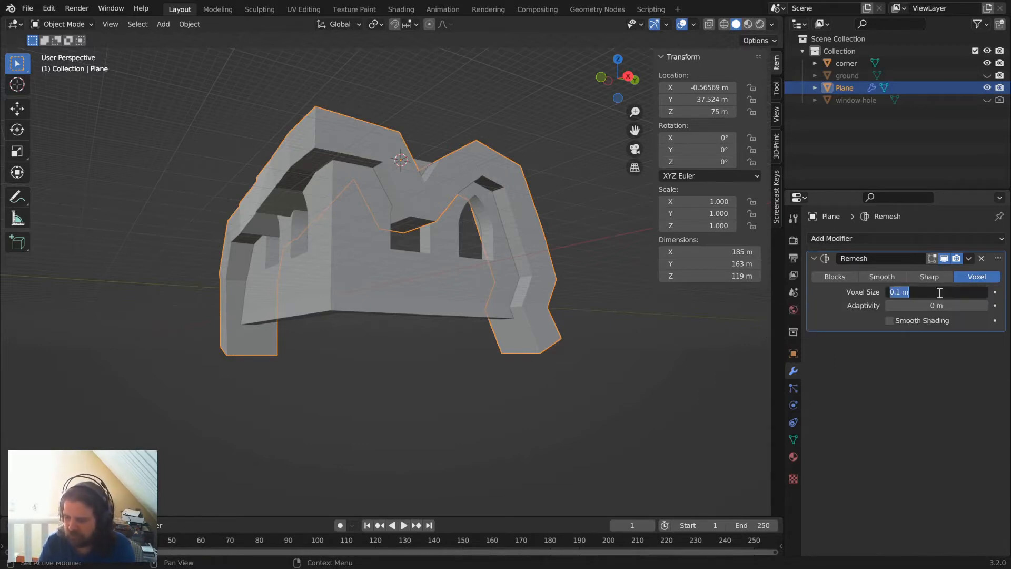
{"action": "key", "text": "Return"}
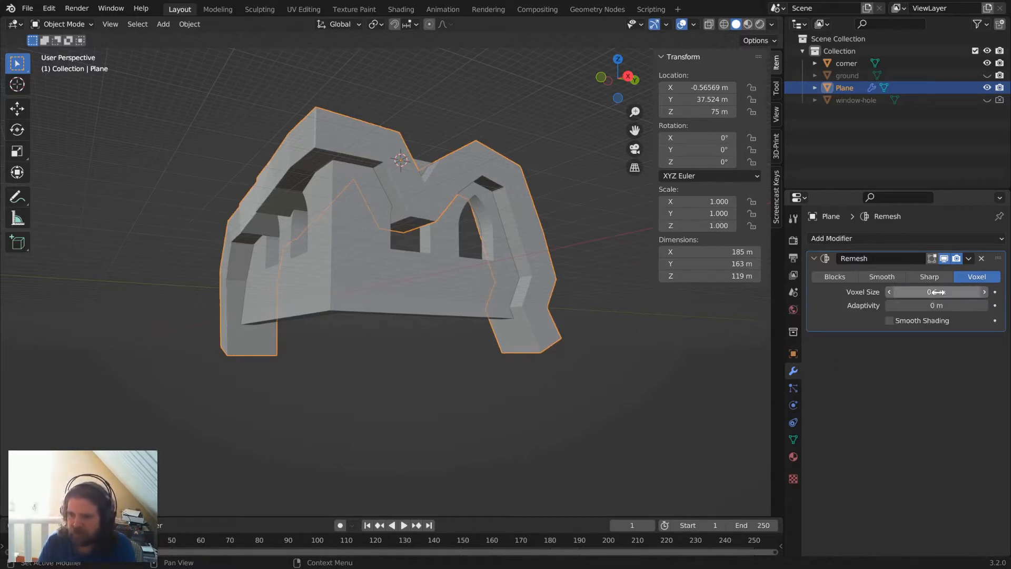
{"action": "scroll", "coordinate": [445, 138], "scroll_direction": "up", "scroll_amount": 5}
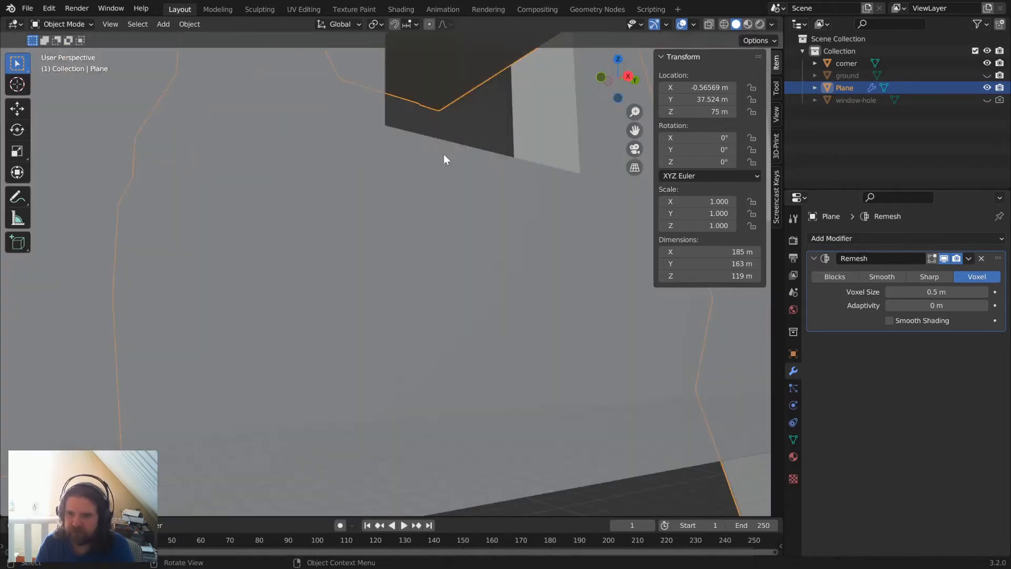
{"action": "scroll", "coordinate": [447, 128], "scroll_direction": "down", "scroll_amount": 4}
{"action": "middle_click_drag", "start_coordinate": [447, 129], "coordinate": [454, 160]}
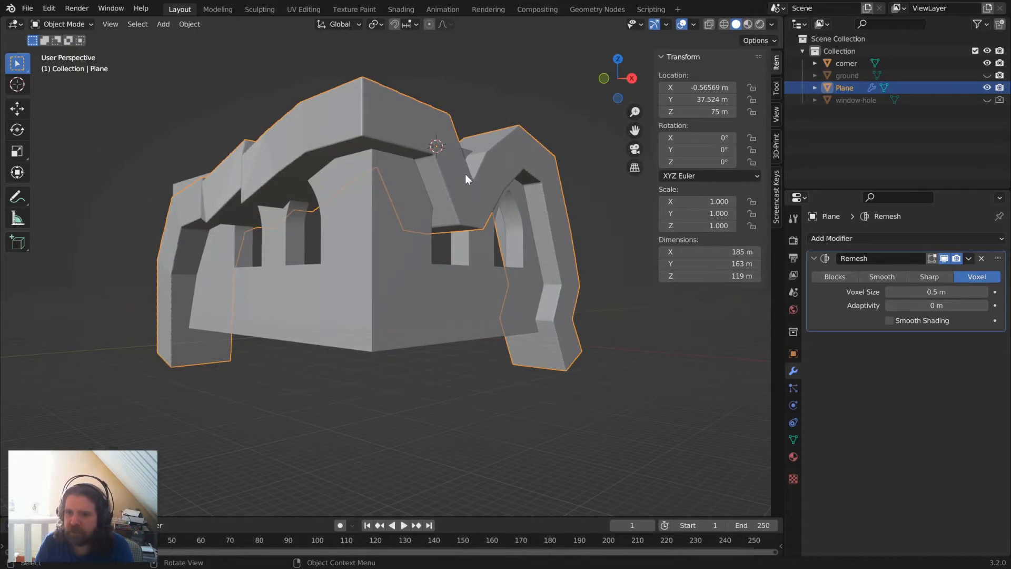
Subtract the cutter from the corner wall with a Brush Boolean Difference and hide the cutter to inspect the broken top.
{"action": "left_click", "coordinate": [387, 289], "text": "shift"}
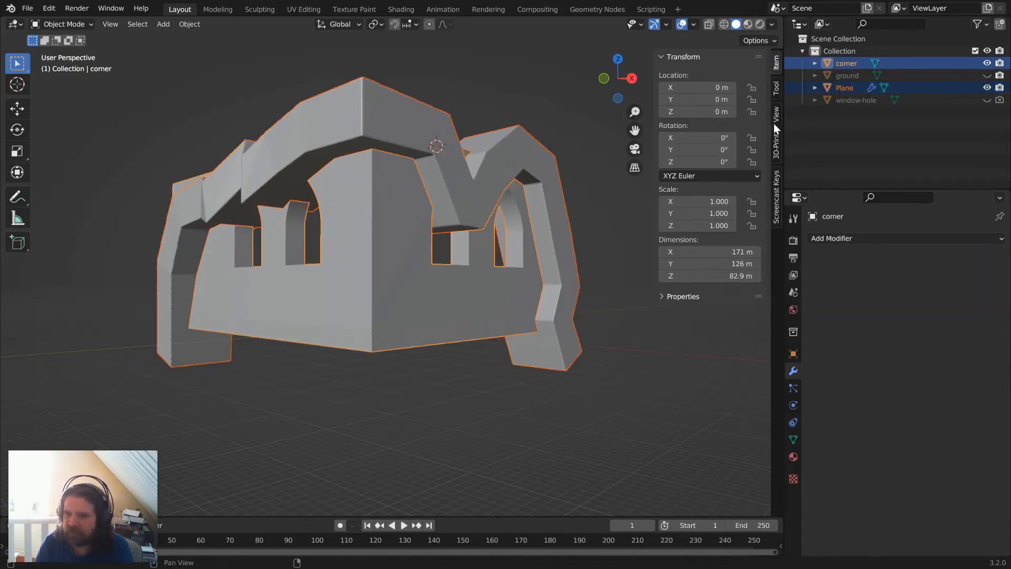
{"action": "left_click", "coordinate": [778, 150]}
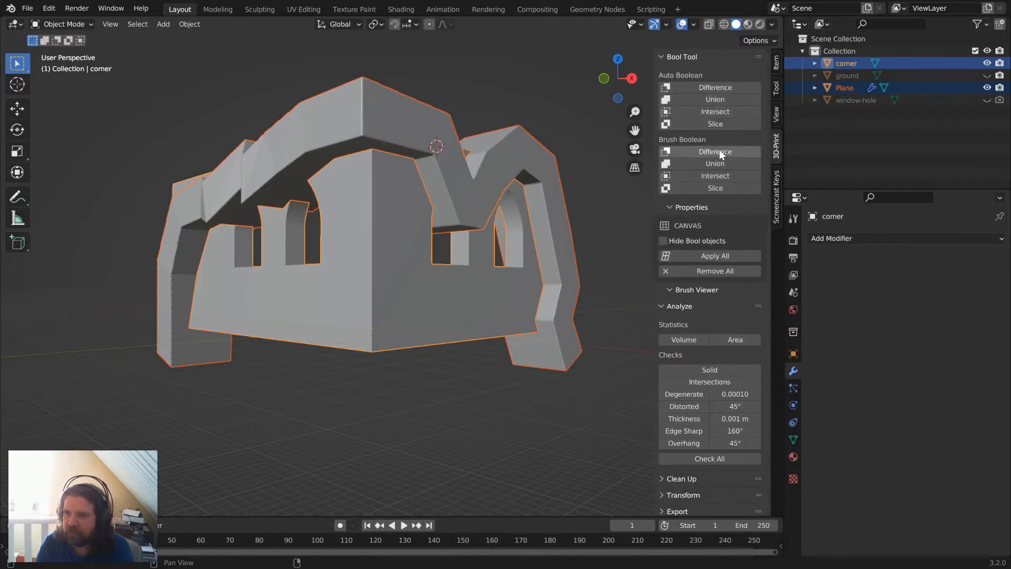
{"action": "mouse_move", "coordinate": [400, 203]}
{"action": "middle_mouse_down"}
{"action": "mouse_move", "coordinate": [408, 245]}
{"action": "mouse_move", "coordinate": [371, 161]}
{"action": "mouse_move", "coordinate": [380, 234]}
{"action": "mouse_move", "coordinate": [342, 253]}
{"action": "mouse_move", "coordinate": [283, 216]}
{"action": "mouse_move", "coordinate": [240, 242]}
{"action": "middle_mouse_up"}
{"action": "key", "text": "h"}
{"action": "scroll", "coordinate": [554, 307], "scroll_direction": "up", "scroll_amount": 6}
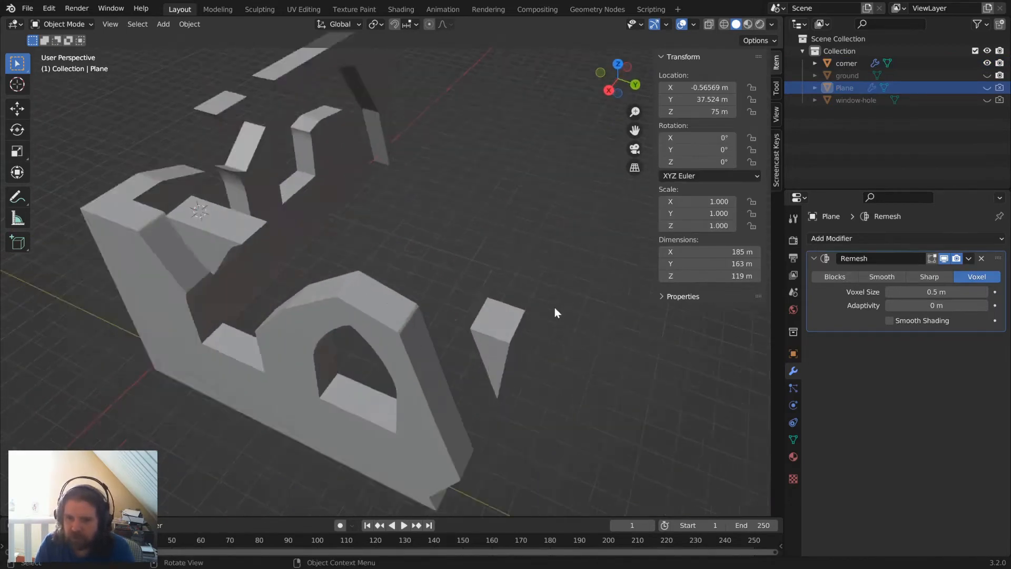
{"action": "scroll", "coordinate": [441, 319], "scroll_direction": "down", "scroll_amount": 2}
{"action": "middle_click_drag", "start_coordinate": [440, 316], "coordinate": [477, 236]}
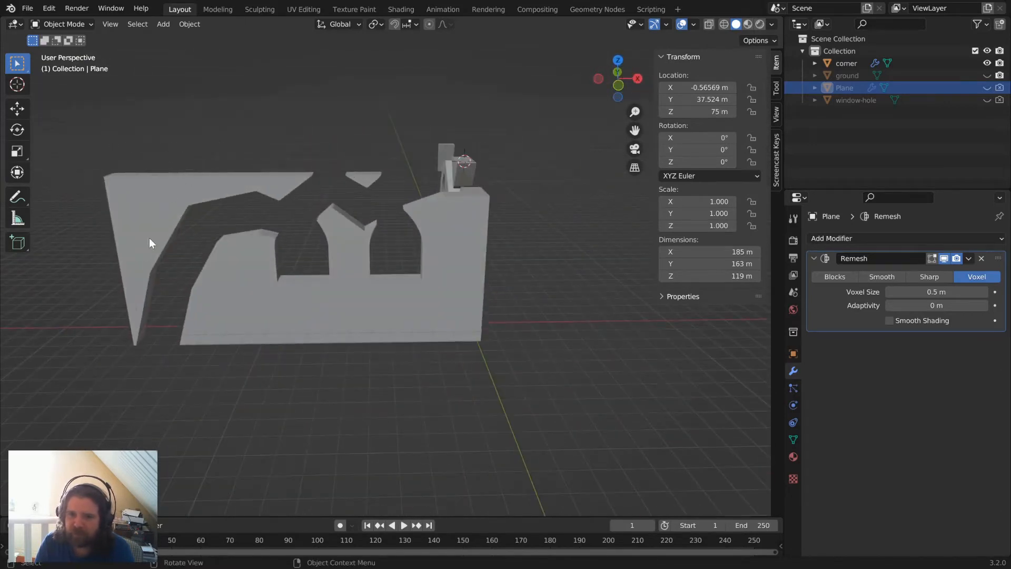
Unhide all objects and apply the Remesh modifier to the cutter.
{"action": "middle_click_drag", "start_coordinate": [452, 188], "coordinate": [447, 266]}
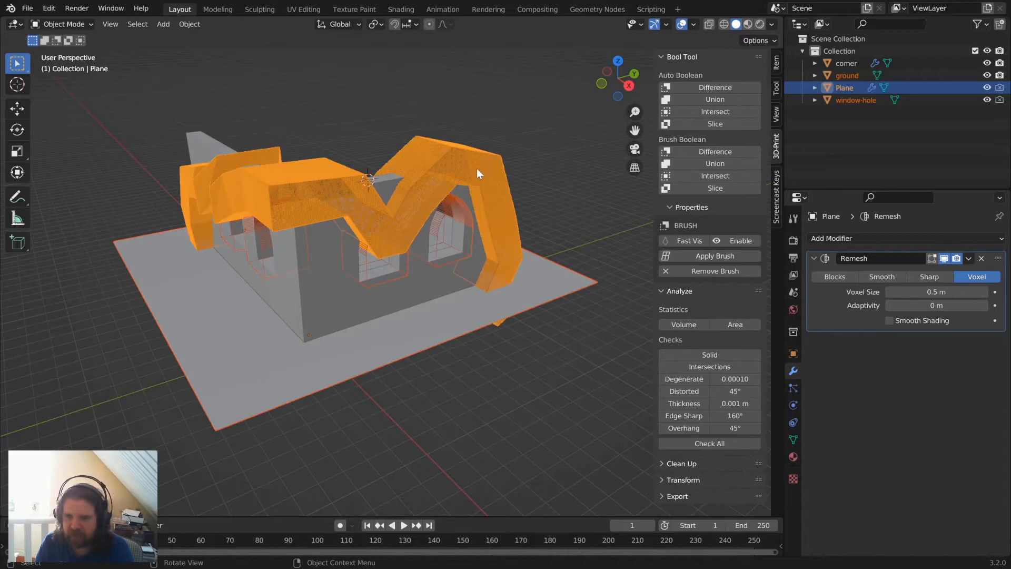
{"action": "left_click", "coordinate": [478, 174]}
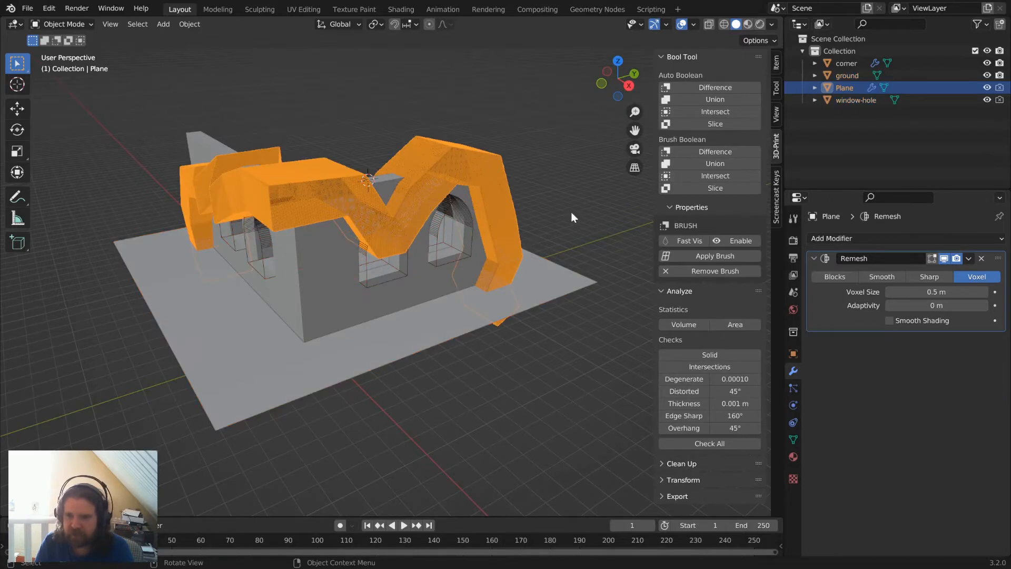
{"action": "scroll", "coordinate": [366, 161], "scroll_direction": "up", "scroll_amount": 8}
{"action": "left_click", "coordinate": [464, 158]}
{"action": "scroll", "coordinate": [398, 133], "scroll_direction": "down", "scroll_amount": 8}
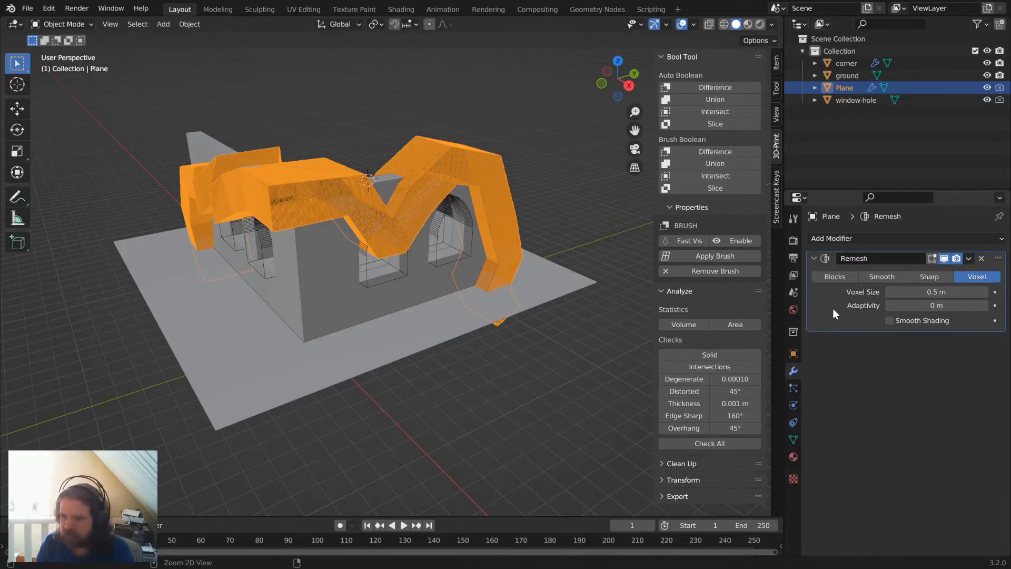
{"action": "key", "text": "ctrl+a"}
Add a Displace modifier with a new Clouds texture to the cutter, and hide the cutter.
{"action": "left_click", "coordinate": [858, 237]}
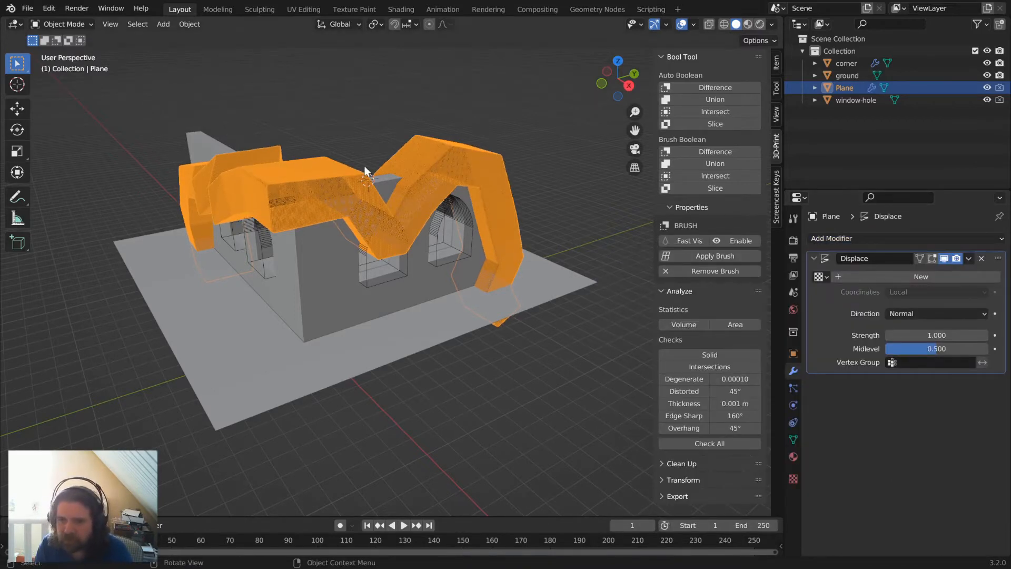
{"action": "scroll", "coordinate": [364, 166], "scroll_direction": "up", "scroll_amount": 5}
{"action": "scroll", "coordinate": [381, 143], "scroll_direction": "down", "scroll_amount": 3}
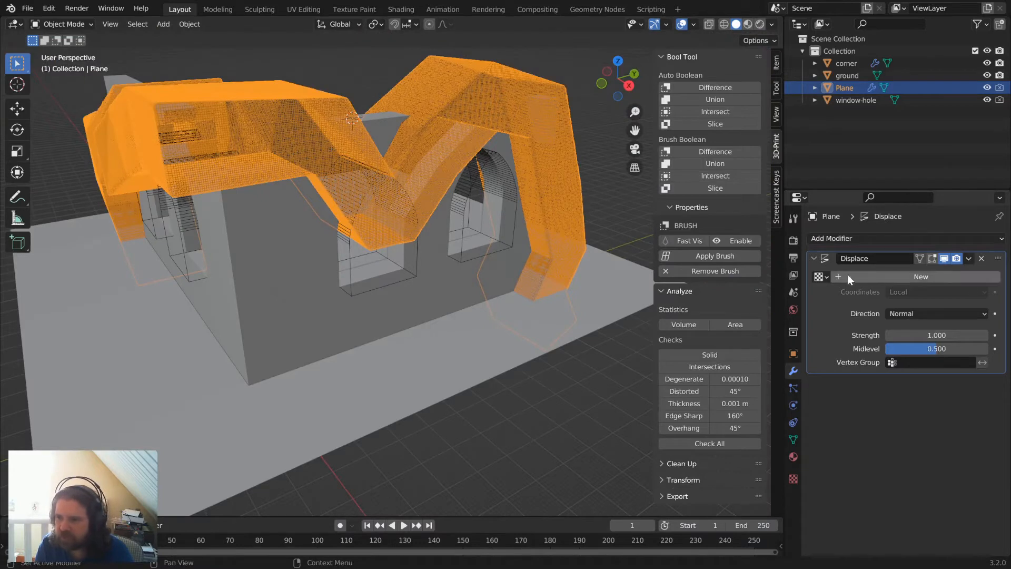
{"action": "left_click", "coordinate": [905, 276]}
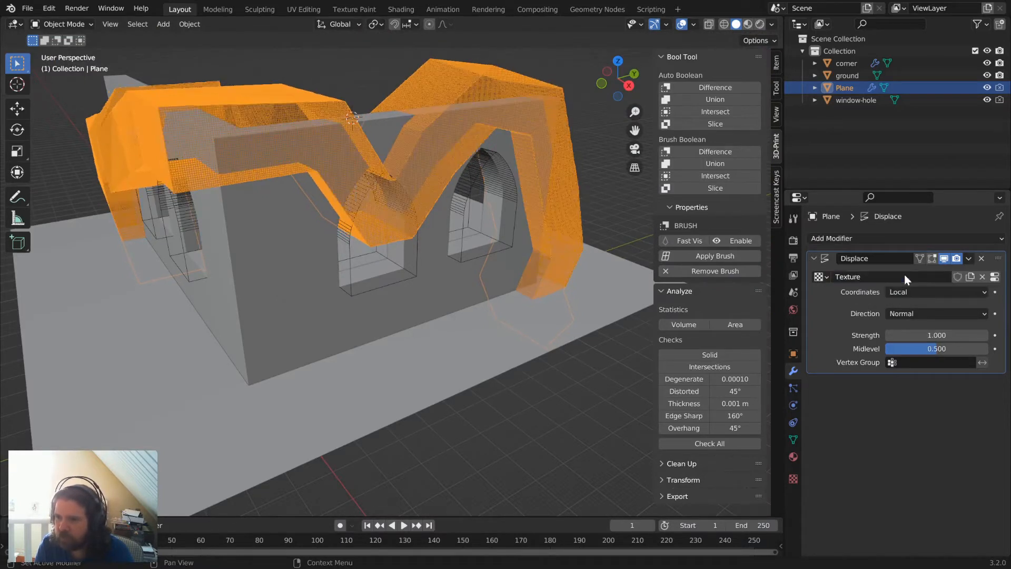
{"action": "left_click", "coordinate": [995, 277]}
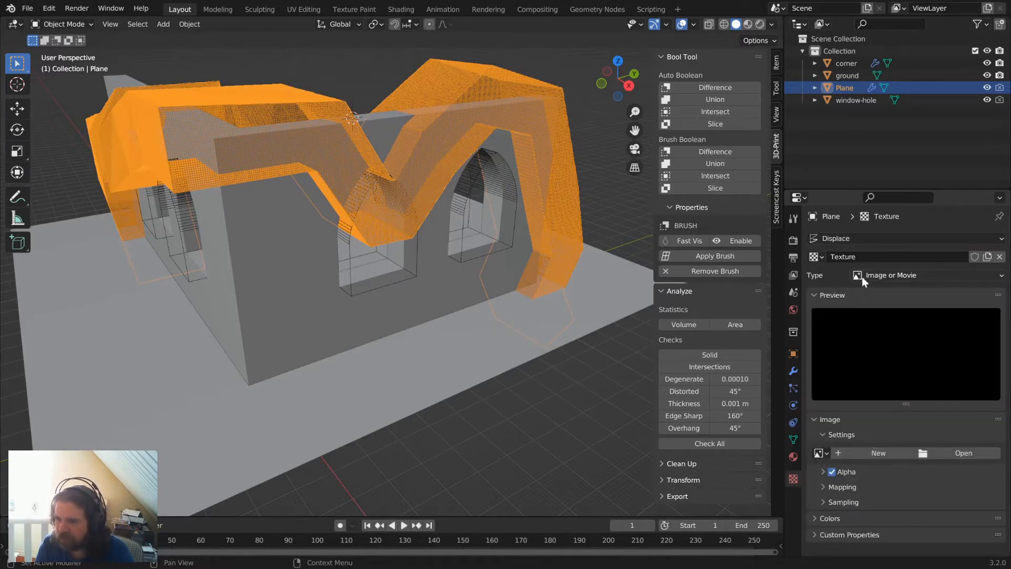
{"action": "left_click", "coordinate": [898, 275]}
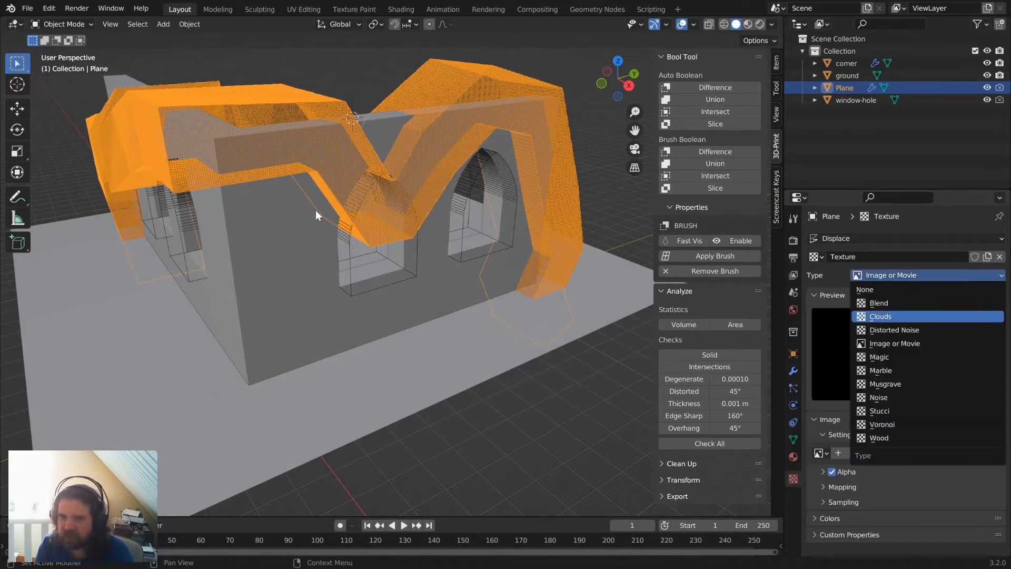
{"action": "key", "text": "z"}
{"action": "left_click", "coordinate": [428, 243]}
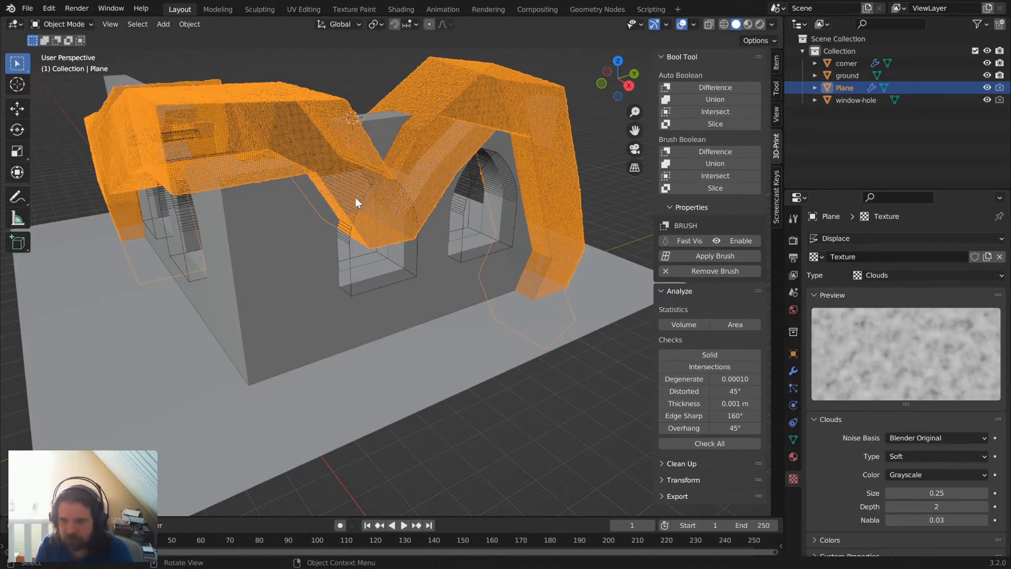
{"action": "key", "text": "h"}
Examine the roughness of the displaced cut surfaces along the broken tops of the walls and around the windows.
{"action": "middle_click_drag", "start_coordinate": [355, 203], "coordinate": [501, 215]}
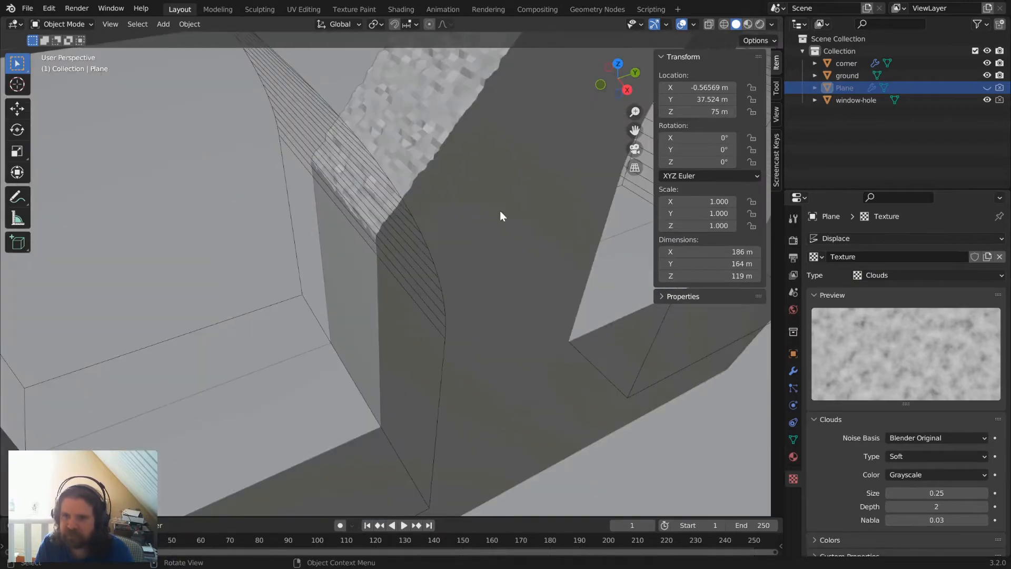
{"action": "scroll", "coordinate": [489, 184], "scroll_direction": "down", "scroll_amount": 7}
{"action": "middle_click_drag", "start_coordinate": [476, 151], "coordinate": [416, 205], "text": "shift"}
{"action": "scroll", "coordinate": [491, 203], "scroll_direction": "up", "scroll_amount": 7}
{"action": "scroll", "coordinate": [464, 179], "scroll_direction": "down", "scroll_amount": 4}
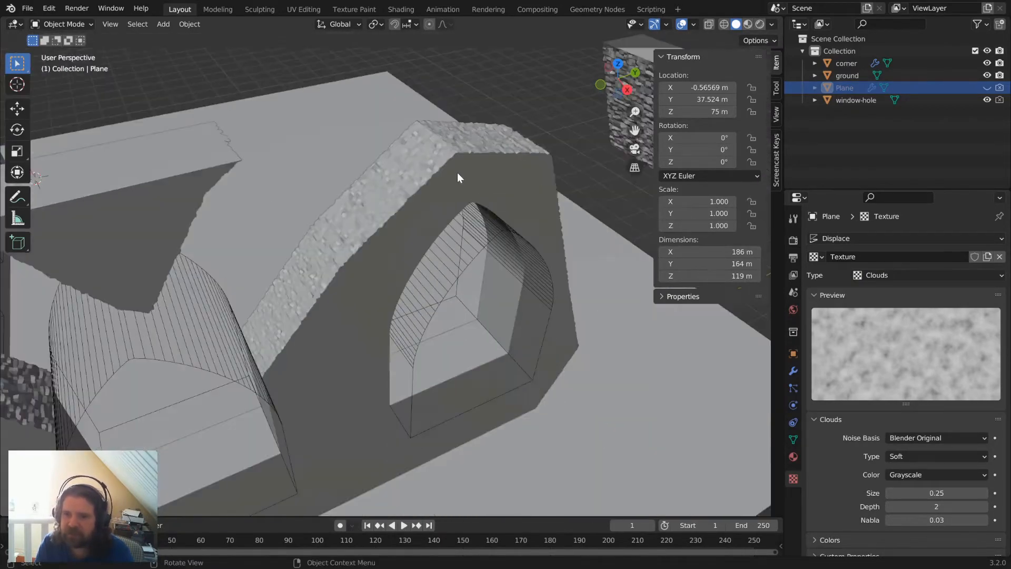
{"action": "middle_click_drag", "start_coordinate": [457, 172], "coordinate": [469, 205]}
{"action": "scroll", "coordinate": [468, 206], "scroll_direction": "up", "scroll_amount": 5}
{"action": "scroll", "coordinate": [468, 205], "scroll_direction": "down", "scroll_amount": 7}
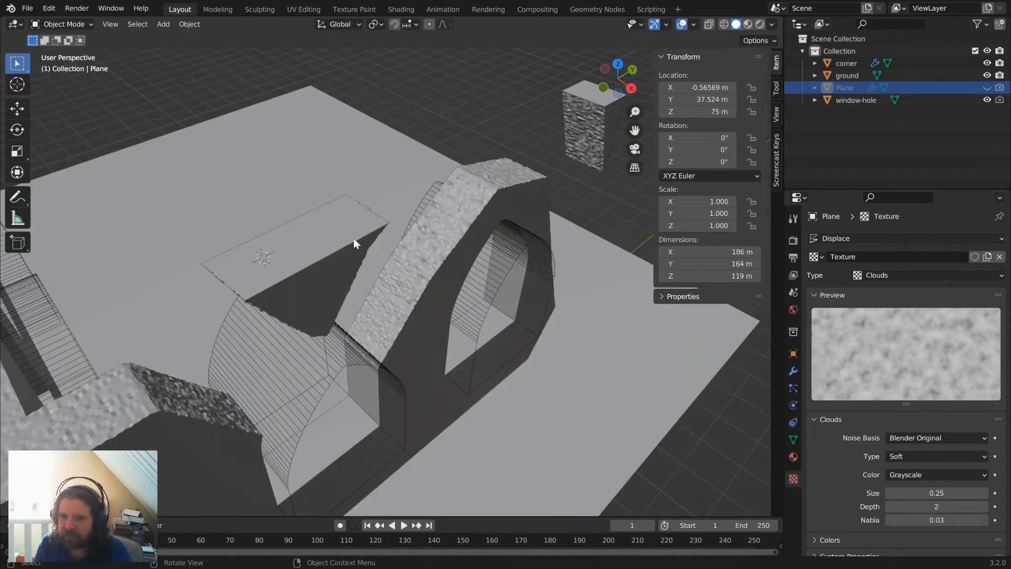
{"action": "scroll", "coordinate": [450, 238], "scroll_direction": "up", "scroll_amount": 6}
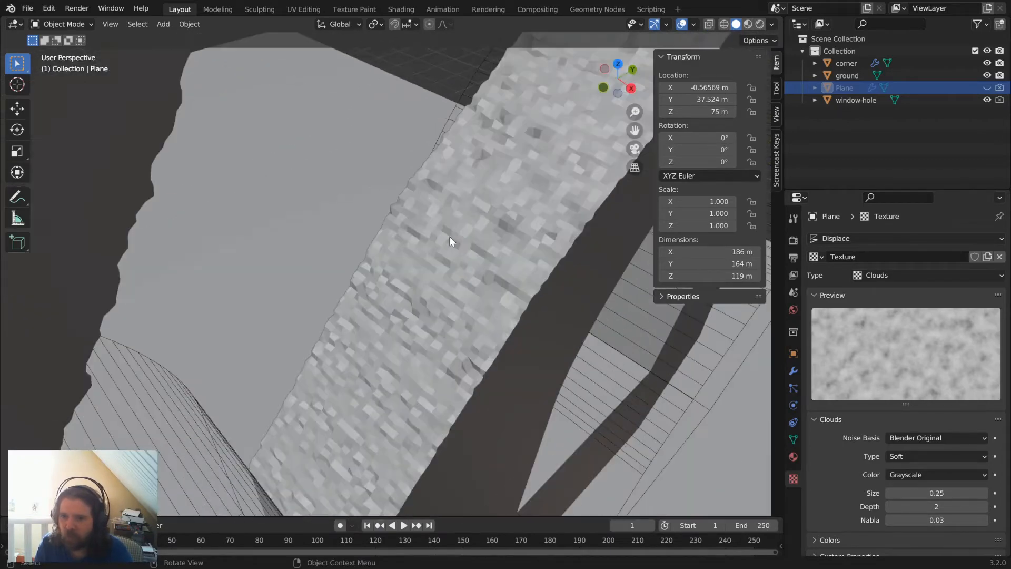
Set the Clouds texture size to 5 and check the cut surface.
{"action": "left_click", "coordinate": [947, 493]}
{"action": "type", "text": "5"}
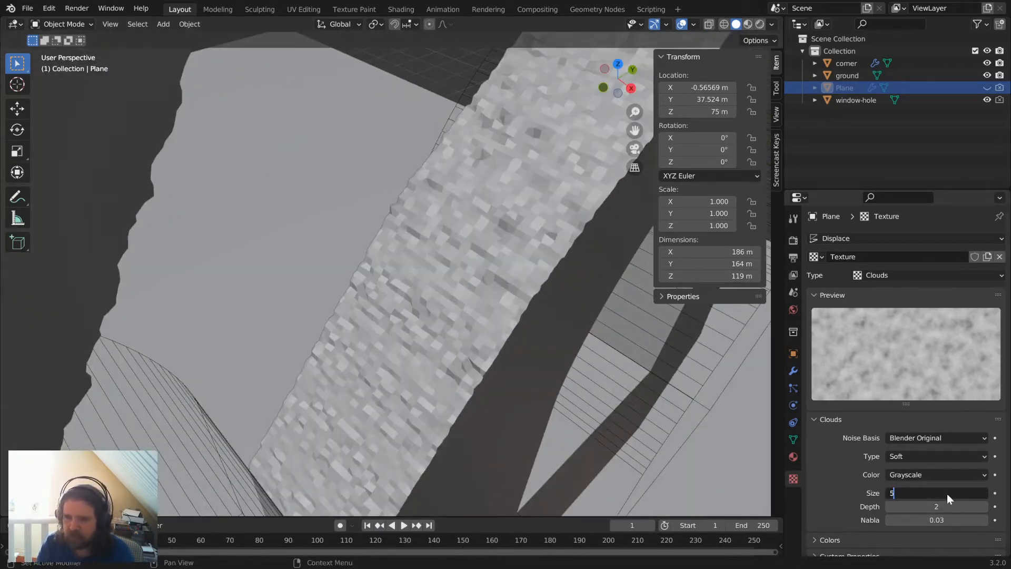
{"action": "key", "text": "Return"}
{"action": "middle_click_drag", "start_coordinate": [520, 287], "coordinate": [474, 305]}
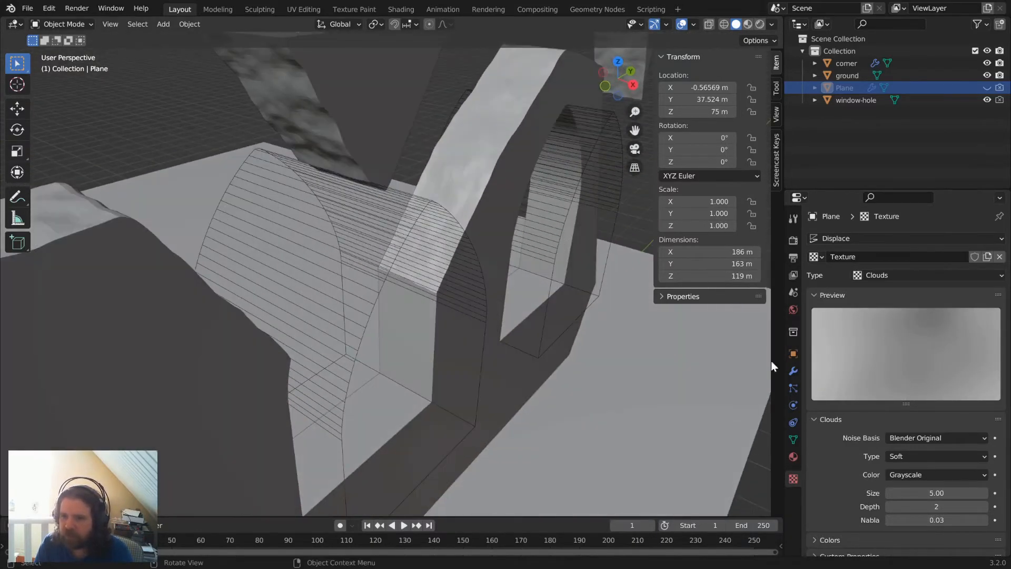
Increase the Clouds texture size to 10 and check the broken edge above the window.
{"action": "left_click", "coordinate": [941, 494]}
{"action": "type", "text": "10"}
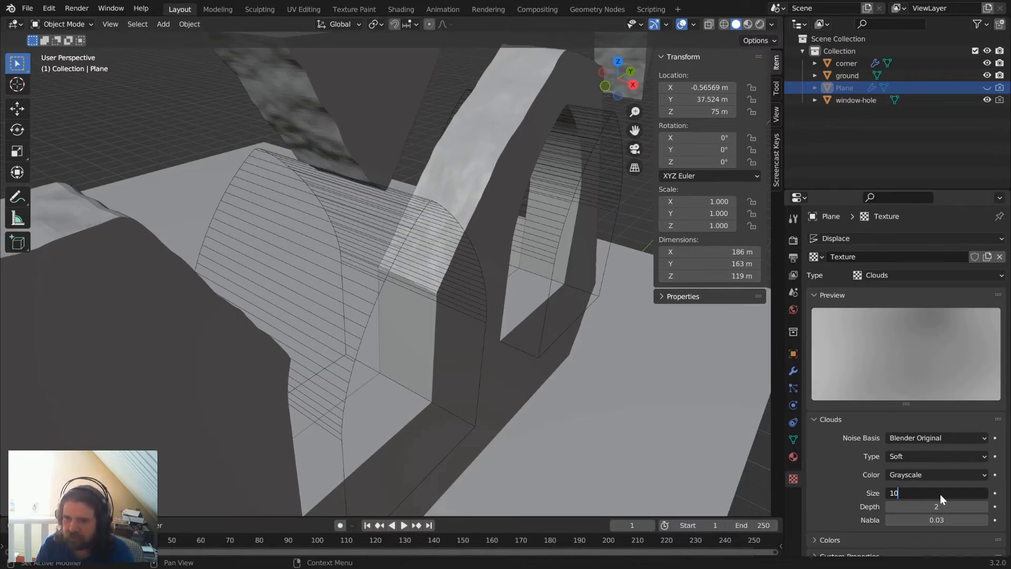
{"action": "key", "text": "Return"}
{"action": "scroll", "coordinate": [532, 163], "scroll_direction": "down", "scroll_amount": 5}
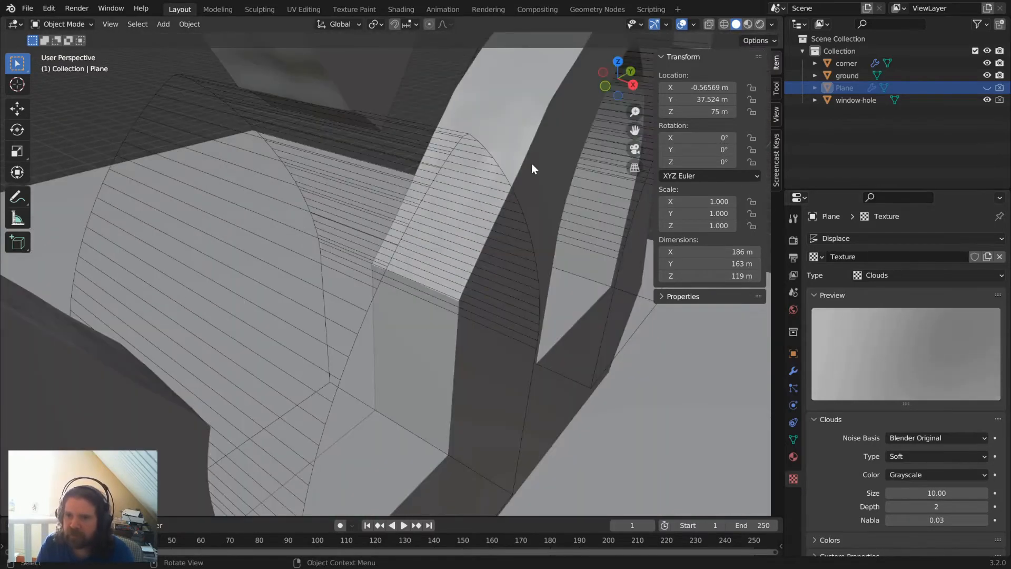
{"action": "middle_click_drag", "start_coordinate": [532, 164], "coordinate": [479, 176]}
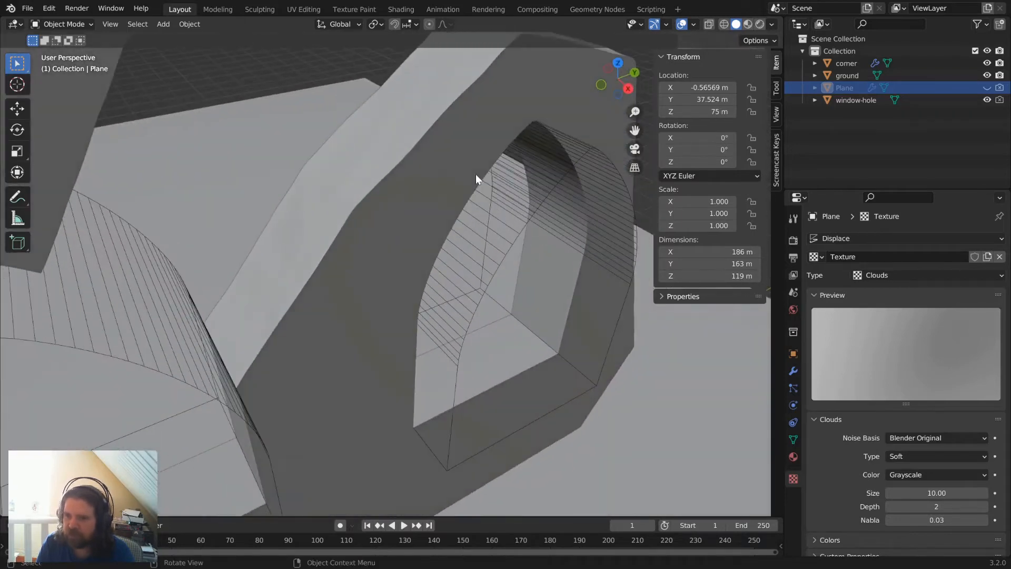
Set the Clouds texture depth to 5 and check the finer detail on the cut surface.
{"action": "left_click", "coordinate": [935, 506]}
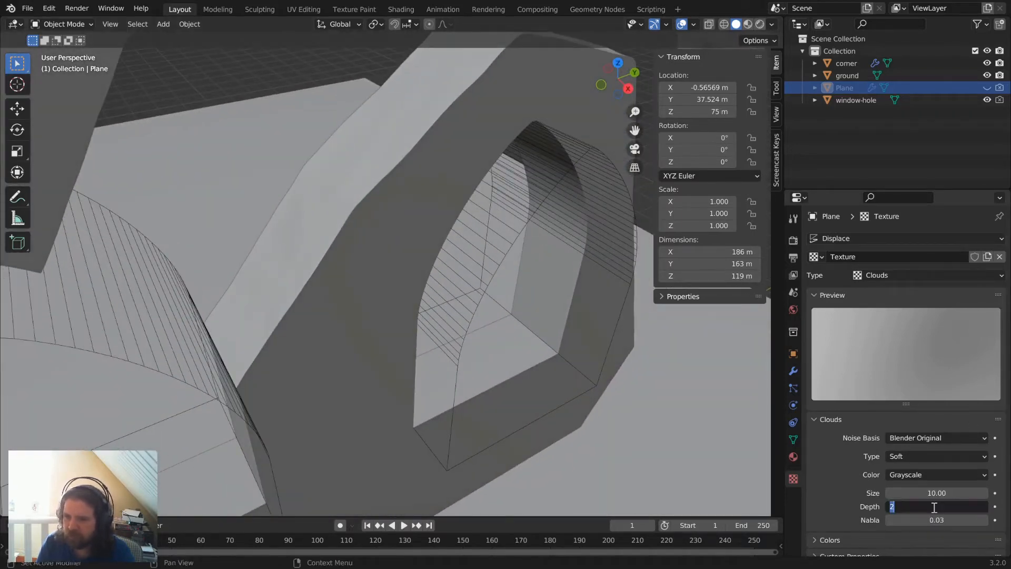
{"action": "type", "text": "5"}
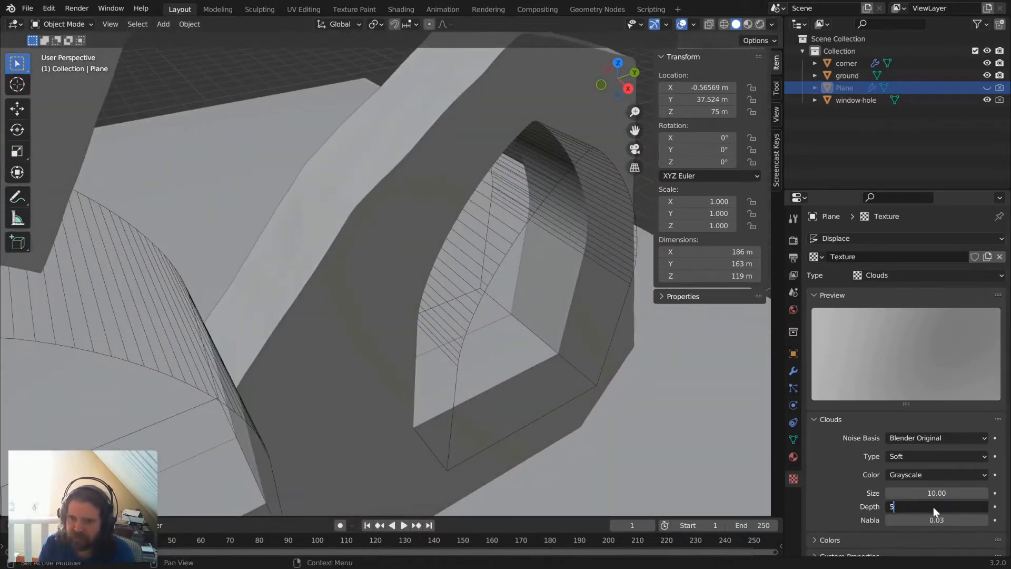
{"action": "key", "text": "Return"}
{"action": "scroll", "coordinate": [346, 185], "scroll_direction": "up", "scroll_amount": 5}
{"action": "scroll", "coordinate": [345, 185], "scroll_direction": "down", "scroll_amount": 3}
{"action": "mouse_move", "coordinate": [346, 185]}
{"action": "middle_mouse_down"}
{"action": "mouse_move", "coordinate": [369, 194]}
{"action": "mouse_move", "coordinate": [355, 200]}
{"action": "middle_mouse_up"}
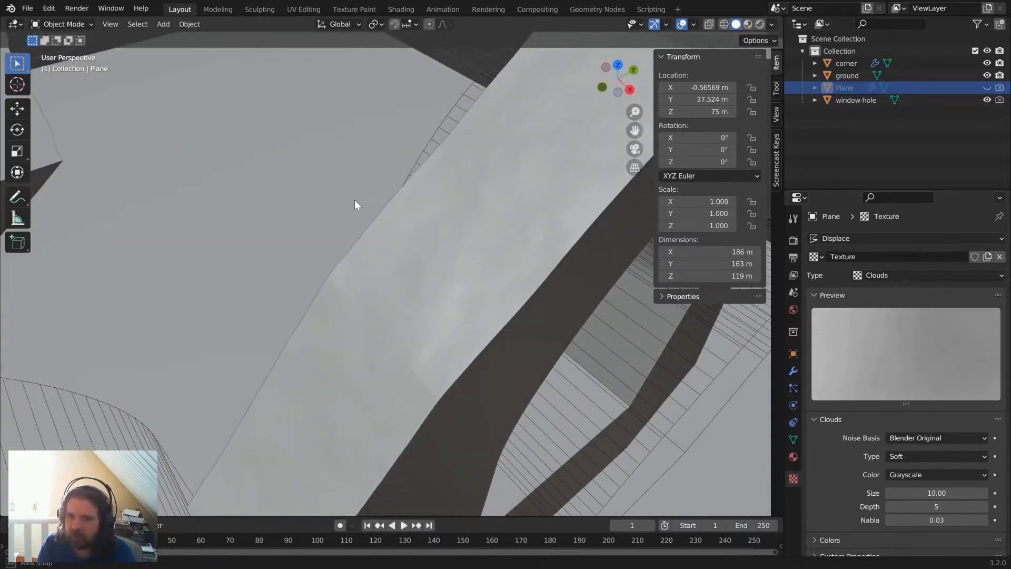
Set the Displace modifier's strength to 2 and inspect the broken edges on both walls.
{"action": "left_click", "coordinate": [793, 370]}
{"action": "left_click", "coordinate": [936, 335]}
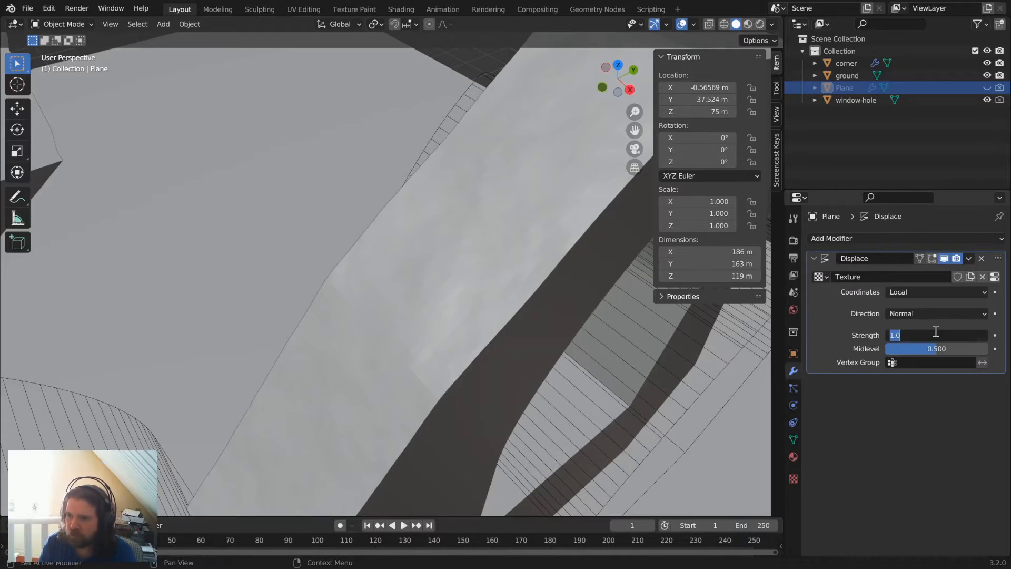
{"action": "type", "text": "2"}
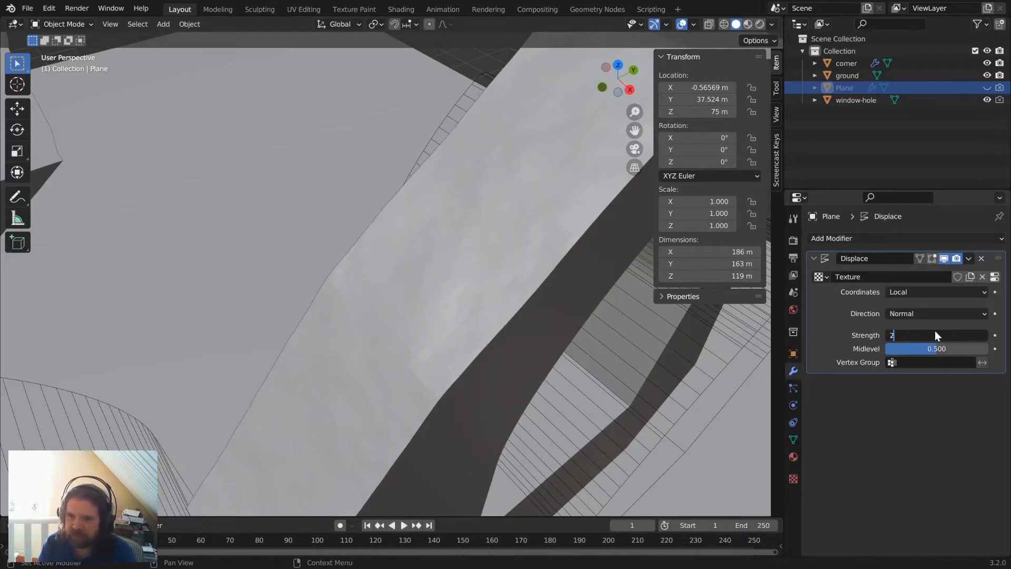
{"action": "key", "text": "Return"}
{"action": "middle_click_drag", "start_coordinate": [470, 203], "coordinate": [496, 249]}
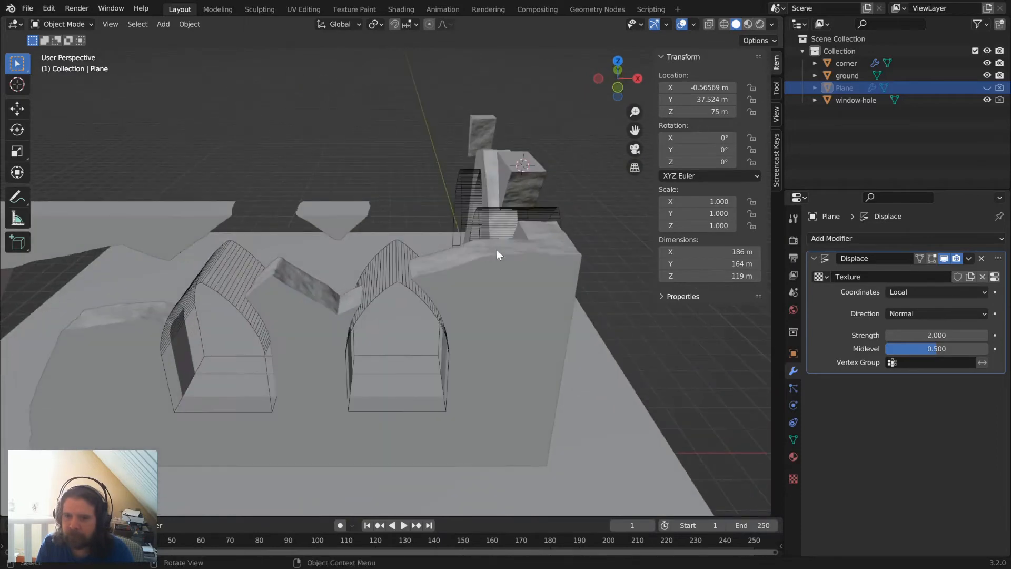
{"action": "scroll", "coordinate": [330, 308], "scroll_direction": "up", "scroll_amount": 5}
{"action": "middle_click_drag", "start_coordinate": [331, 308], "coordinate": [352, 264]}
Set the Displace modifier's strength to 5 and inspect the broken edges of the wall.
{"action": "left_click", "coordinate": [938, 334]}
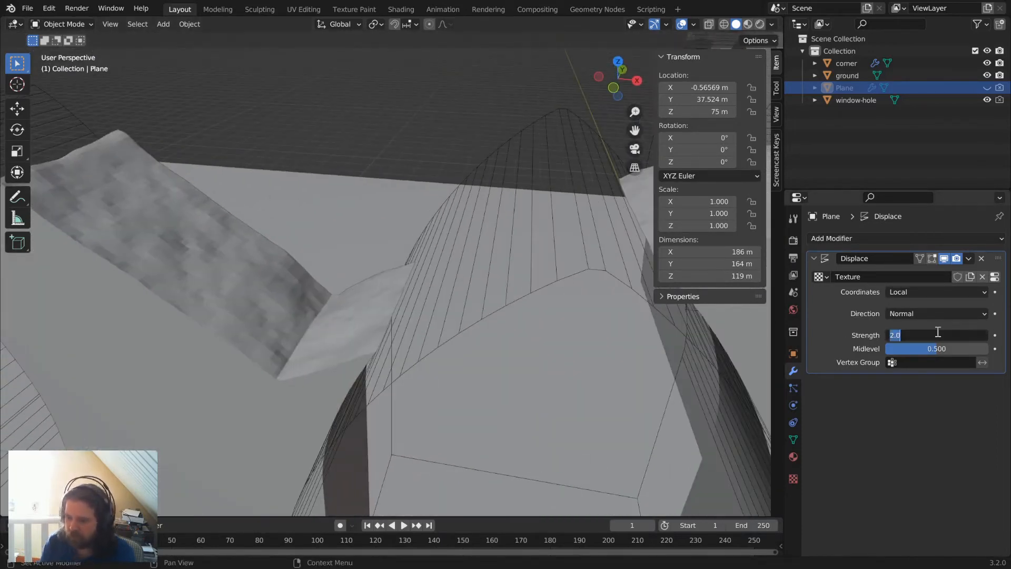
{"action": "type", "text": "5"}
{"action": "key", "text": "Return"}
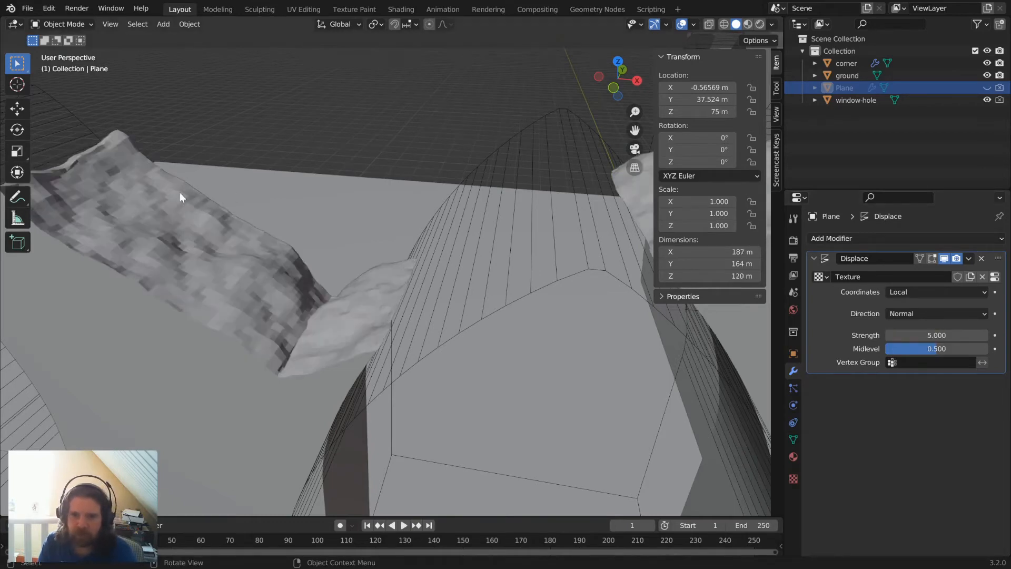
{"action": "middle_click_drag", "start_coordinate": [179, 191], "coordinate": [456, 240]}
{"action": "scroll", "coordinate": [458, 240], "scroll_direction": "up", "scroll_amount": 5}
{"action": "scroll", "coordinate": [442, 236], "scroll_direction": "down", "scroll_amount": 5}
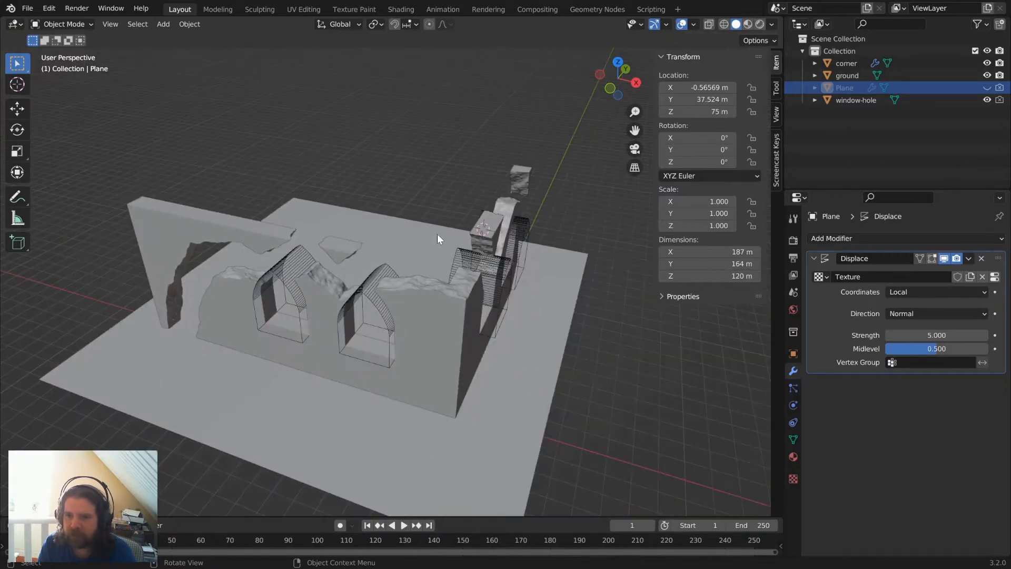
Increase the Displace modifier's strength to 8 and inspect the roughness of the cut edges around the windows.
{"action": "left_click", "coordinate": [939, 336]}
{"action": "type", "text": "8"}
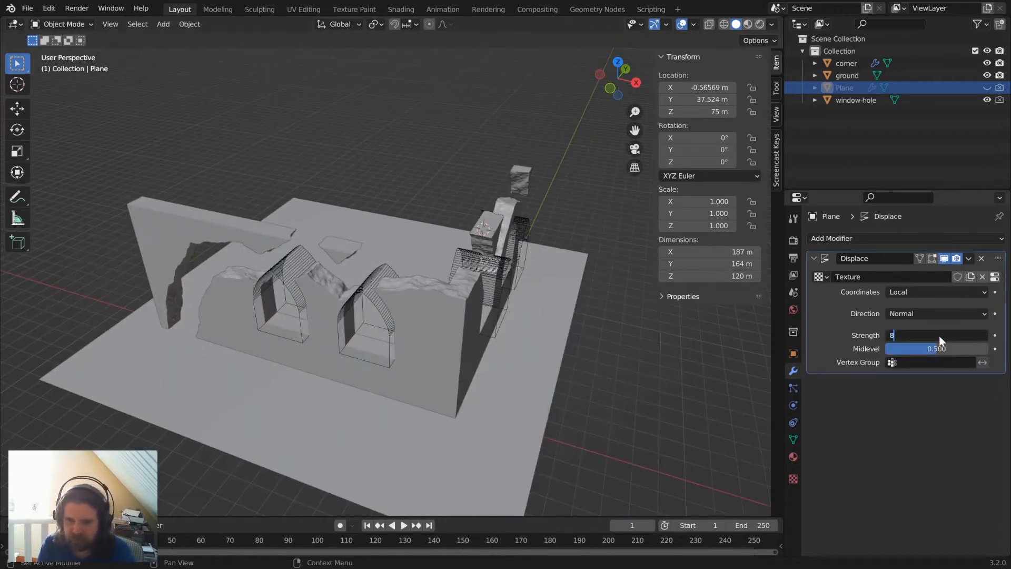
{"action": "key", "text": "Return"}
{"action": "scroll", "coordinate": [426, 297], "scroll_direction": "up", "scroll_amount": 8}
{"action": "middle_click_drag", "start_coordinate": [425, 297], "coordinate": [445, 314]}
{"action": "scroll", "coordinate": [402, 274], "scroll_direction": "down", "scroll_amount": 5}
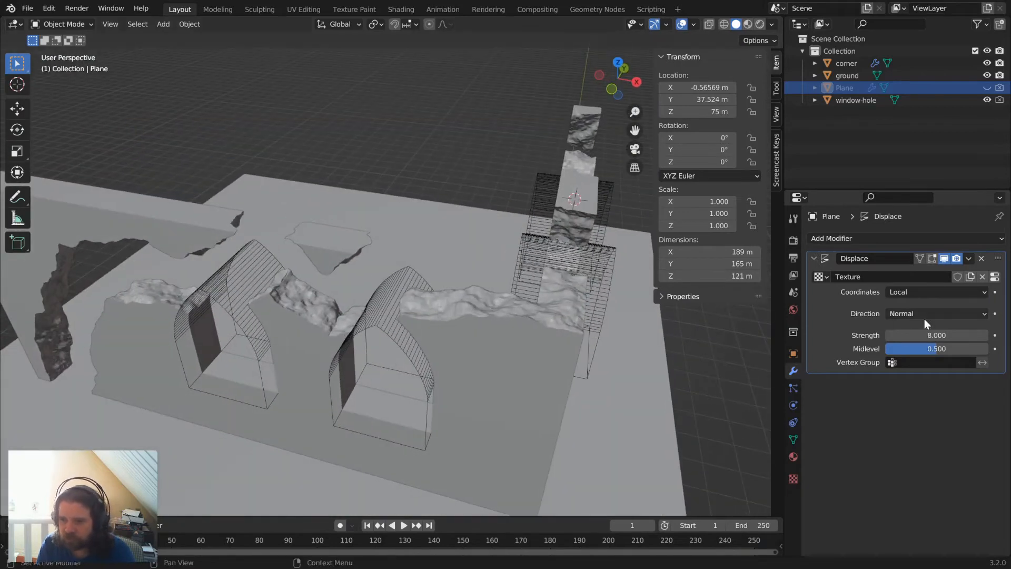
Set the Clouds texture size to 5 and check the effect on both walls.
{"action": "left_click", "coordinate": [994, 276]}
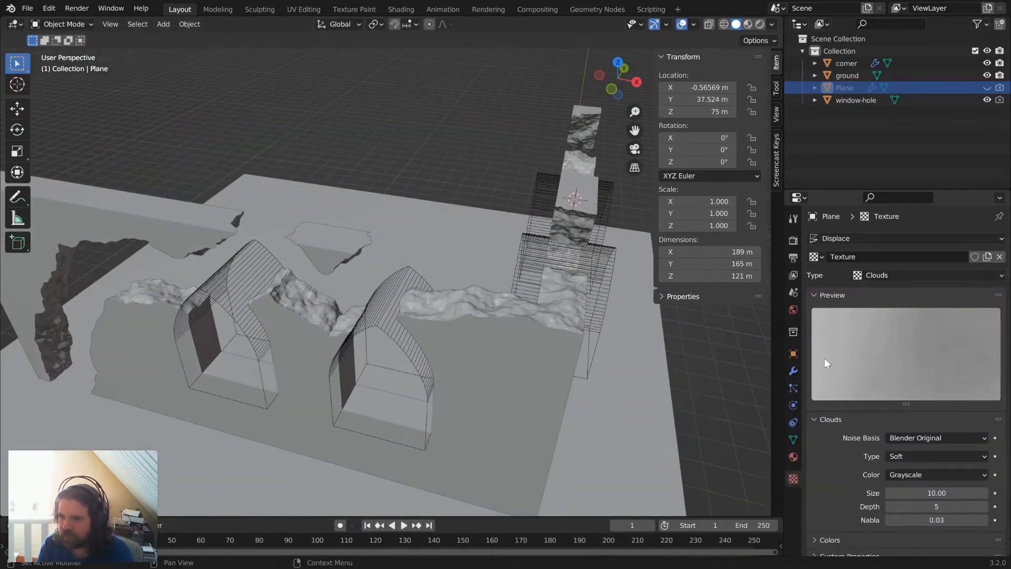
{"action": "left_click", "coordinate": [944, 492]}
{"action": "type", "text": "5"}
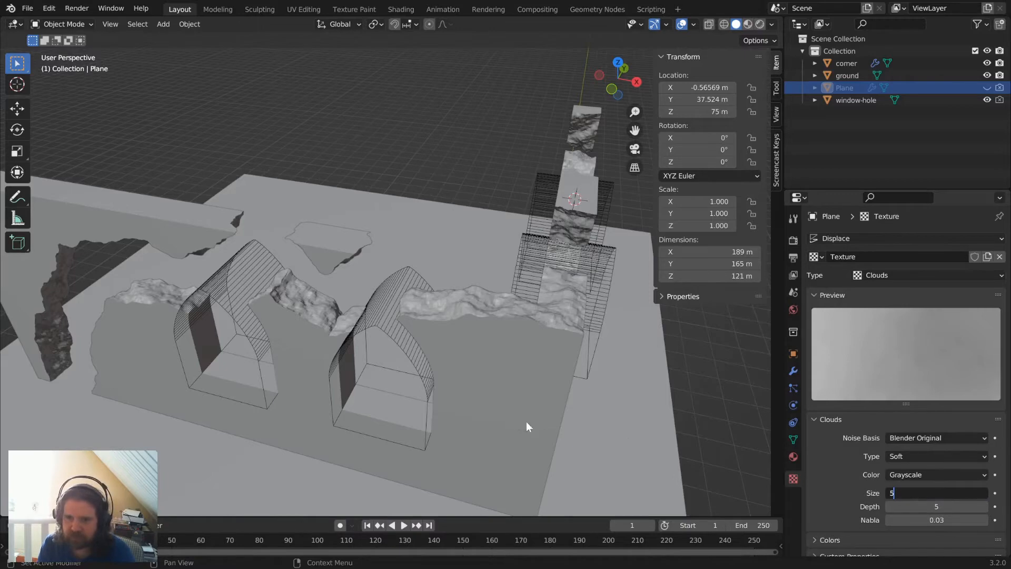
{"action": "key", "text": "Return"}
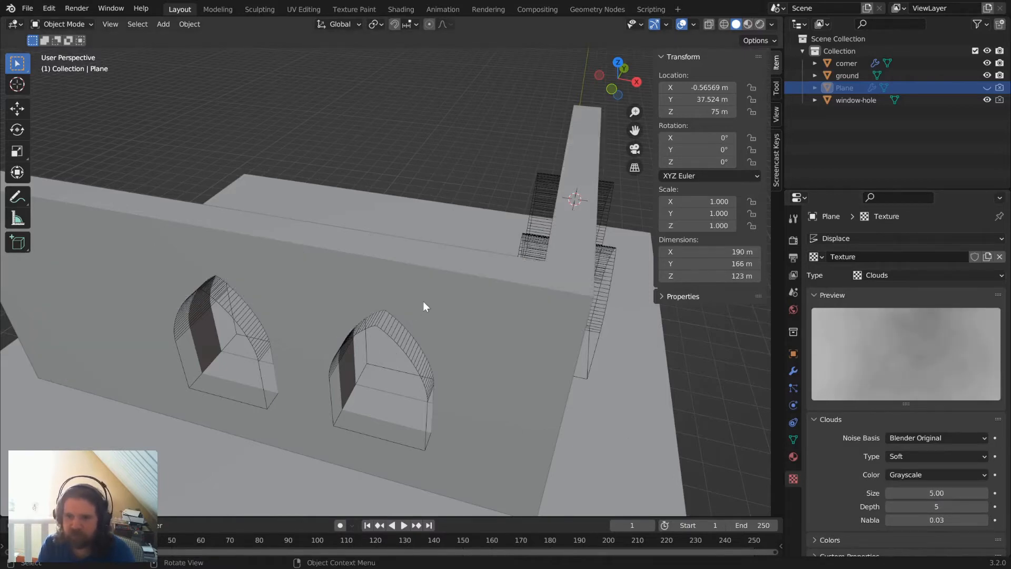
{"action": "middle_click_drag", "start_coordinate": [513, 290], "coordinate": [470, 273]}
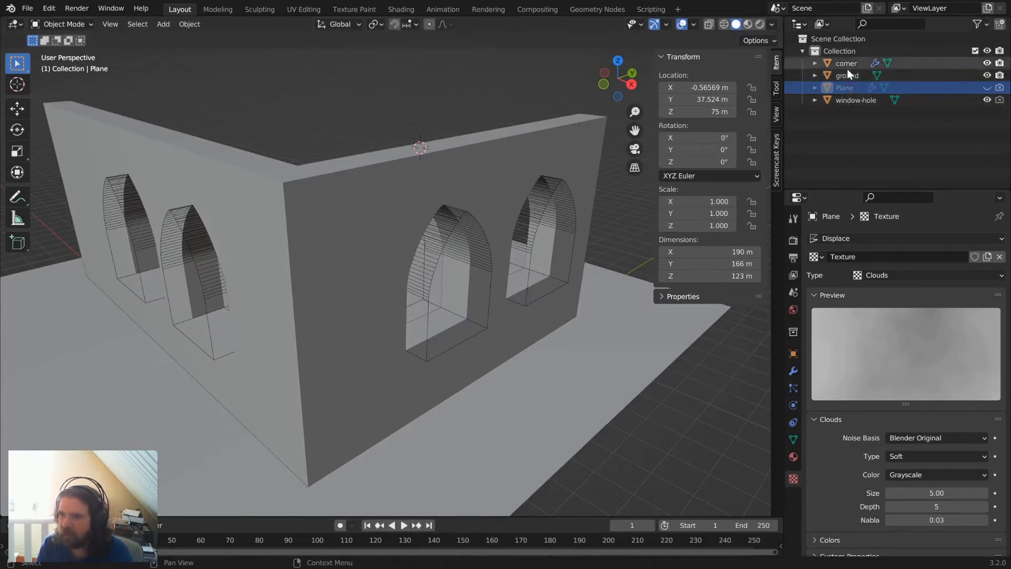
Unhide the Plane cutter and inspect its displaced surface over the walls.
{"action": "left_click", "coordinate": [987, 87]}
{"action": "mouse_move", "coordinate": [378, 122]}
{"action": "middle_mouse_down"}
{"action": "mouse_move", "coordinate": [478, 172]}
{"action": "mouse_move", "coordinate": [412, 174]}
{"action": "mouse_move", "coordinate": [399, 121]}
{"action": "mouse_move", "coordinate": [430, 173]}
{"action": "mouse_move", "coordinate": [459, 175]}
{"action": "middle_mouse_up"}
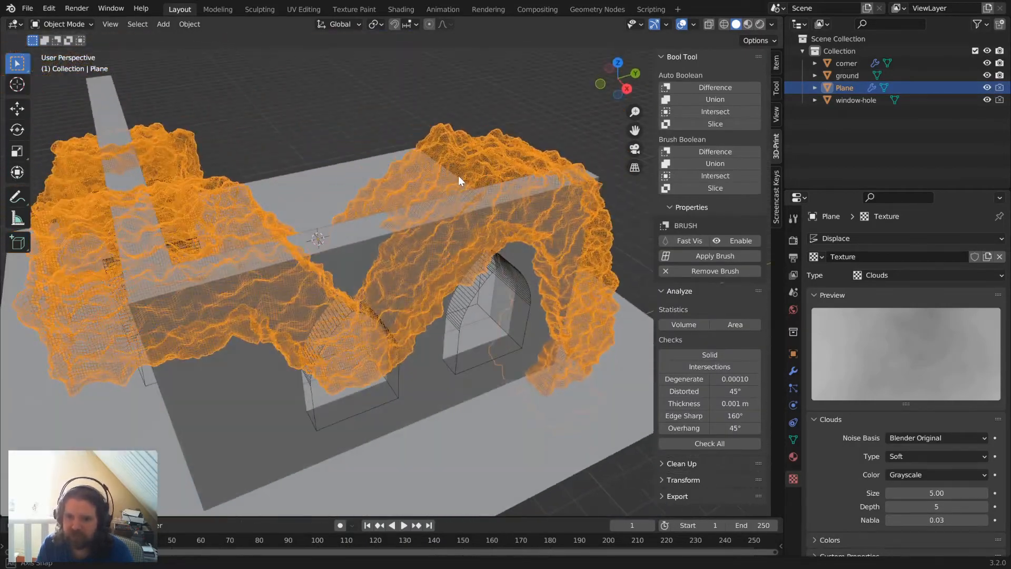
{"action": "scroll", "coordinate": [429, 205], "scroll_direction": "up", "scroll_amount": 5}
{"action": "scroll", "coordinate": [428, 201], "scroll_direction": "down", "scroll_amount": 10}
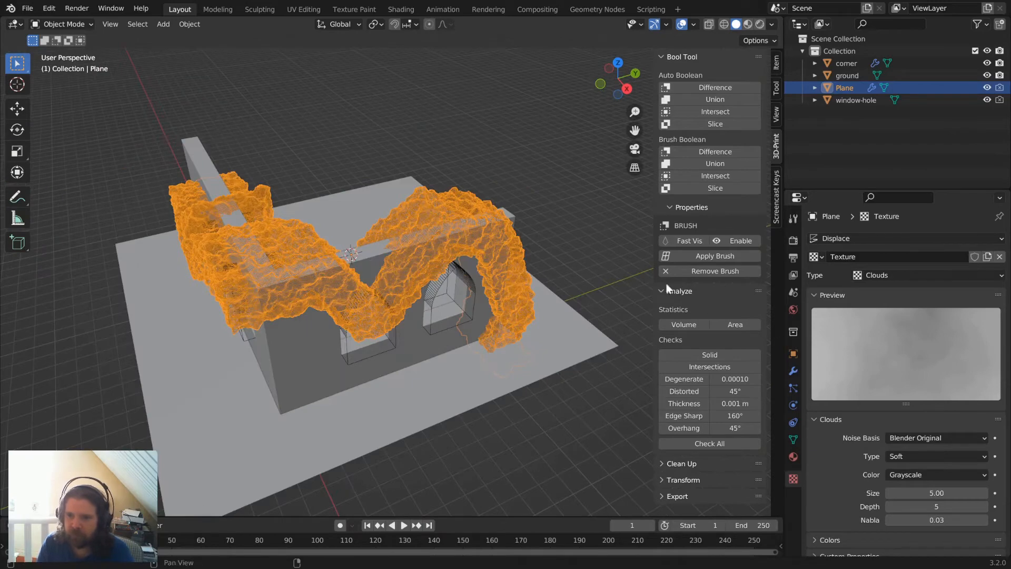
Apply the Displace modifier to the cutter and check its mesh for intersecting faces in Edit Mode.
{"action": "left_click", "coordinate": [792, 371]}
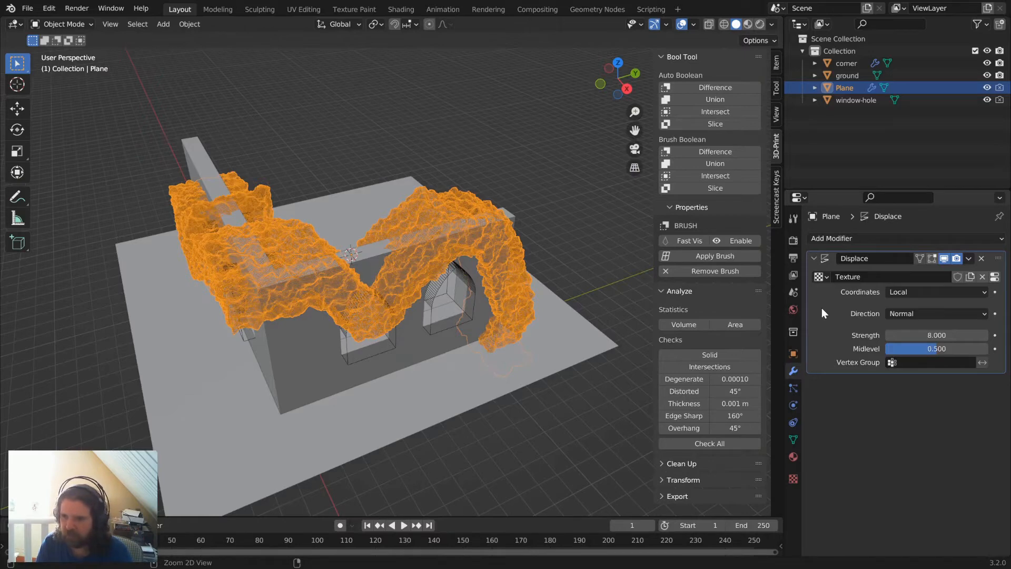
{"action": "key", "text": "ctrl+a"}
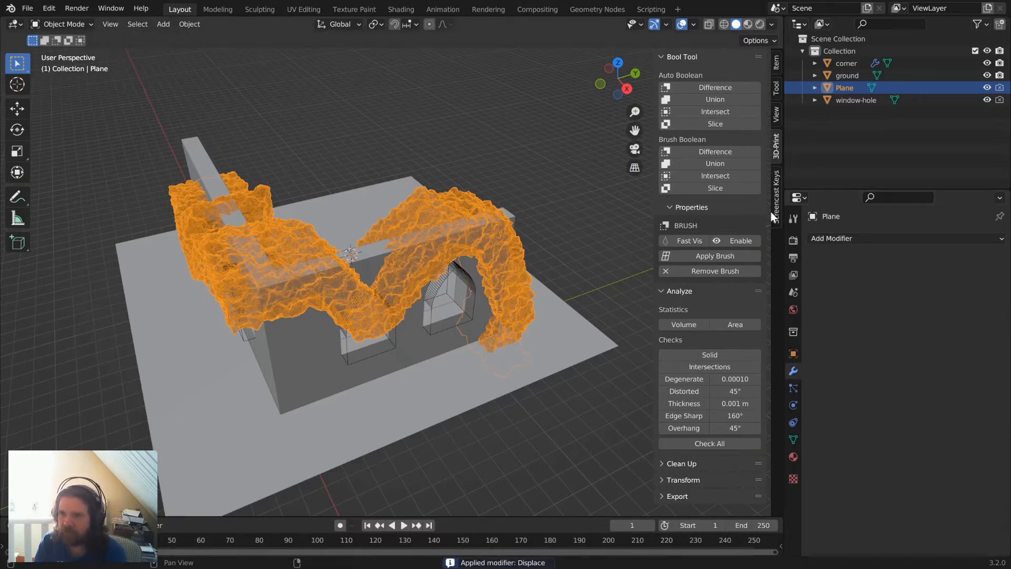
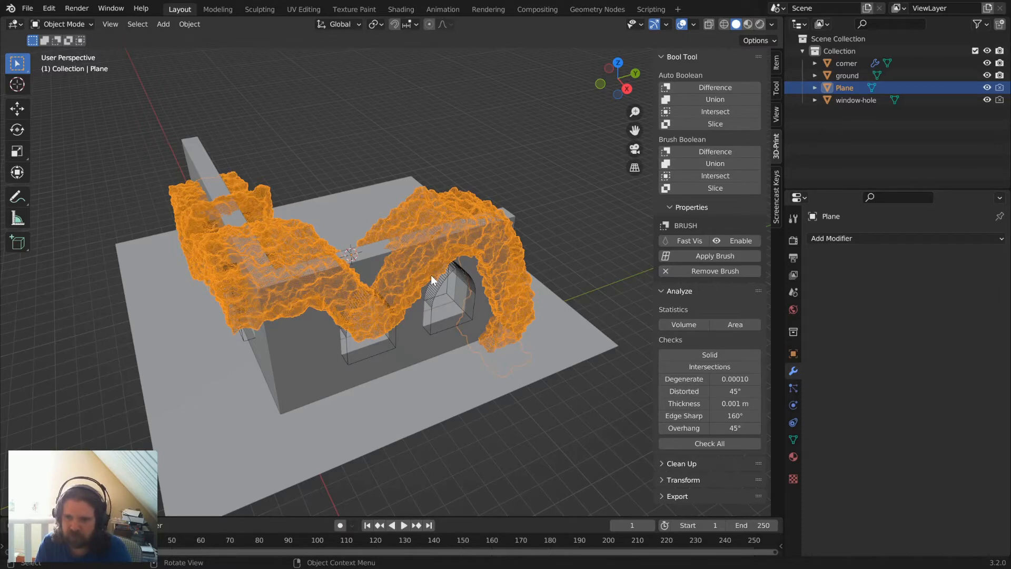
{"action": "key", "text": "Tab"}
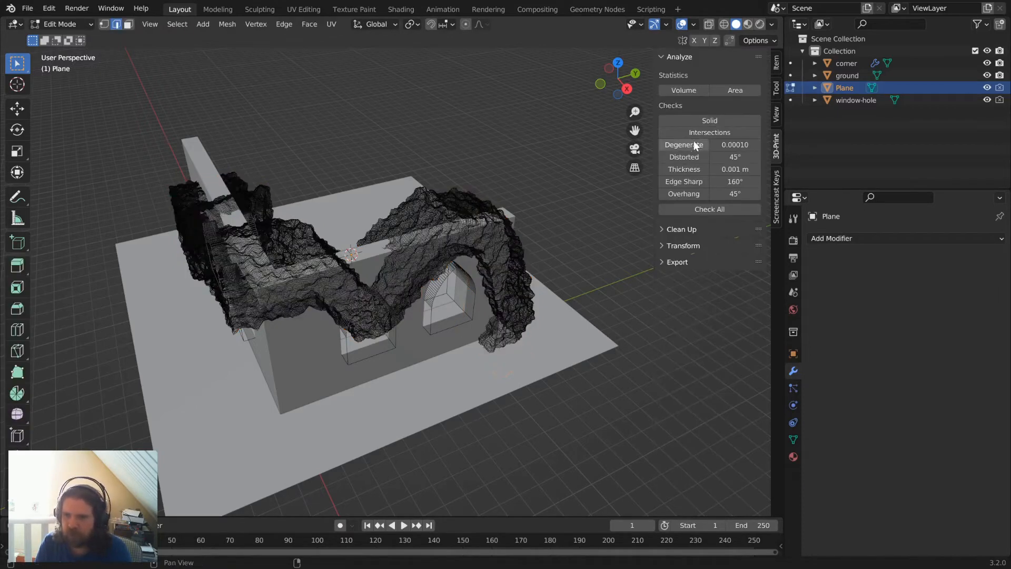
{"action": "left_click", "coordinate": [712, 133]}
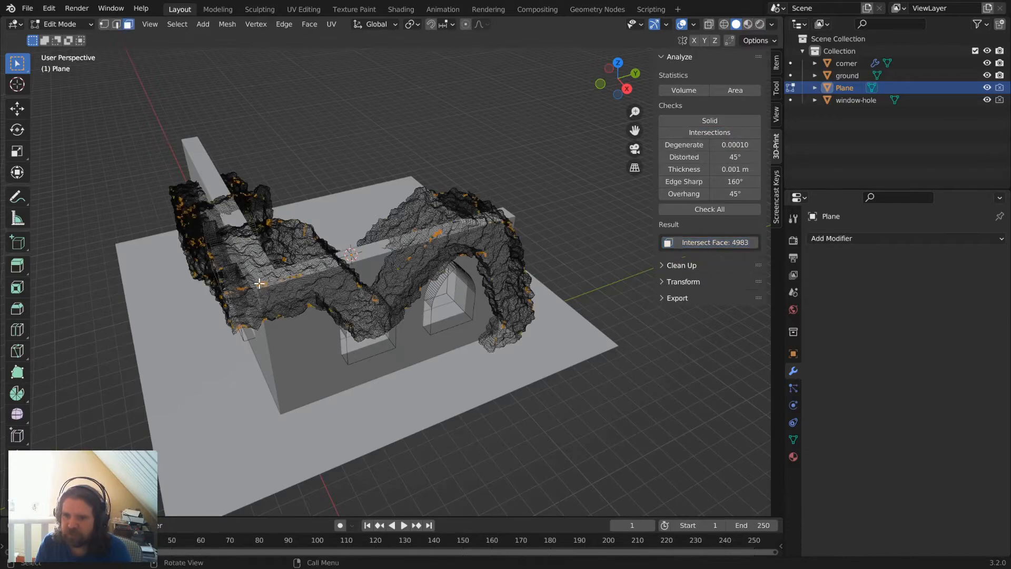
Examine the flagged intersecting faces up close on the cutter's surface.
{"action": "middle_click_drag", "start_coordinate": [276, 284], "coordinate": [404, 277]}
{"action": "scroll", "coordinate": [416, 265], "scroll_direction": "up", "scroll_amount": 6}
{"action": "scroll", "coordinate": [410, 274], "scroll_direction": "up", "scroll_amount": 1}
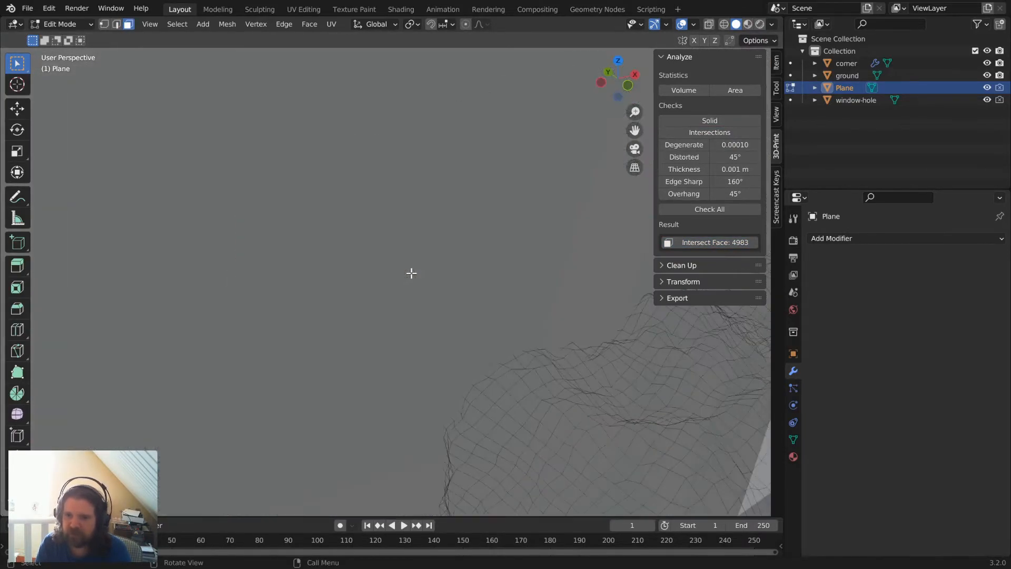
{"action": "scroll", "coordinate": [411, 273], "scroll_direction": "down", "scroll_amount": 1}
{"action": "left_click", "coordinate": [418, 250]}
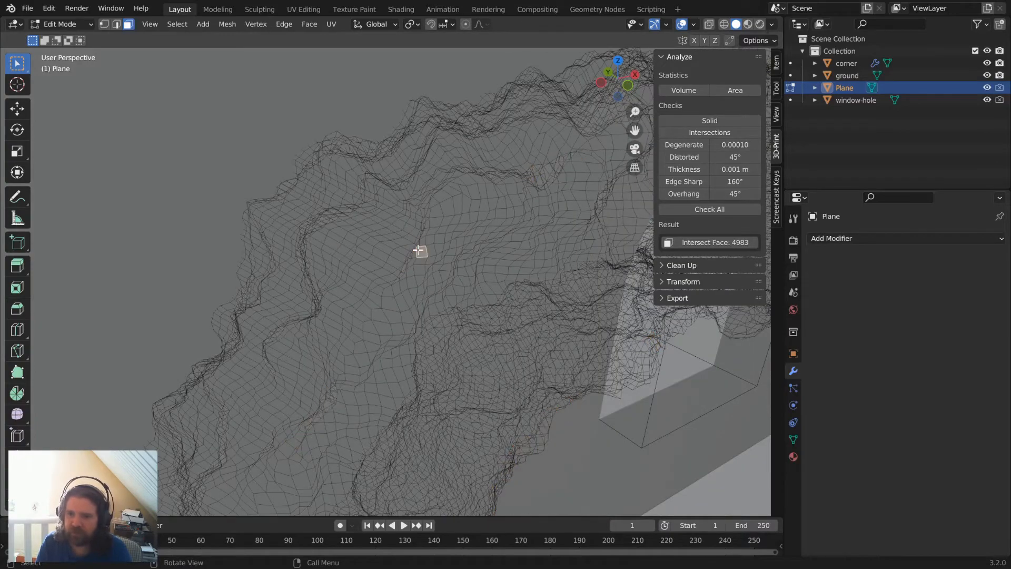
{"action": "scroll", "coordinate": [418, 250], "scroll_direction": "up", "scroll_amount": 8}
{"action": "scroll", "coordinate": [411, 243], "scroll_direction": "down", "scroll_amount": 4}
{"action": "middle_click_drag", "start_coordinate": [406, 235], "coordinate": [469, 247]}
Reselect the reported intersecting faces, then frame a single face beside a fold and examine the surrounding mesh.
{"action": "left_click", "coordinate": [722, 245]}
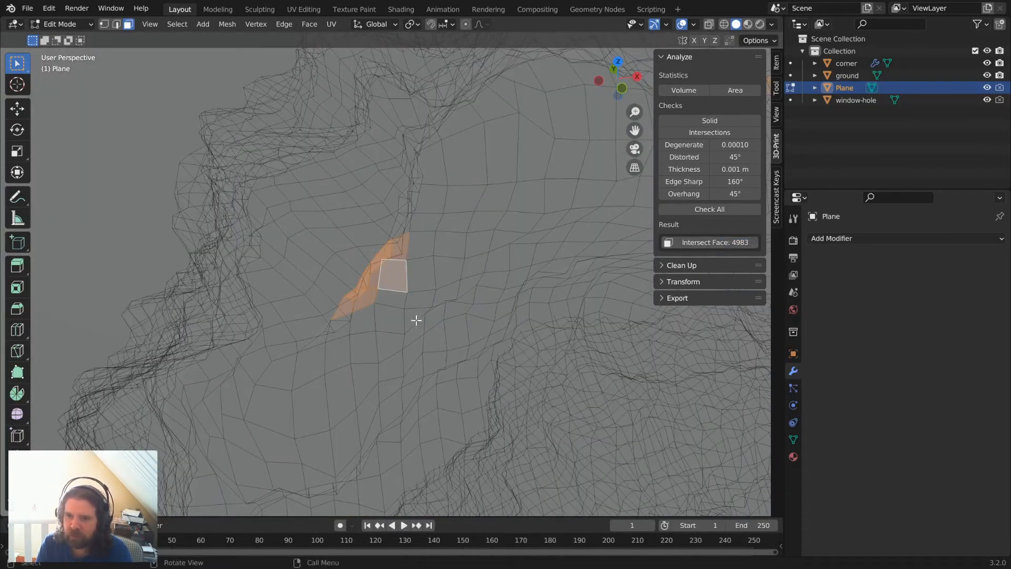
{"action": "middle_click_drag", "start_coordinate": [394, 317], "coordinate": [674, 456], "text": "shift"}
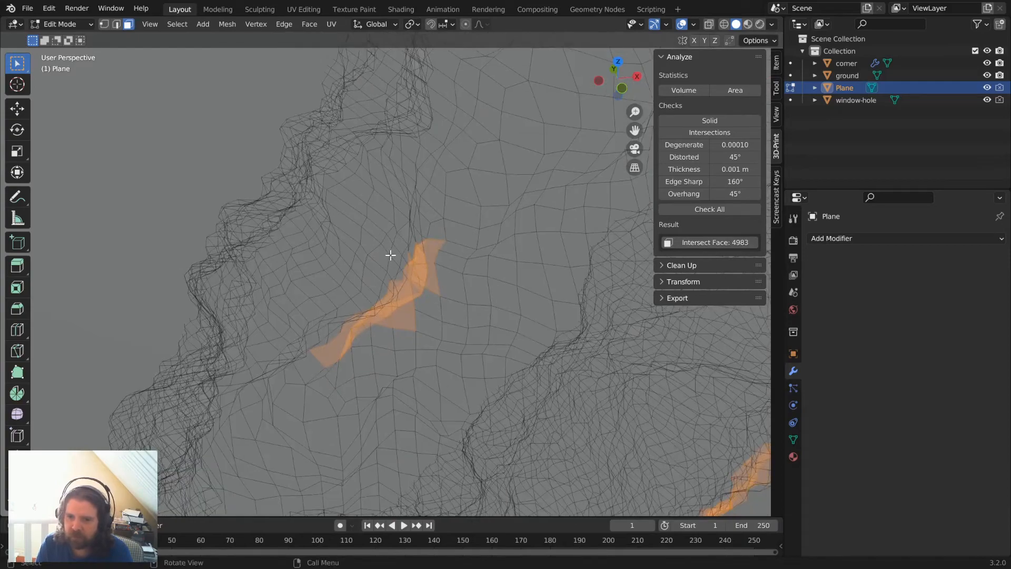
{"action": "left_click", "coordinate": [407, 289]}
{"action": "key", "text": "KP_Decimal"}
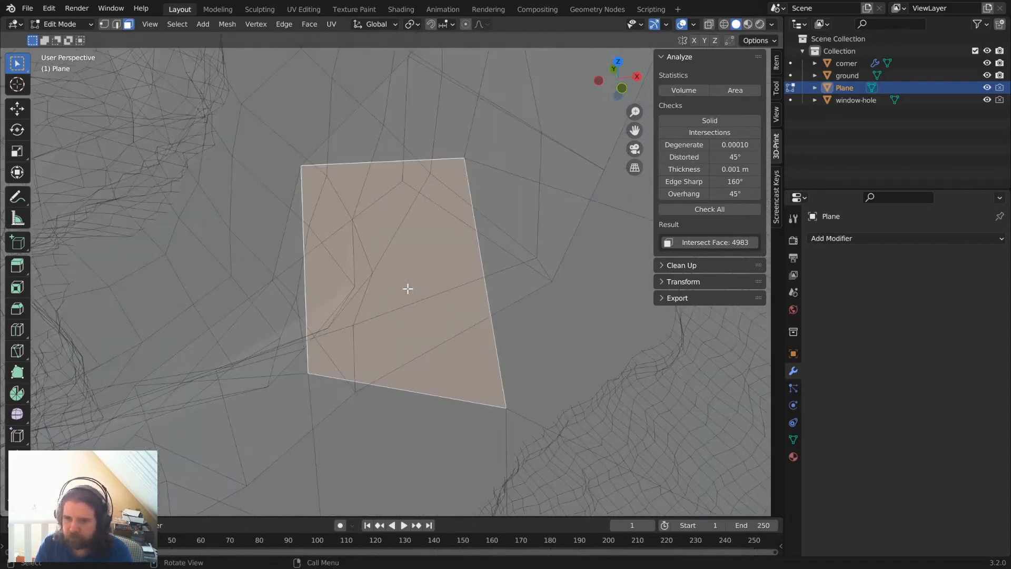
{"action": "middle_click_drag", "start_coordinate": [407, 289], "coordinate": [449, 217]}
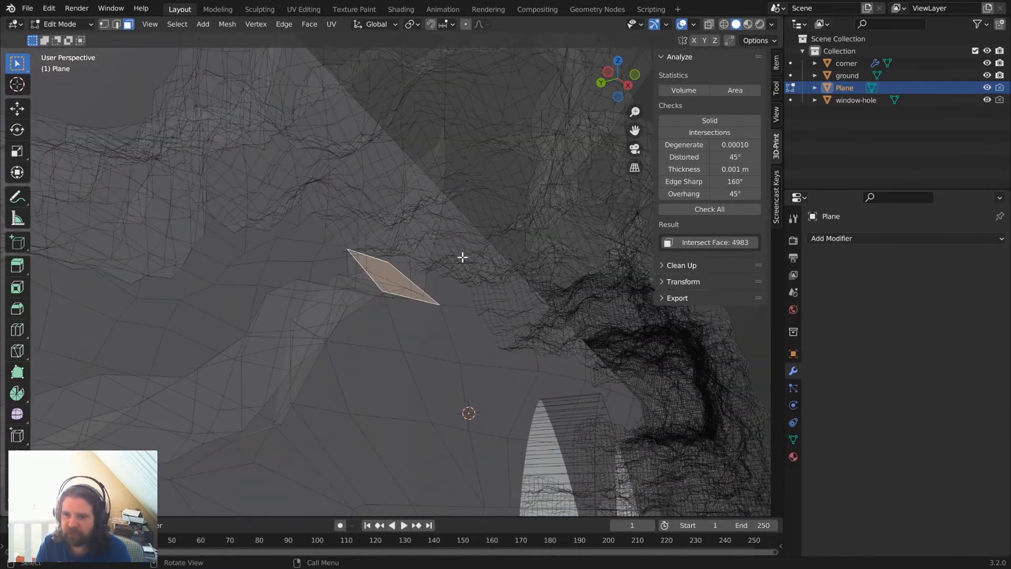
{"action": "middle_click_drag", "start_coordinate": [463, 257], "coordinate": [491, 303]}
{"action": "scroll", "coordinate": [444, 289], "scroll_direction": "down", "scroll_amount": 2}
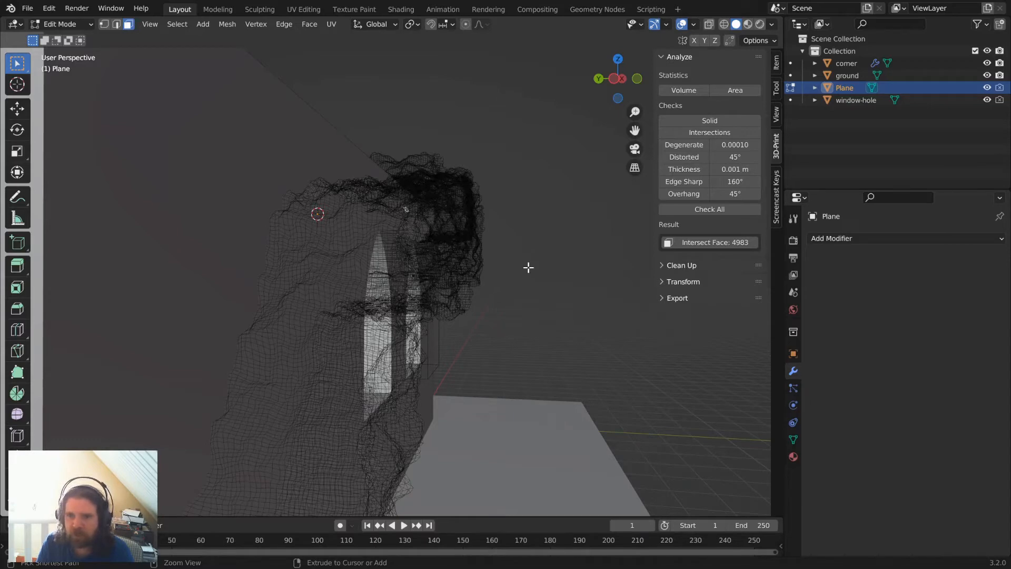
Reselect all reported intersecting faces and examine where they lie along the cutter's edges.
{"action": "key", "text": "2"}
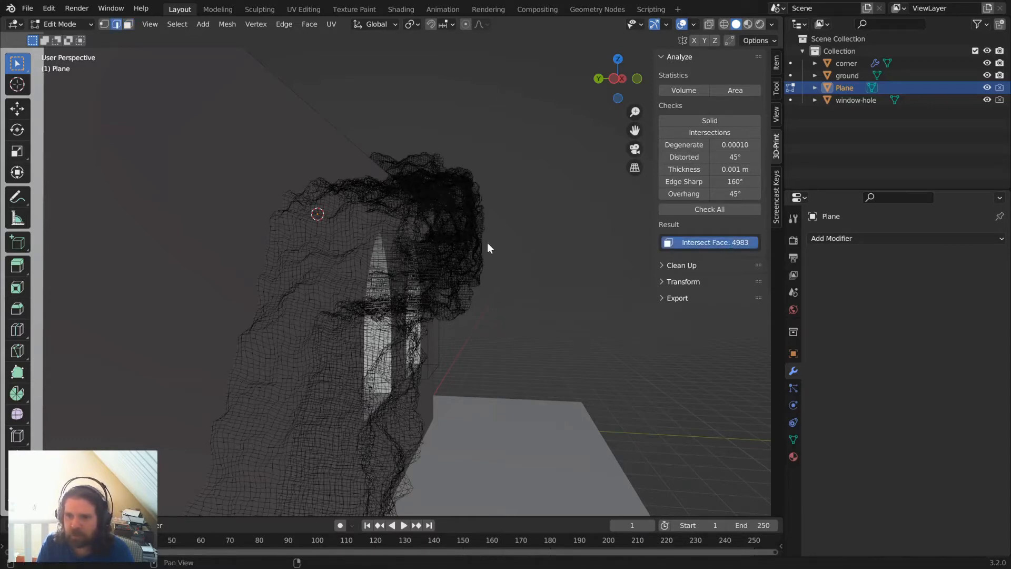
{"action": "scroll", "coordinate": [519, 212], "scroll_direction": "down", "scroll_amount": 3}
{"action": "middle_click_drag", "start_coordinate": [520, 212], "coordinate": [436, 242]}
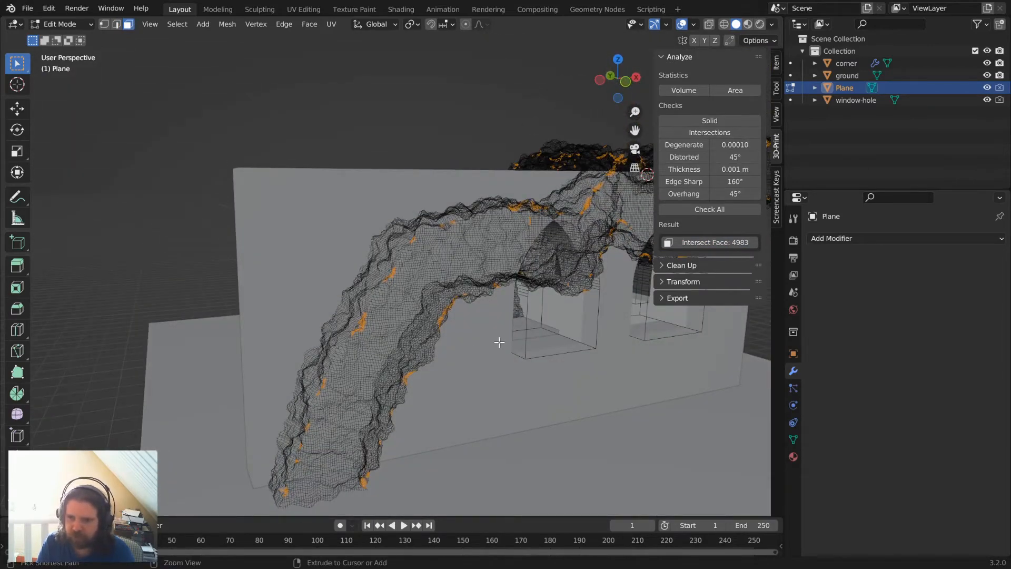
Undo applying the Displace modifier, then add a Smooth modifier to the cutter and place it before Displace.
{"action": "key", "text": "ctrl+z"}
{"action": "key", "text": "ctrl+z"}
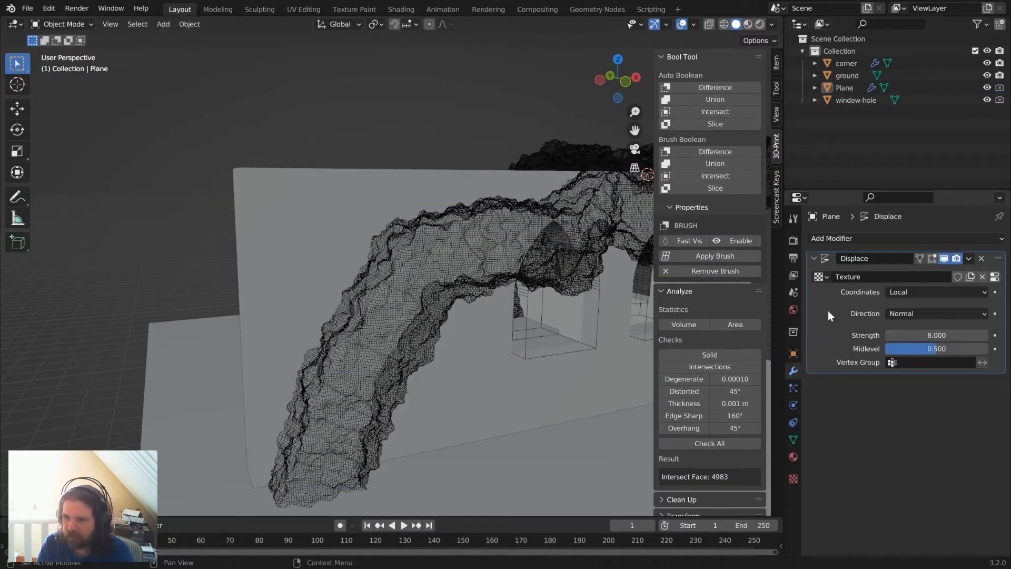
{"action": "left_click", "coordinate": [835, 239]}
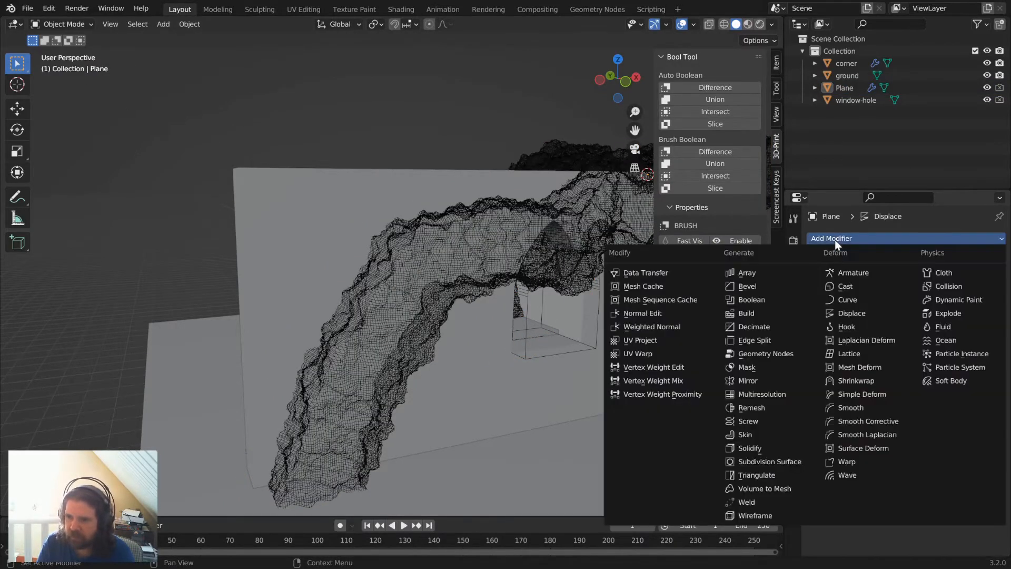
{"action": "left_click", "coordinate": [862, 406]}
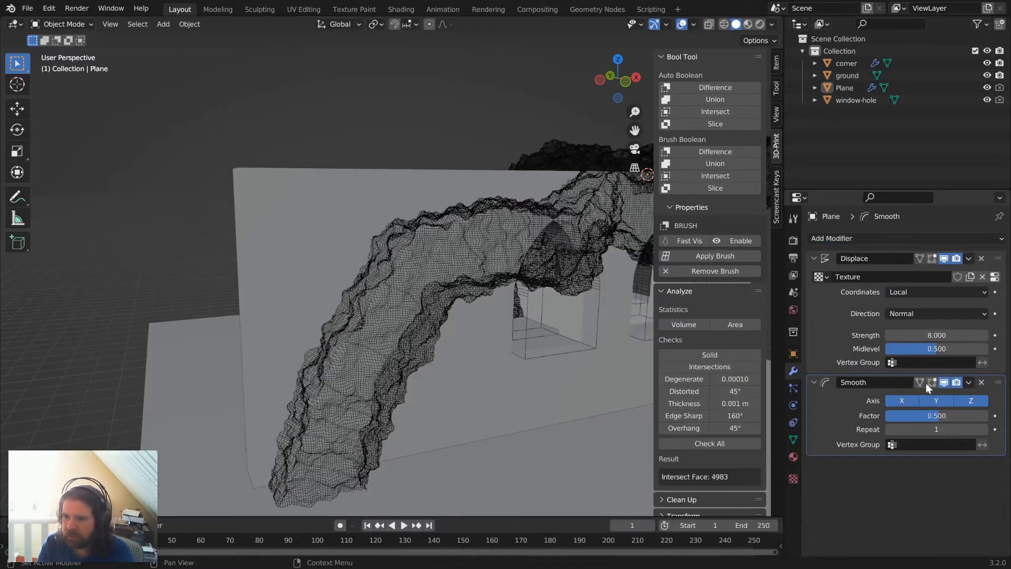
{"action": "left_click_drag", "start_coordinate": [997, 383], "coordinate": [988, 243]}
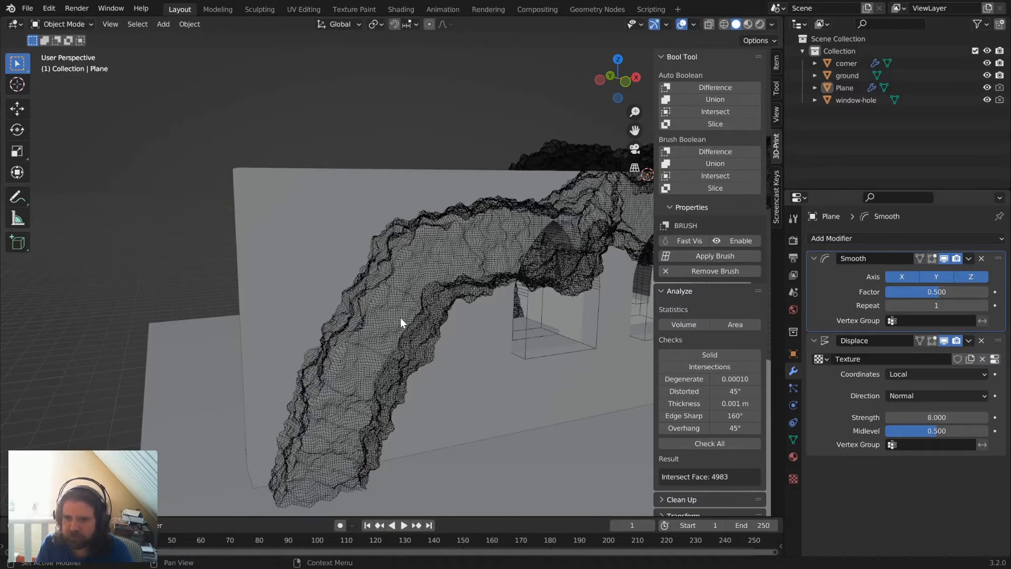
Turn off the Displace modifier's viewport display, set the Smooth modifier's repeat to 50 and inspect the cutter's corners.
{"action": "scroll", "coordinate": [368, 311], "scroll_direction": "up", "scroll_amount": 5}
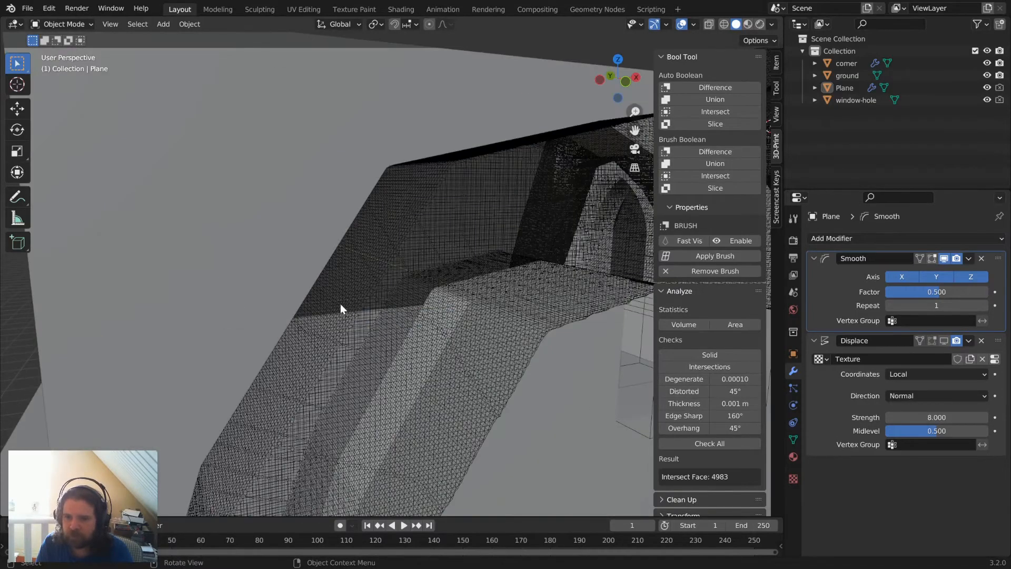
{"action": "middle_click_drag", "start_coordinate": [341, 303], "coordinate": [449, 206]}
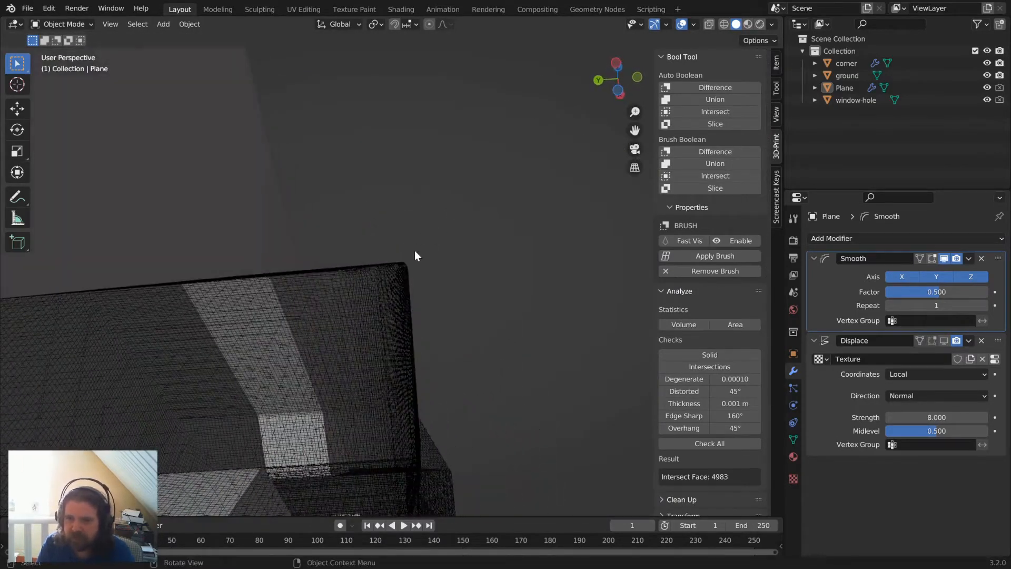
{"action": "left_click", "coordinate": [948, 306]}
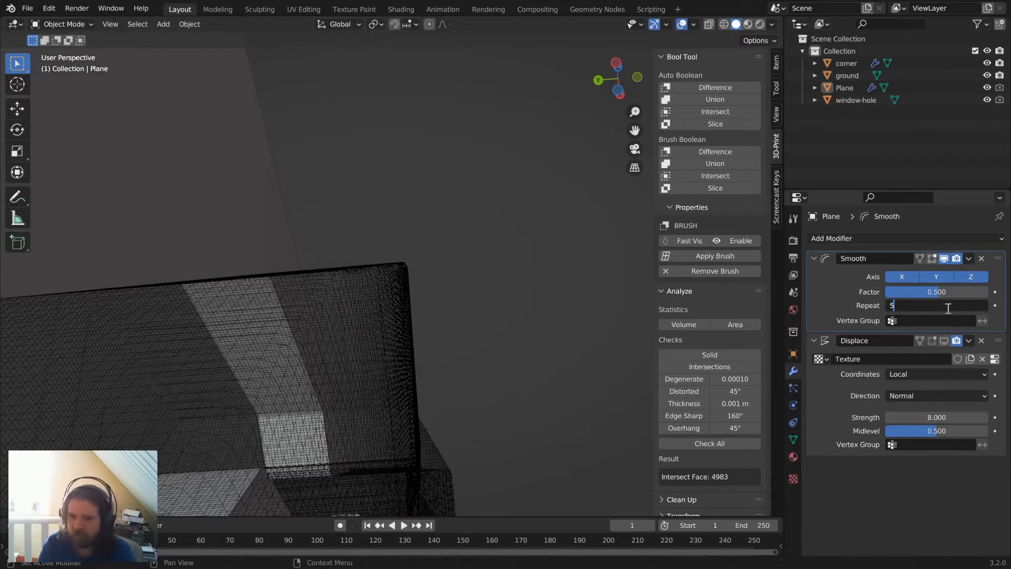
{"action": "type", "text": "50"}
{"action": "key", "text": "Return"}
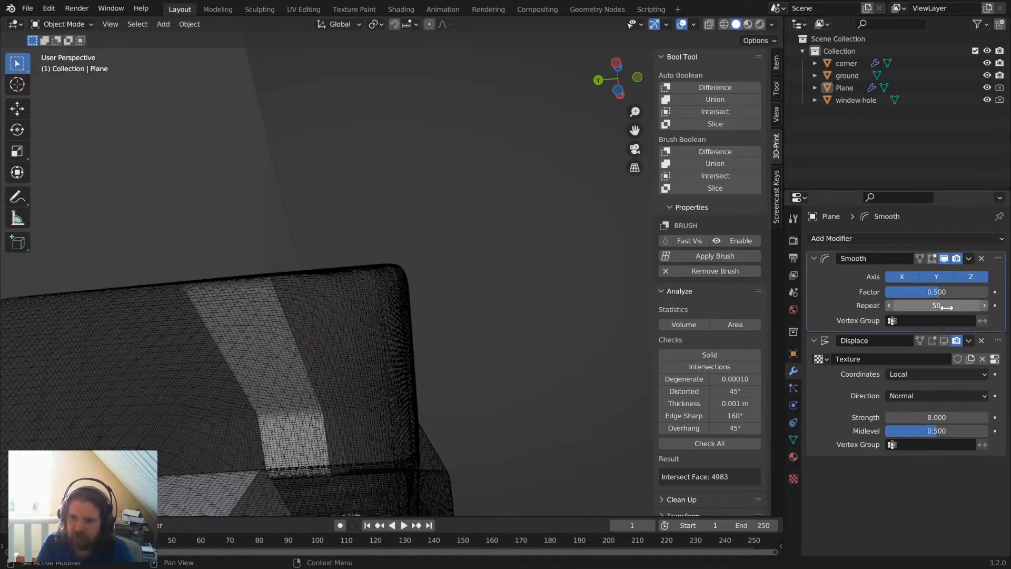
{"action": "middle_click_drag", "start_coordinate": [397, 294], "coordinate": [418, 300]}
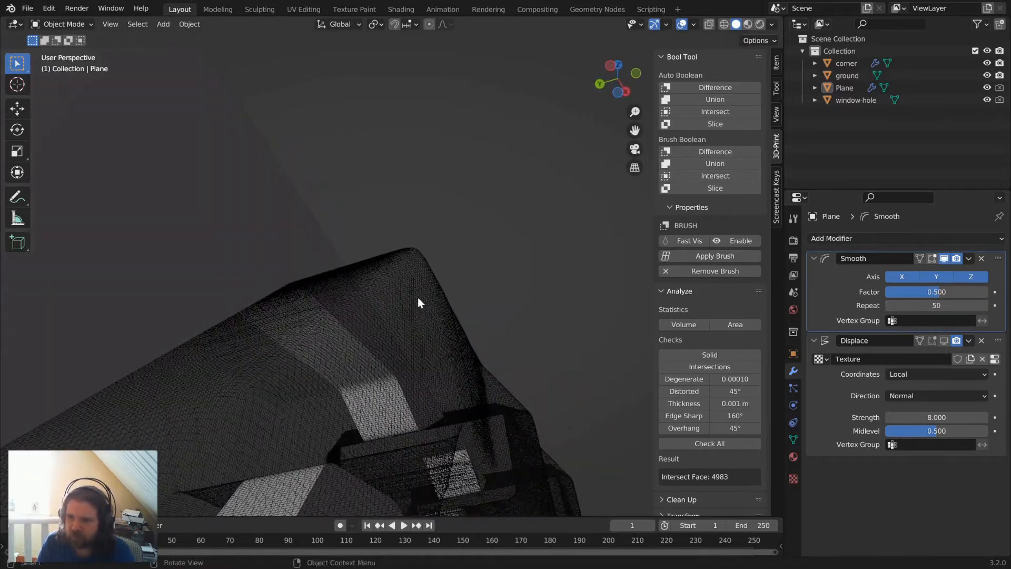
Set the cutter's Smooth modifier repeat to 100 and inspect the softened corners.
{"action": "left_click", "coordinate": [940, 305]}
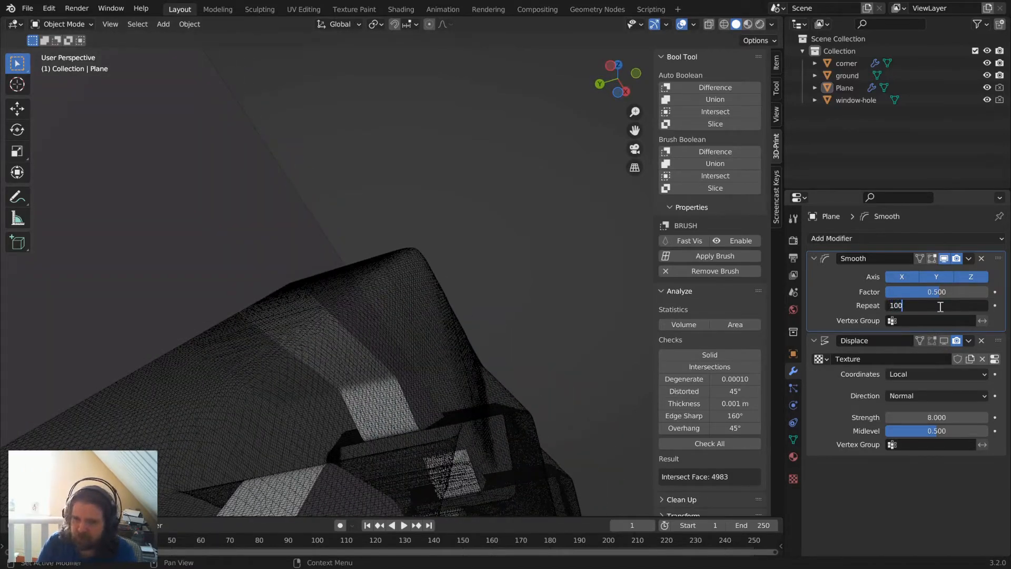
{"action": "type", "text": "100"}
{"action": "key", "text": "Return"}
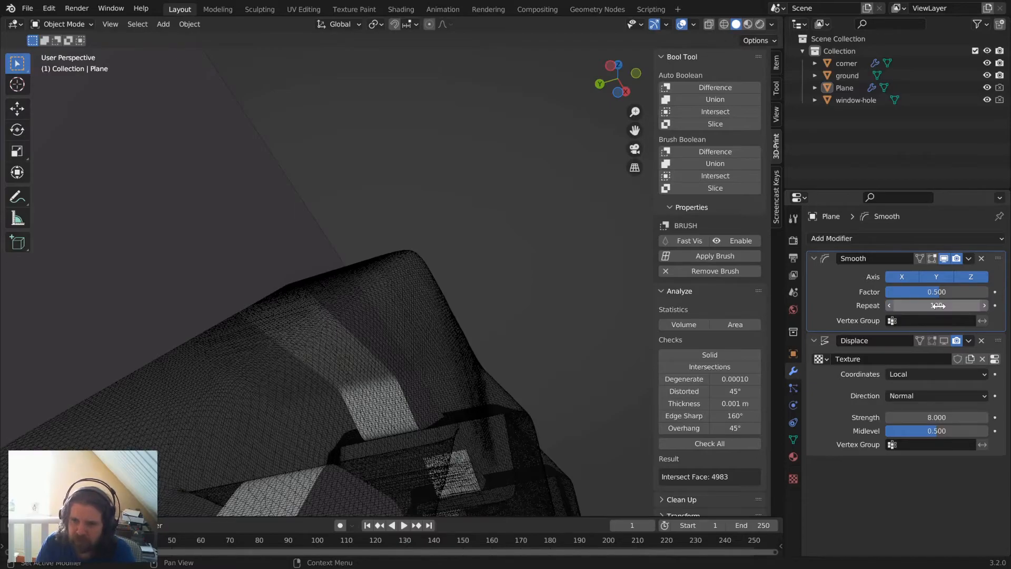
{"action": "middle_click_drag", "start_coordinate": [461, 213], "coordinate": [420, 289]}
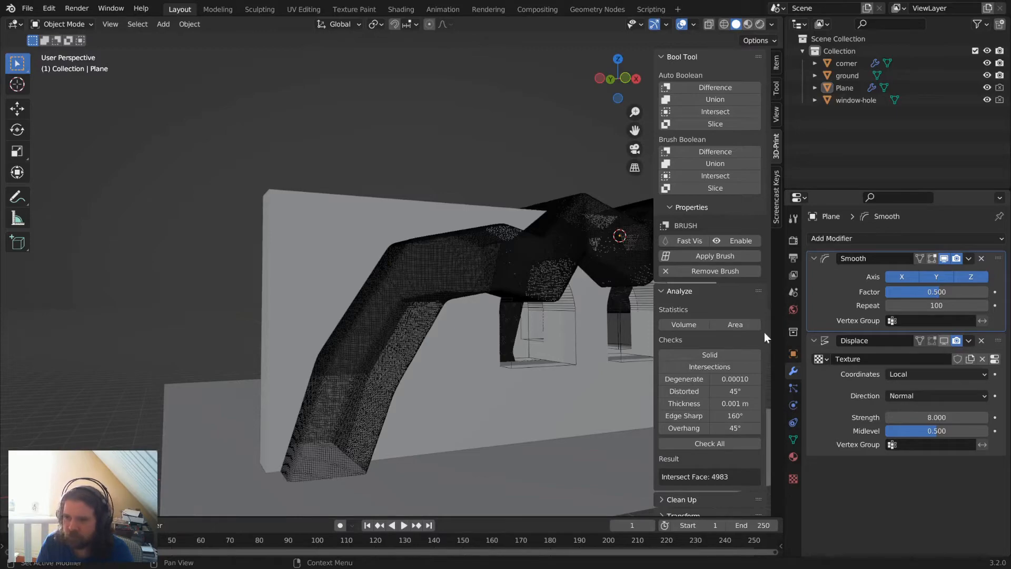
Turn the Displace modifier's viewport display back on, then hide the cutter to examine the wall's broken top.
{"action": "middle_click_drag", "start_coordinate": [529, 187], "coordinate": [462, 219]}
{"action": "left_click", "coordinate": [456, 254]}
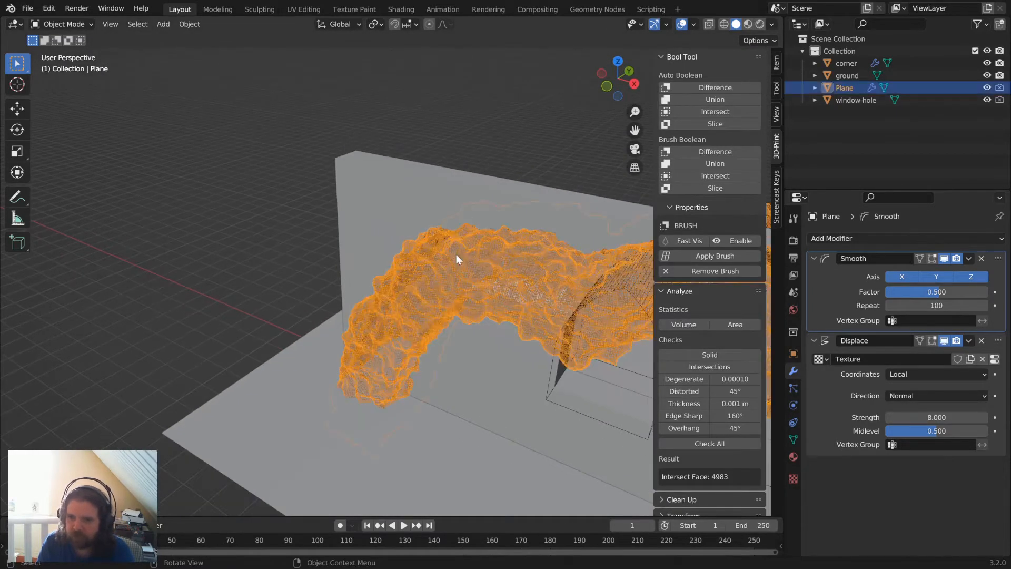
{"action": "key", "text": "h"}
{"action": "middle_click_drag", "start_coordinate": [546, 311], "coordinate": [320, 229]}
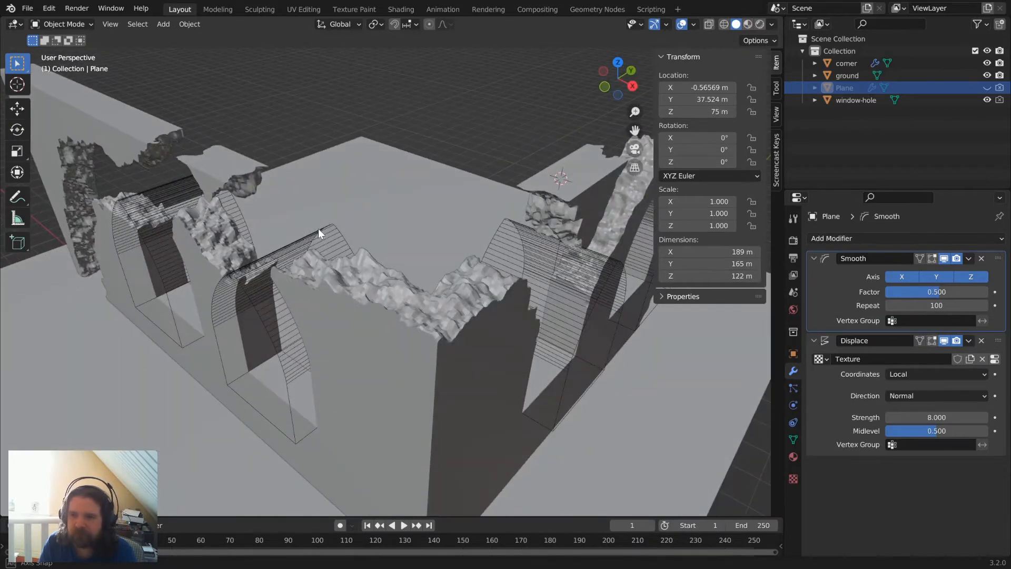
Set the Clouds texture size of the Displace modifier to 10 and bring the hidden cutter back into view.
{"action": "left_click", "coordinate": [995, 359]}
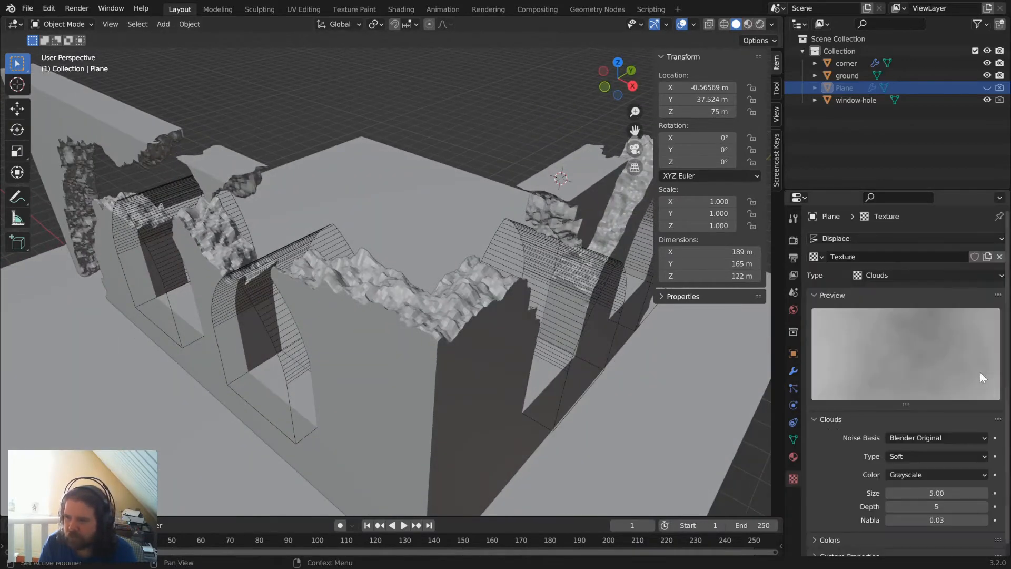
{"action": "left_click", "coordinate": [946, 493]}
{"action": "type", "text": "10"}
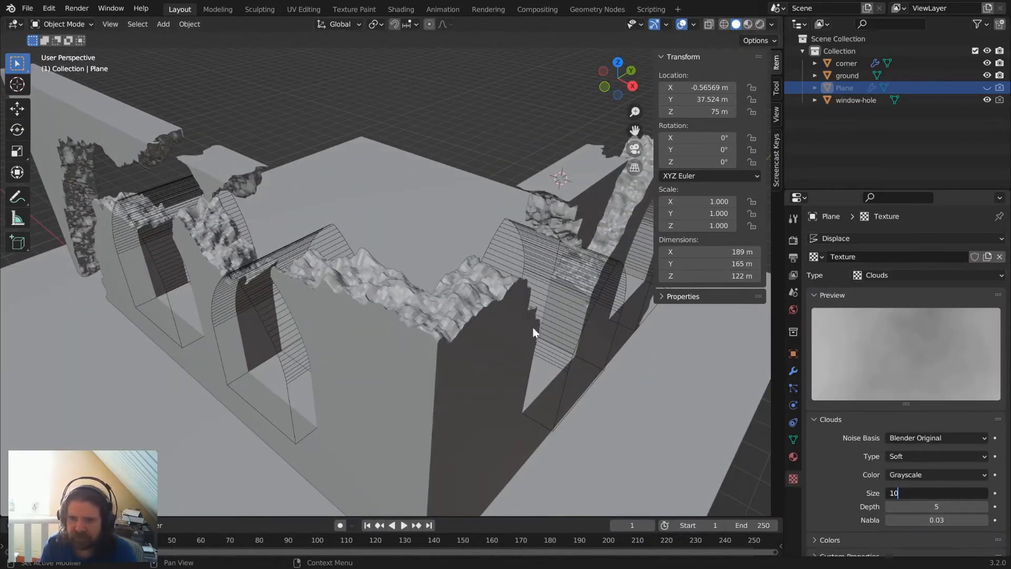
{"action": "key", "text": "Return"}
{"action": "middle_click_drag", "start_coordinate": [441, 261], "coordinate": [482, 272]}
{"action": "left_click", "coordinate": [427, 207]}
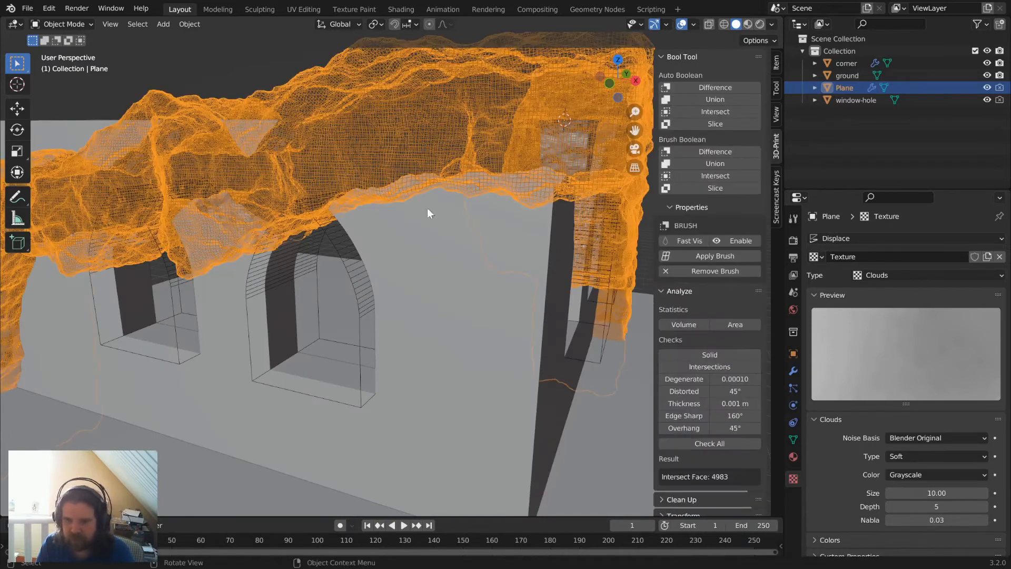
Inspect the displaced cutter around the wall, then apply its Smooth and Displace modifiers in that order.
{"action": "left_click", "coordinate": [793, 370]}
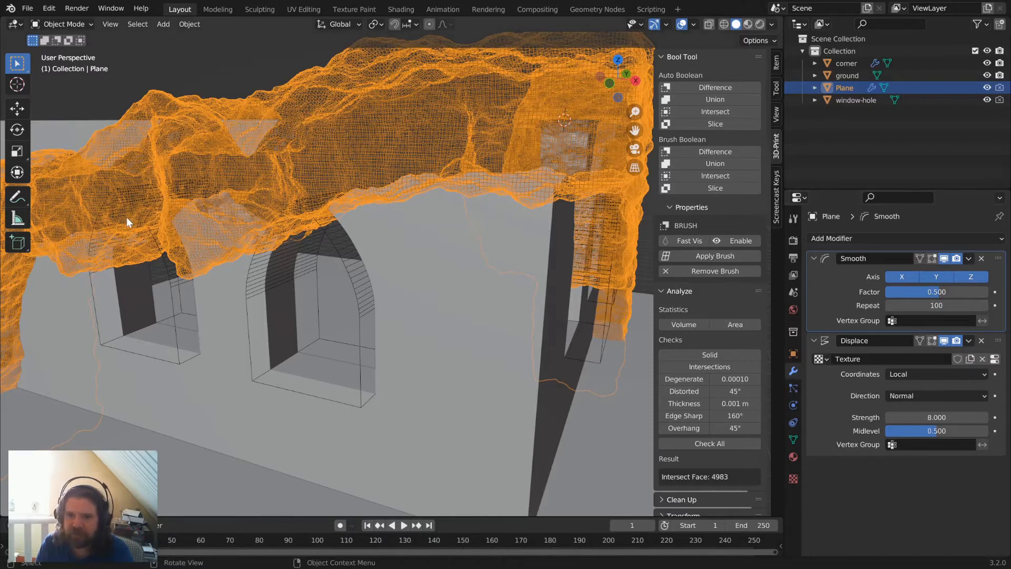
{"action": "scroll", "coordinate": [400, 210], "scroll_direction": "down", "scroll_amount": 5}
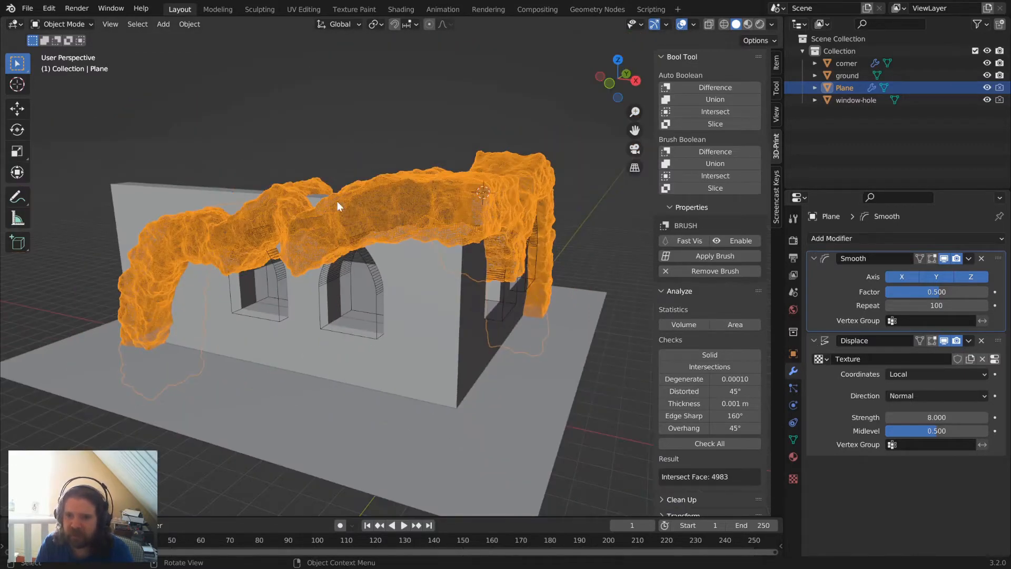
{"action": "middle_click_drag", "start_coordinate": [337, 201], "coordinate": [537, 225]}
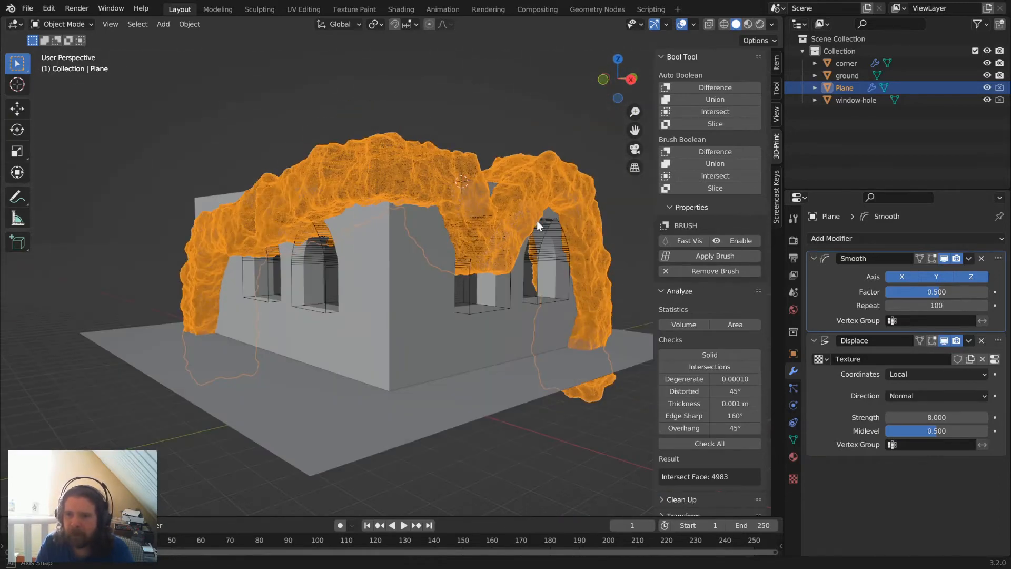
{"action": "left_click", "coordinate": [388, 279]}
{"action": "left_click", "coordinate": [396, 138]}
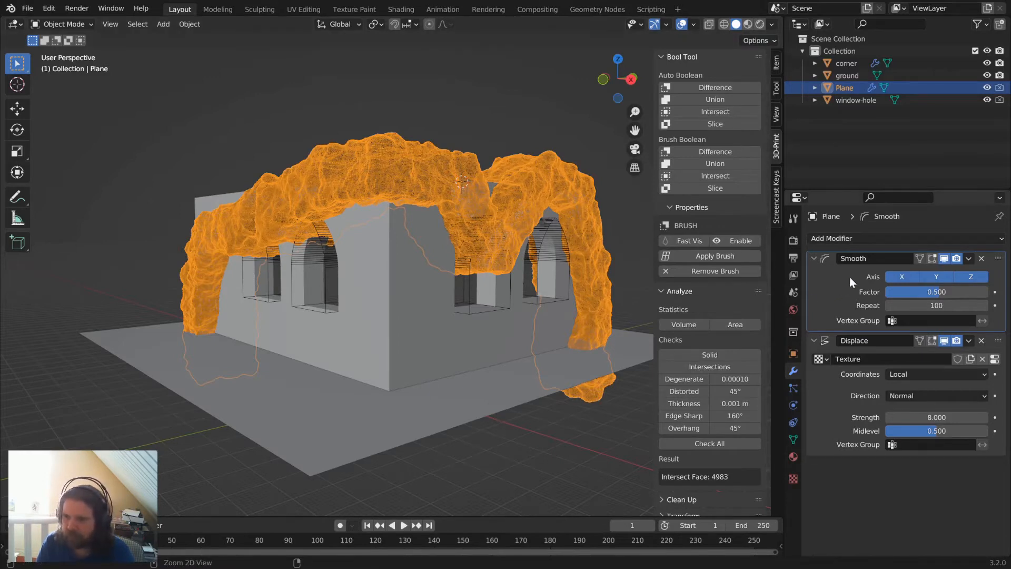
{"action": "key", "text": "ctrl+x"}
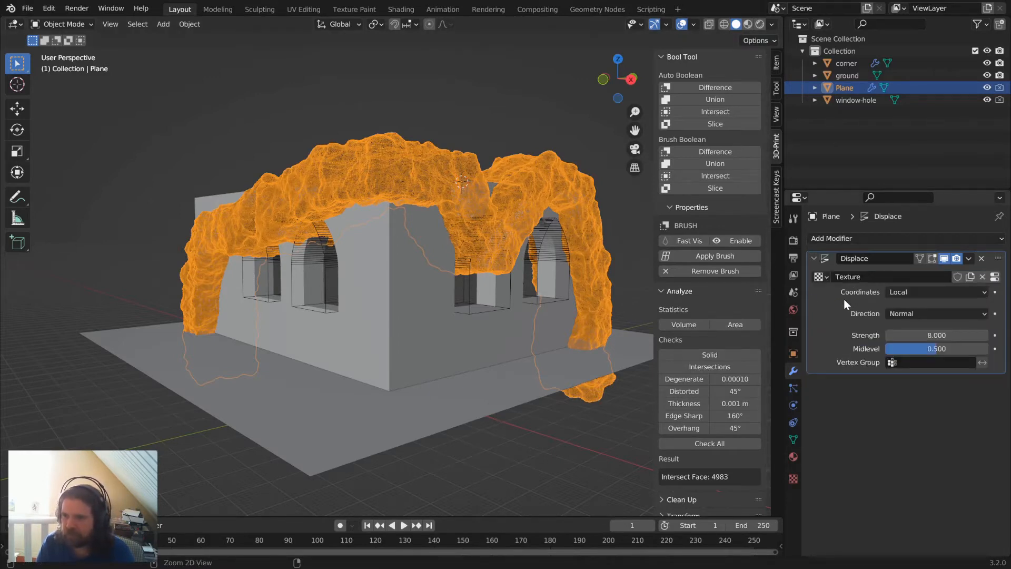
{"action": "key", "text": "ctrl+a"}
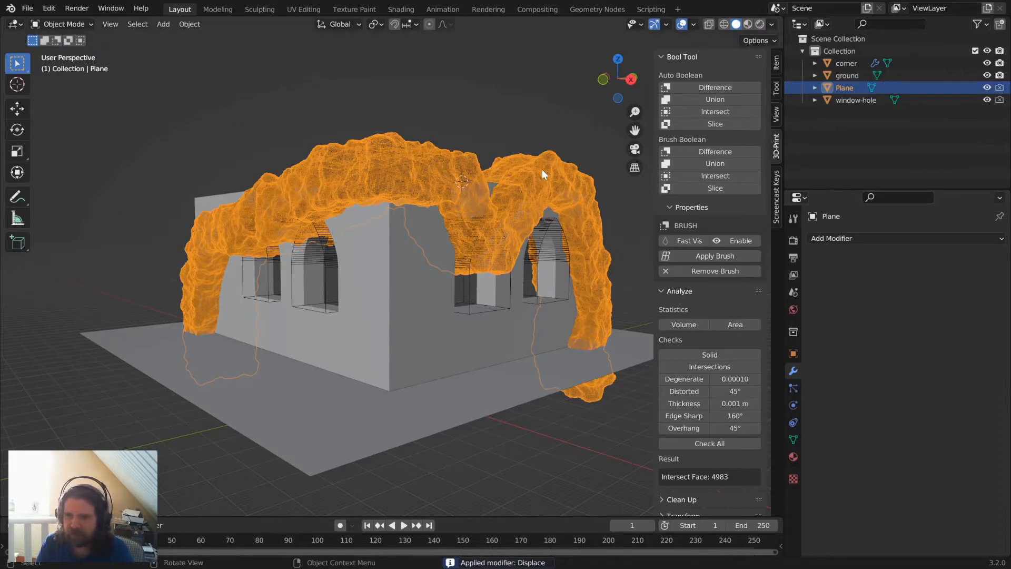
Enter Edit Mode on the cutter and check its mesh for solidity and self-intersections.
{"action": "middle_click_drag", "start_coordinate": [542, 169], "coordinate": [557, 213]}
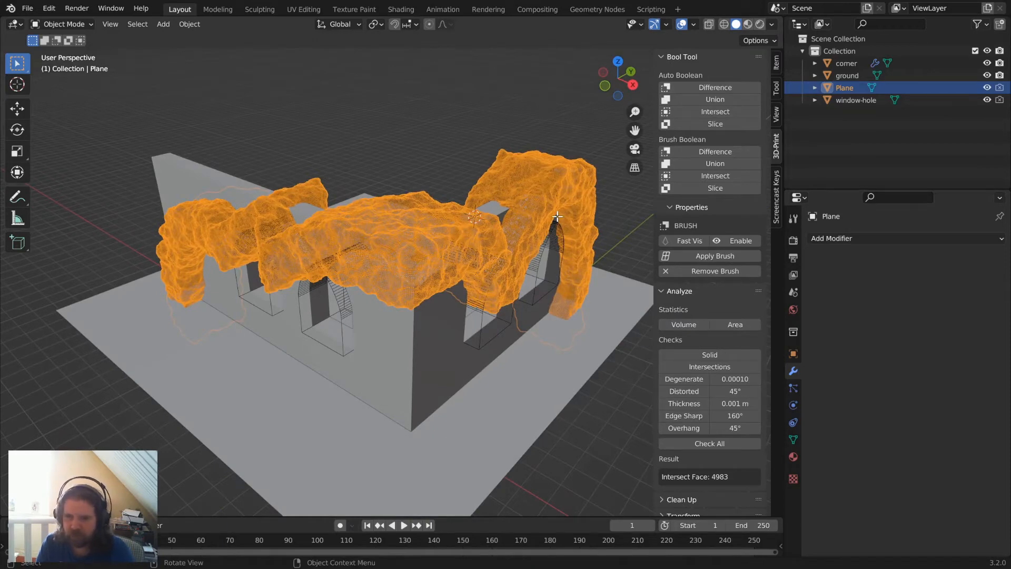
{"action": "key", "text": "Tab"}
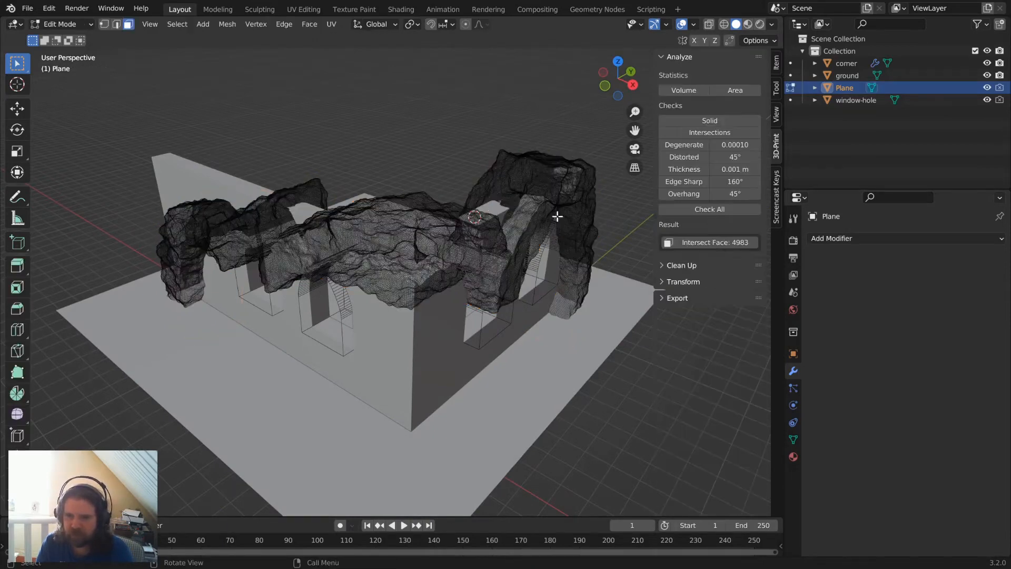
{"action": "left_click", "coordinate": [716, 121]}
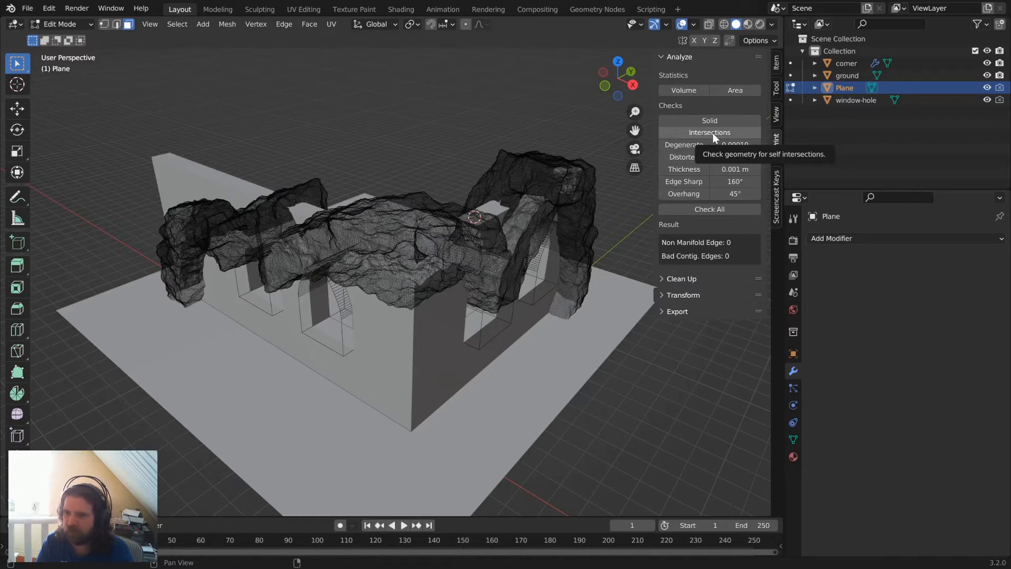
{"action": "left_click", "coordinate": [713, 132]}
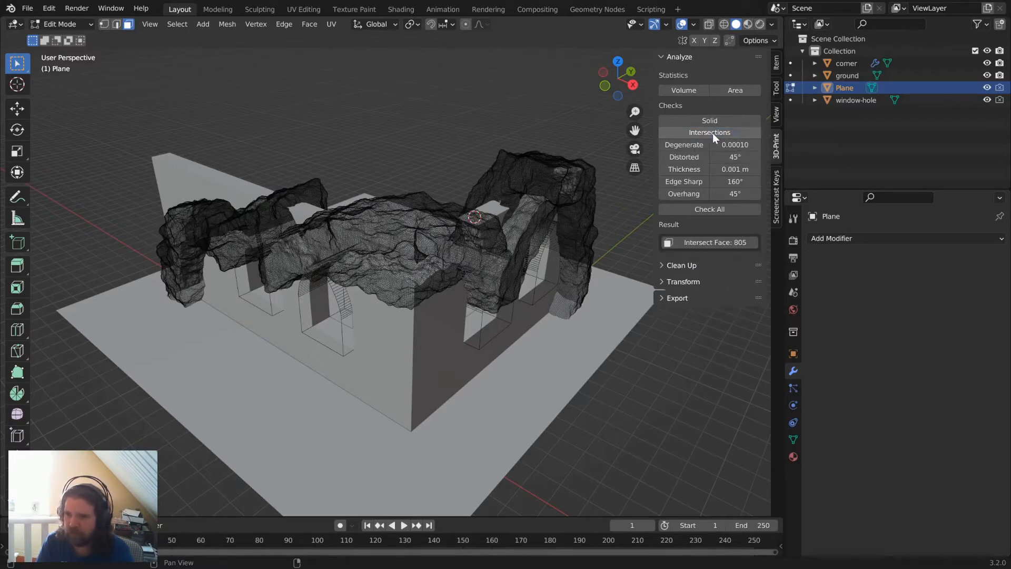
Select the reported intersecting faces on the cutter and grow the selection by two rings of faces.
{"action": "left_click", "coordinate": [714, 242]}
{"action": "key", "text": "KP_Decimal"}
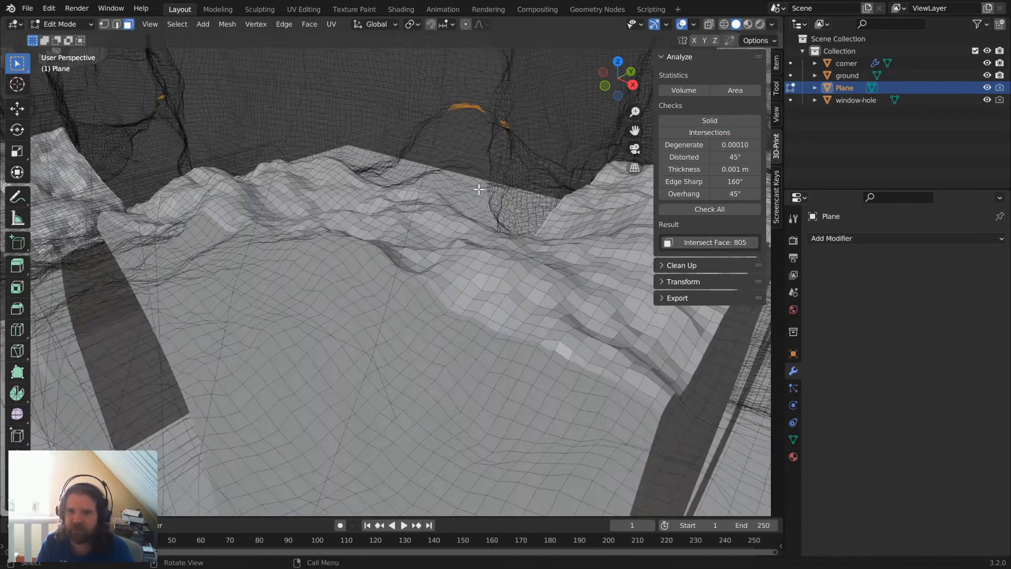
{"action": "middle_click_drag", "start_coordinate": [488, 163], "coordinate": [255, 223]}
{"action": "scroll", "coordinate": [428, 155], "scroll_direction": "down", "scroll_amount": 5}
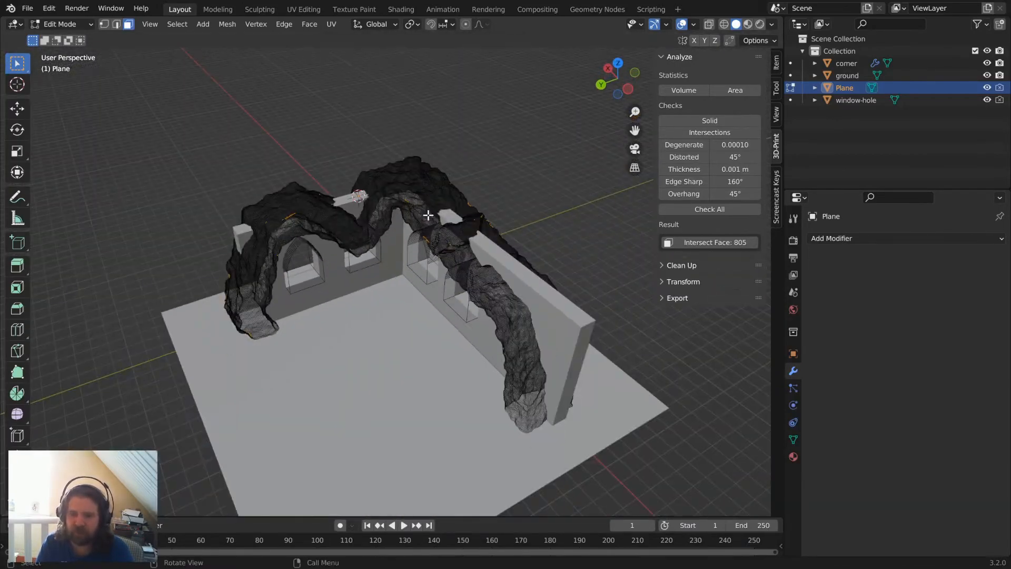
{"action": "scroll", "coordinate": [428, 216], "scroll_direction": "up", "scroll_amount": 3}
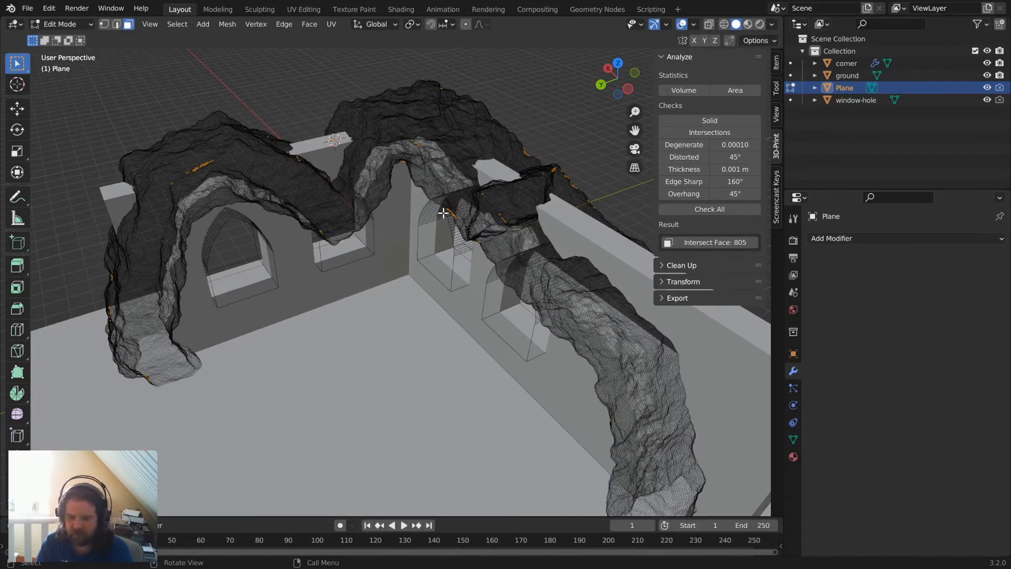
{"action": "key", "text": "ctrl+KP_Add"}
{"action": "key", "text": "ctrl+KP_Add"}
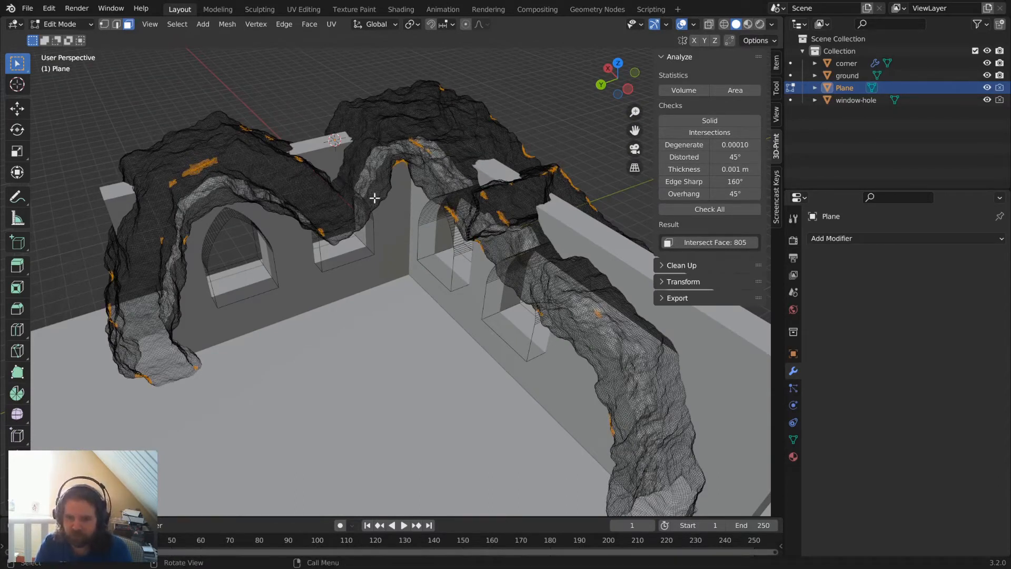
Smooth the vertices of the selected faces with a repeat of 5.
{"action": "left_click", "coordinate": [262, 25]}
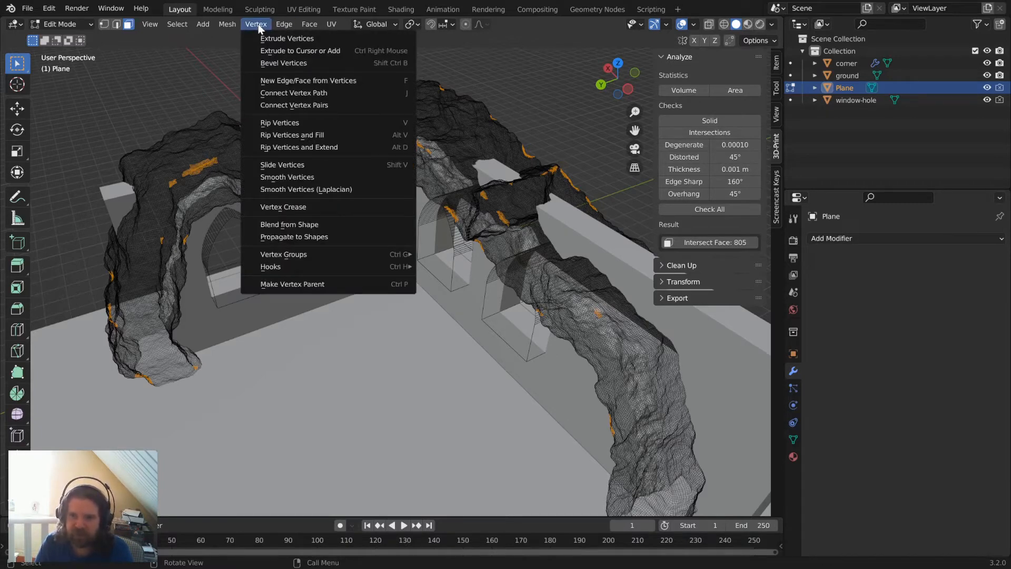
{"action": "left_click", "coordinate": [305, 178]}
{"action": "left_click", "coordinate": [258, 25]}
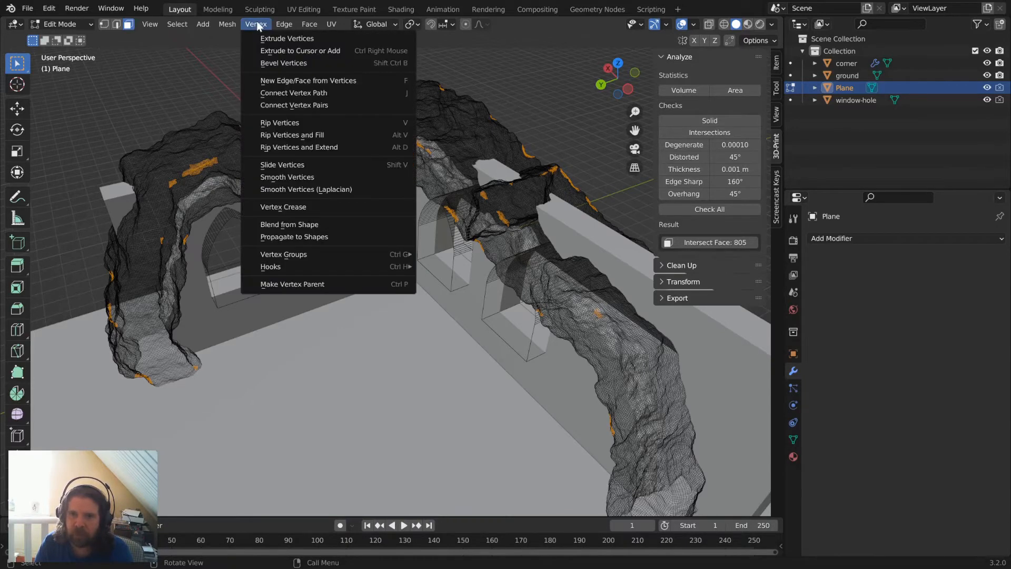
{"action": "left_click", "coordinate": [287, 177]}
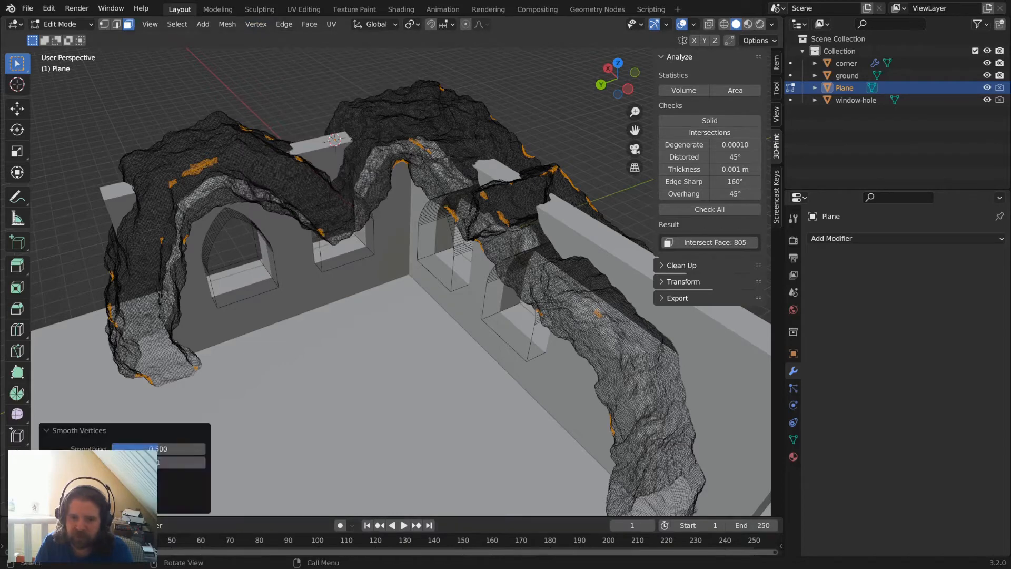
{"action": "left_click", "coordinate": [166, 463]}
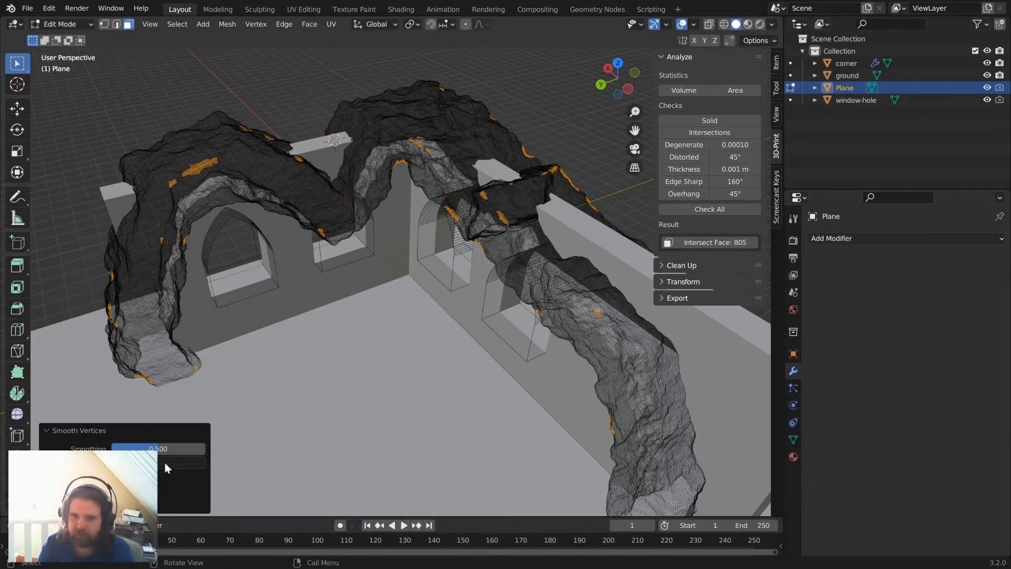
{"action": "key", "text": "Return"}
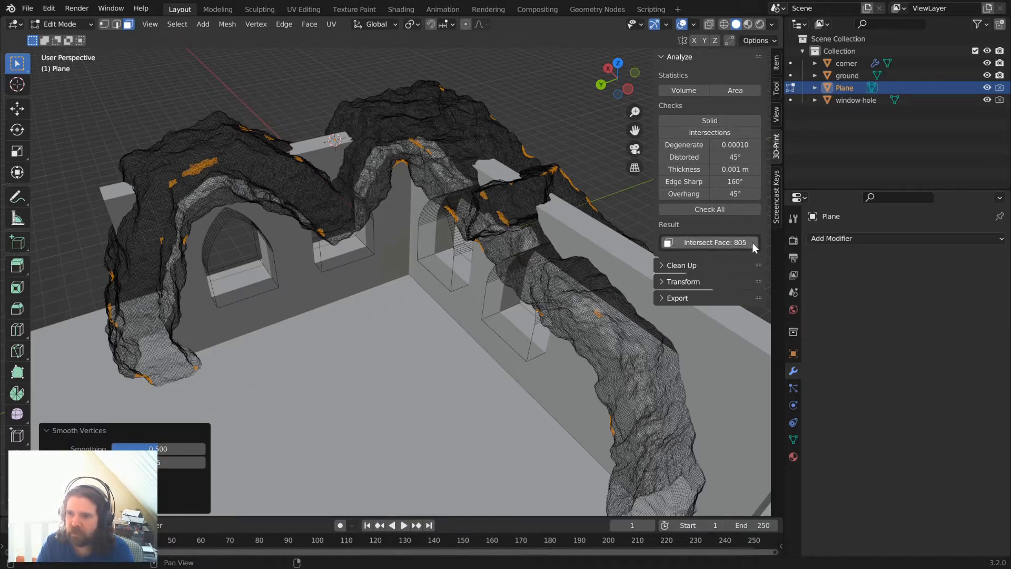
Check the Plane mesh for intersections, select the intersecting faces, grow the selection twice and smooth its vertices.
{"action": "left_click", "coordinate": [717, 133]}
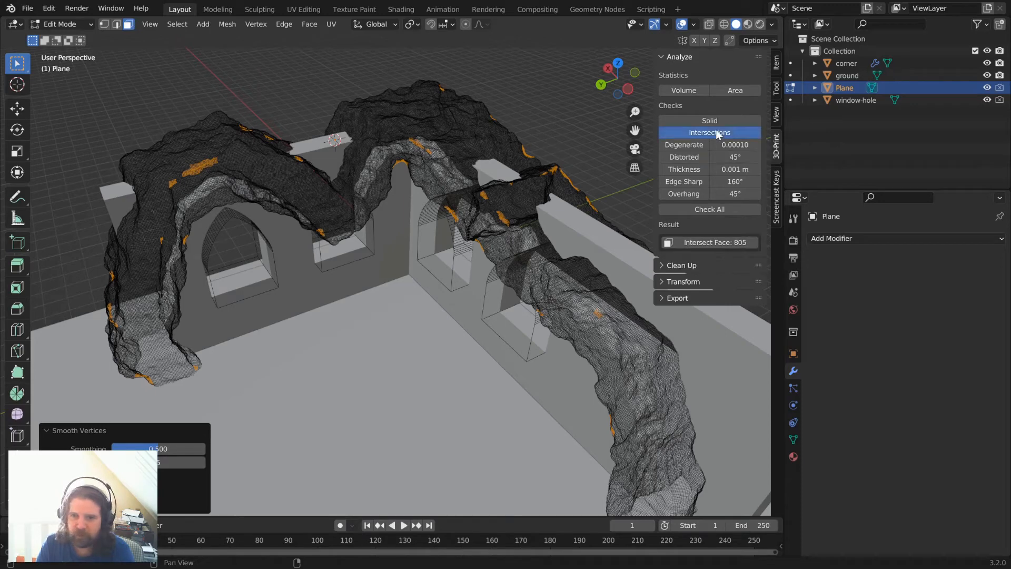
{"action": "left_click", "coordinate": [717, 243]}
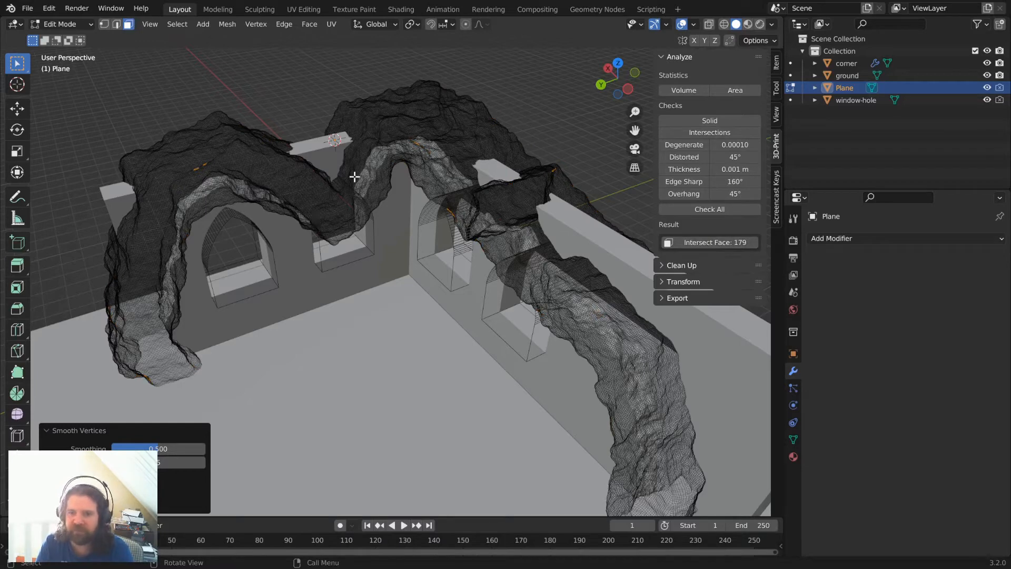
{"action": "key", "text": "ctrl+KP_Add"}
{"action": "key", "text": "ctrl+KP_Add"}
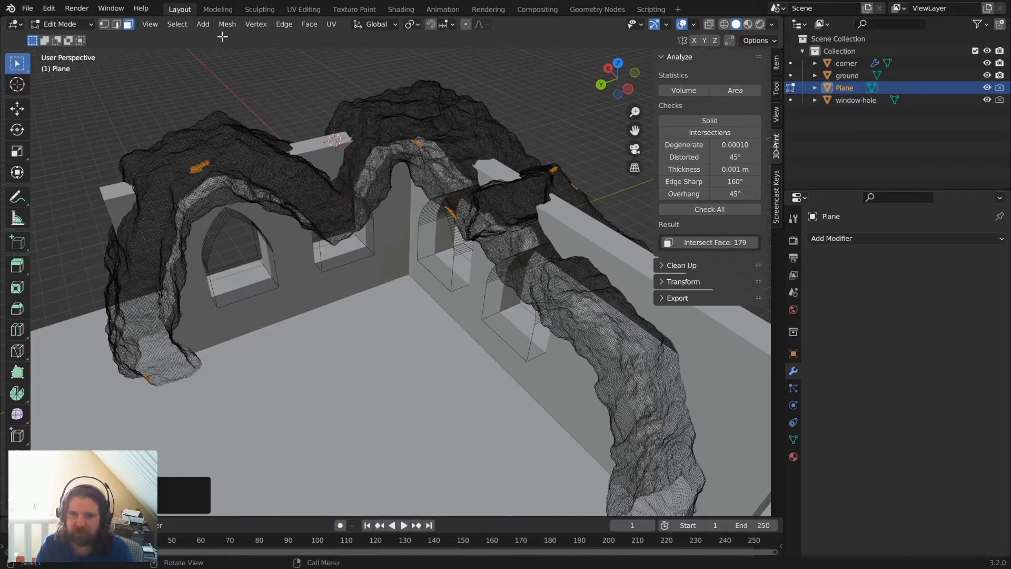
{"action": "left_click", "coordinate": [252, 27]}
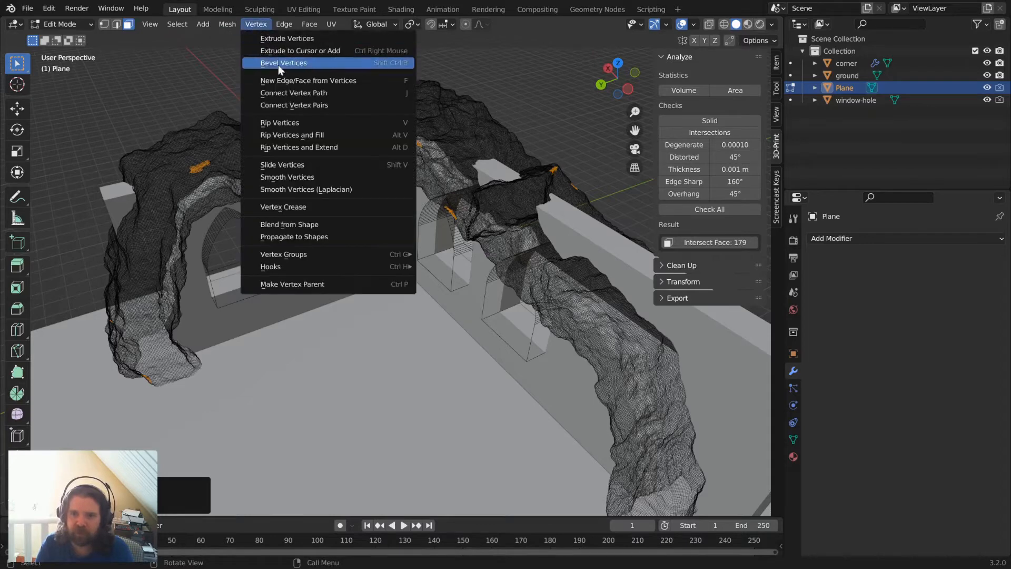
{"action": "left_click", "coordinate": [297, 179]}
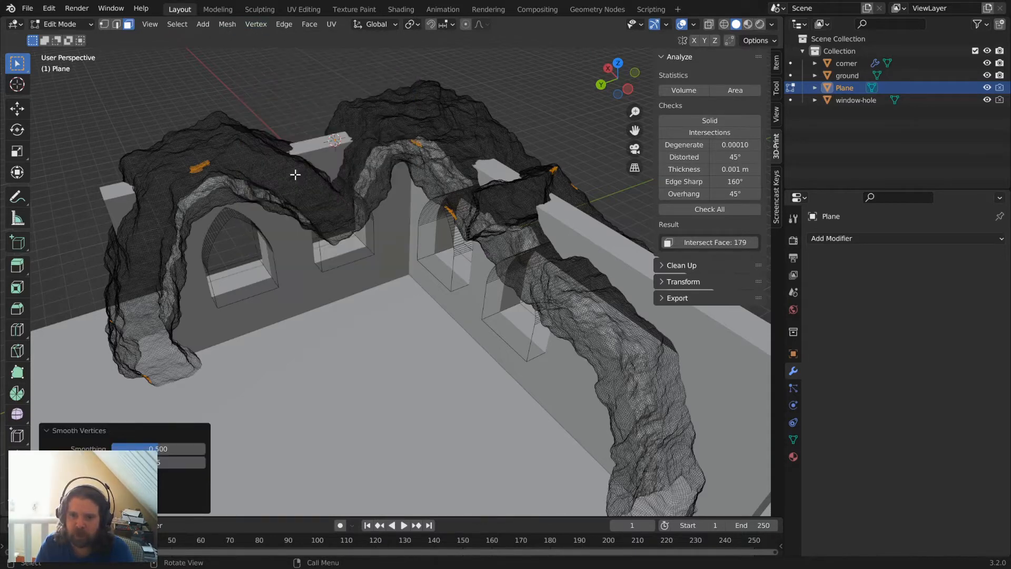
Recheck for intersections, select the remaining intersecting faces plus surrounding ones, and smooth their vertices with a higher repeat count.
{"action": "left_click", "coordinate": [714, 134]}
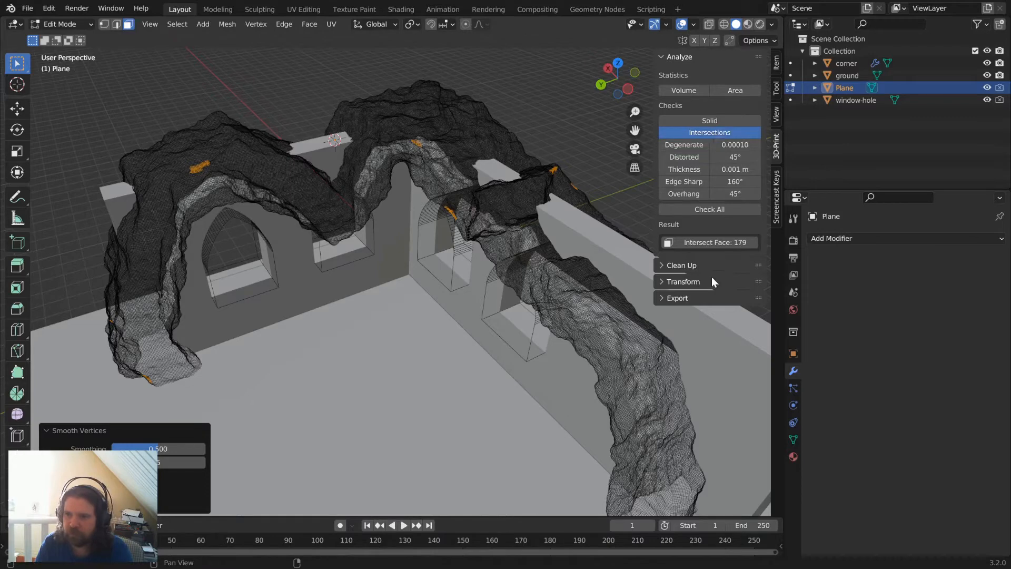
{"action": "left_click", "coordinate": [714, 243]}
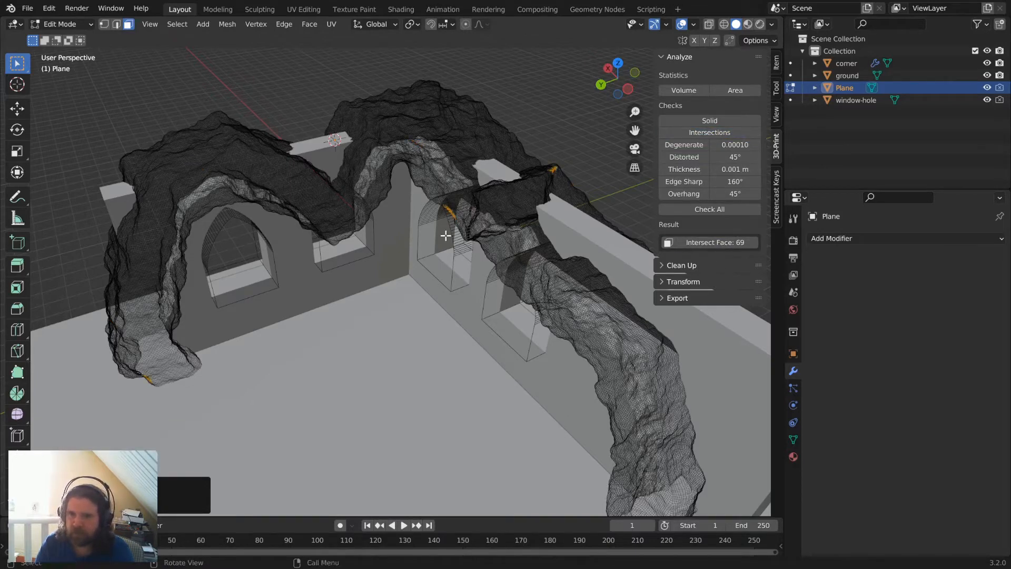
{"action": "middle_click_drag", "start_coordinate": [582, 158], "coordinate": [368, 206]}
{"action": "scroll", "coordinate": [368, 205], "scroll_direction": "up", "scroll_amount": 6}
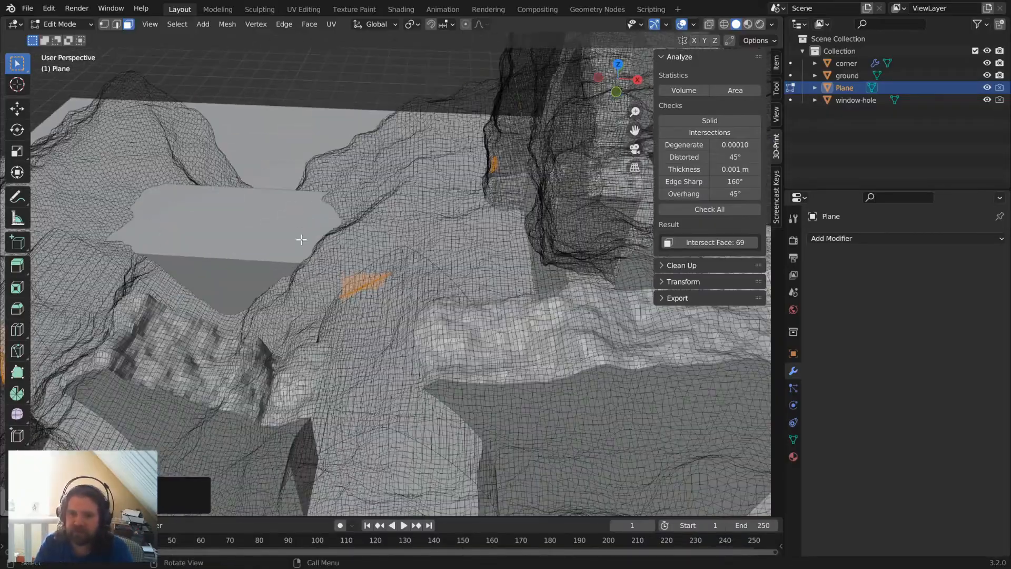
{"action": "middle_click_drag", "start_coordinate": [252, 273], "coordinate": [416, 227]}
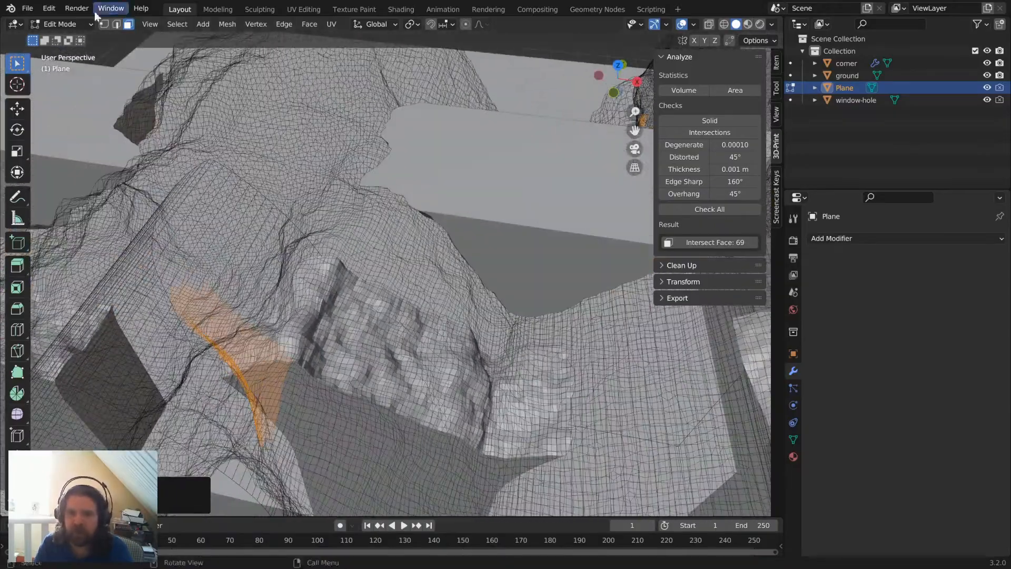
{"action": "left_click", "coordinate": [257, 25]}
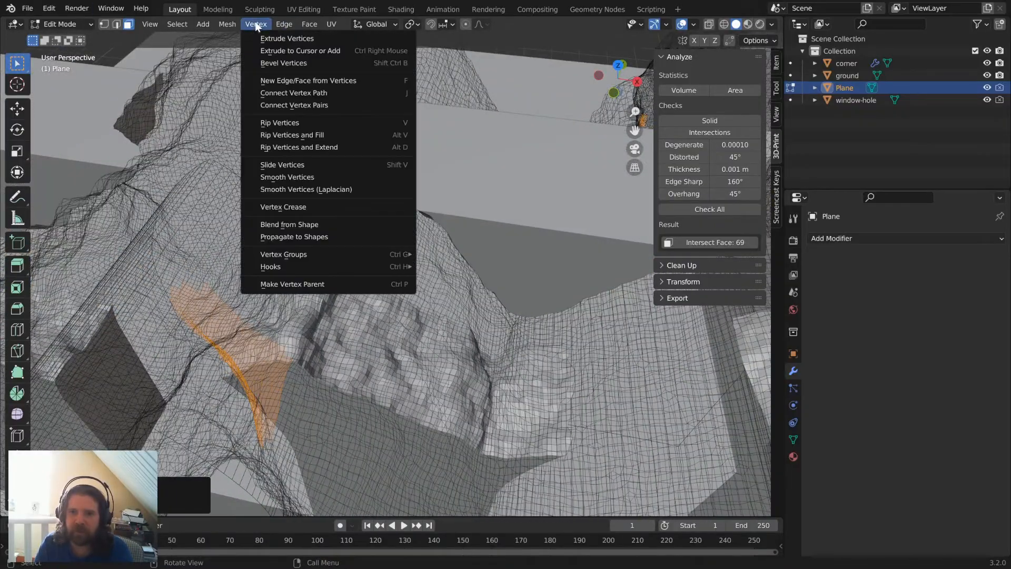
{"action": "left_click", "coordinate": [287, 177]}
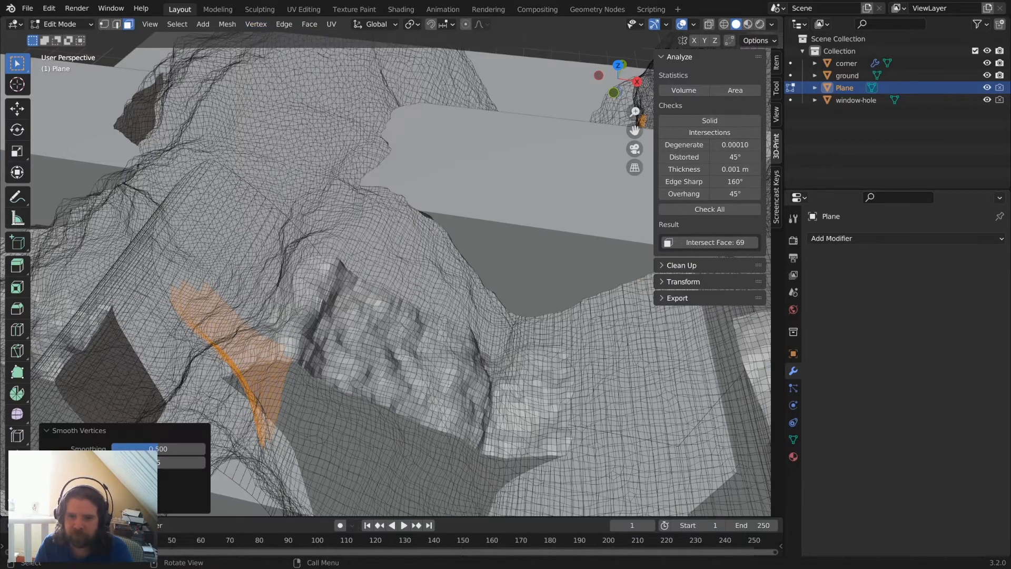
{"action": "left_click", "coordinate": [167, 462]}
{"action": "key", "text": "Return"}
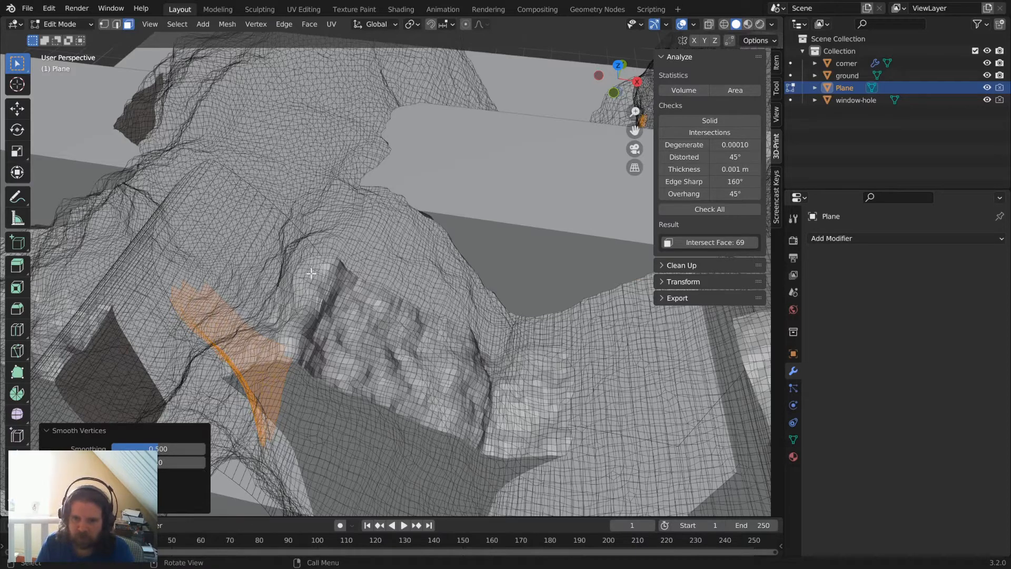
Run the intersection check again, select and grow the faces still intersecting, and apply Smooth Vertices twice.
{"action": "left_click", "coordinate": [719, 132]}
{"action": "left_click", "coordinate": [715, 242]}
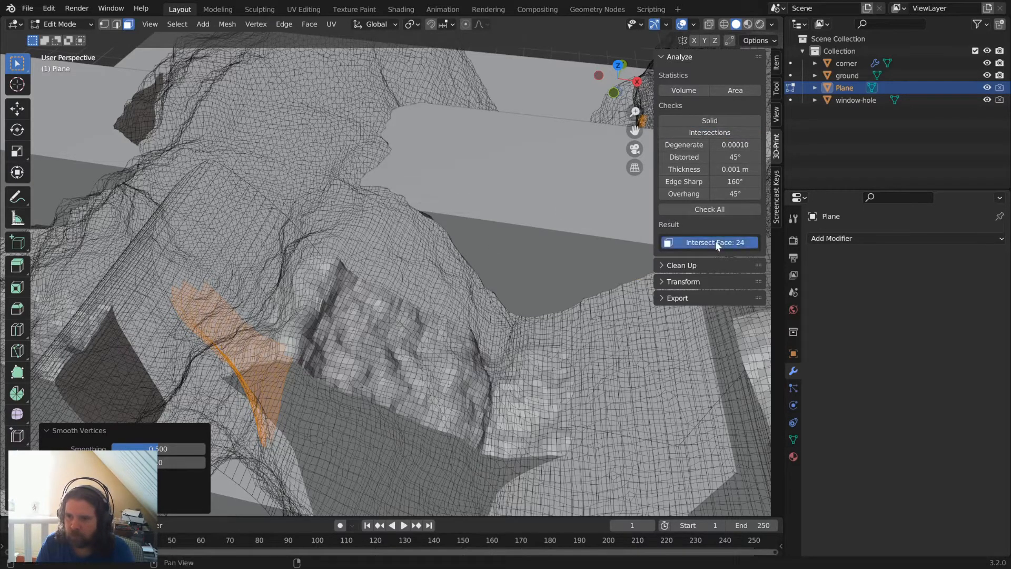
{"action": "key", "text": "KP_Decimal"}
{"action": "scroll", "coordinate": [244, 241], "scroll_direction": "down", "scroll_amount": 6}
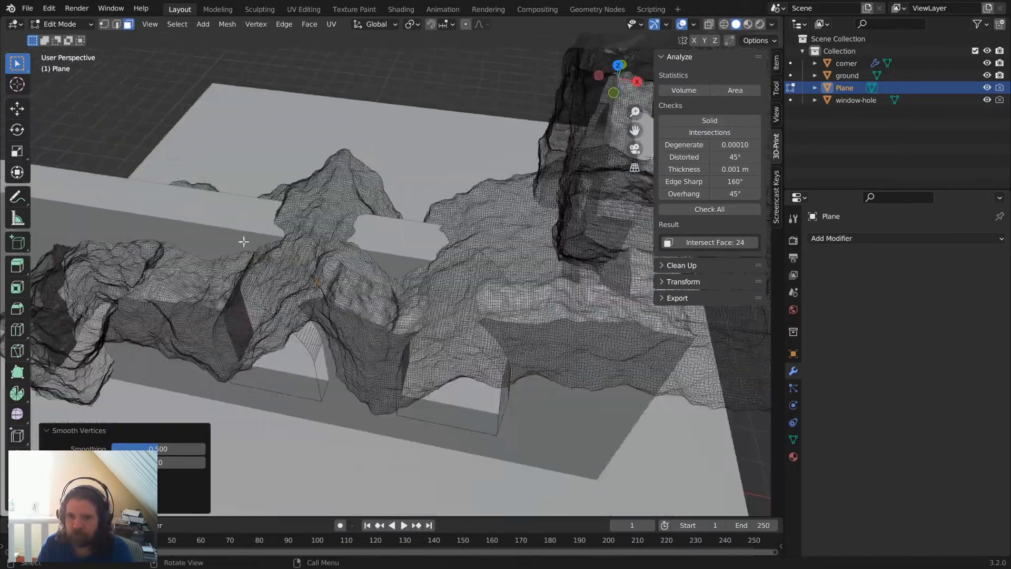
{"action": "key", "text": "ctrl+KP_Add"}
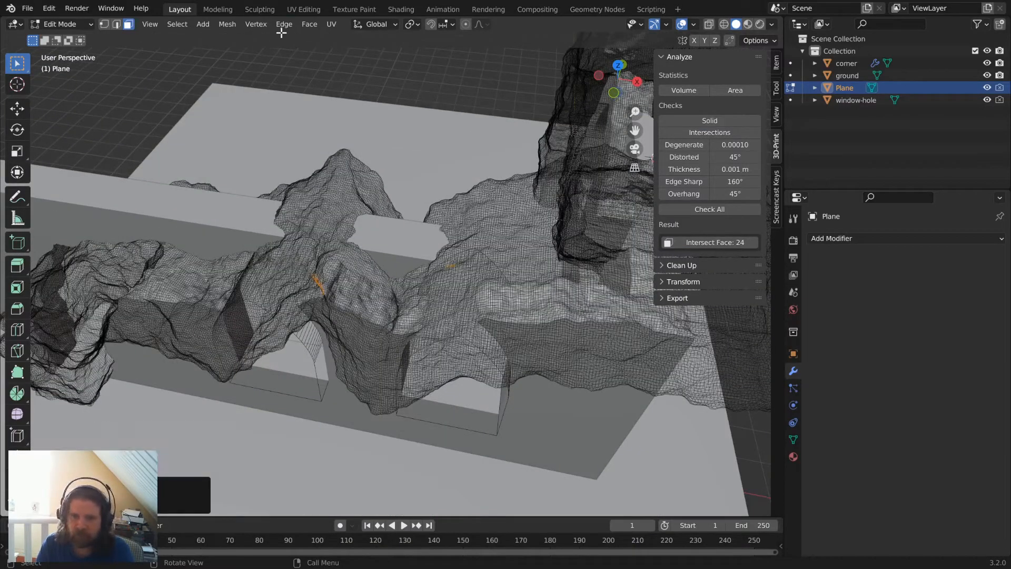
{"action": "left_click", "coordinate": [256, 23]}
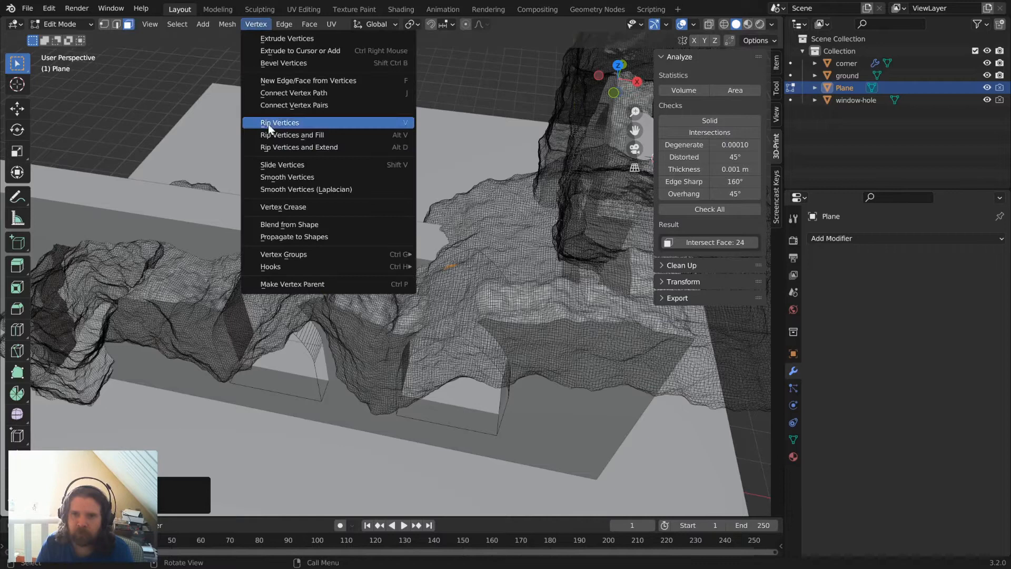
{"action": "left_click", "coordinate": [301, 178]}
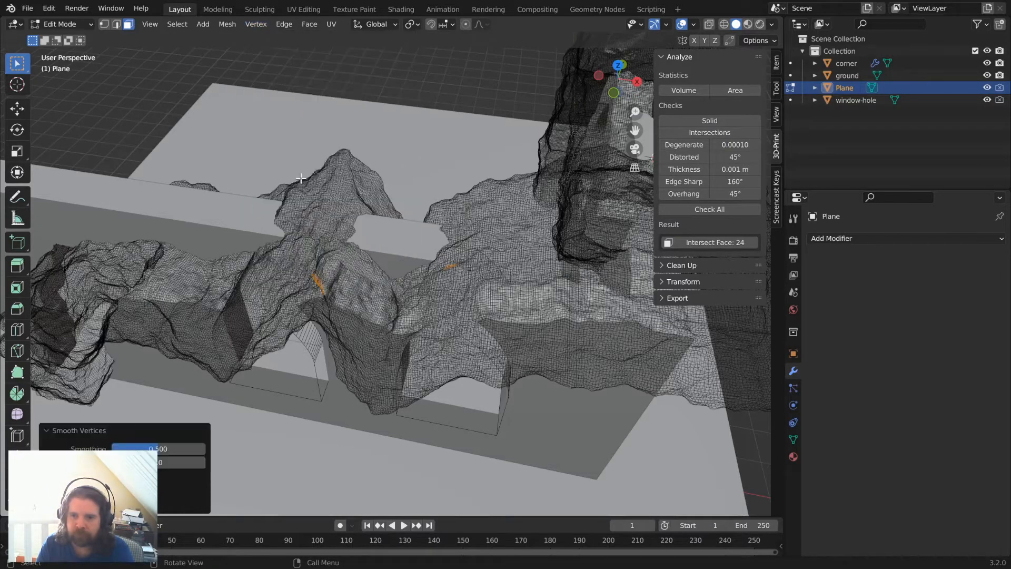
{"action": "left_click", "coordinate": [253, 24]}
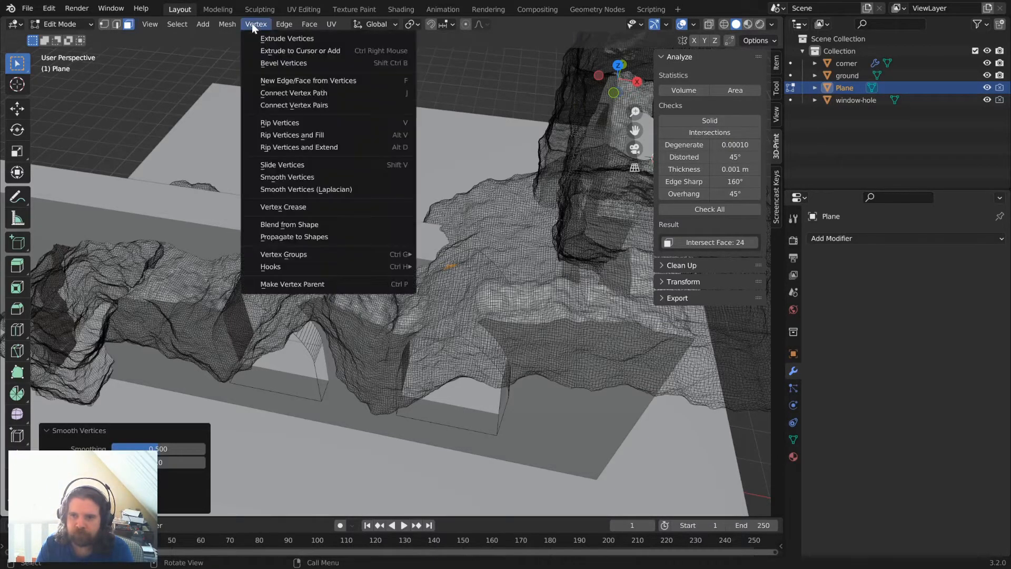
{"action": "left_click", "coordinate": [297, 178]}
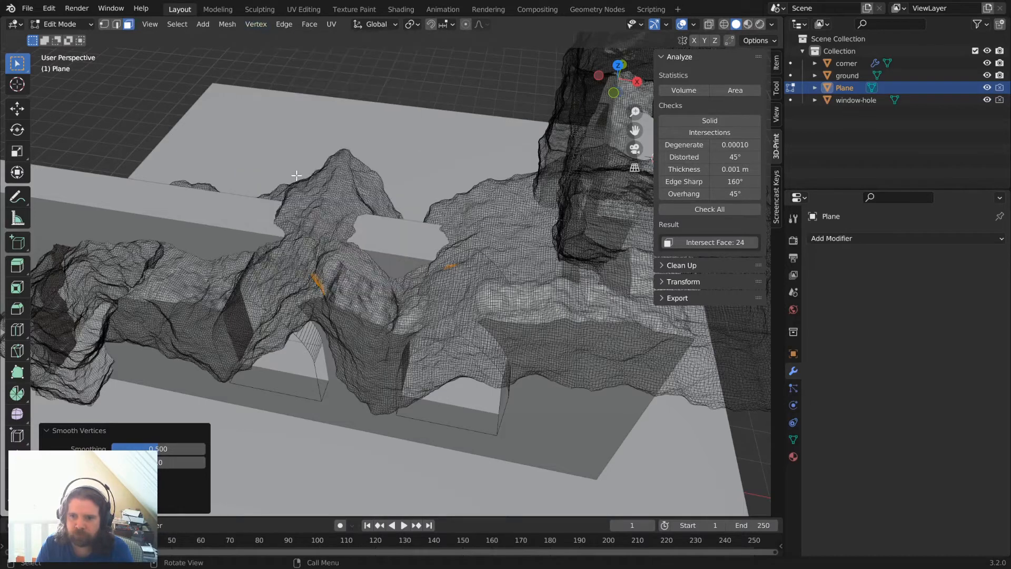
Verify the mesh for intersecting faces once more, clear the selection and return to Object Mode.
{"action": "left_click", "coordinate": [709, 133]}
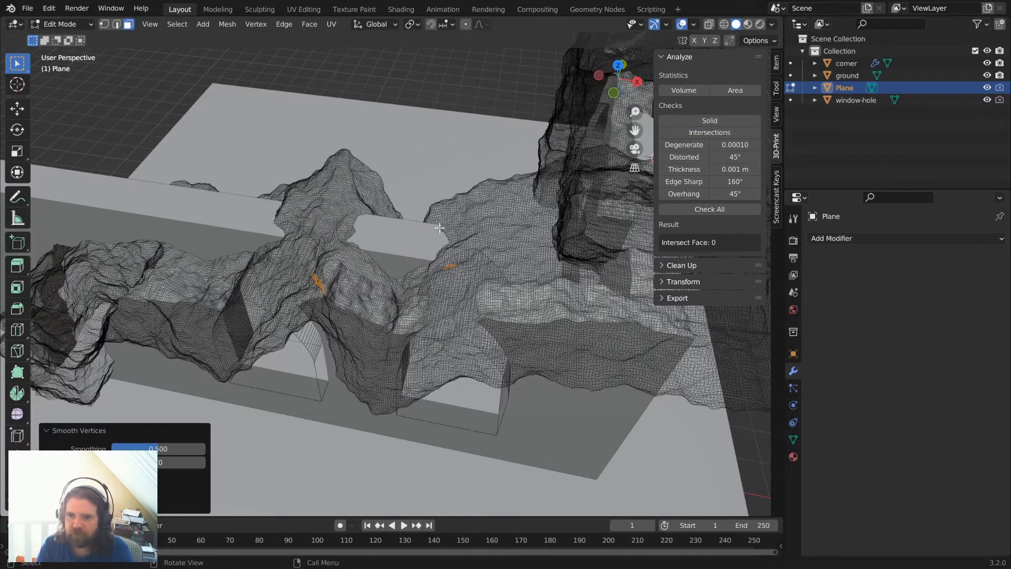
{"action": "key", "text": "alt+a"}
{"action": "scroll", "coordinate": [398, 236], "scroll_direction": "down", "scroll_amount": 6}
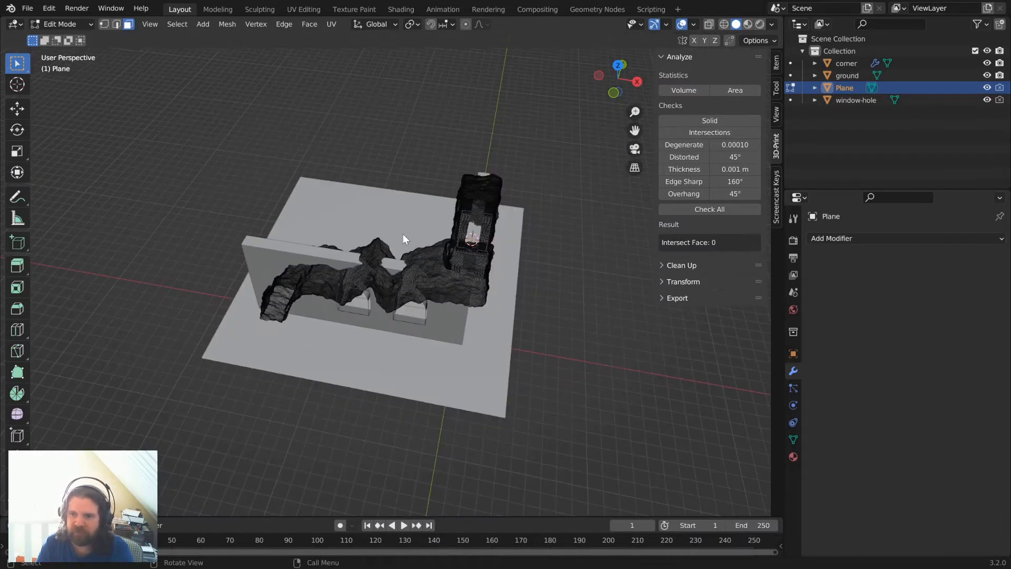
{"action": "key", "text": "Tab"}
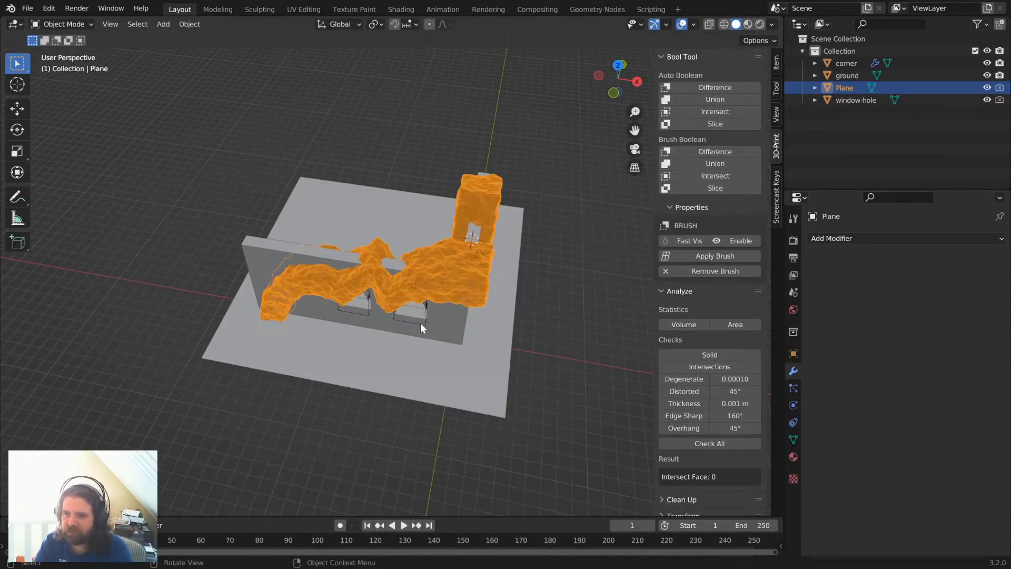
Rename the Plane object as ruin-cut.
{"action": "middle_click_drag", "start_coordinate": [420, 323], "coordinate": [403, 337]}
{"action": "double_click", "coordinate": [839, 87]}
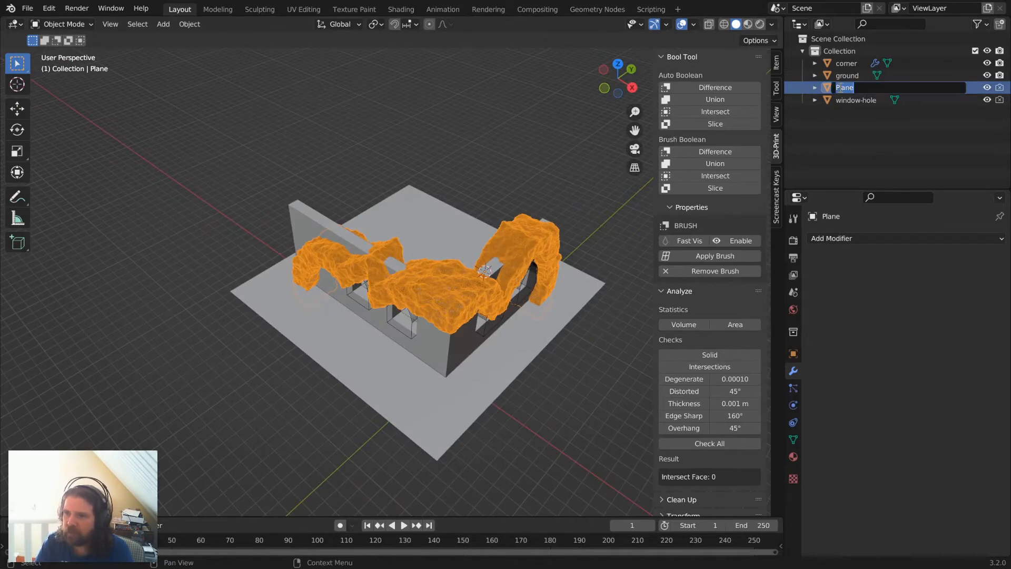
{"action": "type", "text": "m"}
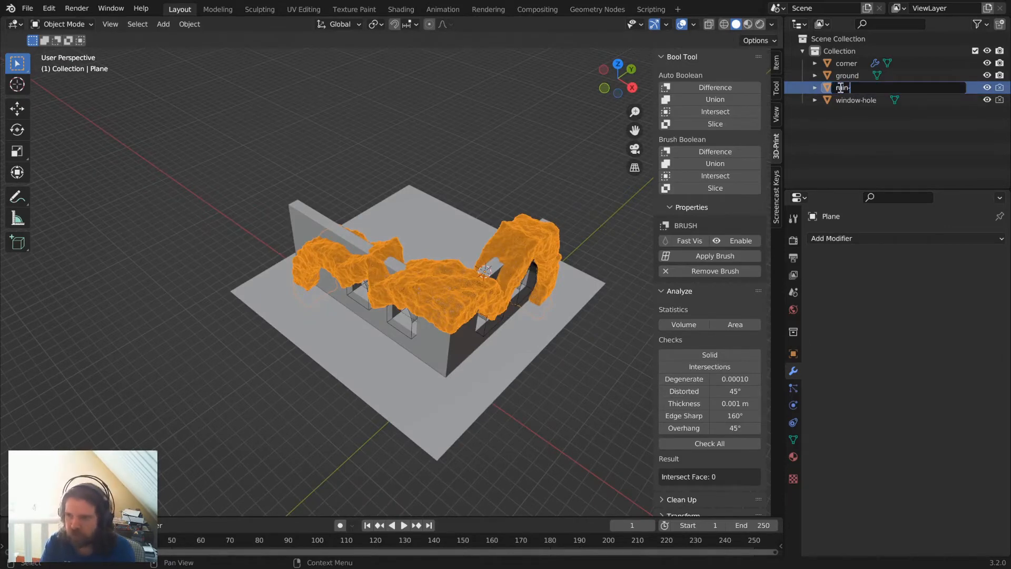
{"action": "type", "text": "uin-cut"}
{"action": "key", "text": "Return"}
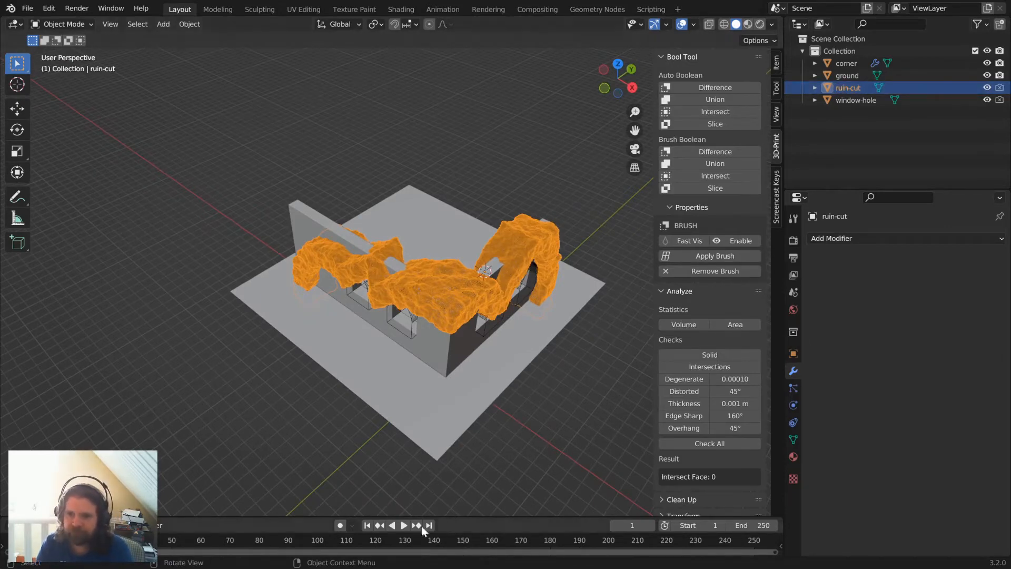
Hide the ruin-cut, window-hole and ground objects so only the corner walls remain in view.
{"action": "key", "text": "h"}
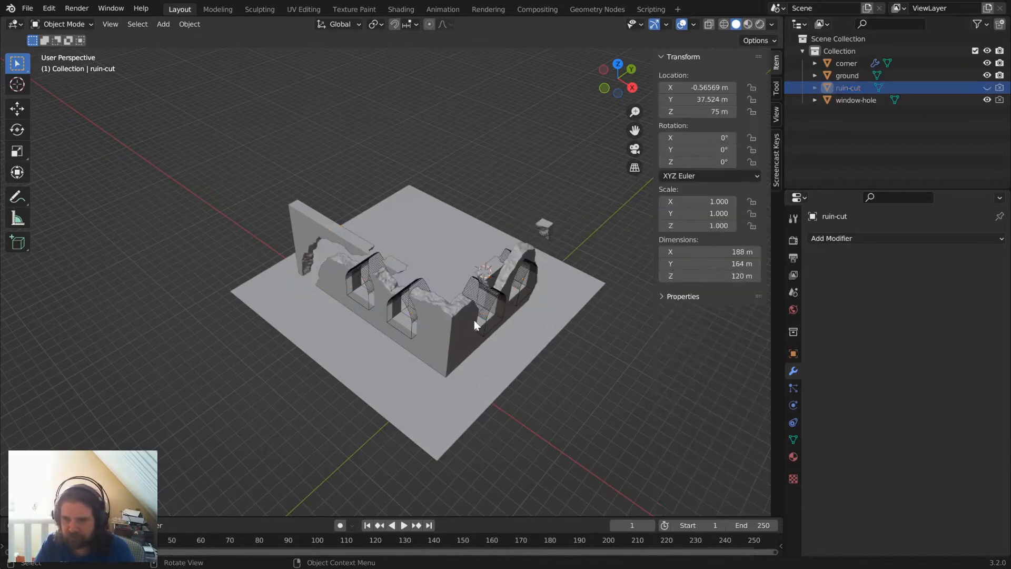
{"action": "left_click", "coordinate": [404, 304]}
{"action": "key", "text": "h"}
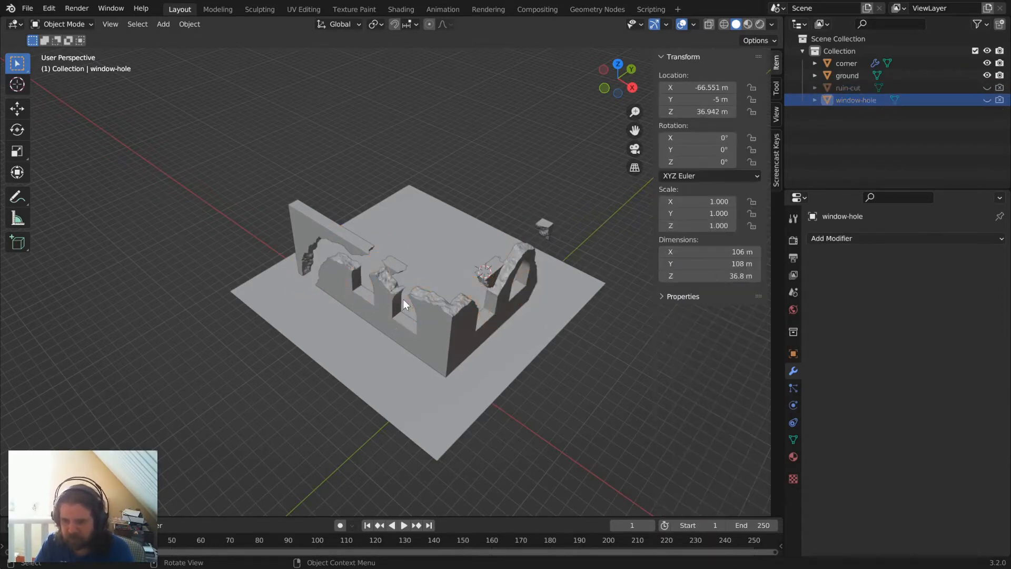
{"action": "left_click", "coordinate": [435, 242]}
{"action": "key", "text": "h"}
Select the corner object and apply its BTool_Plane Boolean difference modifier.
{"action": "left_click", "coordinate": [437, 328]}
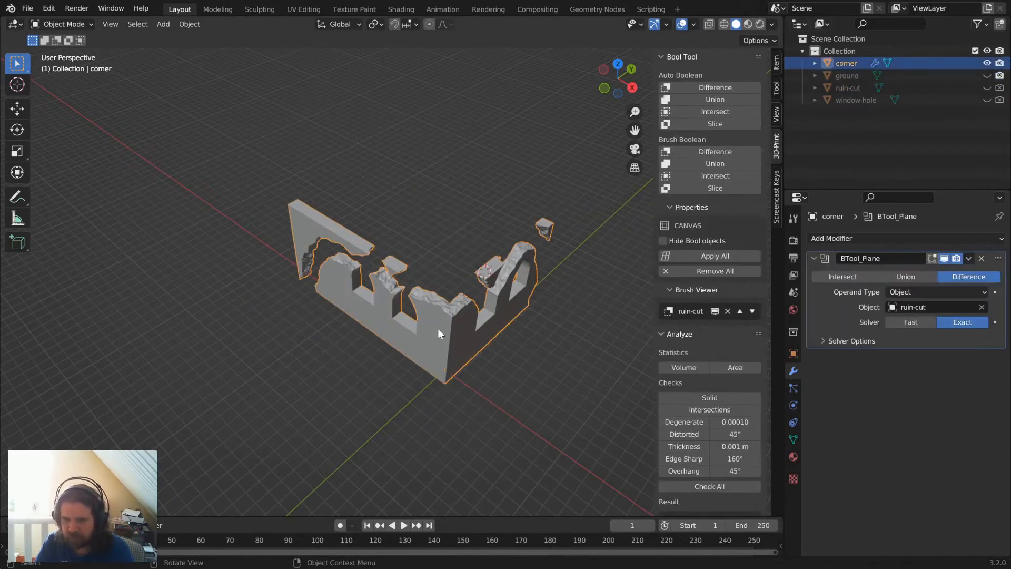
{"action": "mouse_move", "coordinate": [437, 327]}
{"action": "middle_mouse_down"}
{"action": "mouse_move", "coordinate": [533, 315]}
{"action": "mouse_move", "coordinate": [545, 349]}
{"action": "mouse_move", "coordinate": [406, 326]}
{"action": "mouse_move", "coordinate": [402, 355]}
{"action": "mouse_move", "coordinate": [450, 339]}
{"action": "middle_mouse_up"}
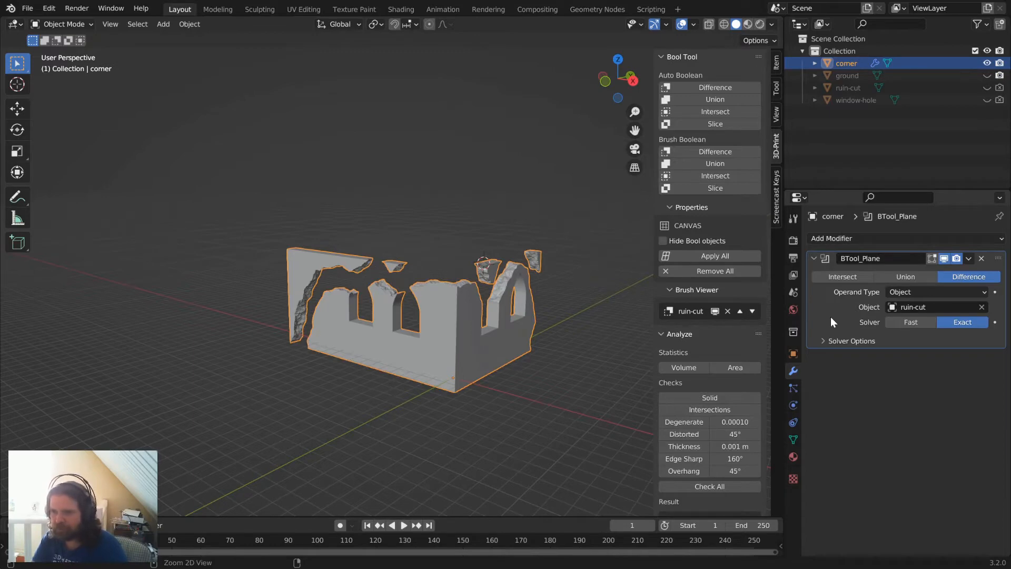
{"action": "key", "text": "ctrl+a"}
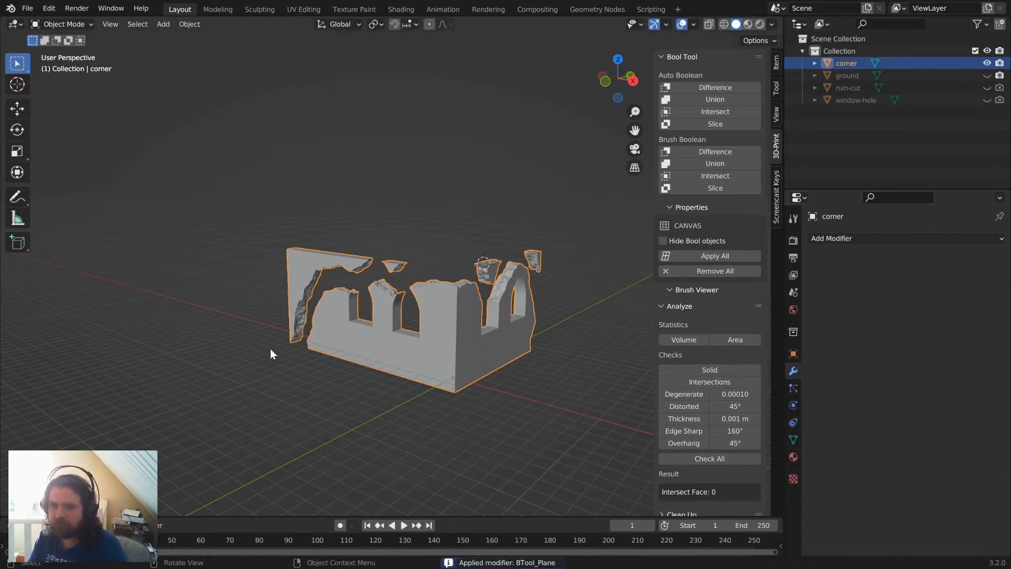
Delete the detached floating fragments from the corner mesh, keeping only the main connected wall, and return to Object Mode.
{"action": "scroll", "coordinate": [433, 341], "scroll_direction": "up", "scroll_amount": 3}
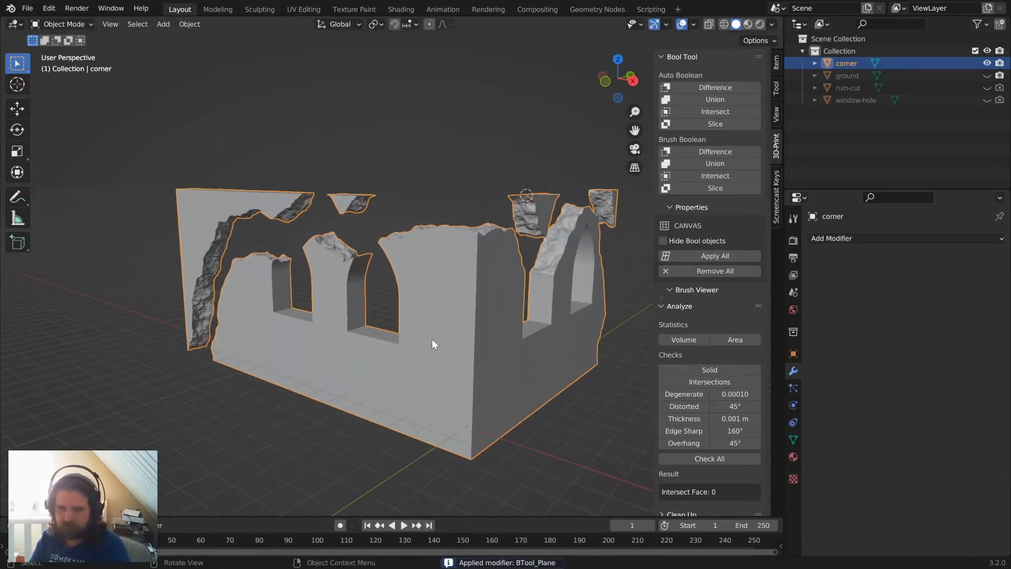
{"action": "middle_click_drag", "start_coordinate": [432, 344], "coordinate": [444, 320]}
{"action": "key", "text": "Tab"}
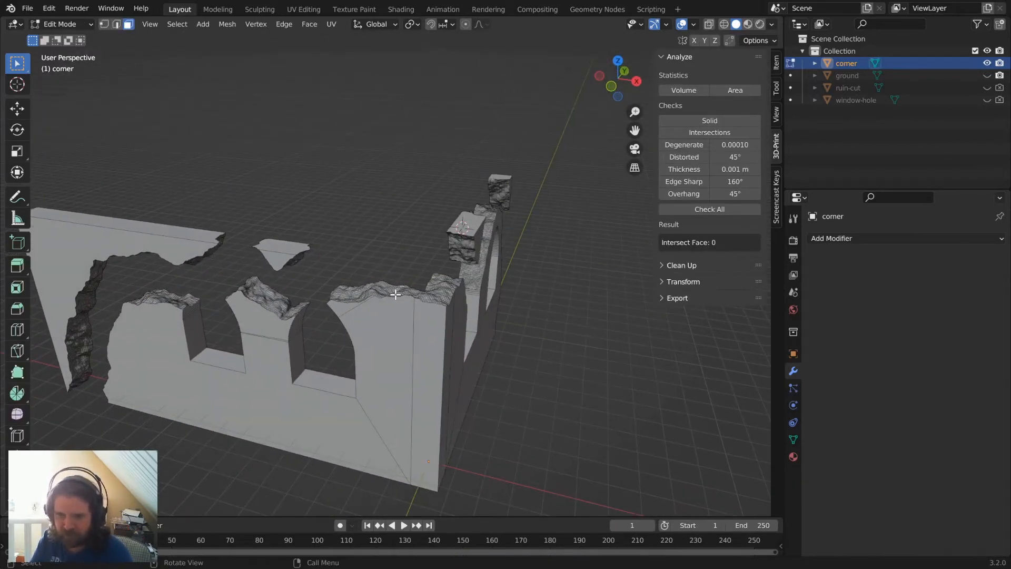
{"action": "key", "text": "ctrl+l"}
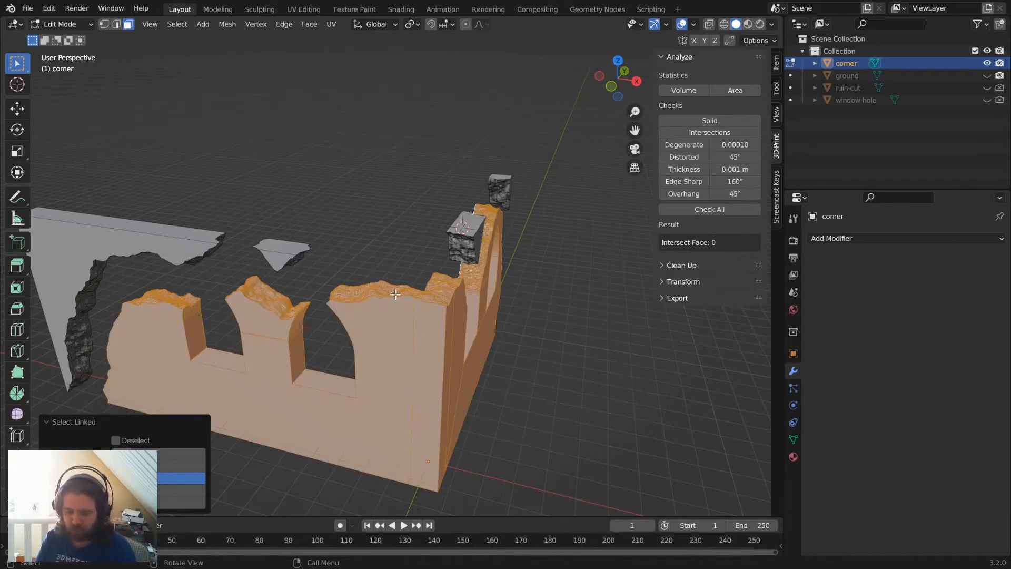
{"action": "key", "text": "ctrl+i"}
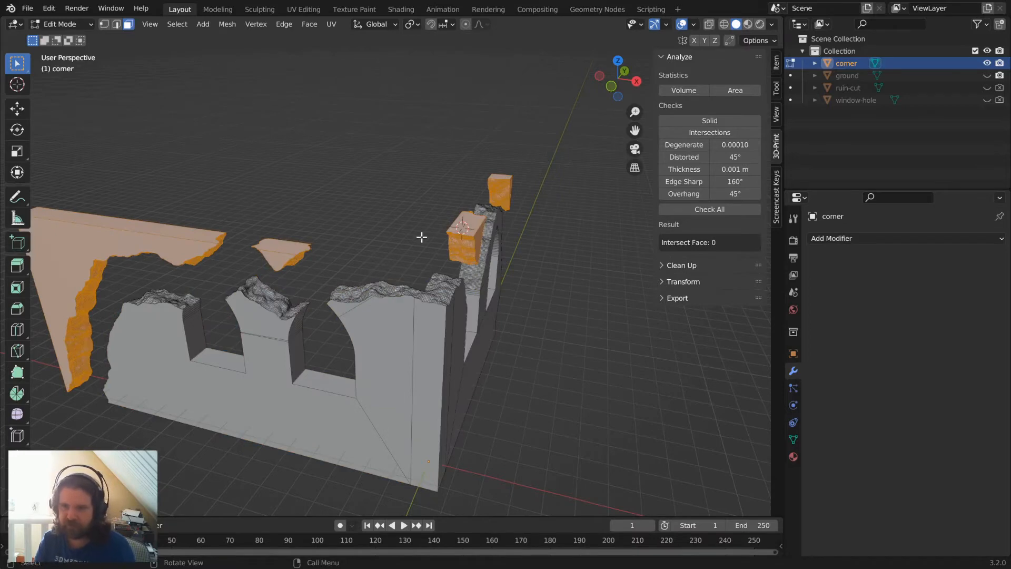
{"action": "middle_click_drag", "start_coordinate": [423, 233], "coordinate": [460, 294]}
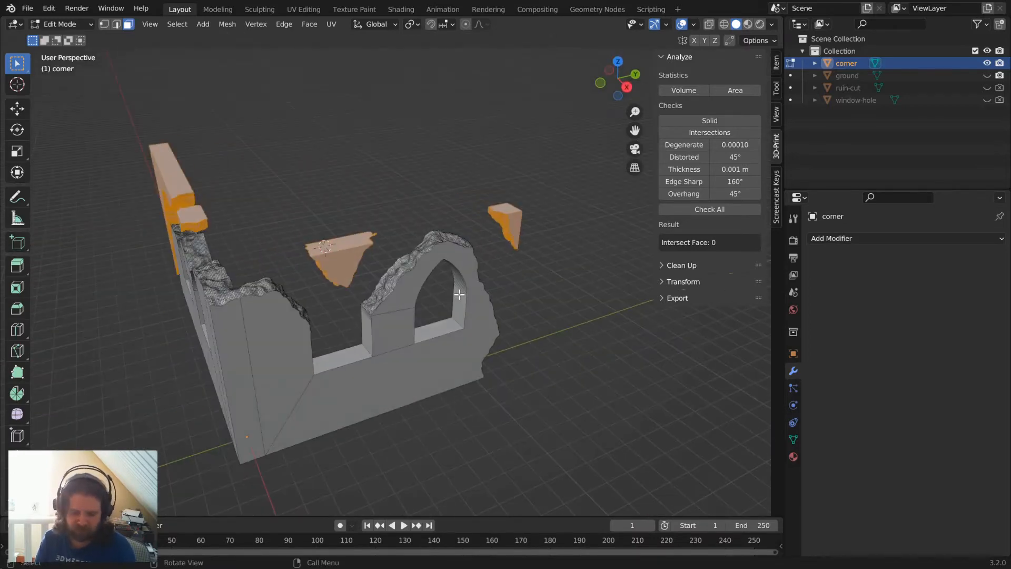
{"action": "key", "text": "x"}
{"action": "left_click", "coordinate": [459, 295]}
{"action": "key", "text": "Tab"}
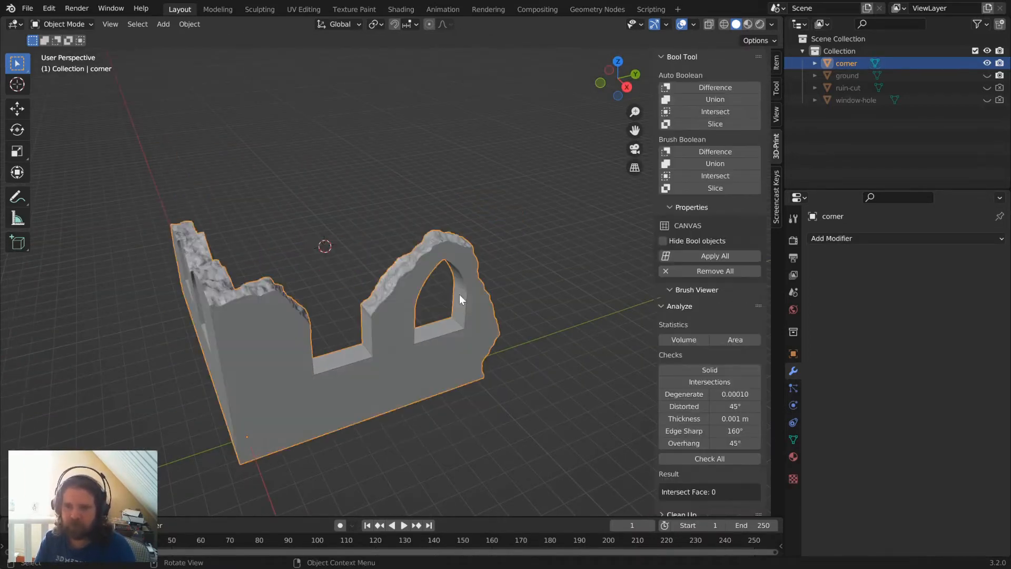
Duplicate the cleaned corner wall object in place, without moving the copy.
{"action": "middle_click_drag", "start_coordinate": [460, 295], "coordinate": [382, 367]}
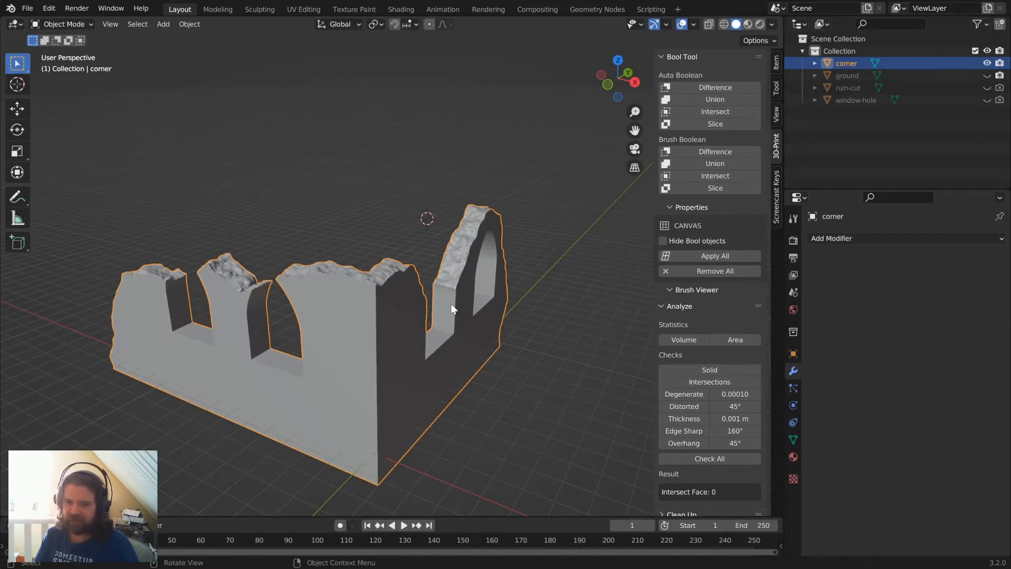
{"action": "middle_click_drag", "start_coordinate": [481, 346], "coordinate": [457, 351]}
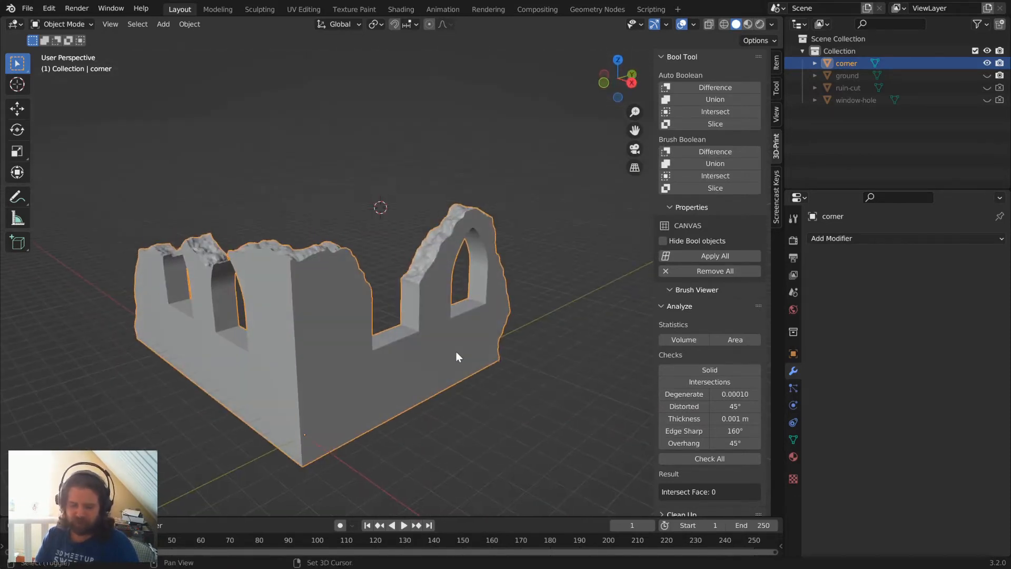
{"action": "key", "text": "shift+d"}
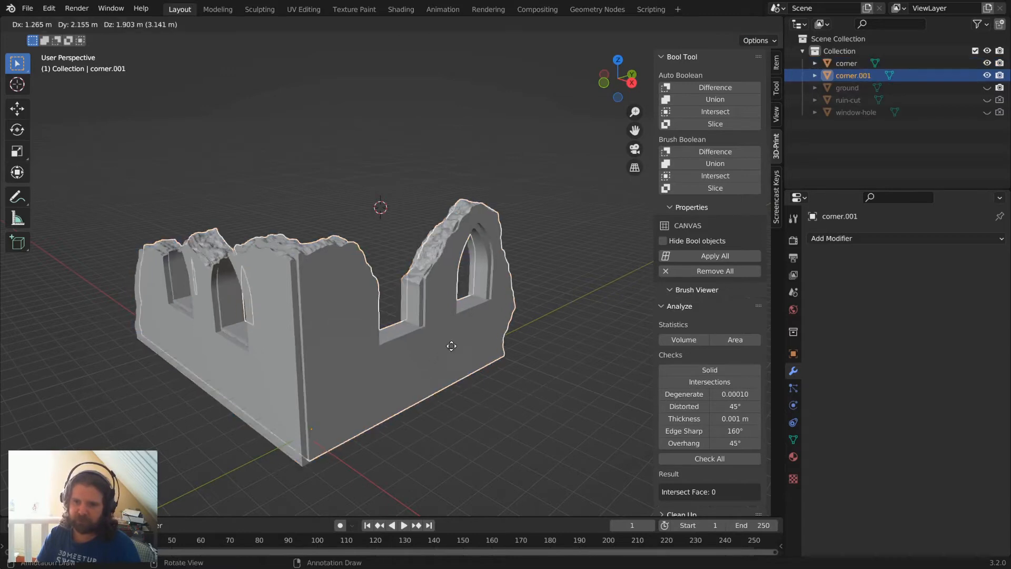
{"action": "key", "text": "Escape"}
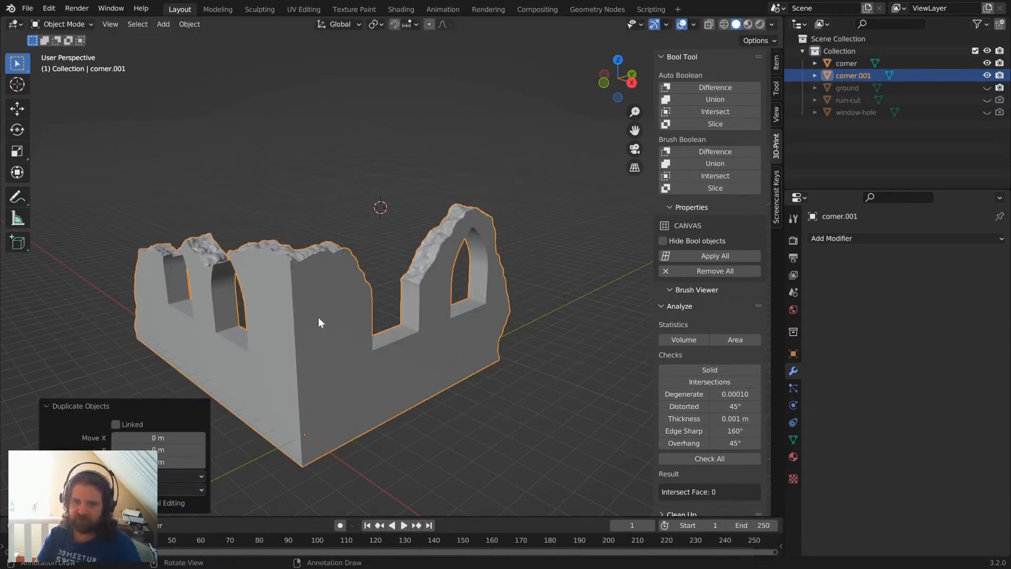
Add a Remesh modifier in Voxel mode to the duplicated corner and set its voxel size to 0.5 m.
{"action": "left_click", "coordinate": [852, 238]}
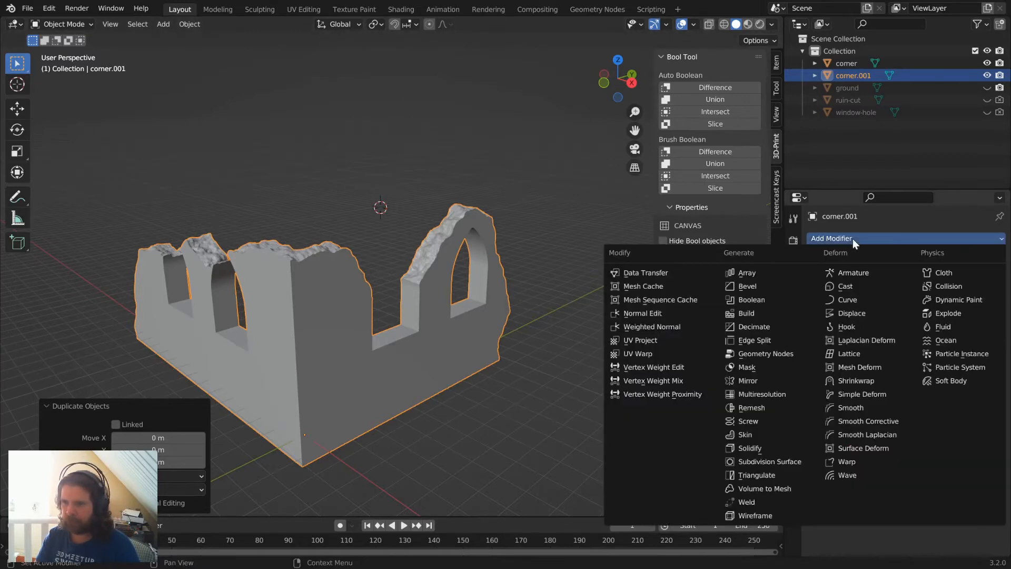
{"action": "left_click", "coordinate": [763, 408]}
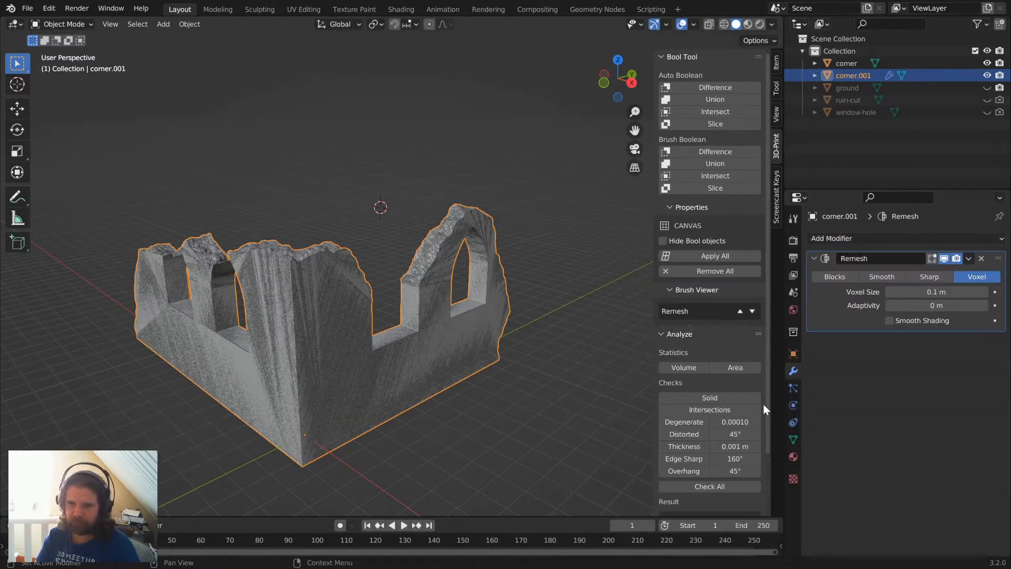
{"action": "left_click", "coordinate": [938, 293]}
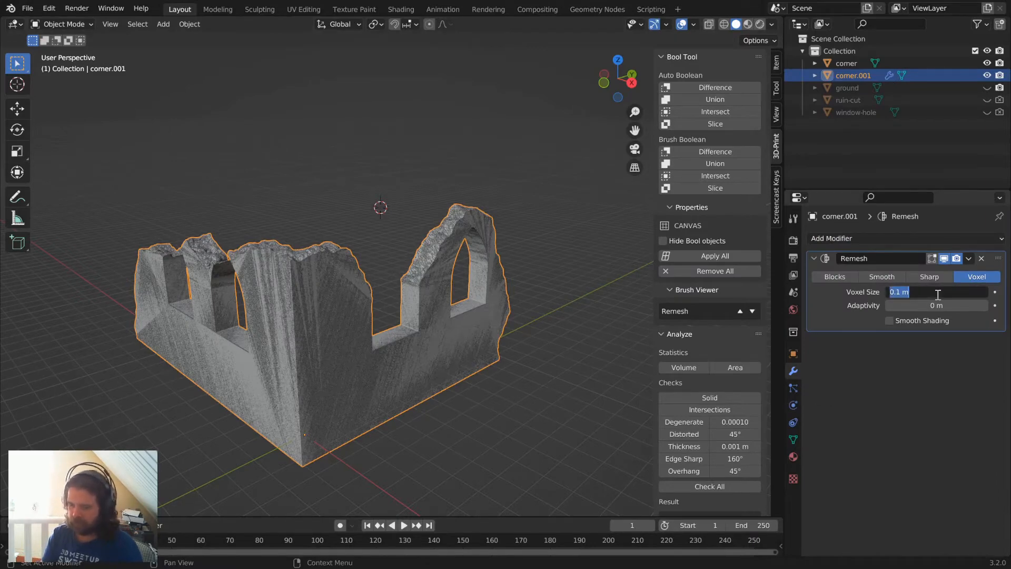
{"action": "type", "text": "0.5"}
{"action": "key", "text": "Return"}
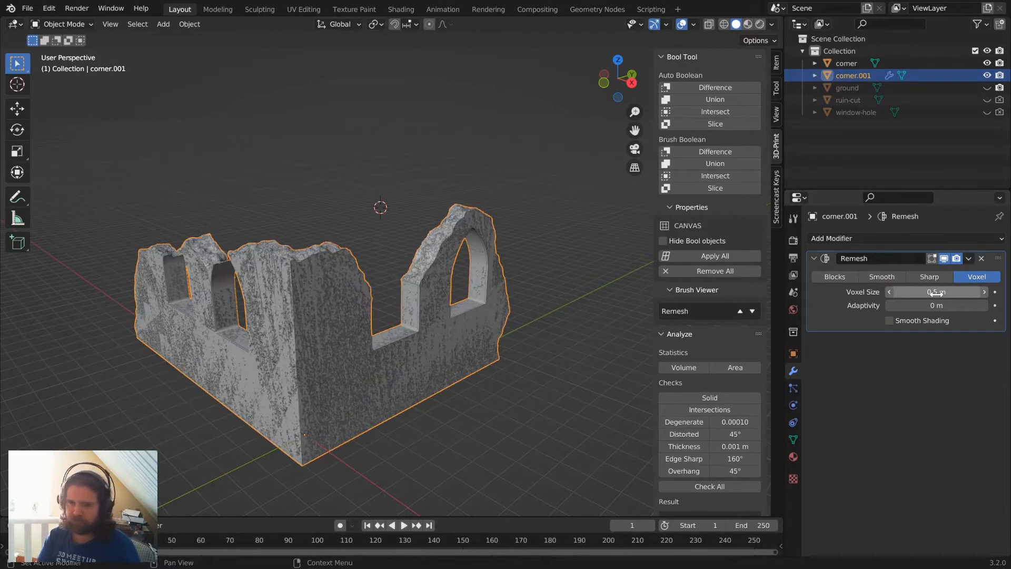
{"action": "scroll", "coordinate": [358, 265], "scroll_direction": "up", "scroll_amount": 5}
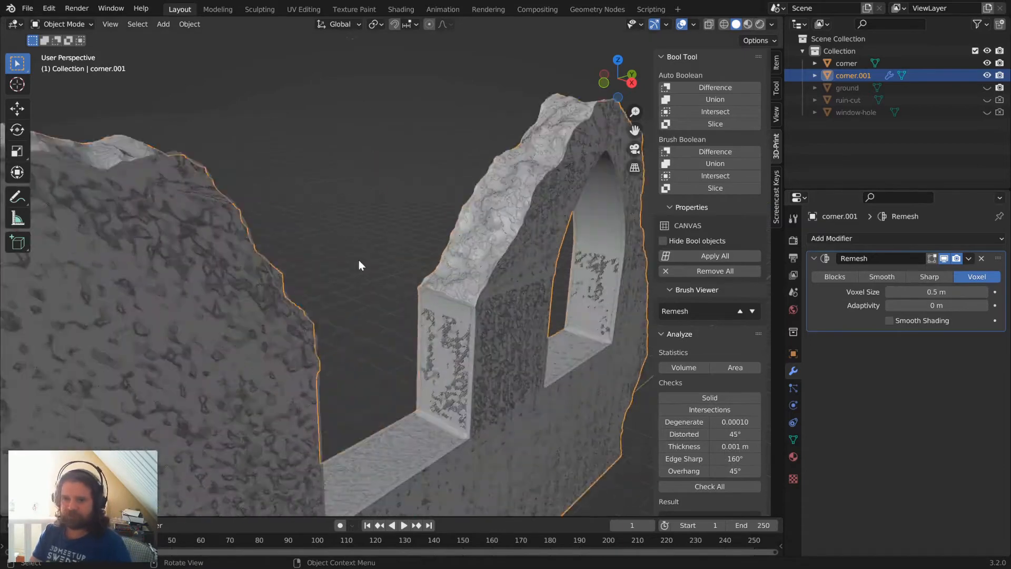
{"action": "scroll", "coordinate": [358, 273], "scroll_direction": "down", "scroll_amount": 6}
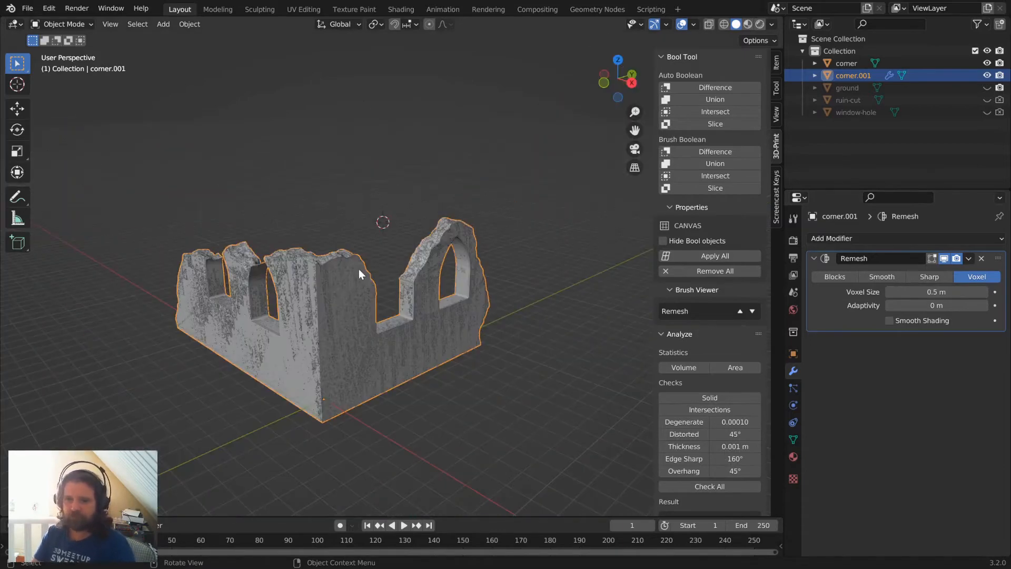
Hide the original corner object, reselect the duplicate and inspect its remeshed broken edge up close.
{"action": "left_click", "coordinate": [988, 64]}
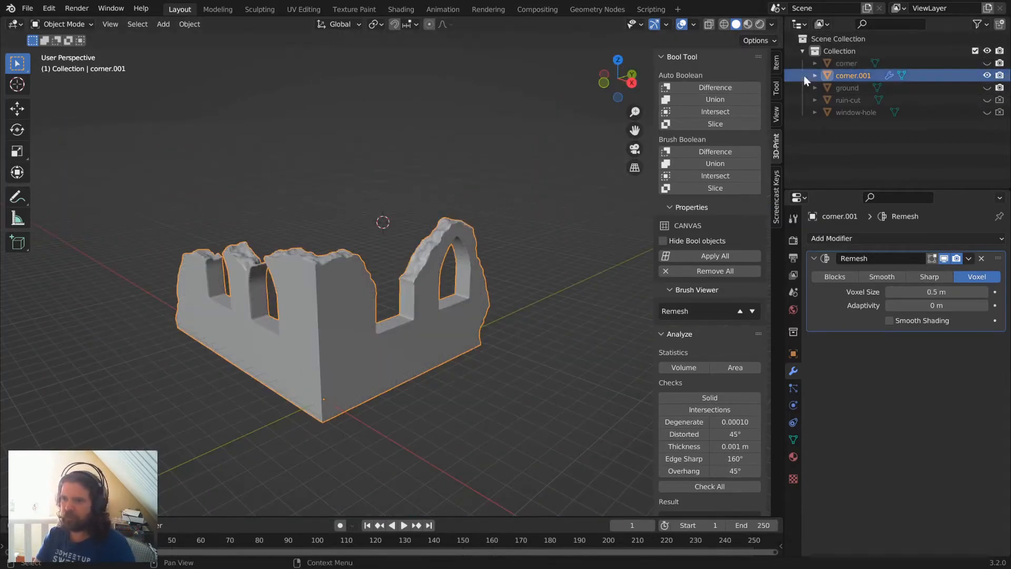
{"action": "left_click", "coordinate": [848, 64]}
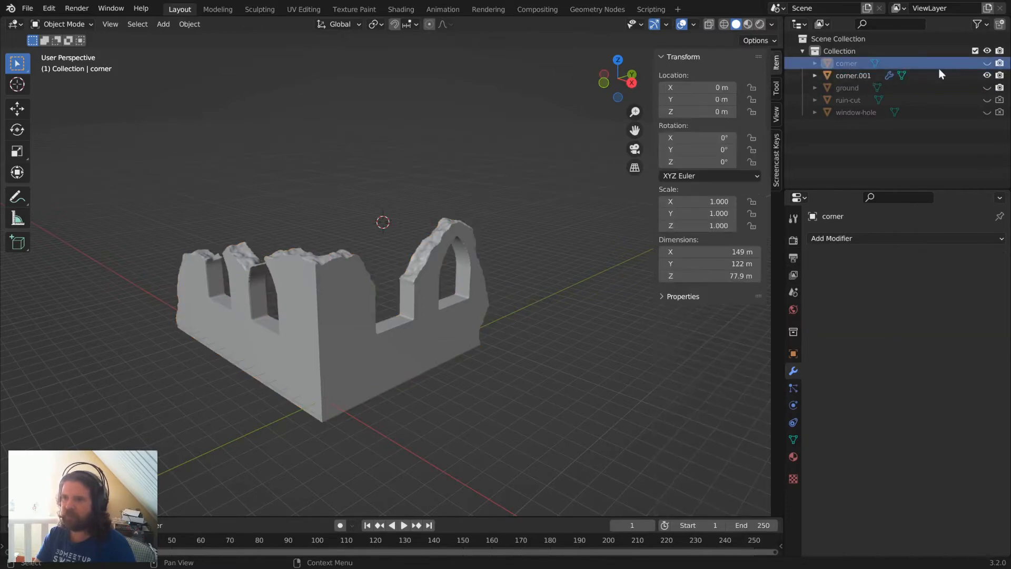
{"action": "scroll", "coordinate": [380, 289], "scroll_direction": "up", "scroll_amount": 5}
{"action": "left_click", "coordinate": [169, 289]}
{"action": "middle_click_drag", "start_coordinate": [466, 204], "coordinate": [472, 266]}
{"action": "scroll", "coordinate": [567, 306], "scroll_direction": "up", "scroll_amount": 8}
{"action": "scroll", "coordinate": [567, 306], "scroll_direction": "down", "scroll_amount": 6}
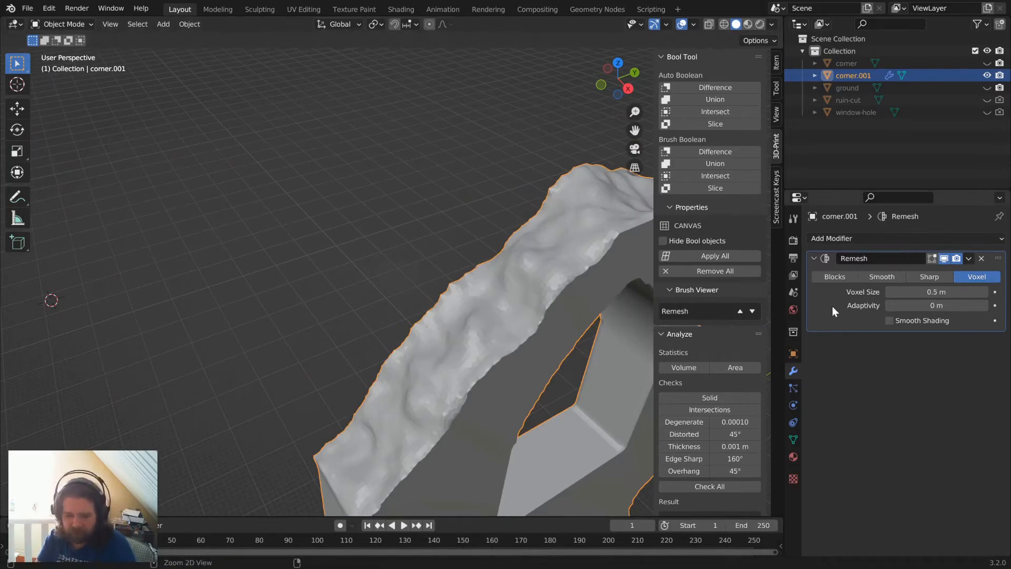
Apply the Remesh modifier on the duplicate and add a Smooth modifier.
{"action": "key", "text": "ctrl+a"}
{"action": "left_click", "coordinate": [883, 241]}
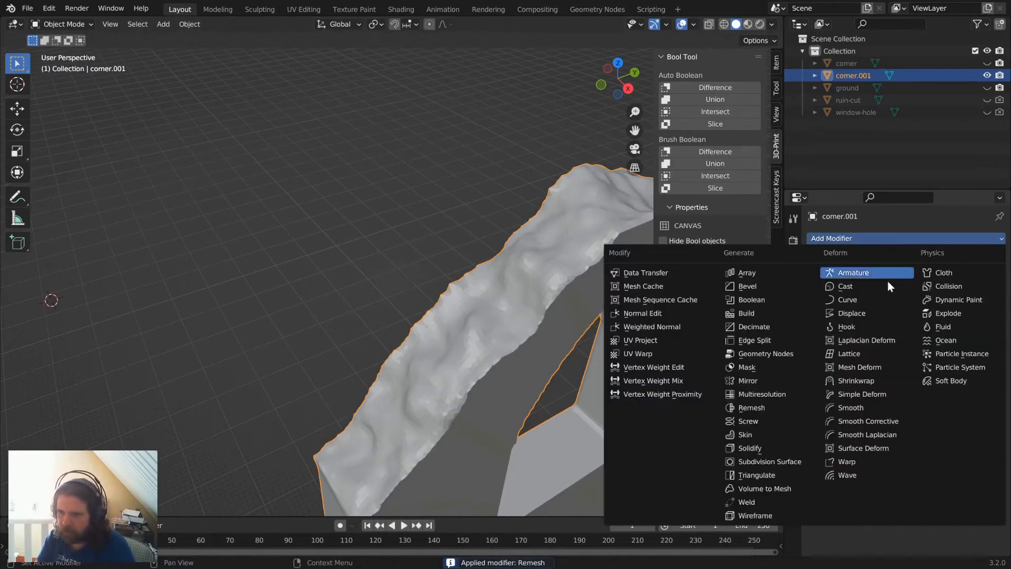
{"action": "left_click", "coordinate": [864, 406]}
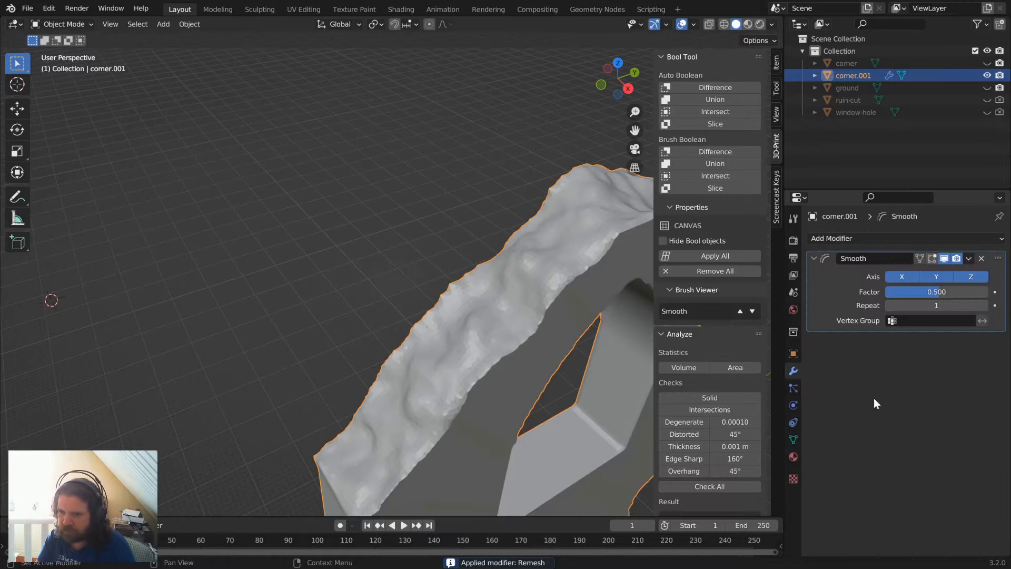
Try a Repeat value of 20 on the Smooth modifier, then raise it in stages to 40.
{"action": "left_click", "coordinate": [941, 305]}
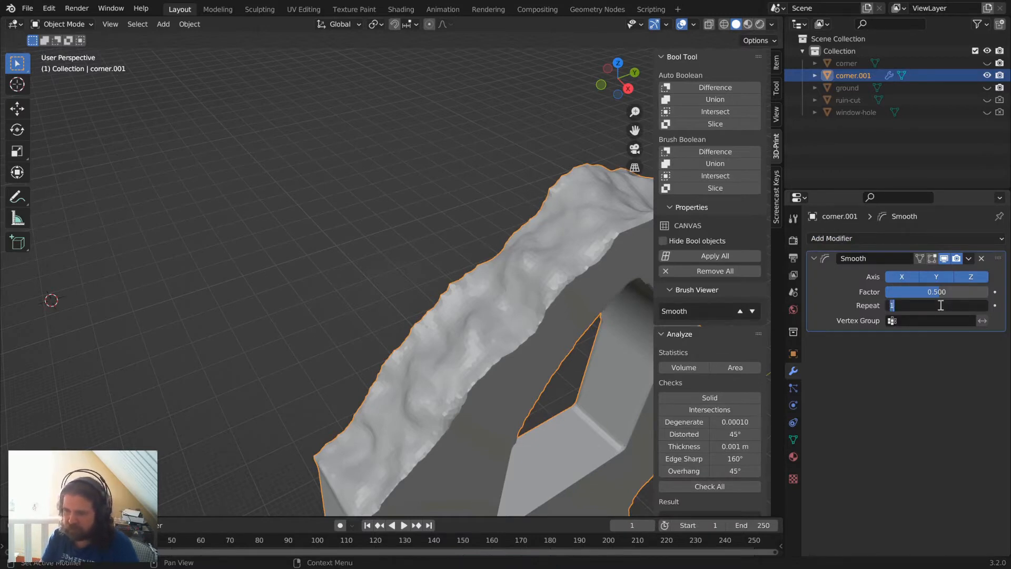
{"action": "type", "text": "20"}
{"action": "key", "text": "Return"}
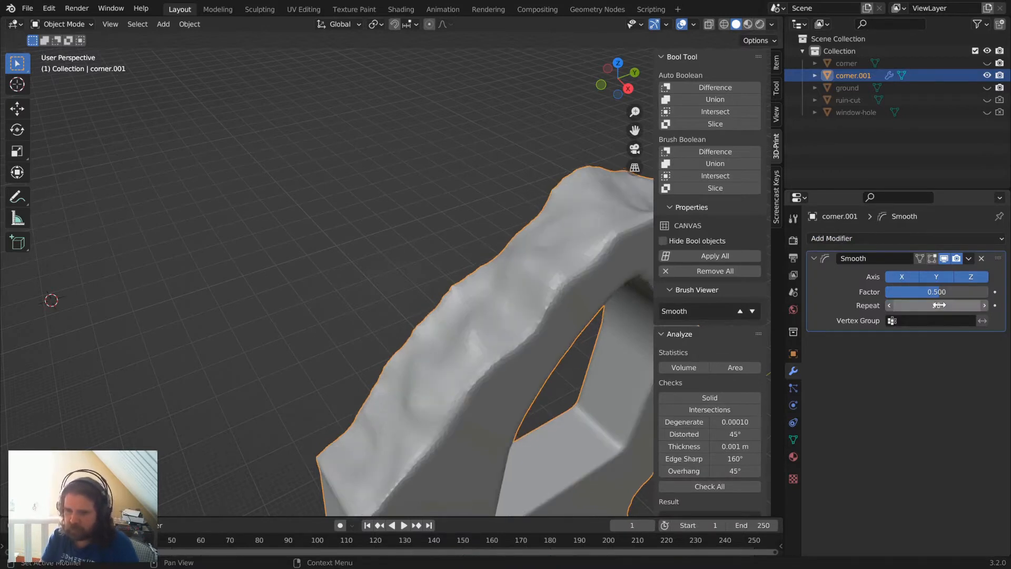
{"action": "left_click", "coordinate": [939, 305]}
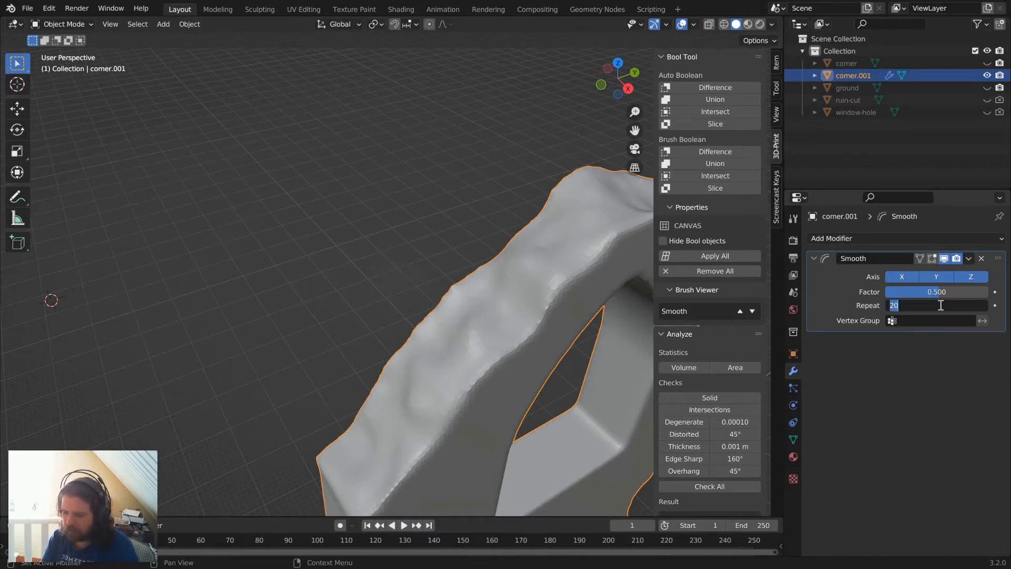
{"action": "type", "text": "5"}
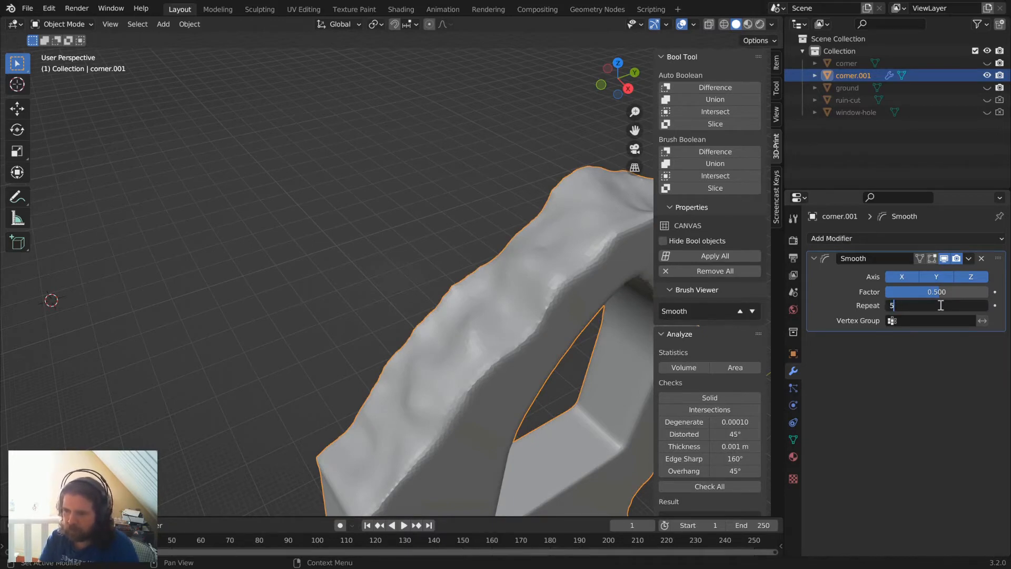
{"action": "type", "text": "030"}
{"action": "key", "text": "Return"}
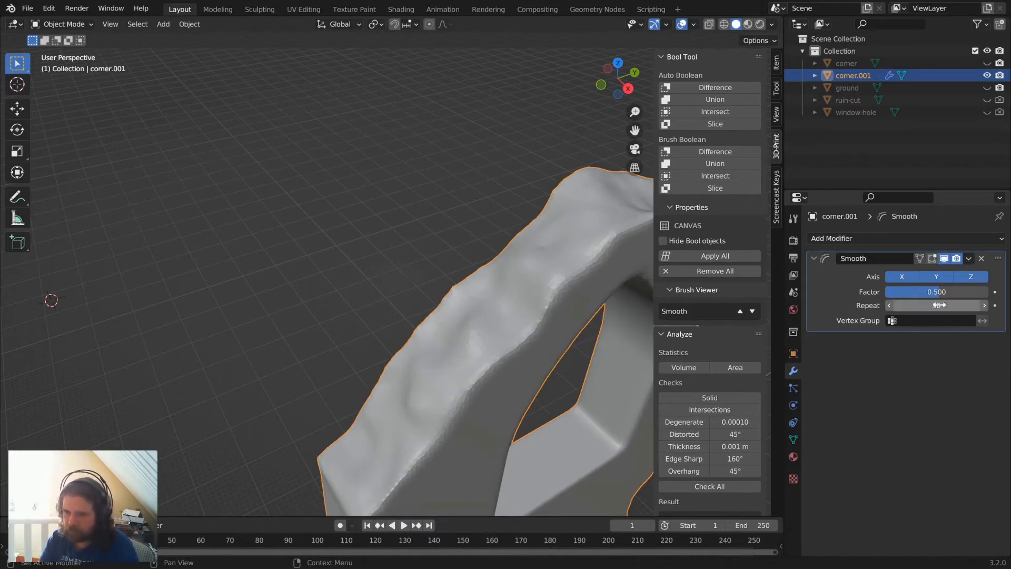
{"action": "left_click", "coordinate": [939, 305]}
{"action": "type", "text": "40"}
{"action": "key", "text": "Return"}
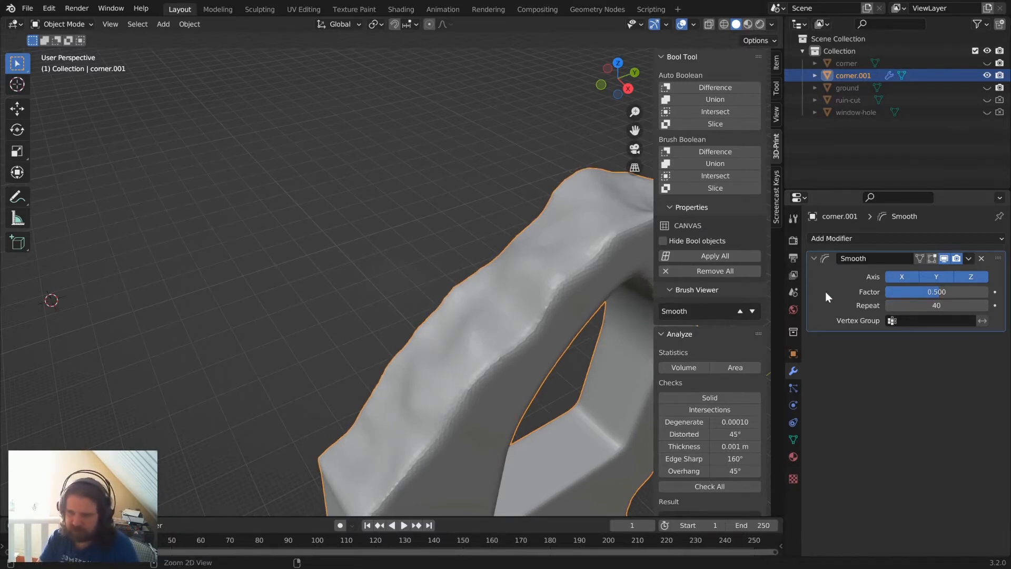
Apply the Smooth modifier and add a Displace modifier that uses the existing texture named Texture.
{"action": "key", "text": "ctrl+a"}
{"action": "key", "text": "KP_Decimal"}
{"action": "middle_click_drag", "start_coordinate": [429, 364], "coordinate": [304, 300]}
{"action": "left_click", "coordinate": [871, 240]}
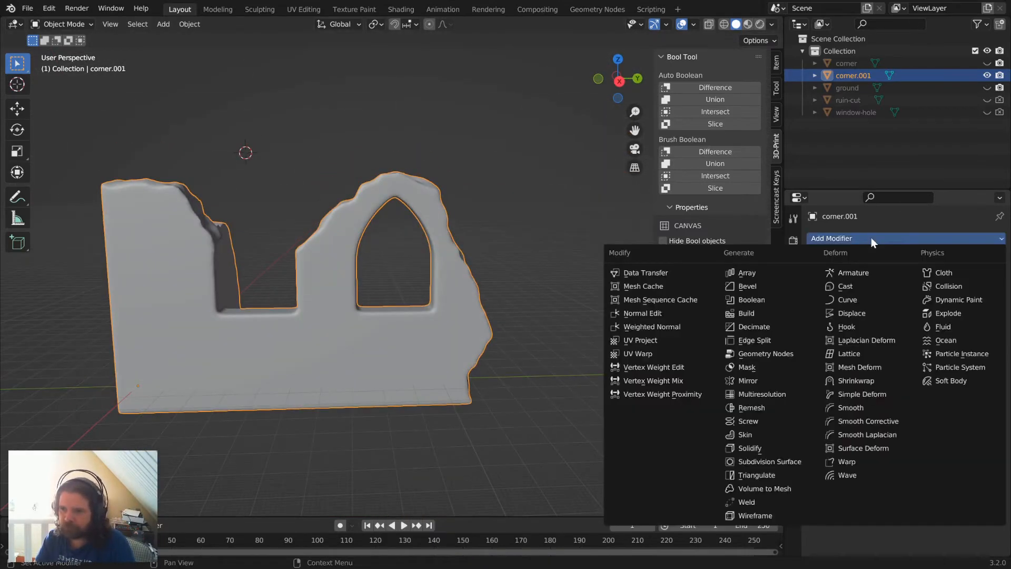
{"action": "left_click", "coordinate": [864, 314]}
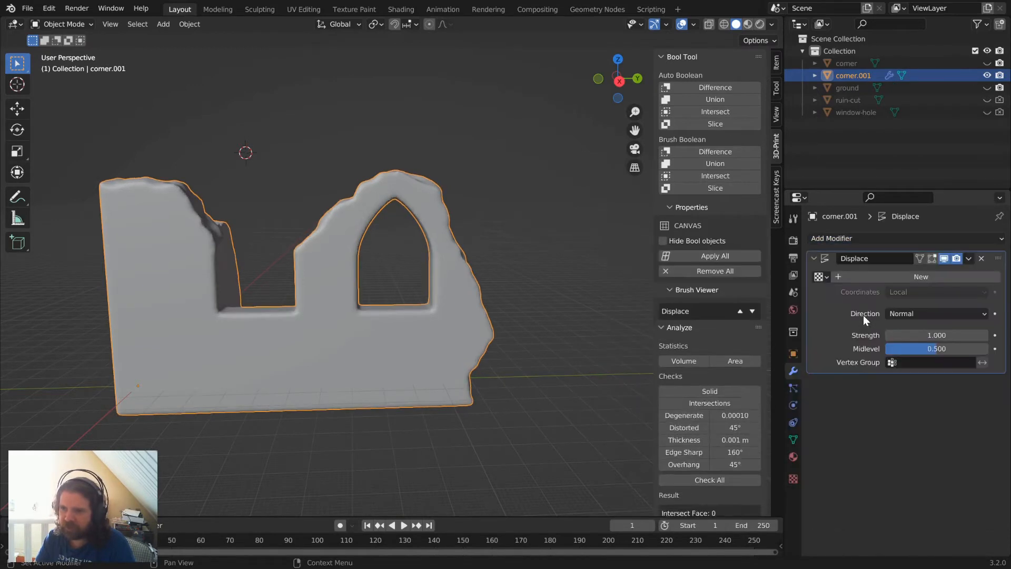
{"action": "left_click", "coordinate": [822, 277]}
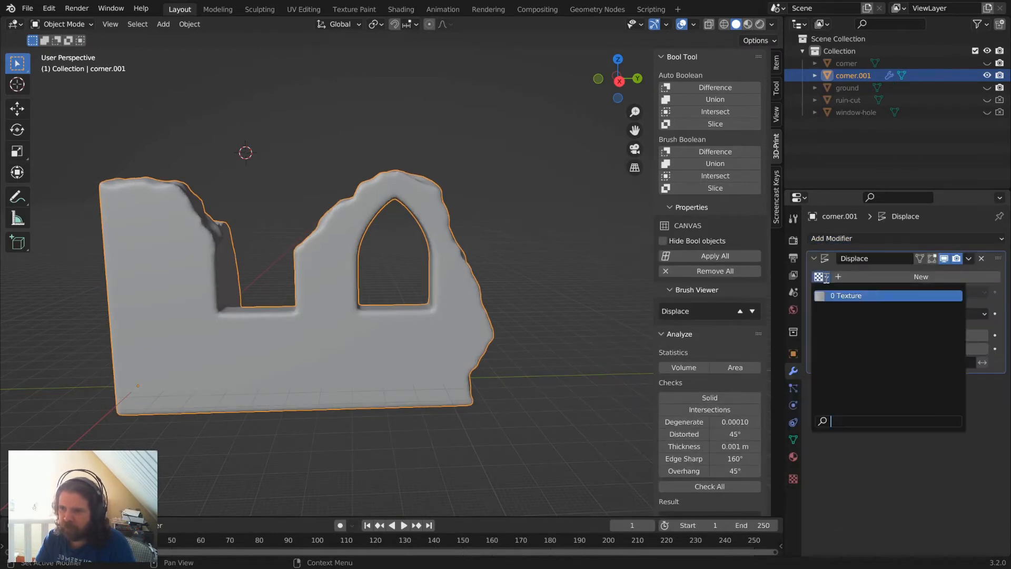
{"action": "left_click", "coordinate": [849, 296]}
{"action": "middle_click_drag", "start_coordinate": [327, 332], "coordinate": [408, 305]}
{"action": "scroll", "coordinate": [409, 305], "scroll_direction": "down", "scroll_amount": 4}
{"action": "middle_click_drag", "start_coordinate": [497, 334], "coordinate": [492, 311]}
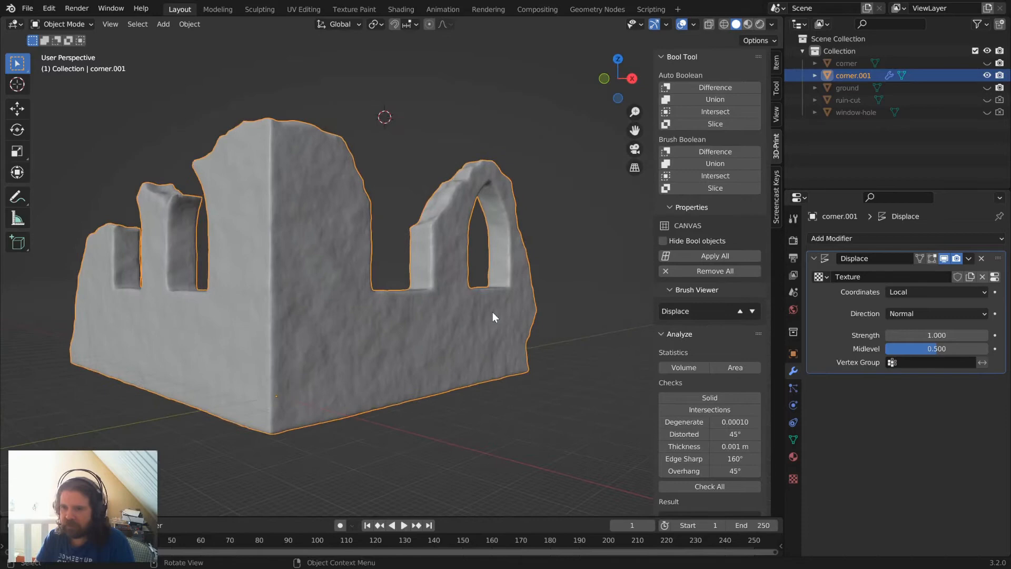
Set the Displace strength to 3 and check the rough stone surface around the wall.
{"action": "left_click", "coordinate": [945, 335]}
{"action": "type", "text": "3"}
{"action": "key", "text": "Return"}
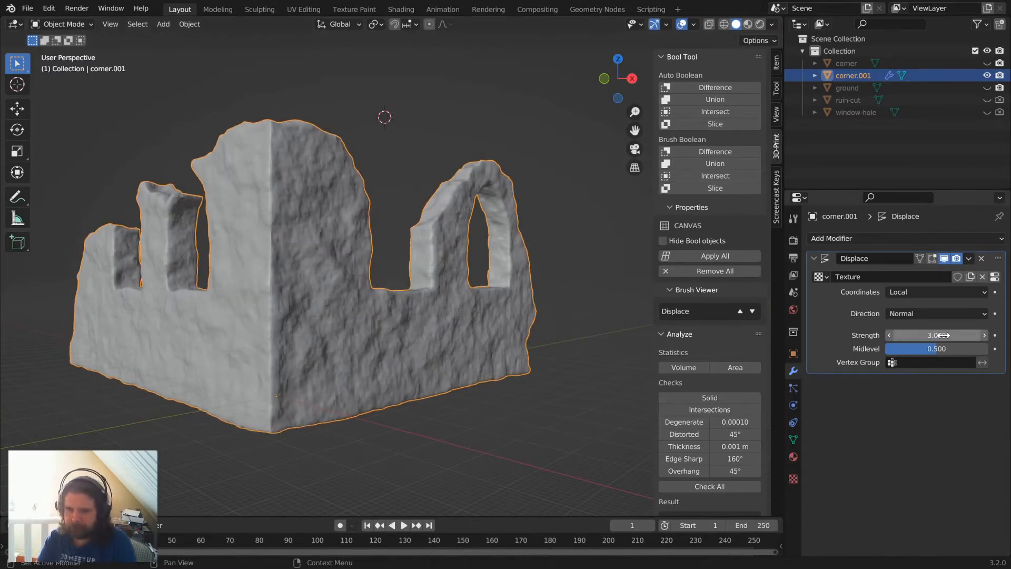
{"action": "middle_click_drag", "start_coordinate": [508, 269], "coordinate": [554, 330]}
{"action": "scroll", "coordinate": [451, 303], "scroll_direction": "up", "scroll_amount": 5}
{"action": "mouse_move", "coordinate": [450, 304]}
{"action": "middle_mouse_down"}
{"action": "mouse_move", "coordinate": [287, 289]}
{"action": "mouse_move", "coordinate": [316, 285]}
{"action": "mouse_move", "coordinate": [329, 264]}
{"action": "mouse_move", "coordinate": [422, 311]}
{"action": "mouse_move", "coordinate": [337, 295]}
{"action": "mouse_move", "coordinate": [242, 309]}
{"action": "mouse_move", "coordinate": [194, 291]}
{"action": "mouse_move", "coordinate": [444, 296]}
{"action": "middle_mouse_up"}
{"action": "middle_click_drag", "start_coordinate": [474, 354], "coordinate": [411, 348]}
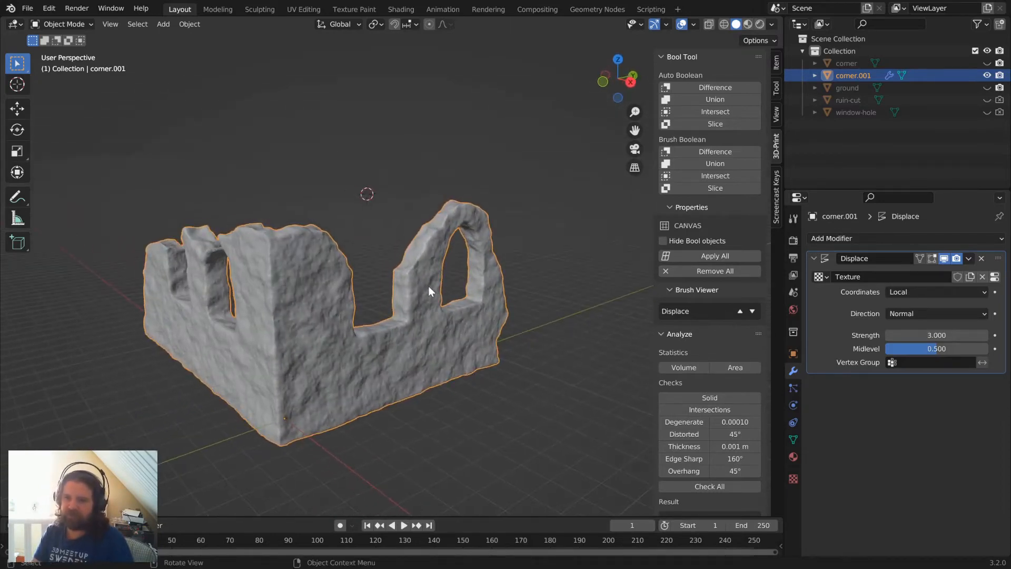
Unhide the original corner object so it overlaps the displaced duplicate.
{"action": "scroll", "coordinate": [428, 286], "scroll_direction": "up", "scroll_amount": 7}
{"action": "scroll", "coordinate": [391, 270], "scroll_direction": "down", "scroll_amount": 5}
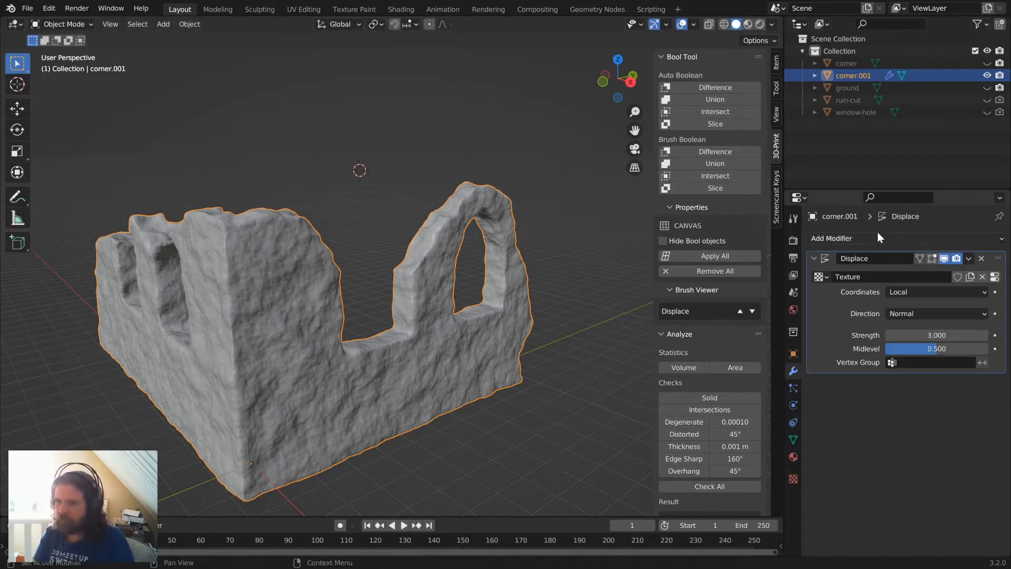
{"action": "left_click", "coordinate": [986, 62]}
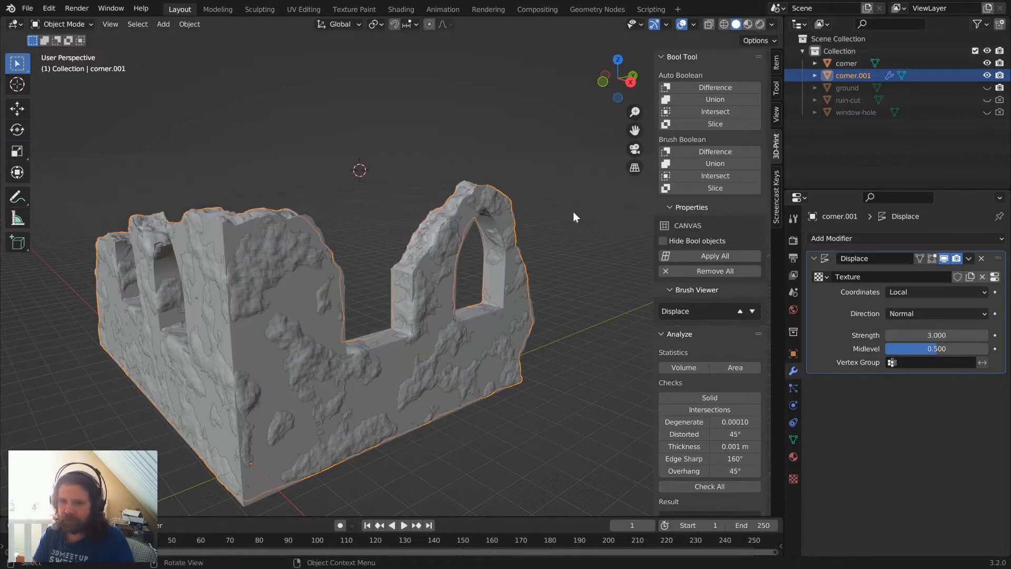
Try an Auto Boolean Intersect between the displaced duplicate corner.001 and the original corner, and check the combined wall.
{"action": "scroll", "coordinate": [337, 327], "scroll_direction": "up", "scroll_amount": 5}
{"action": "scroll", "coordinate": [344, 292], "scroll_direction": "down", "scroll_amount": 6}
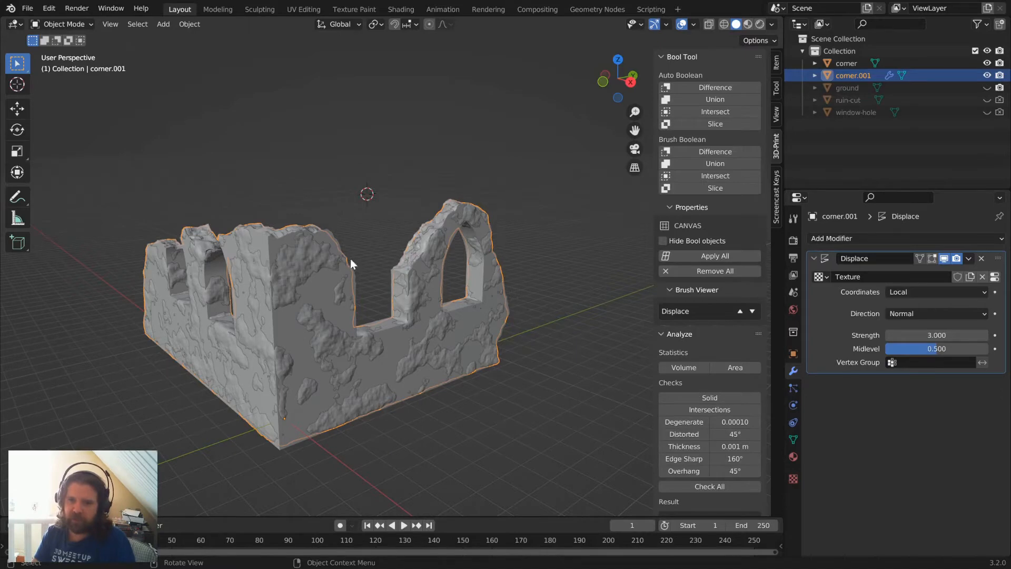
{"action": "scroll", "coordinate": [364, 247], "scroll_direction": "up", "scroll_amount": 5}
{"action": "left_click", "coordinate": [434, 190], "text": "shift"}
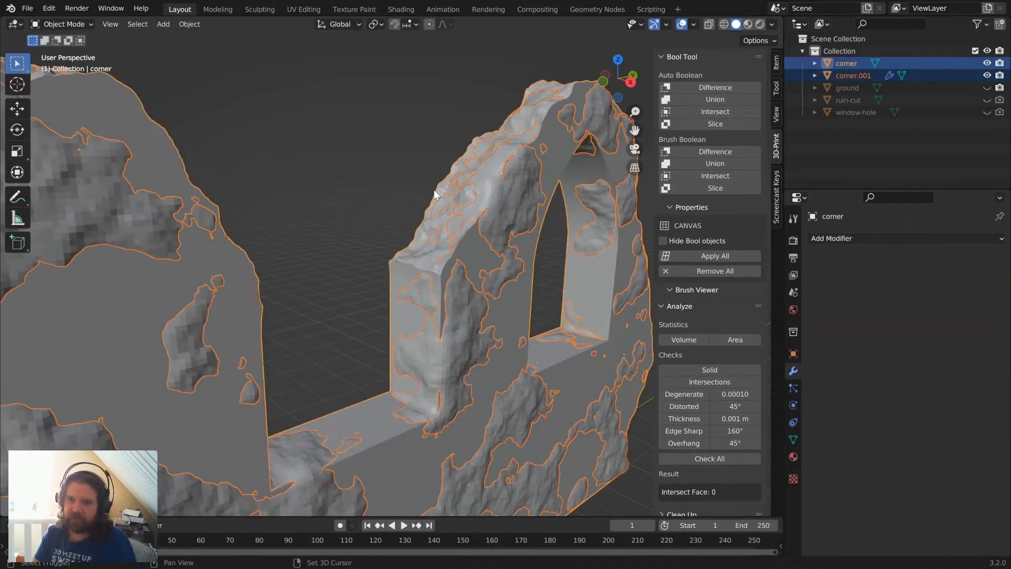
{"action": "left_click", "coordinate": [715, 111]}
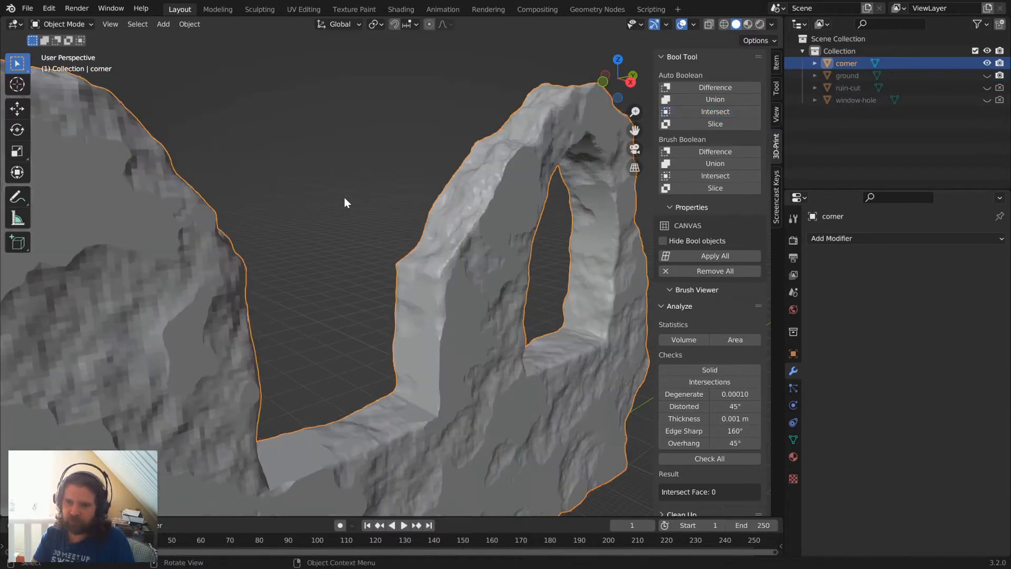
{"action": "scroll", "coordinate": [344, 197], "scroll_direction": "down", "scroll_amount": 6}
{"action": "middle_click_drag", "start_coordinate": [343, 197], "coordinate": [436, 295]}
{"action": "scroll", "coordinate": [319, 302], "scroll_direction": "up", "scroll_amount": 3}
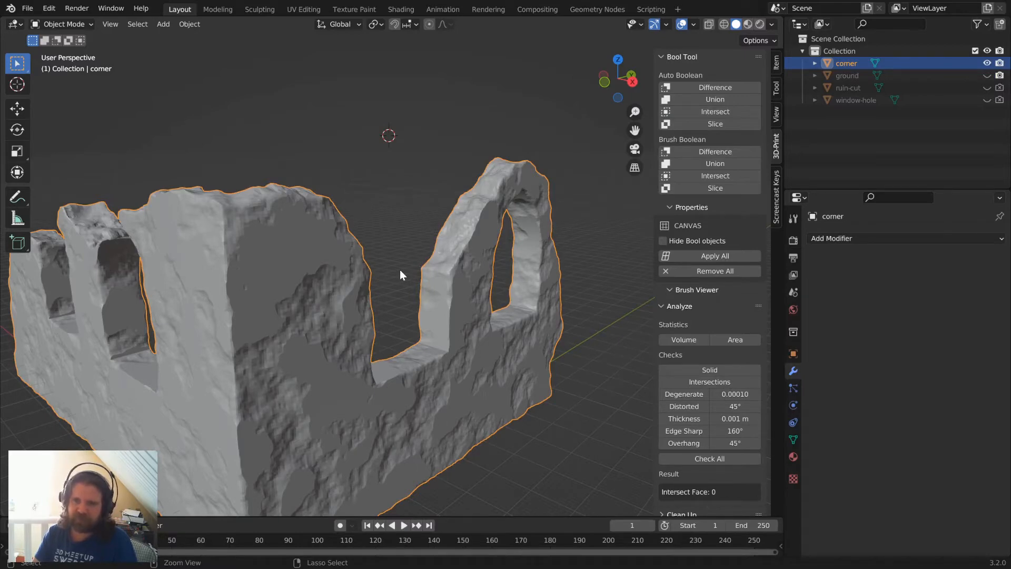
Undo the Boolean Intersect and reselect the displaced duplicate corner.001.
{"action": "key", "text": "ctrl+z"}
{"action": "left_click", "coordinate": [393, 178]}
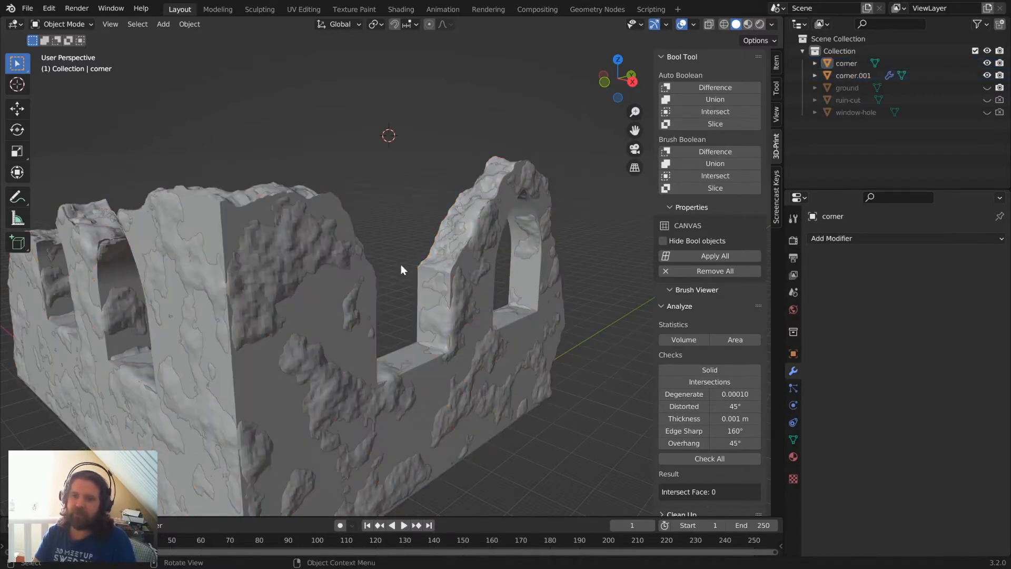
{"action": "left_click", "coordinate": [256, 263]}
Examine the size and spread of the rough patches where the displaced duplicate overlaps the plain wall.
{"action": "scroll", "coordinate": [268, 255], "scroll_direction": "up", "scroll_amount": 4}
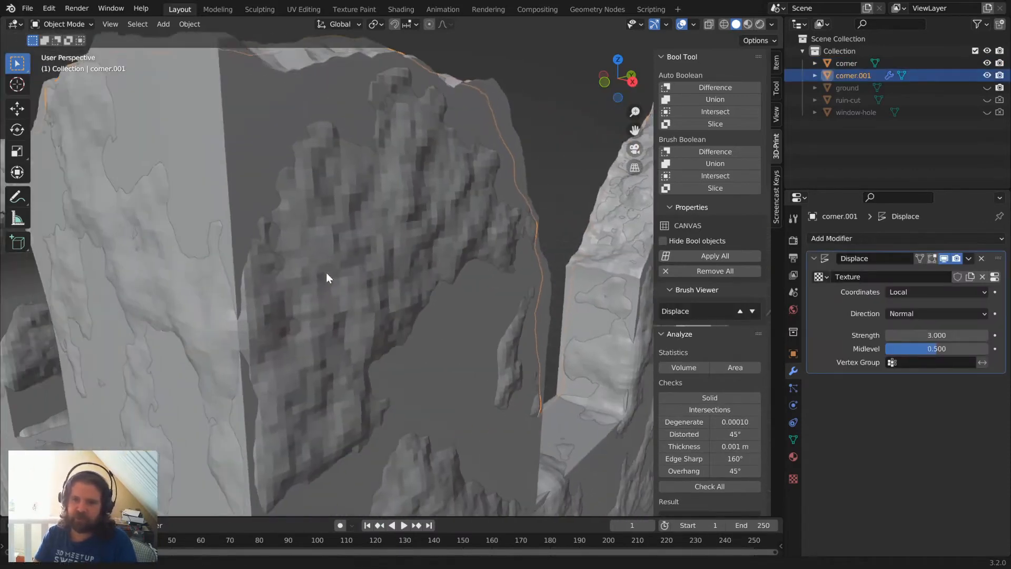
{"action": "middle_click_drag", "start_coordinate": [326, 274], "coordinate": [407, 213]}
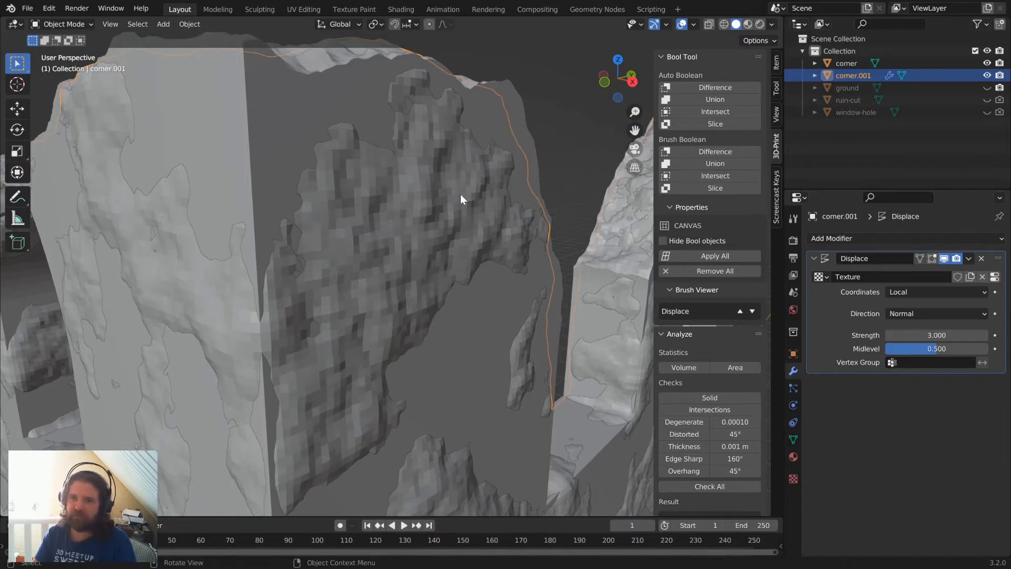
{"action": "scroll", "coordinate": [593, 138], "scroll_direction": "down", "scroll_amount": 6}
{"action": "middle_click_drag", "start_coordinate": [502, 298], "coordinate": [473, 296]}
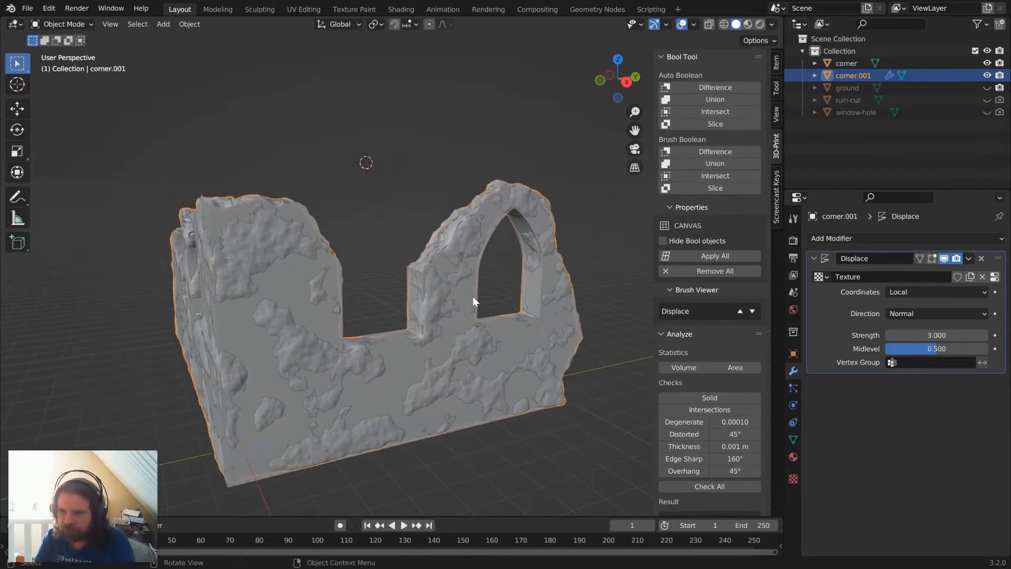
{"action": "scroll", "coordinate": [320, 265], "scroll_direction": "up", "scroll_amount": 4}
{"action": "scroll", "coordinate": [320, 264], "scroll_direction": "up", "scroll_amount": 1}
{"action": "scroll", "coordinate": [331, 266], "scroll_direction": "down", "scroll_amount": 5}
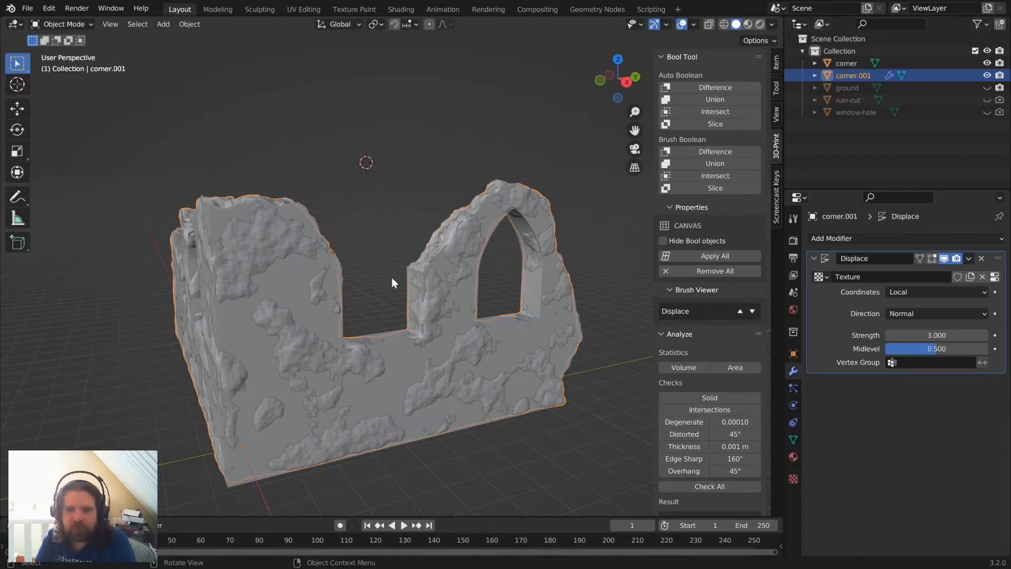
{"action": "scroll", "coordinate": [392, 277], "scroll_direction": "up", "scroll_amount": 3}
{"action": "middle_click_drag", "start_coordinate": [333, 294], "coordinate": [396, 308], "text": "shift"}
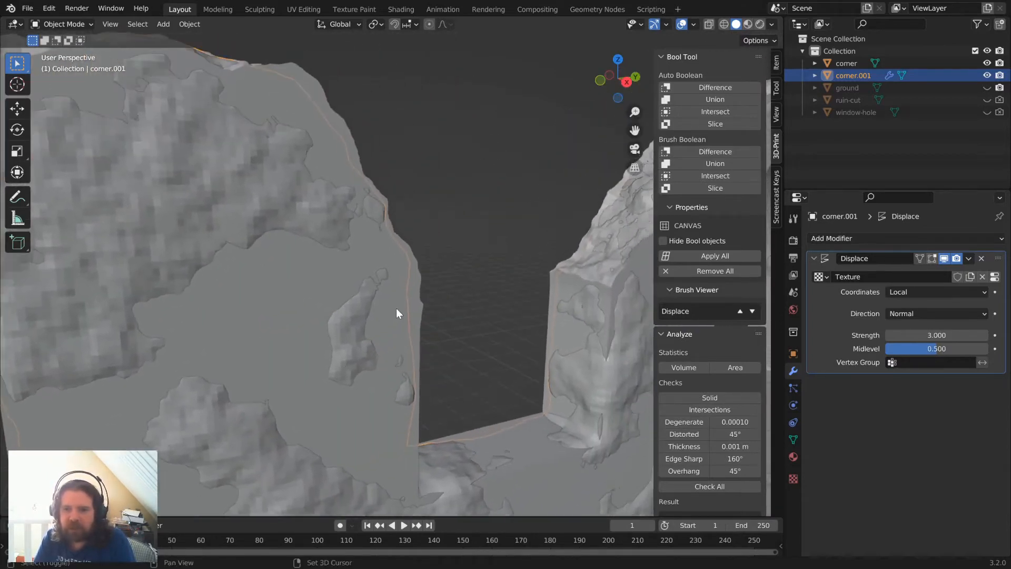
{"action": "scroll", "coordinate": [408, 250], "scroll_direction": "down", "scroll_amount": 4}
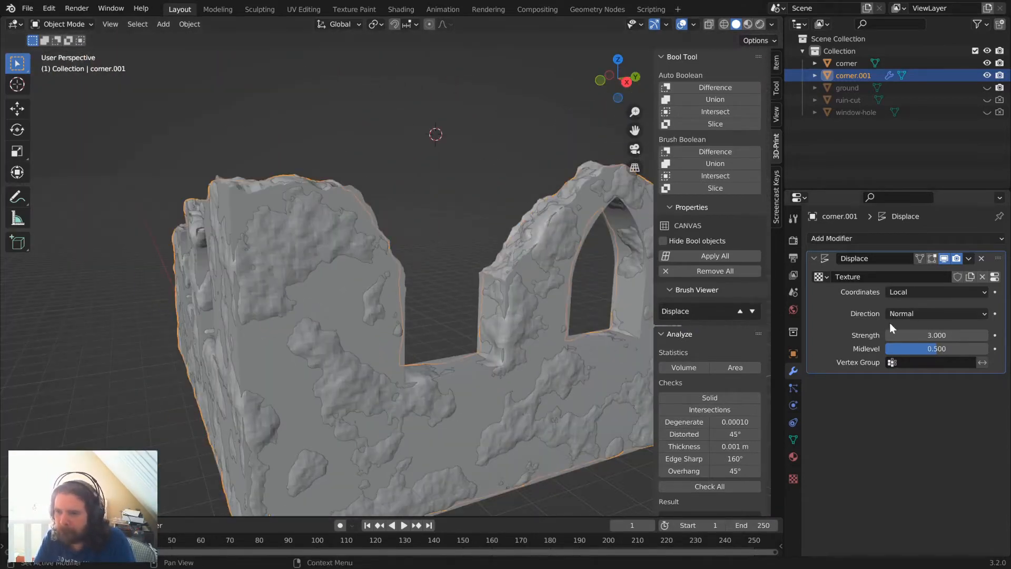
Set the Displace modifier's Clouds texture Size to 5 and check the stone patches on the wall.
{"action": "left_click", "coordinate": [995, 276]}
{"action": "double_click", "coordinate": [945, 492]}
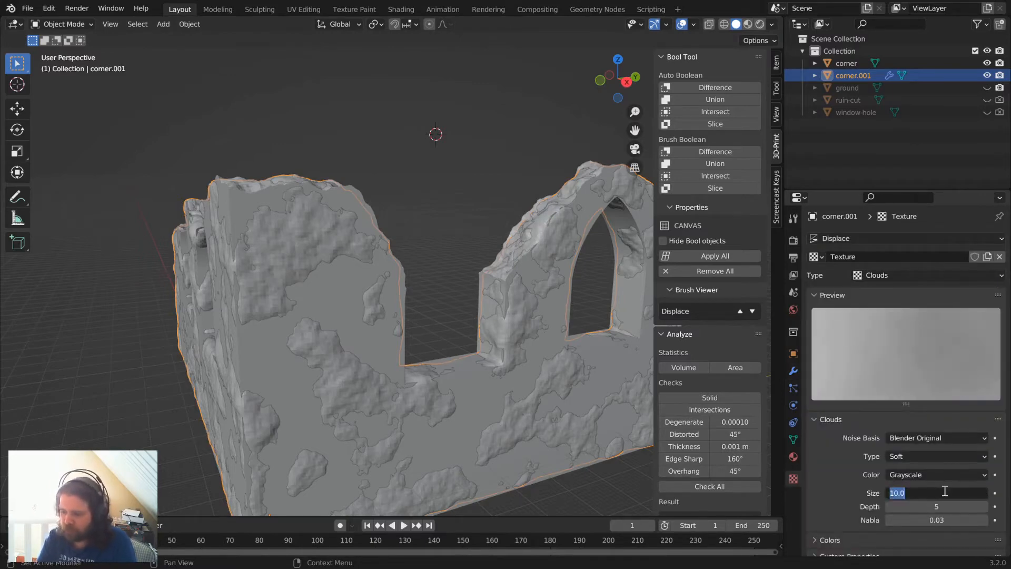
{"action": "type", "text": "5"}
{"action": "key", "text": "Return"}
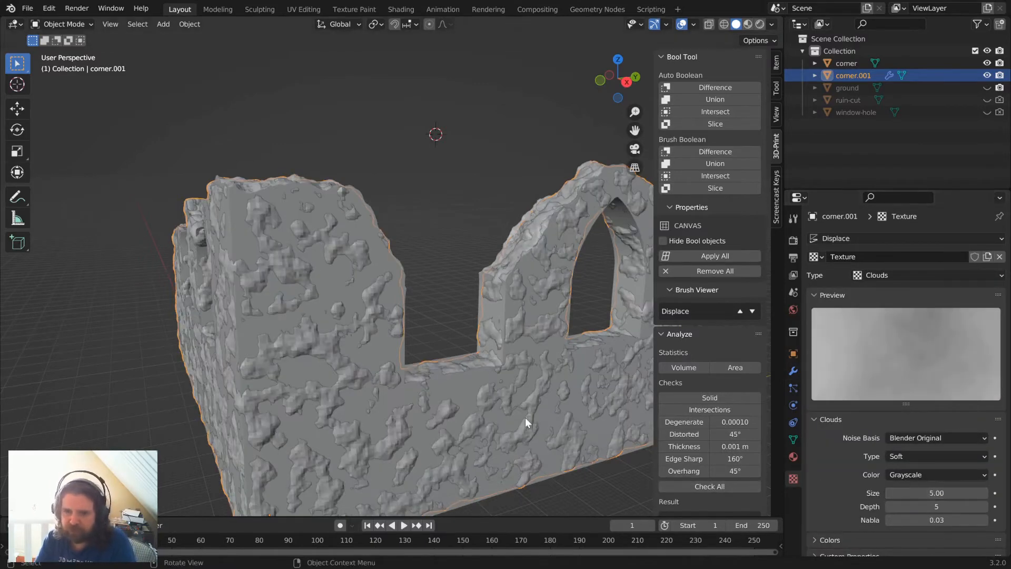
{"action": "scroll", "coordinate": [478, 316], "scroll_direction": "up", "scroll_amount": 6}
{"action": "scroll", "coordinate": [447, 283], "scroll_direction": "down", "scroll_amount": 6}
{"action": "middle_click_drag", "start_coordinate": [446, 283], "coordinate": [399, 309]}
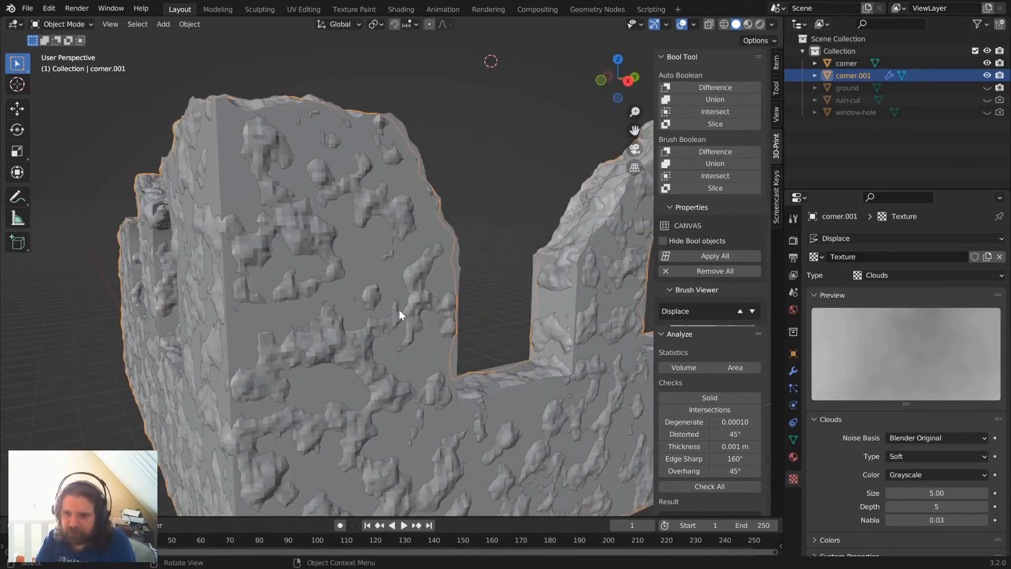
Return to the modifier settings and hide the original corner object to view the displaced duplicate alone.
{"action": "left_click", "coordinate": [795, 371]}
{"action": "middle_click_drag", "start_coordinate": [509, 279], "coordinate": [450, 276]}
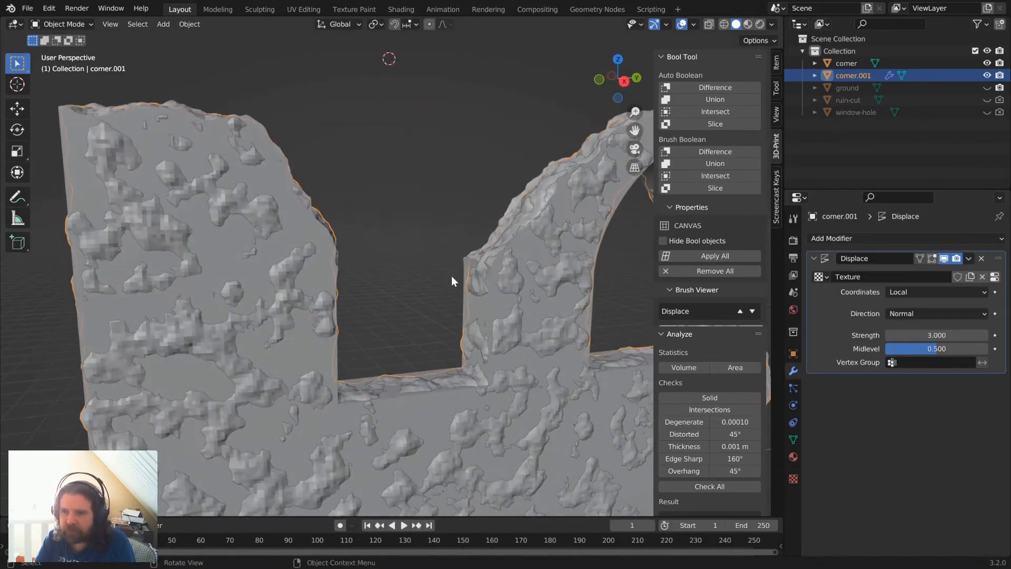
{"action": "left_click", "coordinate": [987, 63]}
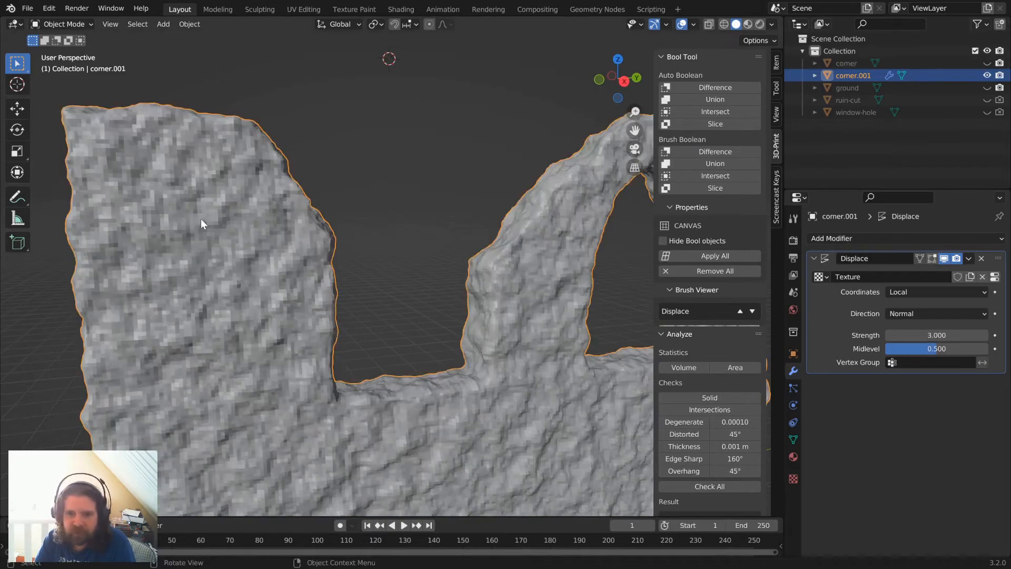
{"action": "middle_click_drag", "start_coordinate": [352, 286], "coordinate": [372, 283]}
{"action": "scroll", "coordinate": [406, 252], "scroll_direction": "down", "scroll_amount": 4}
{"action": "scroll", "coordinate": [445, 243], "scroll_direction": "down", "scroll_amount": 2}
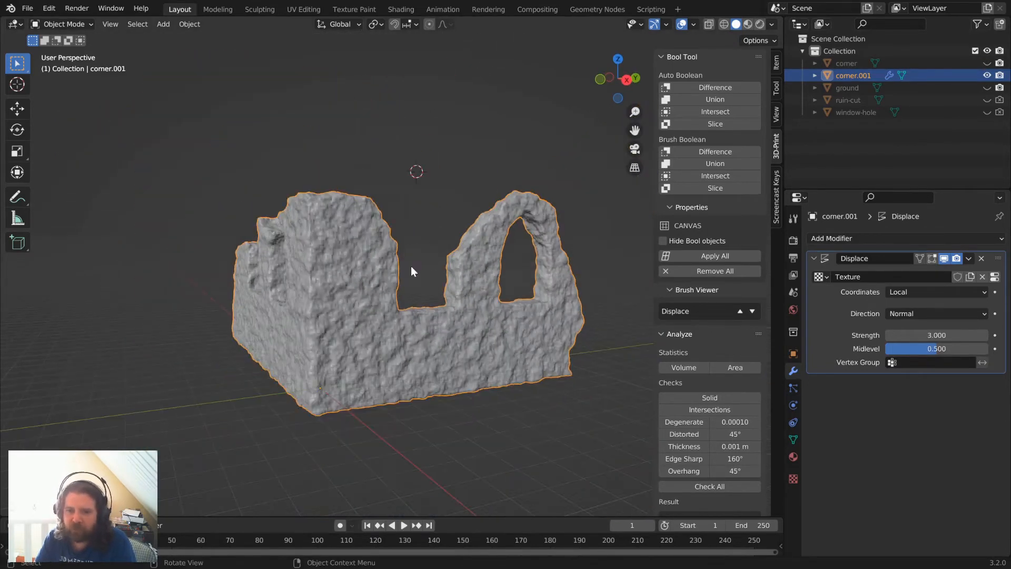
Add a second Displace modifier to corner.001 and give it a new texture.
{"action": "left_click", "coordinate": [860, 238]}
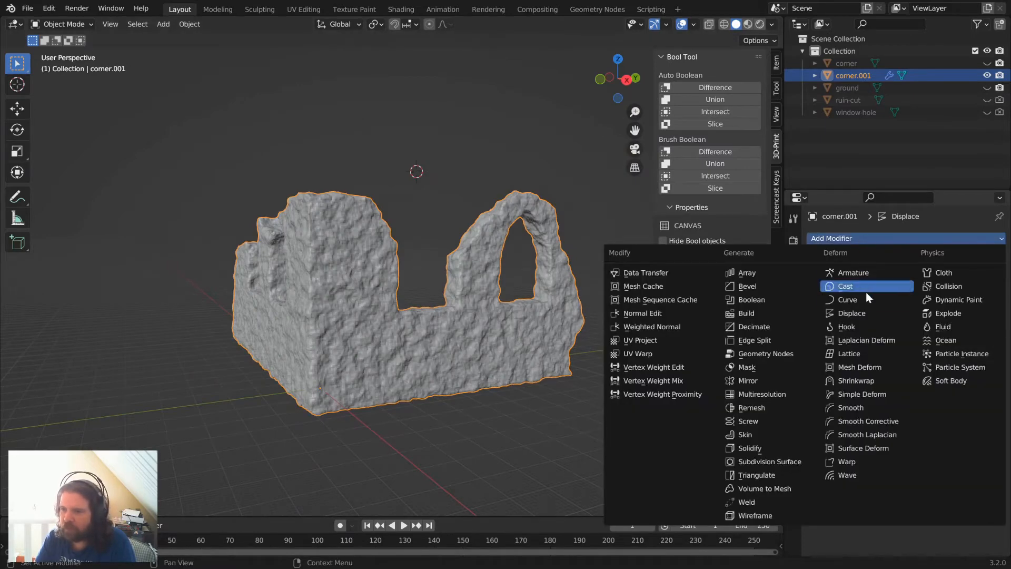
{"action": "left_click", "coordinate": [861, 311]}
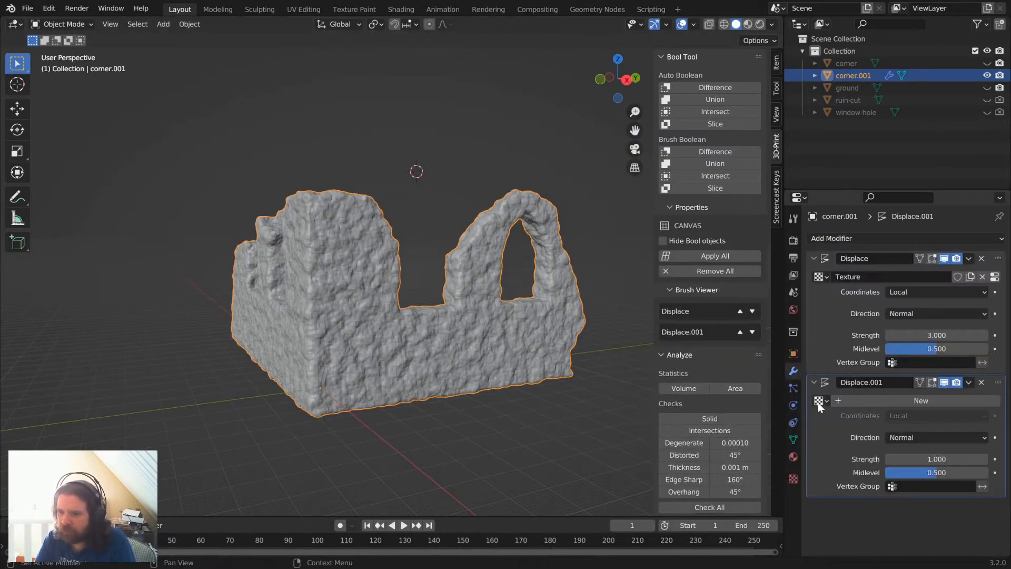
{"action": "left_click", "coordinate": [861, 400]}
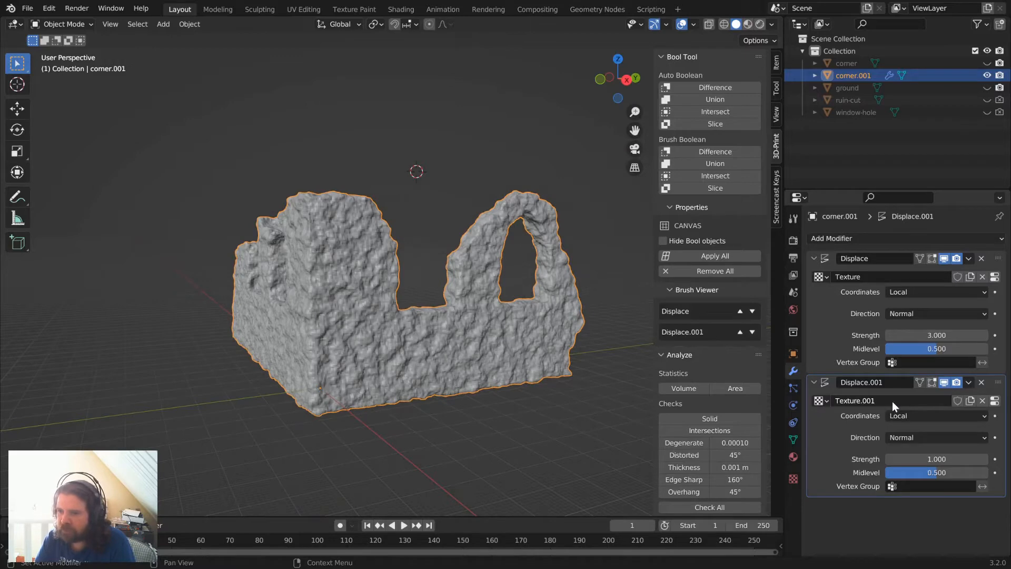
Rename the first Displace modifier's texture as rough-concrete-surface.
{"action": "double_click", "coordinate": [922, 276]}
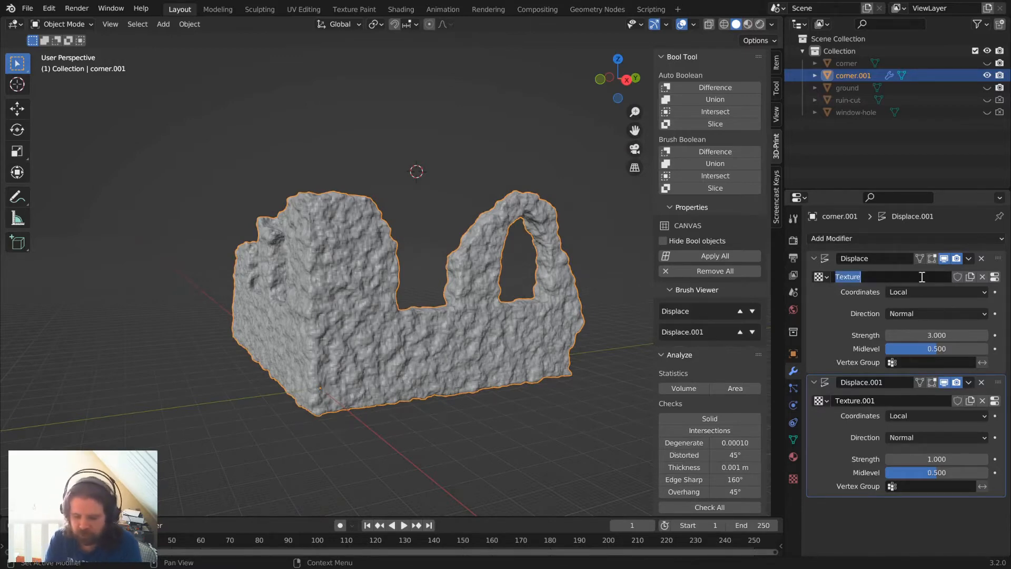
{"action": "type", "text": "concrete-sur"}
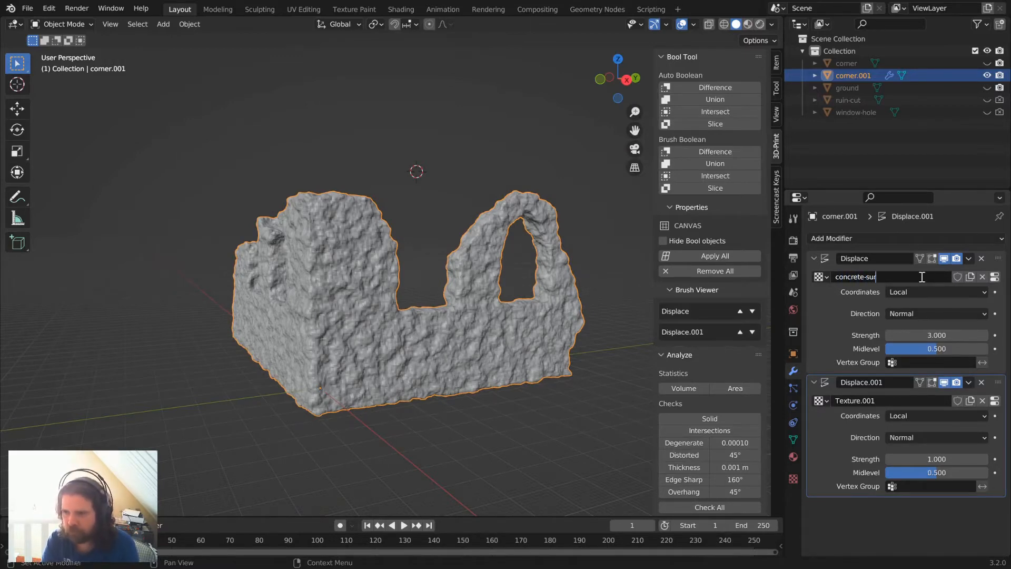
{"action": "type", "text": "fac"}
{"action": "type", "text": "rough-"}
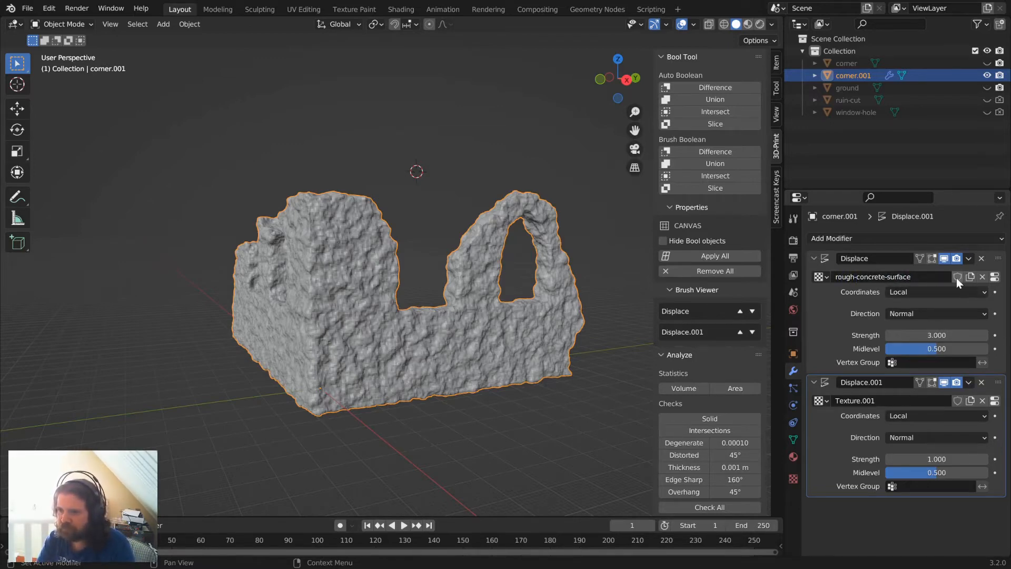
Toggle the first Displace modifier's viewport display off and on to compare its effect on the wall.
{"action": "left_click", "coordinate": [942, 259]}
{"action": "left_click", "coordinate": [942, 259]}
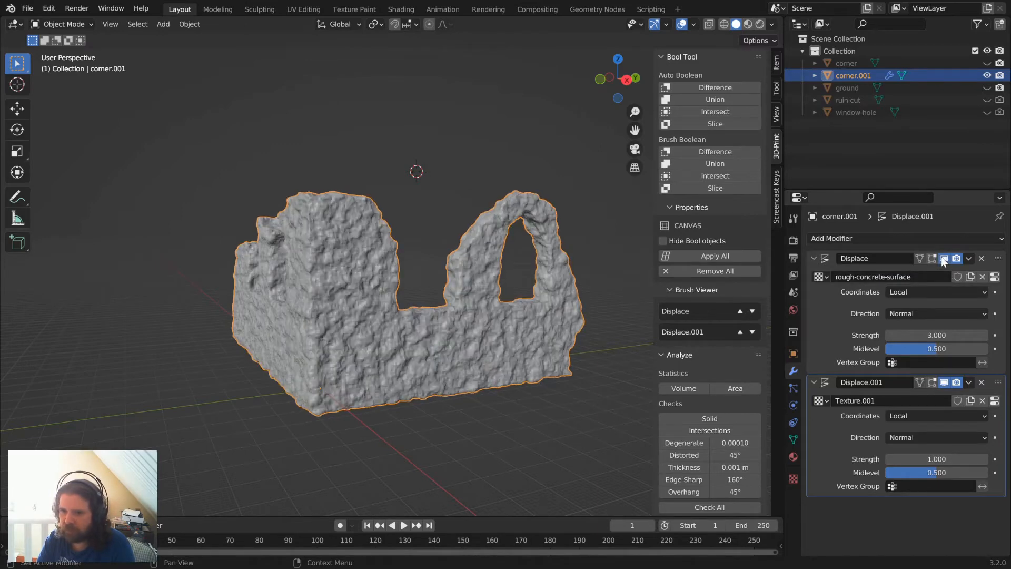
{"action": "left_click", "coordinate": [943, 259]}
{"action": "left_click", "coordinate": [943, 259]}
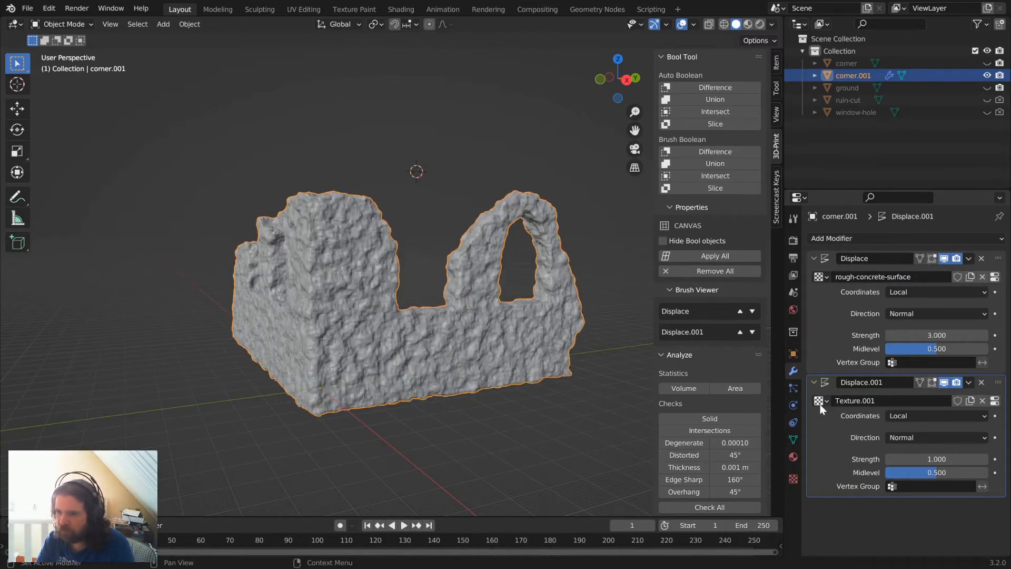
Rename the second Displace modifier's texture as big-details.
{"action": "double_click", "coordinate": [876, 400]}
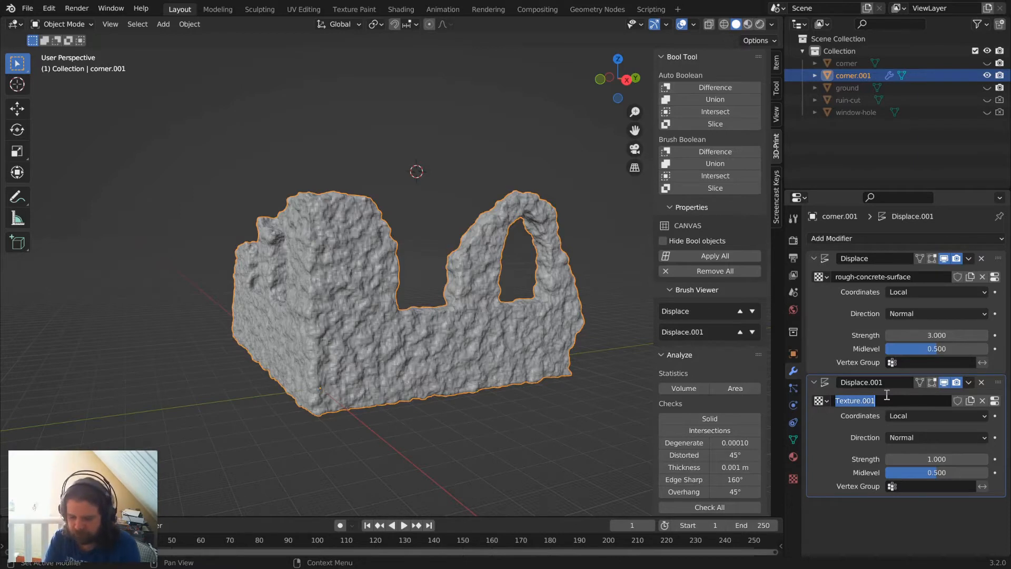
{"action": "type", "text": "big-details"}
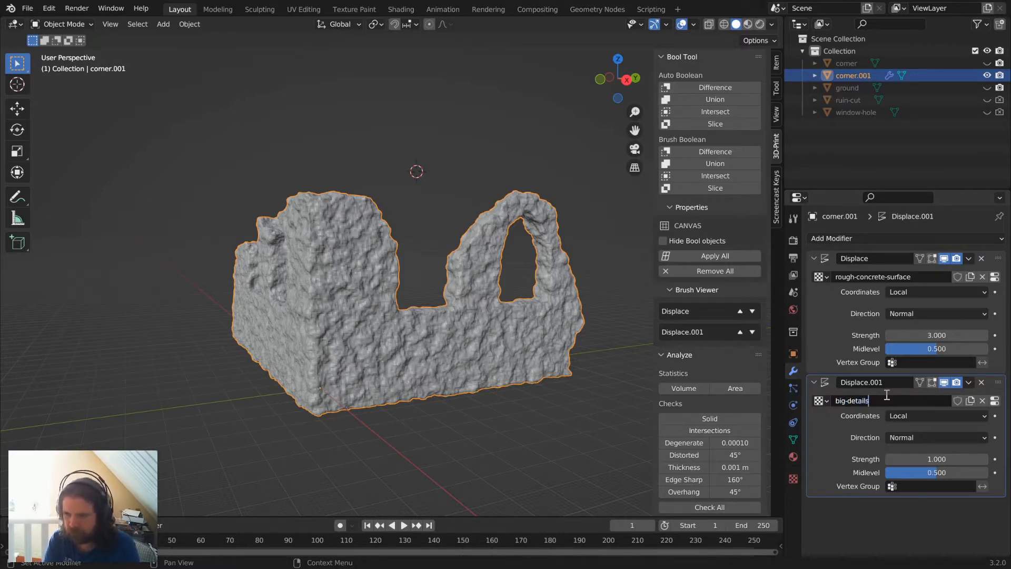
{"action": "key", "text": "Return"}
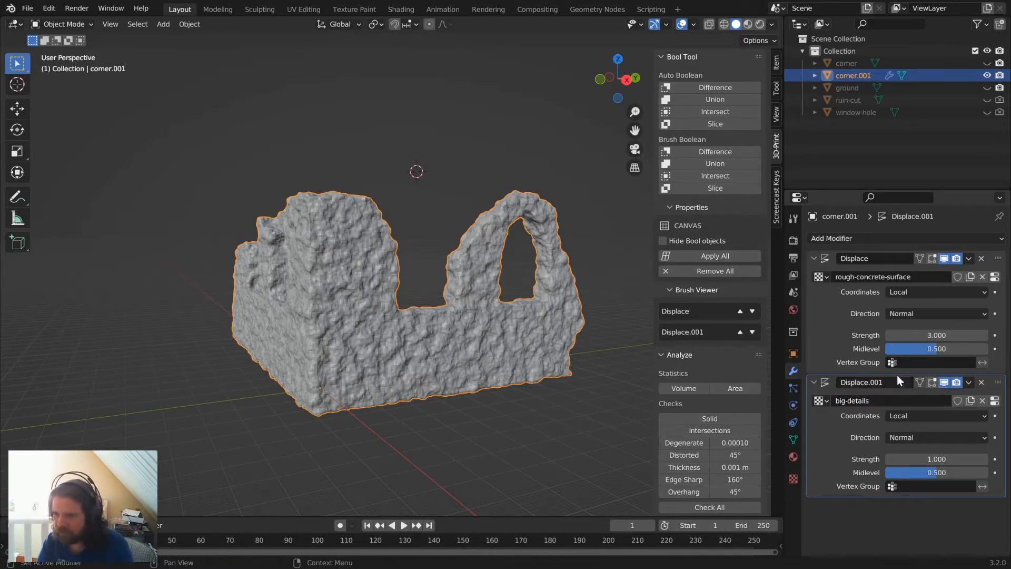
Rename the second Displace modifier's texture as big-shapes.
{"action": "double_click", "coordinate": [876, 401]}
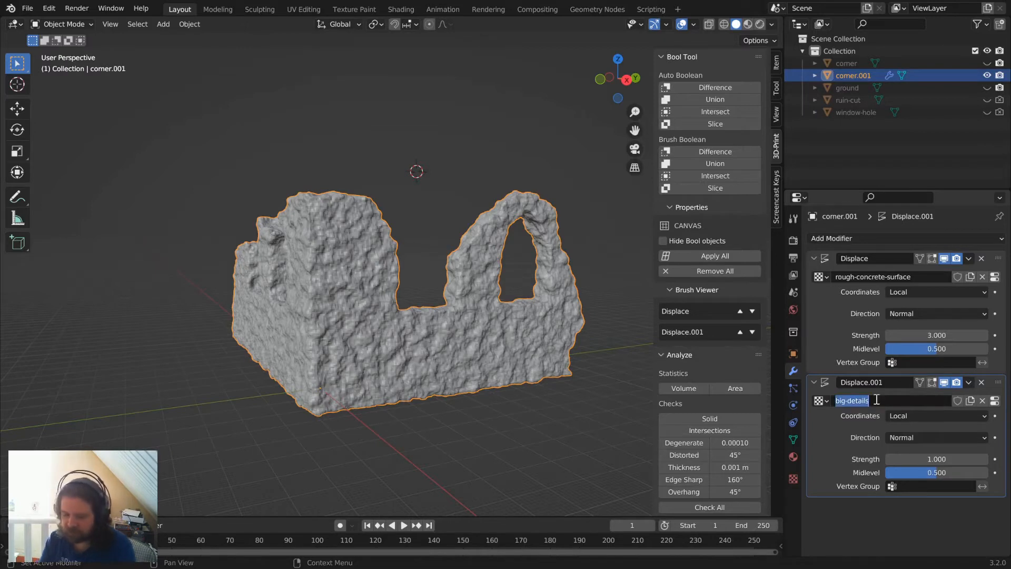
{"action": "type", "text": "big-shape"}
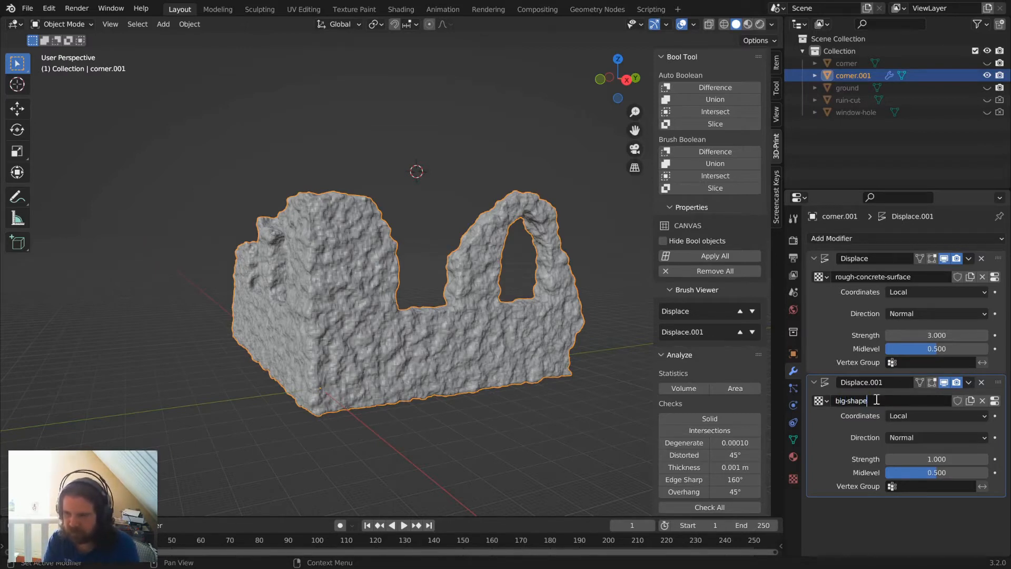
{"action": "key", "text": "Return"}
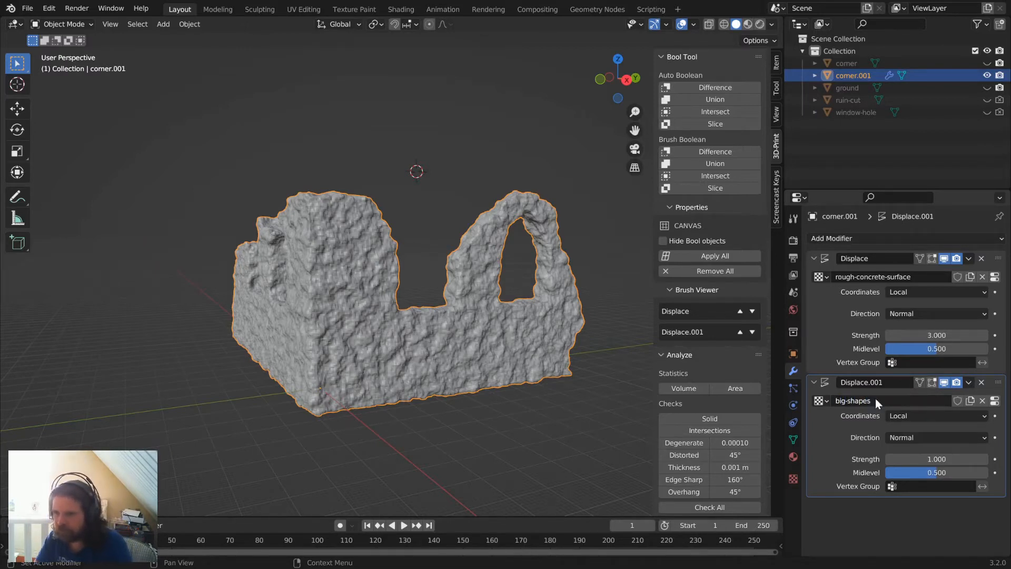
Change the big-shapes texture type to Musgrave and check its effect on the wall.
{"action": "left_click", "coordinate": [994, 400]}
{"action": "left_click", "coordinate": [875, 276]}
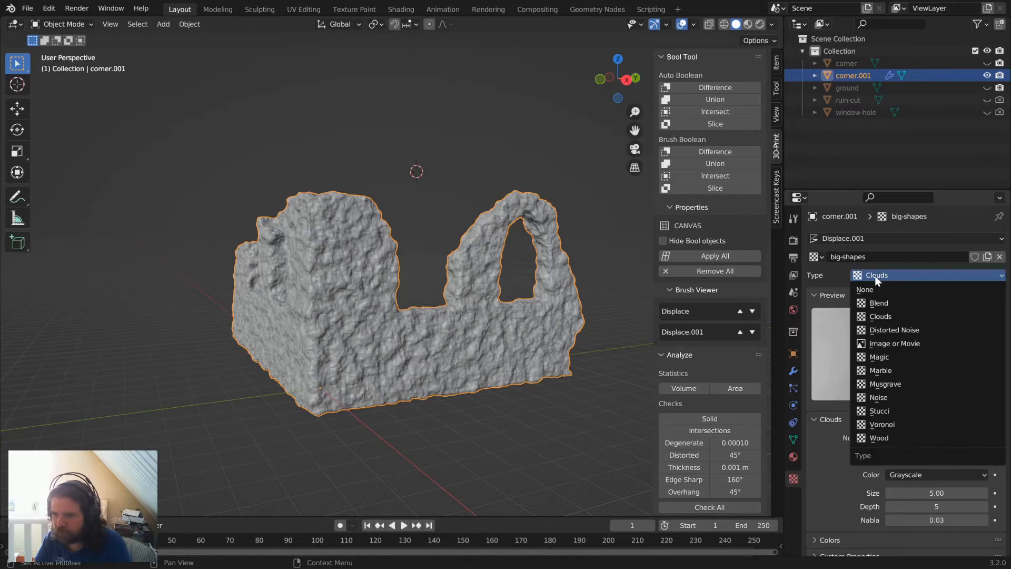
{"action": "left_click", "coordinate": [899, 384]}
{"action": "scroll", "coordinate": [460, 323], "scroll_direction": "up", "scroll_amount": 5}
{"action": "scroll", "coordinate": [413, 295], "scroll_direction": "down", "scroll_amount": 6}
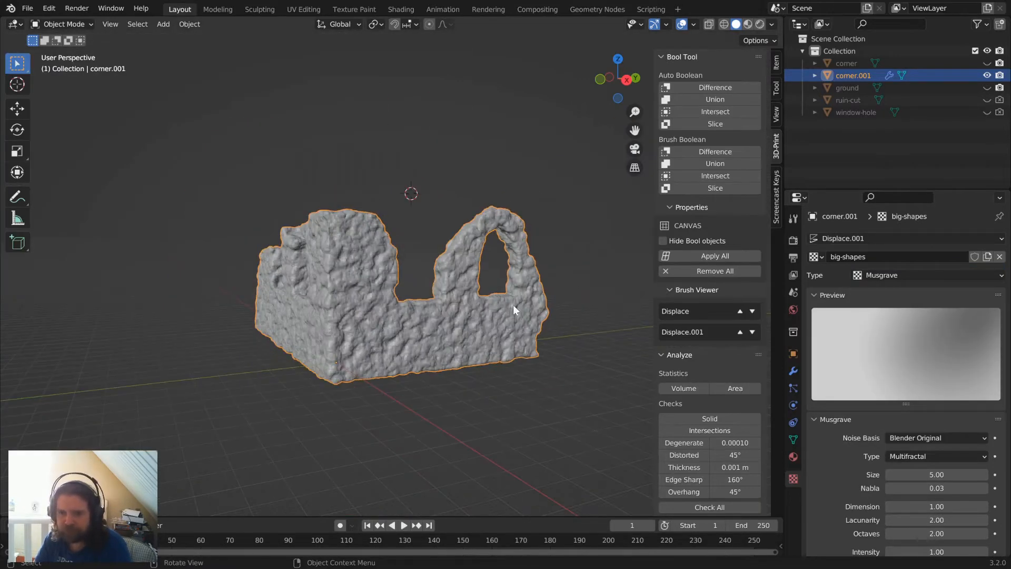
Set the Musgrave Size of the big-shapes texture to 20.
{"action": "left_click_drag", "start_coordinate": [937, 475], "coordinate": [928, 476]}
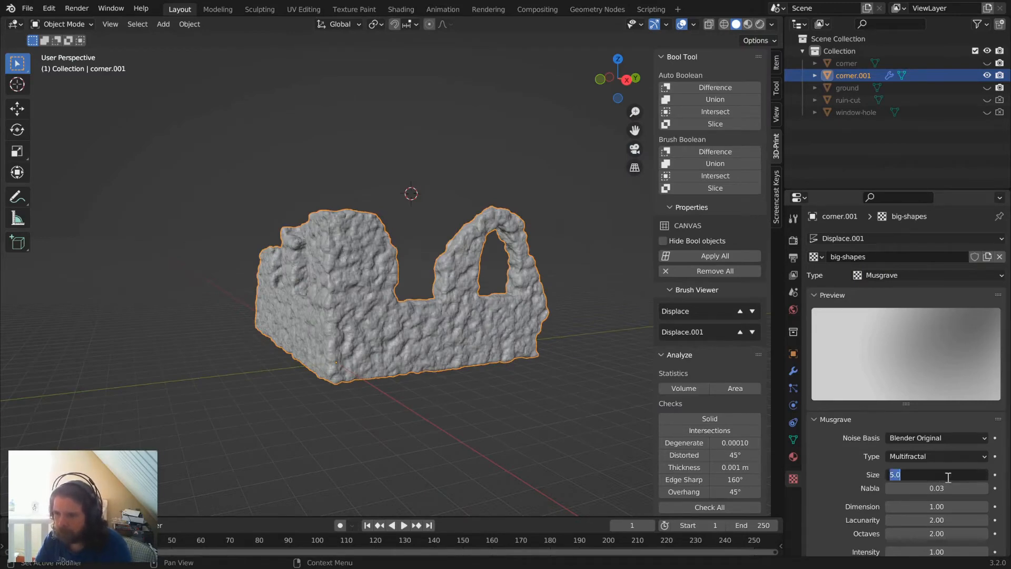
{"action": "type", "text": "20"}
{"action": "key", "text": "Return"}
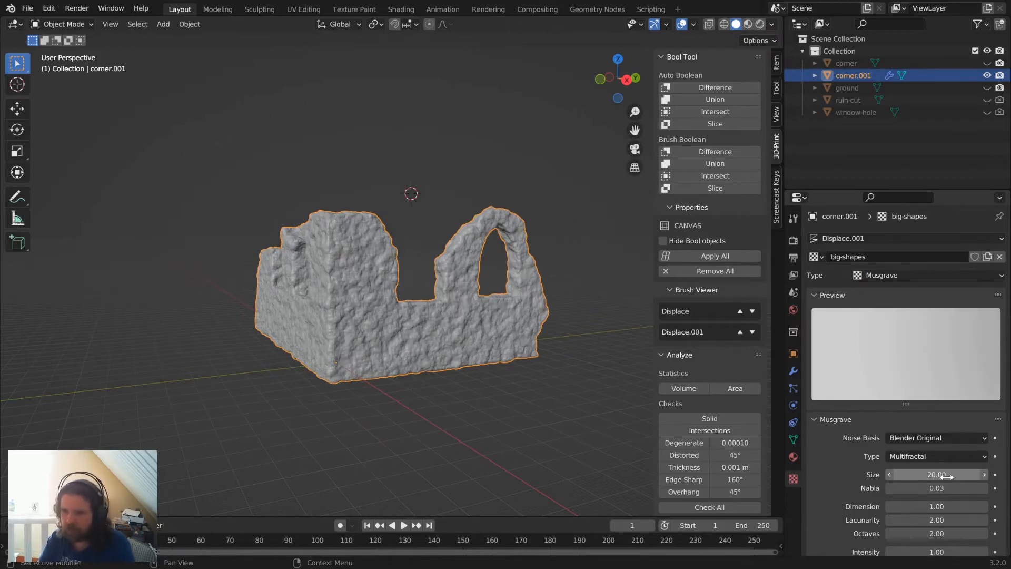
Disable the viewport display of the rough-concrete-surface Displace modifier and set the big-shapes Displace strength to 2.
{"action": "left_click", "coordinate": [793, 371]}
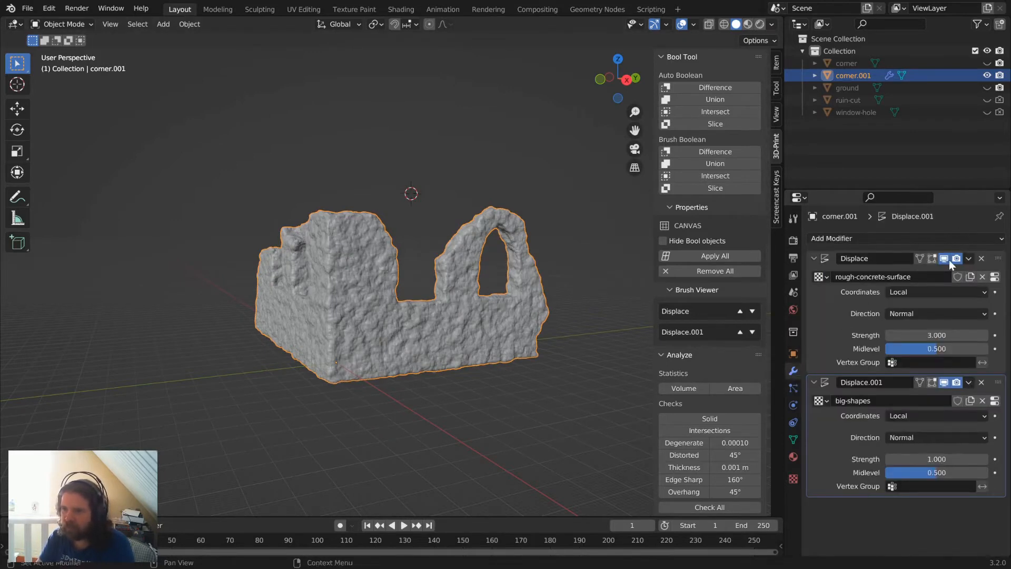
{"action": "scroll", "coordinate": [339, 319], "scroll_direction": "up", "scroll_amount": 7}
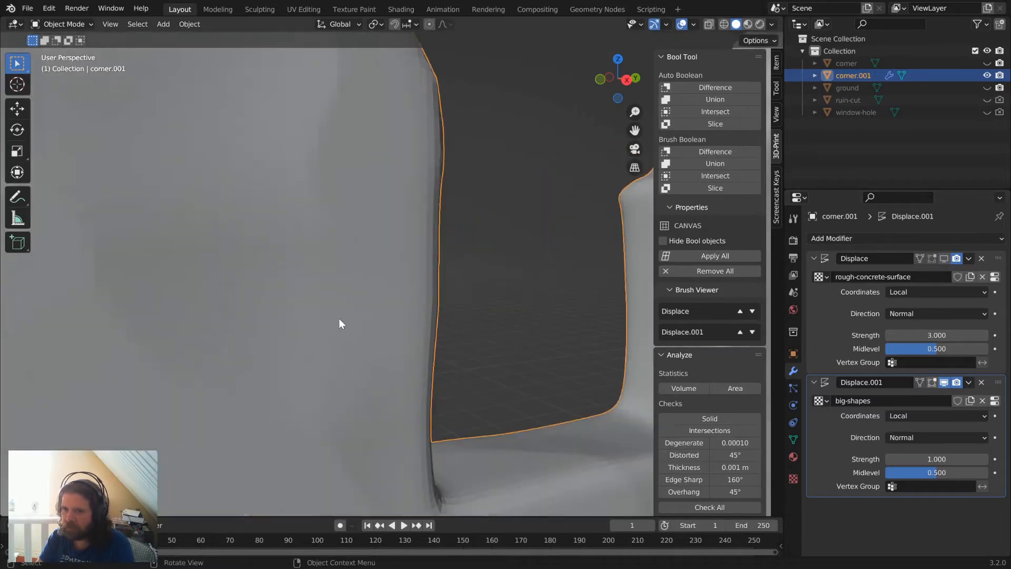
{"action": "scroll", "coordinate": [547, 358], "scroll_direction": "down", "scroll_amount": 3}
{"action": "middle_click_drag", "start_coordinate": [575, 381], "coordinate": [567, 406]}
{"action": "left_click", "coordinate": [948, 459]}
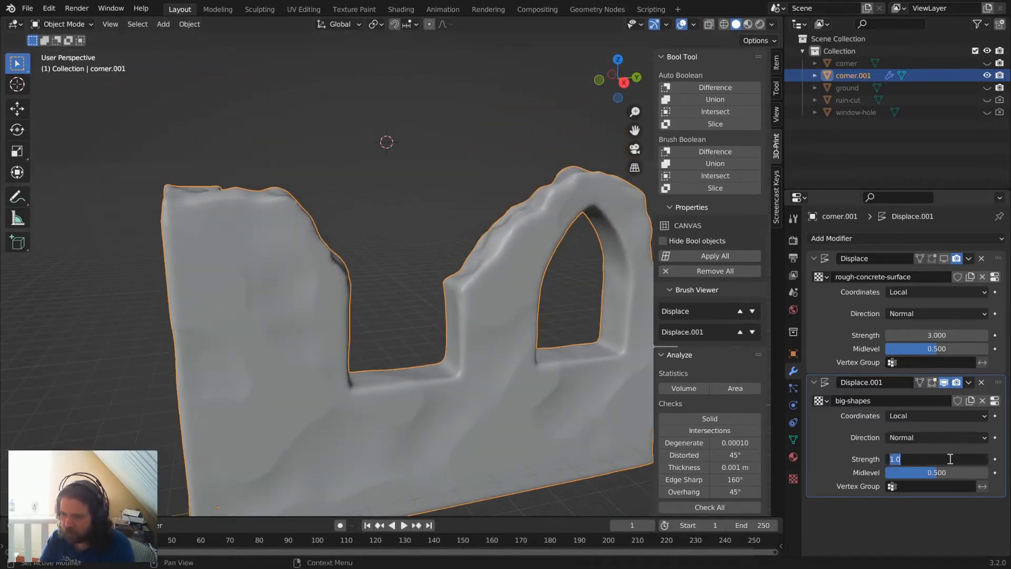
{"action": "key", "text": "Return"}
{"action": "middle_click_drag", "start_coordinate": [507, 358], "coordinate": [361, 260]}
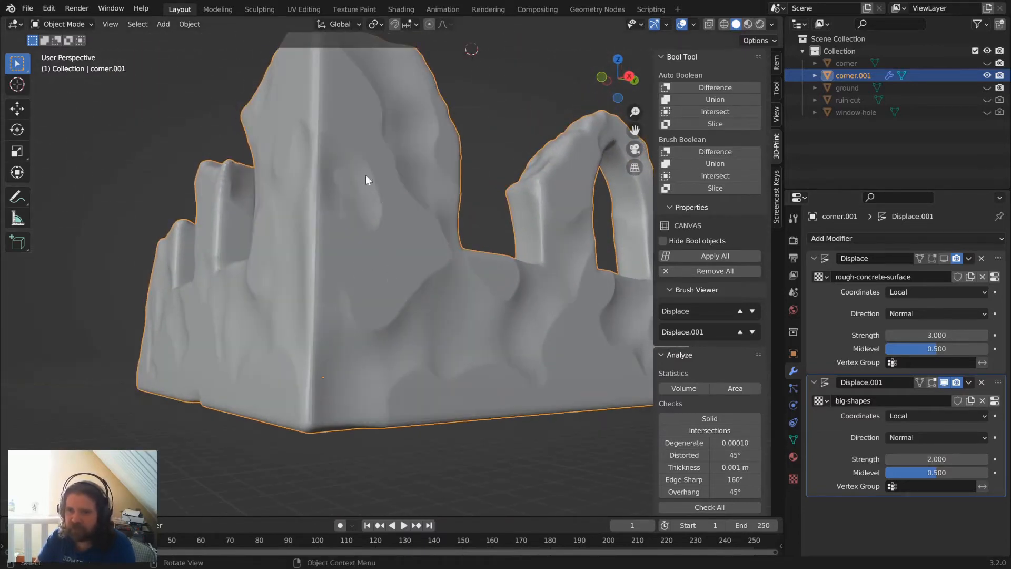
{"action": "middle_click_drag", "start_coordinate": [433, 120], "coordinate": [452, 237]}
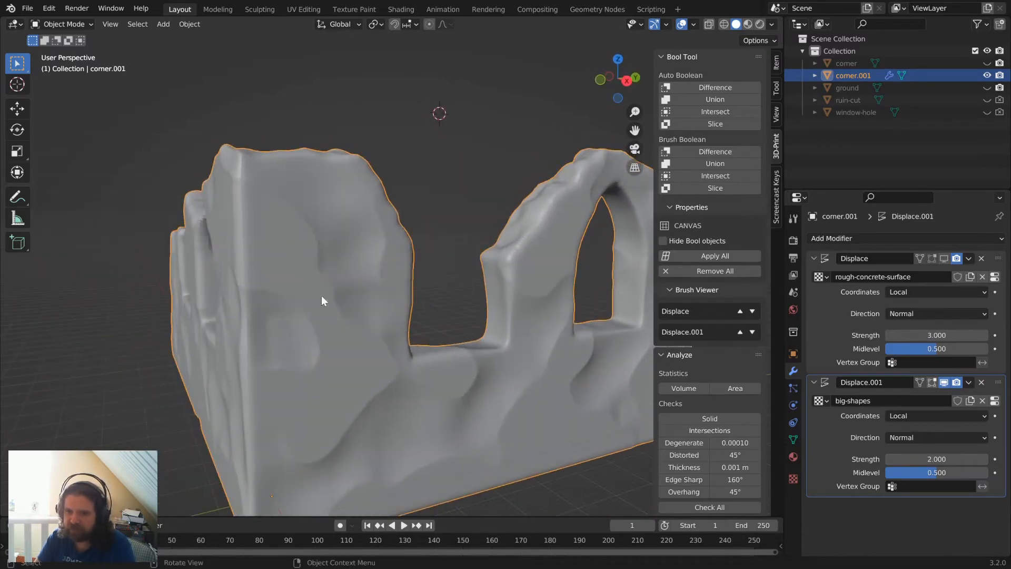
Make the original corner wall visible together with its displaced duplicate to compare their overlap.
{"action": "middle_click_drag", "start_coordinate": [380, 280], "coordinate": [443, 351]}
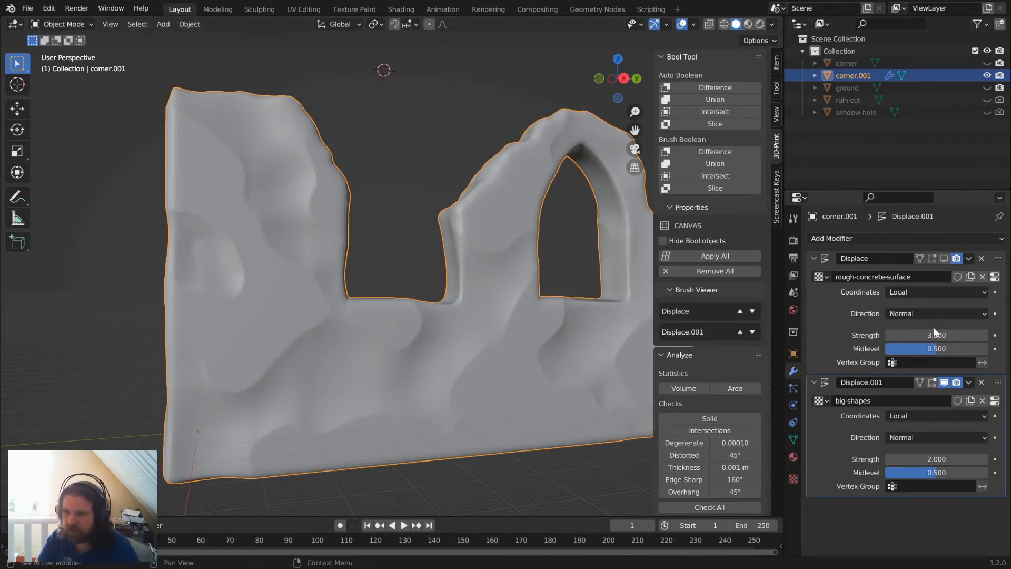
{"action": "left_click", "coordinate": [987, 63]}
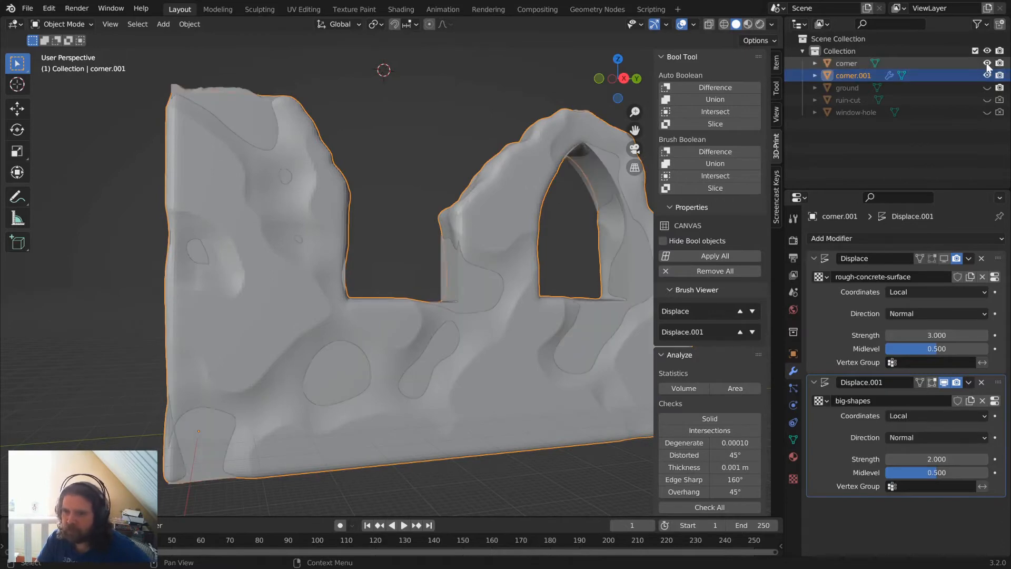
{"action": "middle_click_drag", "start_coordinate": [454, 225], "coordinate": [448, 327]}
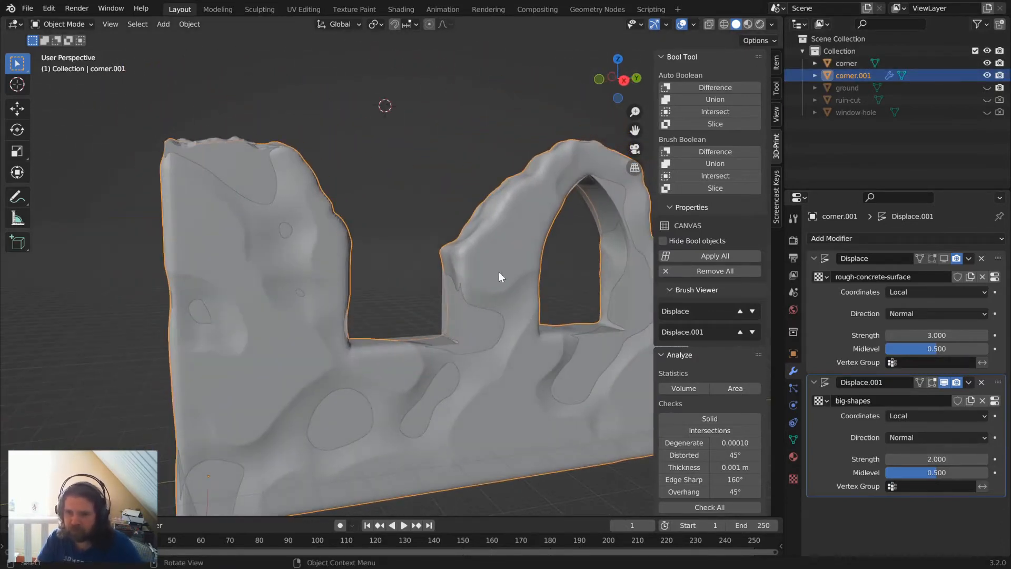
Try an Auto Boolean Intersect of the corner wall with its displaced duplicate and undo it.
{"action": "left_click", "coordinate": [450, 305], "text": "shift"}
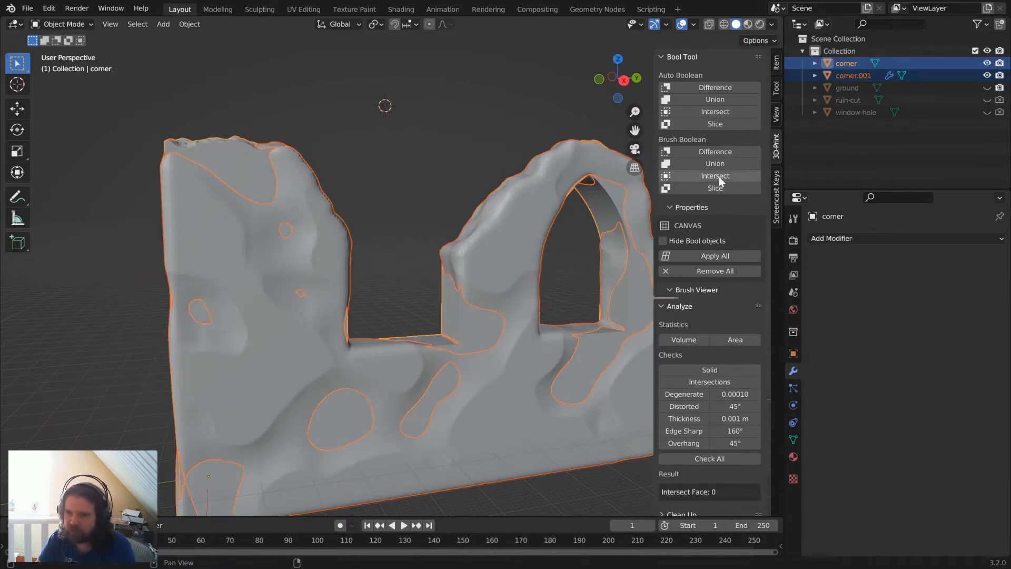
{"action": "left_click", "coordinate": [719, 114]}
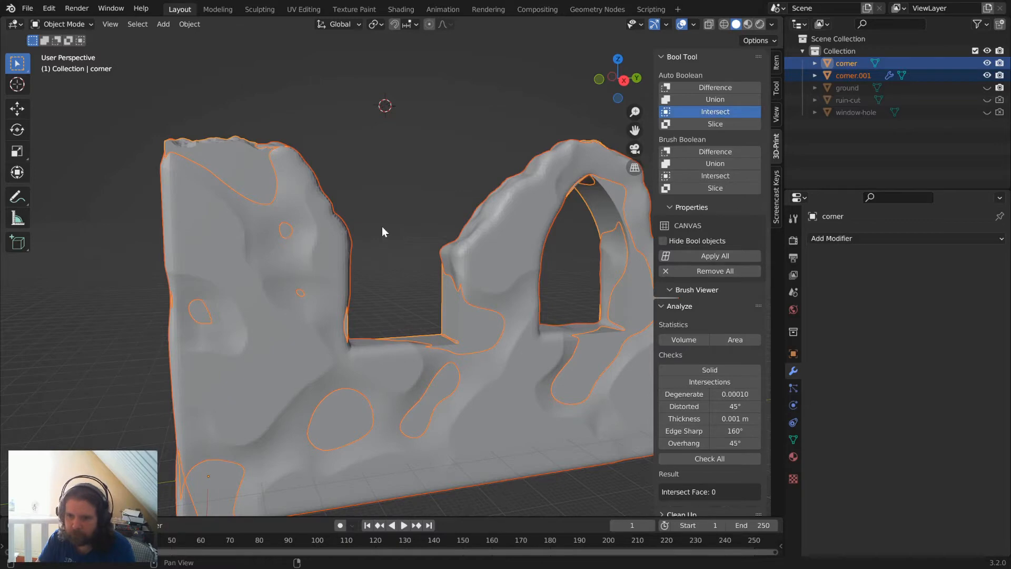
{"action": "mouse_move", "coordinate": [560, 377]}
{"action": "middle_mouse_down"}
{"action": "mouse_move", "coordinate": [444, 366]}
{"action": "mouse_move", "coordinate": [604, 378]}
{"action": "mouse_move", "coordinate": [636, 405]}
{"action": "mouse_move", "coordinate": [575, 417]}
{"action": "mouse_move", "coordinate": [535, 364]}
{"action": "mouse_move", "coordinate": [563, 381]}
{"action": "middle_mouse_up"}
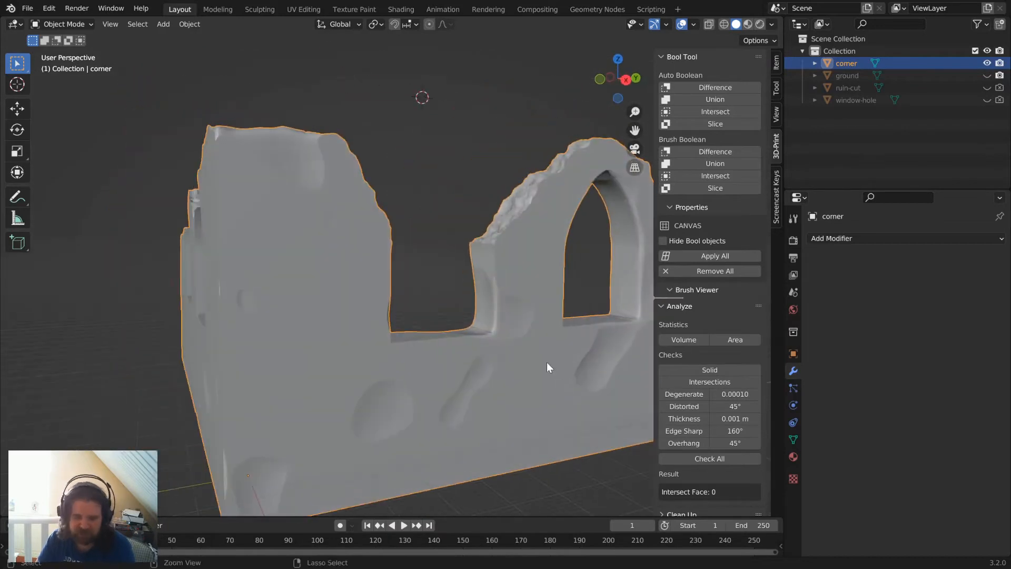
{"action": "key", "text": "ctrl+z"}
{"action": "key", "text": "ctrl+z"}
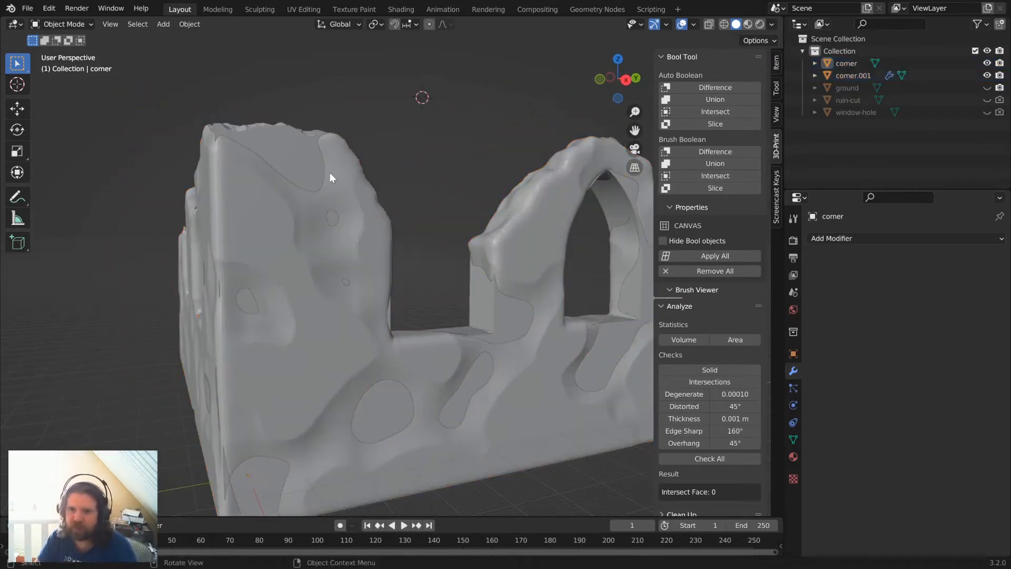
On corner.001, set the big-shapes Displace midlevel to 0.610 and the rough-concrete-surface Displace strength to 2.
{"action": "left_click", "coordinate": [338, 148]}
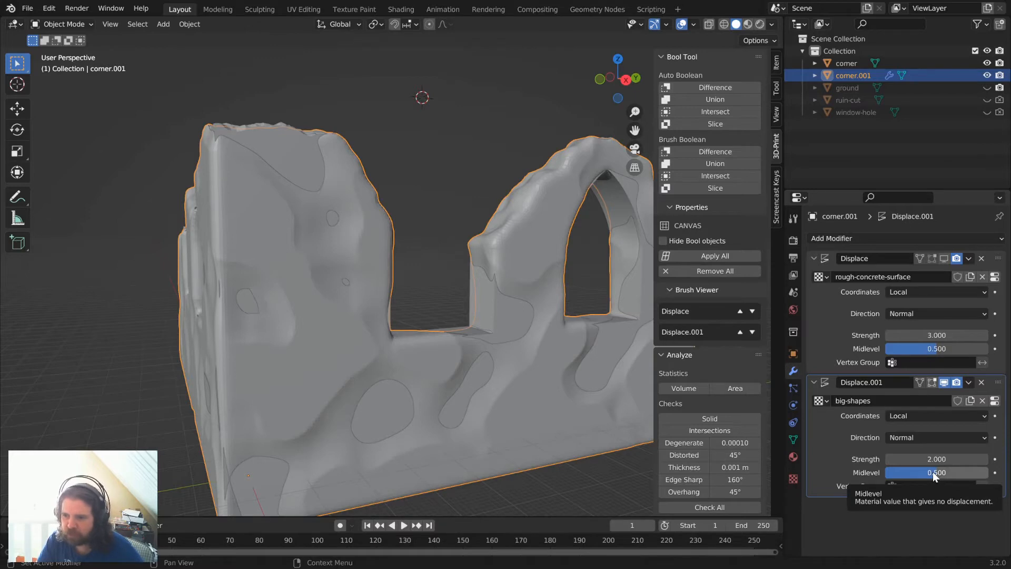
{"action": "mouse_move", "coordinate": [937, 473]}
{"action": "left_mouse_down"}
{"action": "mouse_move", "coordinate": [987, 472]}
{"action": "mouse_move", "coordinate": [949, 473]}
{"action": "left_mouse_up"}
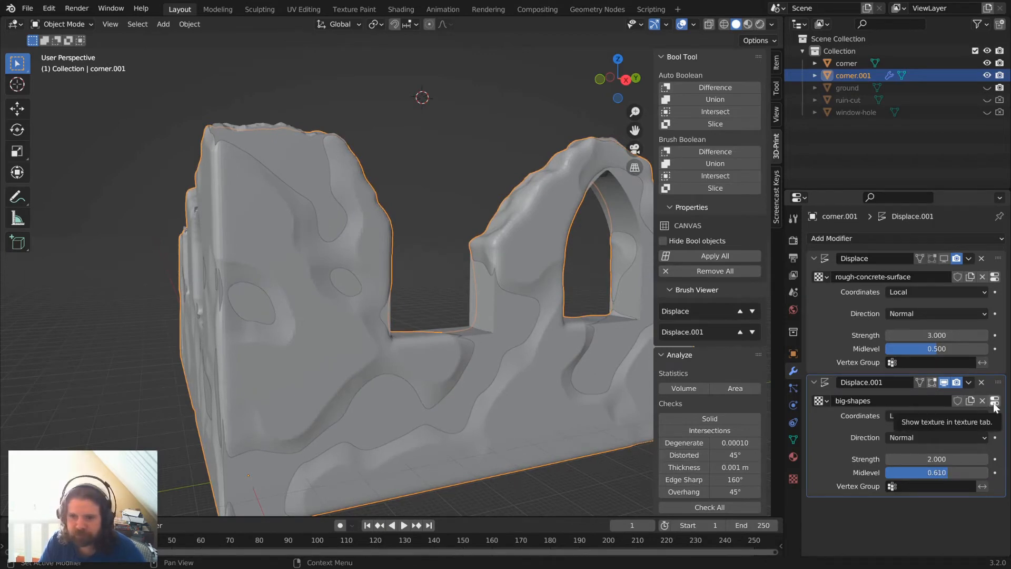
{"action": "left_click", "coordinate": [943, 259]}
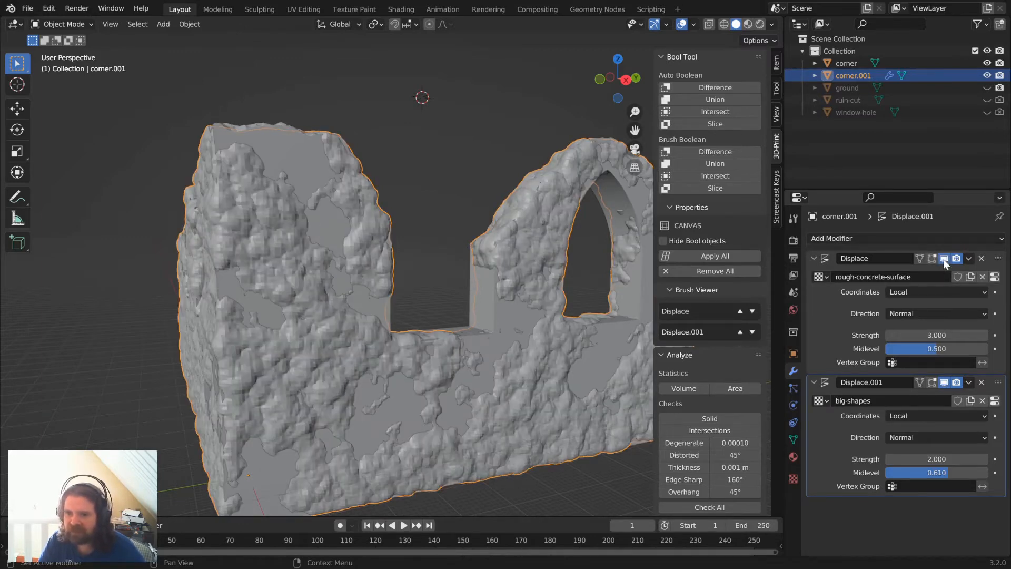
{"action": "left_click", "coordinate": [940, 334]}
{"action": "key", "text": "Return"}
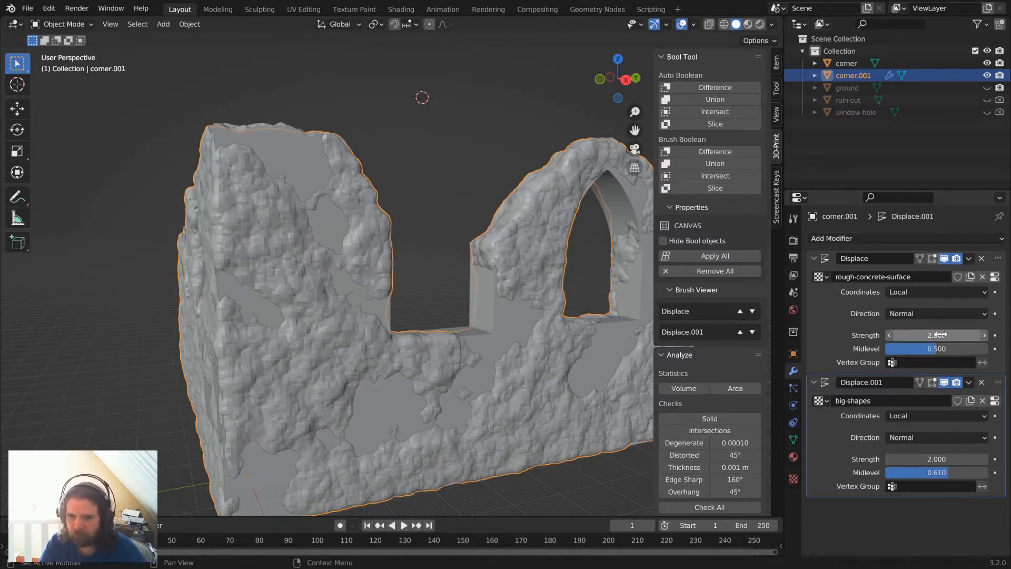
{"action": "left_click", "coordinate": [944, 258]}
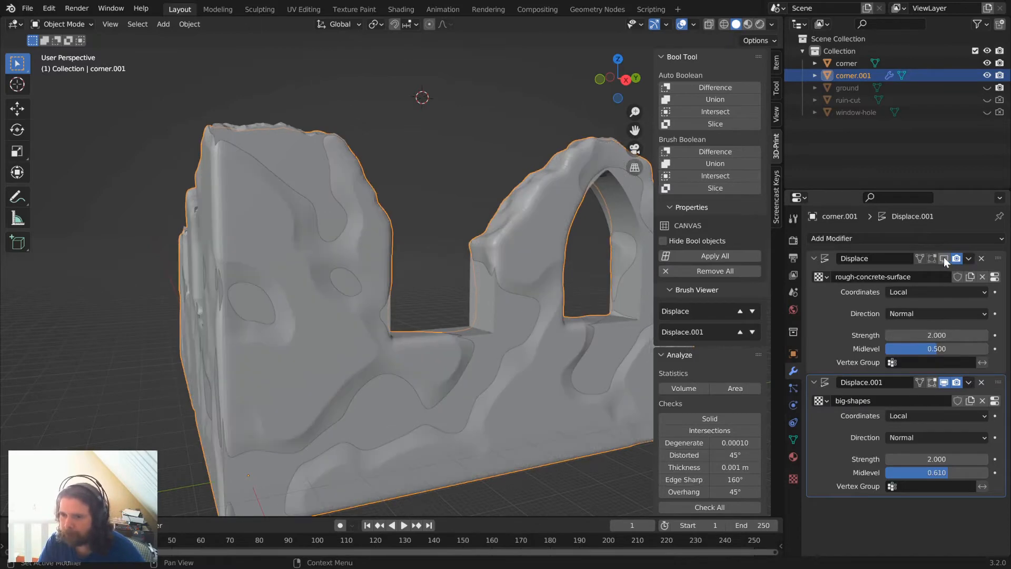
Set the big-shapes texture's Musgrave Intensity to 1.04 and raise its Octaves to 5.98.
{"action": "left_click", "coordinate": [995, 400]}
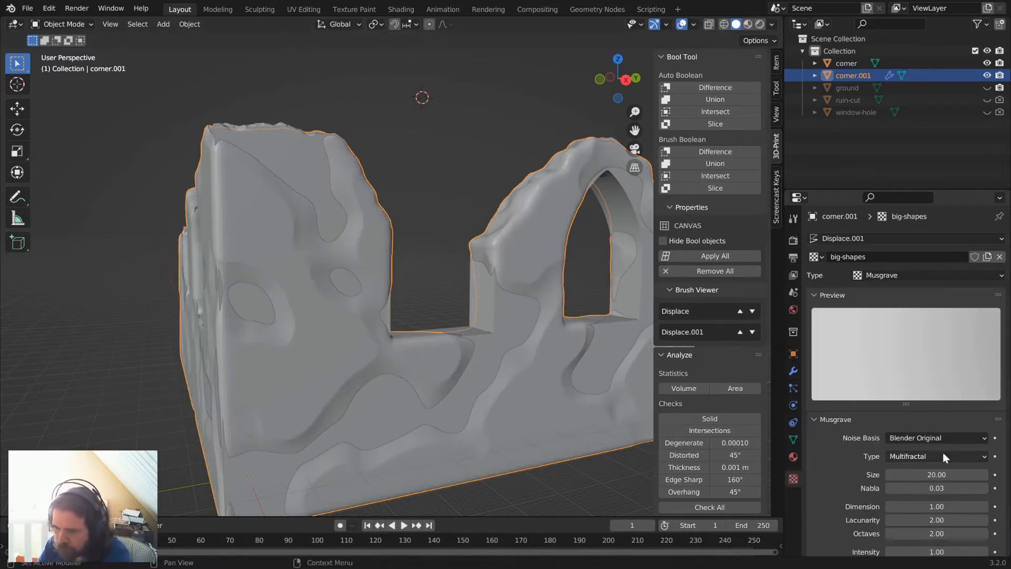
{"action": "scroll", "coordinate": [926, 401], "scroll_direction": "down", "scroll_amount": 2}
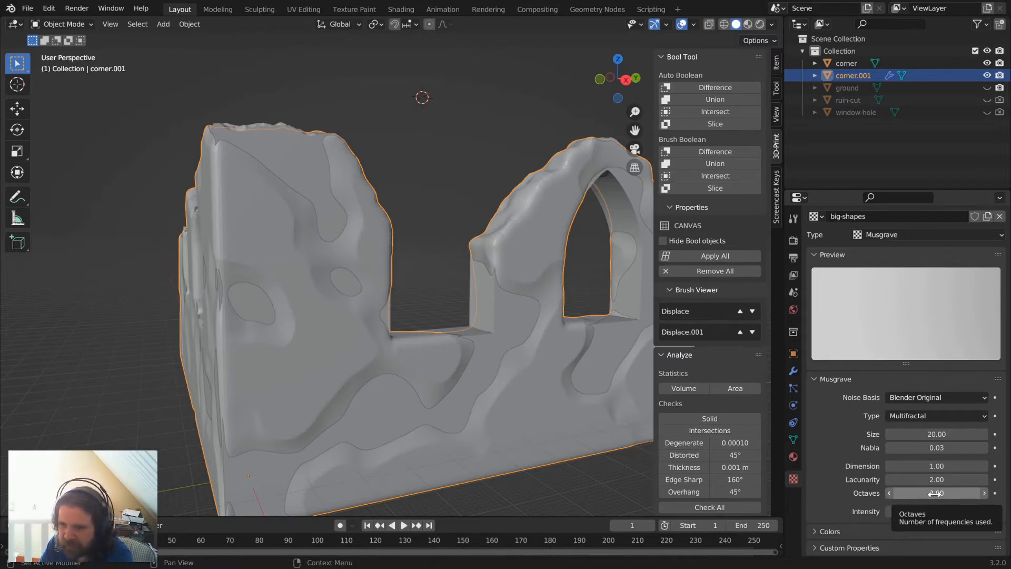
{"action": "mouse_move", "coordinate": [933, 511]}
{"action": "left_mouse_down"}
{"action": "mouse_move", "coordinate": [954, 511]}
{"action": "mouse_move", "coordinate": [930, 511]}
{"action": "mouse_move", "coordinate": [941, 510]}
{"action": "left_mouse_up"}
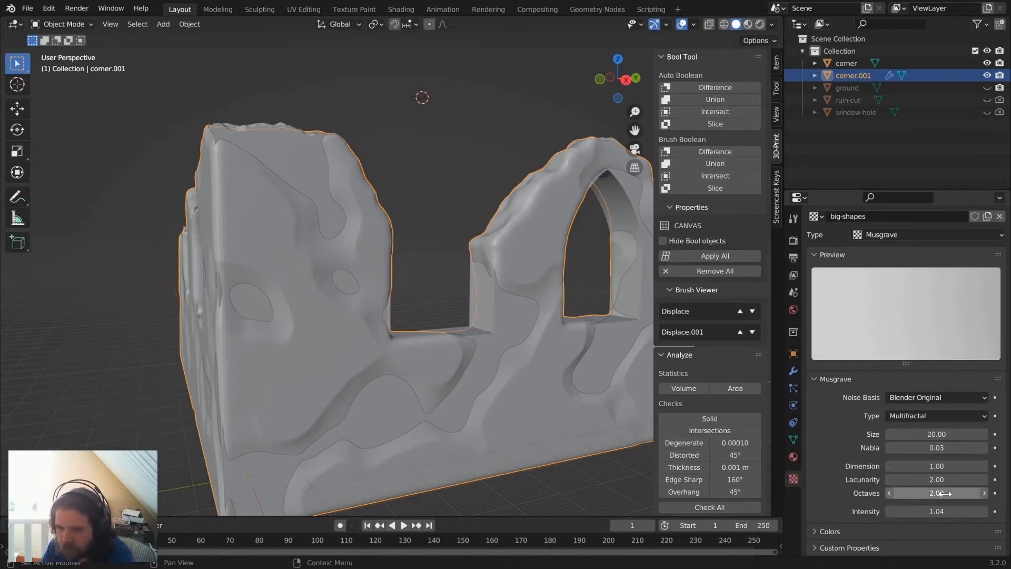
{"action": "left_click_drag", "start_coordinate": [945, 493], "coordinate": [930, 466]}
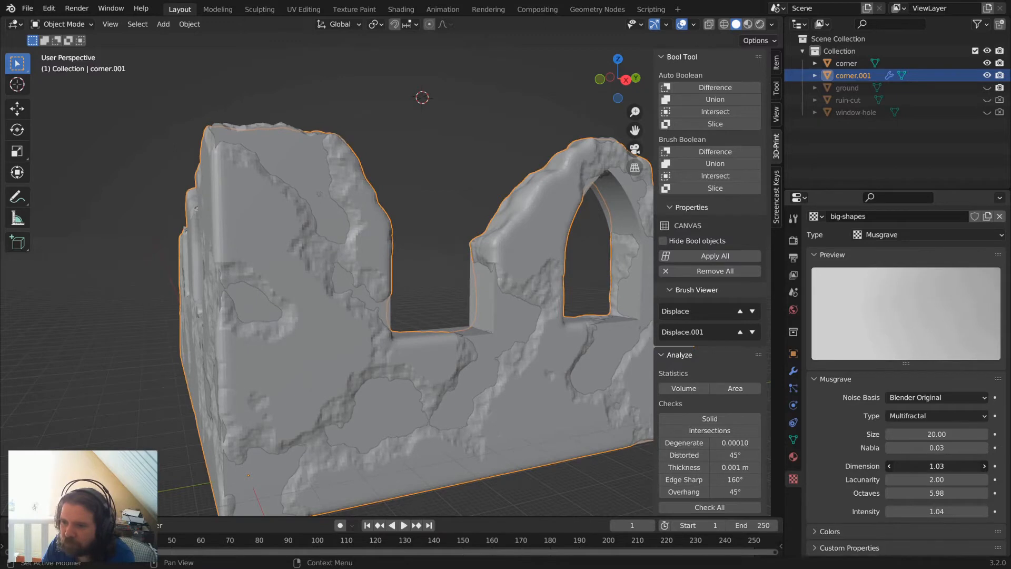
Set the big-shapes texture's Musgrave Dimension to 1, Lacunarity to 2 and Octaves to 5.
{"action": "left_click", "coordinate": [935, 466]}
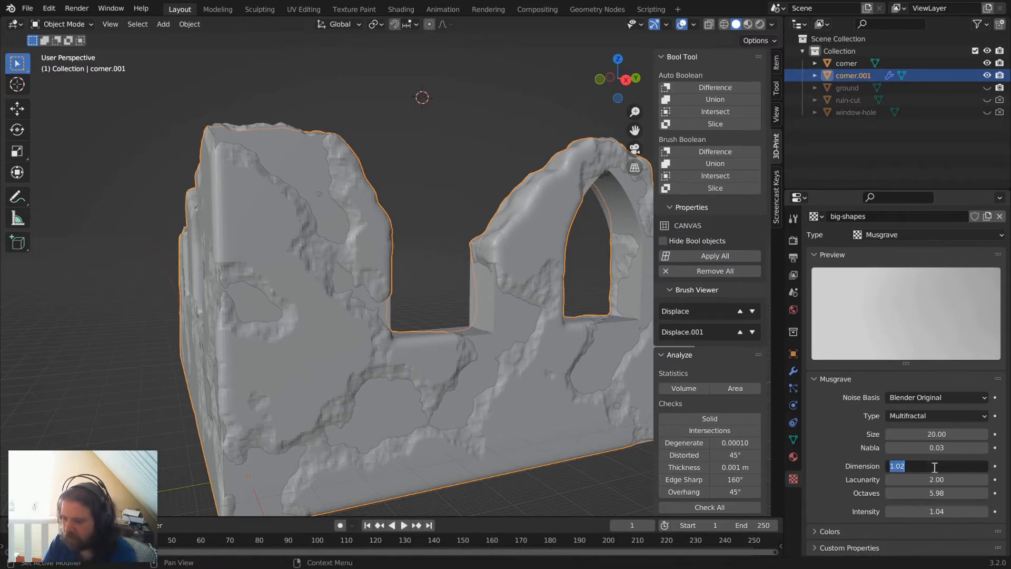
{"action": "type", "text": "1"}
{"action": "key", "text": "Return"}
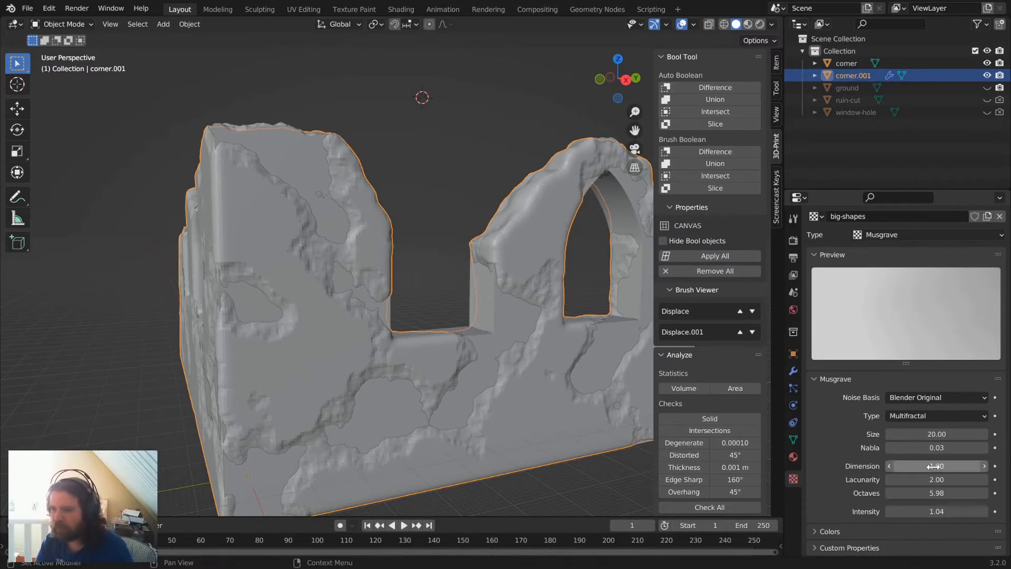
{"action": "left_click", "coordinate": [939, 479]}
{"action": "type", "text": "2"}
{"action": "key", "text": "Return"}
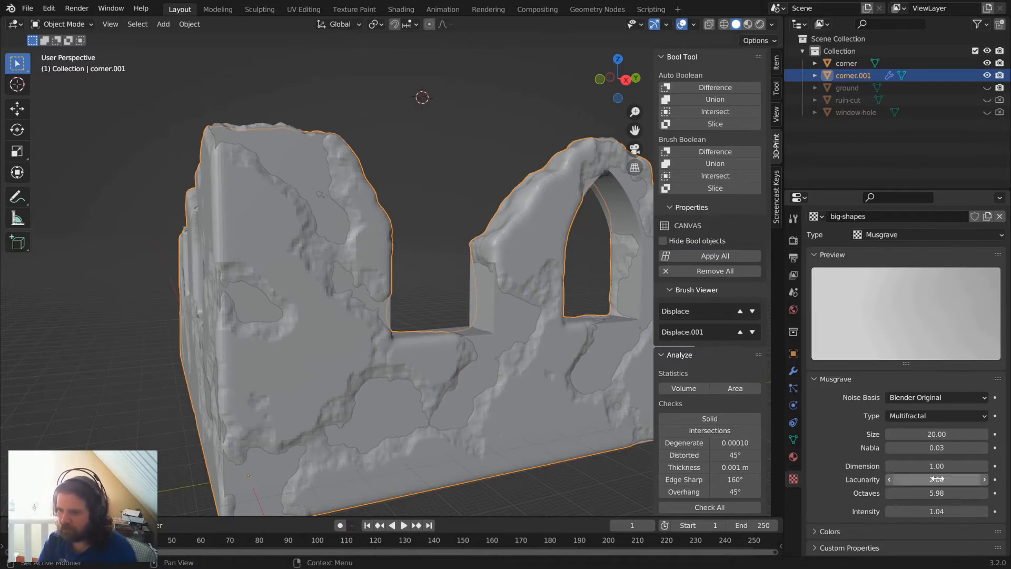
{"action": "left_click", "coordinate": [950, 491]}
{"action": "type", "text": "5"}
{"action": "key", "text": "Return"}
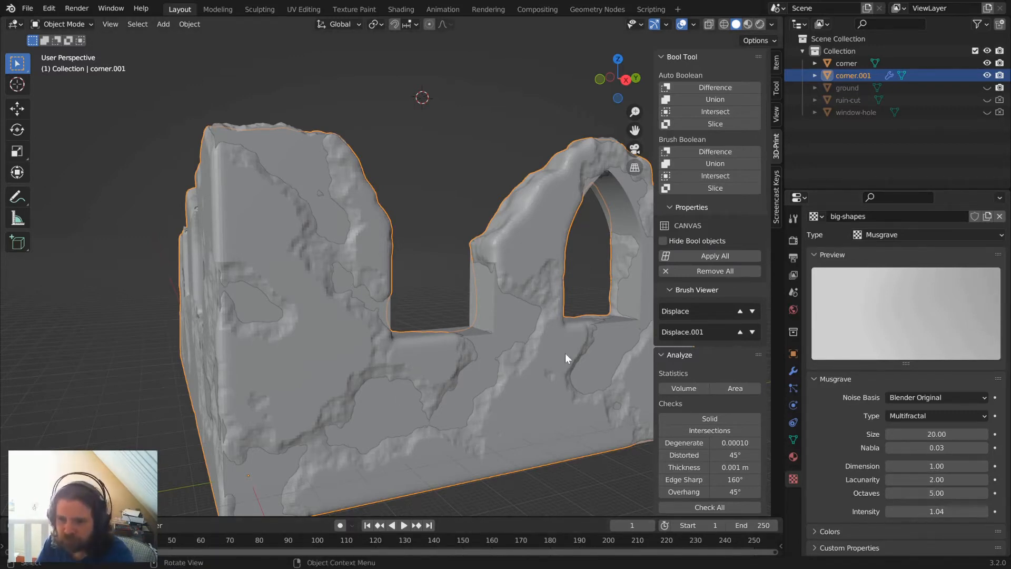
Inspect the large displaced shapes and re-enable the viewport display of the rough-concrete-surface Displace modifier.
{"action": "scroll", "coordinate": [398, 358], "scroll_direction": "down", "scroll_amount": 5}
{"action": "middle_click_drag", "start_coordinate": [398, 354], "coordinate": [495, 371]}
{"action": "scroll", "coordinate": [468, 372], "scroll_direction": "up", "scroll_amount": 5}
{"action": "scroll", "coordinate": [469, 371], "scroll_direction": "down", "scroll_amount": 5}
{"action": "middle_click_drag", "start_coordinate": [492, 267], "coordinate": [463, 272]}
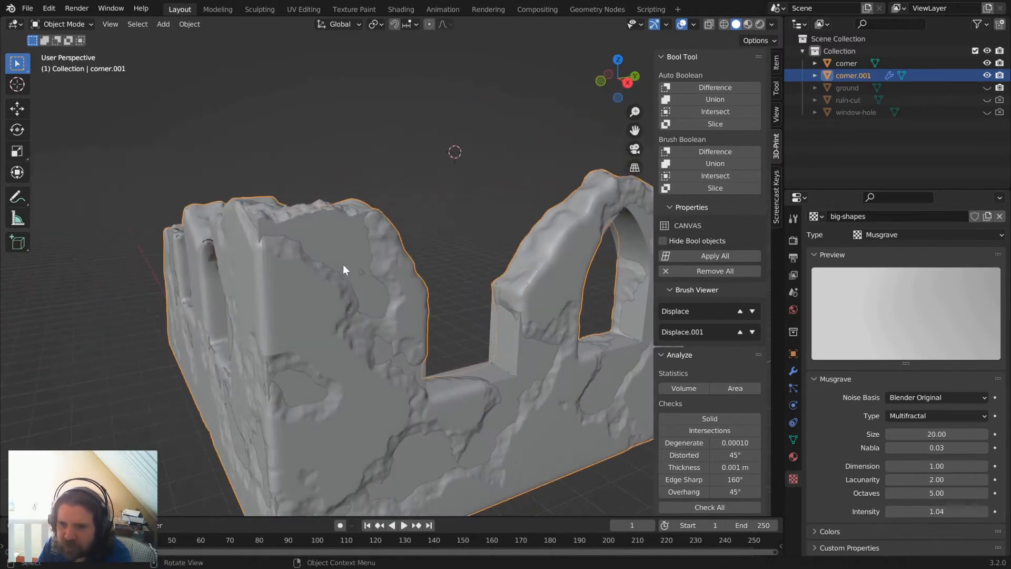
{"action": "middle_click_drag", "start_coordinate": [371, 343], "coordinate": [460, 345]}
{"action": "left_click", "coordinate": [793, 371]}
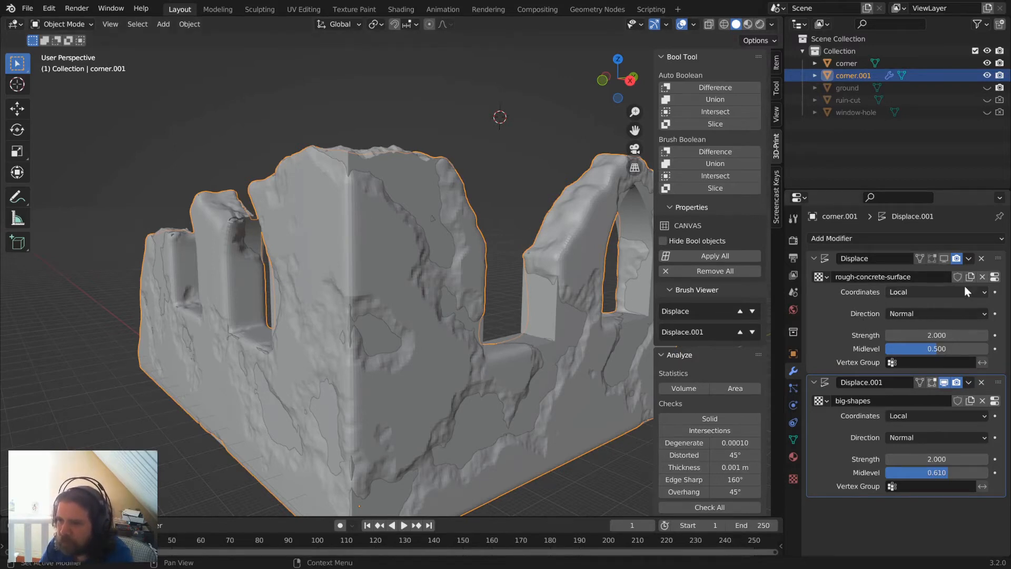
{"action": "left_click", "coordinate": [944, 257]}
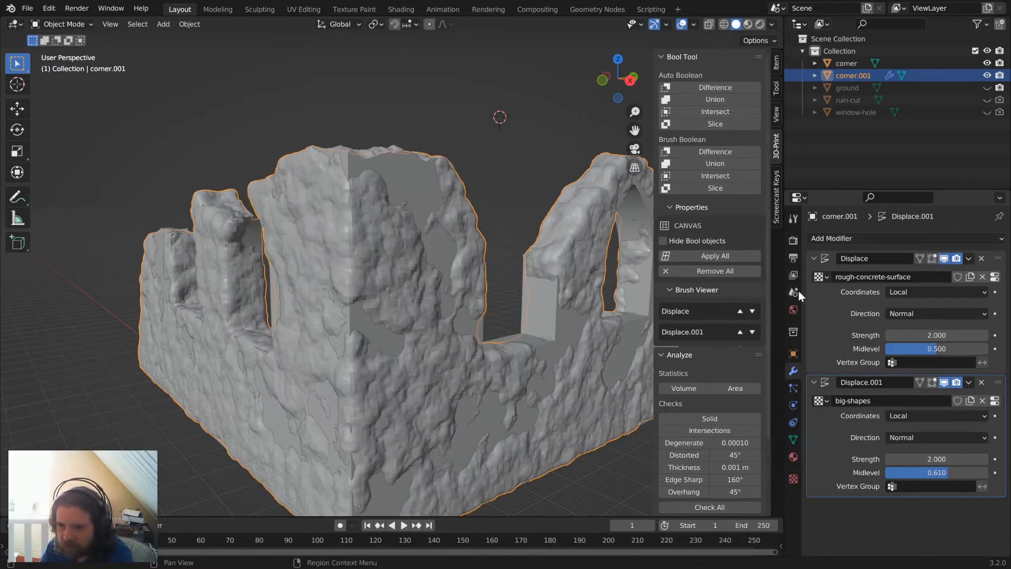
{"action": "middle_click_drag", "start_coordinate": [553, 379], "coordinate": [524, 355]}
{"action": "mouse_move", "coordinate": [525, 360]}
{"action": "middle_mouse_down"}
{"action": "mouse_move", "coordinate": [530, 369]}
{"action": "mouse_move", "coordinate": [533, 361]}
{"action": "middle_mouse_up"}
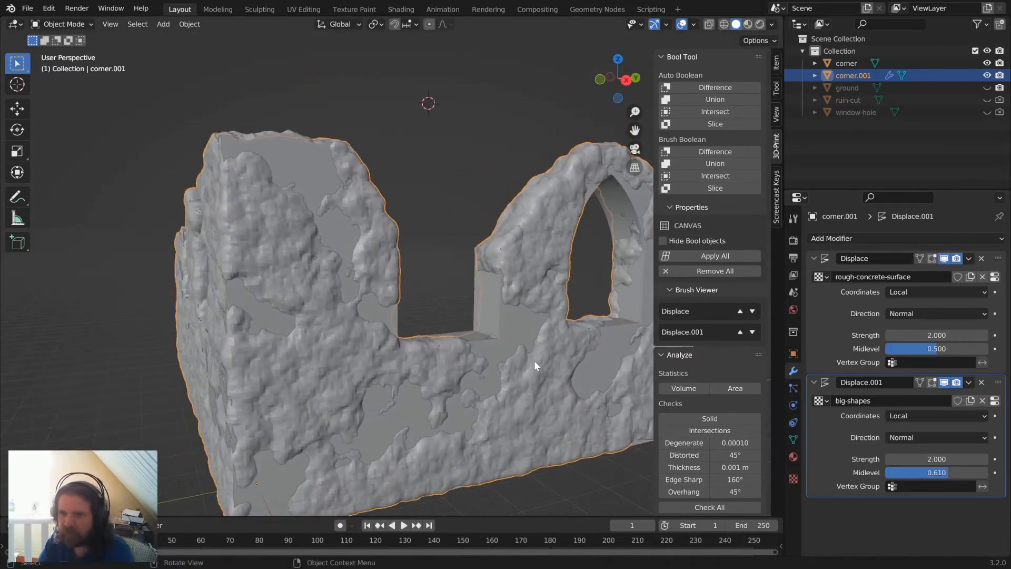
Intersect the corner wall with corner.001 as a non-destructive Brush Boolean.
{"action": "left_click", "coordinate": [486, 305], "text": "shift"}
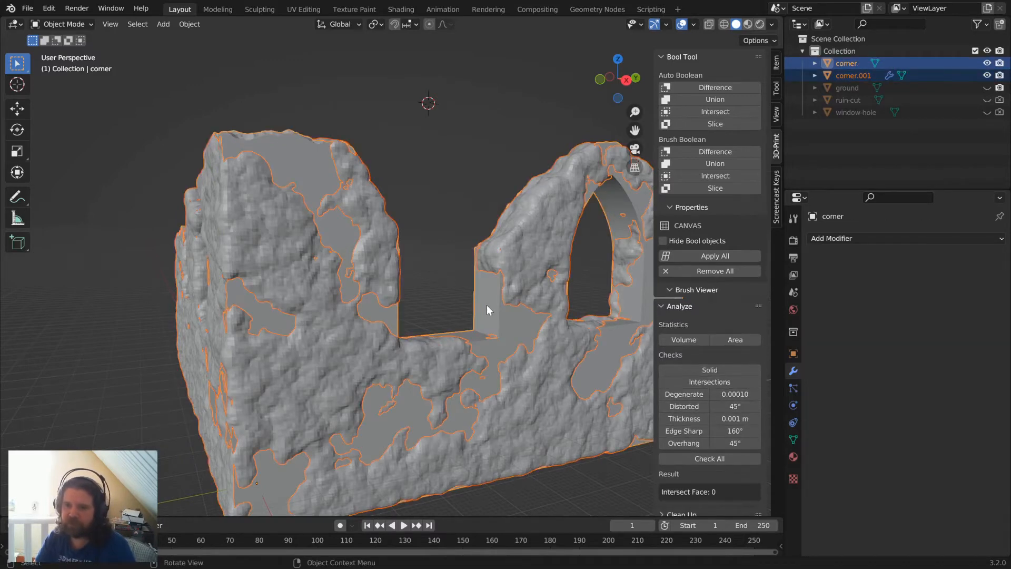
{"action": "left_click", "coordinate": [723, 175]}
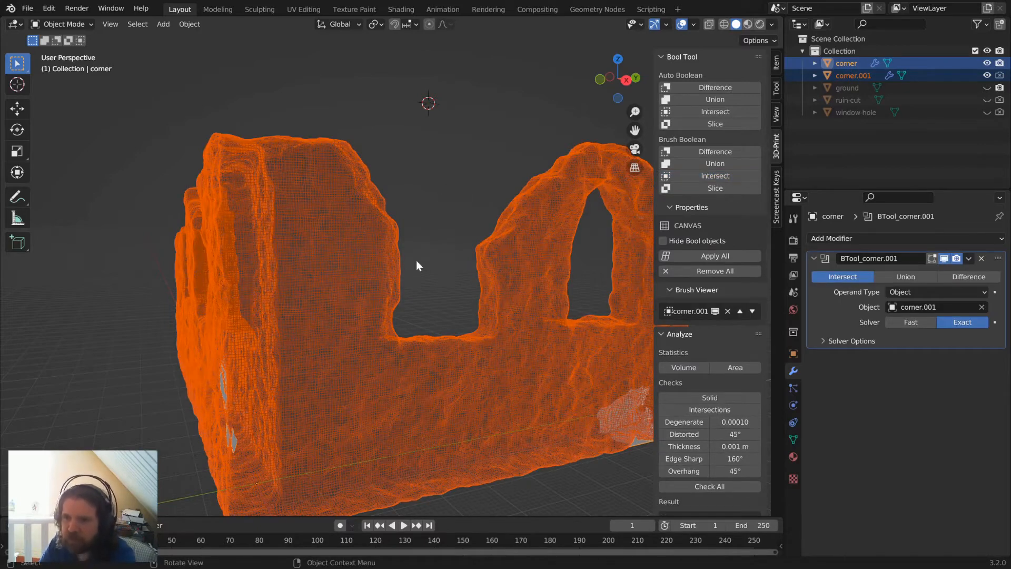
{"action": "middle_click_drag", "start_coordinate": [455, 220], "coordinate": [511, 349]}
Apply both Displace modifiers on corner.001 and switch its mesh to Edit Mode.
{"action": "left_click", "coordinate": [475, 206]}
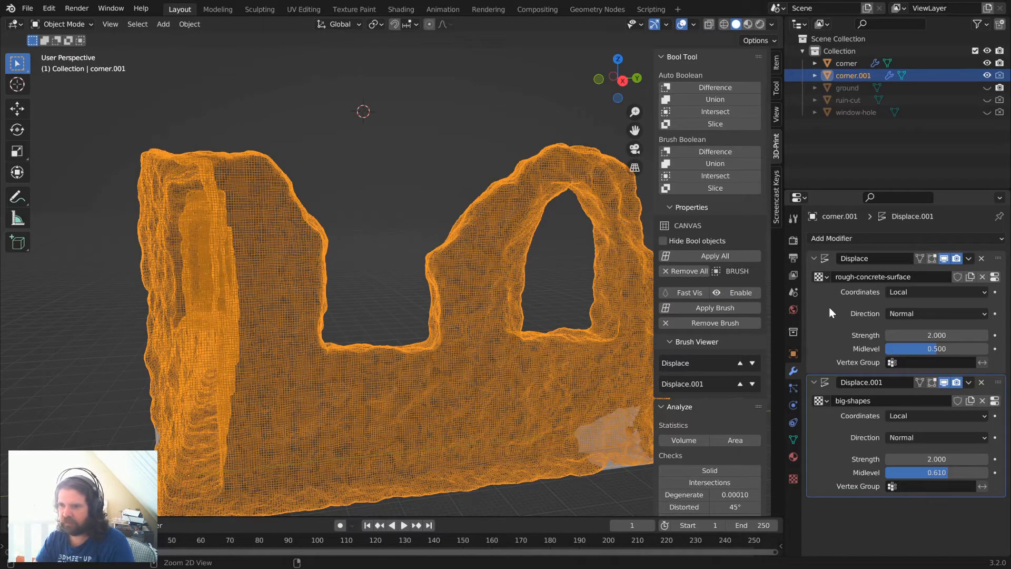
{"action": "key", "text": "ctrl+a"}
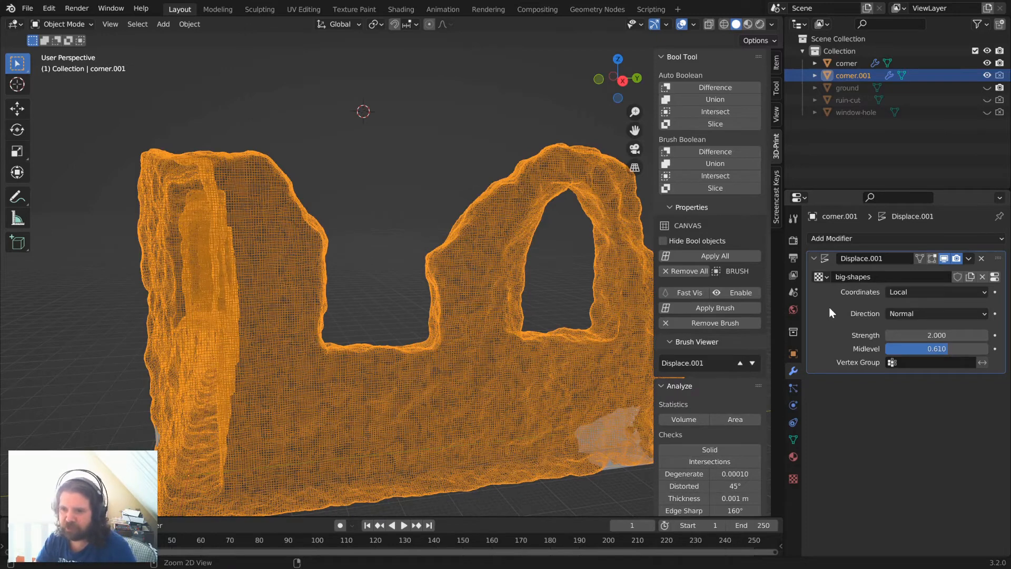
{"action": "key", "text": "ctrl+a"}
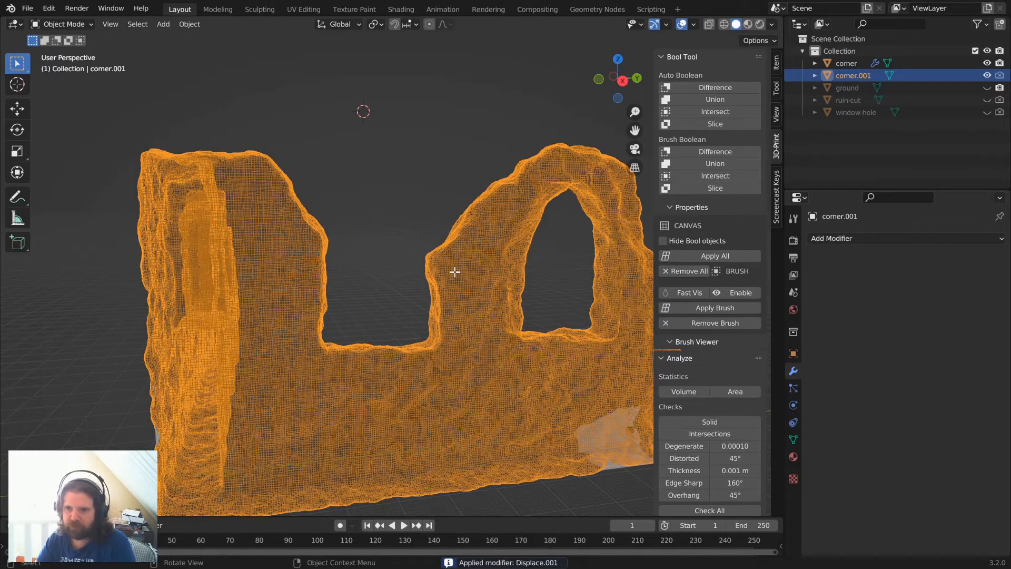
{"action": "key", "text": "Tab"}
{"action": "scroll", "coordinate": [454, 271], "scroll_direction": "down", "scroll_amount": 5}
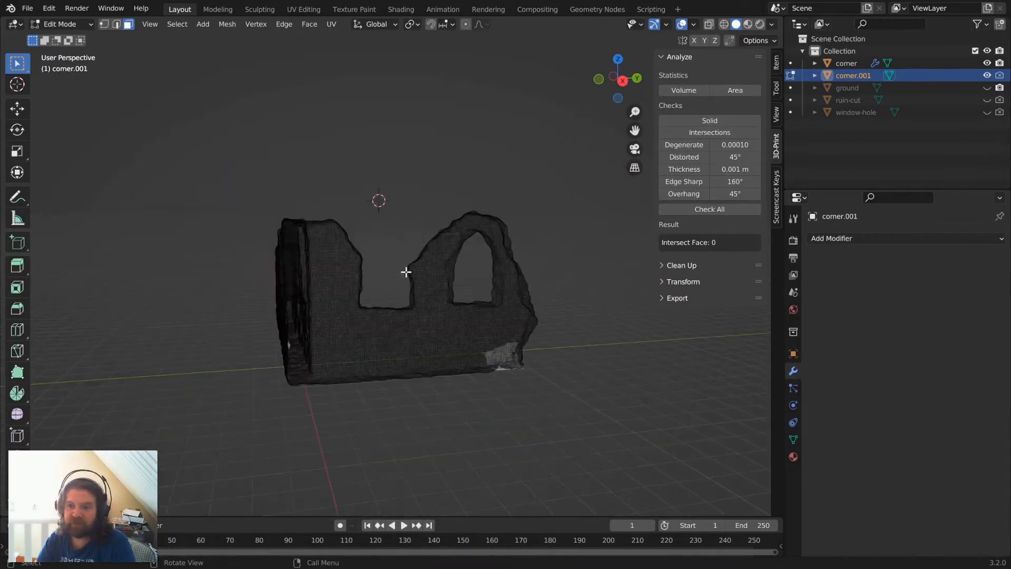
Check corner.001 for intersecting faces, select the reported faces and grow the selection by one ring.
{"action": "left_click", "coordinate": [728, 132]}
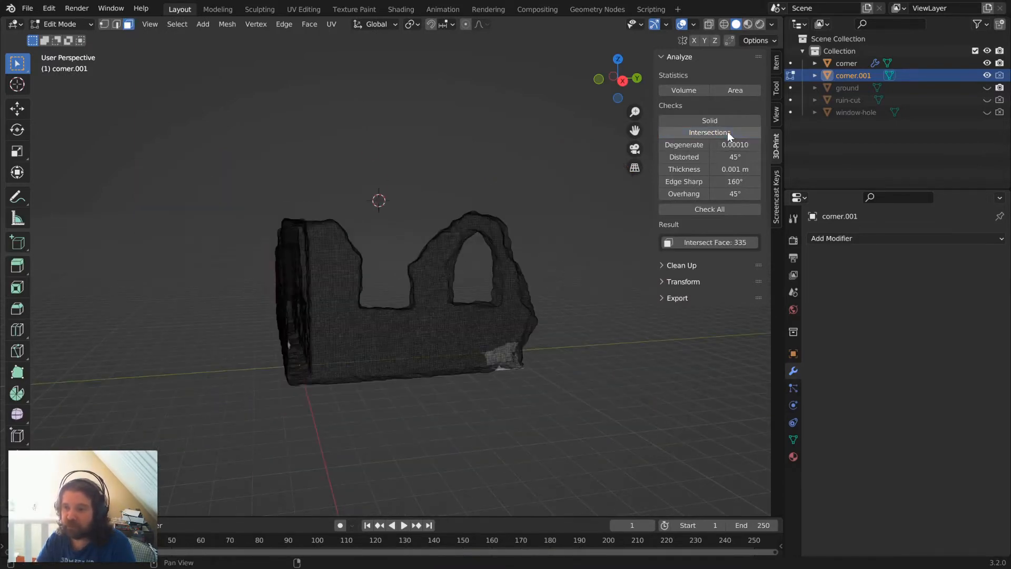
{"action": "left_click", "coordinate": [721, 245]}
{"action": "scroll", "coordinate": [457, 248], "scroll_direction": "up", "scroll_amount": 8}
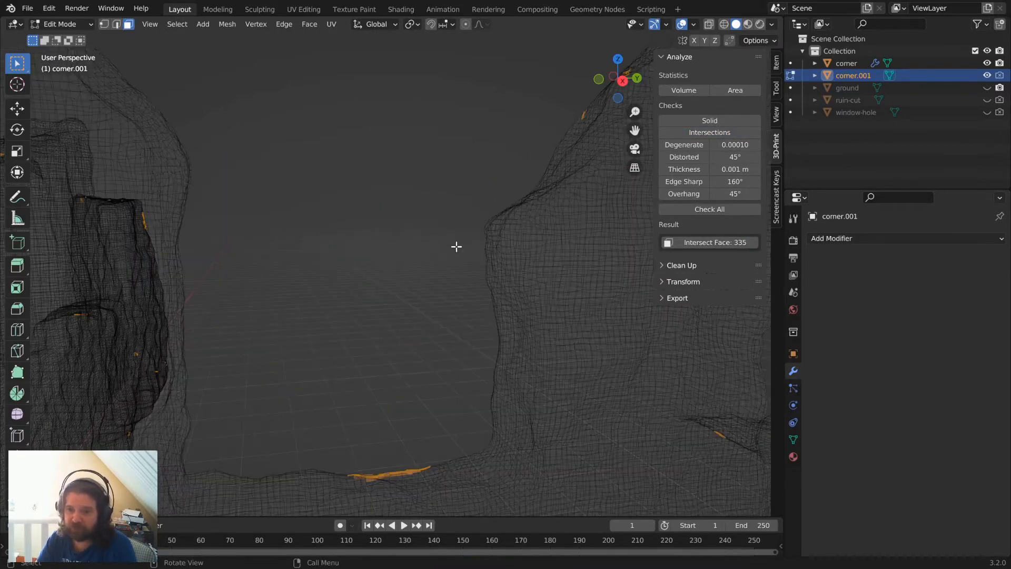
{"action": "middle_click_drag", "start_coordinate": [434, 290], "coordinate": [537, 322]}
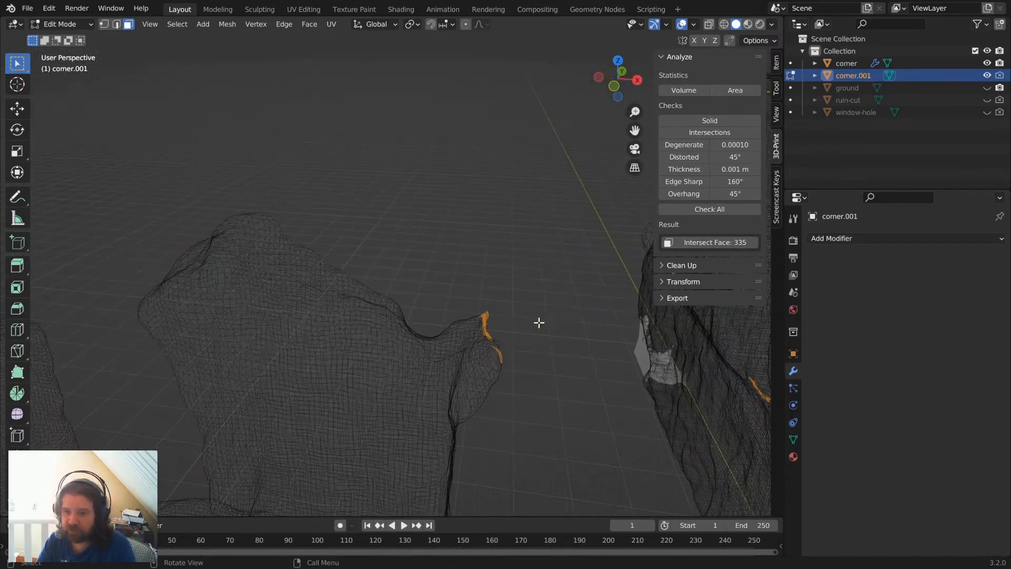
{"action": "key", "text": "ctrl+KP_Add"}
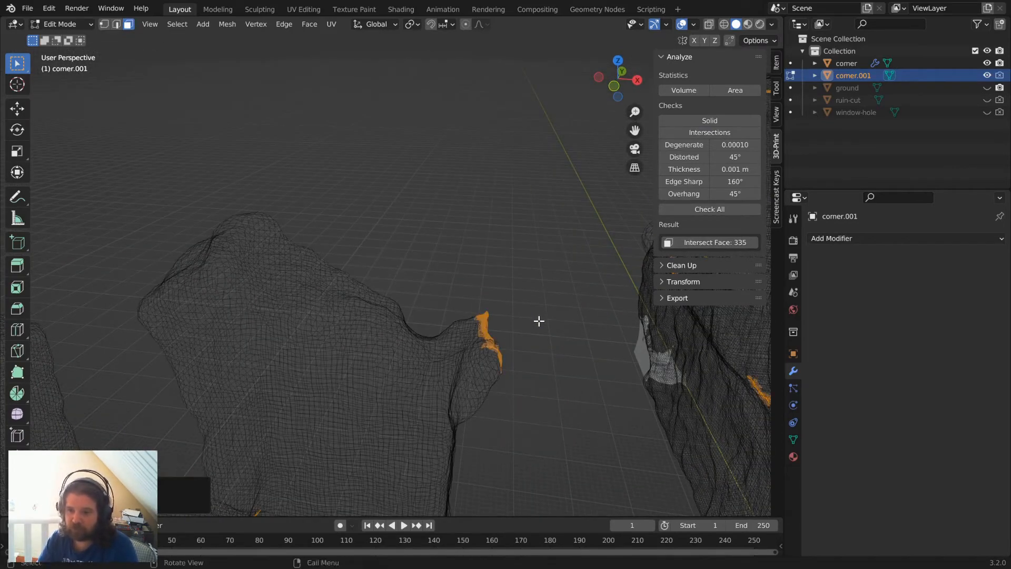
{"action": "key", "text": "KP_Decimal"}
{"action": "middle_click_drag", "start_coordinate": [539, 321], "coordinate": [442, 309]}
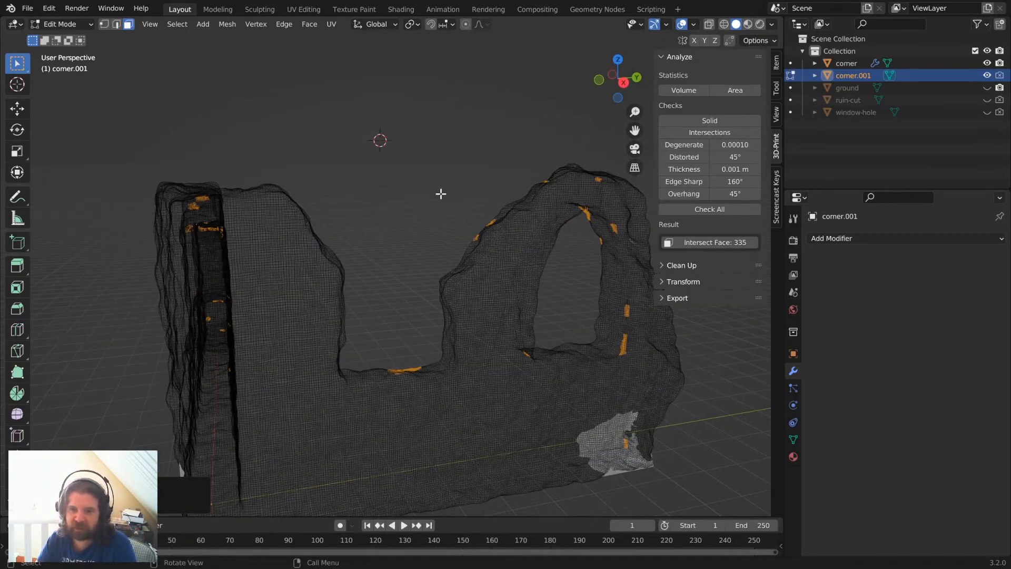
Smooth the vertices of the selected intersecting areas on corner.001 with Smooth Vertices.
{"action": "key", "text": "q"}
{"action": "left_click", "coordinate": [423, 229]}
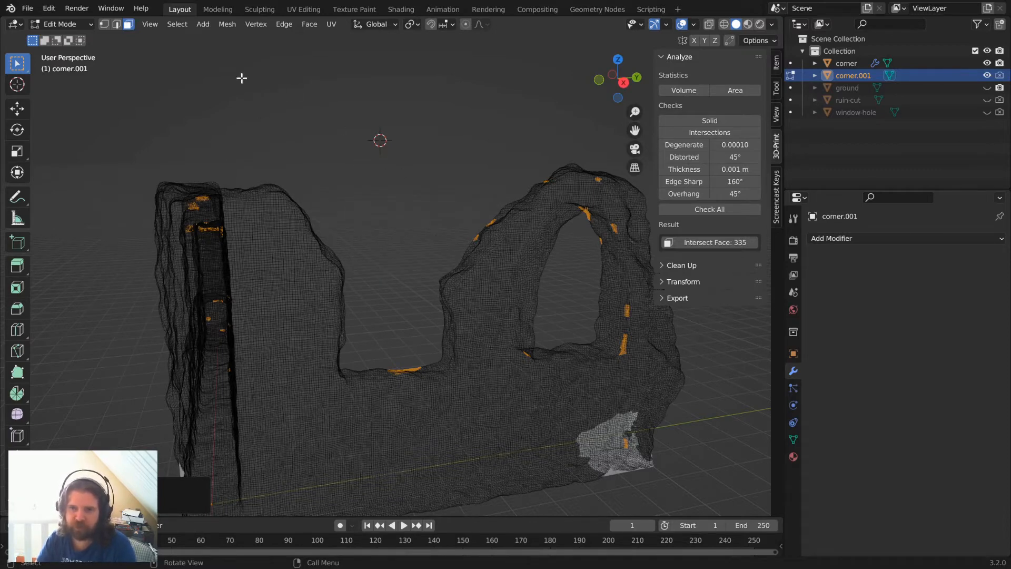
{"action": "left_click", "coordinate": [251, 27]}
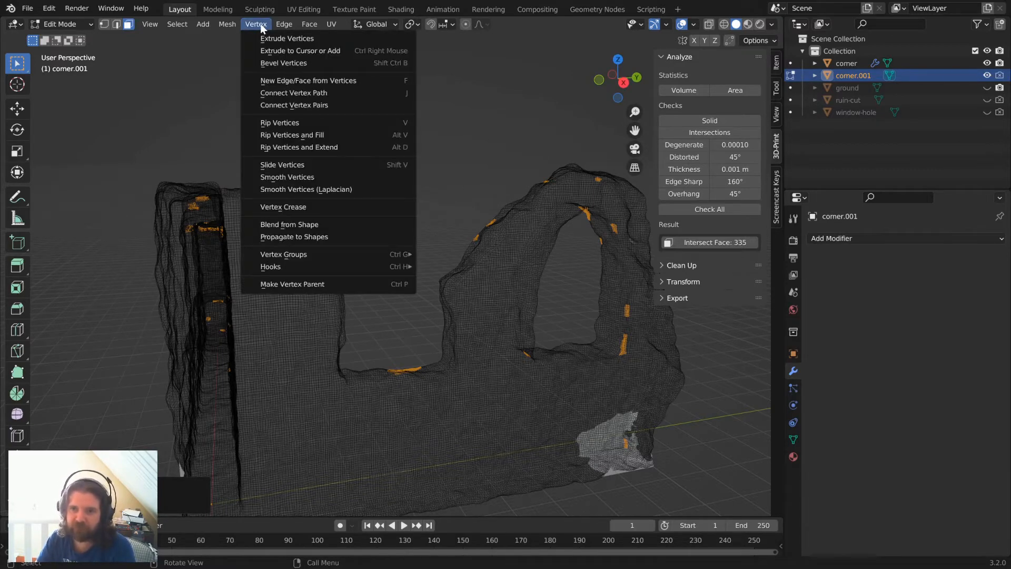
{"action": "left_click", "coordinate": [305, 177]}
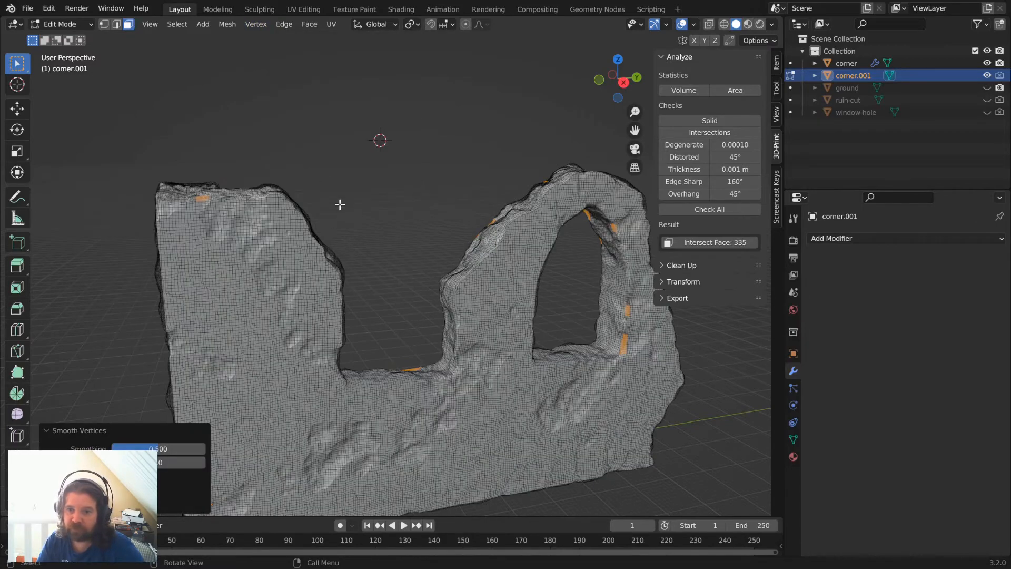
{"action": "middle_click_drag", "start_coordinate": [338, 246], "coordinate": [383, 260]}
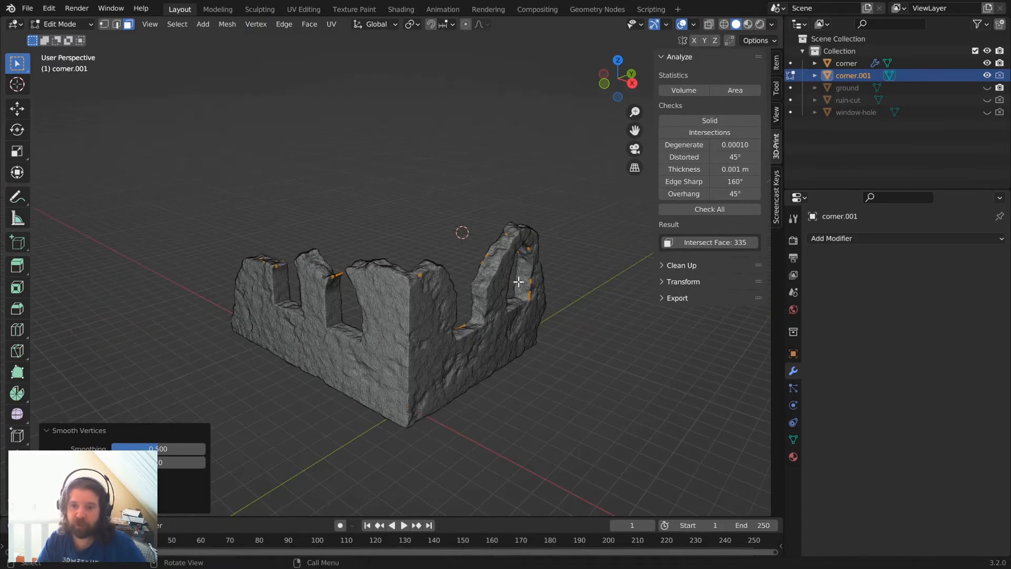
{"action": "scroll", "coordinate": [514, 280], "scroll_direction": "down", "scroll_amount": 3}
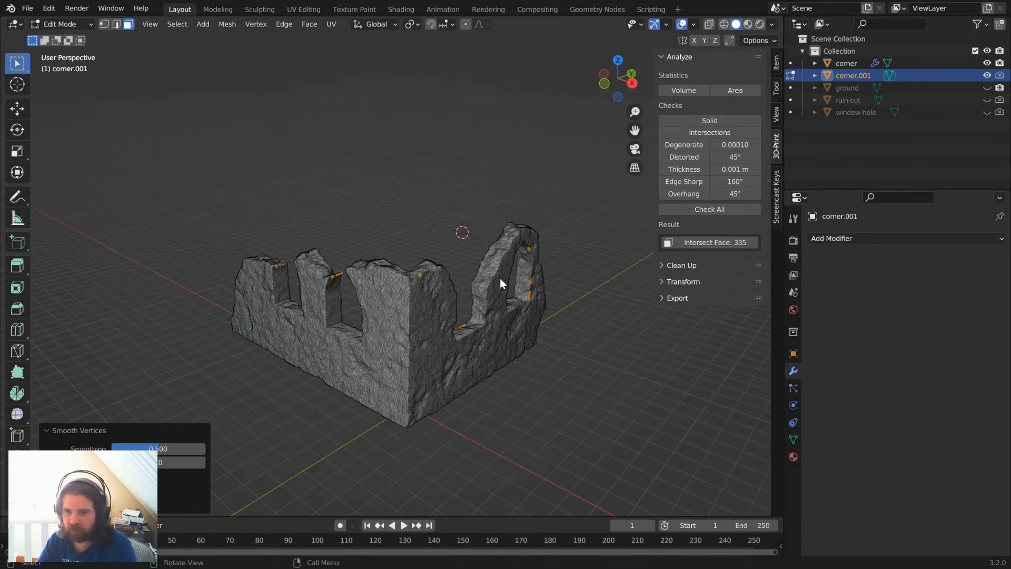
Return corner.001 to Object Mode and hide it to inspect the intersected corner wall.
{"action": "key", "text": "Tab"}
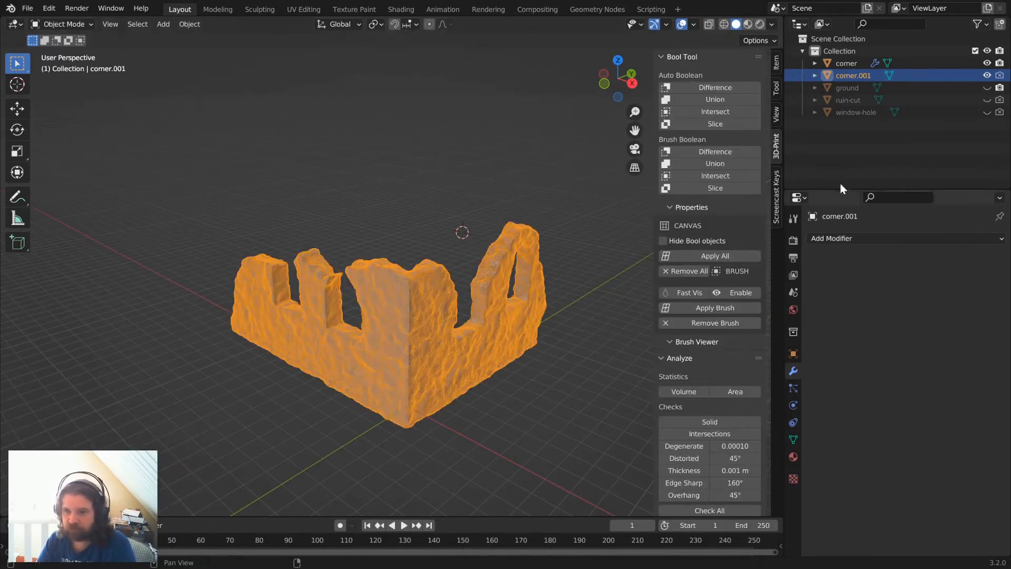
{"action": "left_click", "coordinate": [987, 75]}
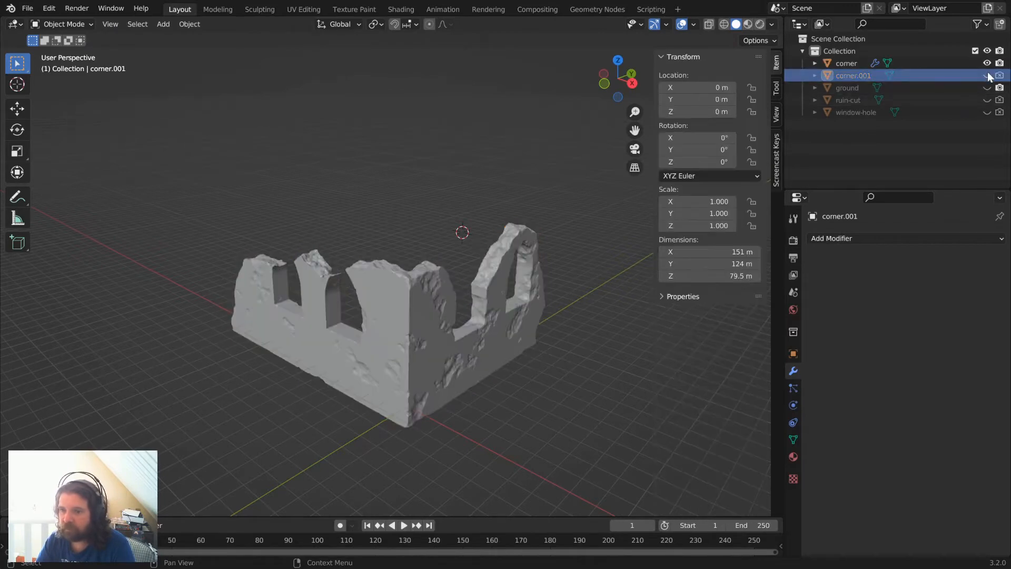
{"action": "middle_click_drag", "start_coordinate": [537, 243], "coordinate": [490, 322]}
{"action": "scroll", "coordinate": [490, 323], "scroll_direction": "up", "scroll_amount": 4}
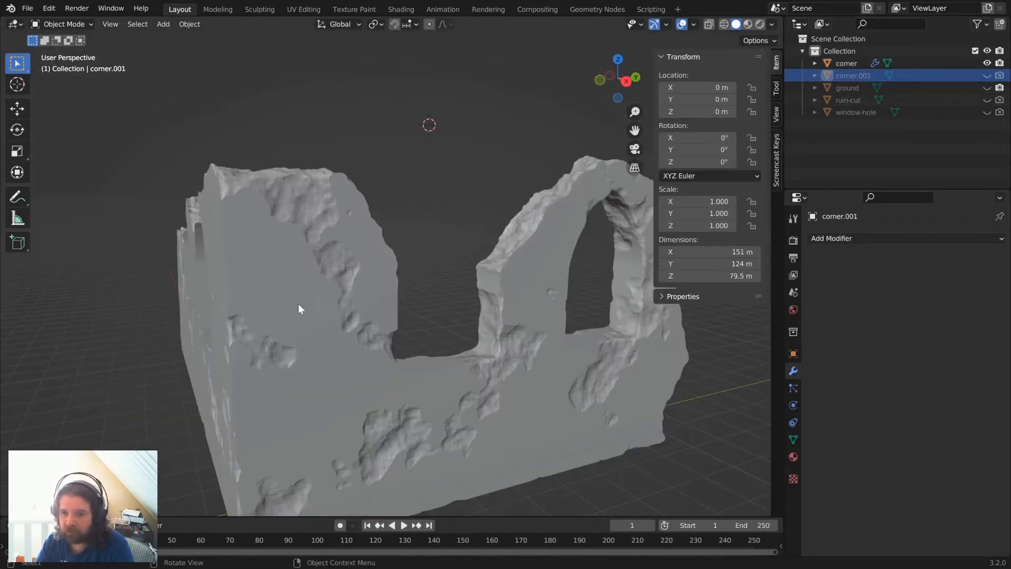
{"action": "middle_click_drag", "start_coordinate": [298, 309], "coordinate": [341, 323]}
{"action": "scroll", "coordinate": [358, 274], "scroll_direction": "down", "scroll_amount": 5}
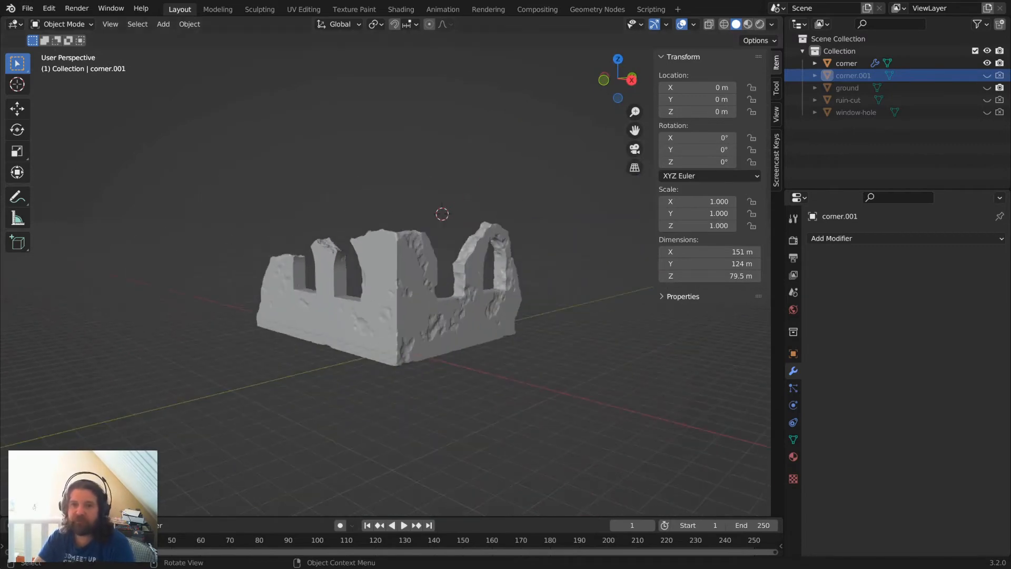
{"action": "left_click", "coordinate": [53, 9]}
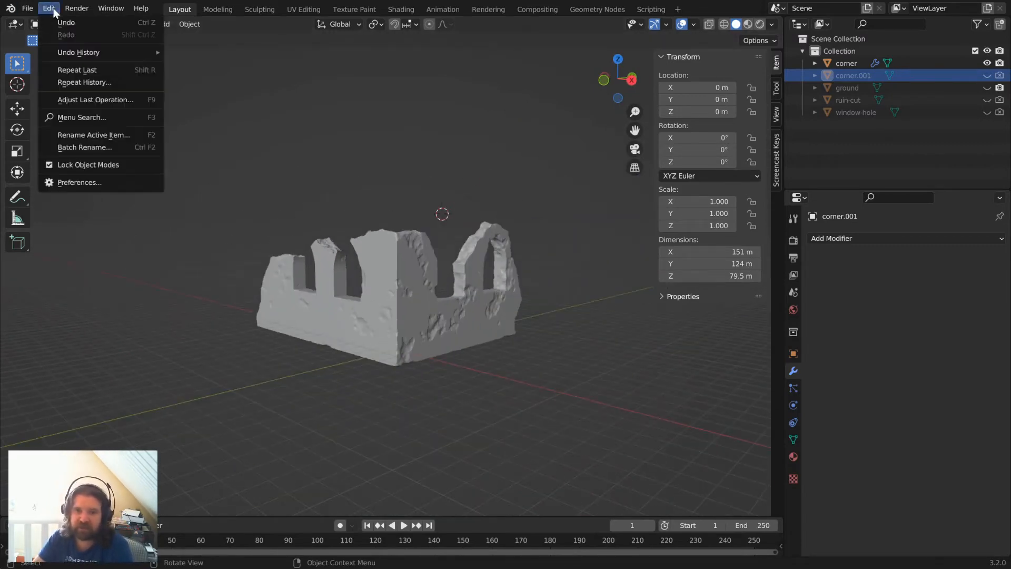
{"action": "mouse_move", "coordinate": [68, 52]}
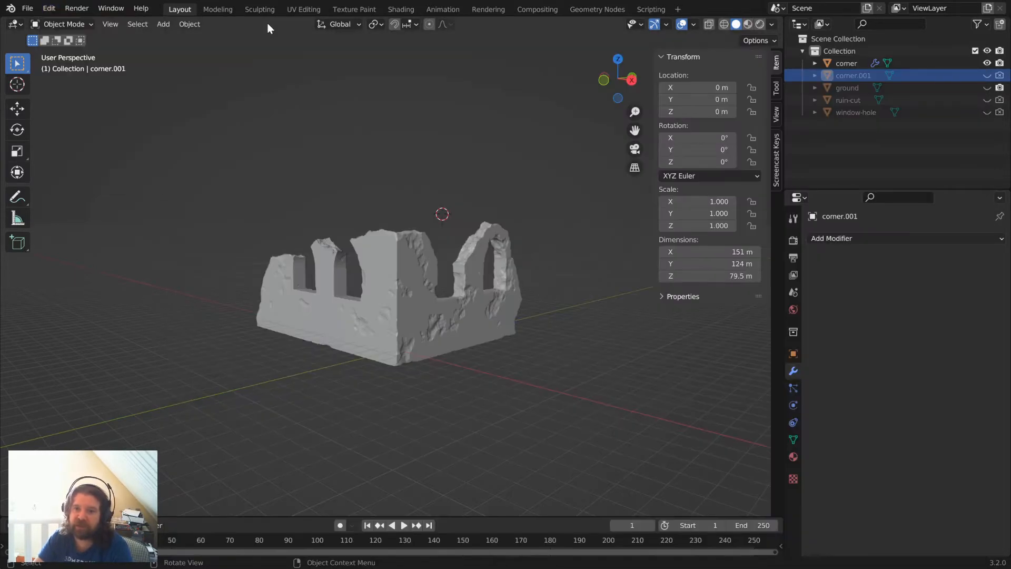
{"action": "scroll", "coordinate": [481, 331], "scroll_direction": "up", "scroll_amount": 5}
{"action": "scroll", "coordinate": [482, 319], "scroll_direction": "down", "scroll_amount": 3}
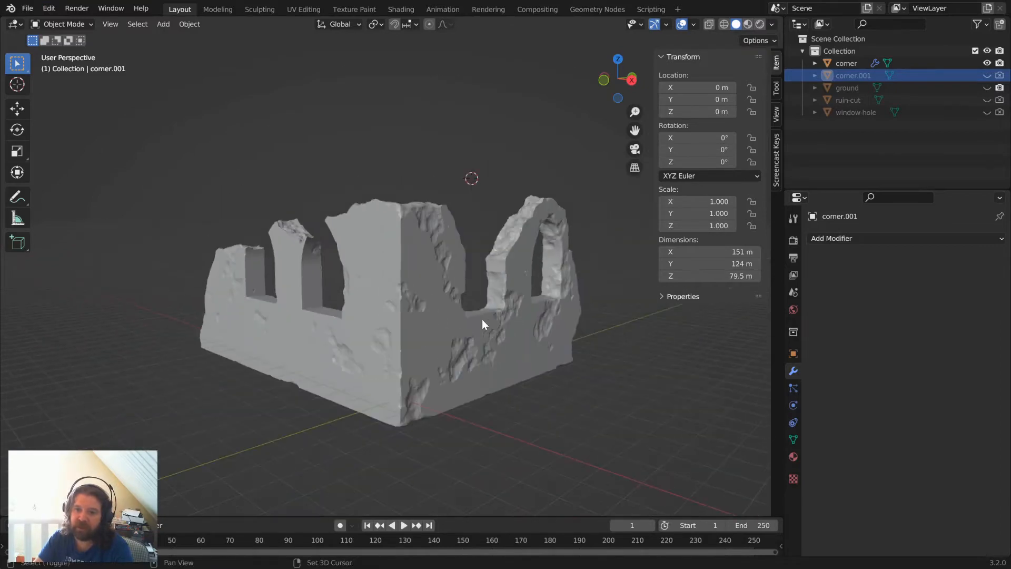
{"action": "middle_click_drag", "start_coordinate": [482, 319], "coordinate": [267, 270]}
{"action": "scroll", "coordinate": [438, 238], "scroll_direction": "up", "scroll_amount": 5}
{"action": "scroll", "coordinate": [445, 246], "scroll_direction": "down", "scroll_amount": 5}
Apply the BTool_corner.001 Intersect modifier on the corner wall.
{"action": "left_click", "coordinate": [329, 249]}
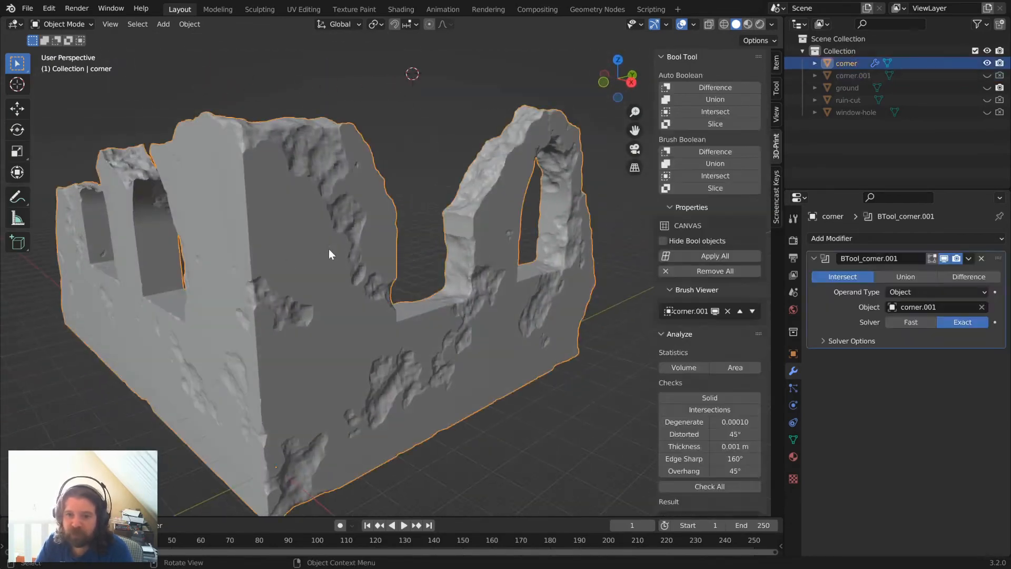
{"action": "scroll", "coordinate": [454, 234], "scroll_direction": "down", "scroll_amount": 2}
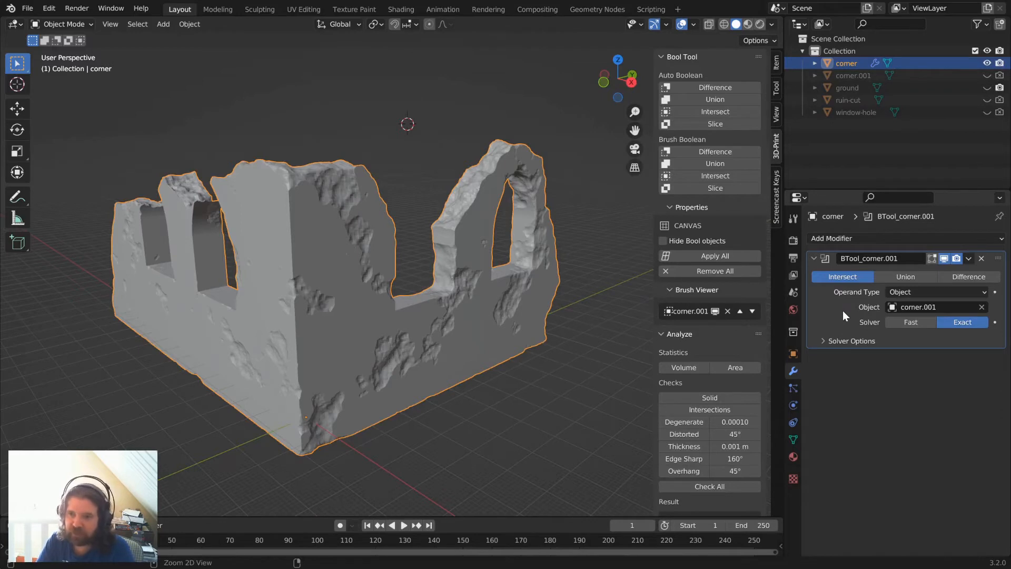
{"action": "key", "text": "ctrl+a"}
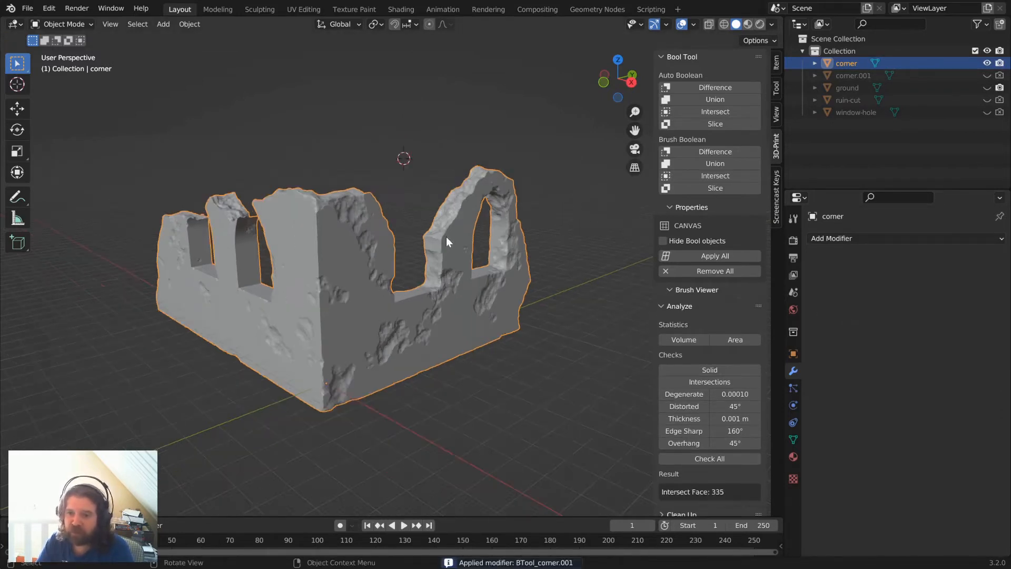
{"action": "mouse_move", "coordinate": [407, 252]}
{"action": "middle_mouse_down"}
{"action": "mouse_move", "coordinate": [435, 259]}
{"action": "mouse_move", "coordinate": [416, 278]}
{"action": "mouse_move", "coordinate": [394, 266]}
{"action": "middle_mouse_up"}
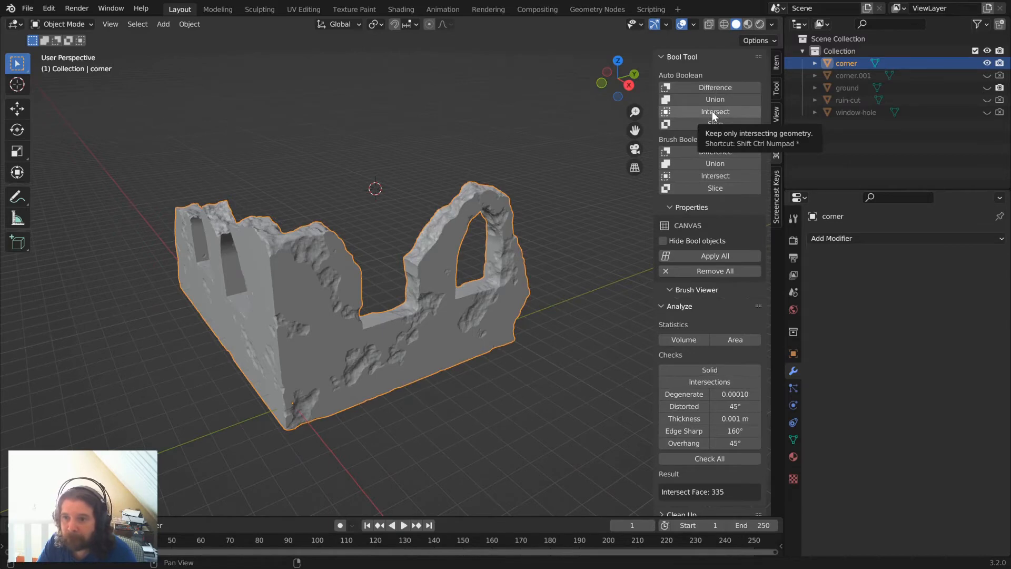
Run the 3D-Print Solid check on the corner wall for non-manifold and bad contiguous edges.
{"action": "left_click", "coordinate": [713, 370]}
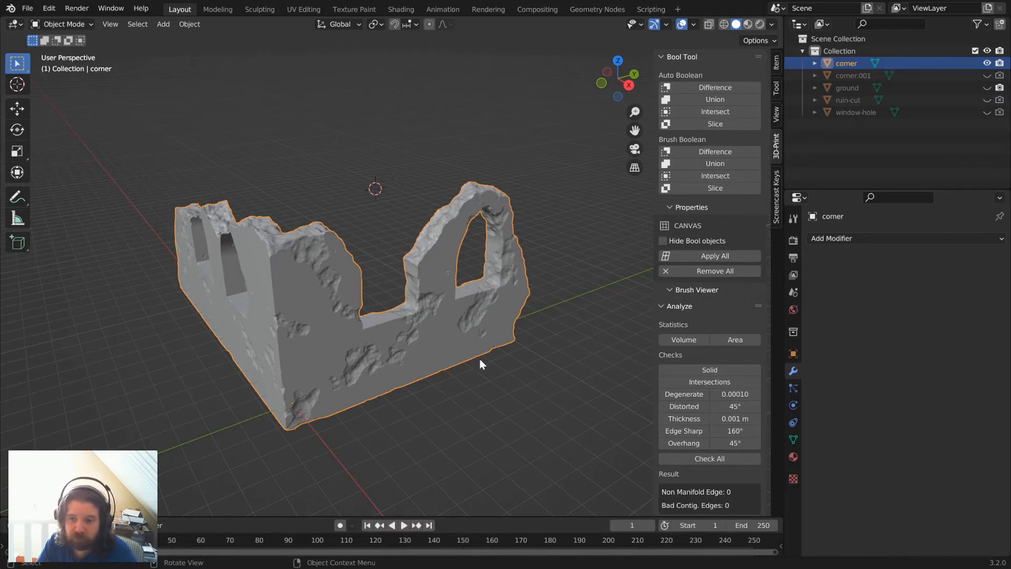
{"action": "middle_click_drag", "start_coordinate": [362, 362], "coordinate": [440, 334]}
{"action": "scroll", "coordinate": [719, 420], "scroll_direction": "down", "scroll_amount": 3}
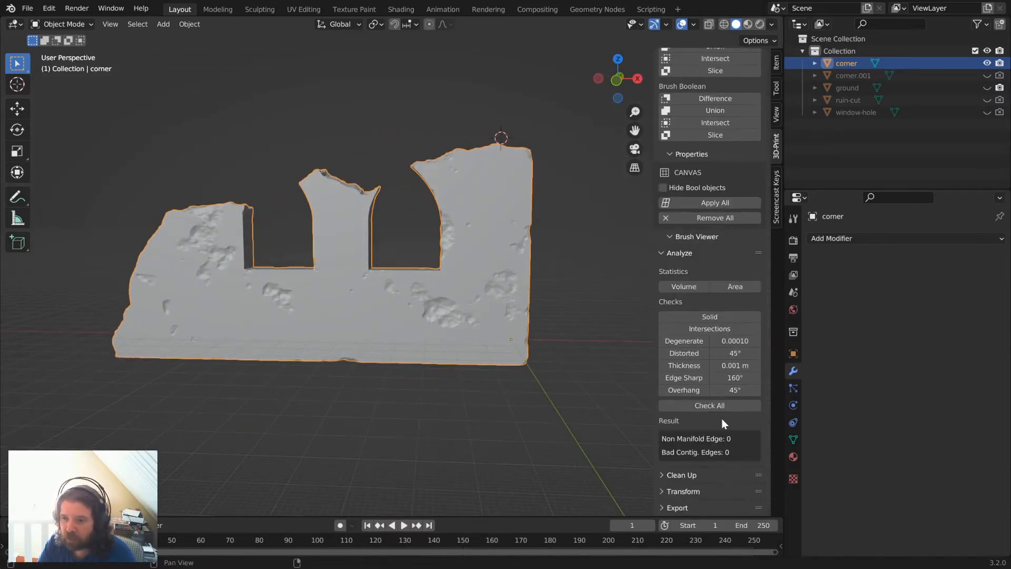
Check the corner mesh for intersections in Edit Mode, examine the reported faces and the large wall face, and return to Object Mode.
{"action": "key", "text": "Tab"}
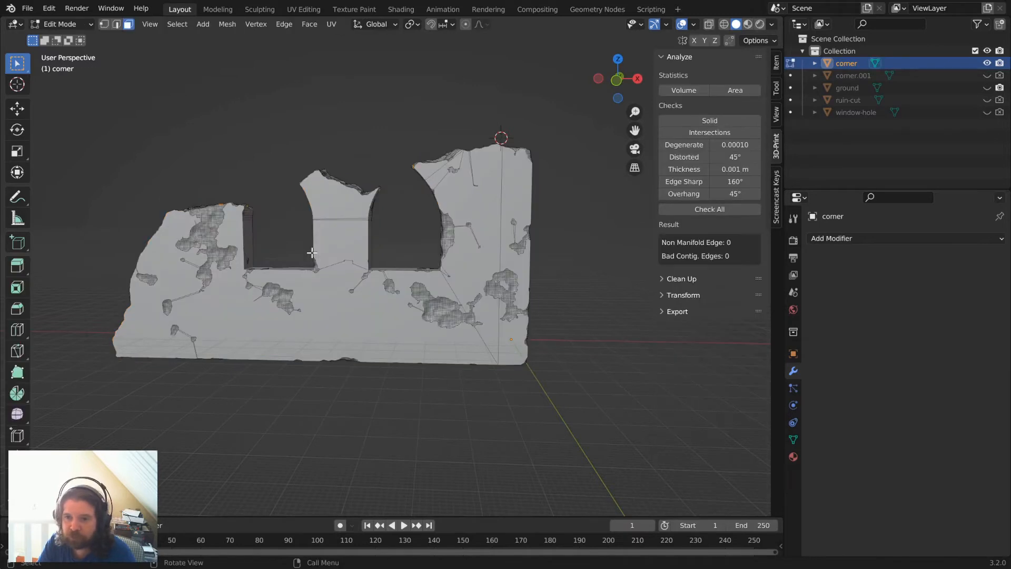
{"action": "left_click", "coordinate": [706, 132]}
{"action": "left_click", "coordinate": [717, 243]}
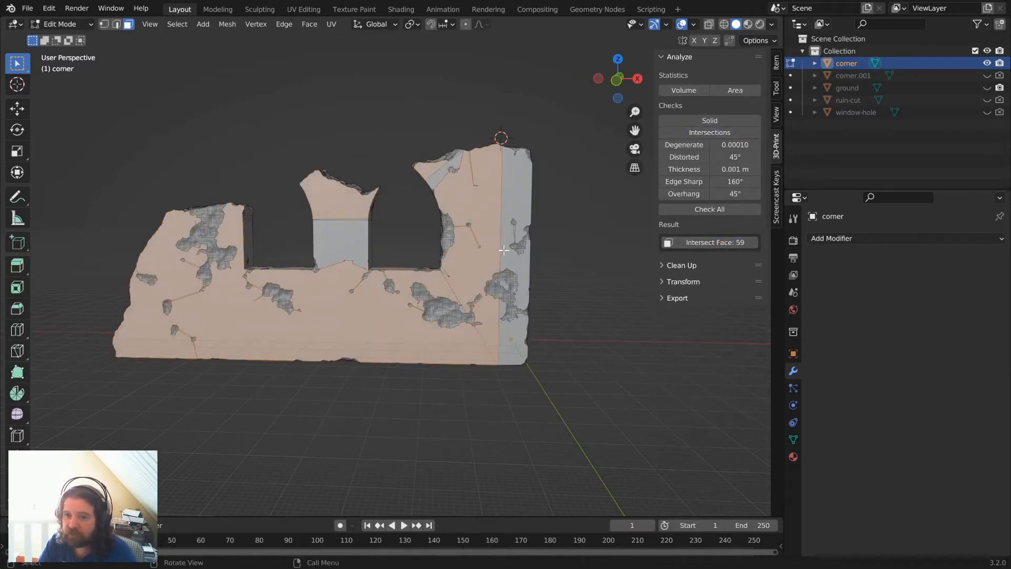
{"action": "middle_click_drag", "start_coordinate": [403, 312], "coordinate": [390, 339]}
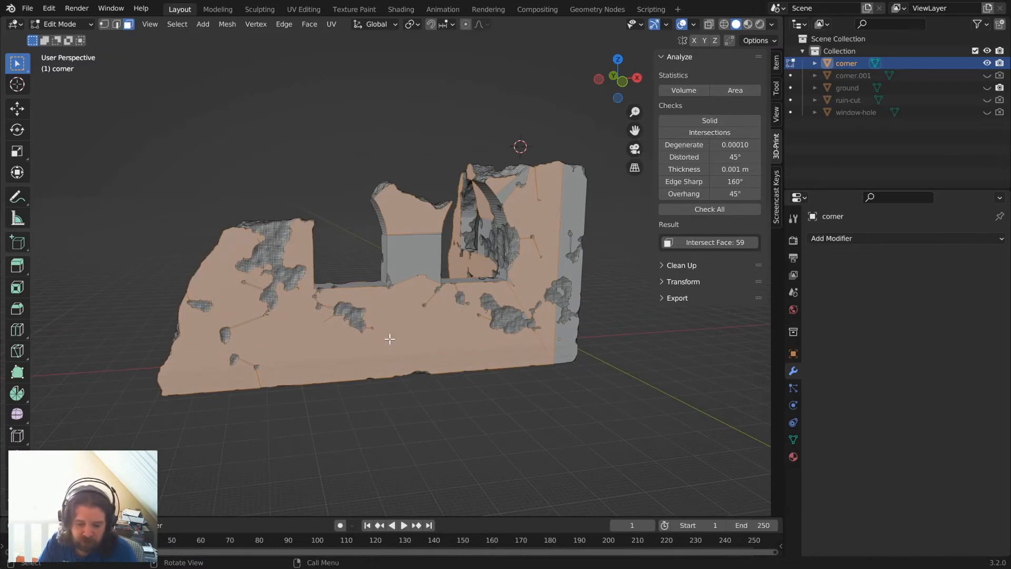
{"action": "left_click", "coordinate": [389, 338]}
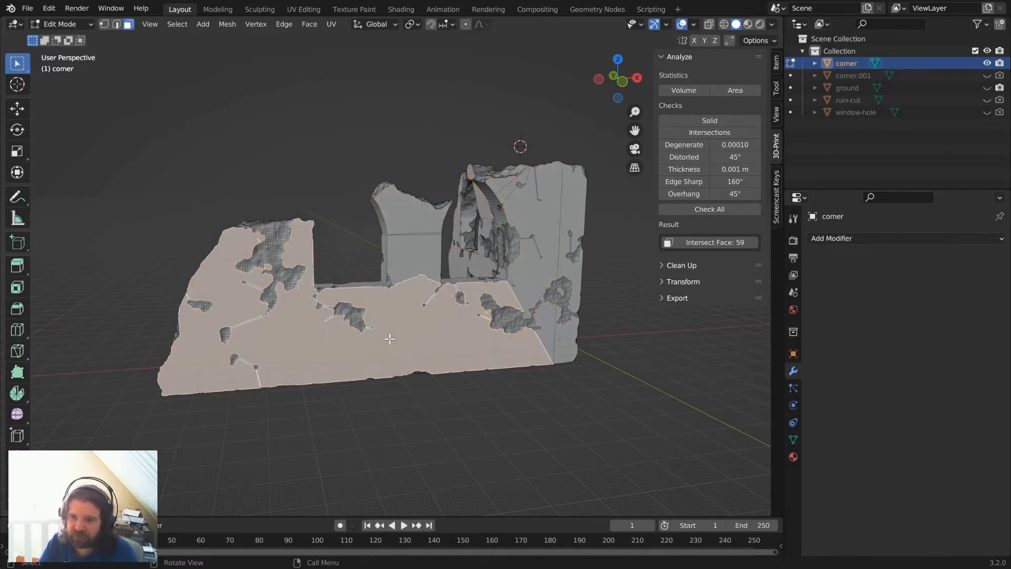
{"action": "scroll", "coordinate": [466, 336], "scroll_direction": "up", "scroll_amount": 8}
{"action": "scroll", "coordinate": [416, 335], "scroll_direction": "down", "scroll_amount": 5}
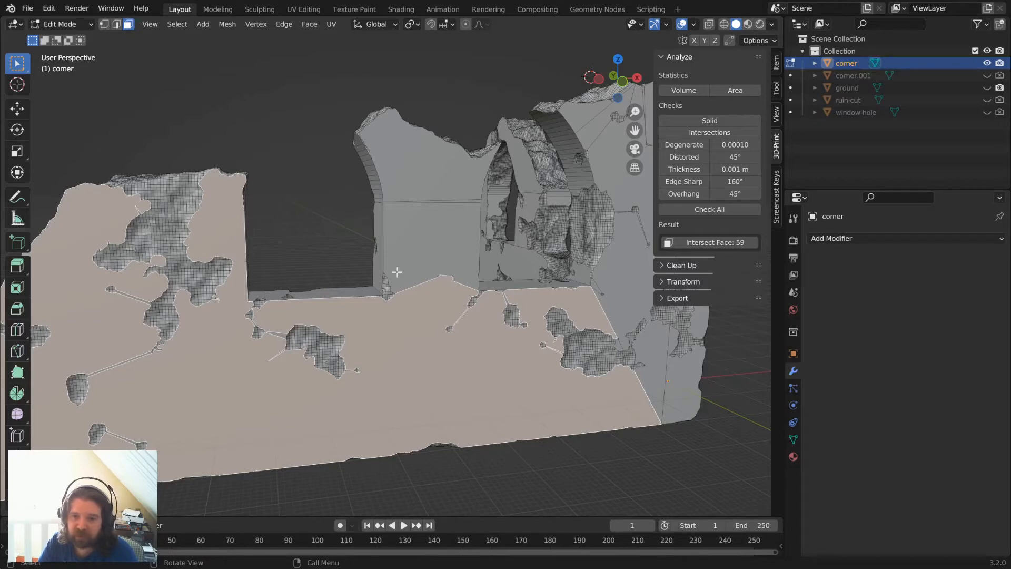
{"action": "key", "text": "Tab"}
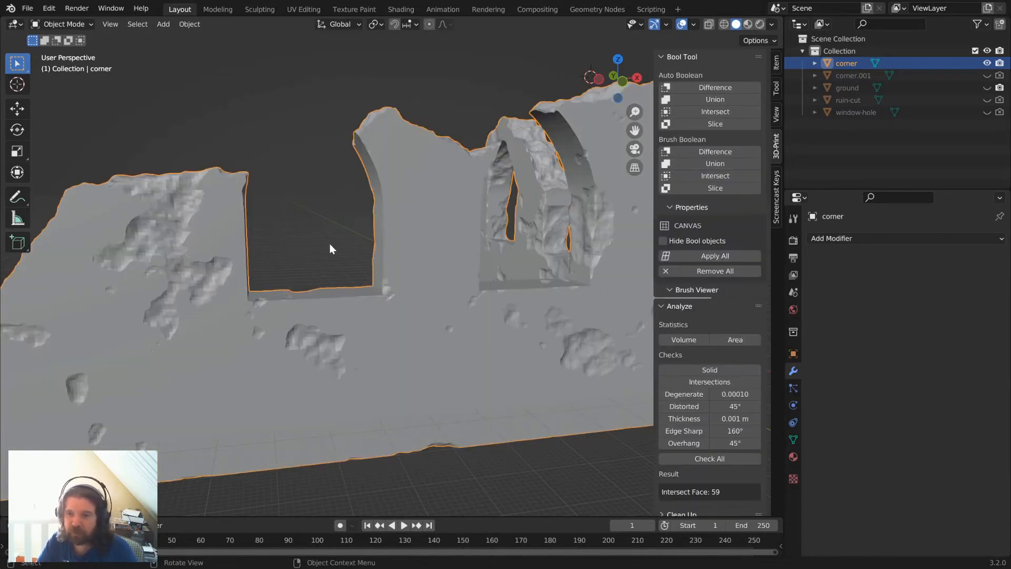
{"action": "scroll", "coordinate": [334, 243], "scroll_direction": "down", "scroll_amount": 5}
{"action": "middle_click_drag", "start_coordinate": [339, 239], "coordinate": [376, 253]}
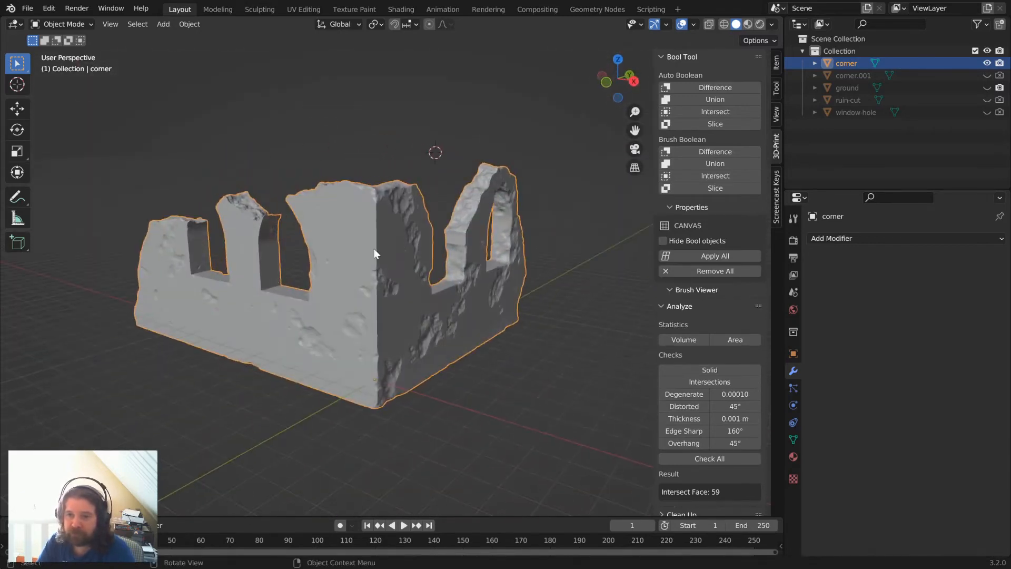
{"action": "scroll", "coordinate": [376, 253], "scroll_direction": "down", "scroll_amount": 2}
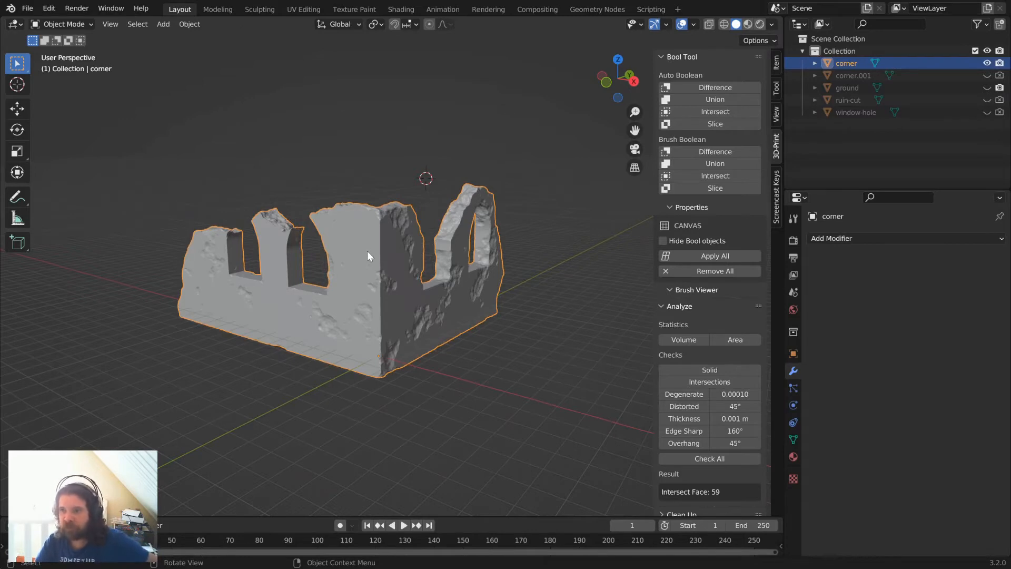
Hide the corner wall and show and select corner.001 in its place.
{"action": "double_click", "coordinate": [845, 75]}
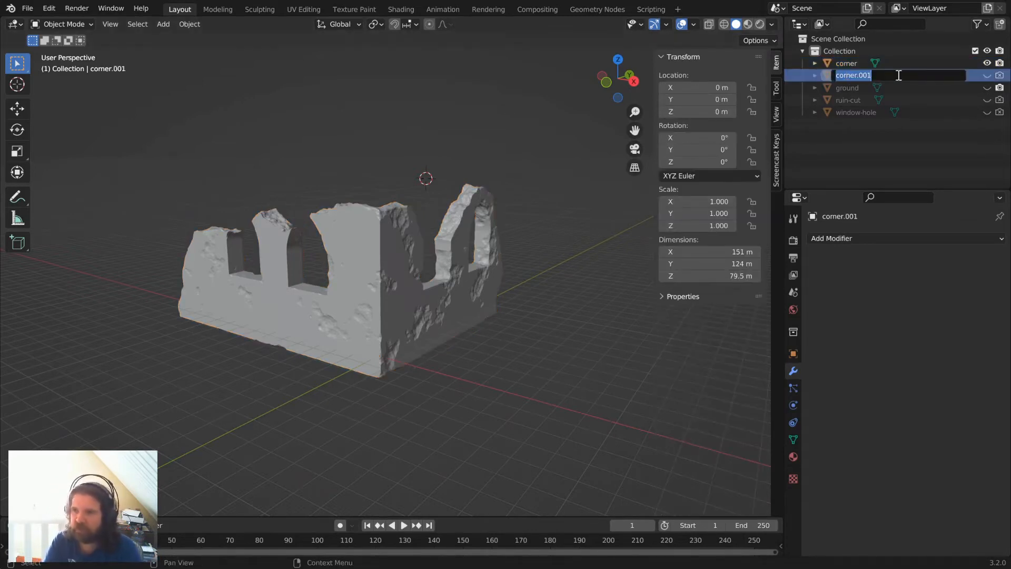
{"action": "left_click", "coordinate": [987, 76]}
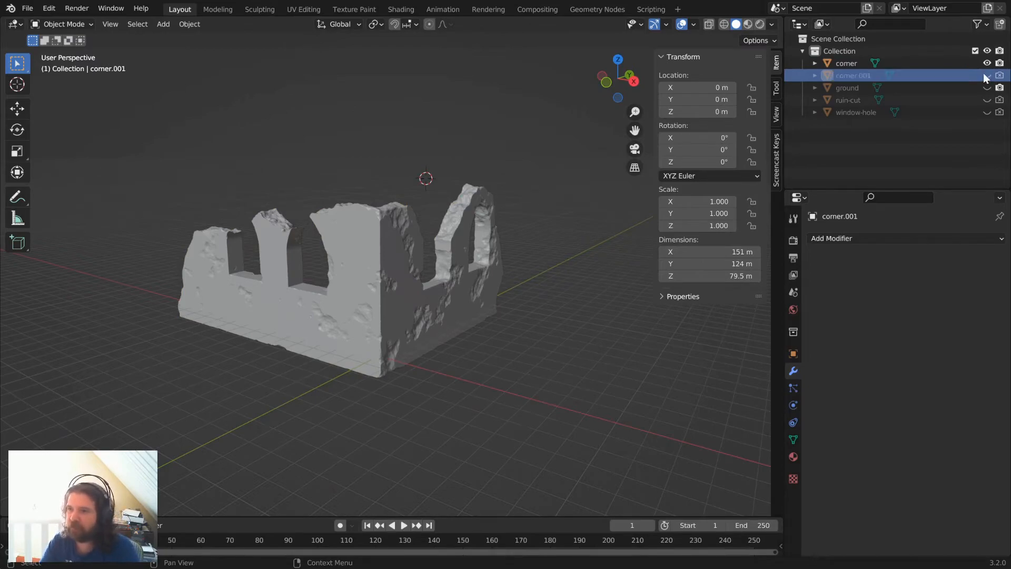
{"action": "left_click", "coordinate": [988, 64]}
{"action": "left_click", "coordinate": [988, 76]}
{"action": "left_click", "coordinate": [408, 224]}
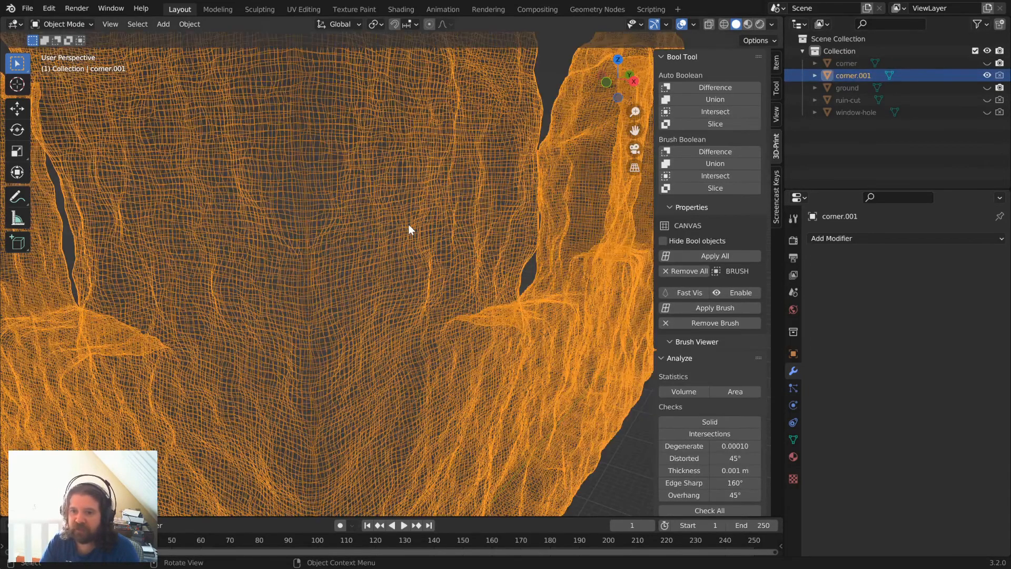
Rename the corner.001 object as flaky-concrete-intersection.
{"action": "double_click", "coordinate": [865, 75]}
{"action": "type", "text": "fla"}
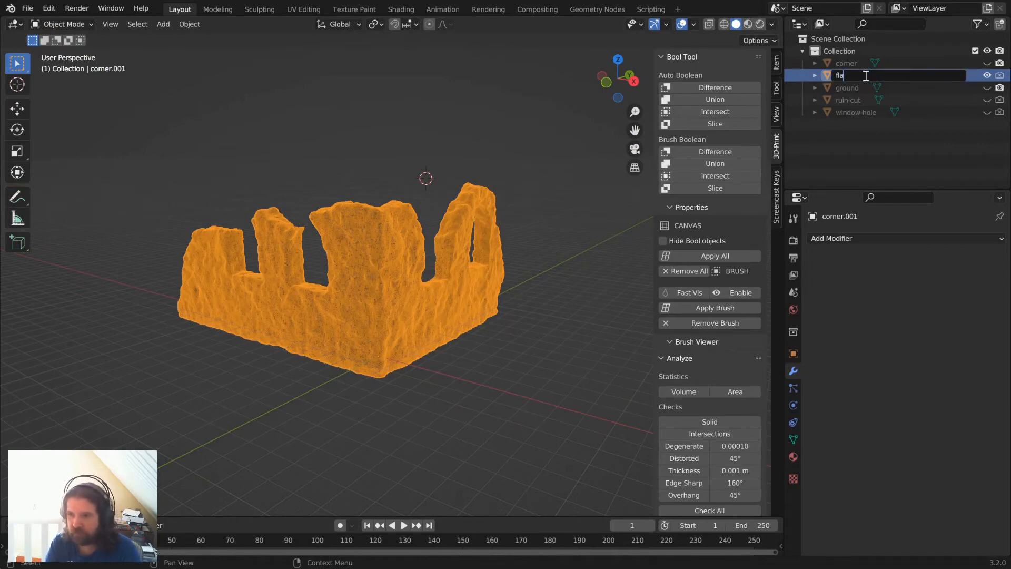
{"action": "type", "text": "ky-"}
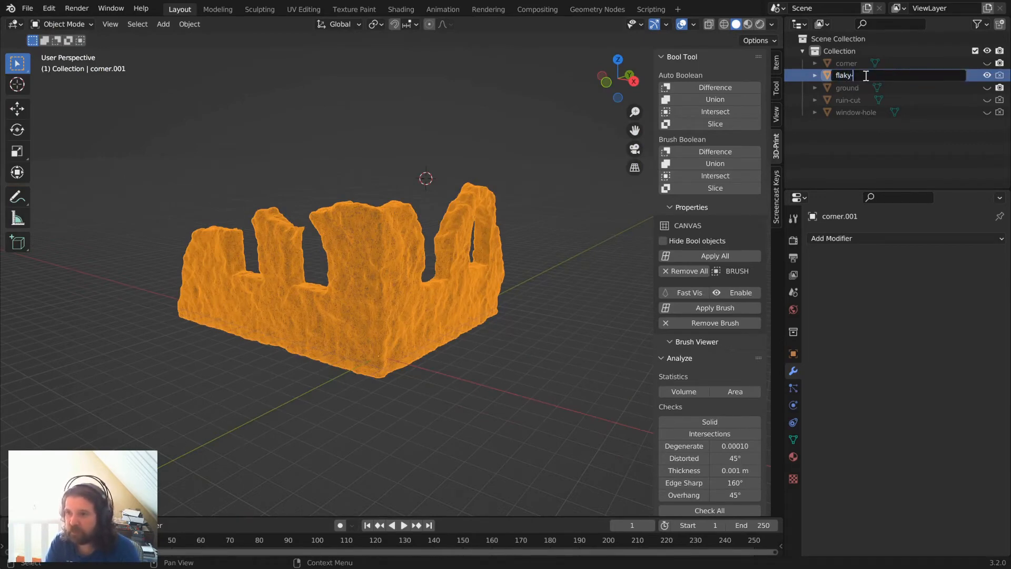
{"action": "type", "text": "co"}
{"action": "type", "text": "ncrete-cutt"}
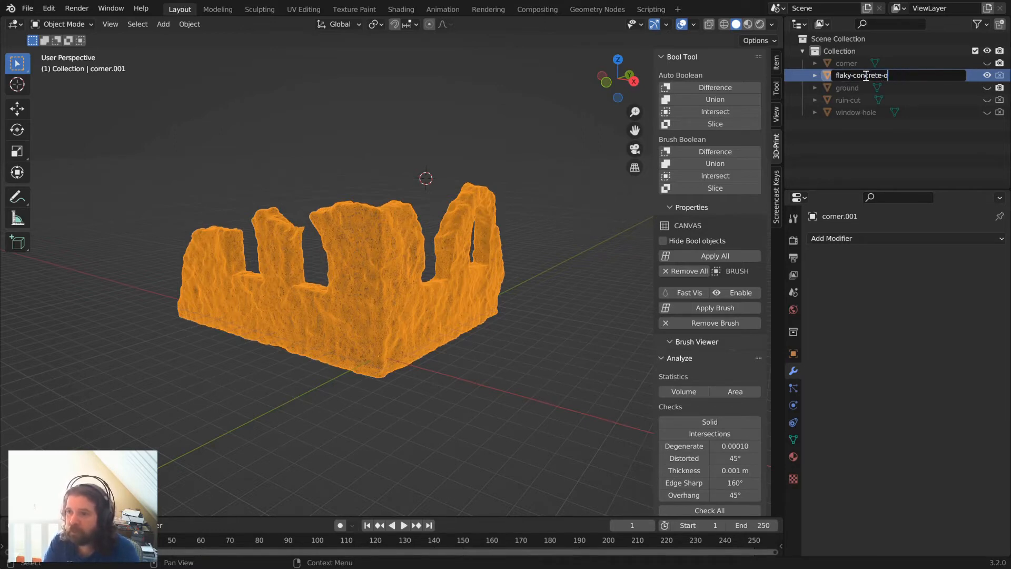
{"action": "type", "text": "iner"}
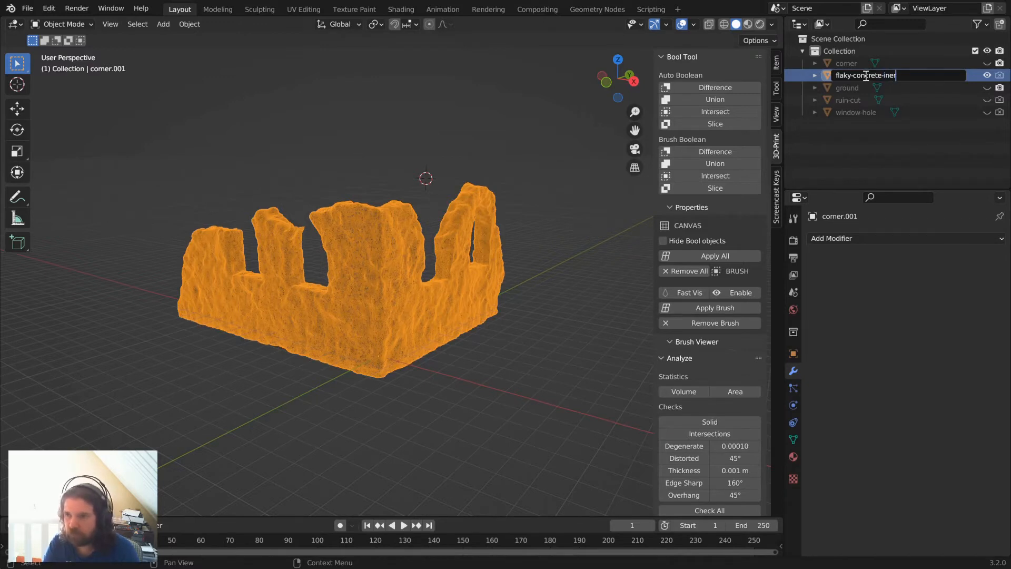
{"action": "key", "text": "BackSpace"}
{"action": "key", "text": "BackSpace"}
{"action": "type", "text": "tersection"}
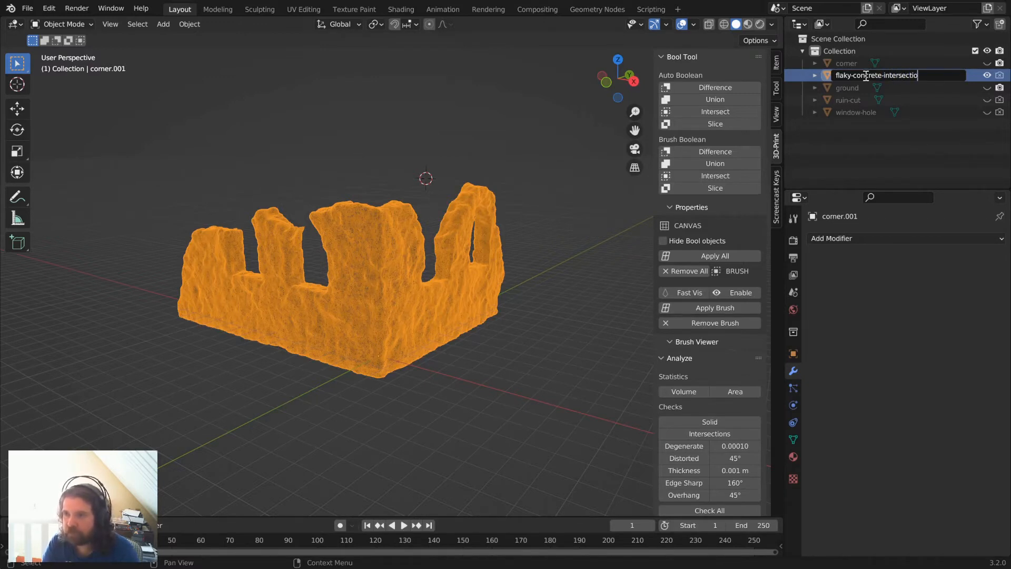
{"action": "key", "text": "Return"}
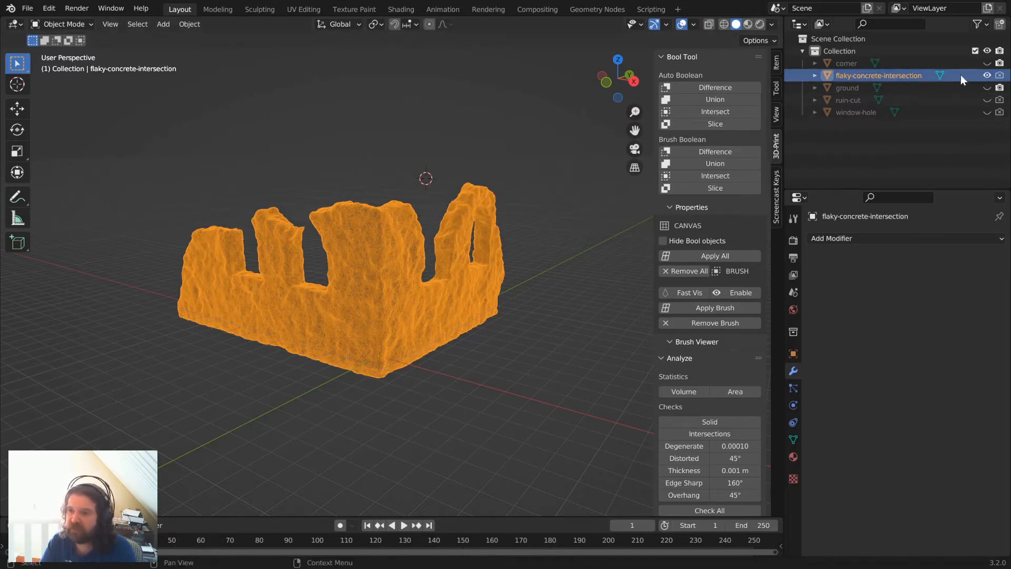
Hide flaky-concrete-intersection and show and select the corner wall in its place.
{"action": "left_click", "coordinate": [988, 75]}
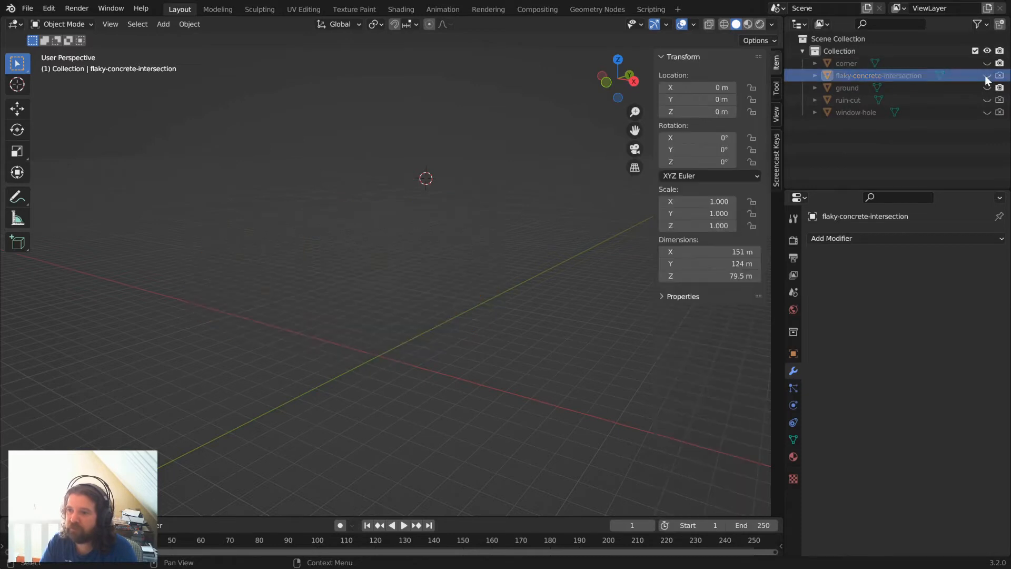
{"action": "left_click", "coordinate": [988, 63]}
{"action": "left_click", "coordinate": [385, 249]}
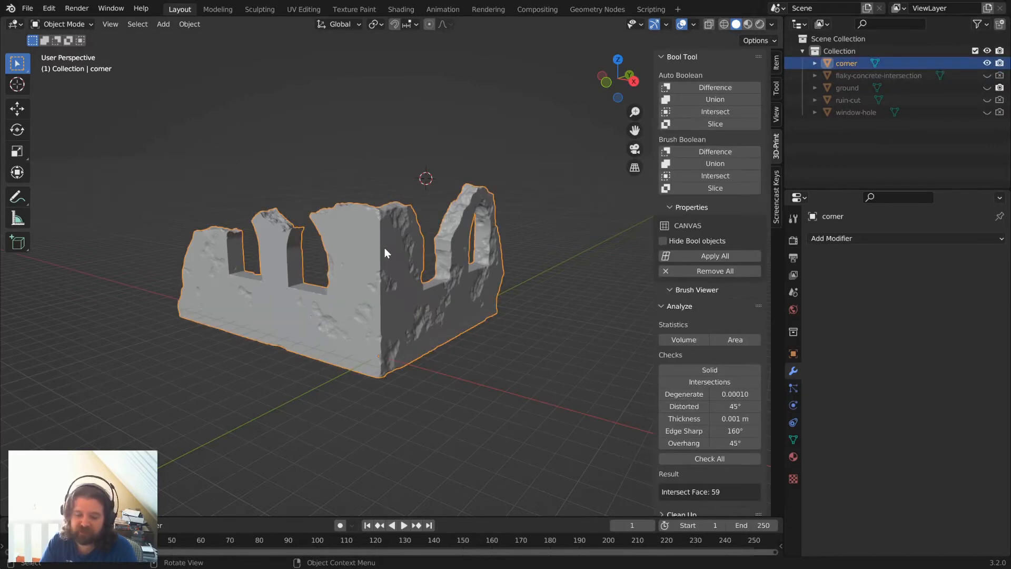
{"action": "key", "text": "F2"}
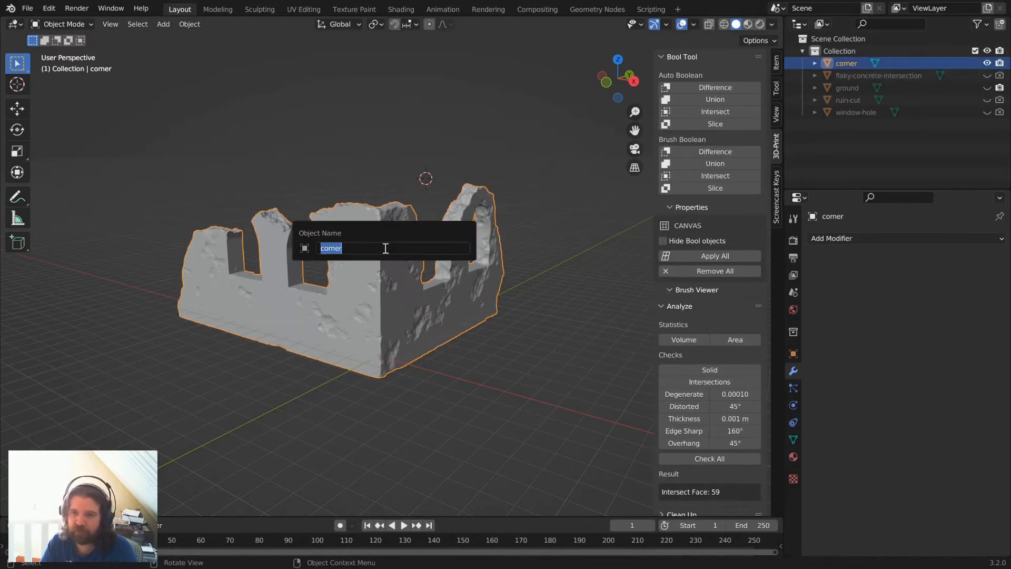
{"action": "key", "text": "Escape"}
{"action": "left_click", "coordinate": [605, 247]}
{"action": "left_click", "coordinate": [425, 266]}
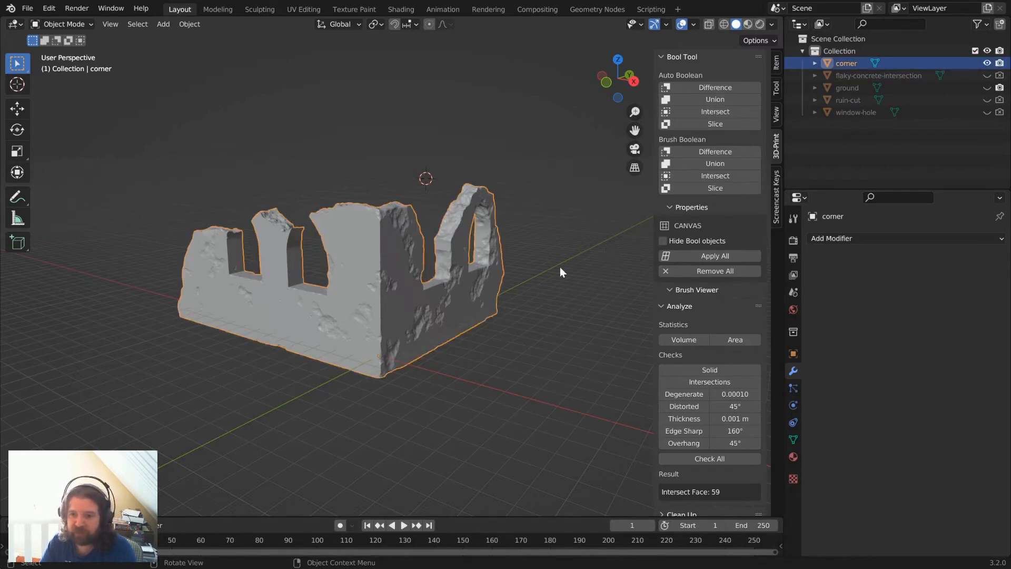
{"action": "left_click", "coordinate": [560, 268]}
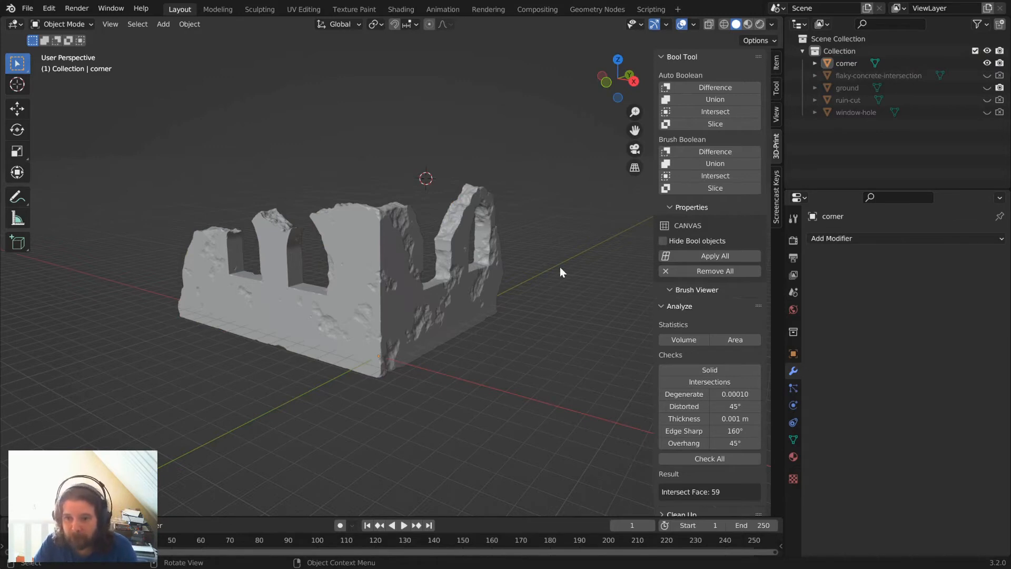
Duplicate the corner wall, keeping the copy at the original's position.
{"action": "left_click", "coordinate": [410, 308]}
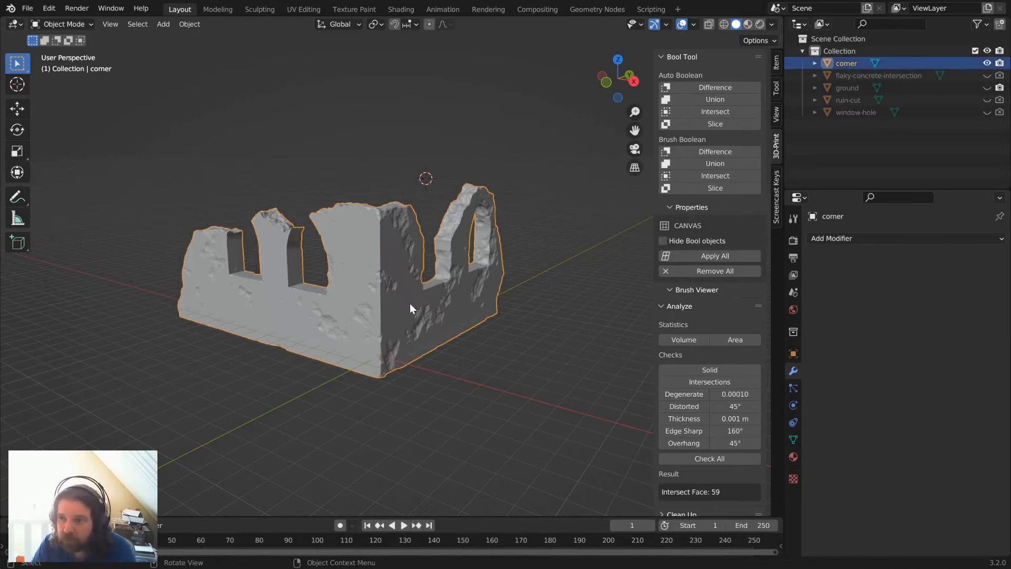
{"action": "key", "text": "shift+d"}
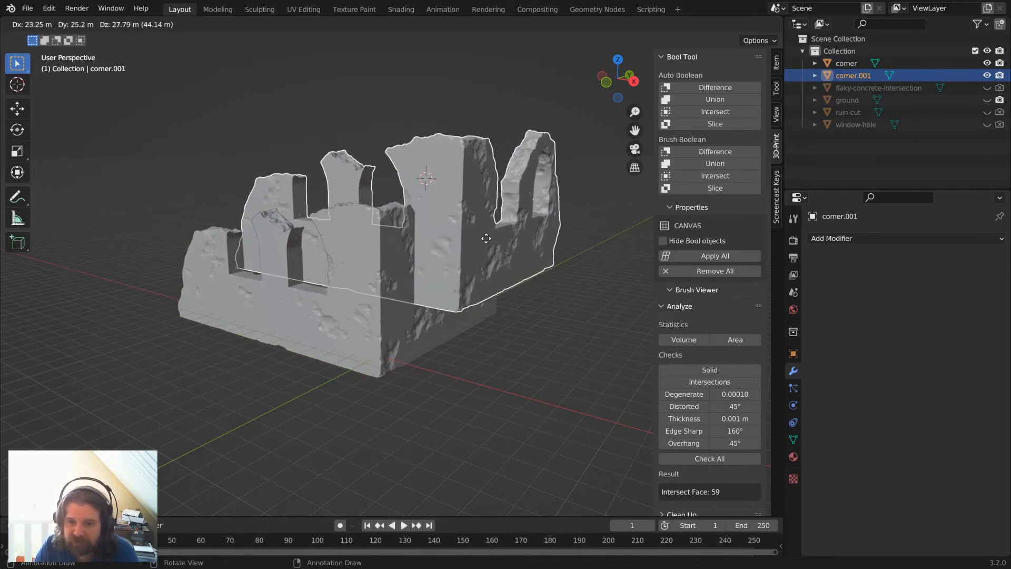
{"action": "right_click", "coordinate": [485, 238]}
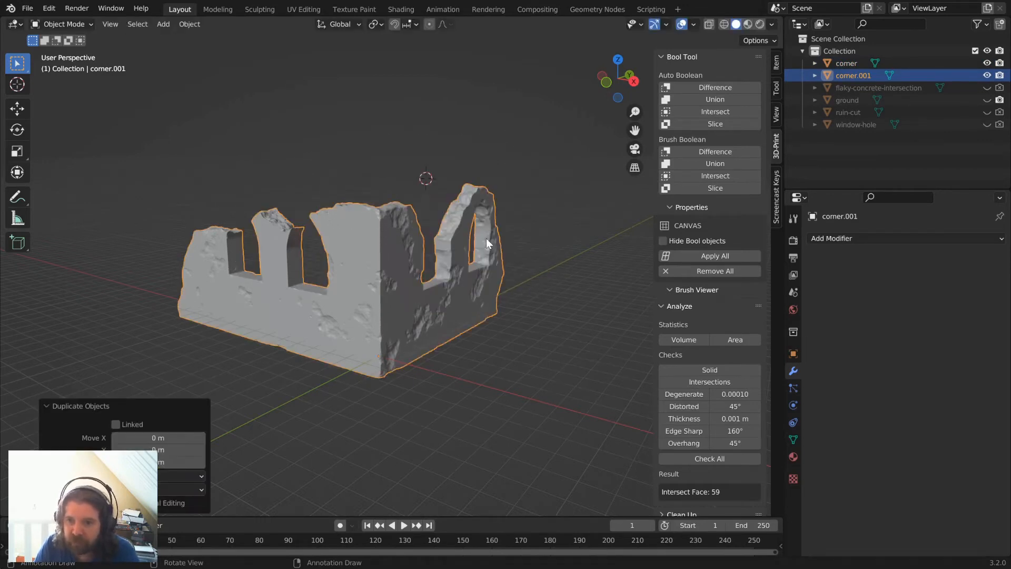
Rename the duplicated corner wall as bullet-holes.
{"action": "double_click", "coordinate": [859, 77]}
{"action": "type", "text": "bullet ho"}
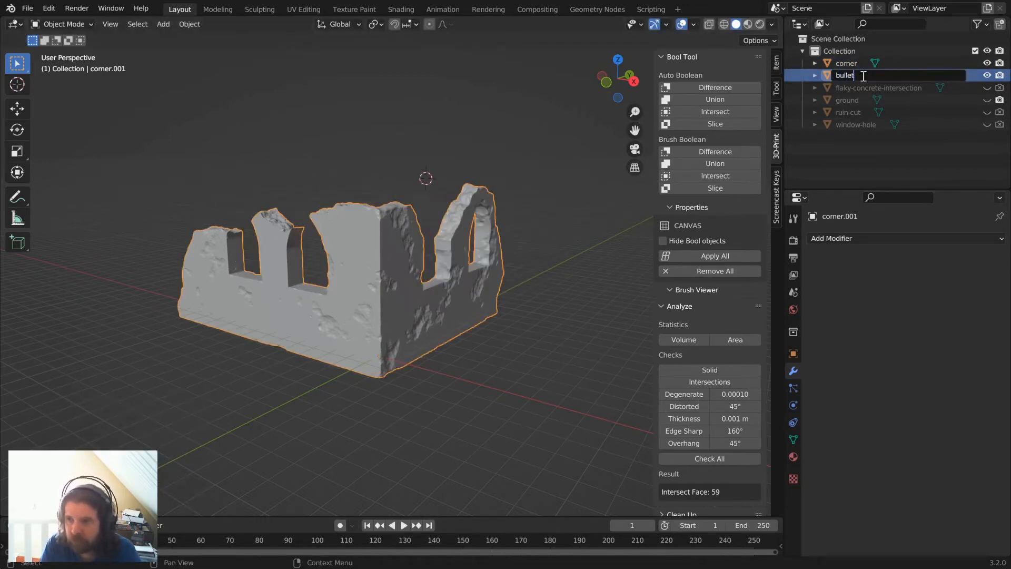
{"action": "key", "text": "BackSpace"}
{"action": "key", "text": "BackSpace"}
{"action": "key", "text": "BackSpace"}
{"action": "type", "text": "-holes"}
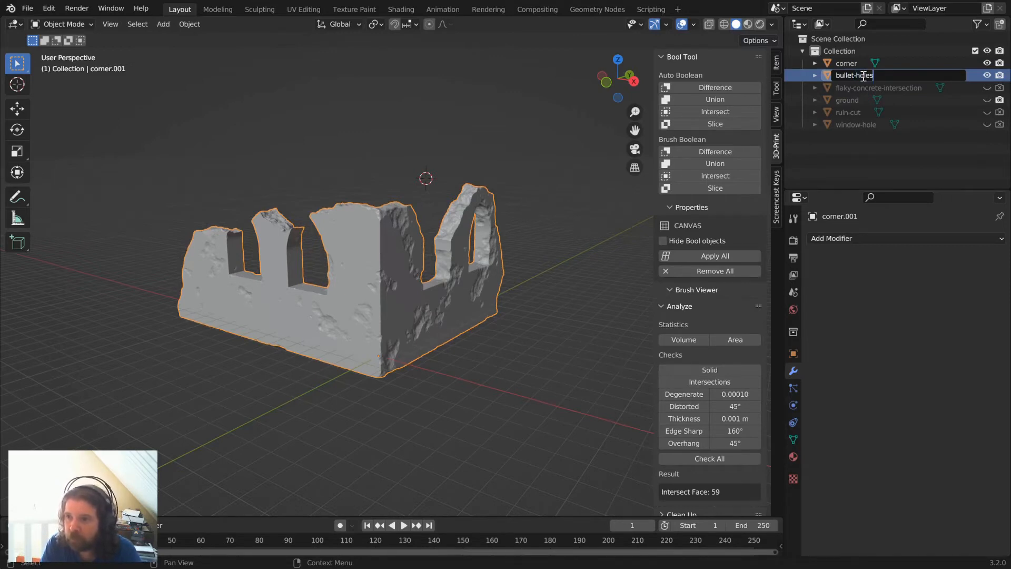
{"action": "key", "text": "Return"}
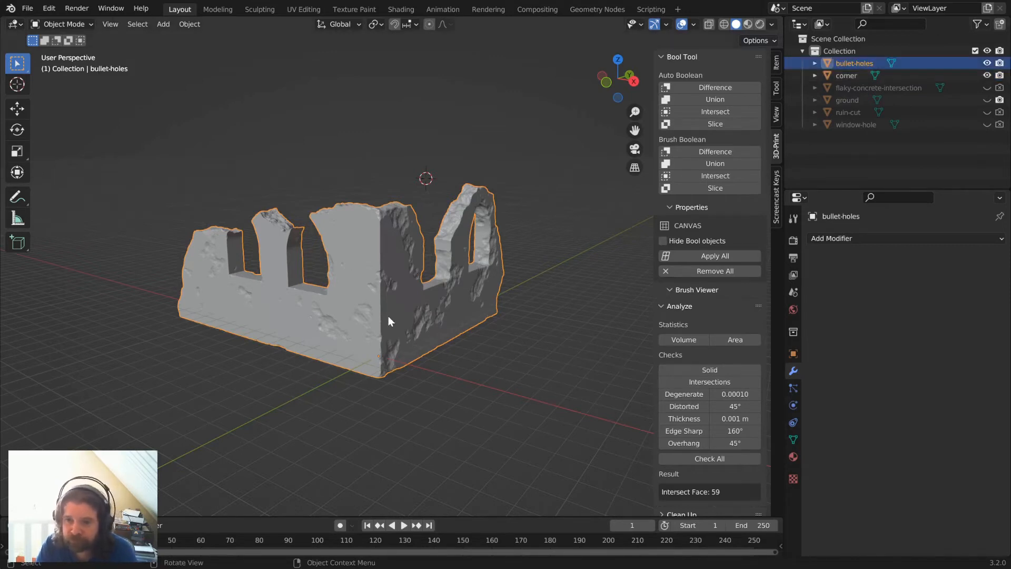
Add a Geometry Nodes modifier with a new node tree to bullet-holes, and replace the timeline with an enlarged Geometry Node Editor.
{"action": "left_click", "coordinate": [853, 238]}
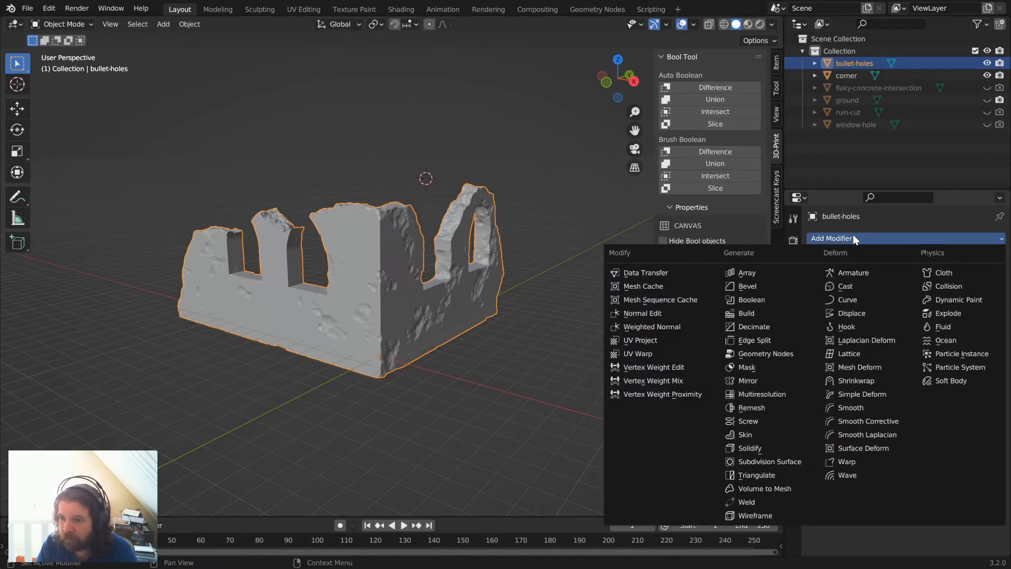
{"action": "left_click", "coordinate": [786, 356]}
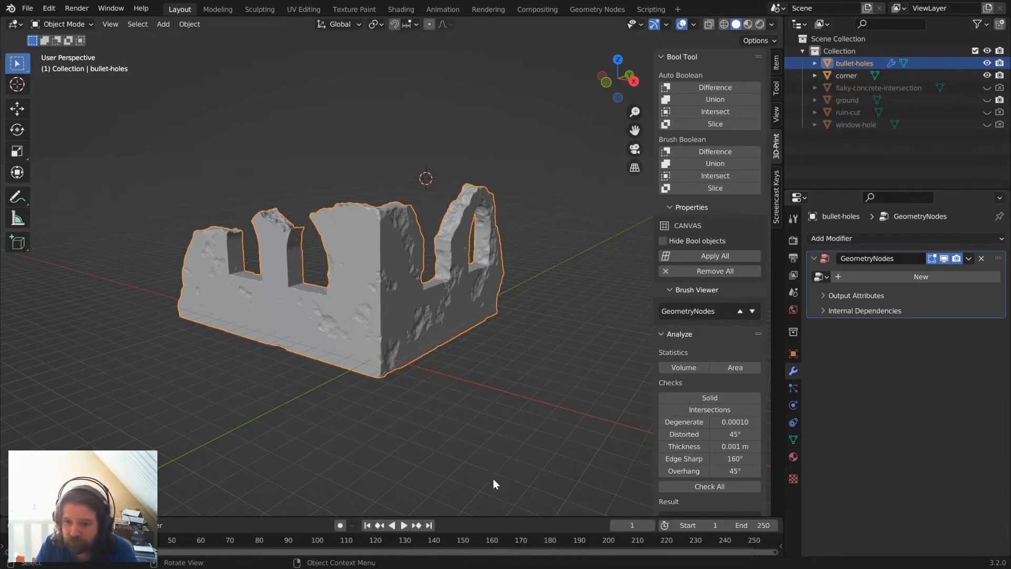
{"action": "left_click_drag", "start_coordinate": [499, 516], "coordinate": [497, 261]}
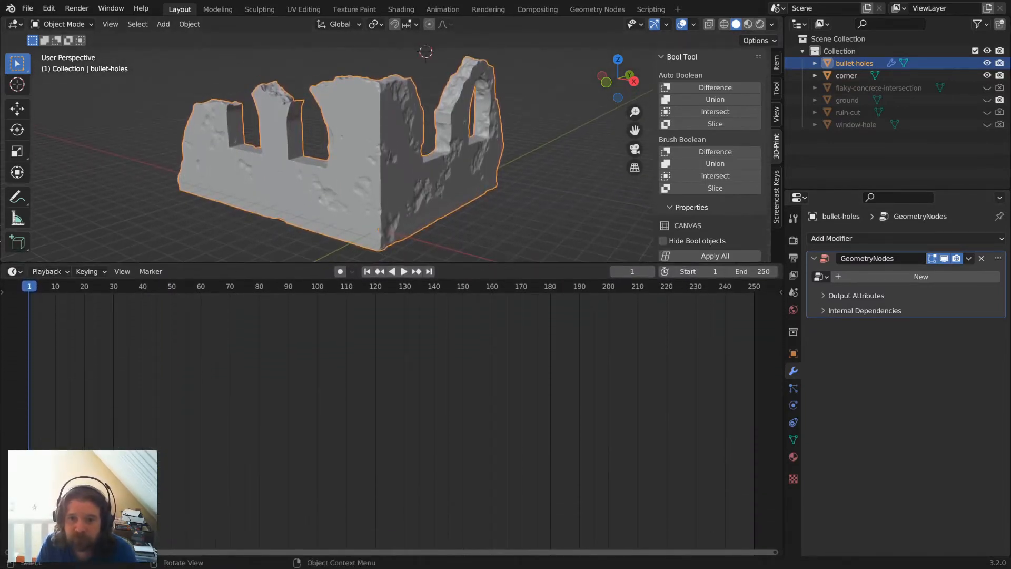
{"action": "left_click", "coordinate": [15, 272]}
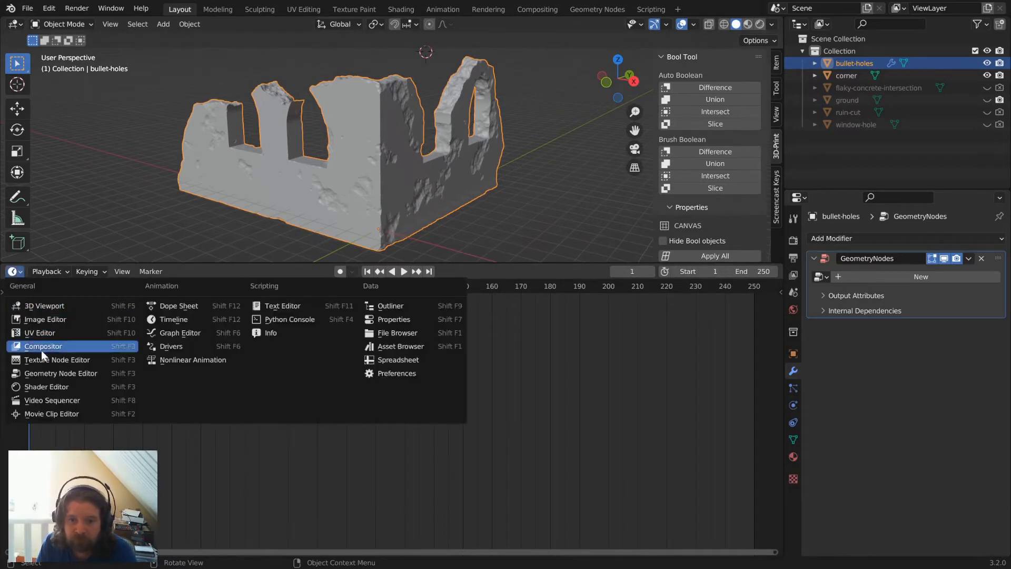
{"action": "left_click", "coordinate": [55, 375]}
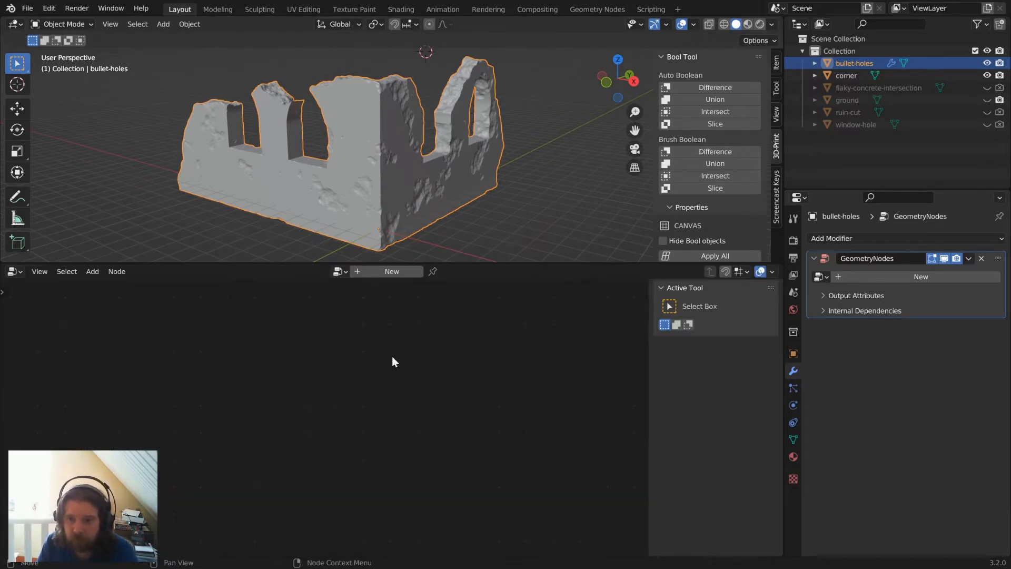
{"action": "left_click", "coordinate": [821, 277]}
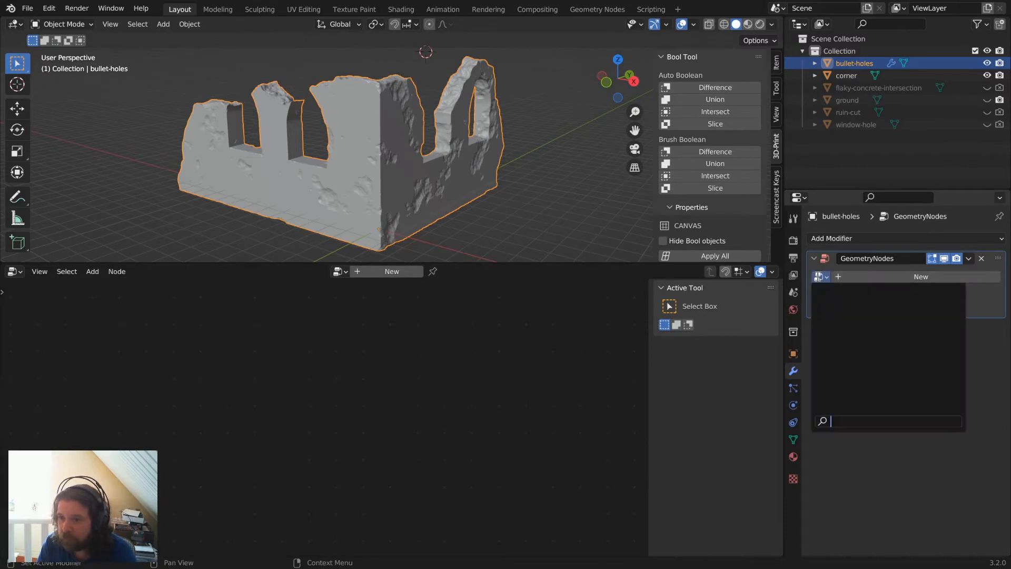
{"action": "left_click", "coordinate": [854, 276]}
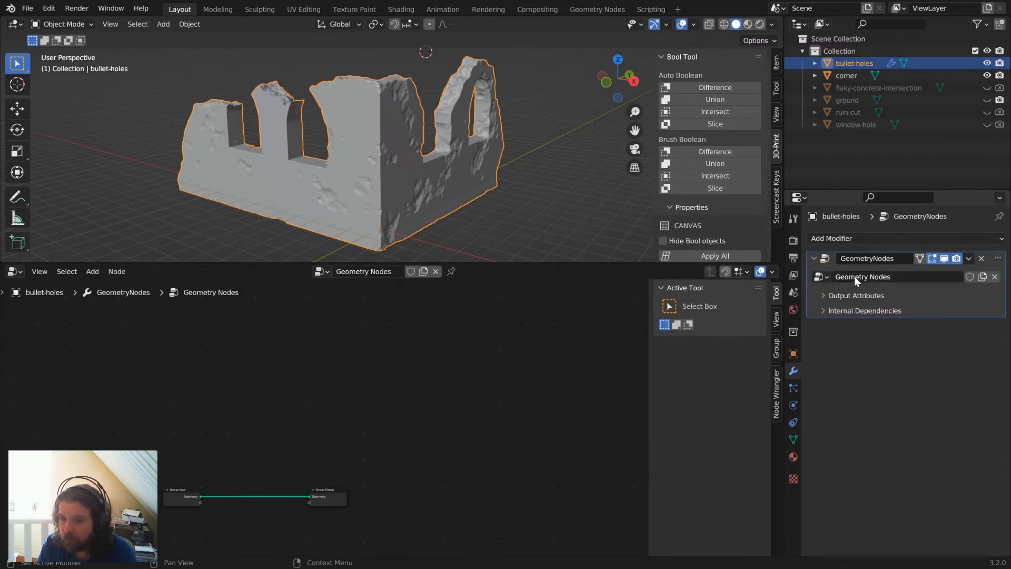
{"action": "scroll", "coordinate": [412, 375], "scroll_direction": "up", "scroll_amount": 2}
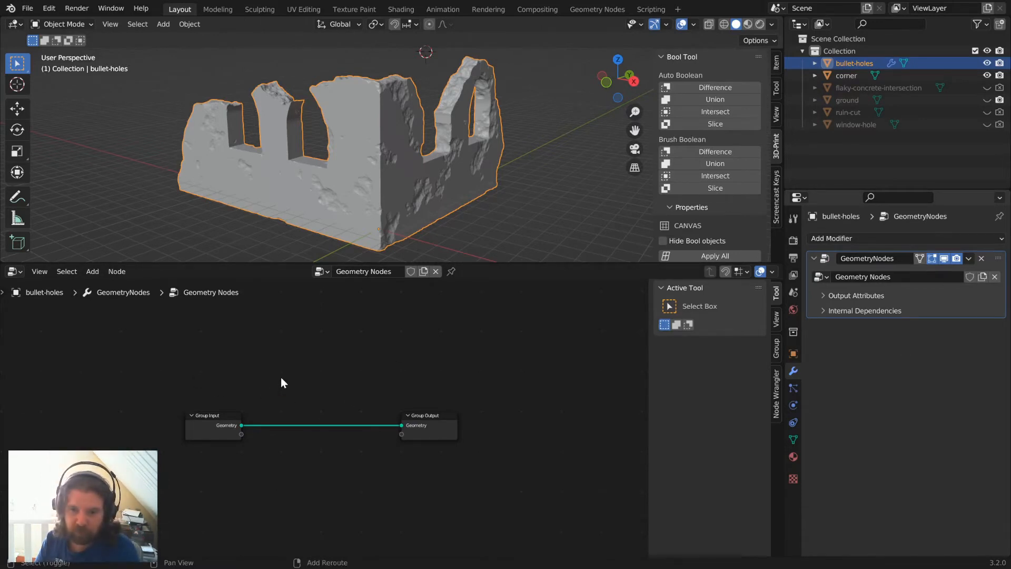
{"action": "key", "text": "shift+a"}
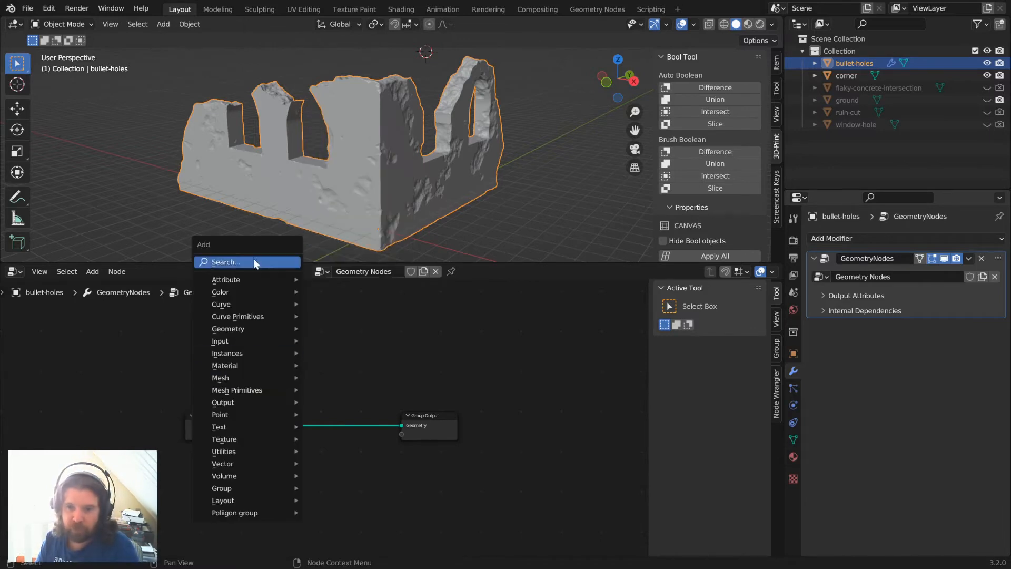
{"action": "left_click", "coordinate": [254, 261]}
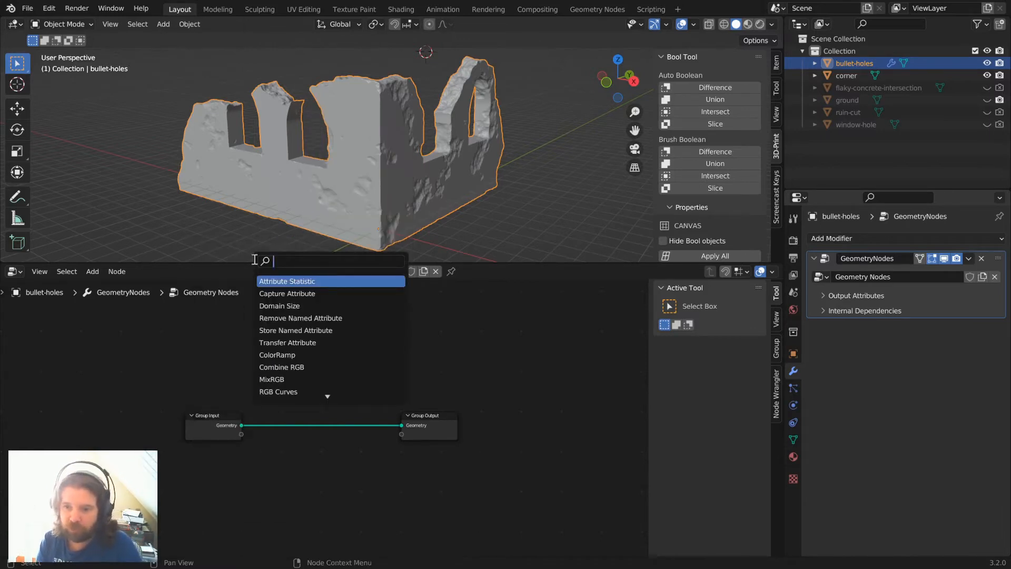
{"action": "type", "text": "points"}
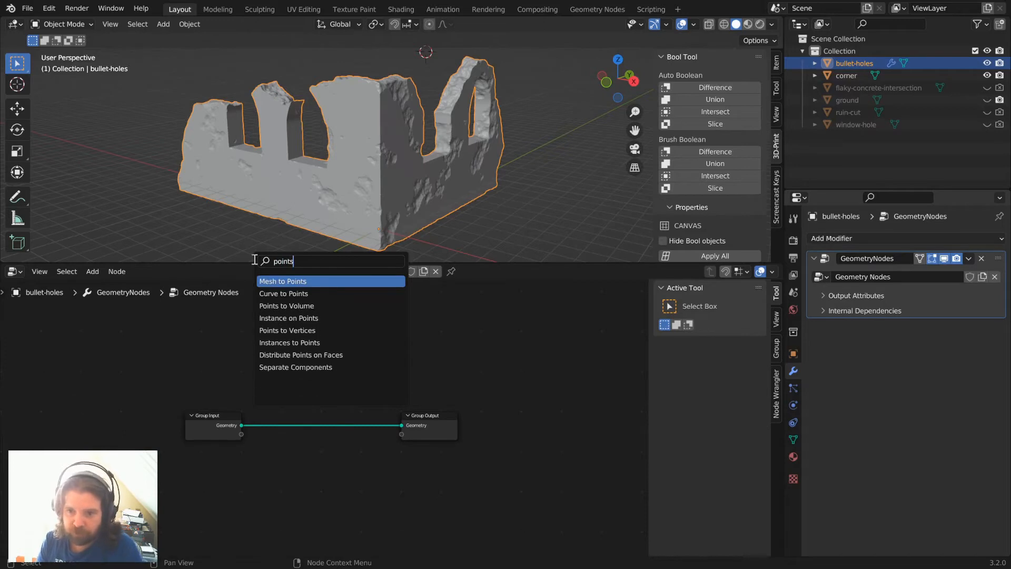
{"action": "key", "text": "Down"}
{"action": "key", "text": "Down"}
{"action": "key", "text": "Down"}
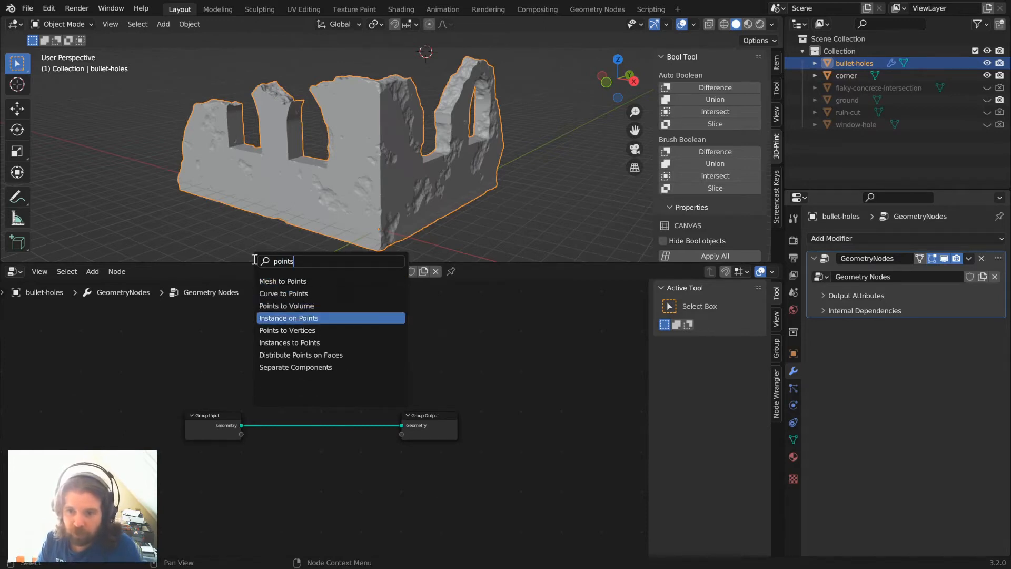
{"action": "key", "text": "Escape"}
Insert a Distribute Points on Faces node between Group Input and Group Output, and hide the original corner wall.
{"action": "key", "text": "shift+a"}
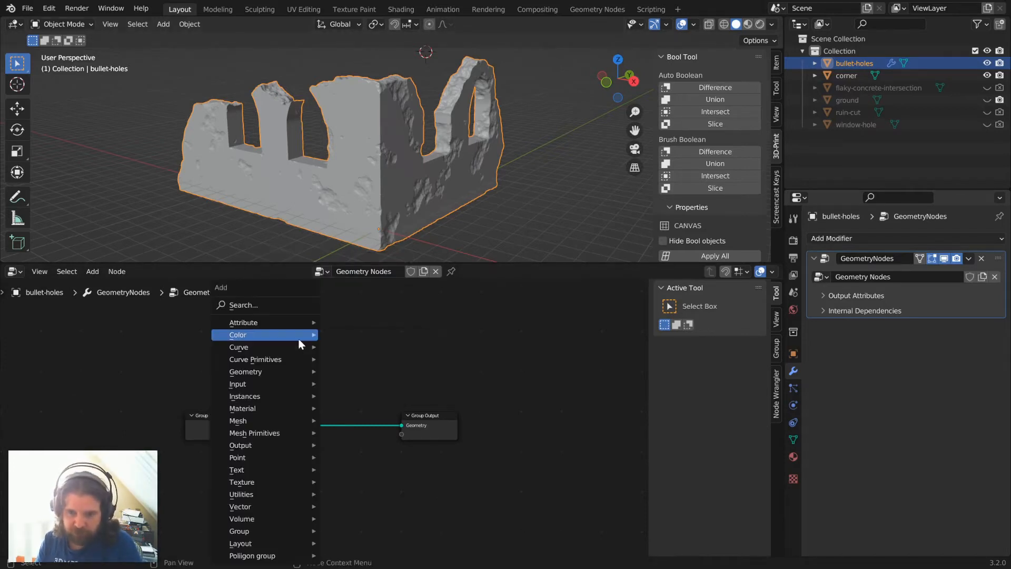
{"action": "left_click", "coordinate": [288, 305]}
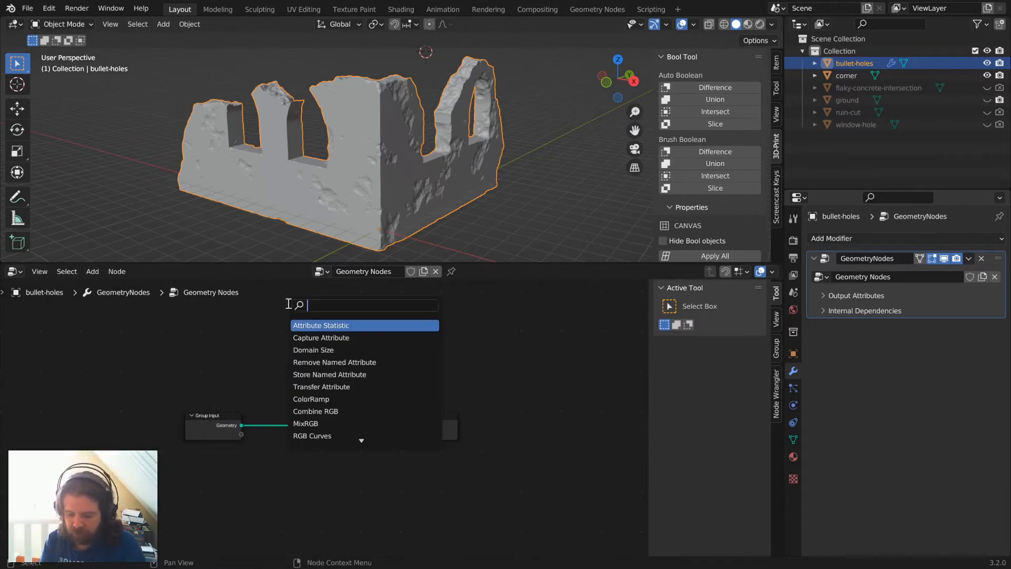
{"action": "type", "text": "points on"}
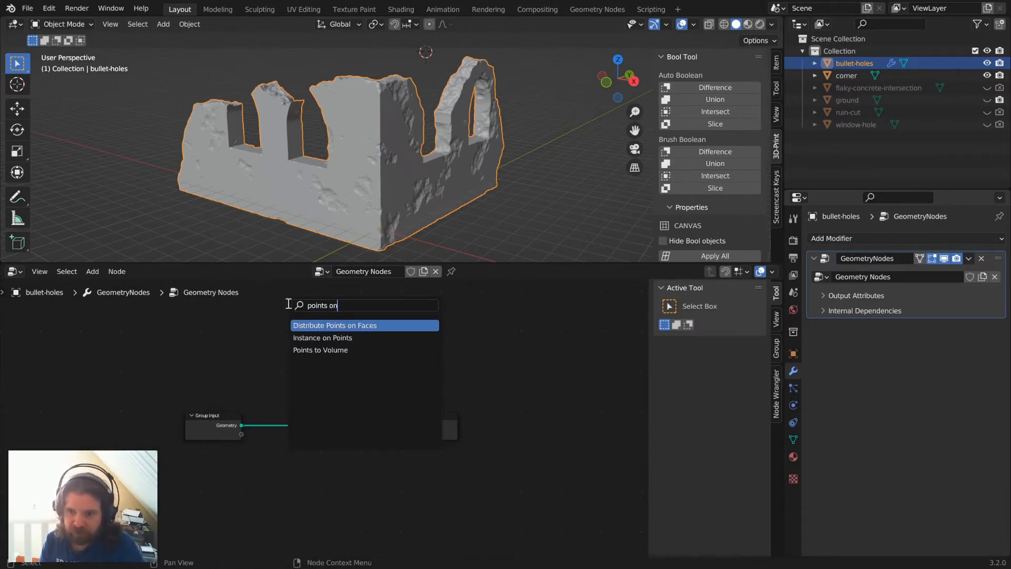
{"action": "key", "text": "Return"}
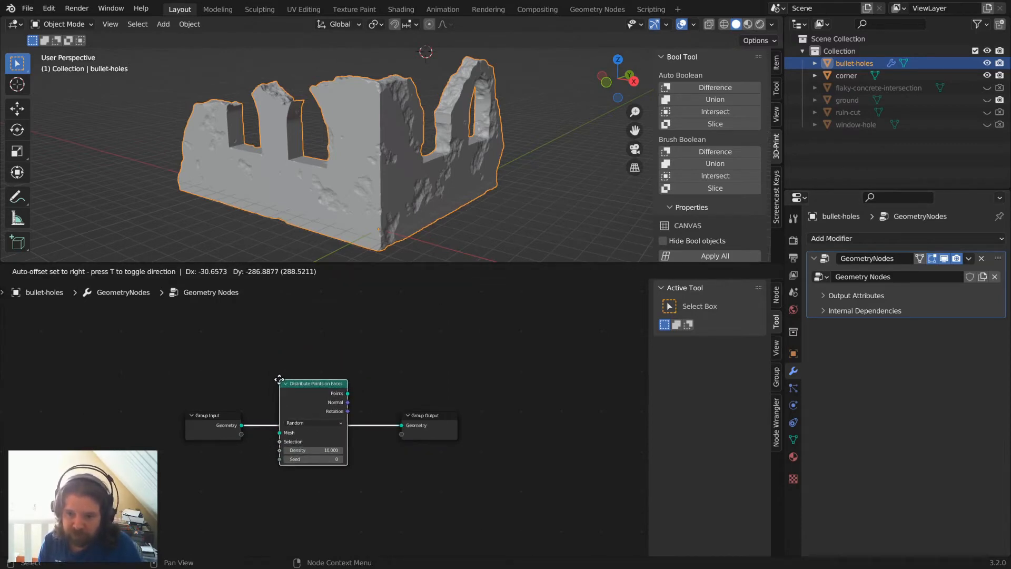
{"action": "left_click", "coordinate": [280, 380]}
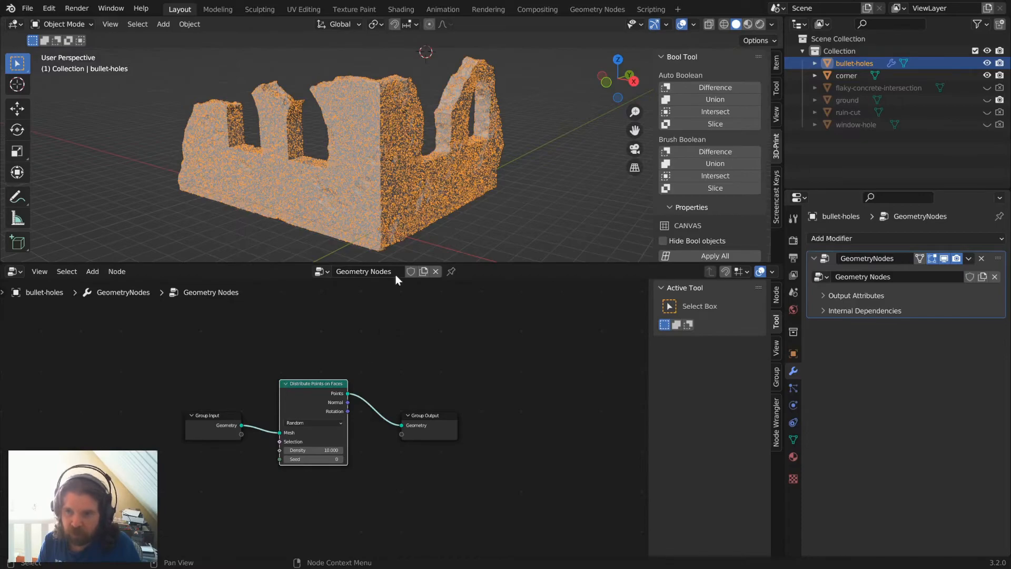
{"action": "left_click", "coordinate": [987, 75]}
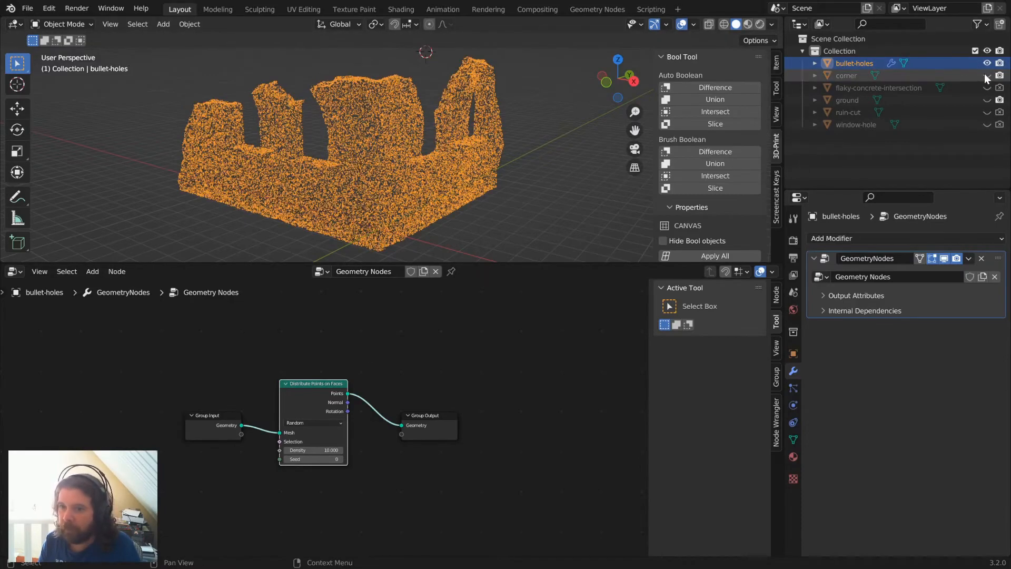
Examine up close the size and density of the points scattered over the bullet-holes wall.
{"action": "scroll", "coordinate": [374, 206], "scroll_direction": "up", "scroll_amount": 6}
{"action": "scroll", "coordinate": [374, 192], "scroll_direction": "down", "scroll_amount": 4}
{"action": "middle_click_drag", "start_coordinate": [392, 153], "coordinate": [377, 204]}
{"action": "scroll", "coordinate": [380, 158], "scroll_direction": "up", "scroll_amount": 4}
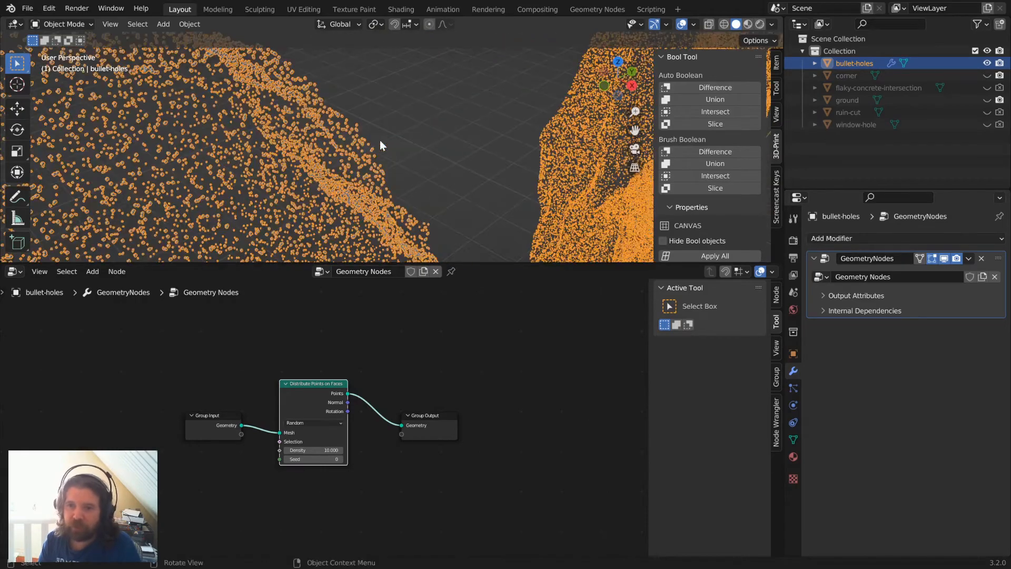
{"action": "scroll", "coordinate": [335, 165], "scroll_direction": "up", "scroll_amount": 4}
{"action": "scroll", "coordinate": [335, 166], "scroll_direction": "down", "scroll_amount": 2}
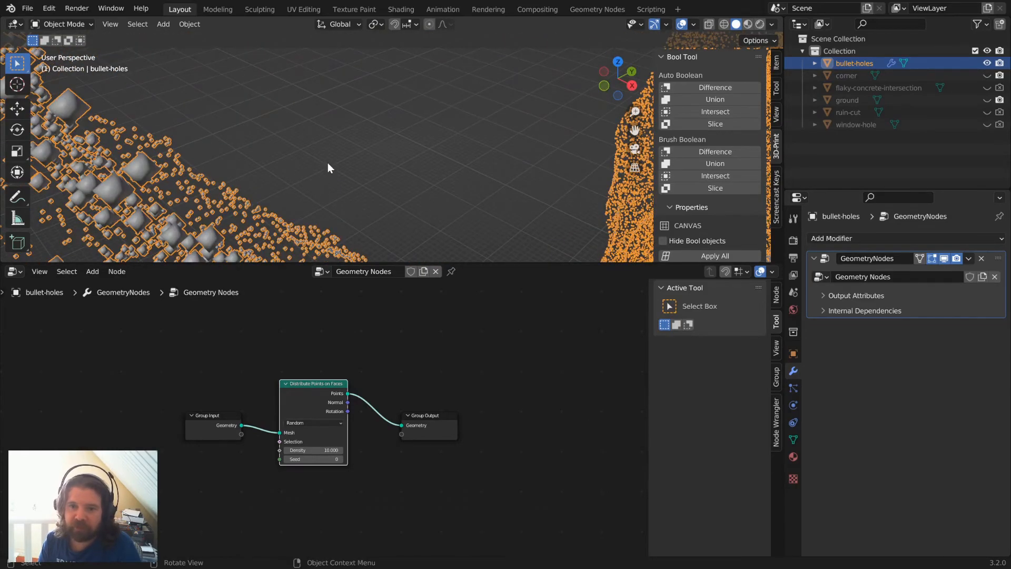
{"action": "scroll", "coordinate": [327, 163], "scroll_direction": "down", "scroll_amount": 6}
{"action": "middle_click_drag", "start_coordinate": [371, 170], "coordinate": [452, 185]}
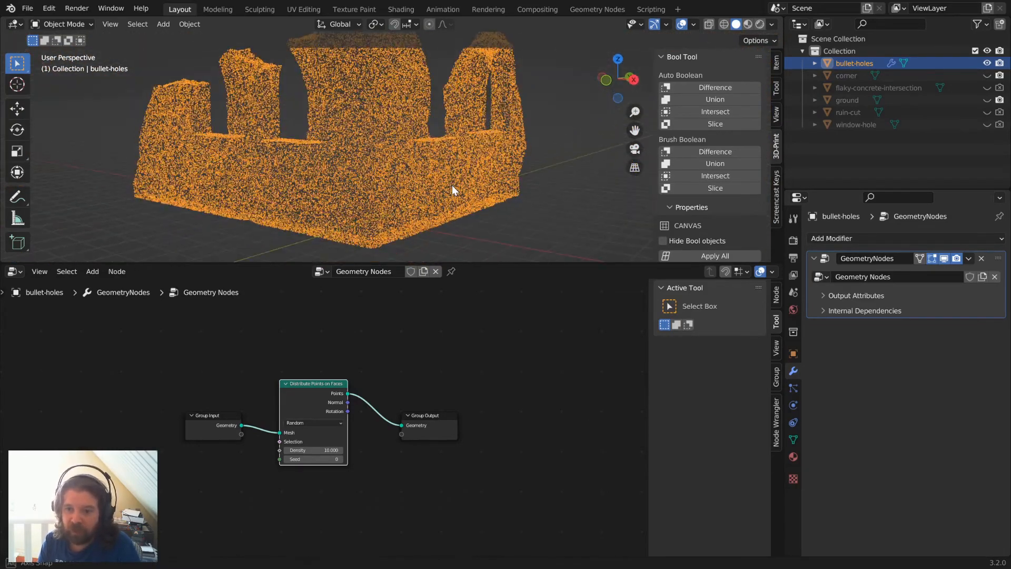
Set the density of the Distribute Points on Faces node to 0.1.
{"action": "left_click", "coordinate": [315, 448]}
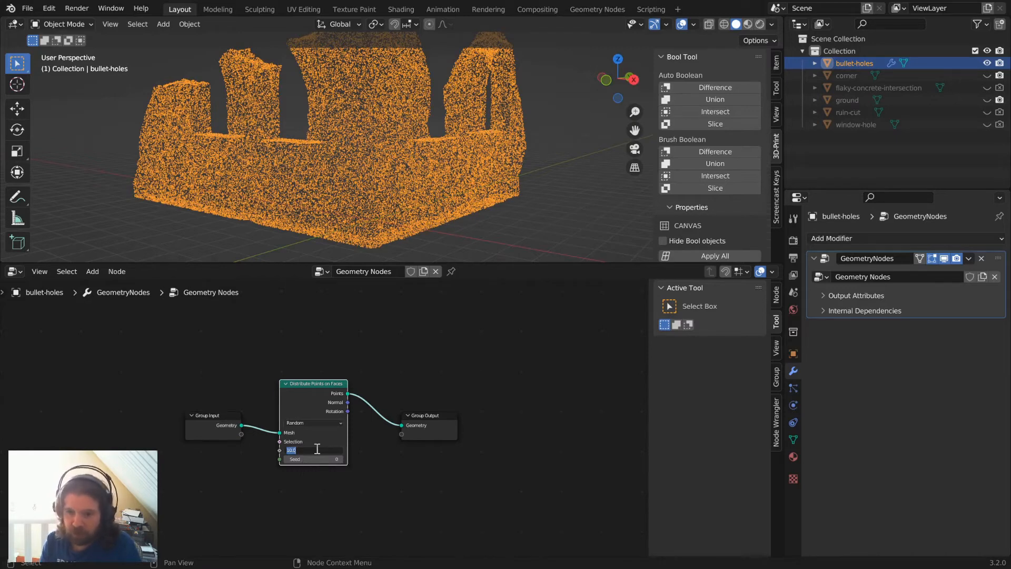
{"action": "type", "text": "0.1"}
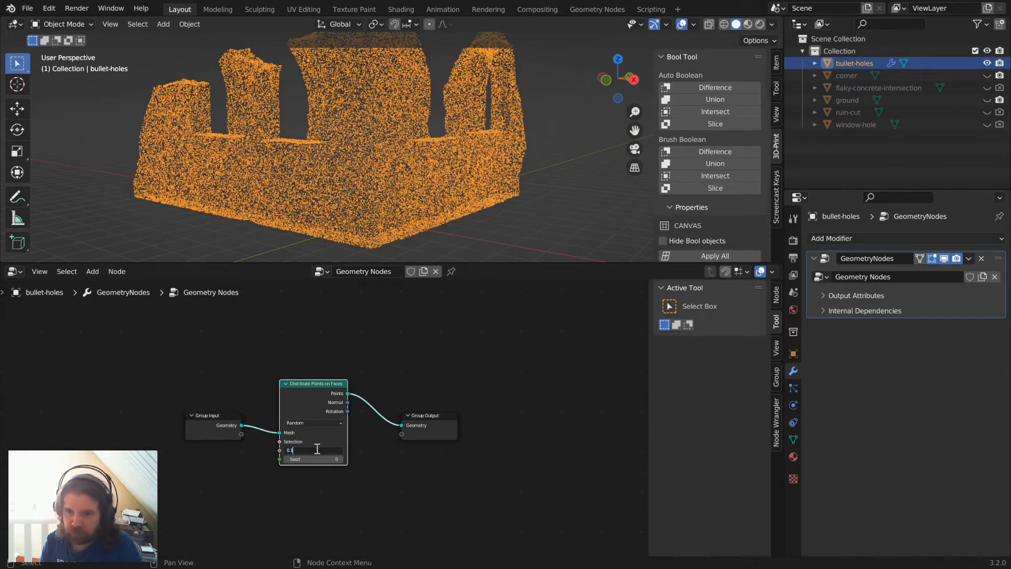
{"action": "key", "text": "Return"}
{"action": "middle_click_drag", "start_coordinate": [364, 177], "coordinate": [397, 179]}
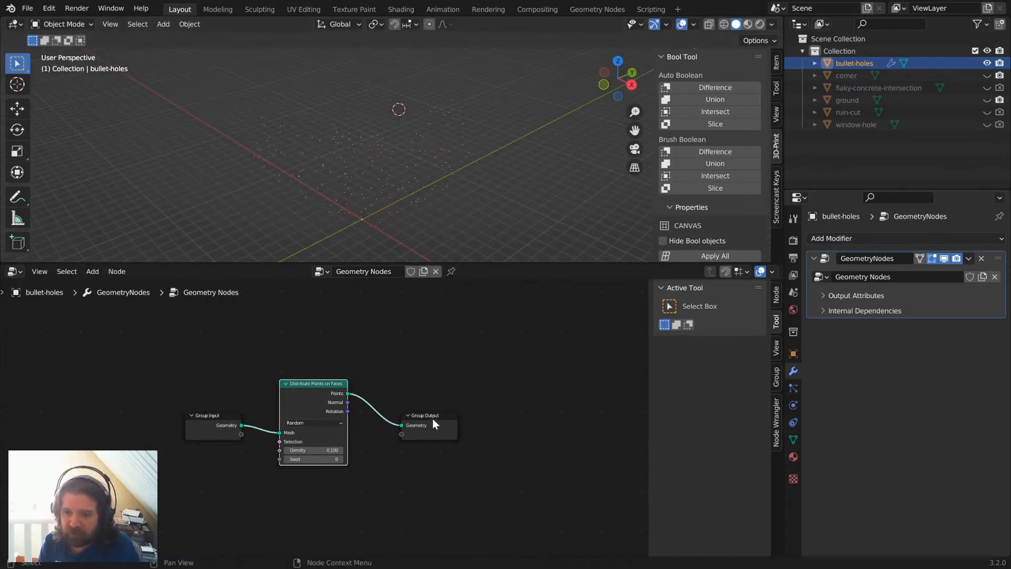
Make room before Group Output and insert an Instance on Points node between Distribute Points on Faces and Group Output.
{"action": "left_click_drag", "start_coordinate": [432, 419], "coordinate": [553, 410]}
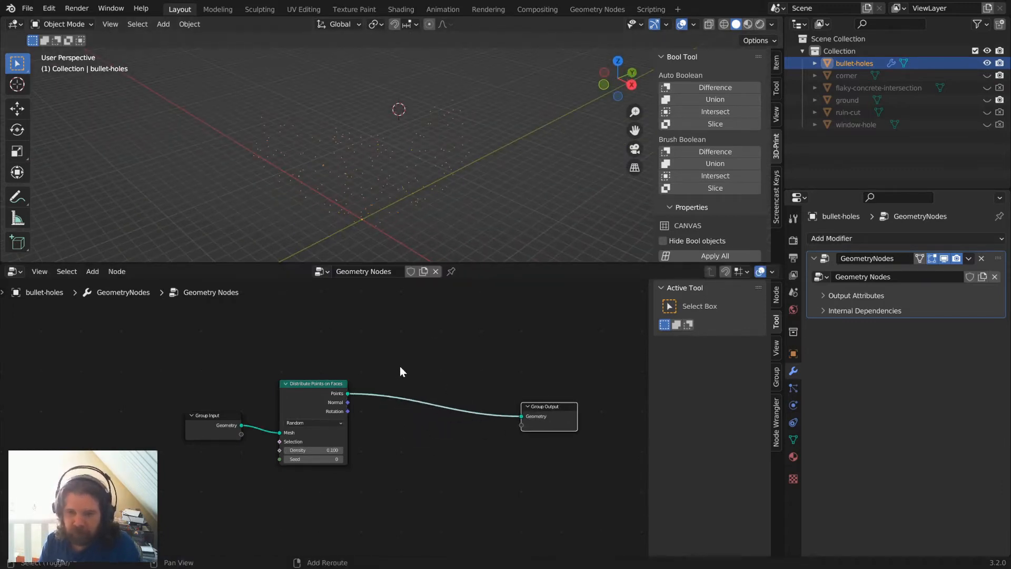
{"action": "key", "text": "shift+a"}
{"action": "mouse_move", "coordinate": [402, 371]}
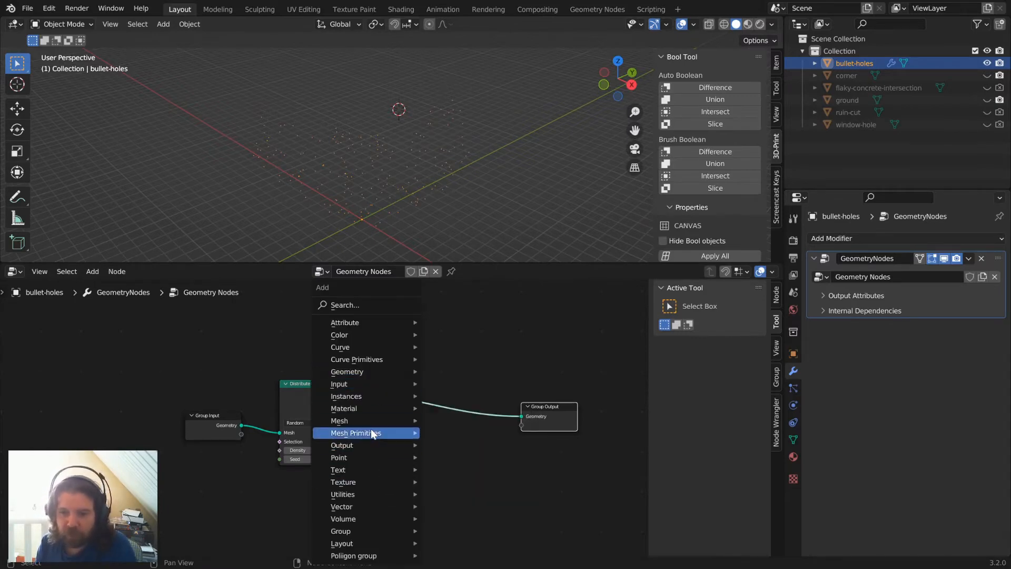
{"action": "left_click", "coordinate": [355, 306]}
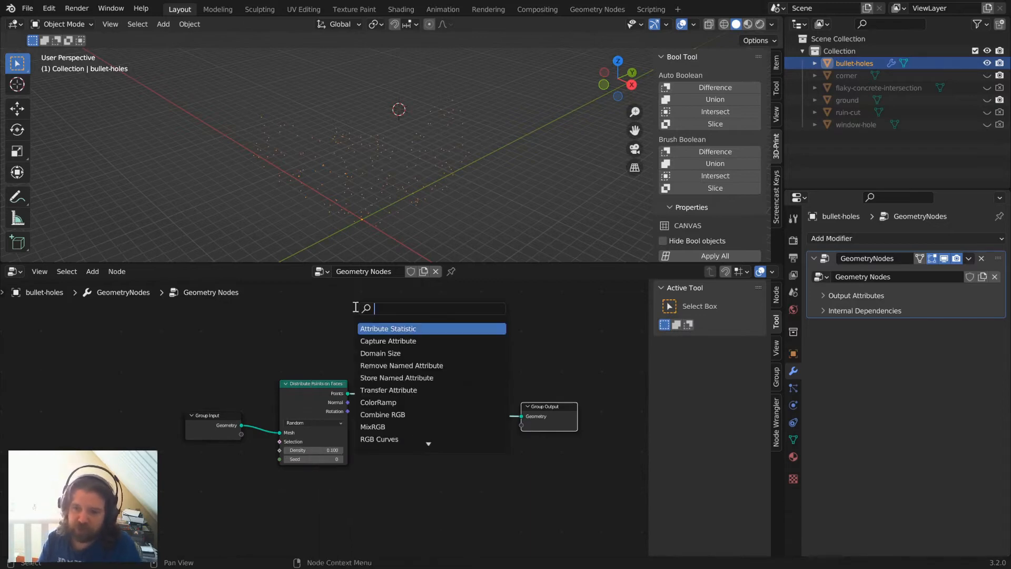
{"action": "type", "text": "instance"}
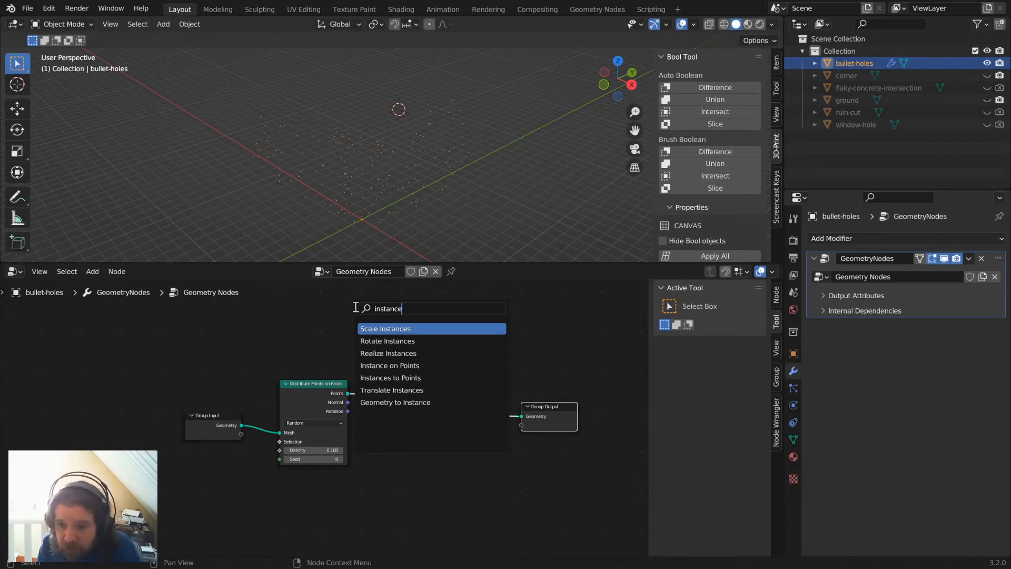
{"action": "key", "text": "Down"}
{"action": "key", "text": "Down"}
{"action": "key", "text": "Down"}
{"action": "key", "text": "Down"}
{"action": "key", "text": "Up"}
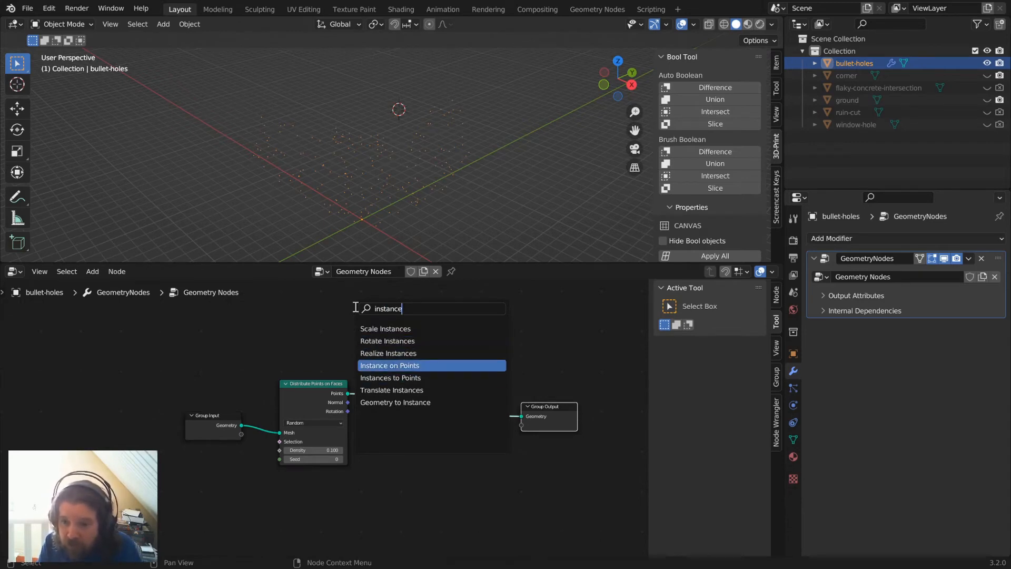
{"action": "key", "text": "Return"}
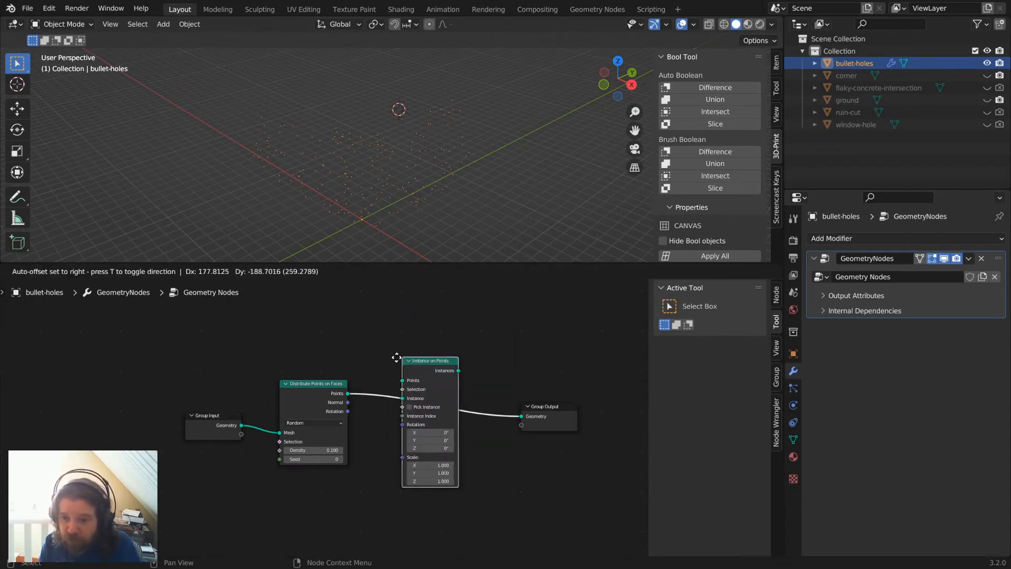
{"action": "left_click", "coordinate": [380, 363]}
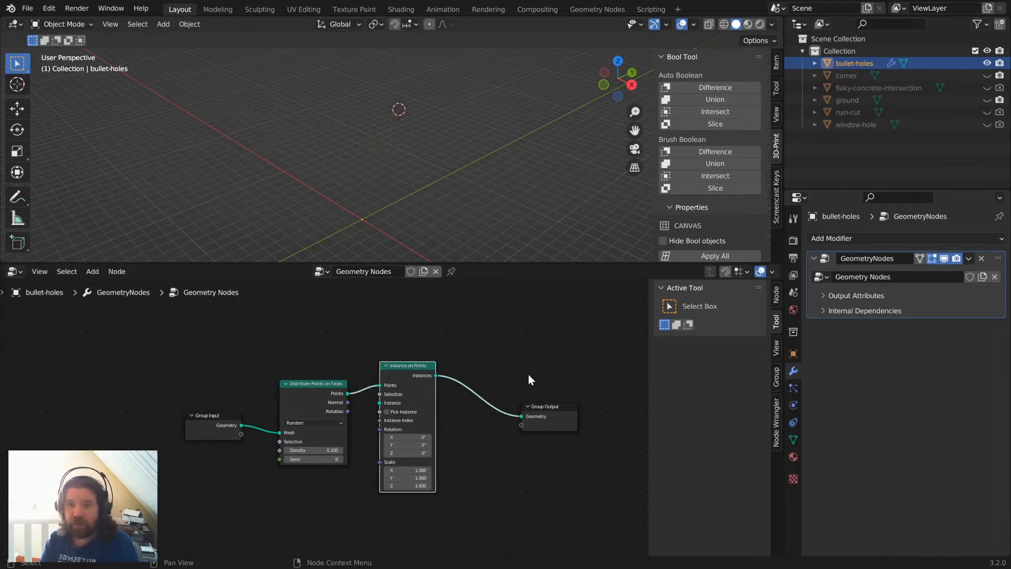
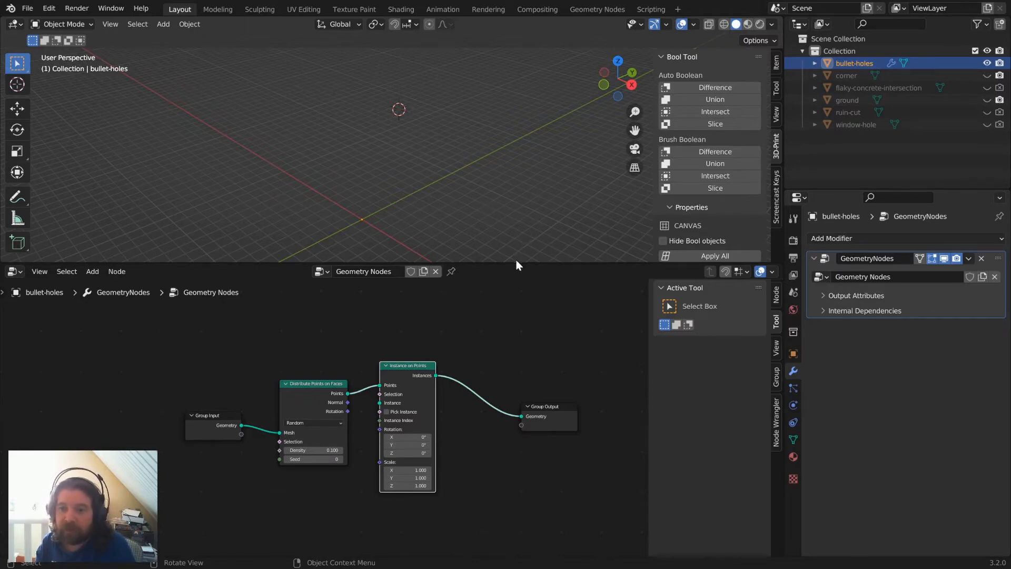
Enlarge the 3D viewport and create a new collection named bullet-marks under the Scene Collection.
{"action": "left_click_drag", "start_coordinate": [516, 260], "coordinate": [518, 357]}
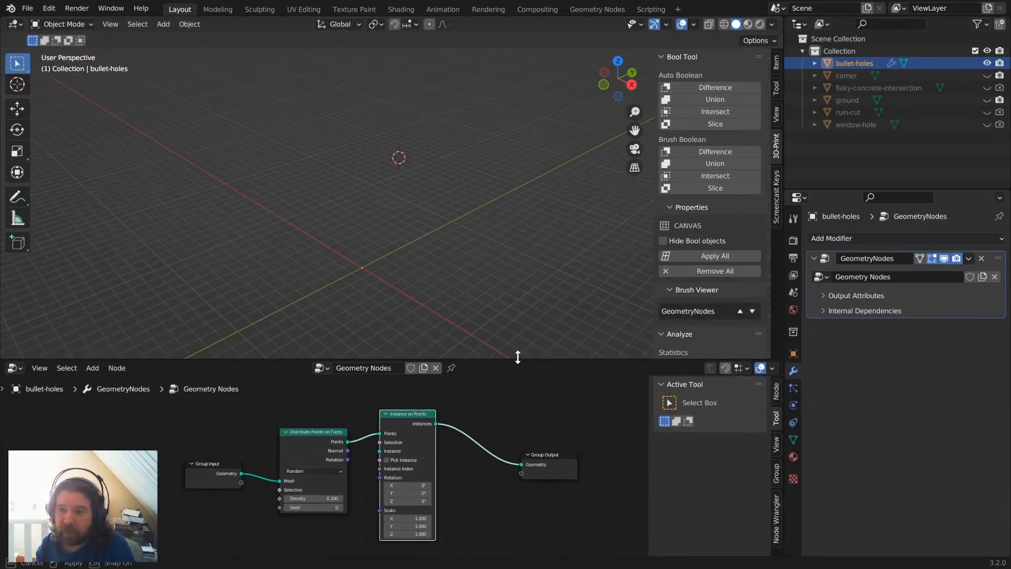
{"action": "right_click", "coordinate": [835, 41]}
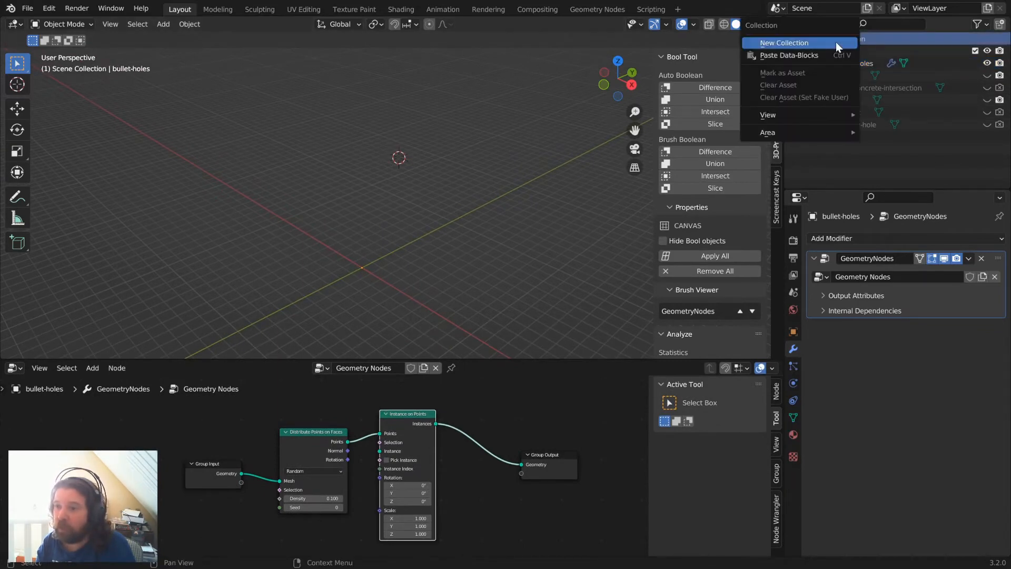
{"action": "left_click", "coordinate": [836, 42]}
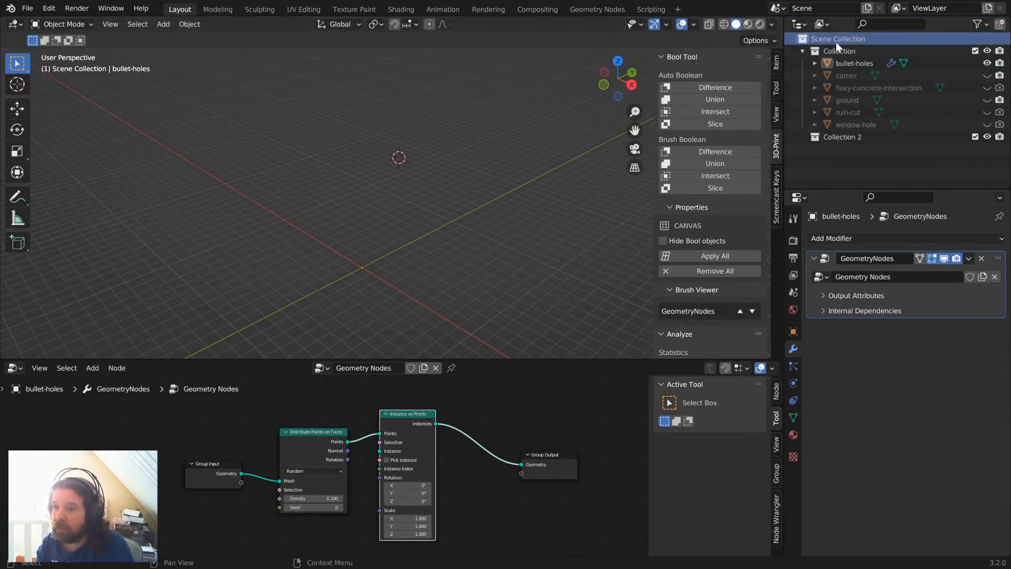
{"action": "double_click", "coordinate": [836, 136]}
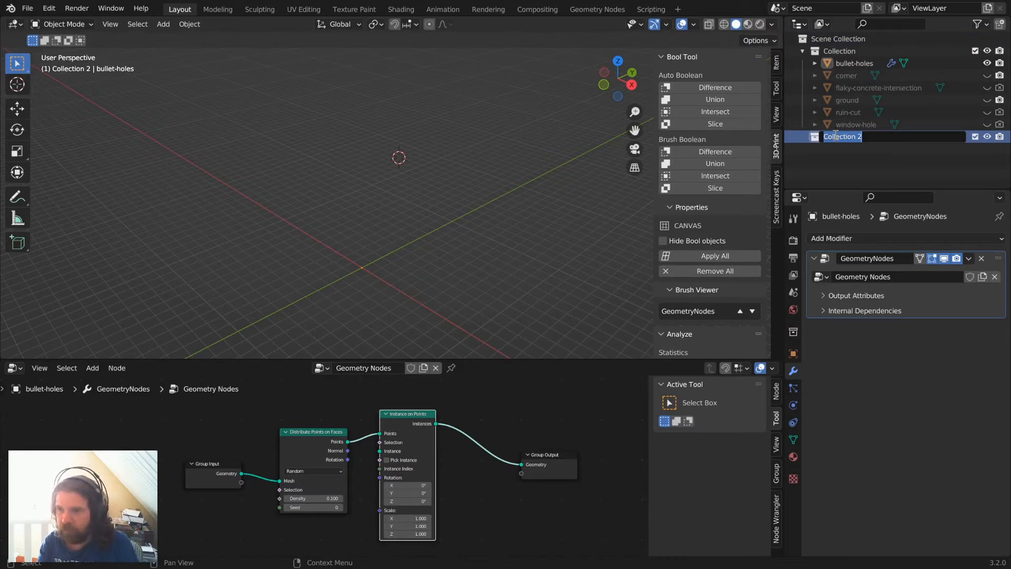
{"action": "type", "text": "bullet-mar"}
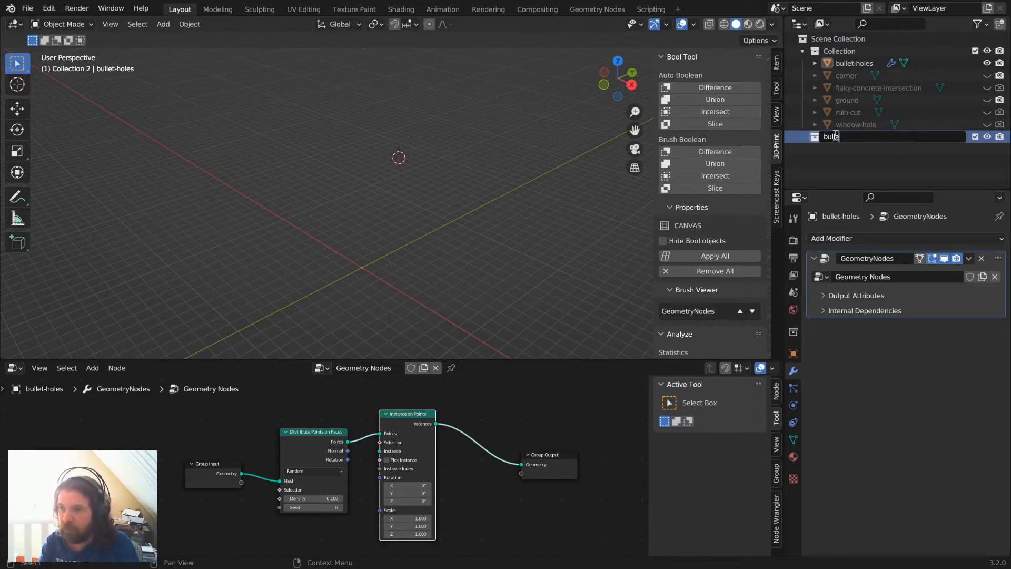
{"action": "type", "text": "ks"}
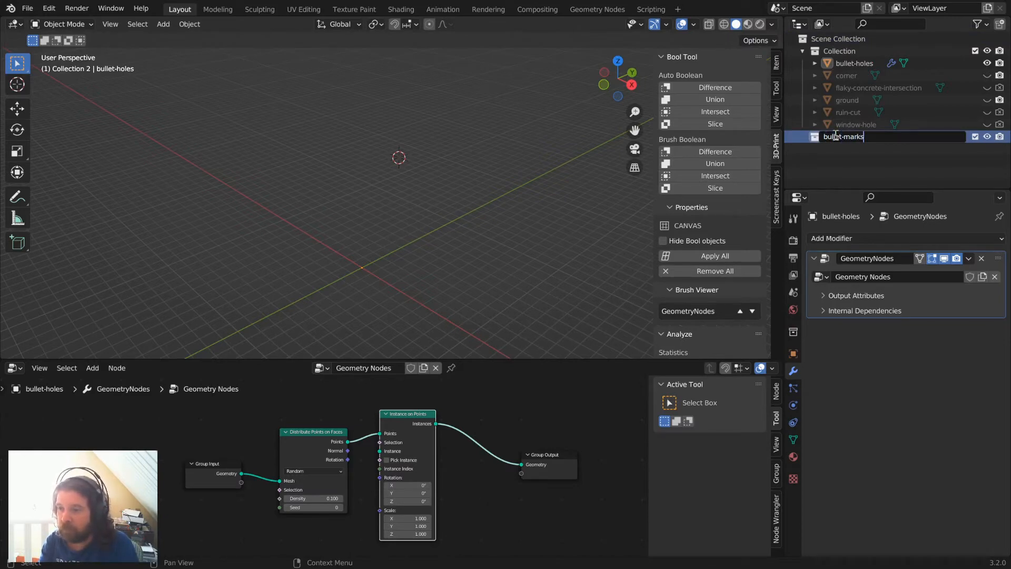
{"action": "key", "text": "Return"}
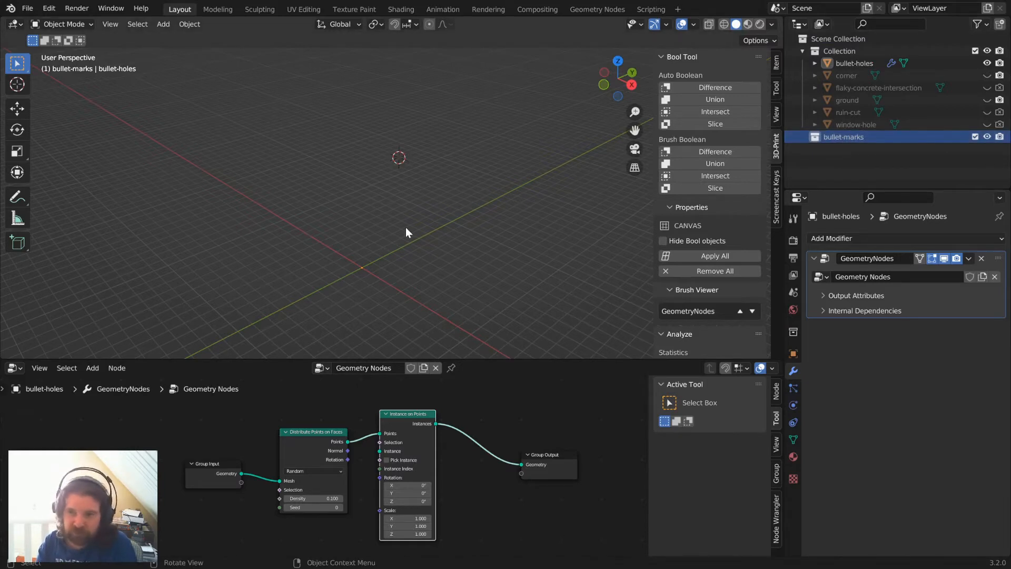
Hide the original Collection from the viewport and reset the 3D cursor to the world origin.
{"action": "key", "text": "h"}
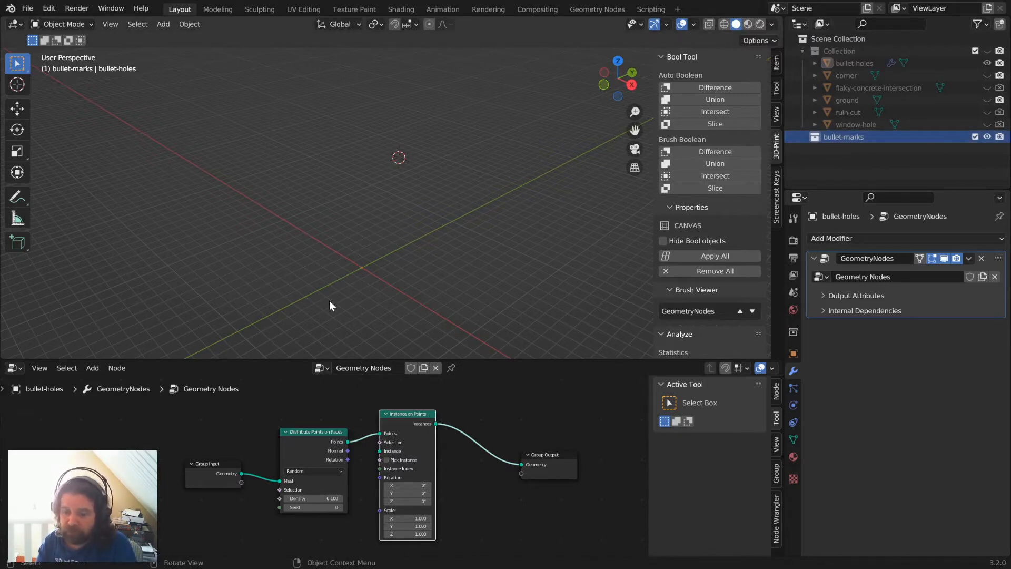
{"action": "key", "text": "alt+h"}
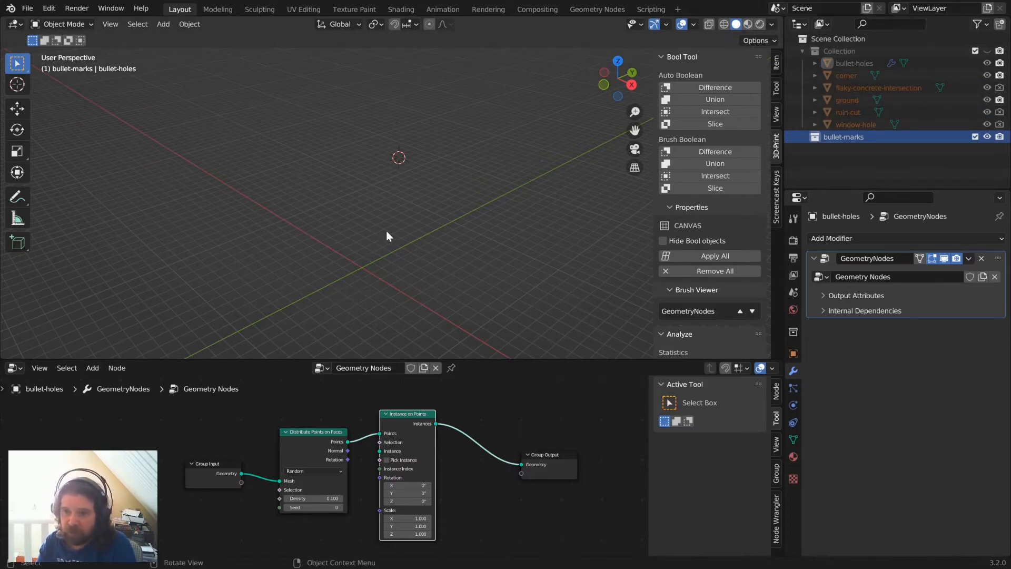
{"action": "key", "text": "shift+s"}
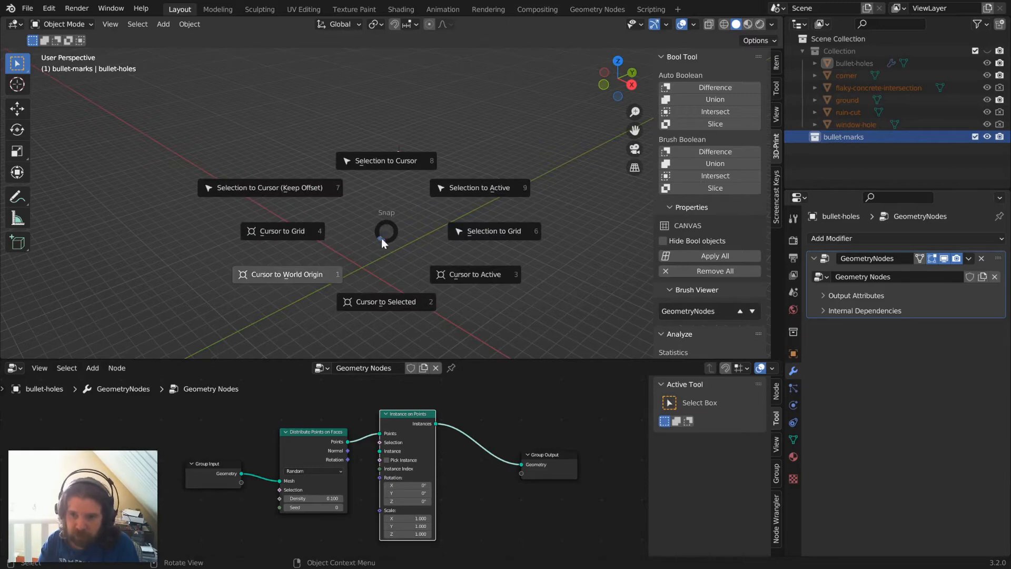
{"action": "left_click", "coordinate": [290, 272]}
Add an ico sphere at the world origin in the bullet-marks collection.
{"action": "key", "text": "shift+a"}
{"action": "mouse_move", "coordinate": [443, 232]}
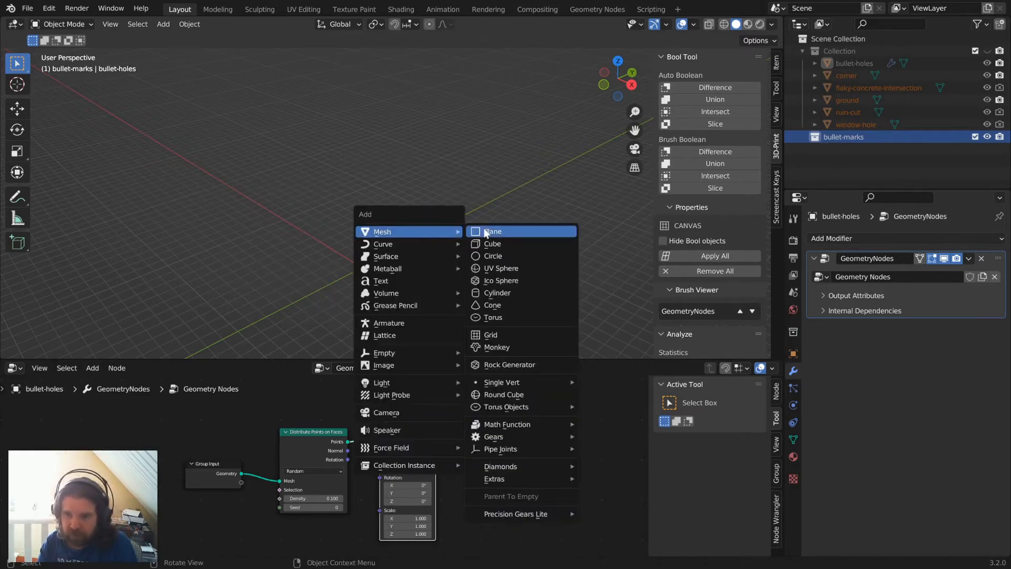
{"action": "left_click", "coordinate": [504, 282]}
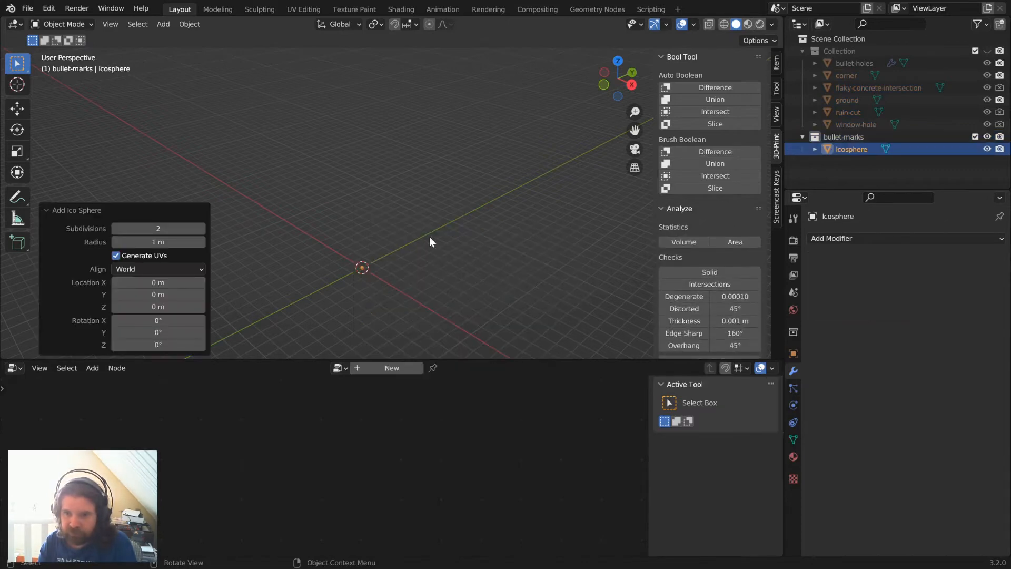
{"action": "key", "text": "KP_Decimal"}
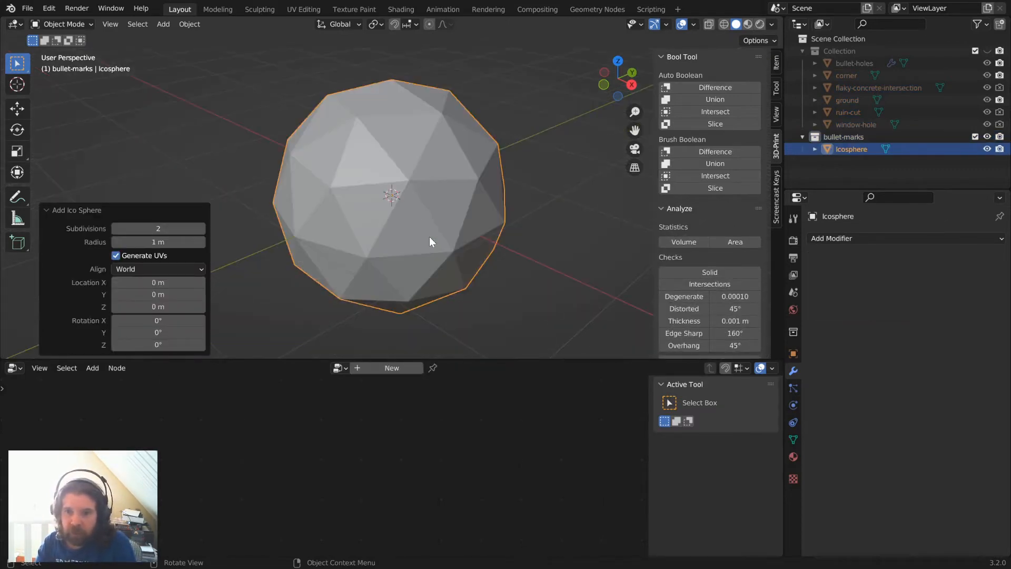
Try 4 and 3 subdivisions on the ico sphere, and return it to 2.
{"action": "left_click", "coordinate": [167, 228]}
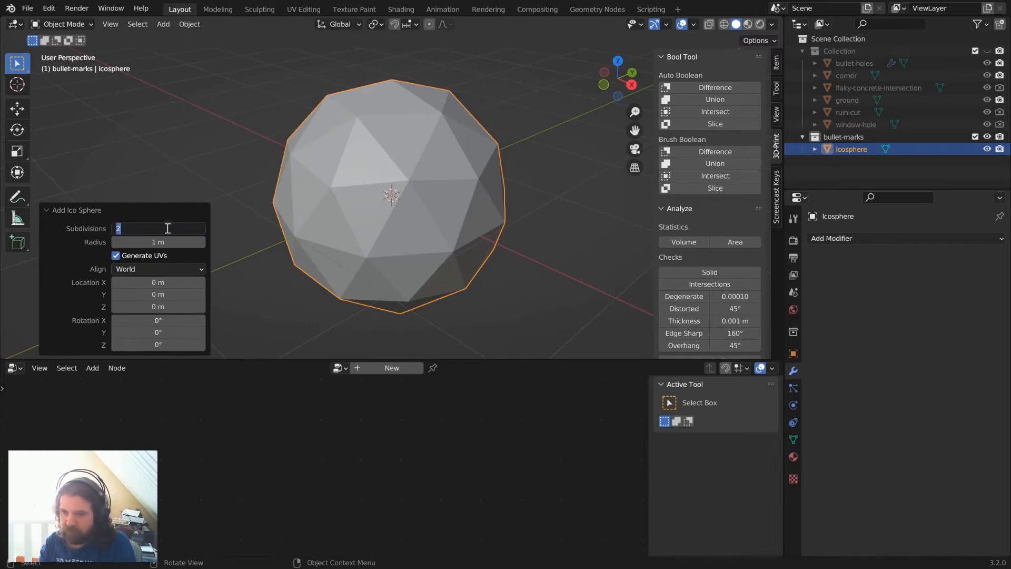
{"action": "type", "text": "4"}
{"action": "key", "text": "Return"}
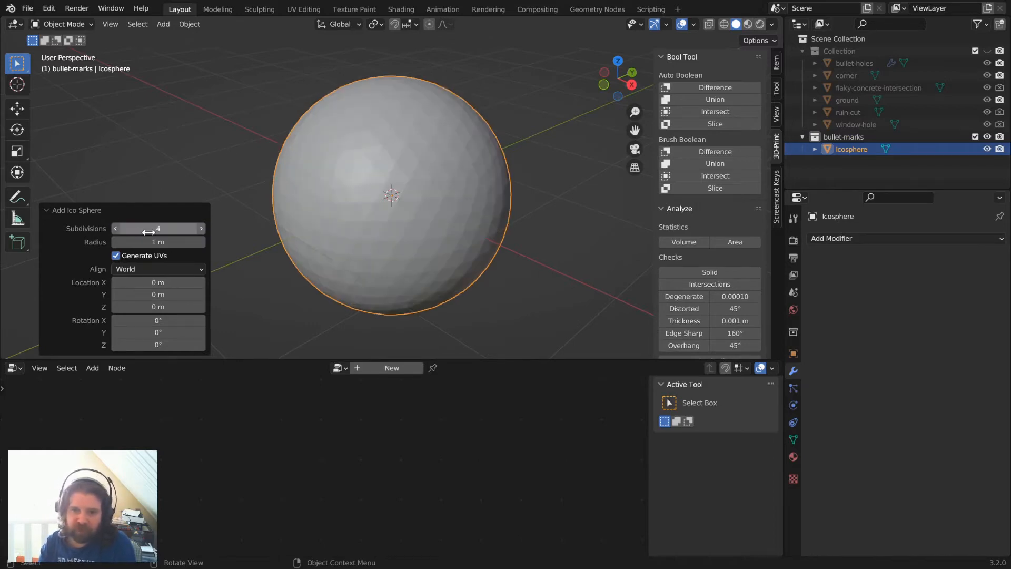
{"action": "left_click", "coordinate": [115, 228]}
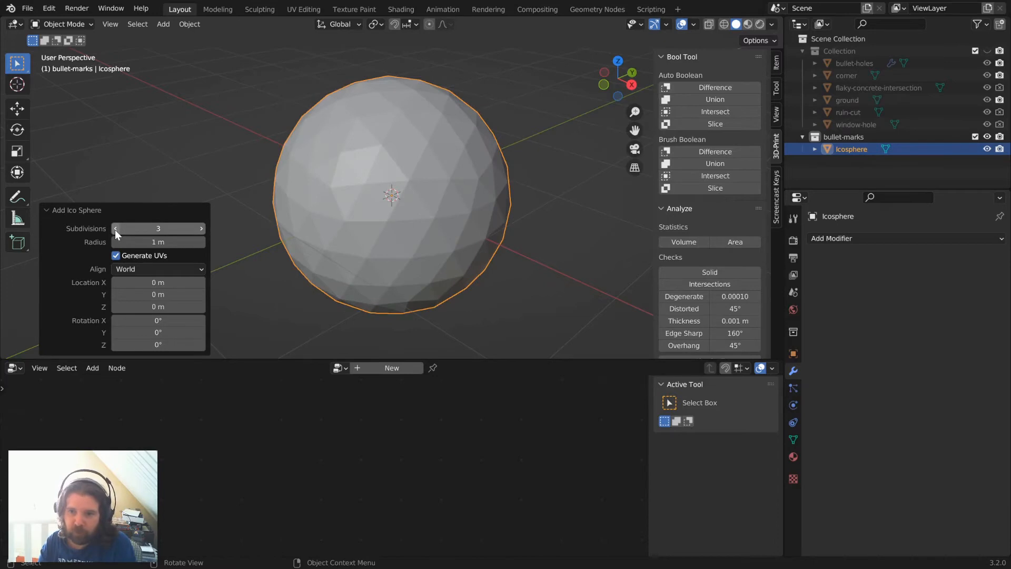
{"action": "left_click", "coordinate": [115, 229]}
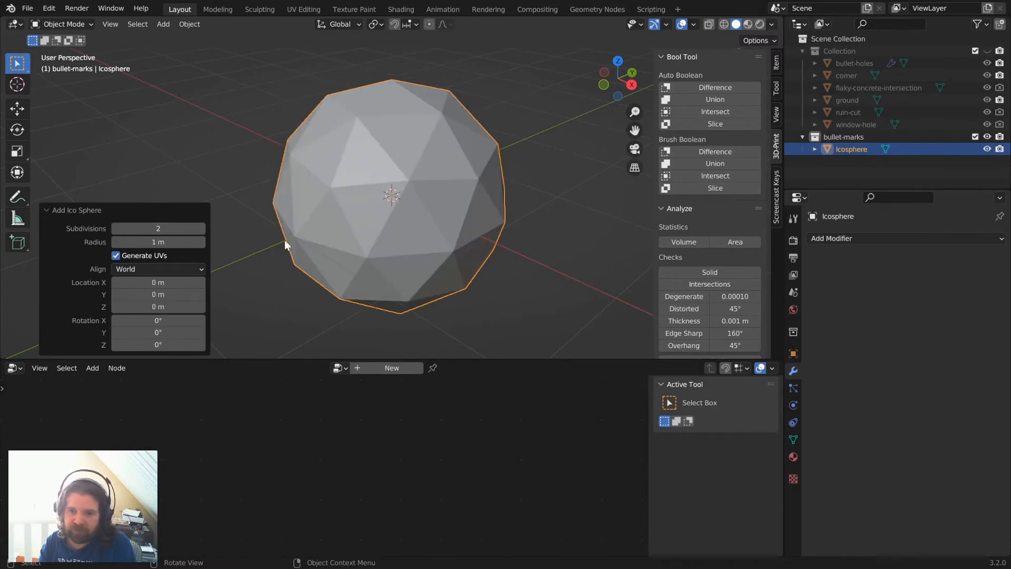
Set the ico sphere's radius to 2 m.
{"action": "left_click", "coordinate": [162, 244]}
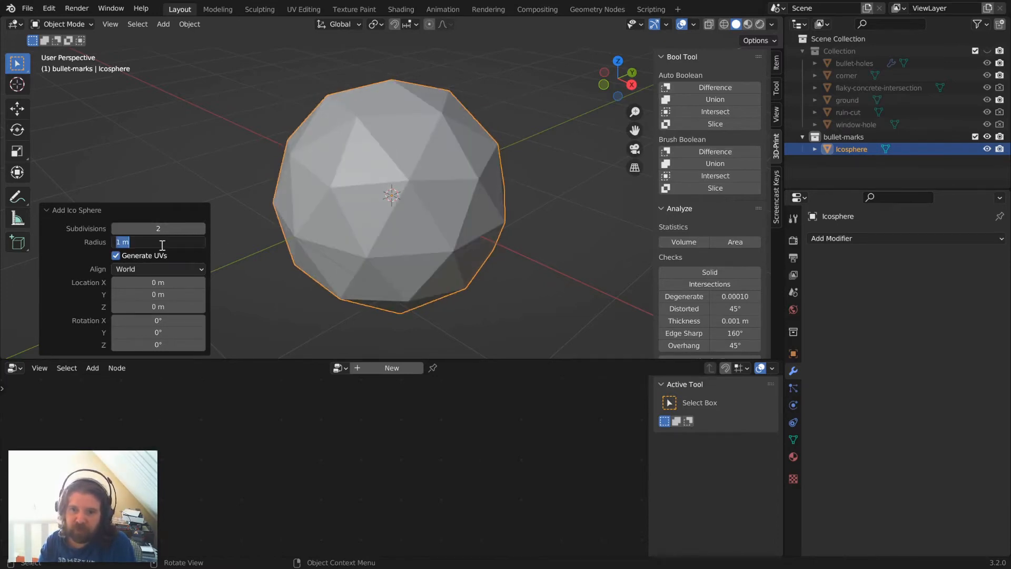
{"action": "type", "text": "2"}
{"action": "key", "text": "Return"}
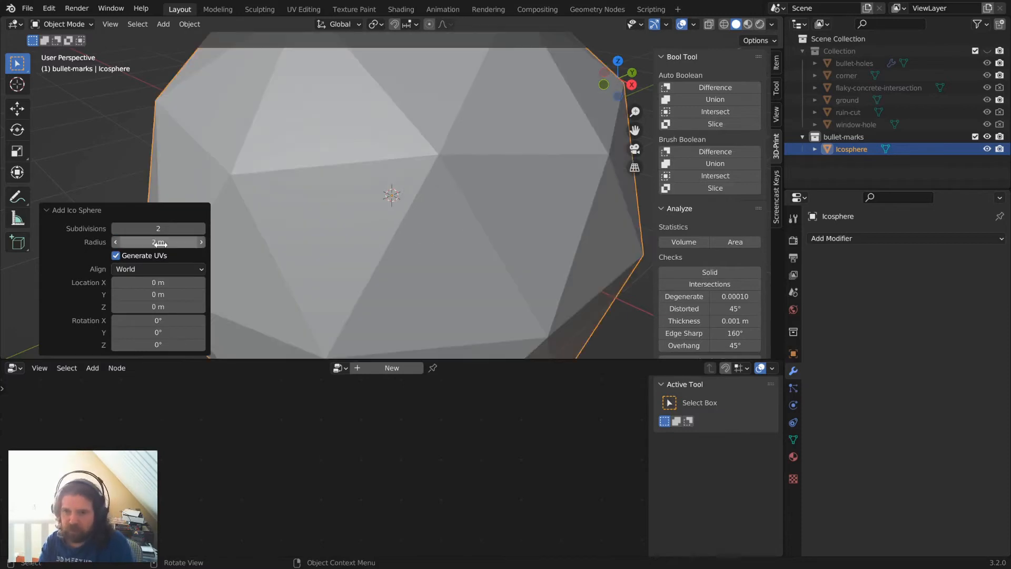
Raise the ico sphere's mesh about 0.97 m along global Z in Edit Mode, keeping its object origin at the world origin.
{"action": "scroll", "coordinate": [528, 278], "scroll_direction": "down", "scroll_amount": 4}
{"action": "key", "text": "KP_1"}
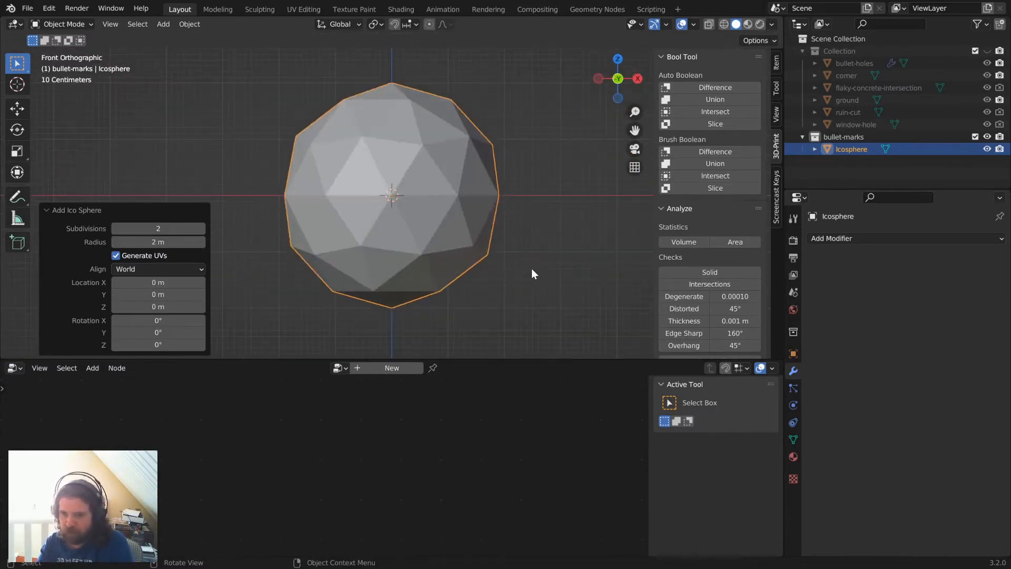
{"action": "key", "text": "Tab"}
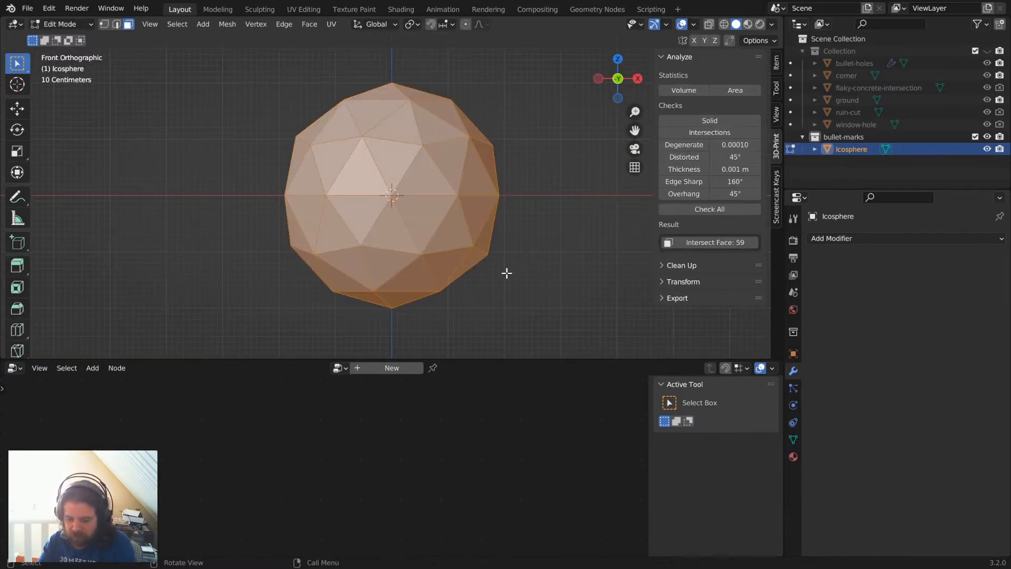
{"action": "key", "text": "g"}
{"action": "key", "text": "Escape"}
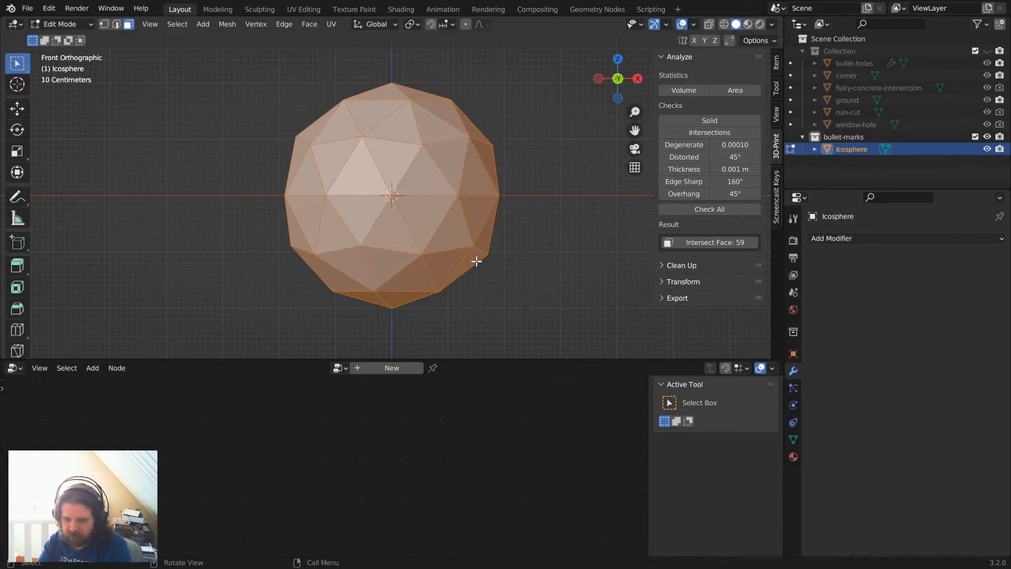
{"action": "key", "text": "g"}
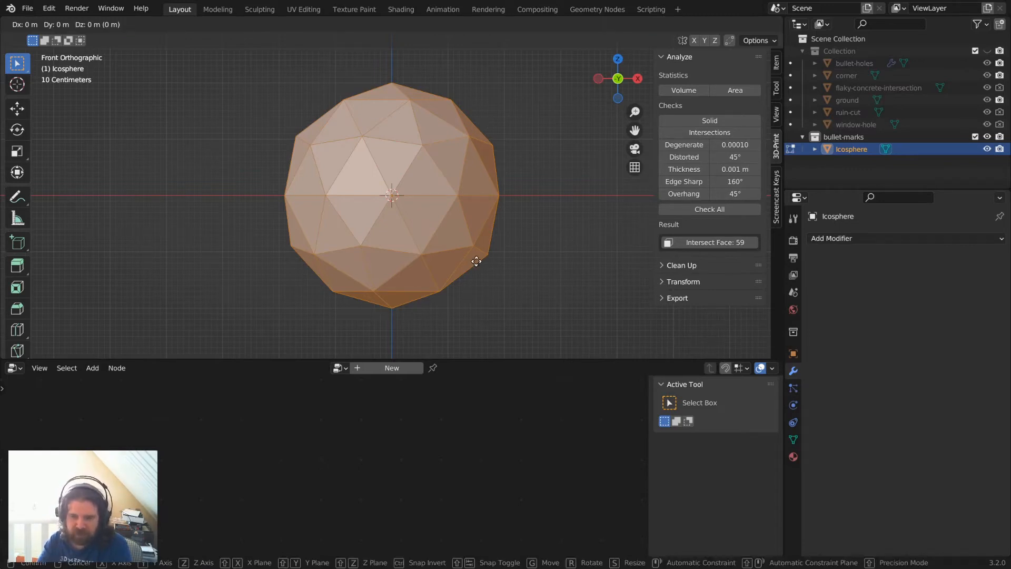
{"action": "key", "text": "z"}
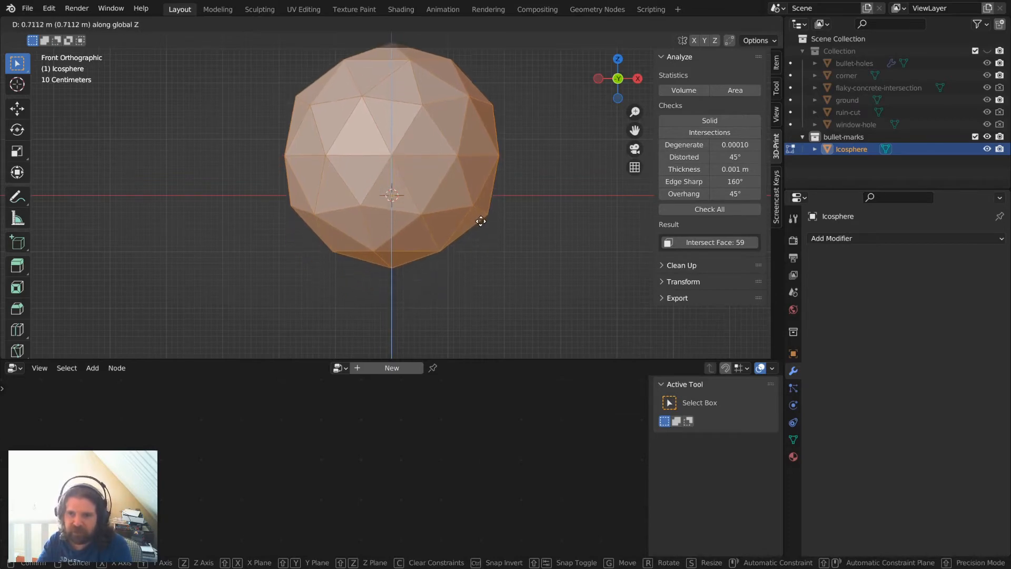
{"action": "left_click", "coordinate": [483, 207]}
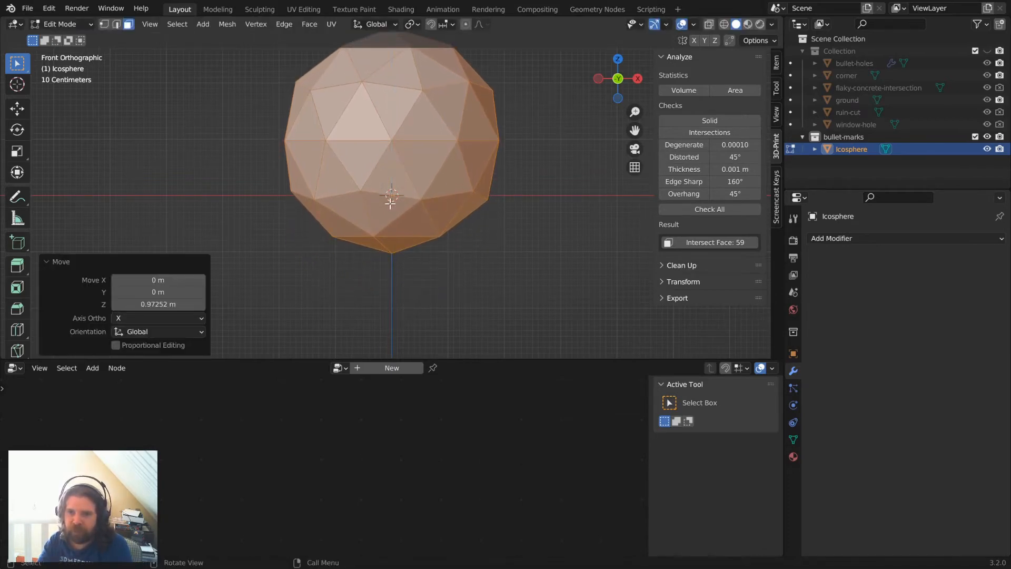
{"action": "left_click", "coordinate": [483, 206]}
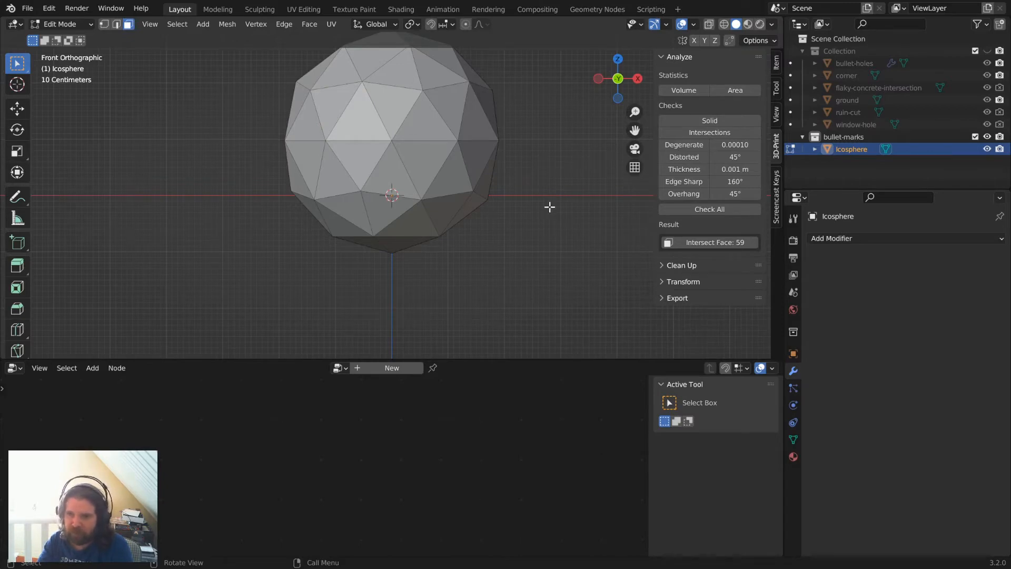
{"action": "key", "text": "Tab"}
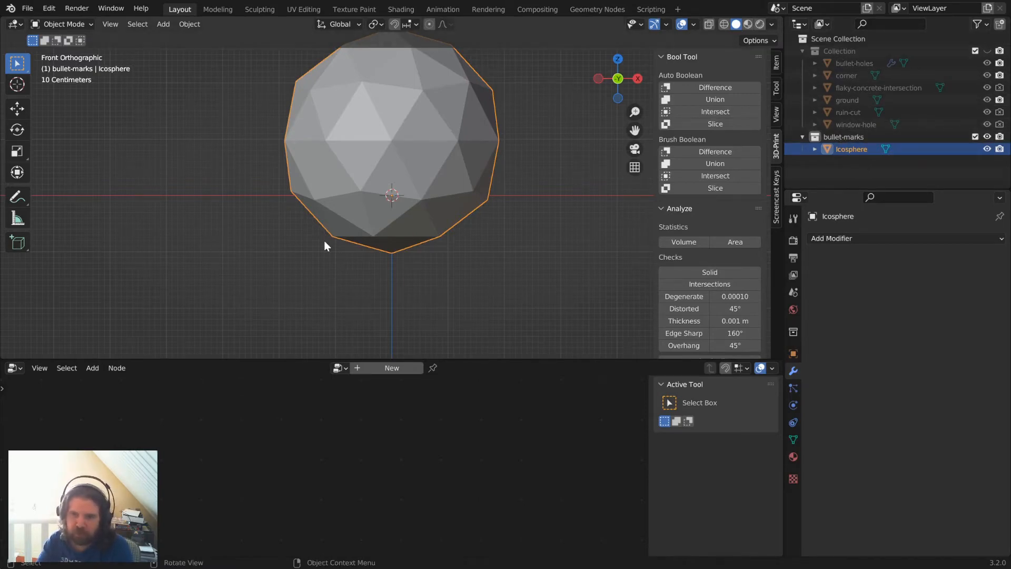
Show only the original Collection in the viewport and clear the selection.
{"action": "key", "text": "1"}
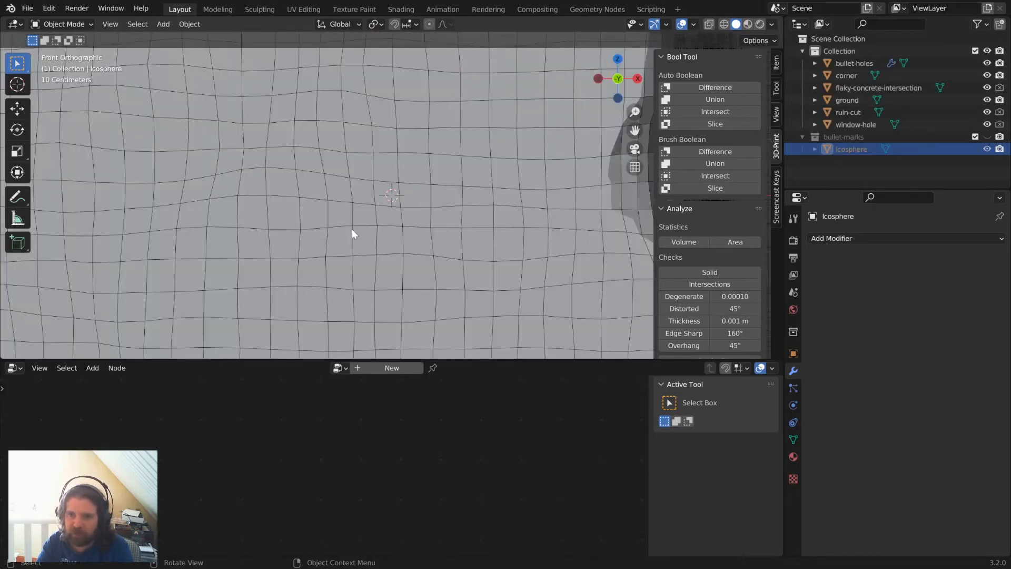
{"action": "scroll", "coordinate": [425, 194], "scroll_direction": "down", "scroll_amount": 5}
{"action": "scroll", "coordinate": [426, 197], "scroll_direction": "down", "scroll_amount": 2}
{"action": "left_click", "coordinate": [319, 223]}
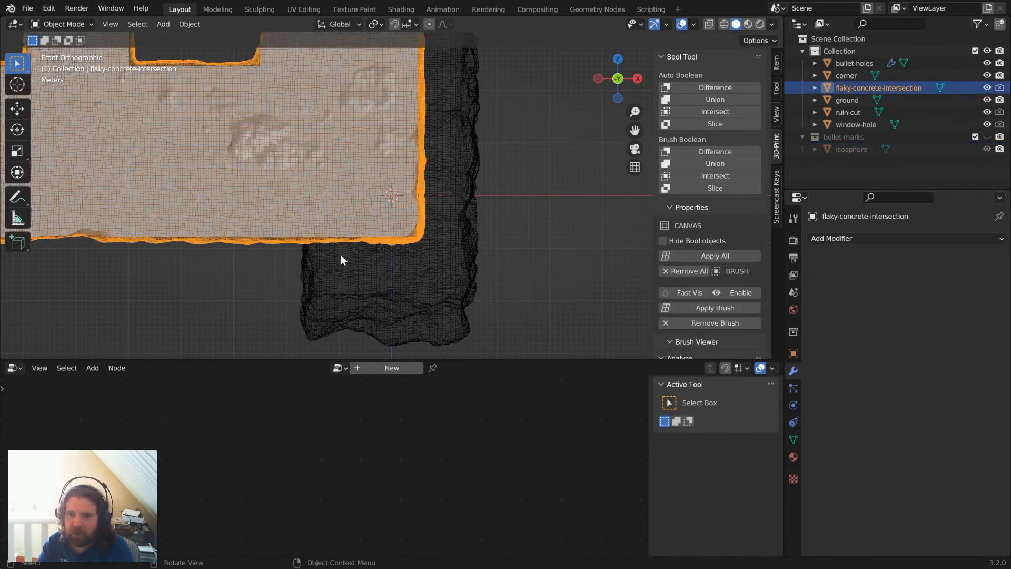
{"action": "middle_click_drag", "start_coordinate": [340, 253], "coordinate": [420, 206]}
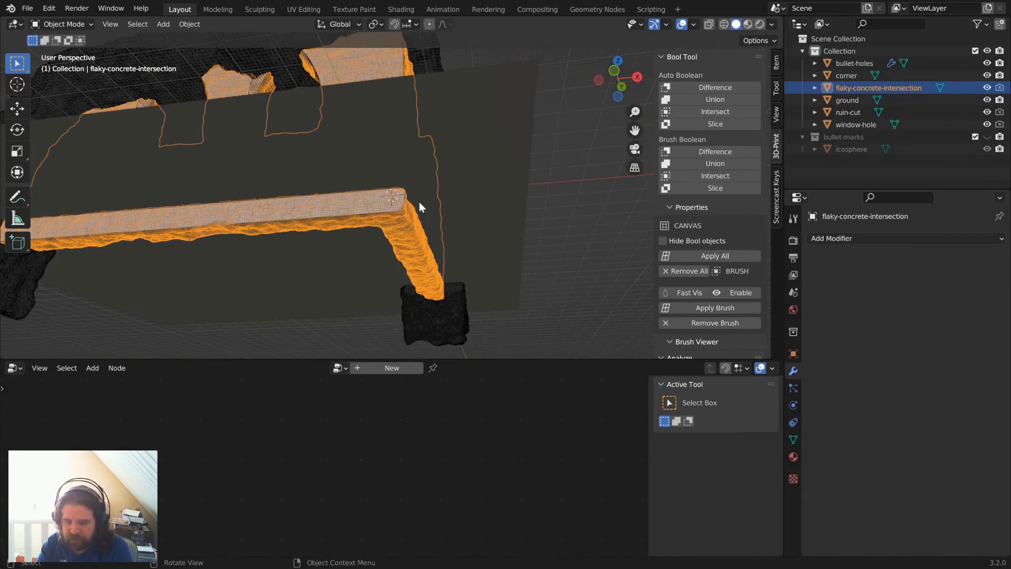
{"action": "left_click", "coordinate": [560, 218]}
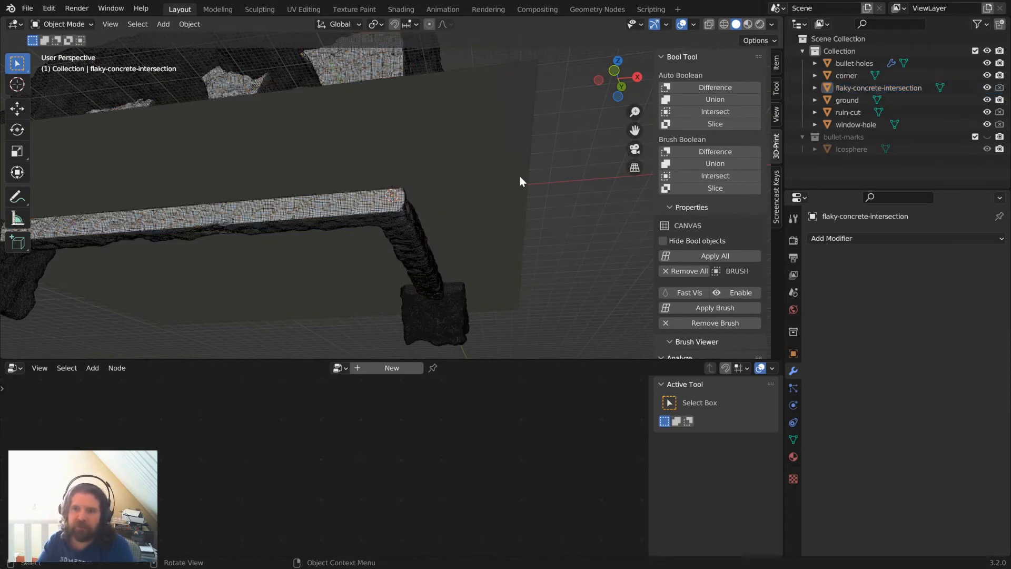
Move ground, ruin-cut, window-hole and flaky-concrete-intersection into a new collection named archive.
{"action": "left_click", "coordinate": [472, 137]}
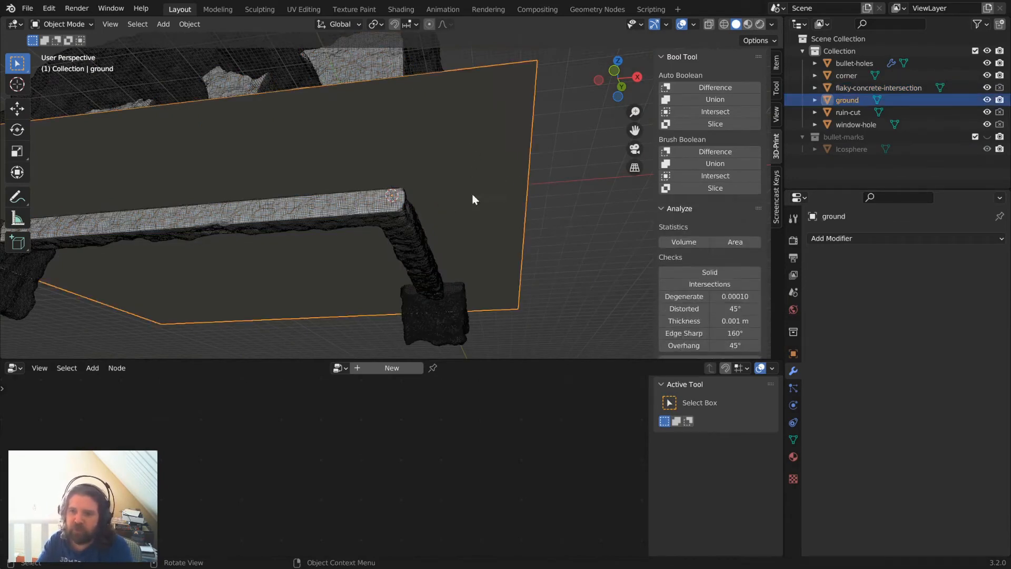
{"action": "left_click", "coordinate": [446, 321], "text": "shift"}
{"action": "key", "text": "ctrl+shift+minus"}
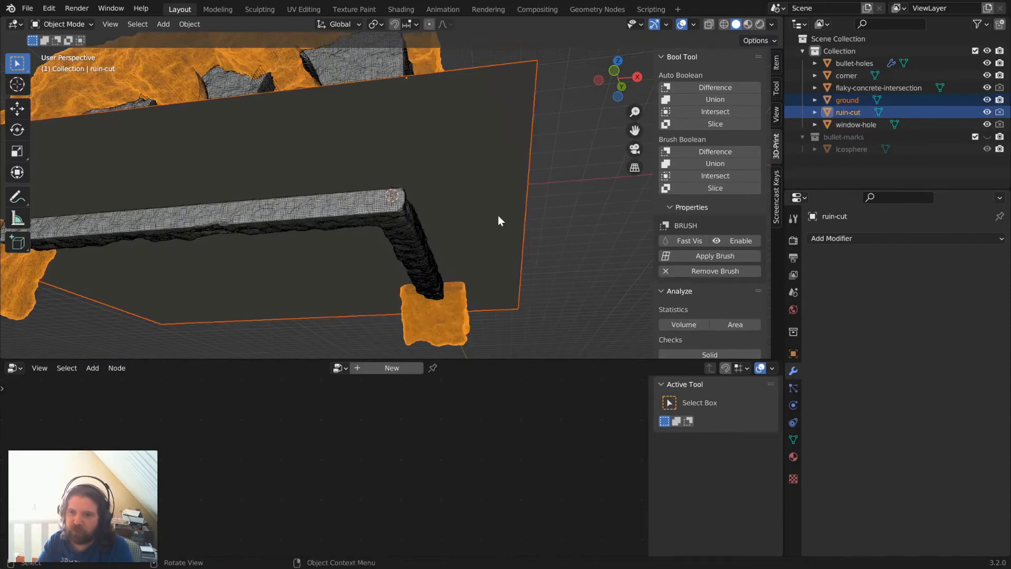
{"action": "mouse_move", "coordinate": [500, 219]}
{"action": "middle_mouse_down"}
{"action": "mouse_move", "coordinate": [485, 276]}
{"action": "mouse_move", "coordinate": [328, 122]}
{"action": "middle_mouse_up"}
{"action": "left_click", "coordinate": [333, 131], "text": "shift"}
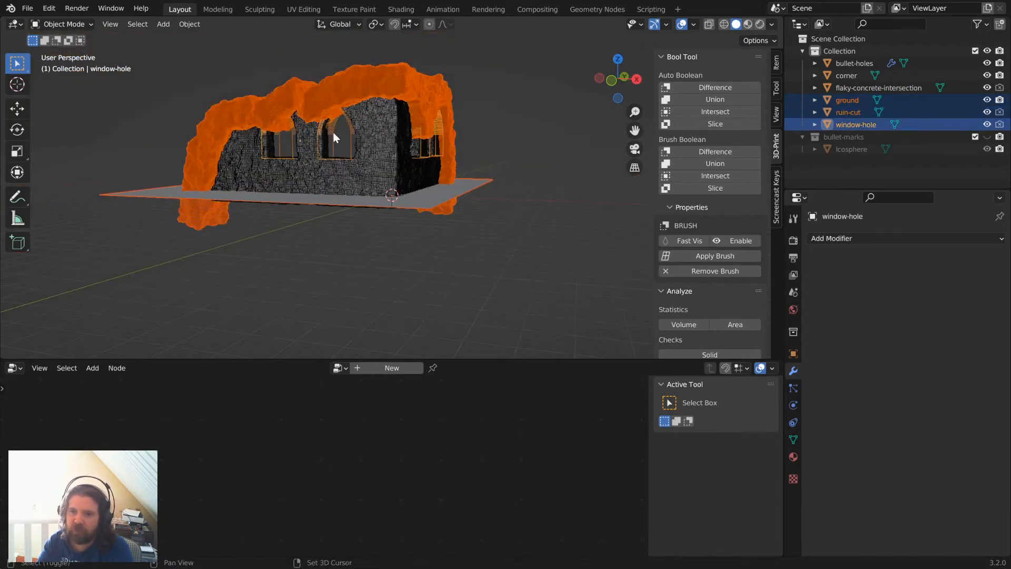
{"action": "left_click", "coordinate": [849, 90], "text": "shift"}
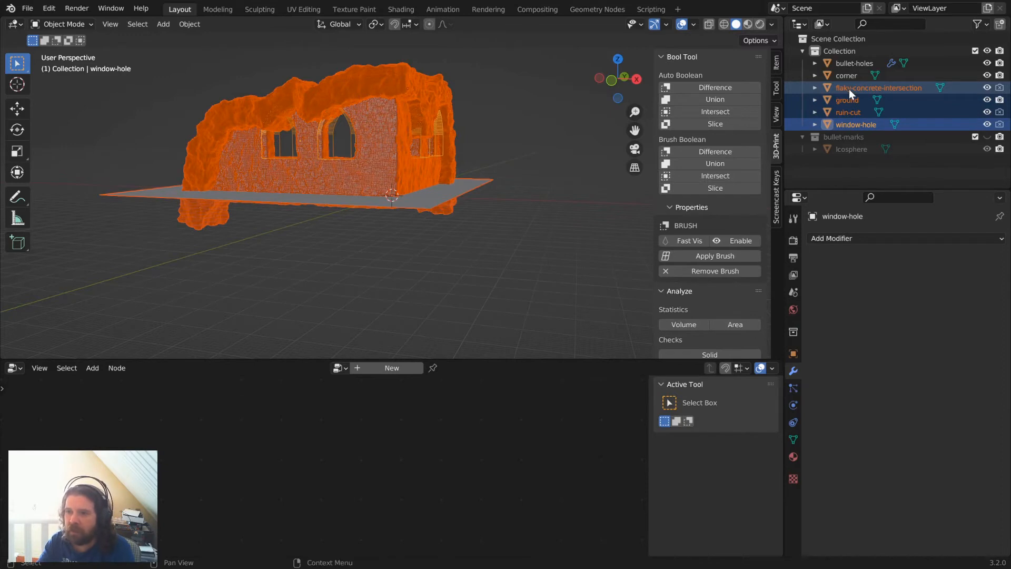
{"action": "key", "text": "m"}
{"action": "left_click", "coordinate": [337, 156]}
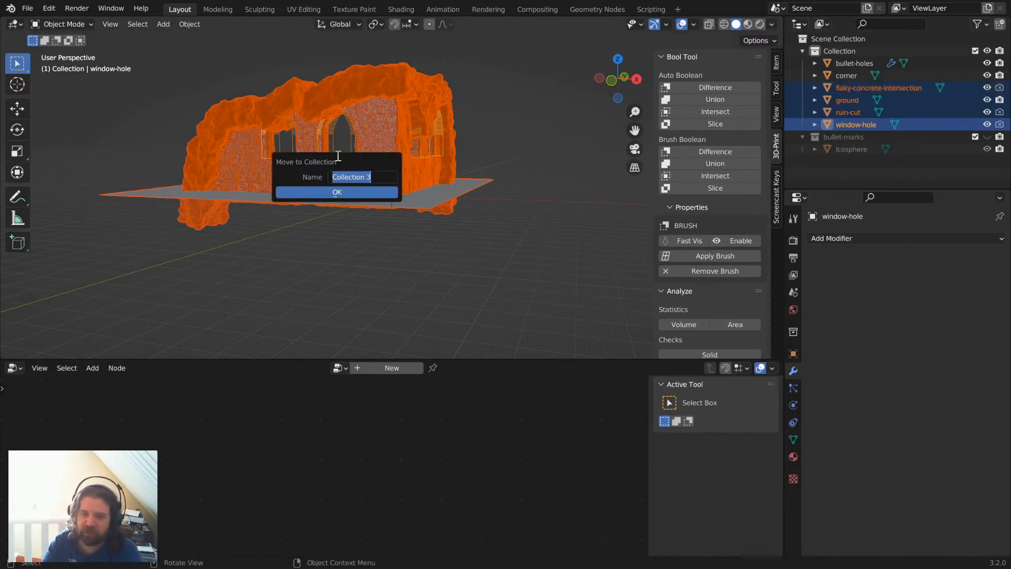
{"action": "type", "text": "archive"}
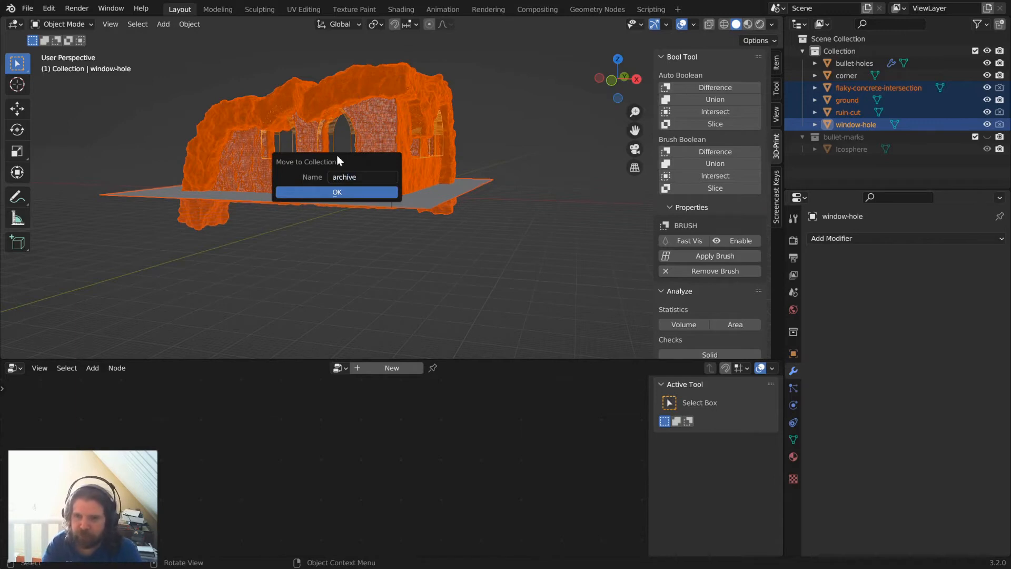
{"action": "key", "text": "Return"}
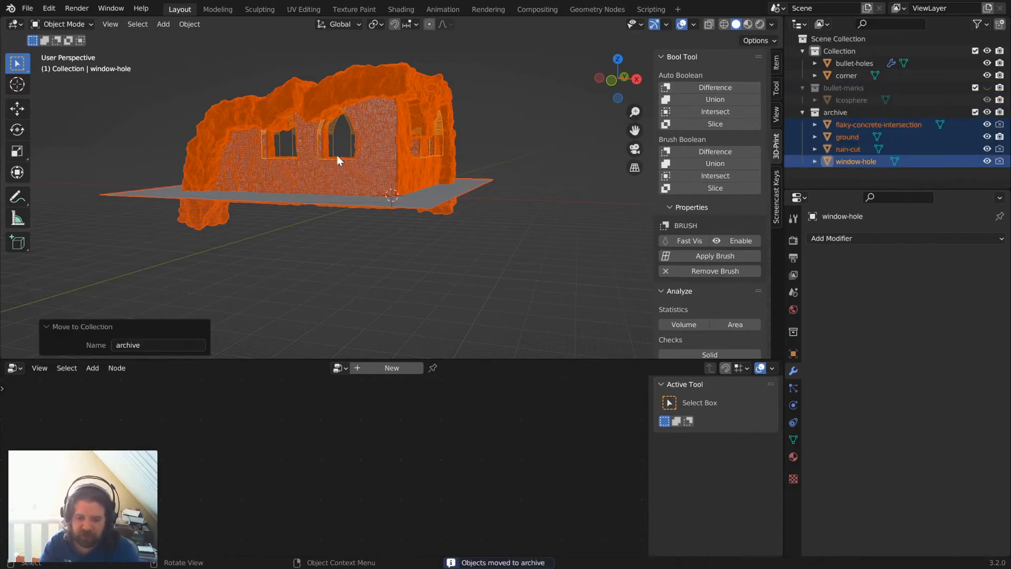
Hide the archive collection, check the collections one at a time, and return to showing only the original Collection.
{"action": "key", "text": "h"}
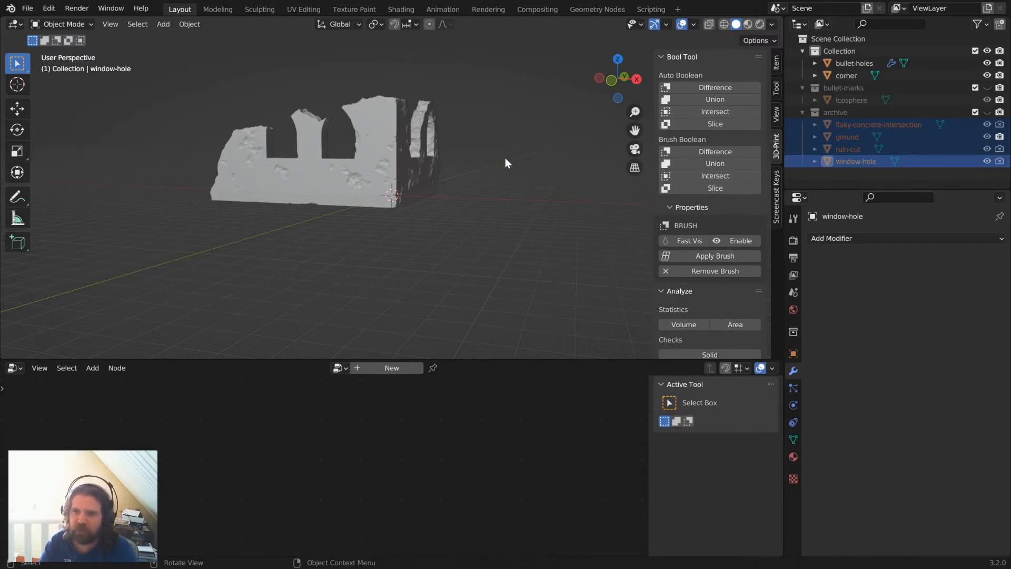
{"action": "middle_click_drag", "start_coordinate": [505, 157], "coordinate": [436, 227]}
{"action": "scroll", "coordinate": [466, 163], "scroll_direction": "up", "scroll_amount": 2}
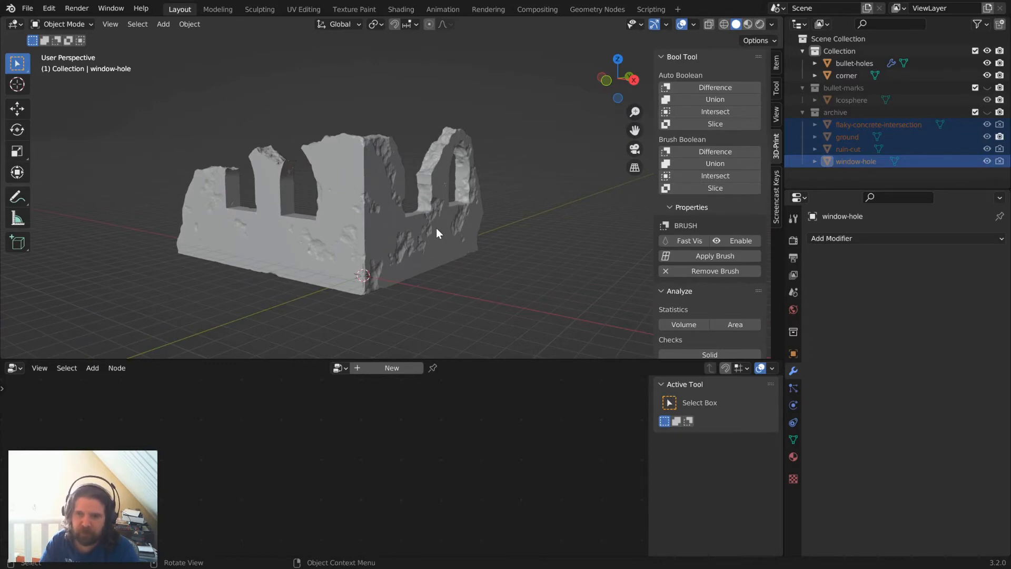
{"action": "key", "text": "2"}
{"action": "key", "text": "3"}
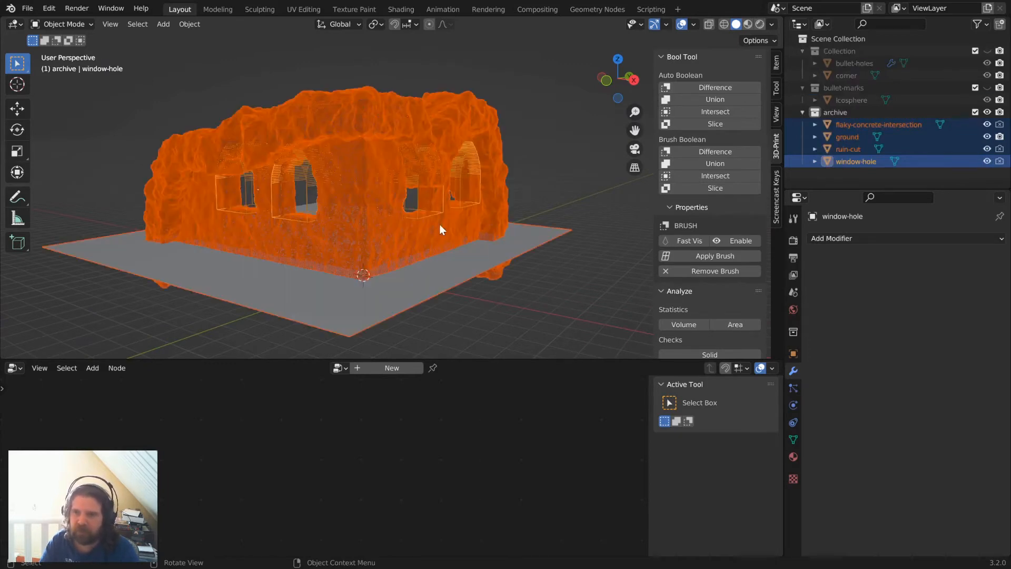
{"action": "left_click", "coordinate": [588, 180]}
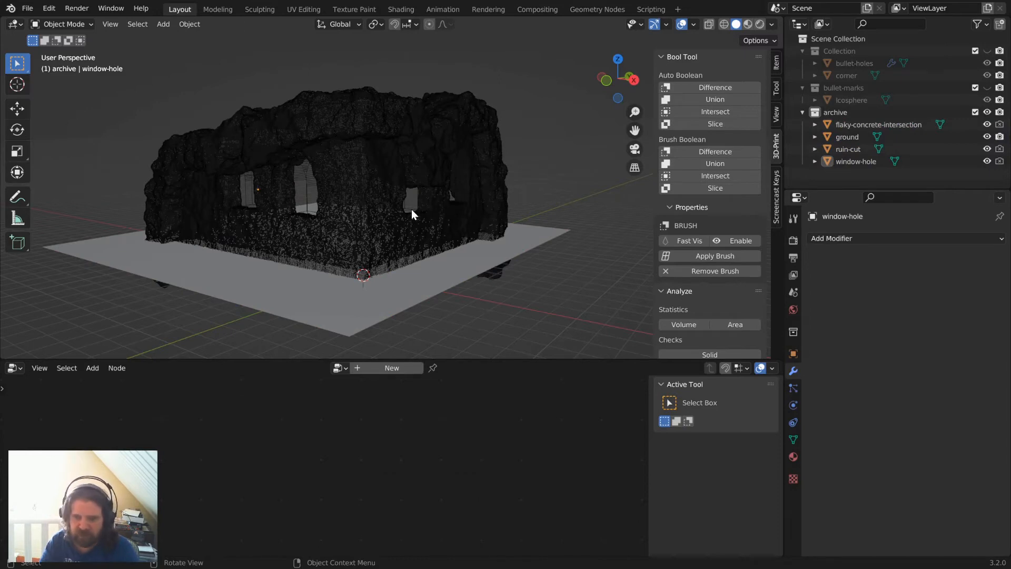
{"action": "key", "text": "1"}
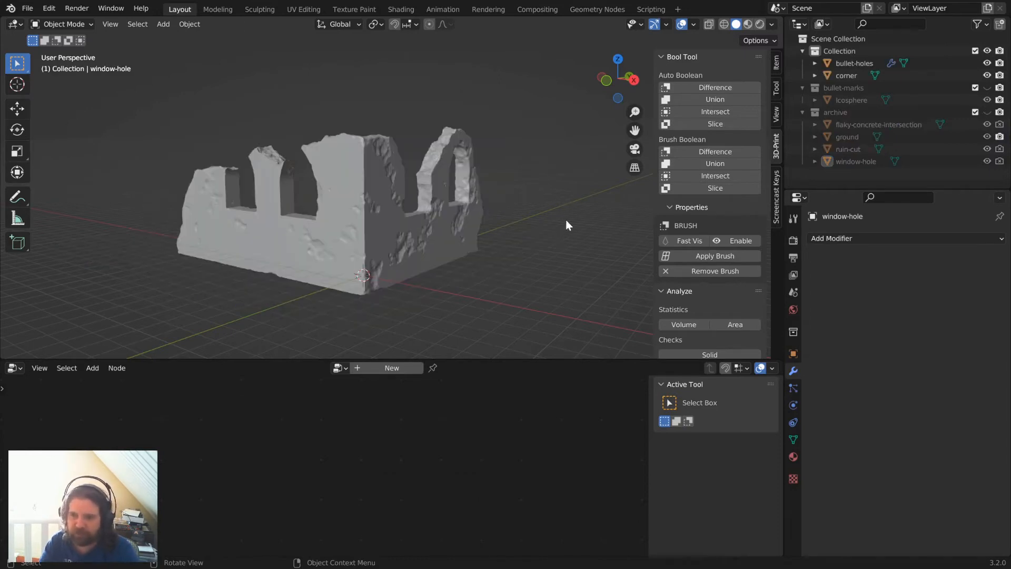
Add the bullet-marks collection to the bullet-holes node tree as Collection Info and connect its Geometry to the Instance input of Instance on Points.
{"action": "left_click", "coordinate": [363, 217]}
{"action": "mouse_move", "coordinate": [501, 248]}
{"action": "middle_mouse_down"}
{"action": "mouse_move", "coordinate": [372, 254]}
{"action": "mouse_move", "coordinate": [375, 268]}
{"action": "mouse_move", "coordinate": [460, 219]}
{"action": "mouse_move", "coordinate": [493, 234]}
{"action": "middle_mouse_up"}
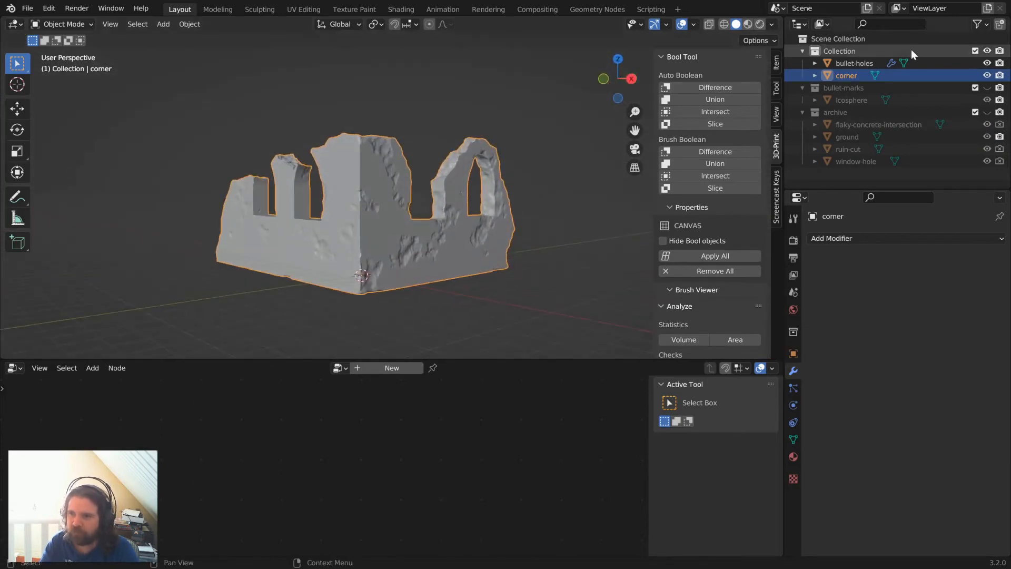
{"action": "left_click", "coordinate": [852, 63]}
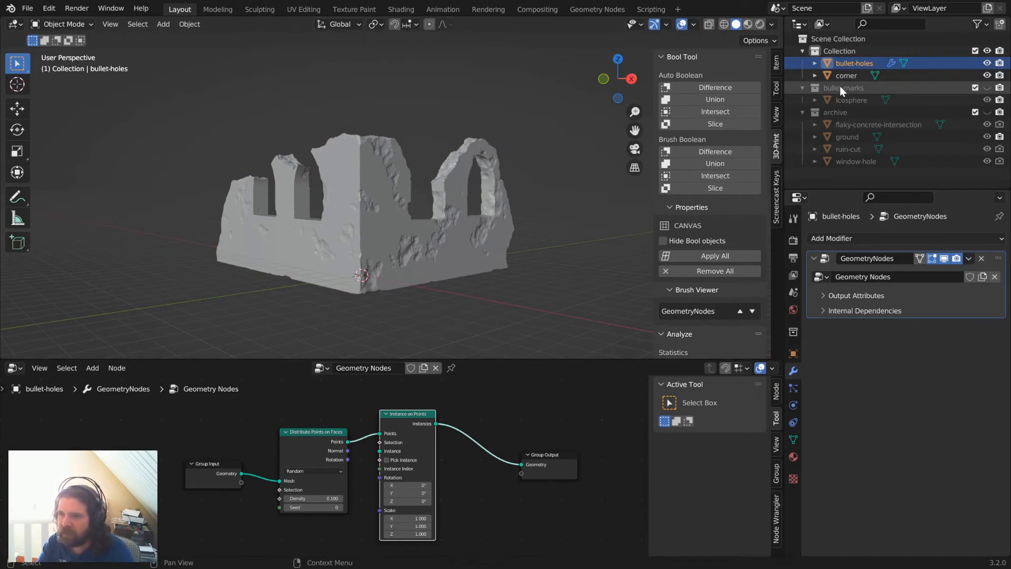
{"action": "left_click_drag", "start_coordinate": [839, 87], "coordinate": [459, 510]}
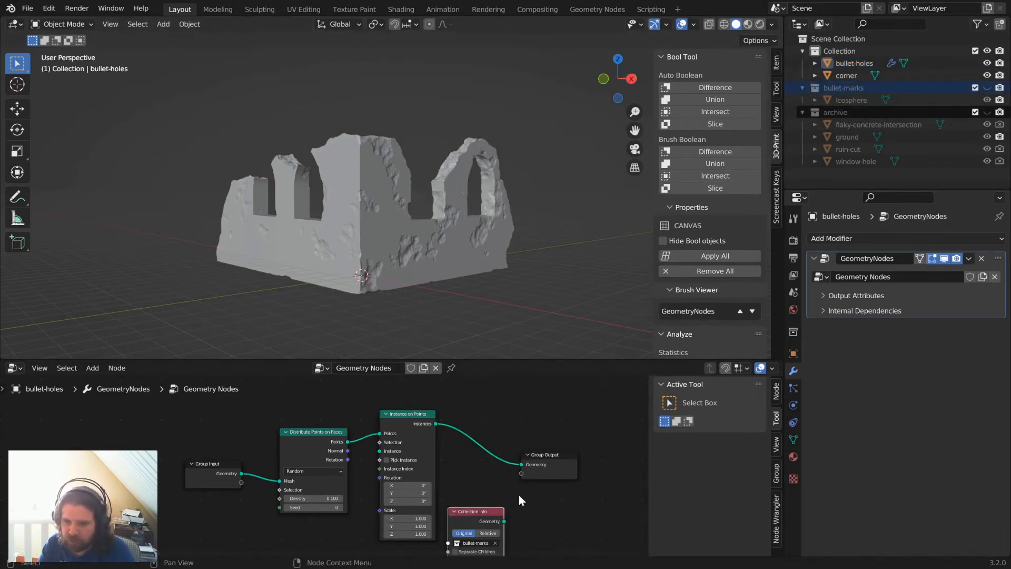
{"action": "middle_click_drag", "start_coordinate": [519, 500], "coordinate": [534, 482]}
{"action": "left_click_drag", "start_coordinate": [496, 493], "coordinate": [394, 431]}
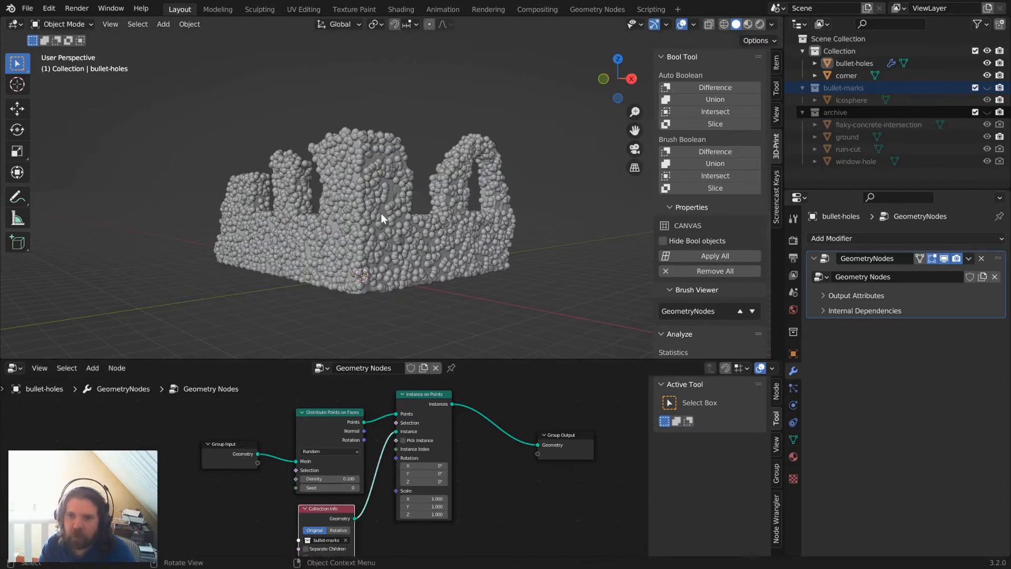
Set the Density of Distribute Points on Faces to 0.01.
{"action": "scroll", "coordinate": [346, 220], "scroll_direction": "up", "scroll_amount": 5}
{"action": "scroll", "coordinate": [409, 140], "scroll_direction": "down", "scroll_amount": 3}
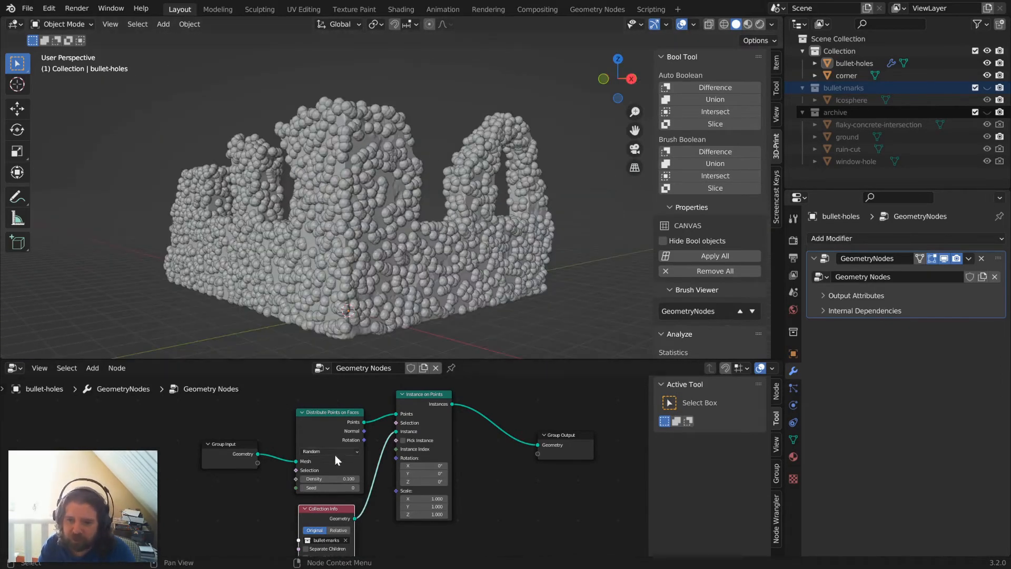
{"action": "middle_click_drag", "start_coordinate": [404, 203], "coordinate": [327, 411]}
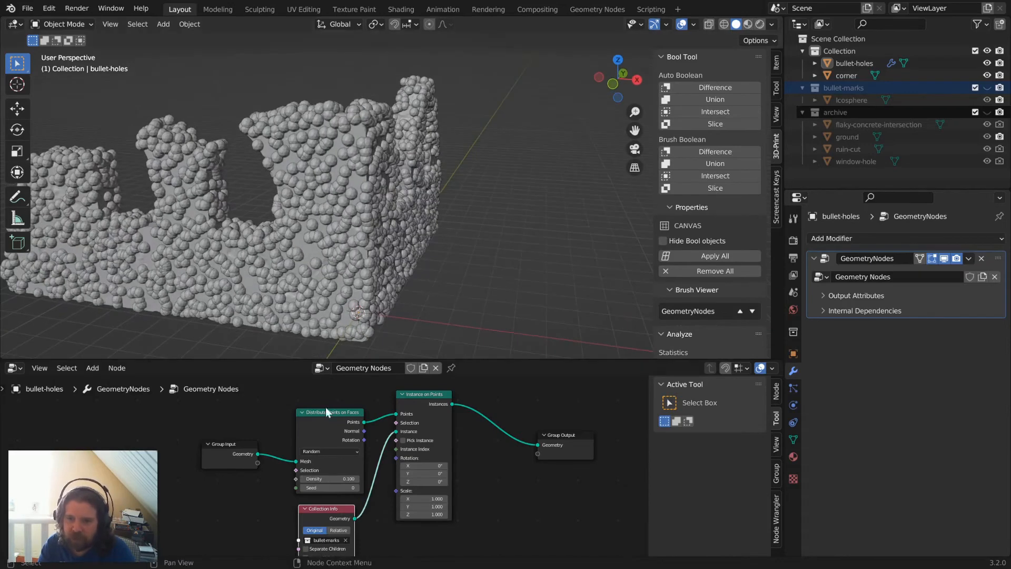
{"action": "left_click", "coordinate": [330, 477]}
{"action": "left_click", "coordinate": [333, 475]}
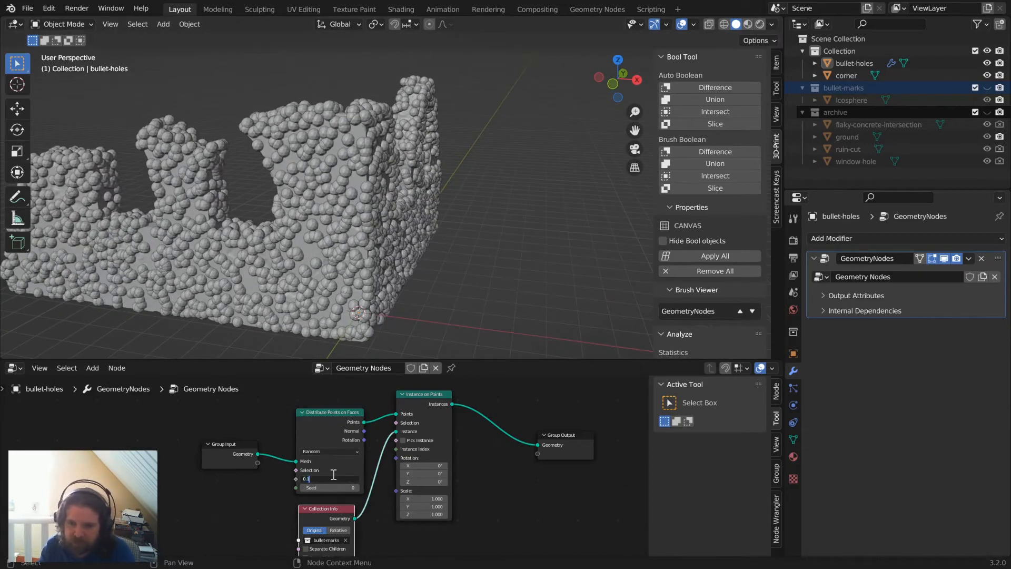
{"action": "key", "text": "Left"}
{"action": "type", "text": "0"}
{"action": "key", "text": "Return"}
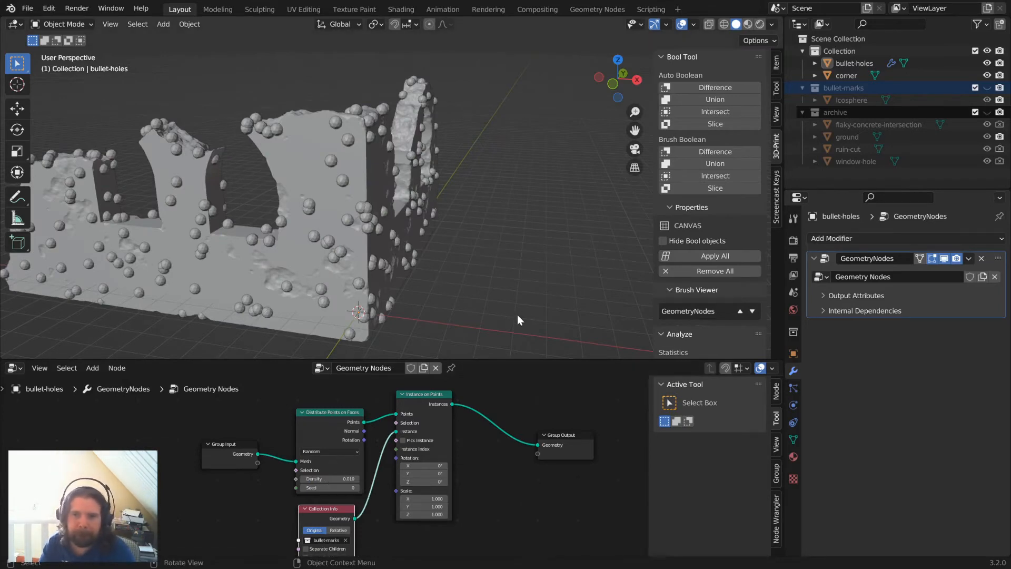
Enlarge the geometry node editor by reducing the height of the 3D viewport.
{"action": "middle_click_drag", "start_coordinate": [517, 315], "coordinate": [389, 273]}
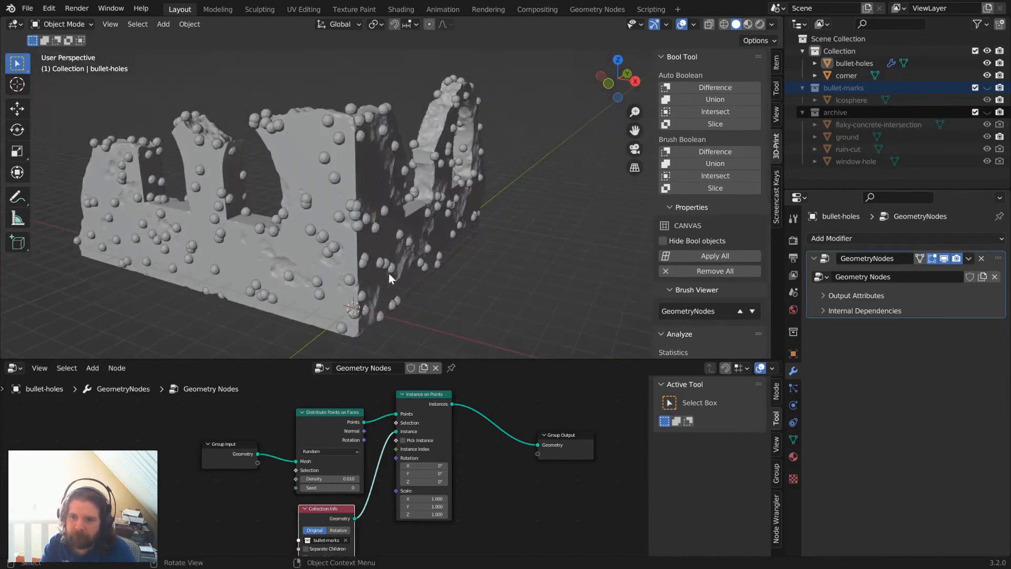
{"action": "middle_click_drag", "start_coordinate": [506, 498], "coordinate": [419, 492]}
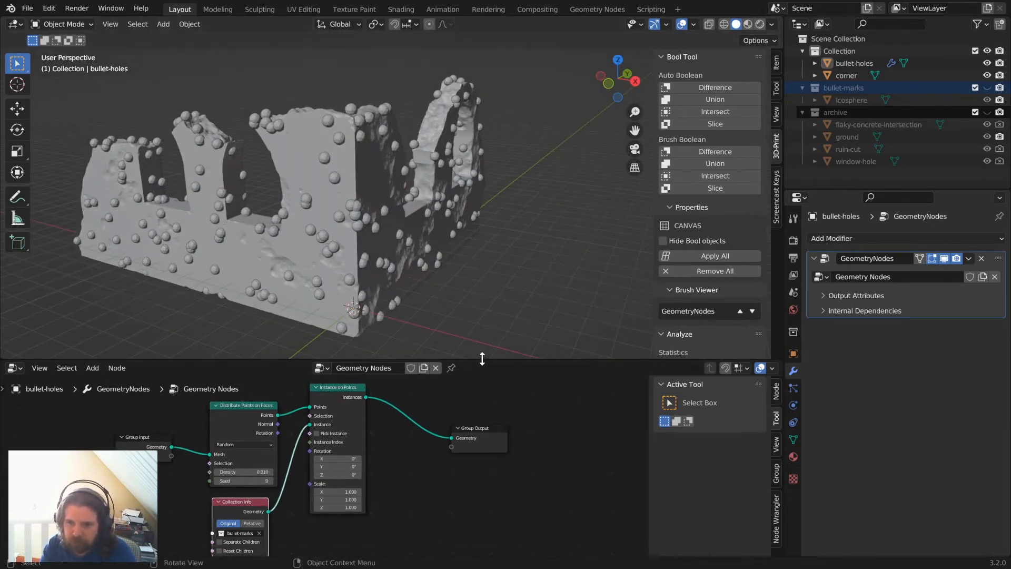
{"action": "left_click_drag", "start_coordinate": [480, 360], "coordinate": [477, 259]}
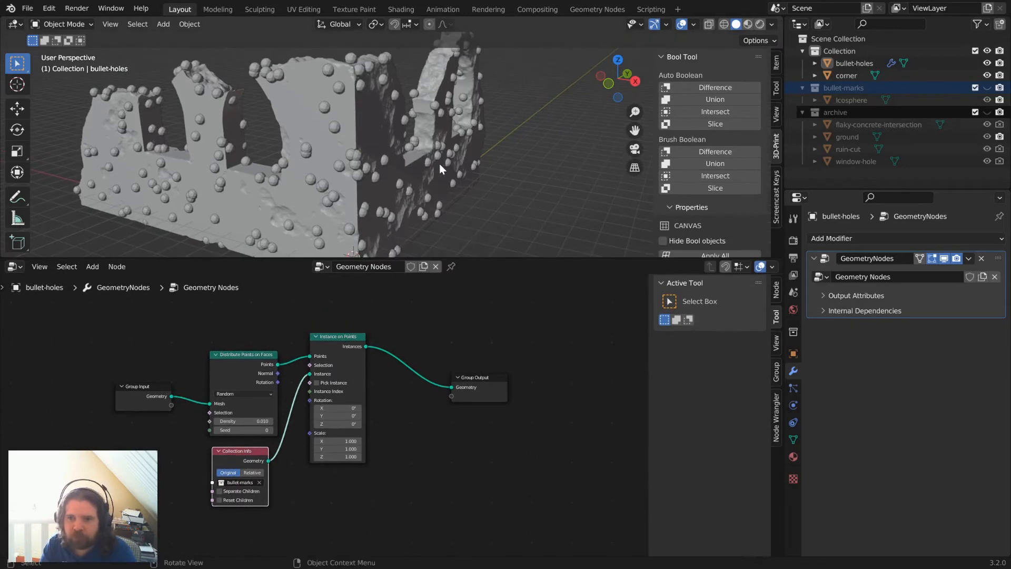
Move the Group Output node farther away from Instance on Points to make room between them.
{"action": "scroll", "coordinate": [440, 163], "scroll_direction": "down", "scroll_amount": 3}
{"action": "mouse_move", "coordinate": [439, 164]}
{"action": "middle_mouse_down"}
{"action": "mouse_move", "coordinate": [457, 198]}
{"action": "mouse_move", "coordinate": [414, 166]}
{"action": "mouse_move", "coordinate": [447, 181]}
{"action": "middle_mouse_up"}
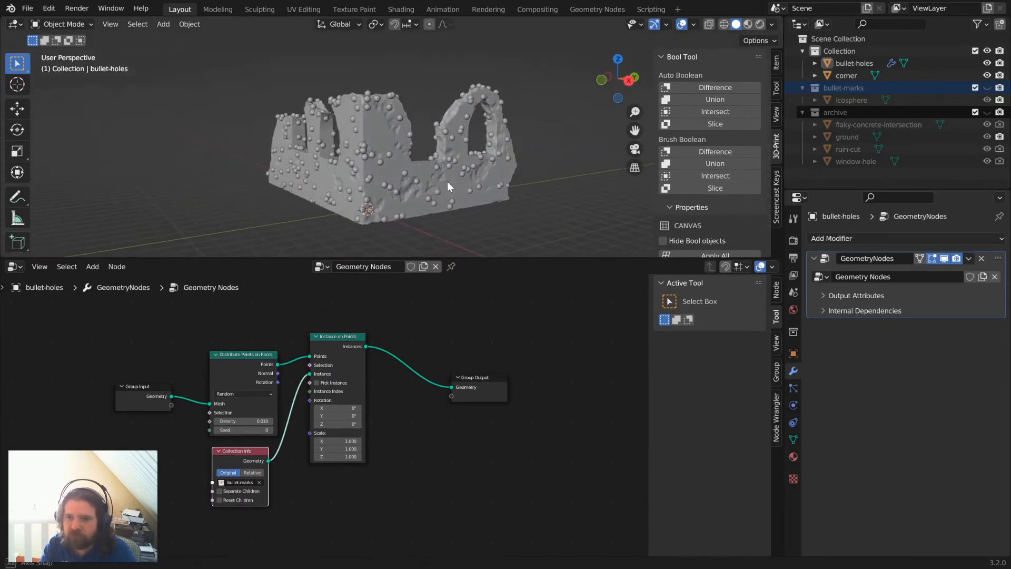
{"action": "left_click_drag", "start_coordinate": [482, 375], "coordinate": [554, 357]}
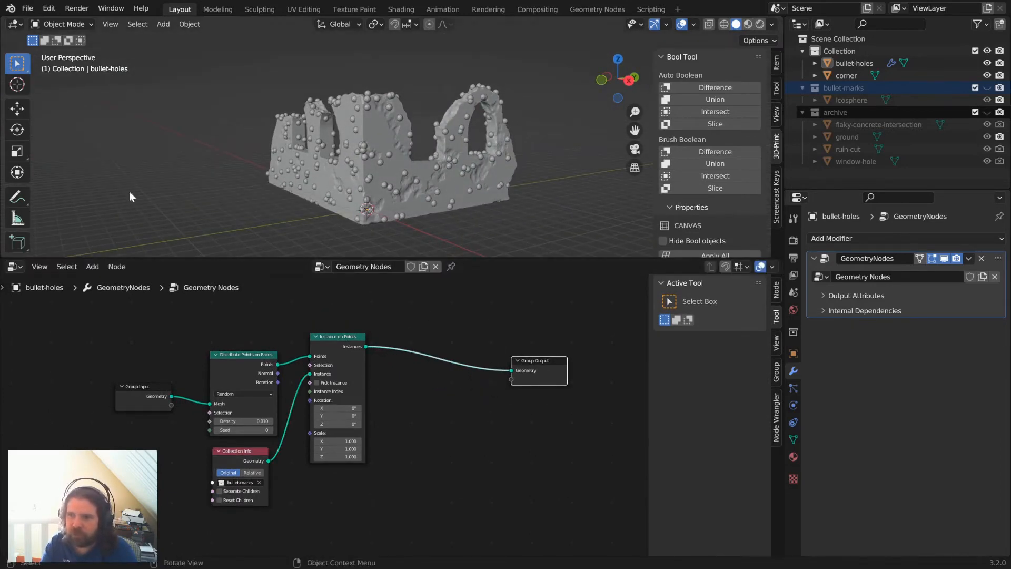
Duplicate the bullet-holes object in place and hide the original.
{"action": "left_click", "coordinate": [437, 124]}
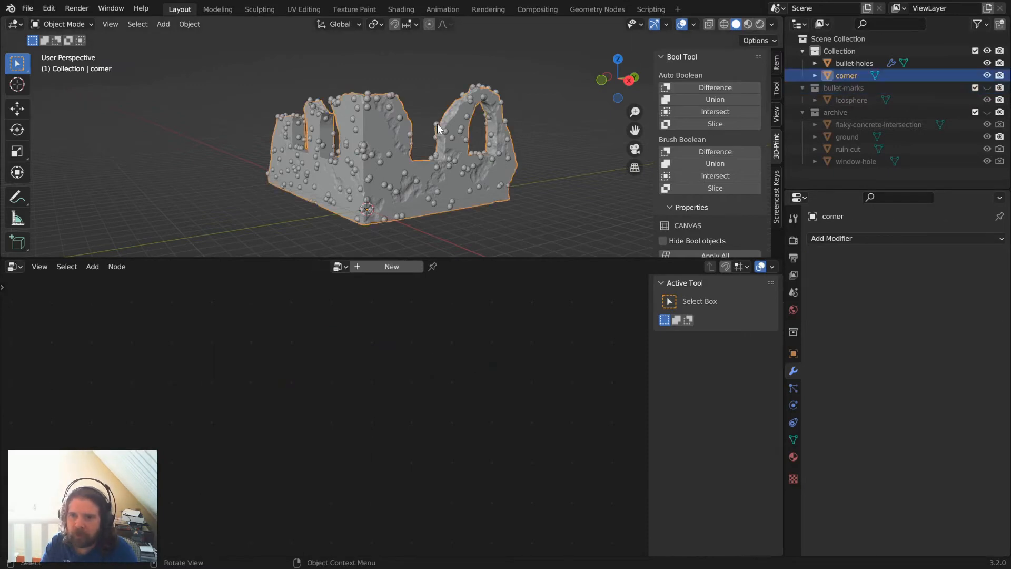
{"action": "left_click", "coordinate": [410, 134]}
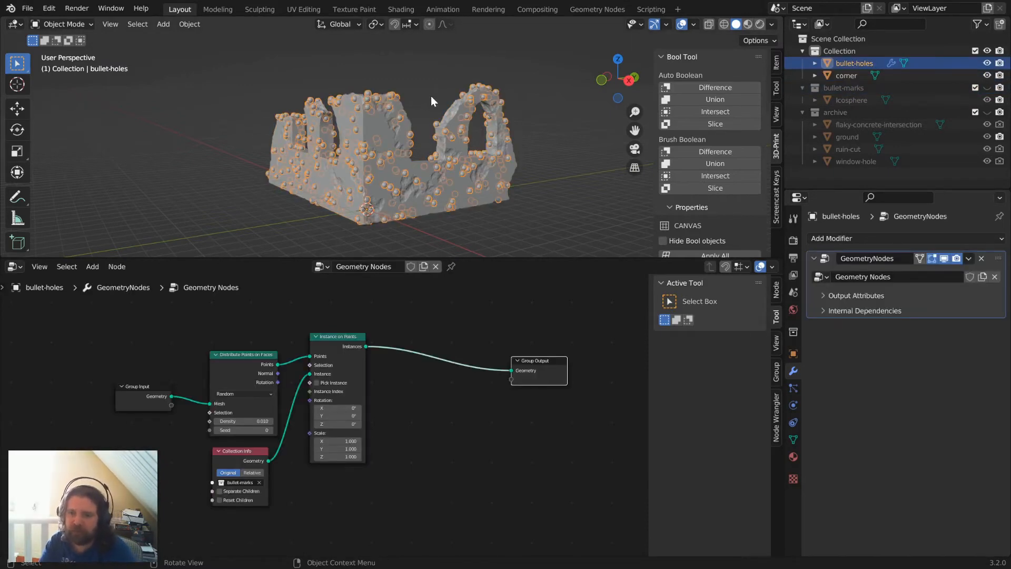
{"action": "scroll", "coordinate": [422, 119], "scroll_direction": "up", "scroll_amount": 5}
{"action": "key", "text": "shift+d"}
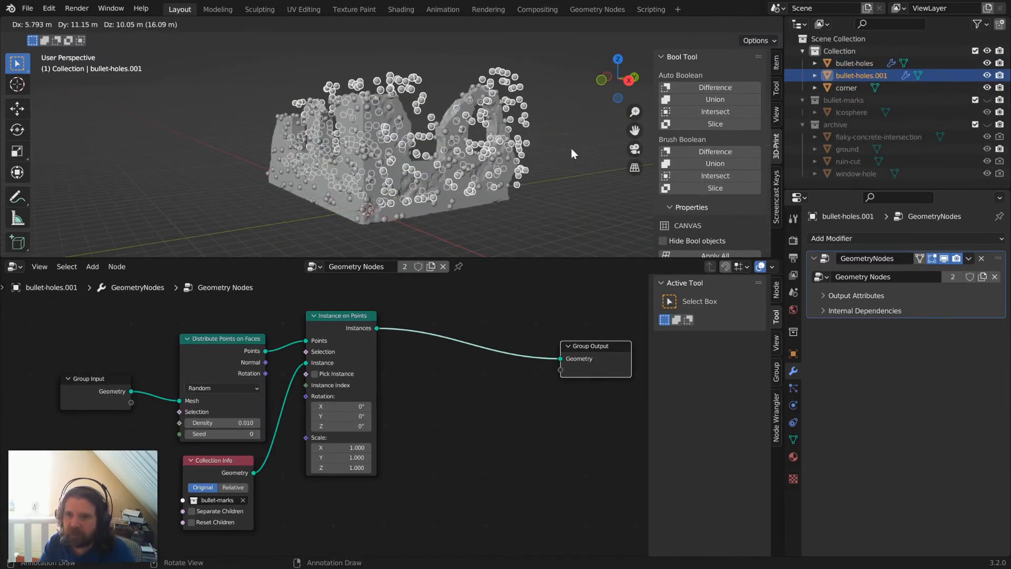
{"action": "right_click", "coordinate": [558, 157]}
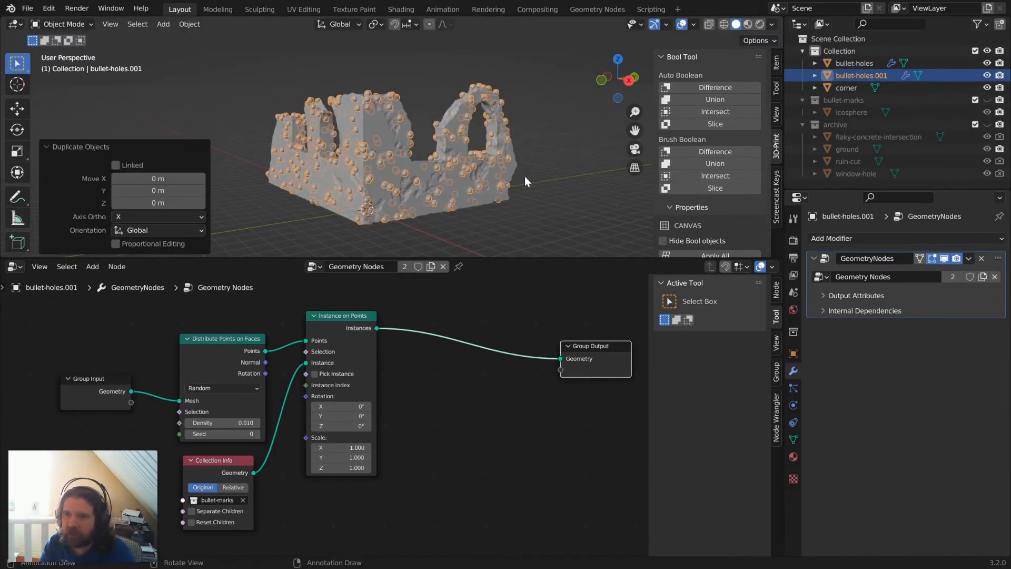
{"action": "left_click", "coordinate": [988, 63]}
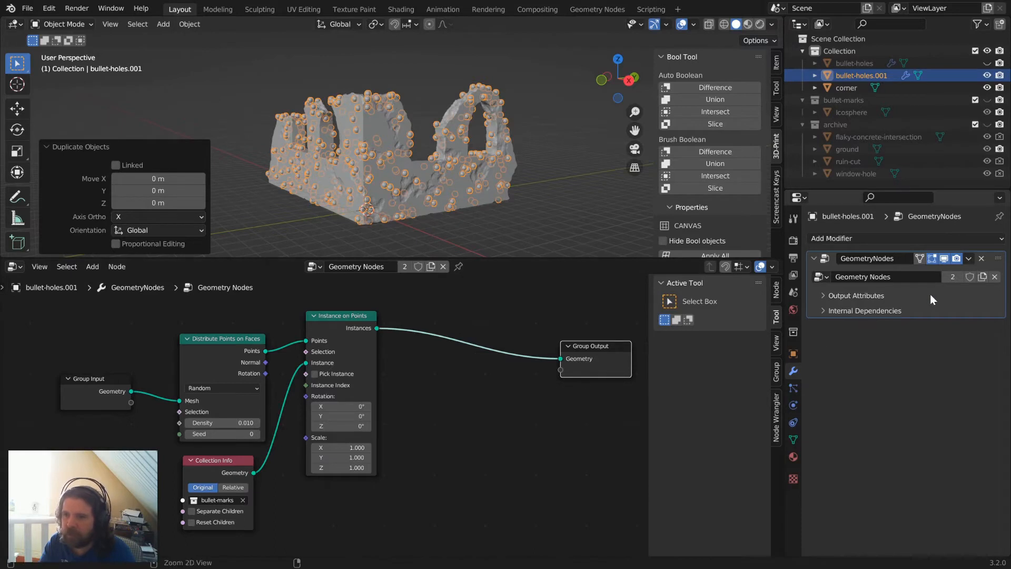
Undo a trial application of the copy's GeometryNodes modifier and insert a Realize Instances node between Instance on Points and Group Output.
{"action": "key", "text": "ctrl+a"}
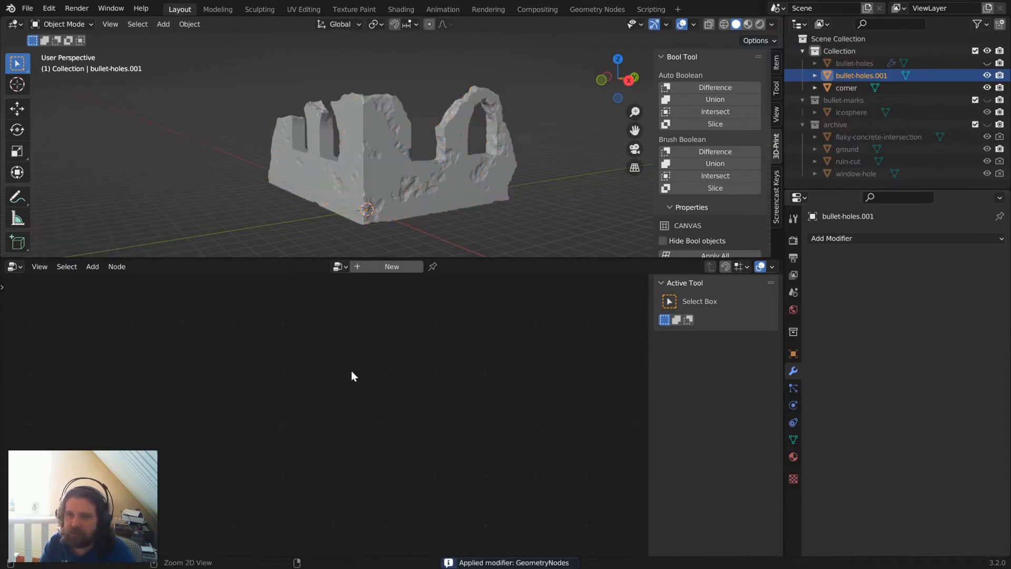
{"action": "key", "text": "ctrl+z"}
{"action": "key", "text": "shift+a"}
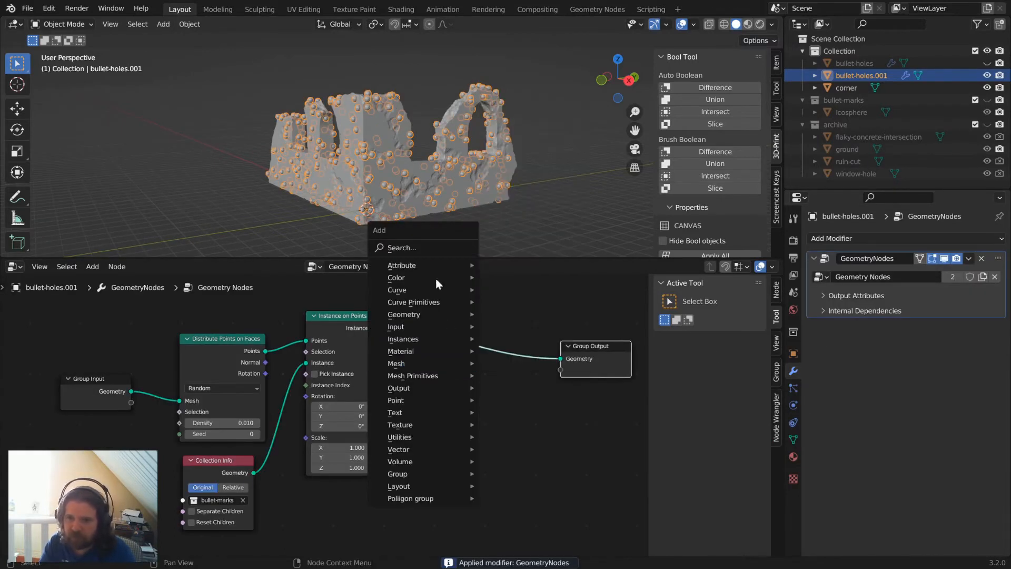
{"action": "left_click", "coordinate": [411, 248]}
{"action": "type", "text": "make ins"}
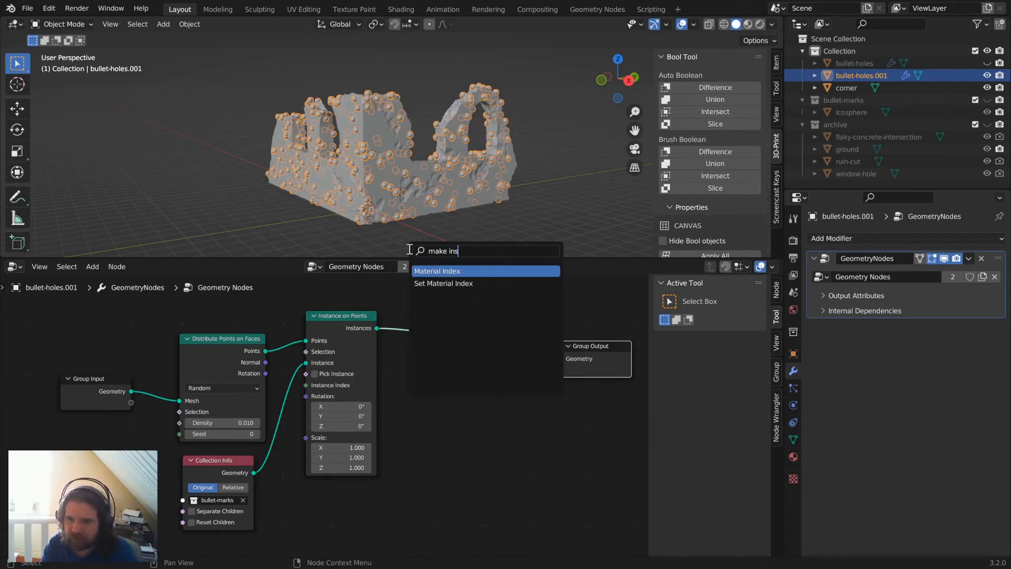
{"action": "key", "text": "ctrl+a"}
{"action": "type", "text": "insta"}
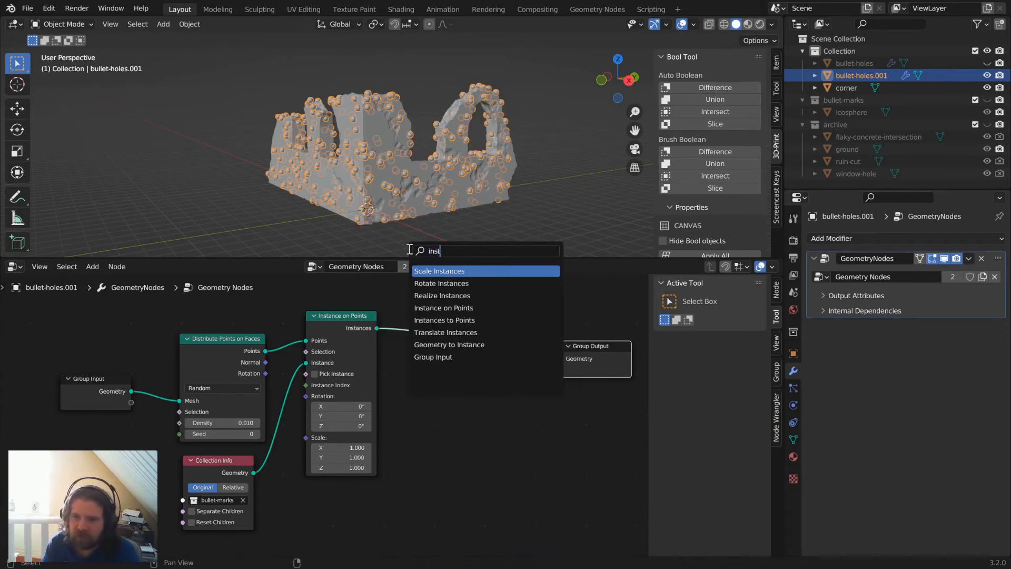
{"action": "key", "text": "Down"}
{"action": "key", "text": "Down"}
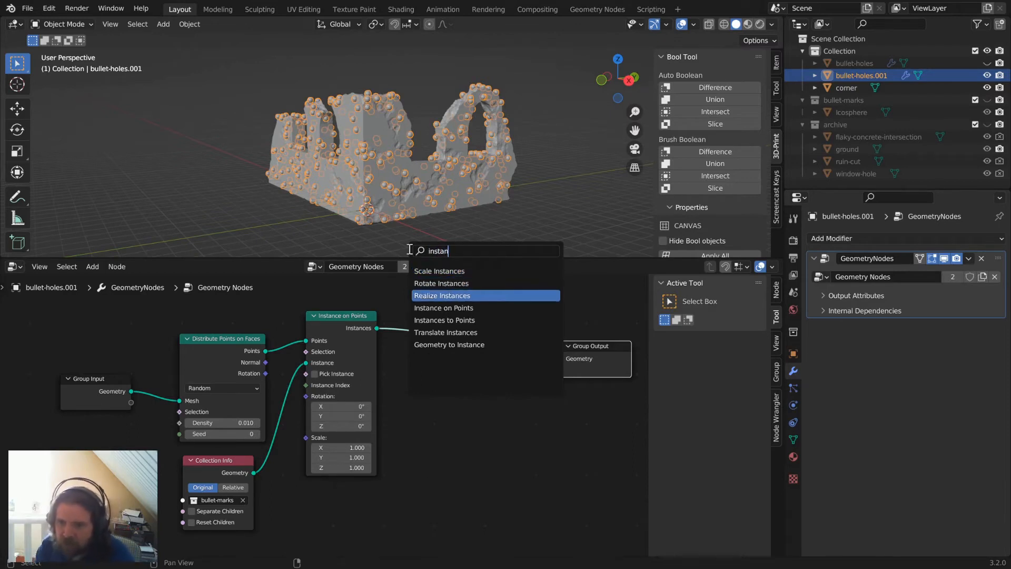
{"action": "key", "text": "Return"}
{"action": "left_click", "coordinate": [421, 308]}
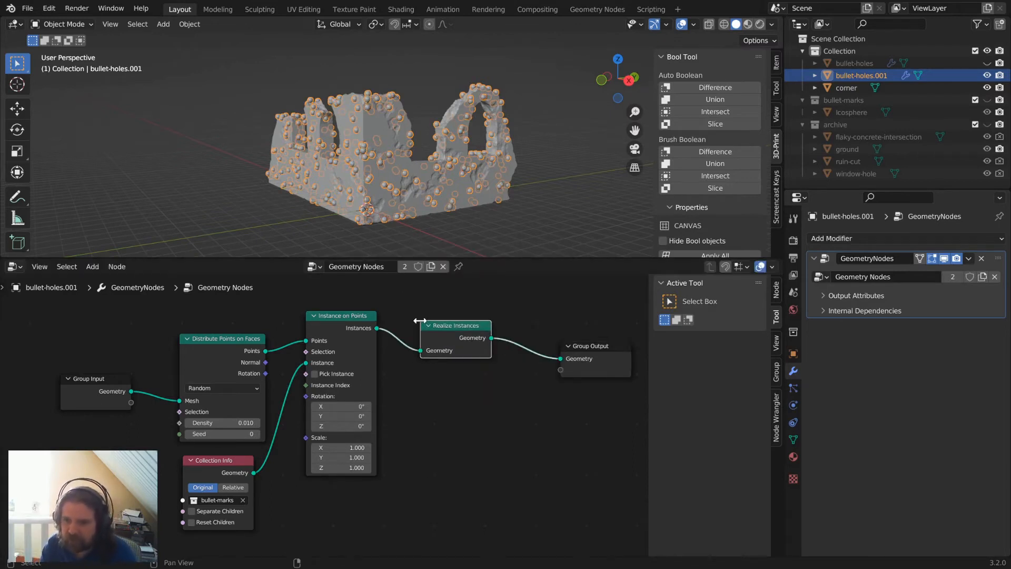
Apply the GeometryNodes modifier on the bullet-holes copy and check its mesh in Edit Mode.
{"action": "key", "text": "ctrl+a"}
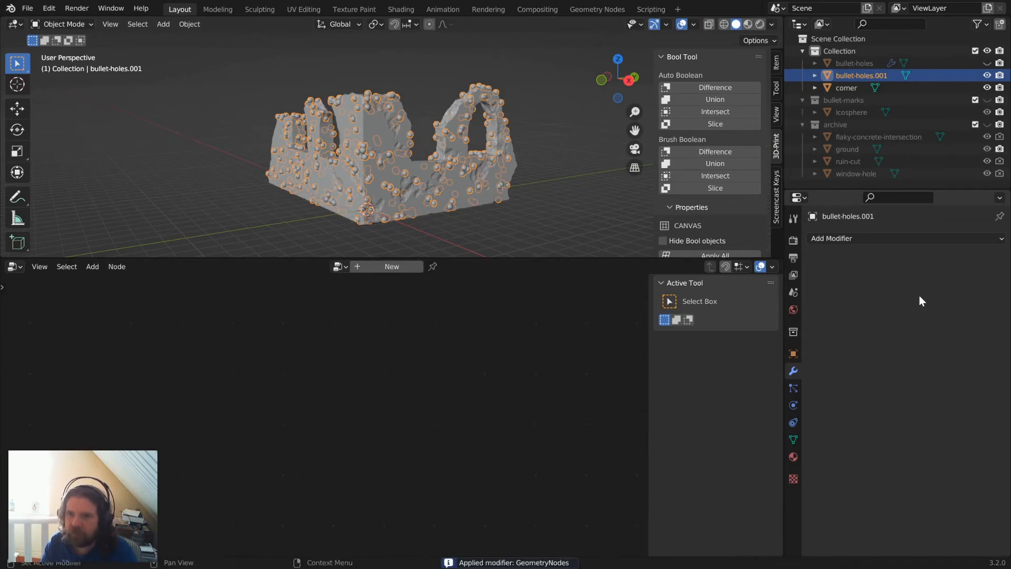
{"action": "scroll", "coordinate": [470, 89], "scroll_direction": "up", "scroll_amount": 4}
{"action": "scroll", "coordinate": [467, 102], "scroll_direction": "down", "scroll_amount": 2}
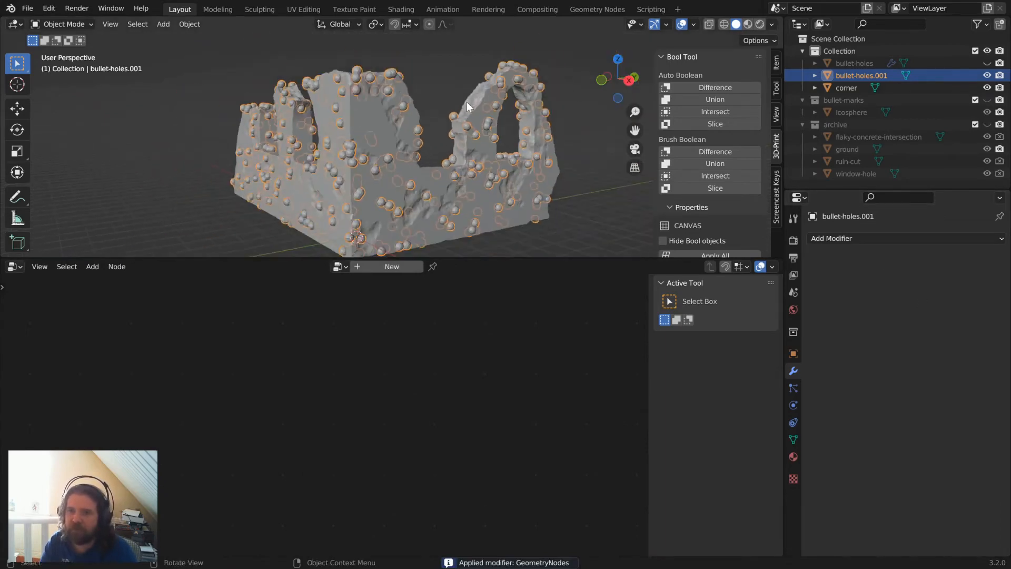
{"action": "scroll", "coordinate": [448, 124], "scroll_direction": "up", "scroll_amount": 3}
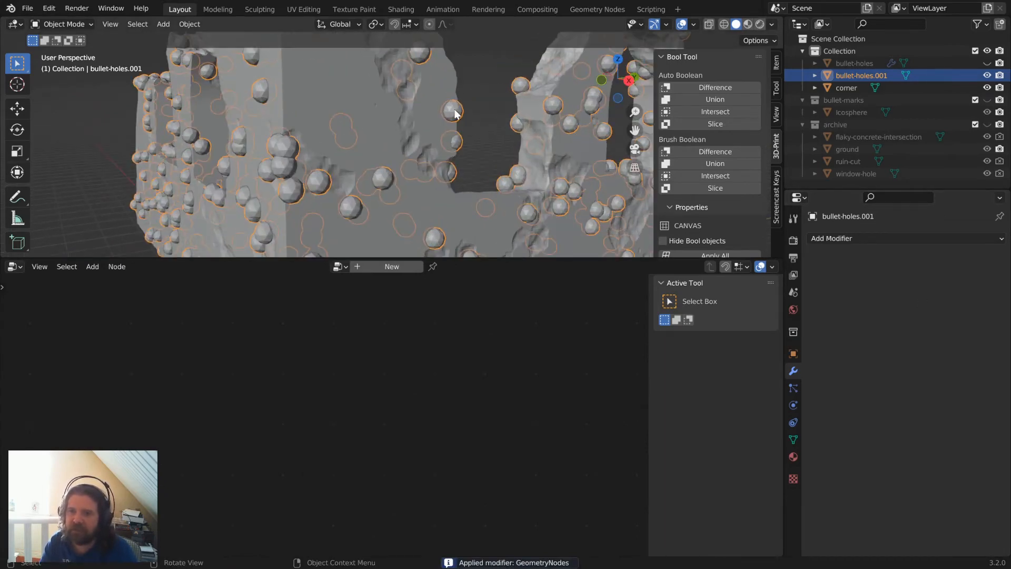
{"action": "key", "text": "Tab"}
{"action": "scroll", "coordinate": [453, 109], "scroll_direction": "down", "scroll_amount": 6}
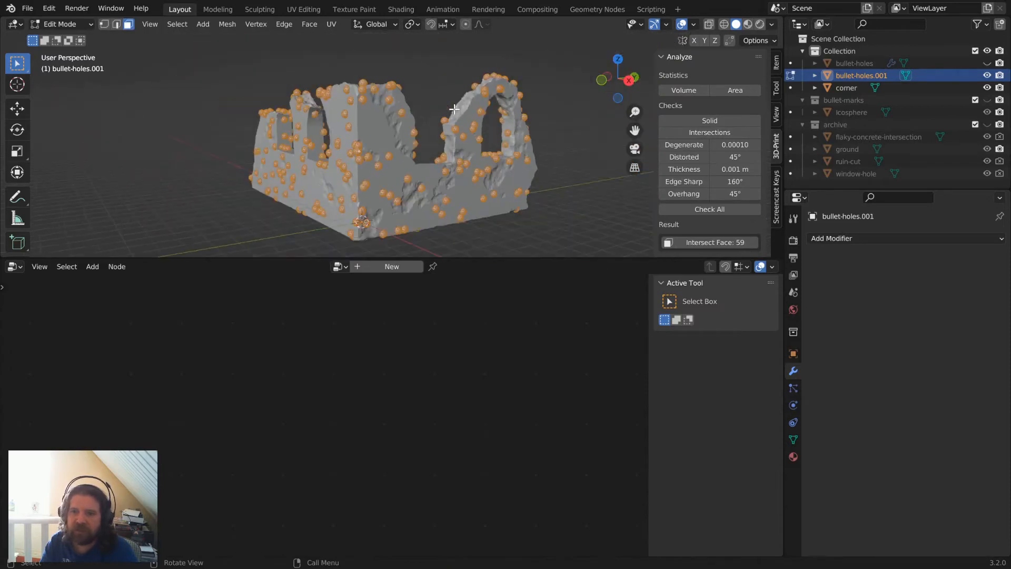
{"action": "key", "text": "Tab"}
Examine the scattered spheres around the corner wall for places where they overlap one another.
{"action": "scroll", "coordinate": [430, 134], "scroll_direction": "up", "scroll_amount": 4}
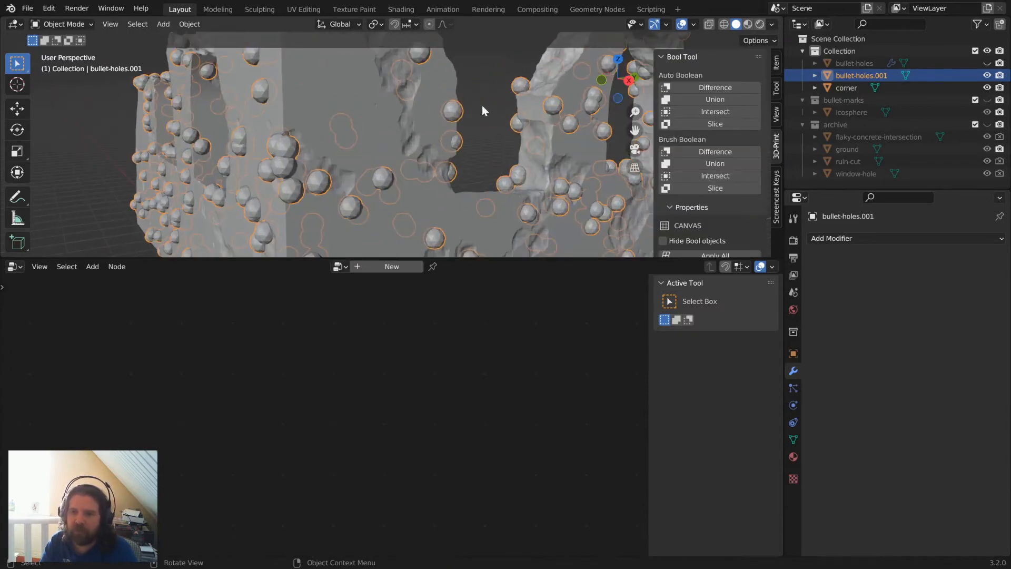
{"action": "scroll", "coordinate": [513, 109], "scroll_direction": "up", "scroll_amount": 2}
{"action": "scroll", "coordinate": [454, 127], "scroll_direction": "down", "scroll_amount": 6}
{"action": "scroll", "coordinate": [406, 156], "scroll_direction": "up", "scroll_amount": 5}
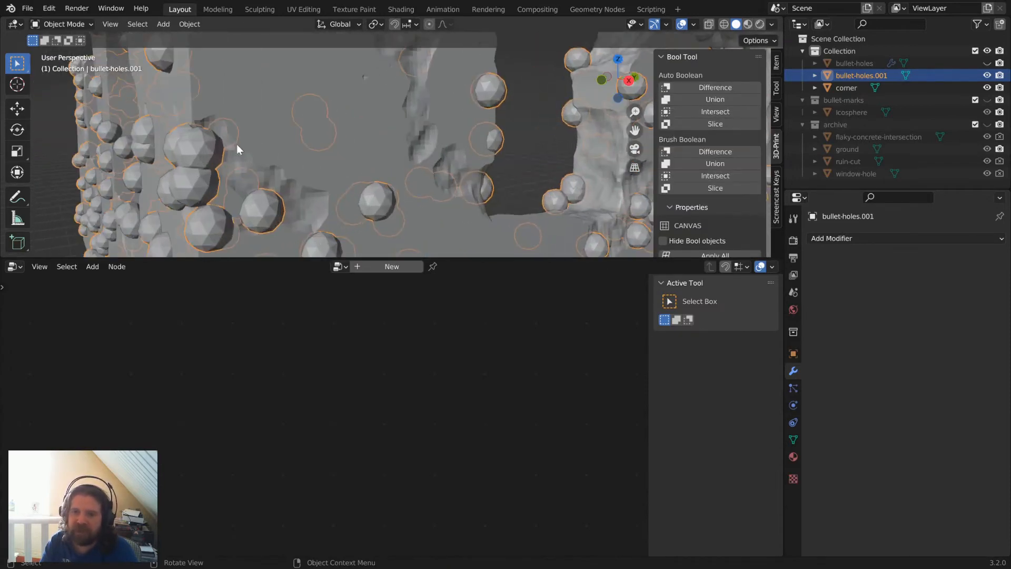
{"action": "middle_click_drag", "start_coordinate": [236, 143], "coordinate": [306, 144]}
{"action": "scroll", "coordinate": [309, 148], "scroll_direction": "down", "scroll_amount": 5}
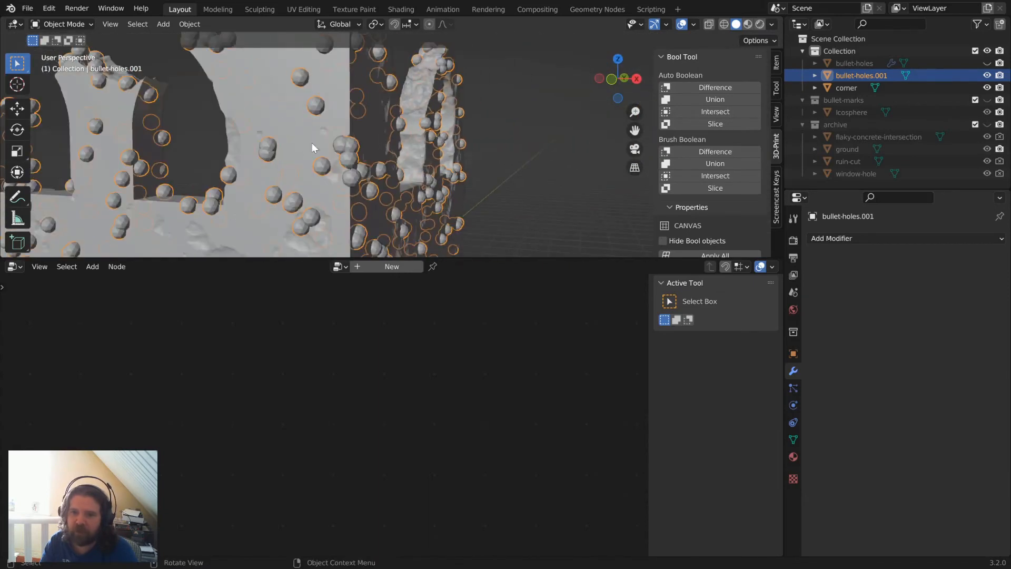
{"action": "middle_click_drag", "start_coordinate": [452, 161], "coordinate": [432, 194]}
Add a Remesh modifier to the bullet-holes copy and inspect the merged spheres up close.
{"action": "left_click", "coordinate": [834, 237]}
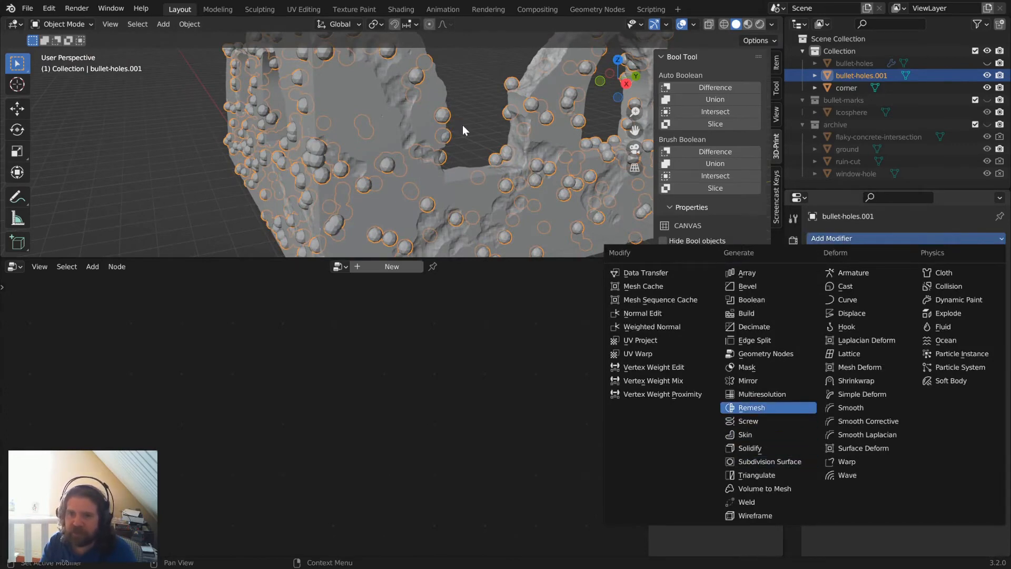
{"action": "left_click", "coordinate": [764, 411]}
{"action": "scroll", "coordinate": [263, 111], "scroll_direction": "up", "scroll_amount": 5}
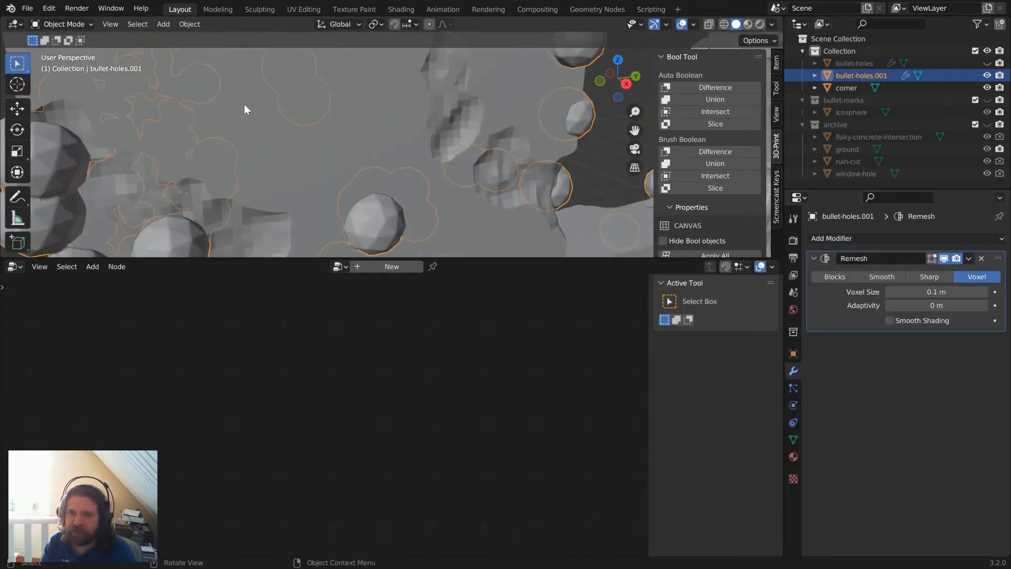
{"action": "scroll", "coordinate": [369, 145], "scroll_direction": "up", "scroll_amount": 3}
{"action": "scroll", "coordinate": [438, 139], "scroll_direction": "up", "scroll_amount": 4}
{"action": "scroll", "coordinate": [311, 154], "scroll_direction": "down", "scroll_amount": 2}
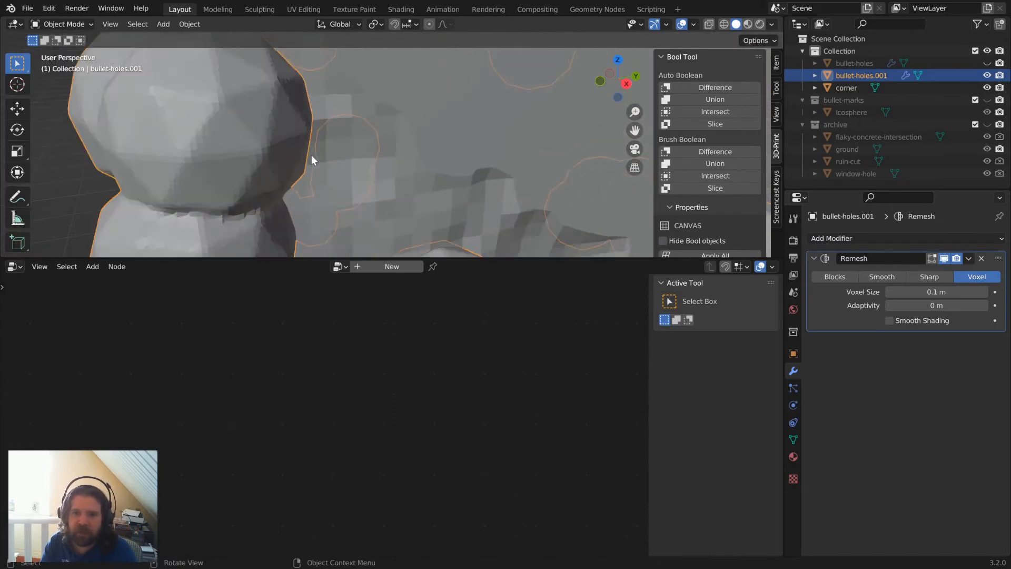
Set the Remesh voxel size to 0.5 m and check the shape of the spheres.
{"action": "left_click", "coordinate": [933, 291]}
{"action": "type", "text": "0.5"}
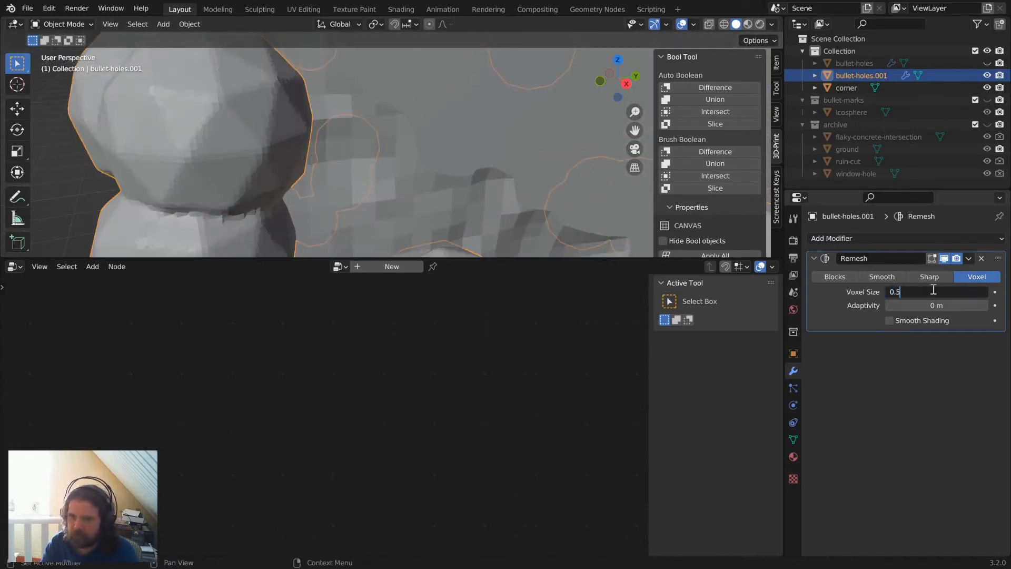
{"action": "key", "text": "Return"}
{"action": "scroll", "coordinate": [230, 210], "scroll_direction": "down", "scroll_amount": 3}
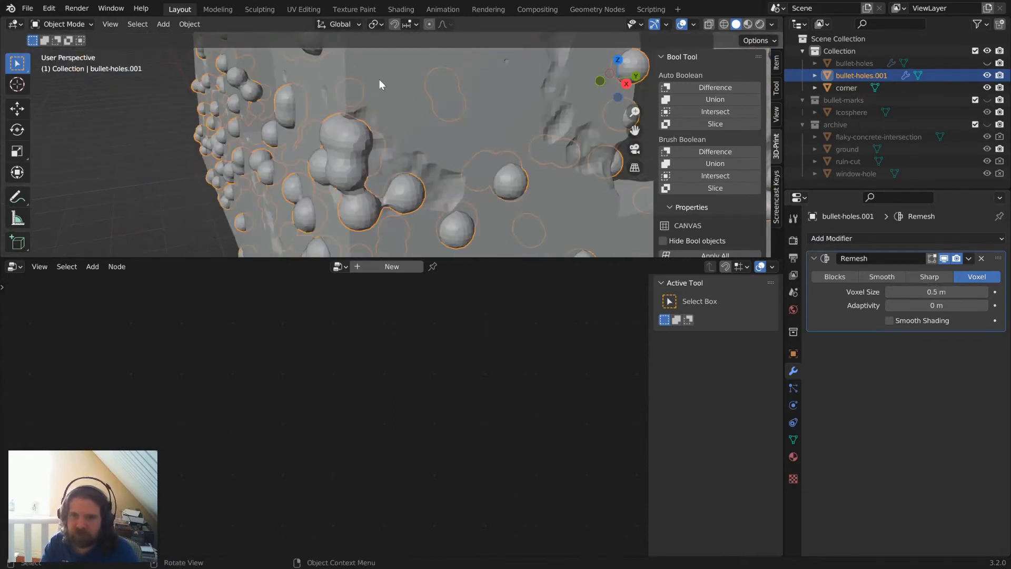
Set the Remesh voxel size to 0.4 m and apply the modifier to the bullet-holes copy.
{"action": "left_click", "coordinate": [942, 292]}
{"action": "type", "text": "0.4"}
{"action": "key", "text": "Return"}
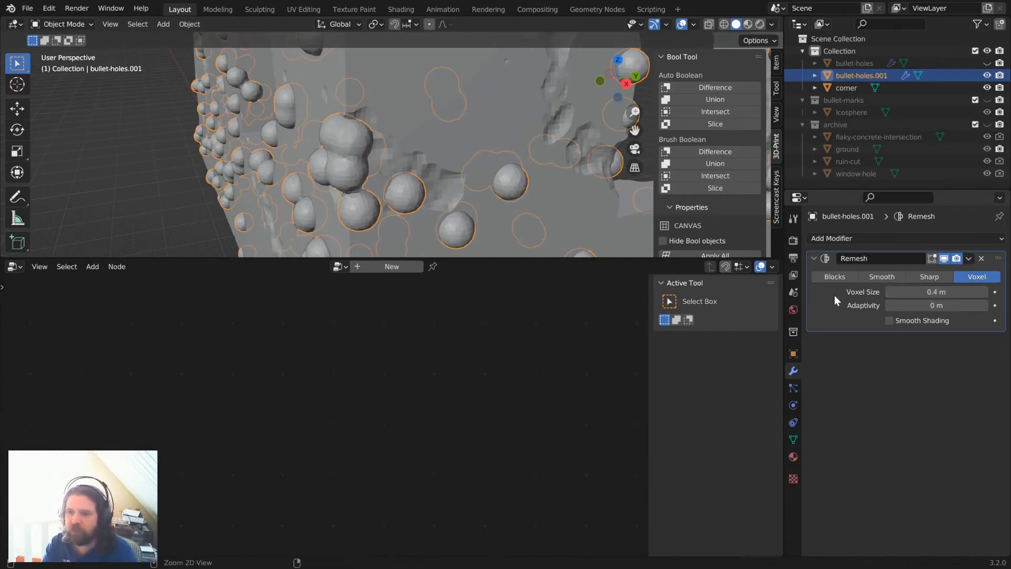
{"action": "key", "text": "ctrl+a"}
{"action": "scroll", "coordinate": [464, 89], "scroll_direction": "down", "scroll_amount": 5}
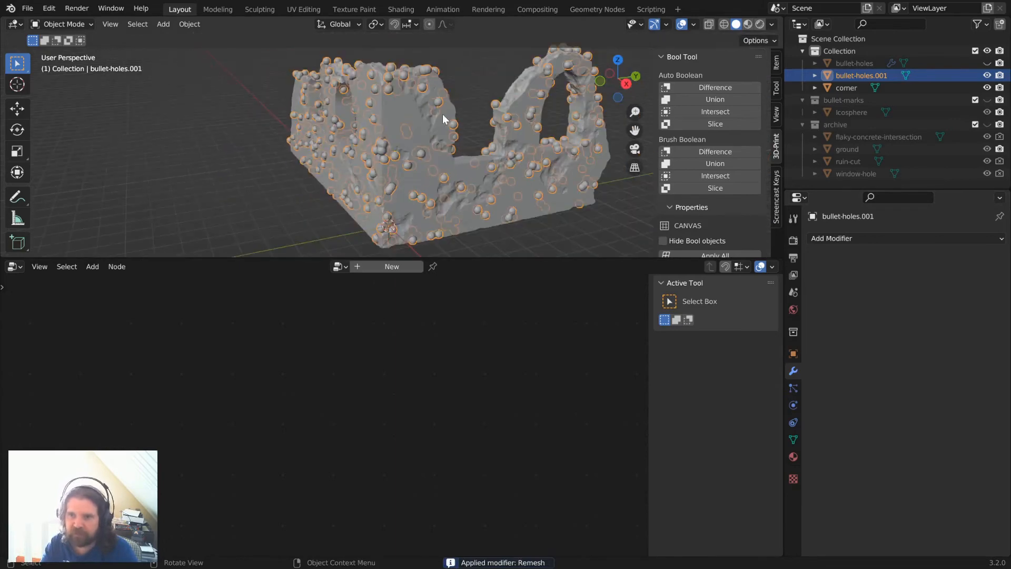
Try to subtract the bullet-hole spheres from the corner wall with an Auto Boolean Difference.
{"action": "left_click", "coordinate": [412, 108], "text": "shift"}
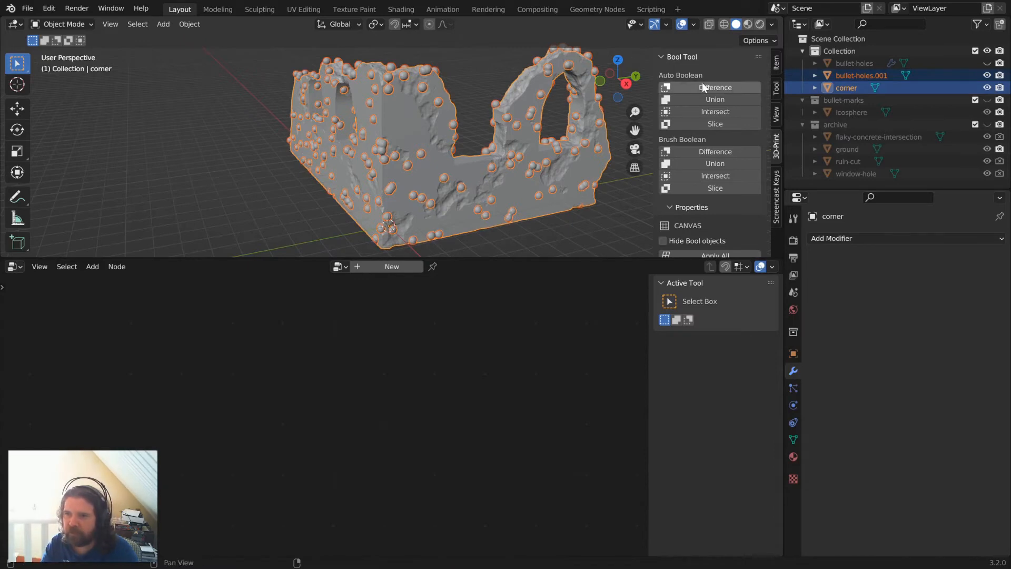
{"action": "left_click", "coordinate": [721, 86]}
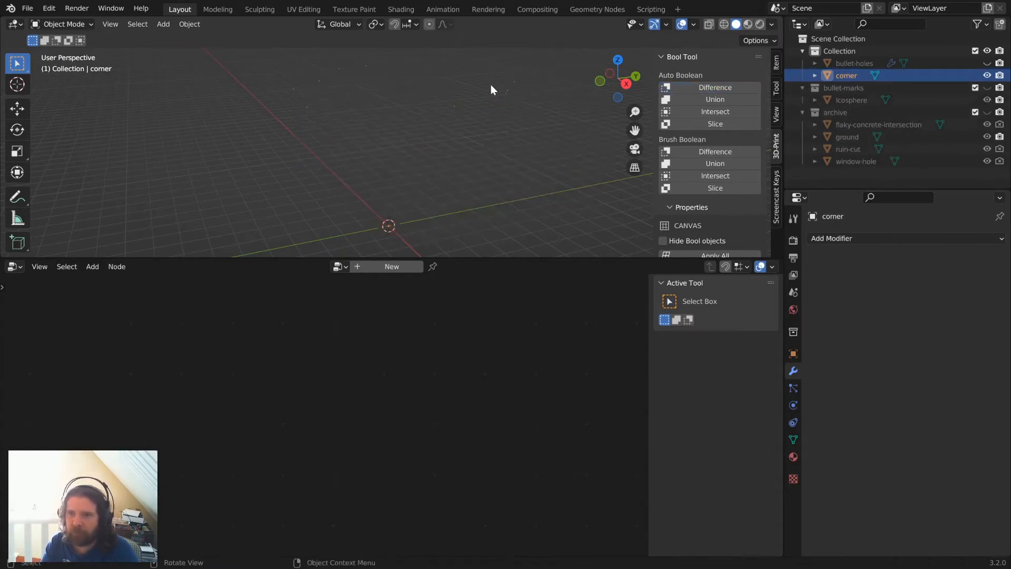
{"action": "key", "text": "ctrl+z"}
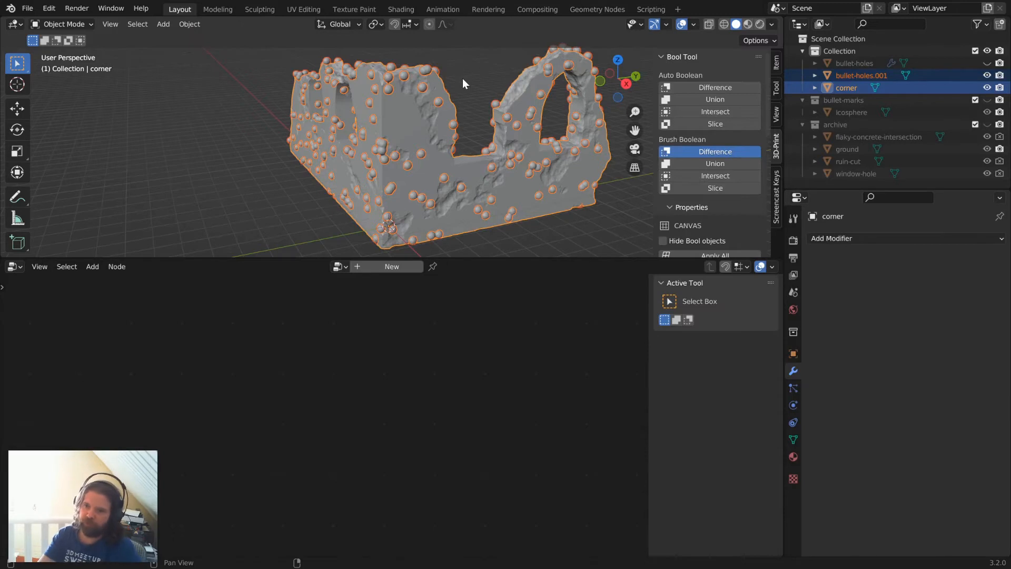
Run the Solid and Intersections 3D-print checks on the whole mesh of the bullet-holes copy.
{"action": "left_click", "coordinate": [496, 104]}
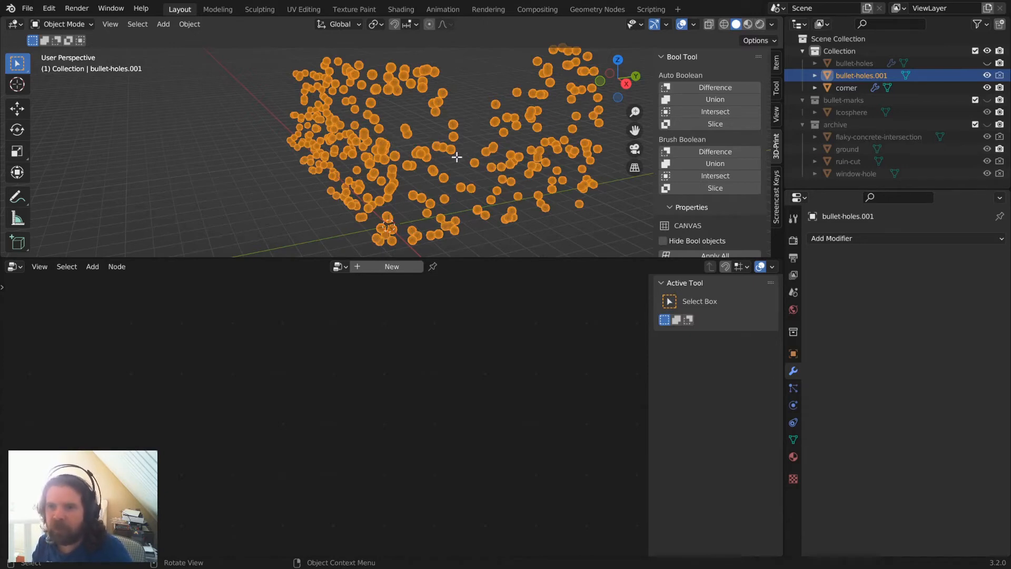
{"action": "key", "text": "Tab"}
{"action": "key", "text": "a"}
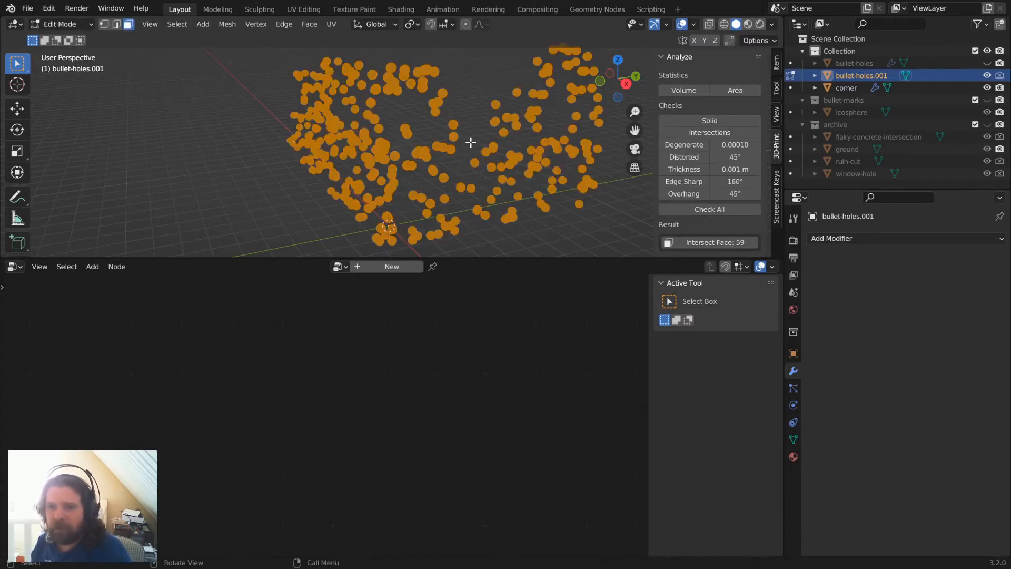
{"action": "left_click", "coordinate": [709, 120]}
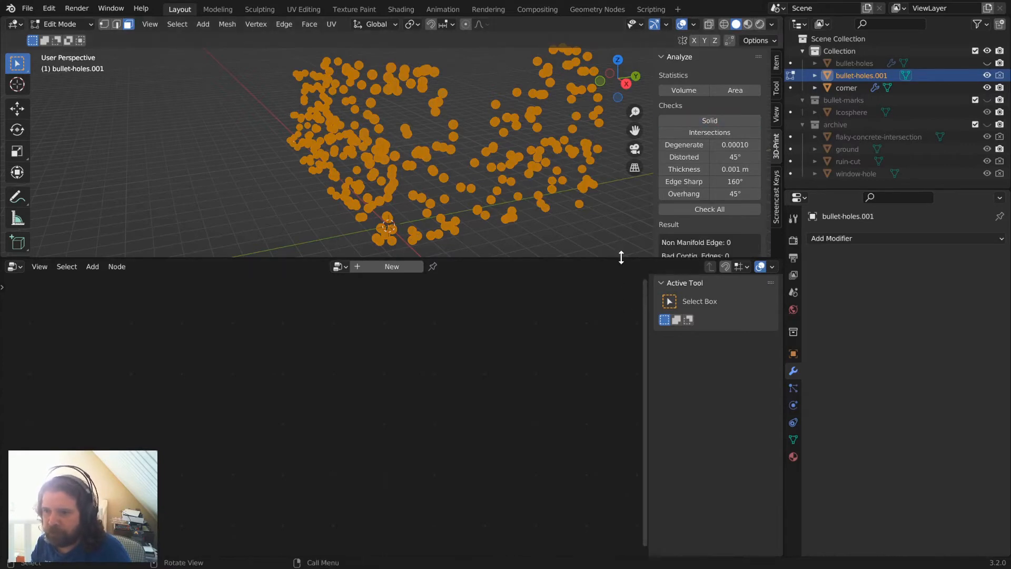
{"action": "left_click_drag", "start_coordinate": [617, 260], "coordinate": [607, 303]}
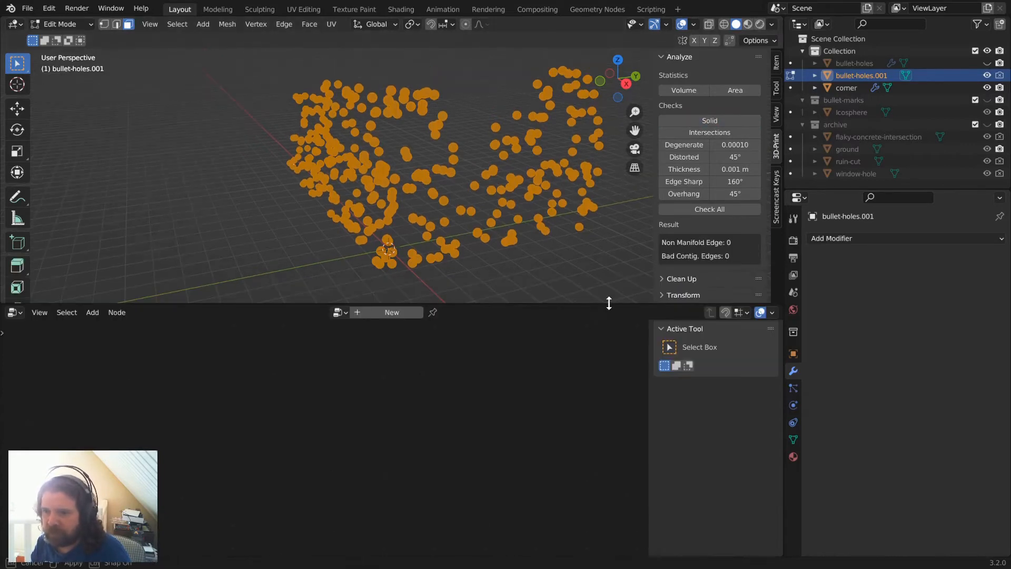
{"action": "left_click", "coordinate": [713, 133]}
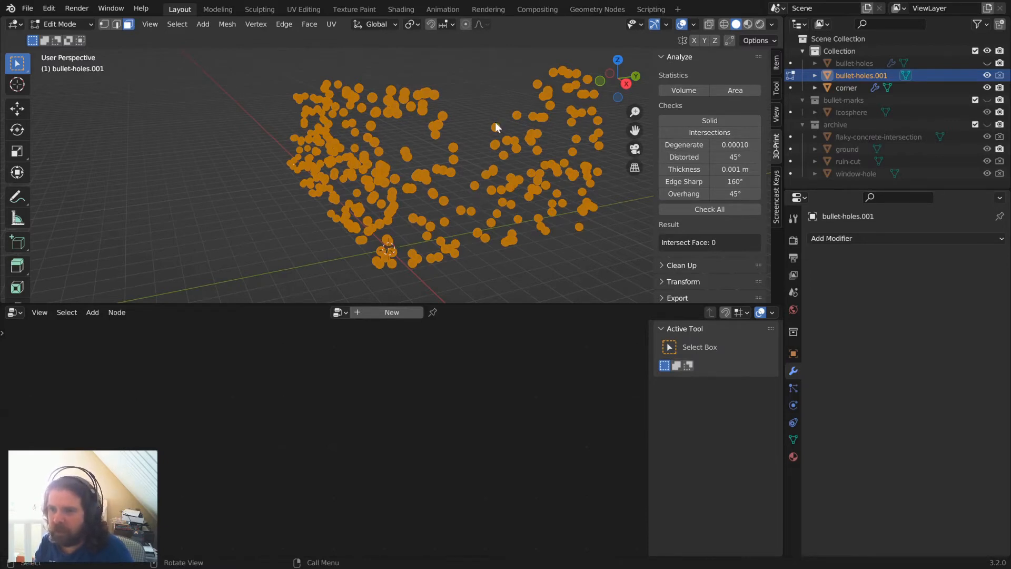
Hide the bullet-holes copy and try the Fast solver on the corner wall's Boolean modifier, reverting to Exact.
{"action": "key", "text": "Tab"}
{"action": "left_click", "coordinate": [854, 89]}
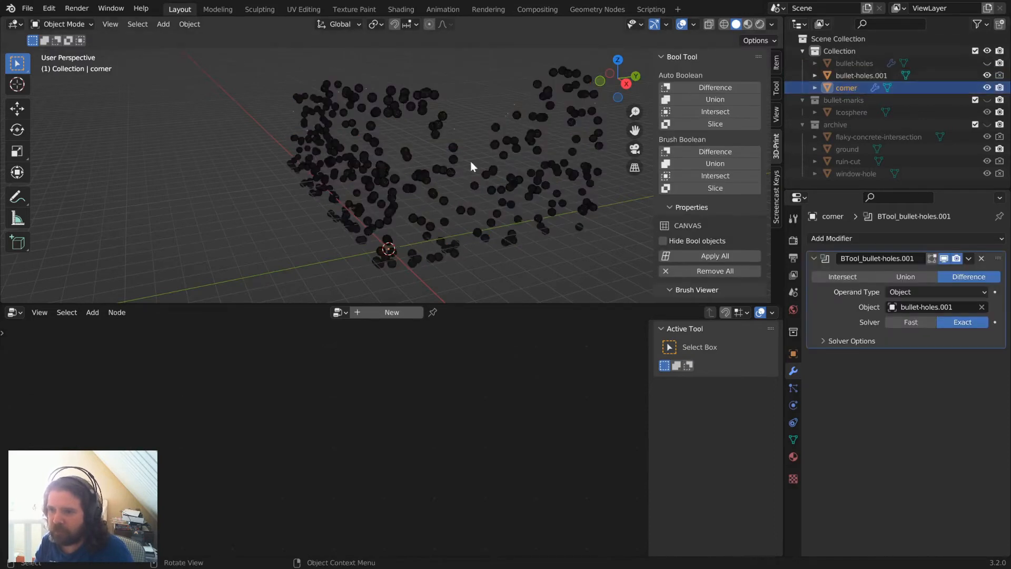
{"action": "left_click", "coordinate": [987, 75]}
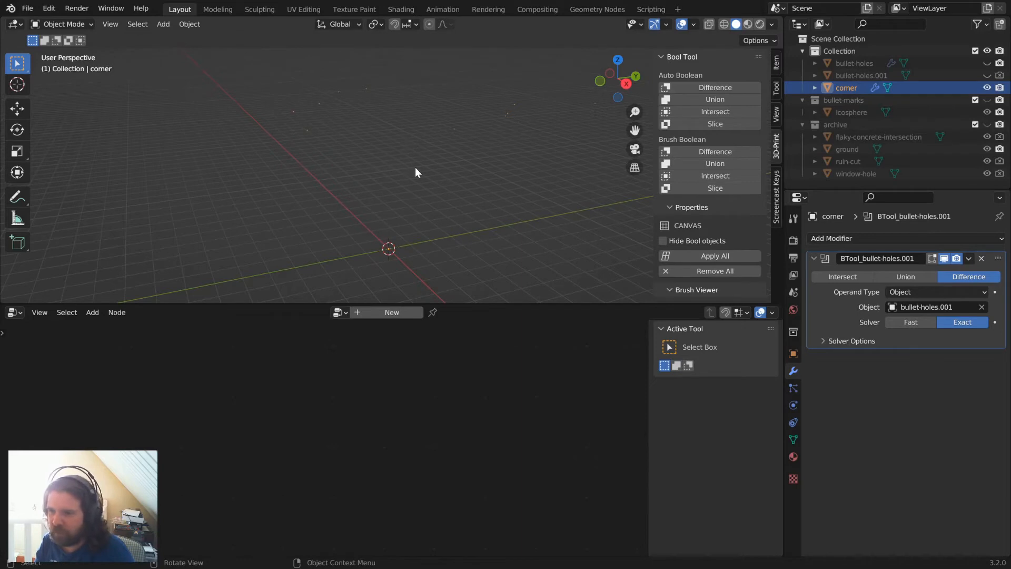
{"action": "left_click", "coordinate": [911, 323]}
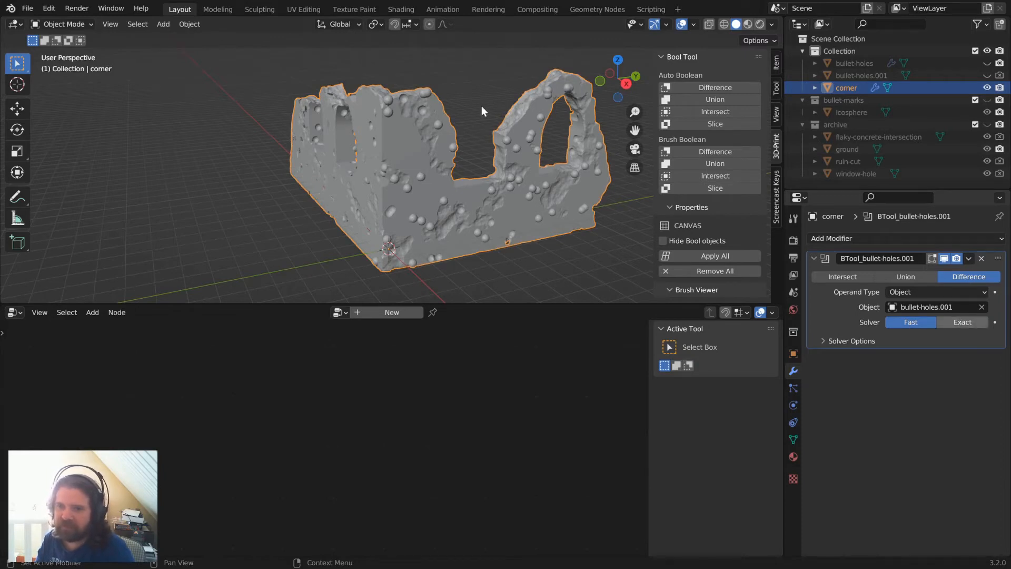
{"action": "key", "text": "ctrl+z"}
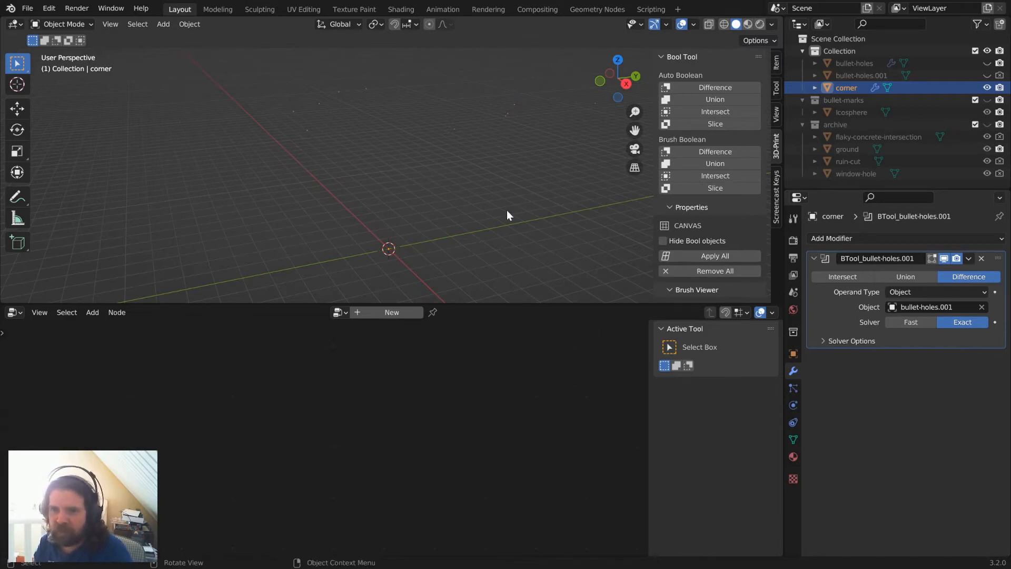
Run the Solid and Intersections 3D-print checks on the corner wall's mesh and select the intersecting faces.
{"action": "key", "text": "Tab"}
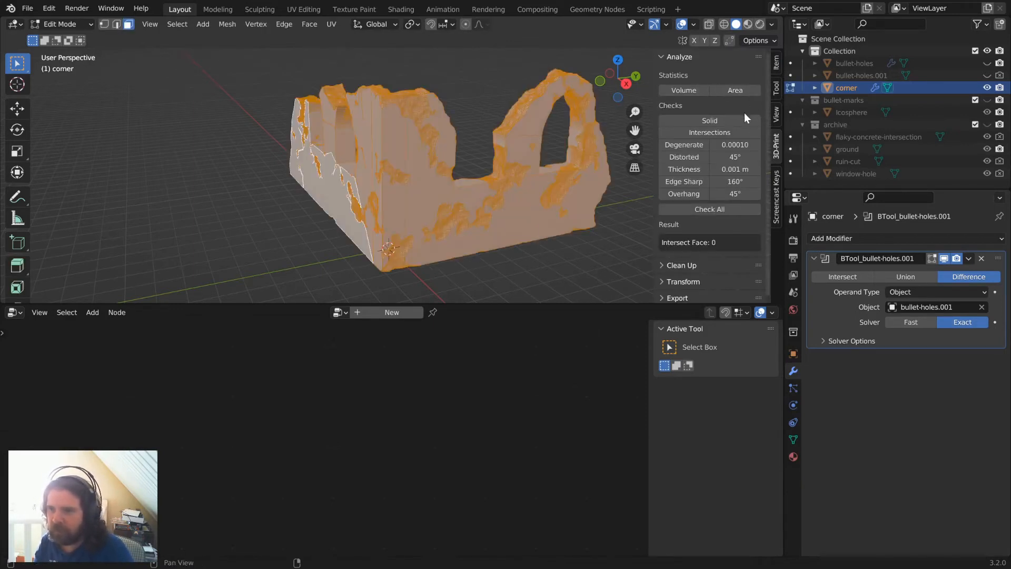
{"action": "left_click", "coordinate": [711, 122]}
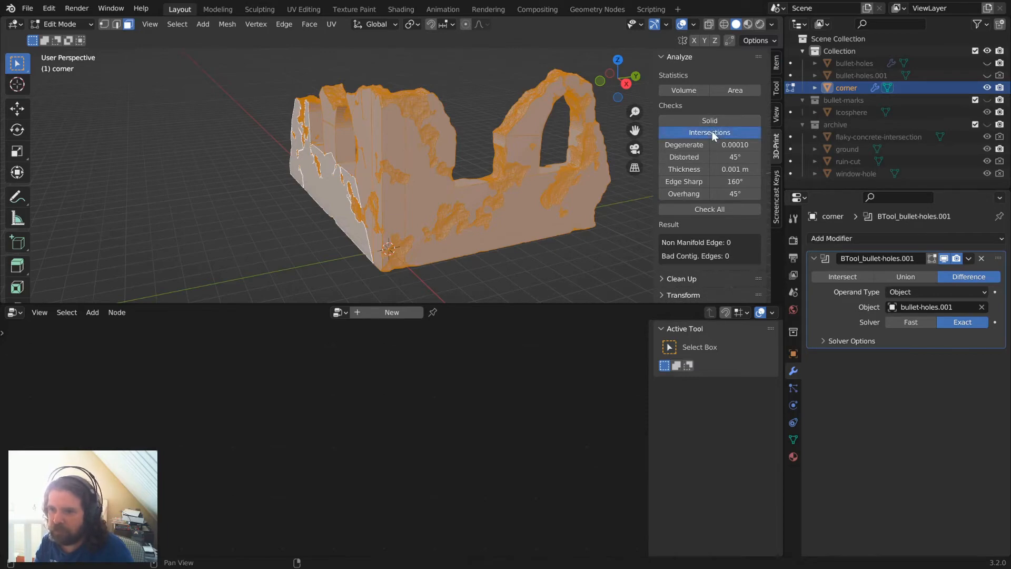
{"action": "left_click", "coordinate": [712, 133]}
{"action": "left_click", "coordinate": [709, 243]}
Triangulate the large flat face on the lower part of the wall and check the Boolean result in Object Mode.
{"action": "mouse_move", "coordinate": [484, 197]}
{"action": "middle_mouse_down"}
{"action": "mouse_move", "coordinate": [511, 169]}
{"action": "mouse_move", "coordinate": [540, 175]}
{"action": "mouse_move", "coordinate": [316, 207]}
{"action": "mouse_move", "coordinate": [438, 190]}
{"action": "mouse_move", "coordinate": [400, 179]}
{"action": "mouse_move", "coordinate": [557, 164]}
{"action": "mouse_move", "coordinate": [535, 195]}
{"action": "mouse_move", "coordinate": [399, 180]}
{"action": "middle_mouse_up"}
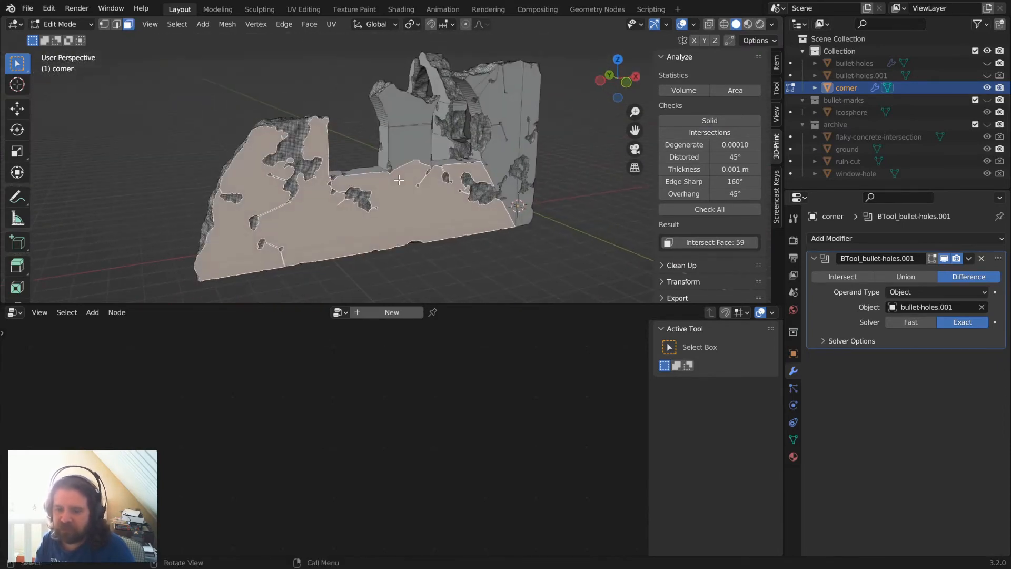
{"action": "key", "text": "ctrl+t"}
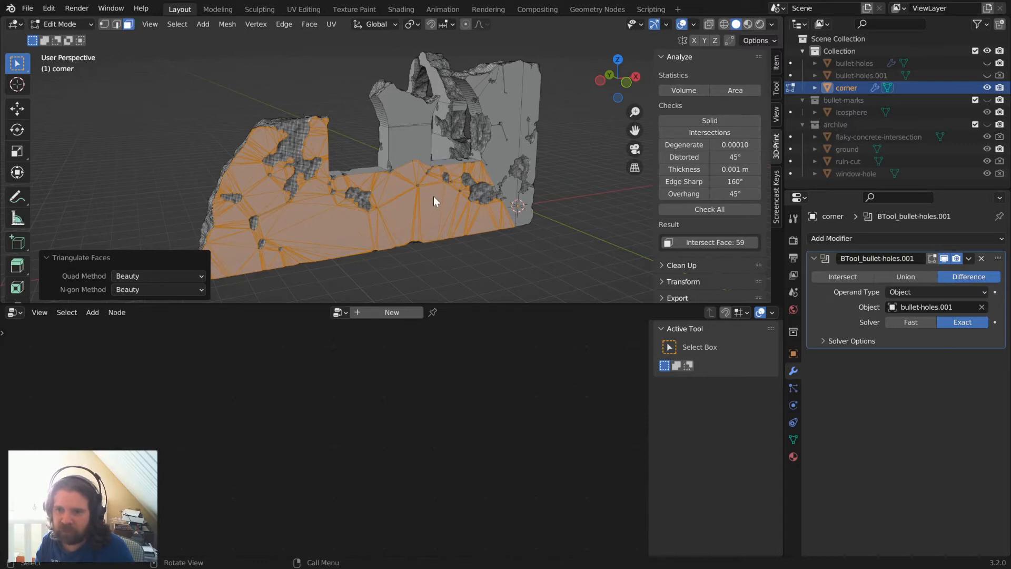
{"action": "key", "text": "Tab"}
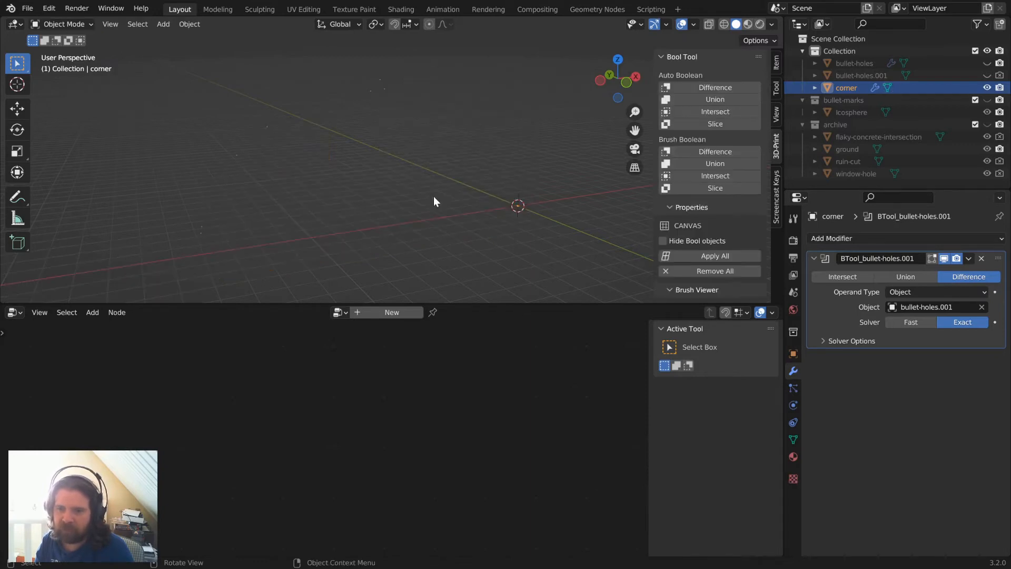
{"action": "key", "text": "Tab"}
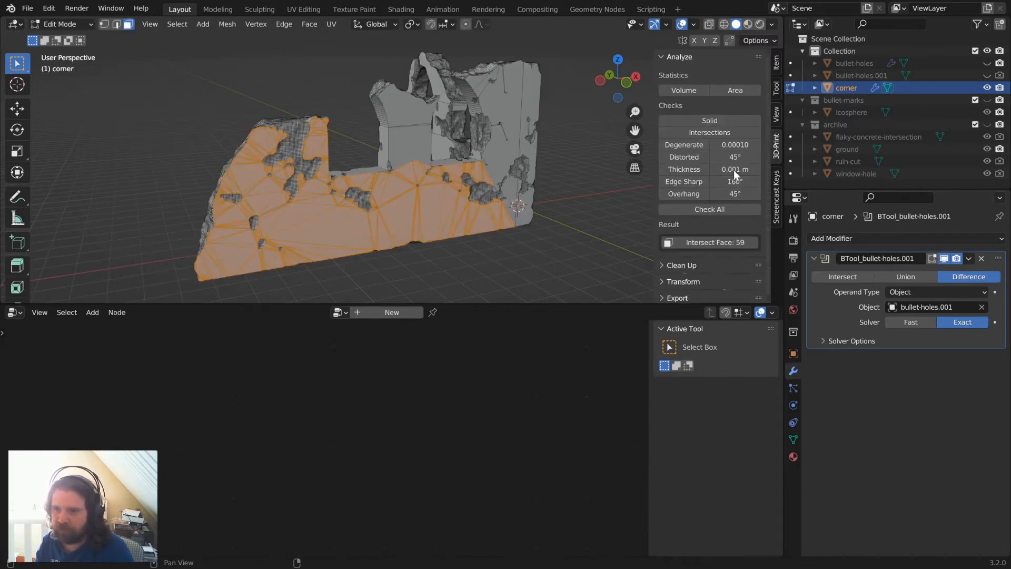
Repeat the Intersections check, select the reported faces and triangulate the flat face above the ledge beside the broken window arch.
{"action": "left_click", "coordinate": [727, 130]}
{"action": "left_click", "coordinate": [687, 239]}
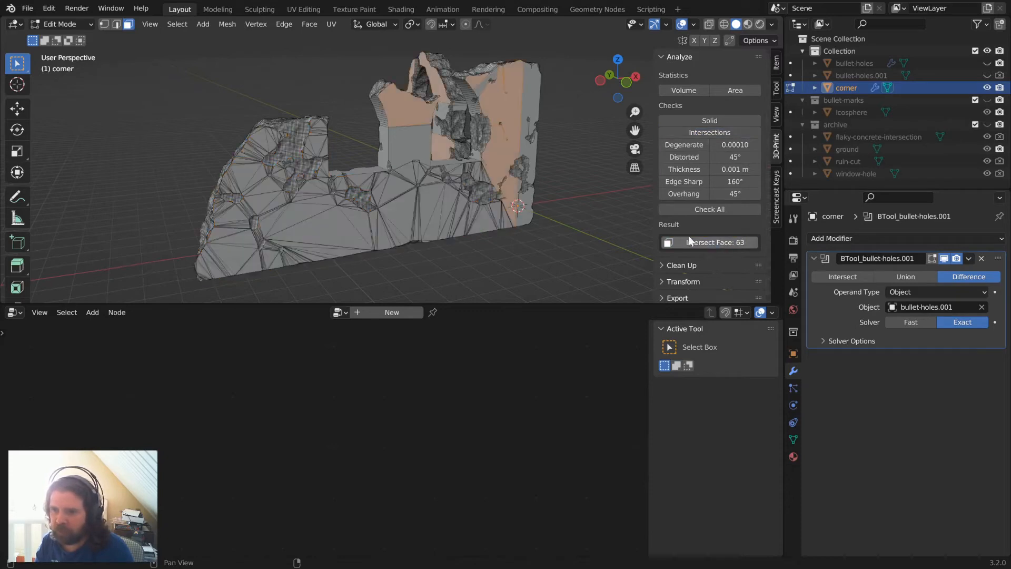
{"action": "left_click", "coordinate": [413, 114]}
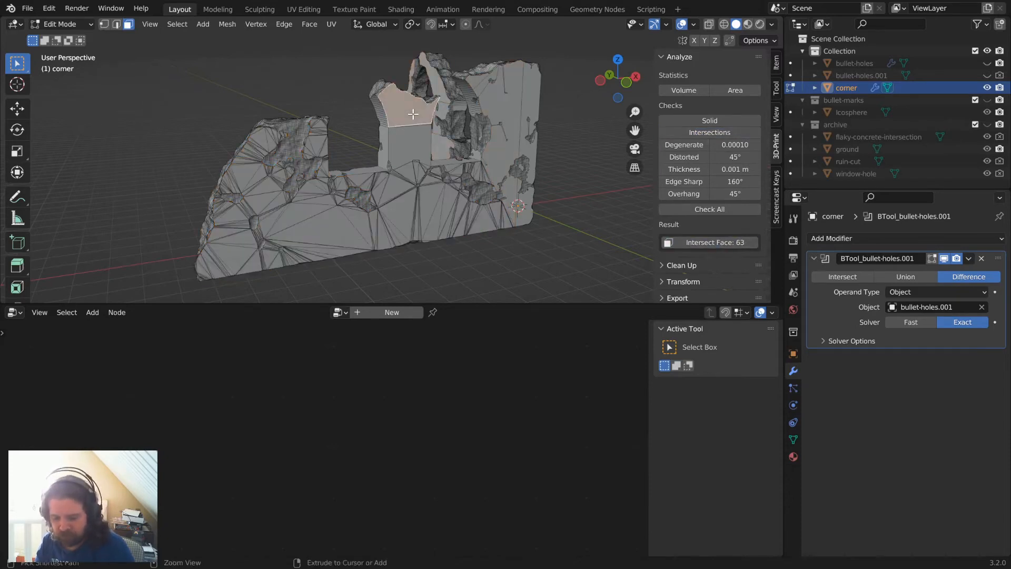
{"action": "key", "text": "ctrl+t"}
Select all remaining reported intersecting faces of the corner wall and triangulate them.
{"action": "left_click", "coordinate": [495, 102]}
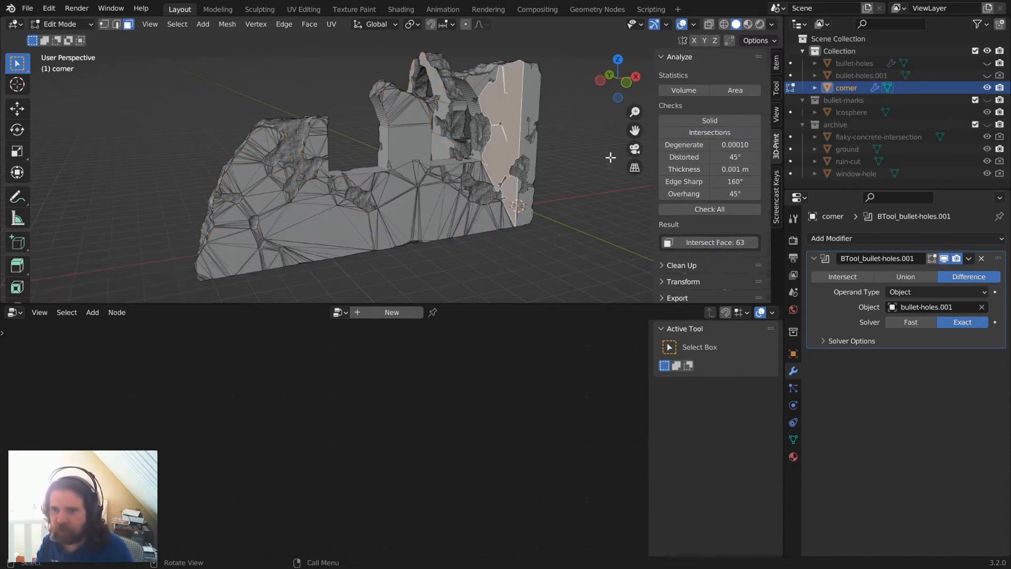
{"action": "left_click", "coordinate": [726, 240]}
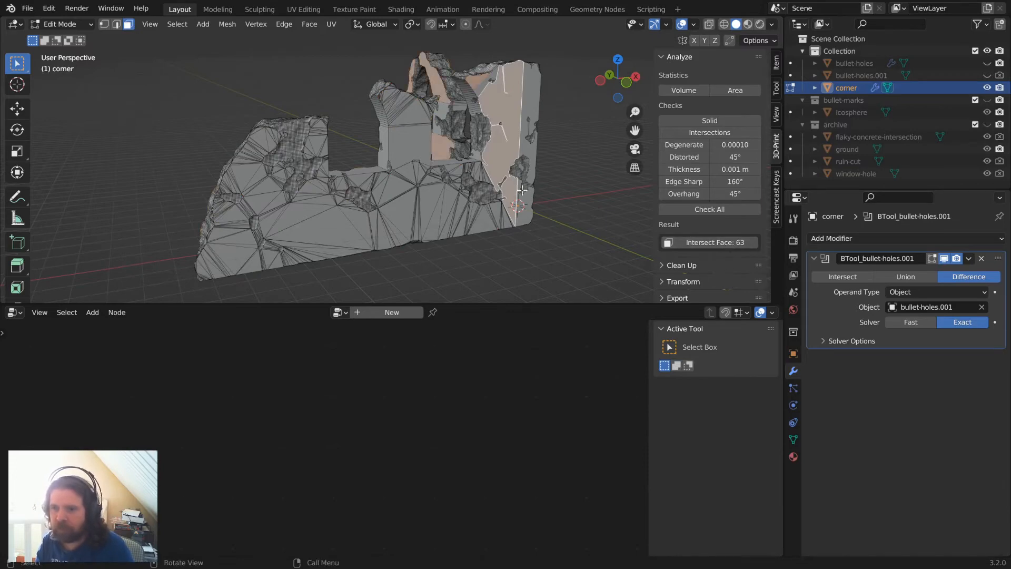
{"action": "middle_click_drag", "start_coordinate": [599, 204], "coordinate": [630, 209]}
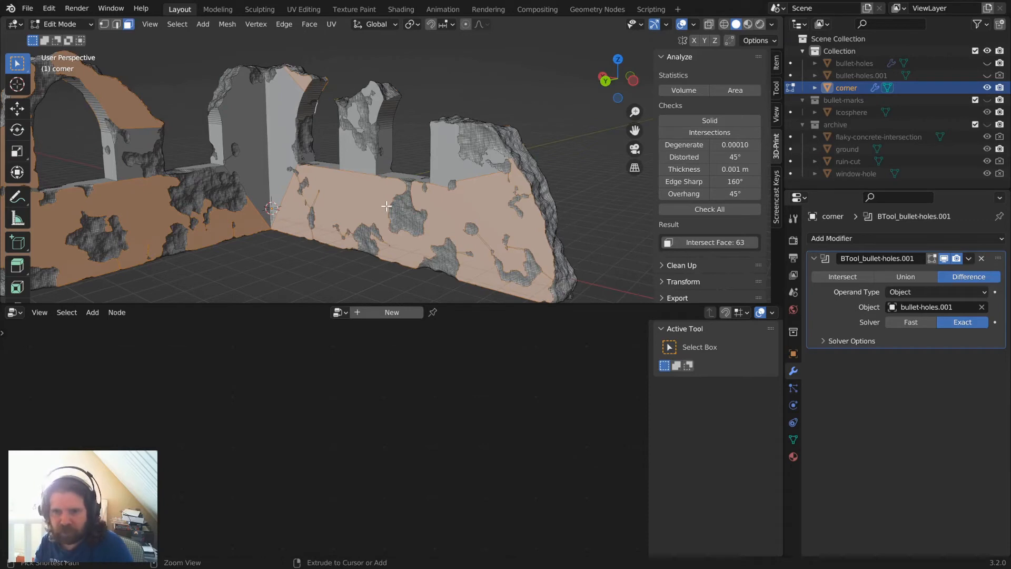
{"action": "key", "text": "ctrl+t"}
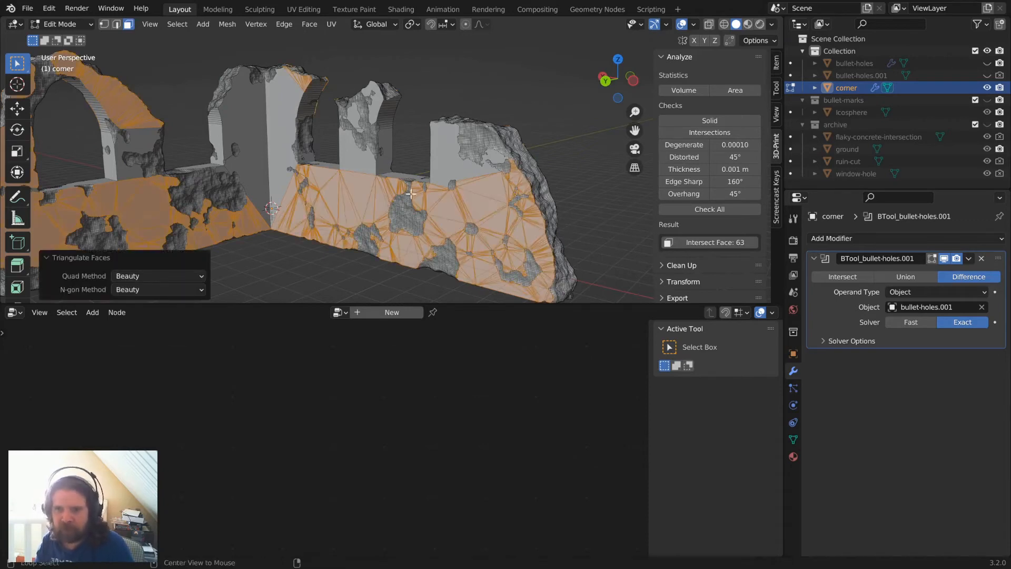
Deselect everything, rerun the Intersections check and examine the reported faces along the wall's broken upper edge up close.
{"action": "key", "text": "alt+a"}
{"action": "left_click", "coordinate": [724, 131]}
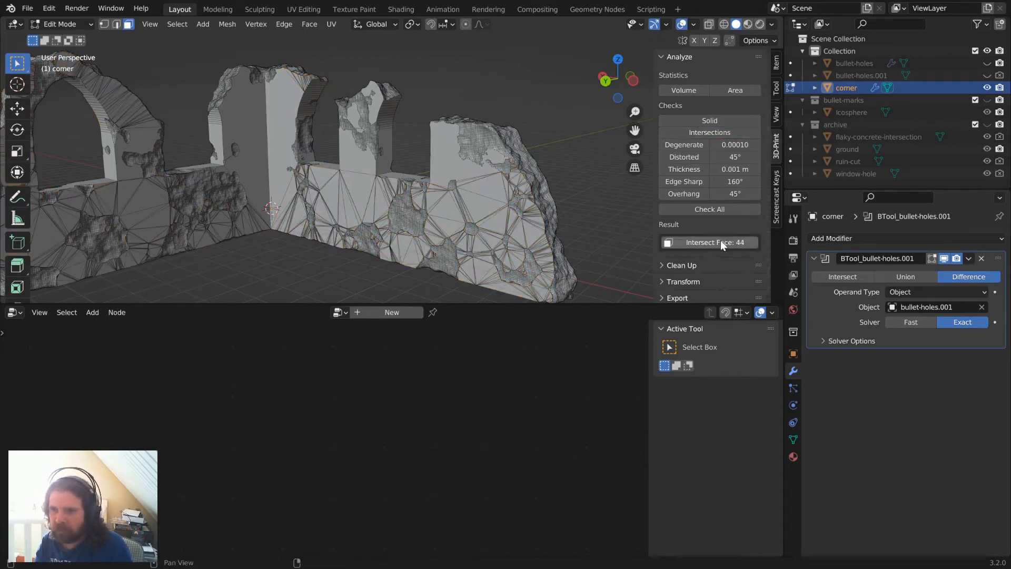
{"action": "middle_click_drag", "start_coordinate": [411, 152], "coordinate": [115, 179]}
{"action": "scroll", "coordinate": [497, 124], "scroll_direction": "up", "scroll_amount": 5}
{"action": "middle_click_drag", "start_coordinate": [497, 115], "coordinate": [309, 234], "text": "shift"}
{"action": "scroll", "coordinate": [282, 250], "scroll_direction": "up", "scroll_amount": 4}
{"action": "scroll", "coordinate": [263, 243], "scroll_direction": "down", "scroll_amount": 3}
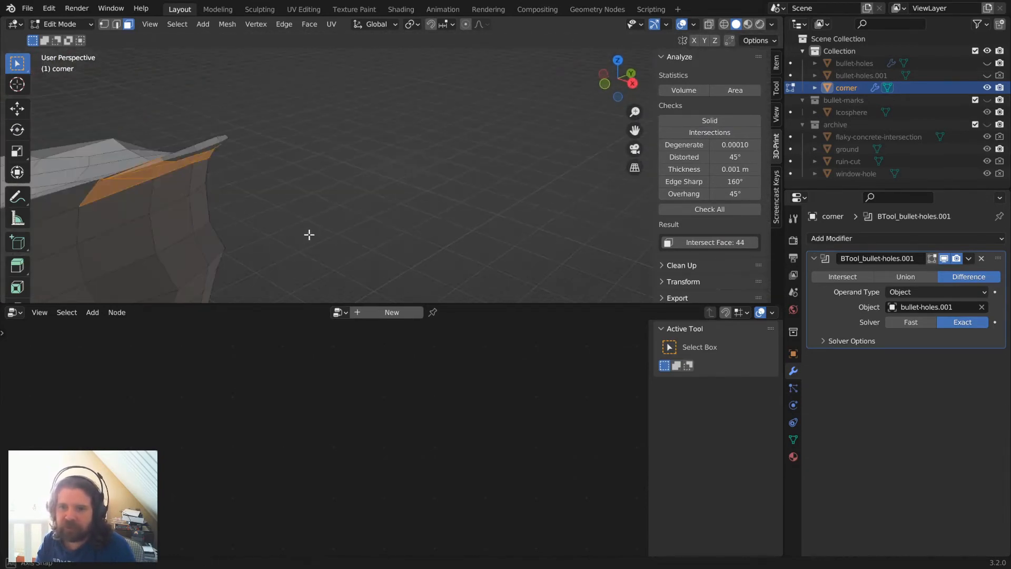
Move a vertex of the folded faces at the broken tip about -0.03 m in X, -0.015 m in Y and 0.06 m in Z.
{"action": "left_click", "coordinate": [140, 174]}
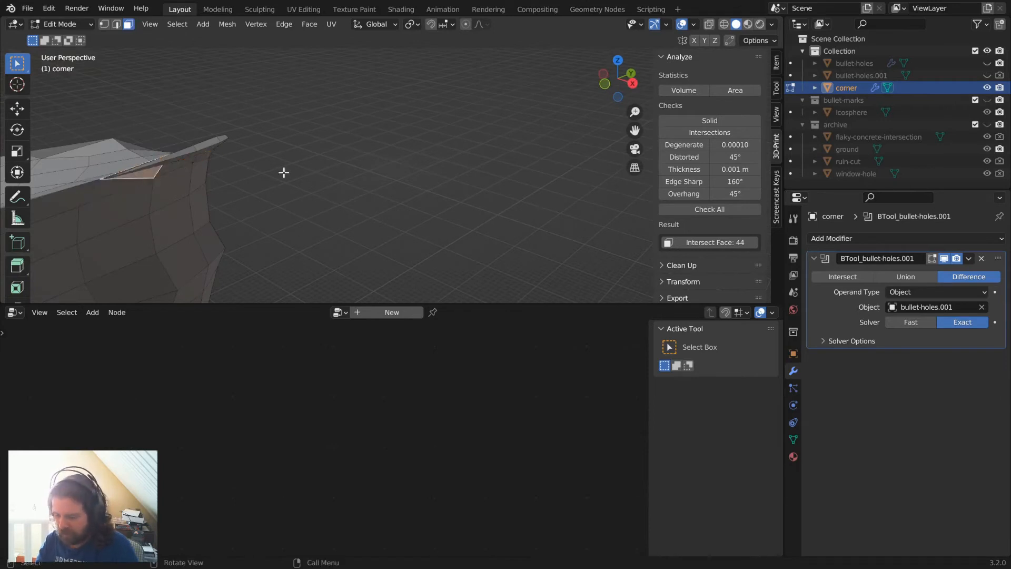
{"action": "key", "text": "KP_Decimal"}
{"action": "middle_click_drag", "start_coordinate": [307, 160], "coordinate": [309, 99]}
{"action": "key", "text": "1"}
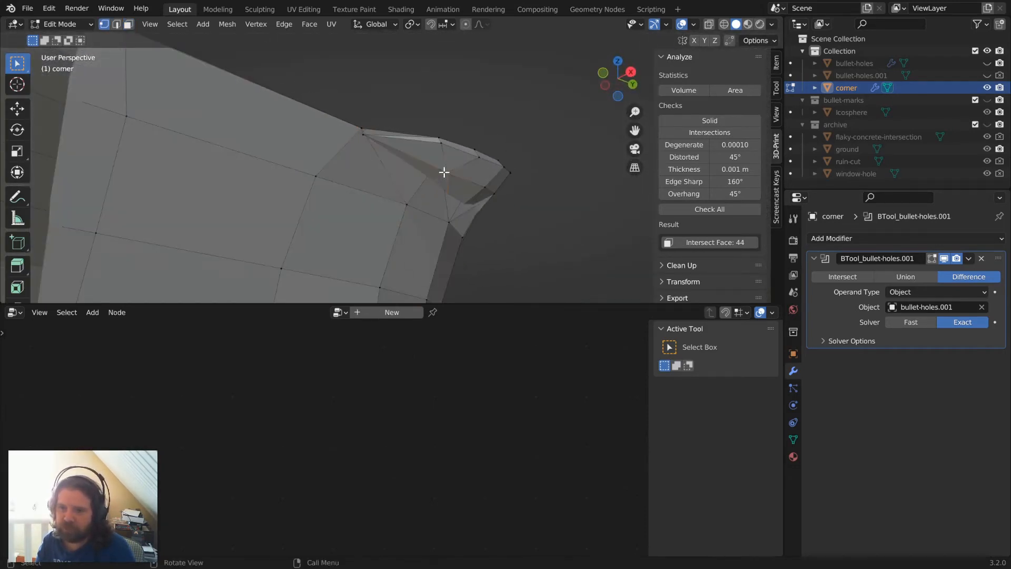
{"action": "left_click", "coordinate": [446, 172]}
{"action": "middle_click_drag", "start_coordinate": [524, 169], "coordinate": [307, 246]}
{"action": "key", "text": "g"}
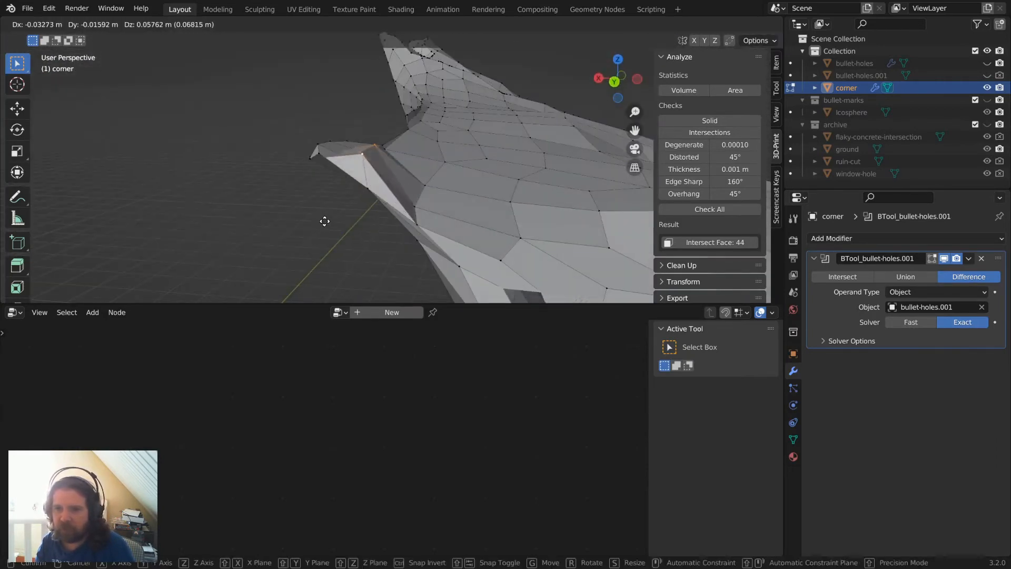
{"action": "left_click", "coordinate": [323, 220]}
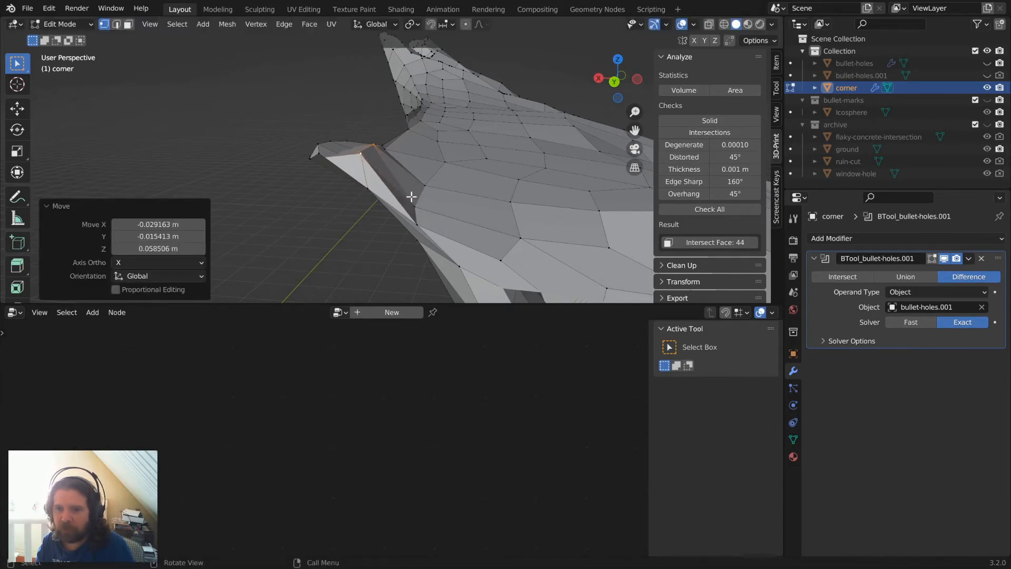
Move the neighbouring vertex below the folded tip slightly upward to separate the overlapping faces.
{"action": "left_click", "coordinate": [414, 220]}
{"action": "key", "text": "g"}
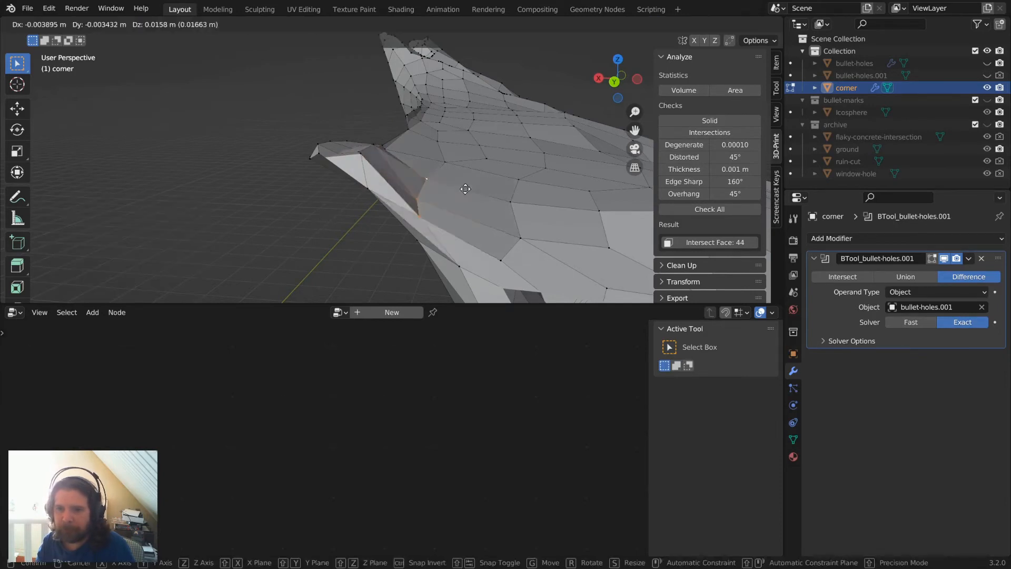
Finish moving the rim vertices, and lower the vertex path along the adjoining thin ledge about 0.06 m.
{"action": "left_click", "coordinate": [476, 171]}
{"action": "middle_click_drag", "start_coordinate": [308, 162], "coordinate": [469, 210]}
{"action": "left_click", "coordinate": [410, 163]}
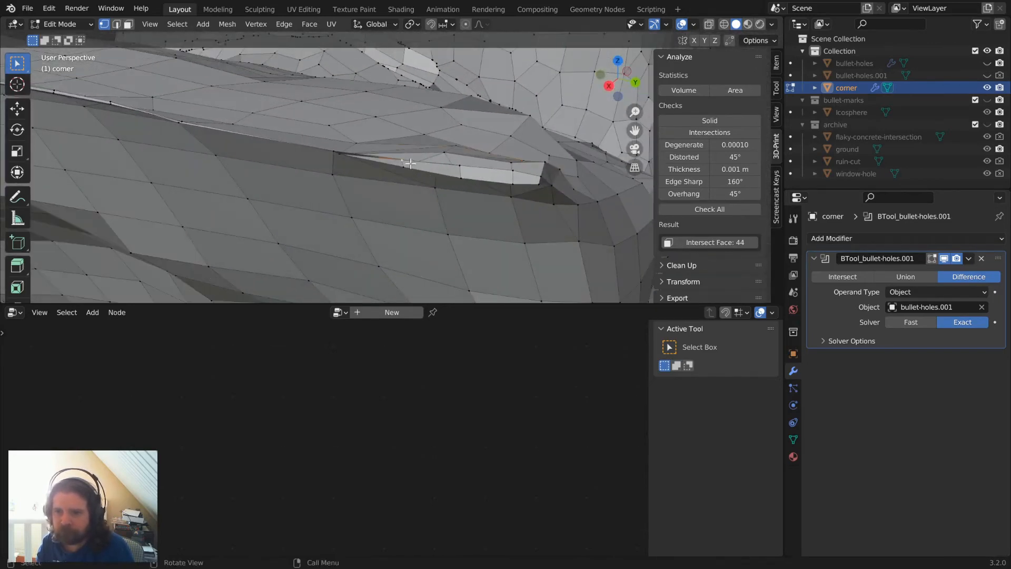
{"action": "left_click", "coordinate": [540, 176], "text": "ctrl"}
{"action": "middle_click_drag", "start_coordinate": [548, 230], "coordinate": [542, 208]}
{"action": "key", "text": "g"}
{"action": "left_click", "coordinate": [538, 227]}
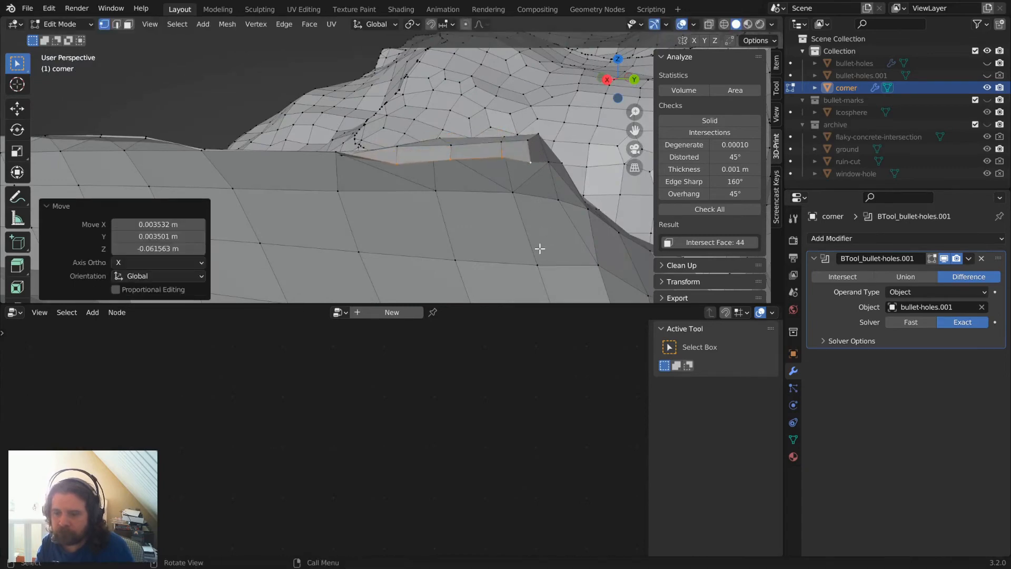
Shift the vertices on the inner edge of the thin pointed tip vertically along the global Z axis.
{"action": "middle_click_drag", "start_coordinate": [539, 251], "coordinate": [466, 195]}
{"action": "left_click", "coordinate": [397, 112]}
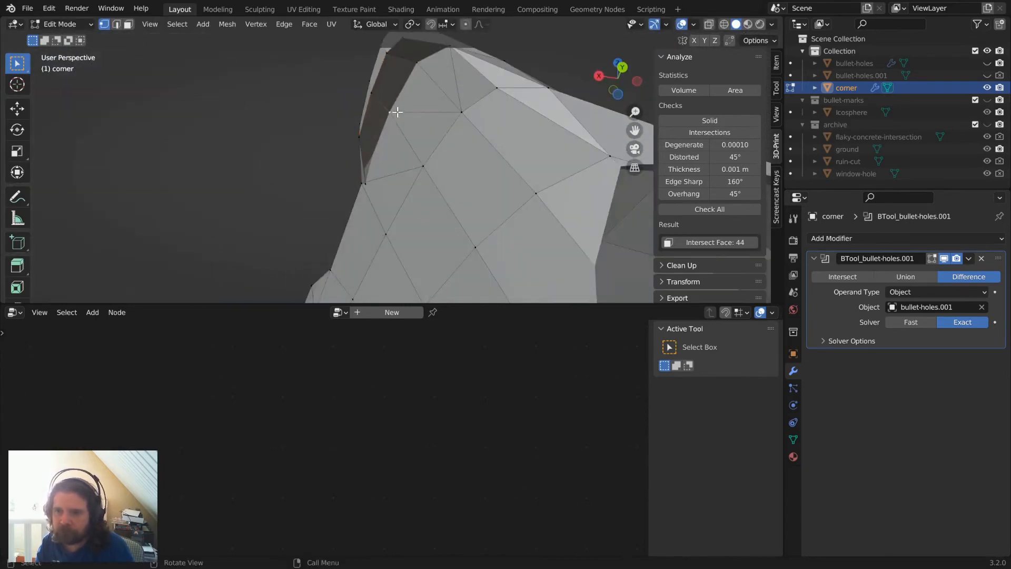
{"action": "key", "text": "g"}
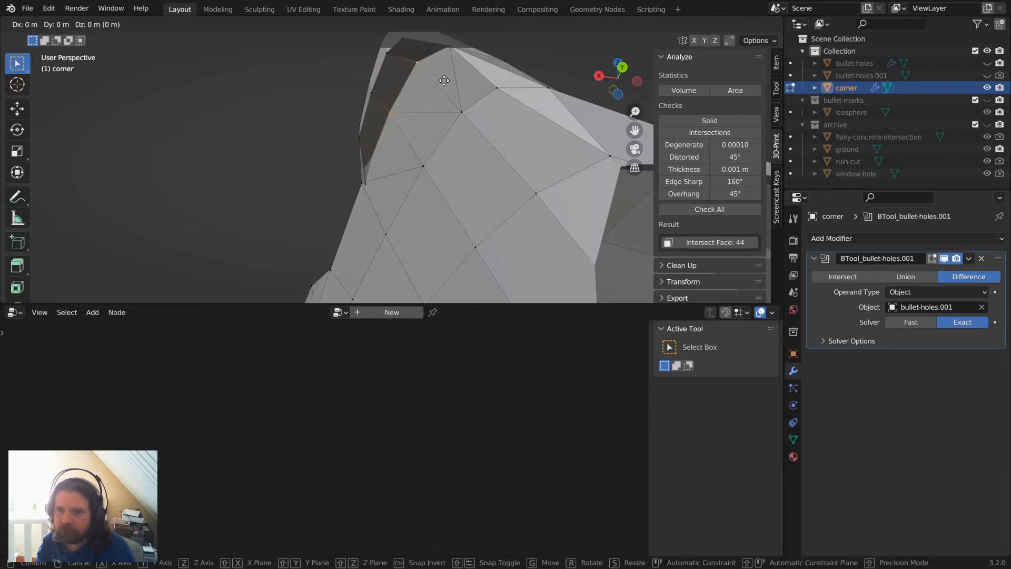
{"action": "key", "text": "z"}
{"action": "left_click", "coordinate": [440, 95]}
Raise the vertex where the thin ledge tapers into the rim about 0.03 m along the global Z axis.
{"action": "middle_click_drag", "start_coordinate": [441, 94], "coordinate": [344, 153]}
{"action": "left_click", "coordinate": [344, 153]}
{"action": "key", "text": "g"}
{"action": "key", "text": "z"}
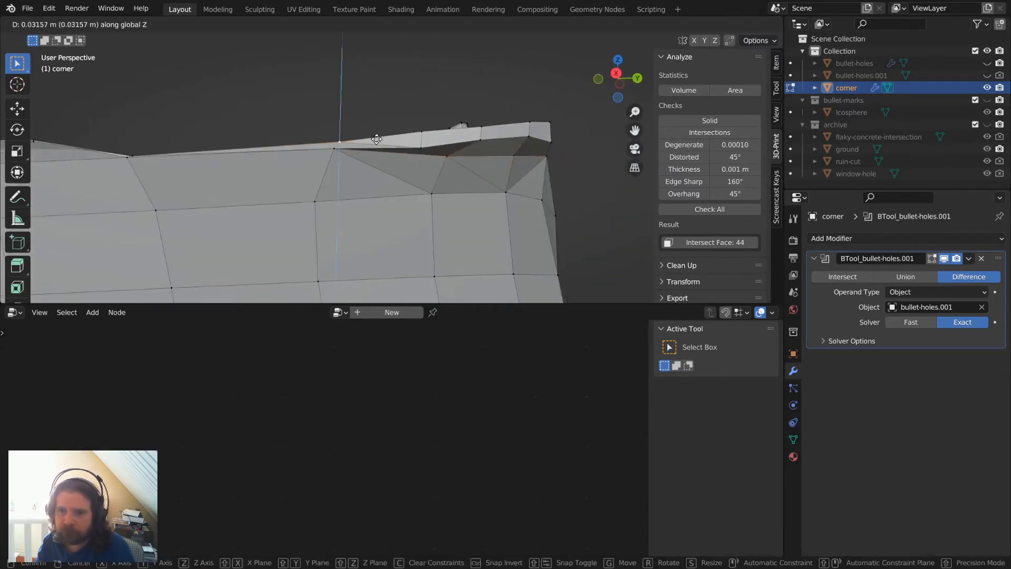
{"action": "left_click", "coordinate": [377, 136]}
Run the 3D-Print intersections check on the corner mesh and select the intersecting faces it reports.
{"action": "middle_click_drag", "start_coordinate": [377, 137], "coordinate": [345, 253]}
{"action": "left_click", "coordinate": [395, 214]}
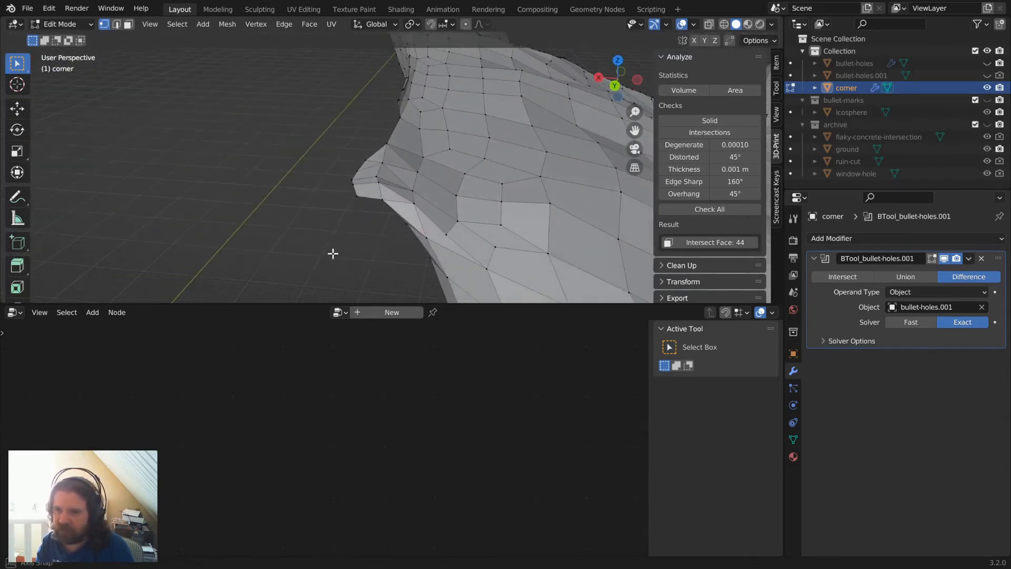
{"action": "left_click", "coordinate": [711, 131]}
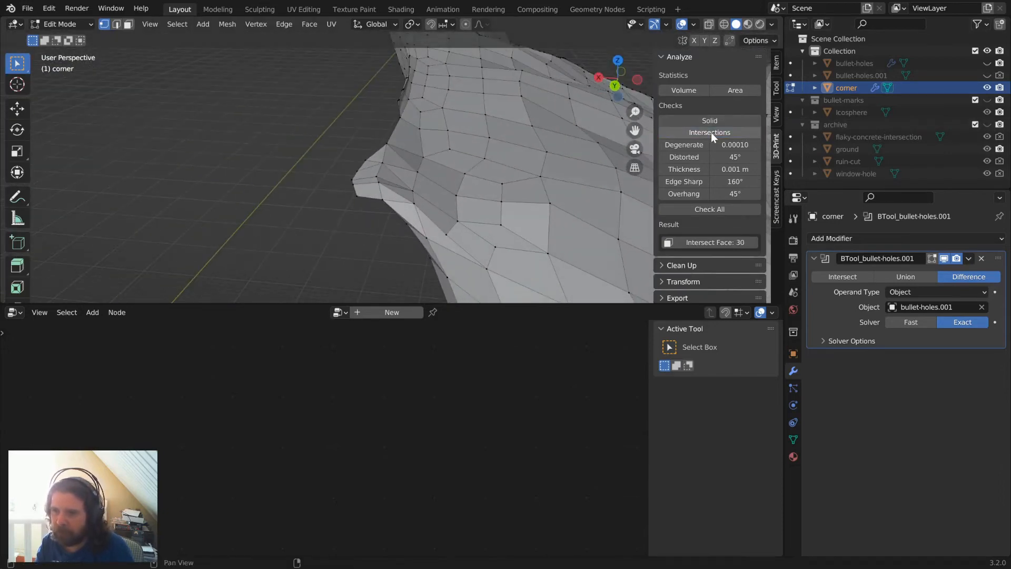
{"action": "left_click", "coordinate": [711, 241]}
Apply Smooth Vertices once with 0.5 smoothing on all axes to the selected intersecting faces along the rim.
{"action": "middle_click_drag", "start_coordinate": [377, 108], "coordinate": [509, 108]}
{"action": "middle_click_drag", "start_coordinate": [187, 215], "coordinate": [483, 127], "text": "shift"}
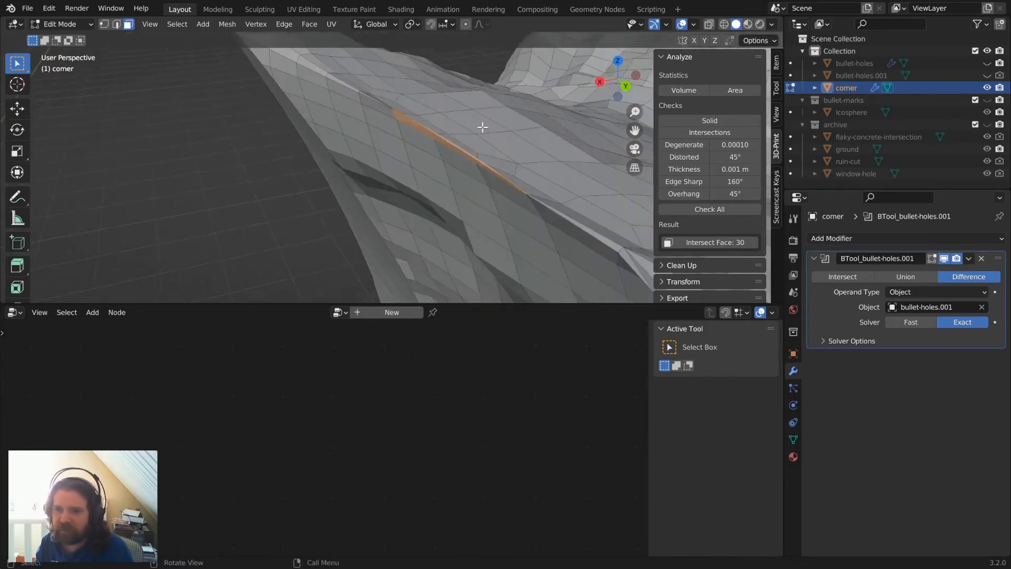
{"action": "key", "text": "q"}
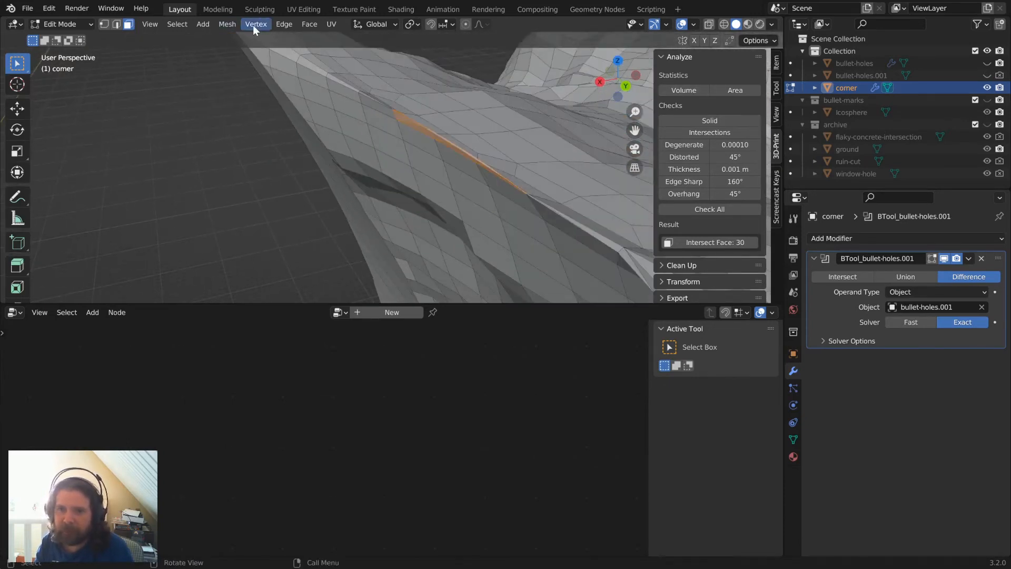
{"action": "left_click", "coordinate": [253, 24]}
{"action": "left_click", "coordinate": [289, 178]}
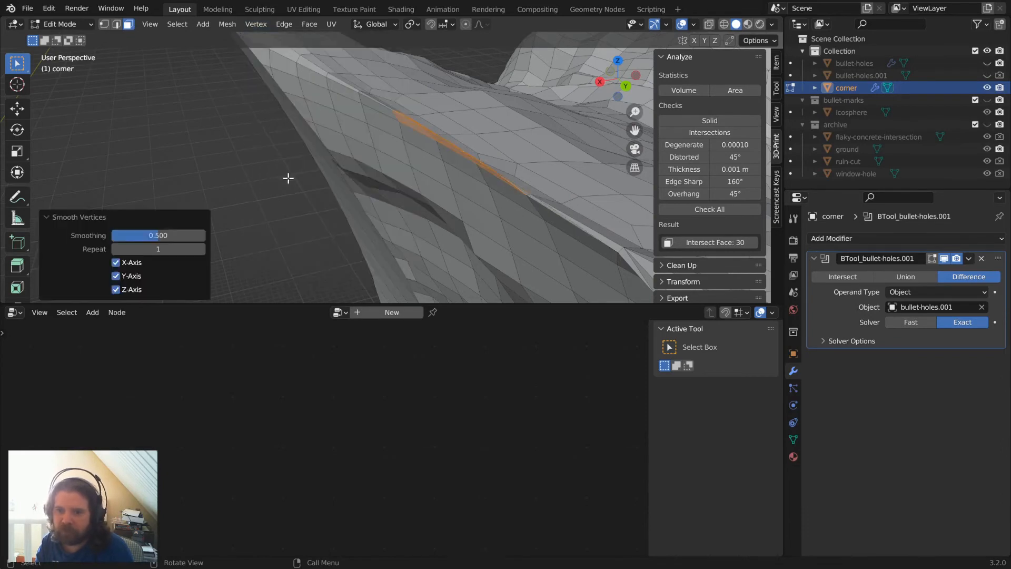
Return the corner to object mode and examine the bullet-hole cuts around the window openings and broken wall tops.
{"action": "middle_click_drag", "start_coordinate": [289, 178], "coordinate": [448, 140]}
{"action": "scroll", "coordinate": [512, 120], "scroll_direction": "down", "scroll_amount": 13}
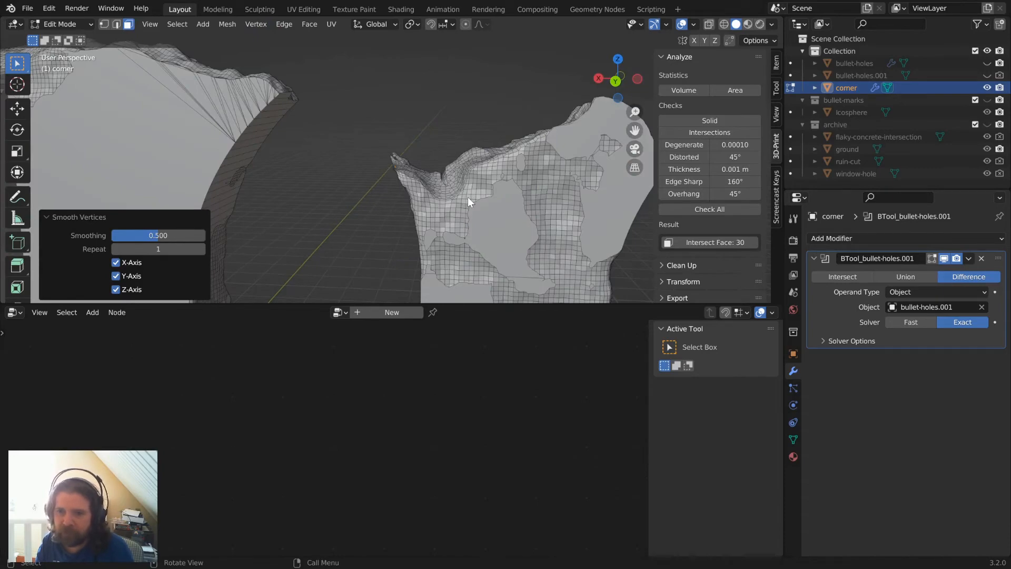
{"action": "key", "text": "Tab"}
{"action": "middle_click_drag", "start_coordinate": [396, 166], "coordinate": [425, 222]}
{"action": "scroll", "coordinate": [425, 222], "scroll_direction": "up", "scroll_amount": 8}
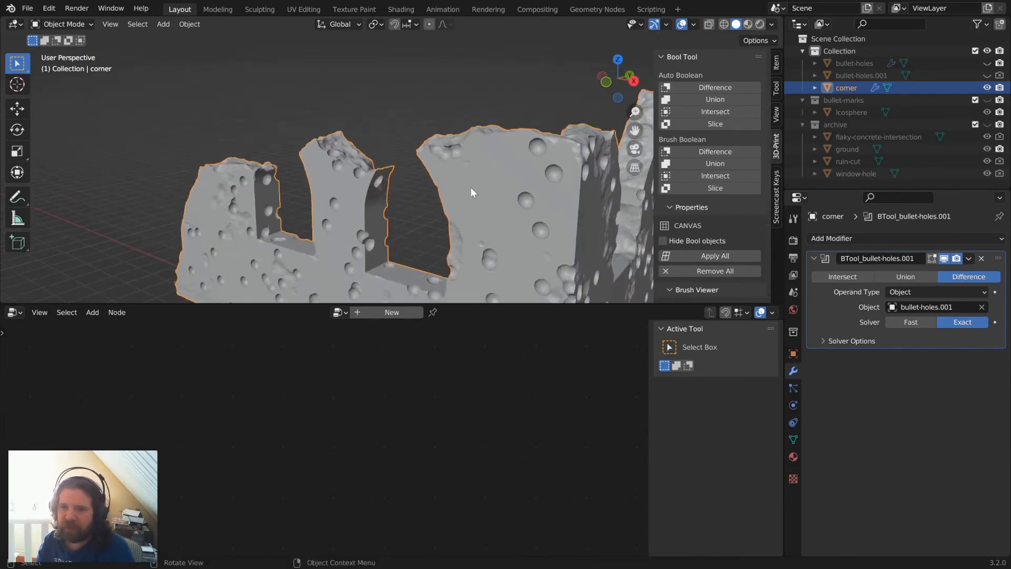
{"action": "middle_click_drag", "start_coordinate": [356, 216], "coordinate": [460, 225]}
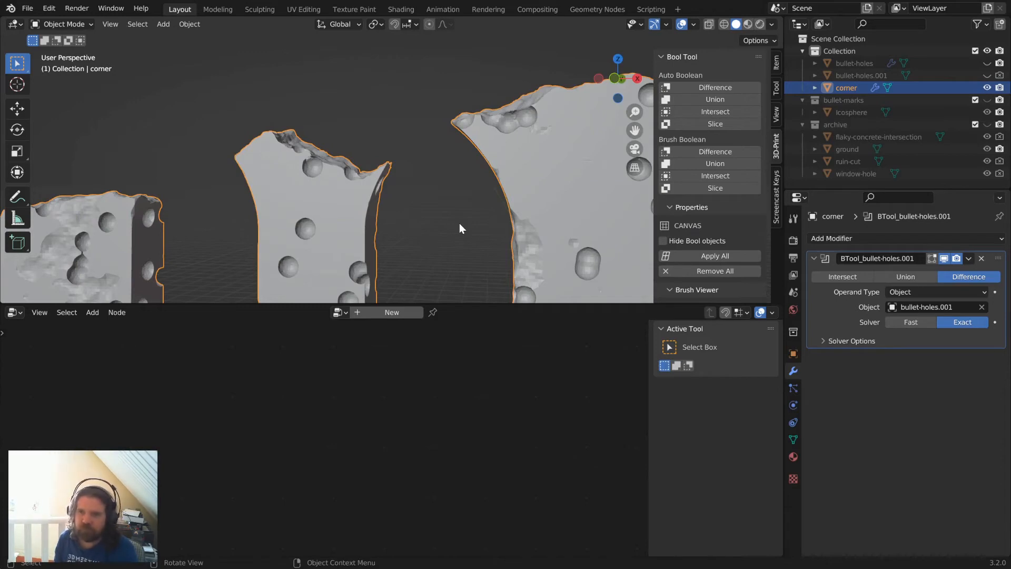
{"action": "scroll", "coordinate": [454, 216], "scroll_direction": "down", "scroll_amount": 3}
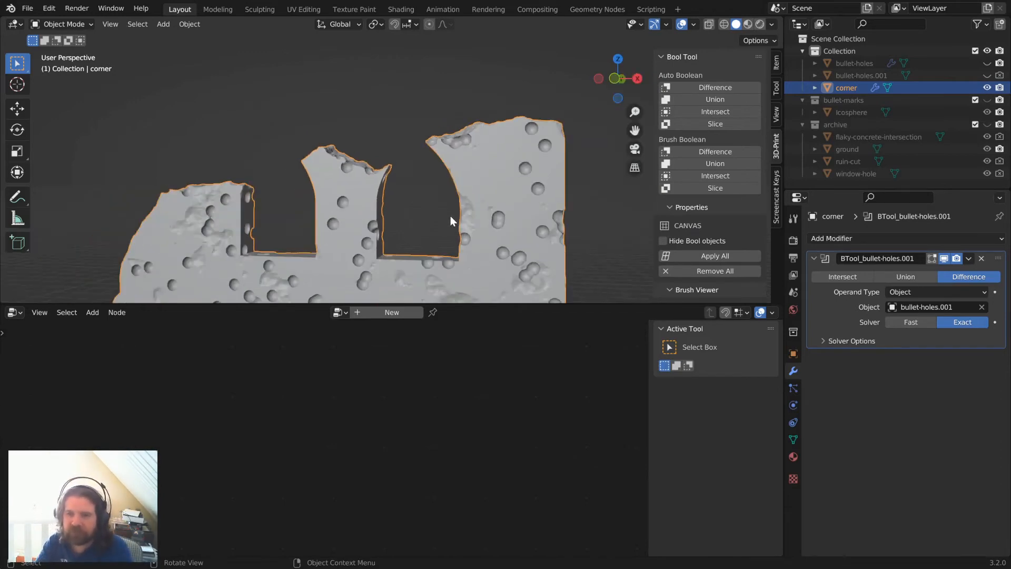
{"action": "middle_click_drag", "start_coordinate": [450, 216], "coordinate": [400, 215]}
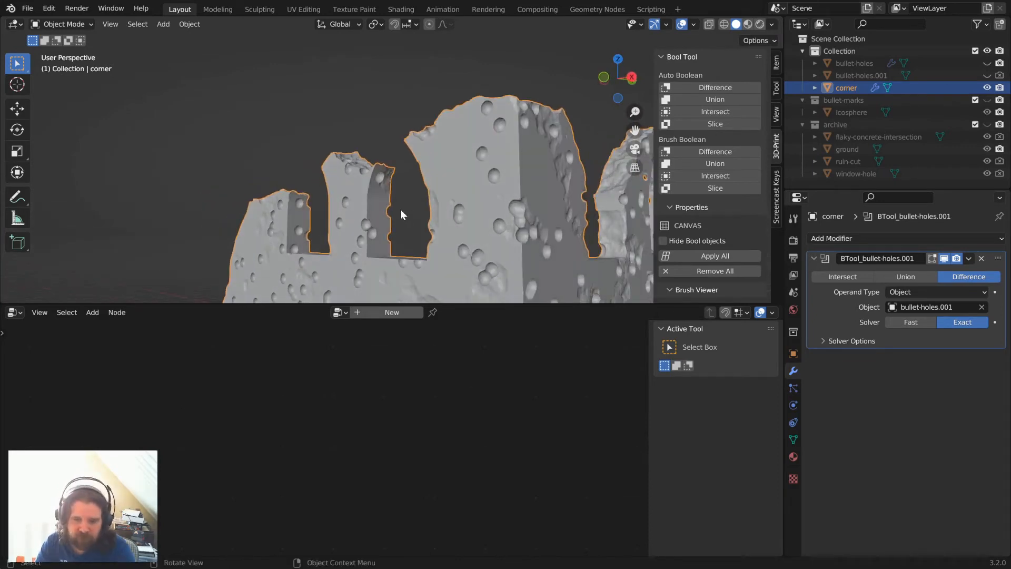
Isolate the bullet-marks collection and scale the icosphere's whole mesh by 0.6 in edit mode.
{"action": "key", "text": "2"}
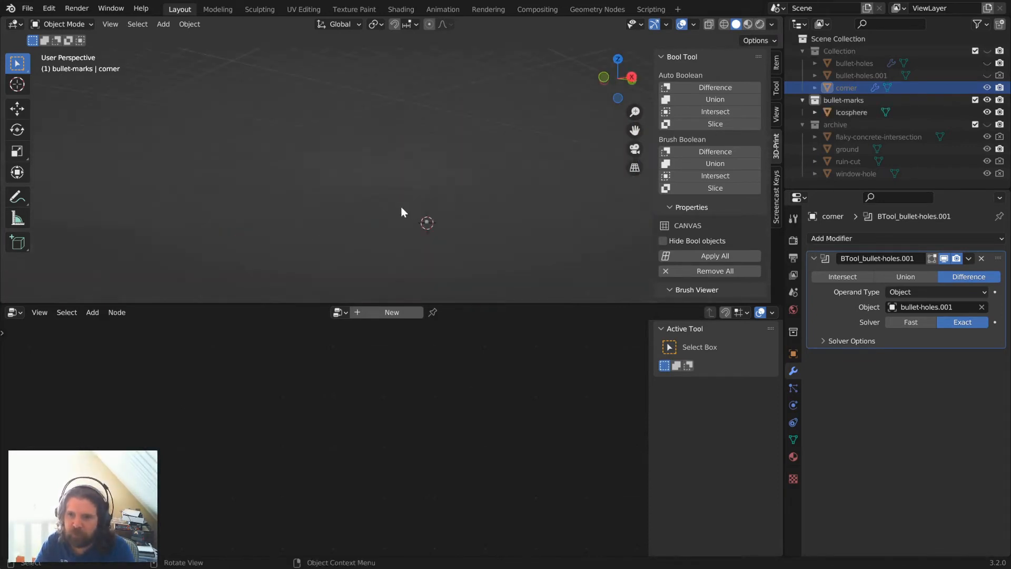
{"action": "left_click", "coordinate": [426, 223]}
{"action": "key", "text": "KP_Decimal"}
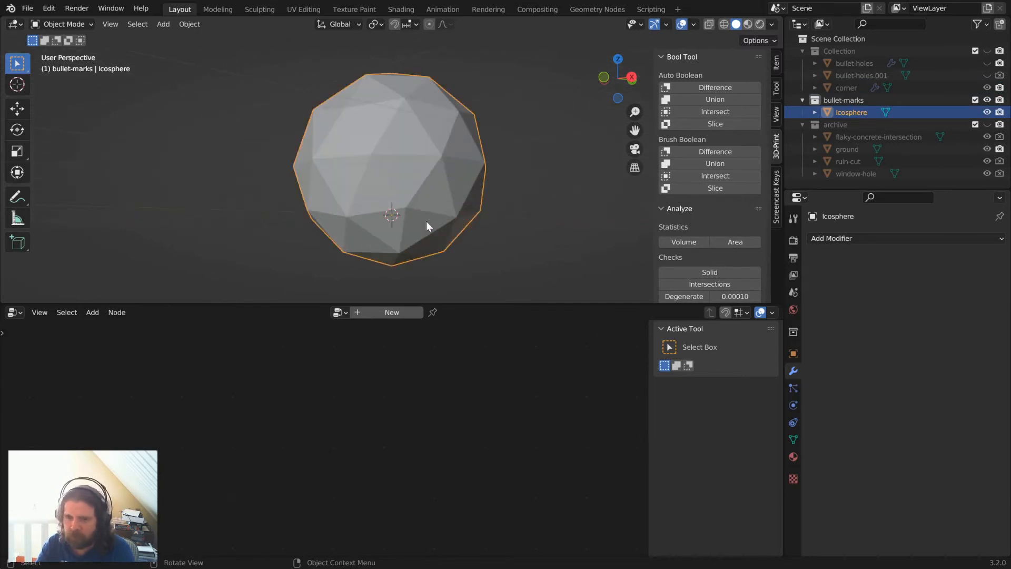
{"action": "key", "text": "Tab"}
{"action": "scroll", "coordinate": [419, 171], "scroll_direction": "down", "scroll_amount": 5}
{"action": "key", "text": "a"}
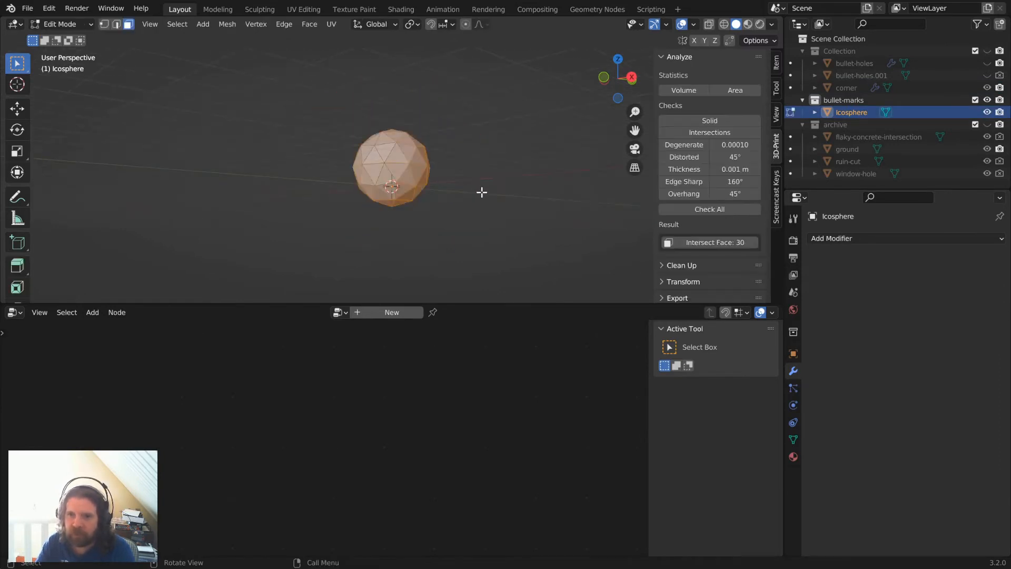
{"action": "key", "text": "s"}
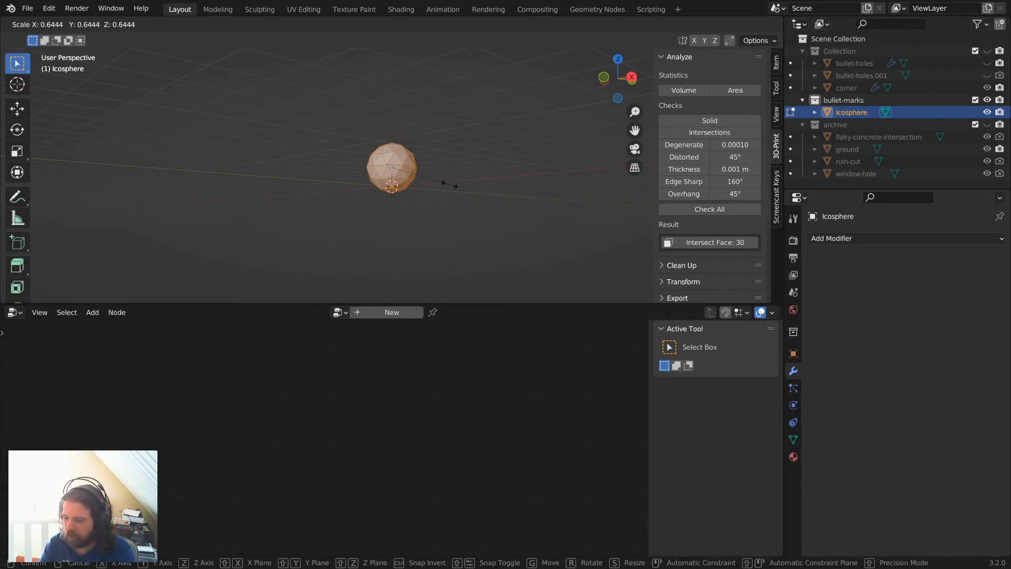
{"action": "type", "text": "0.6"}
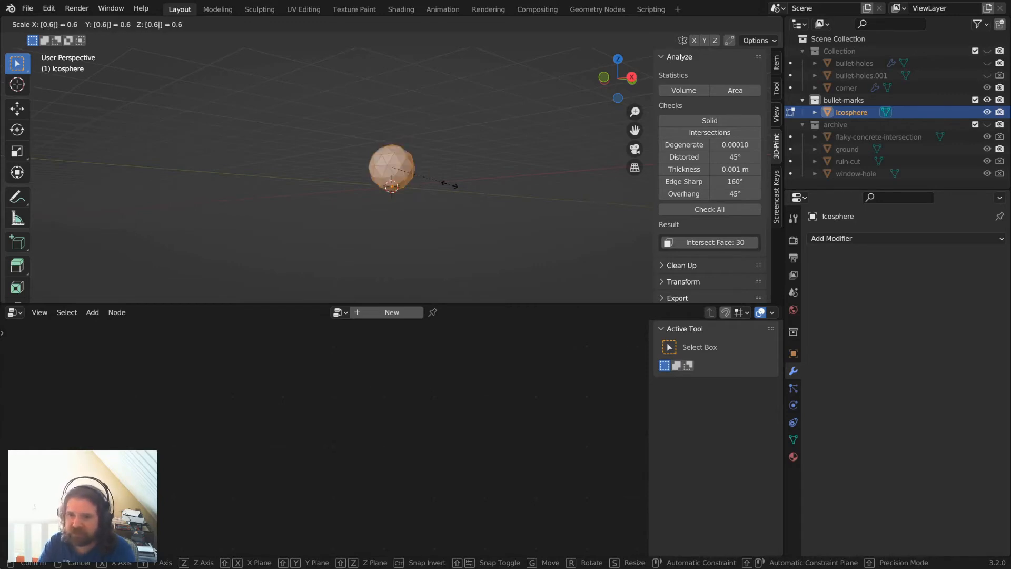
{"action": "key", "text": "Return"}
{"action": "key", "text": "KP_1"}
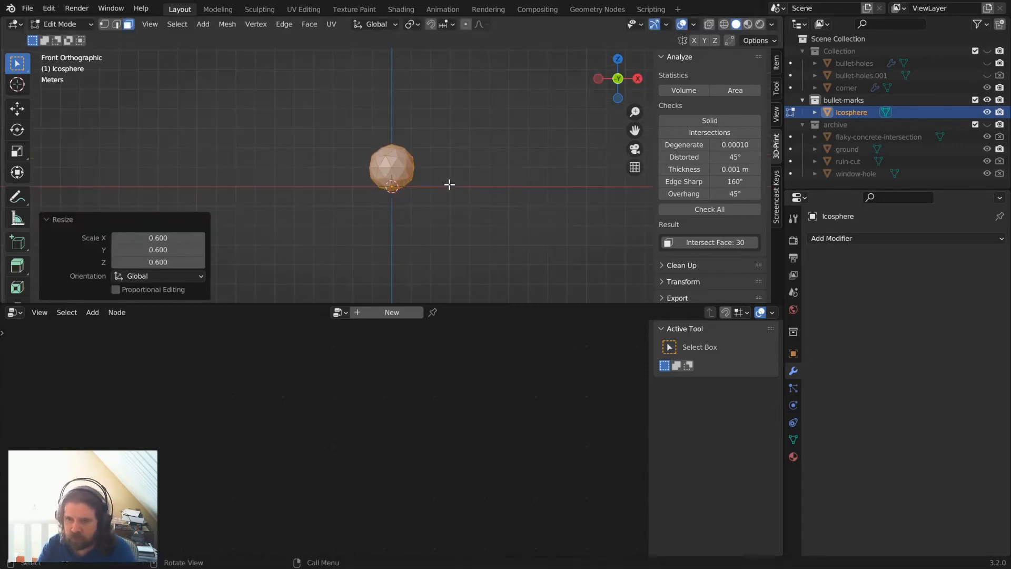
{"action": "key", "text": "KP_Decimal"}
{"action": "key", "text": "Tab"}
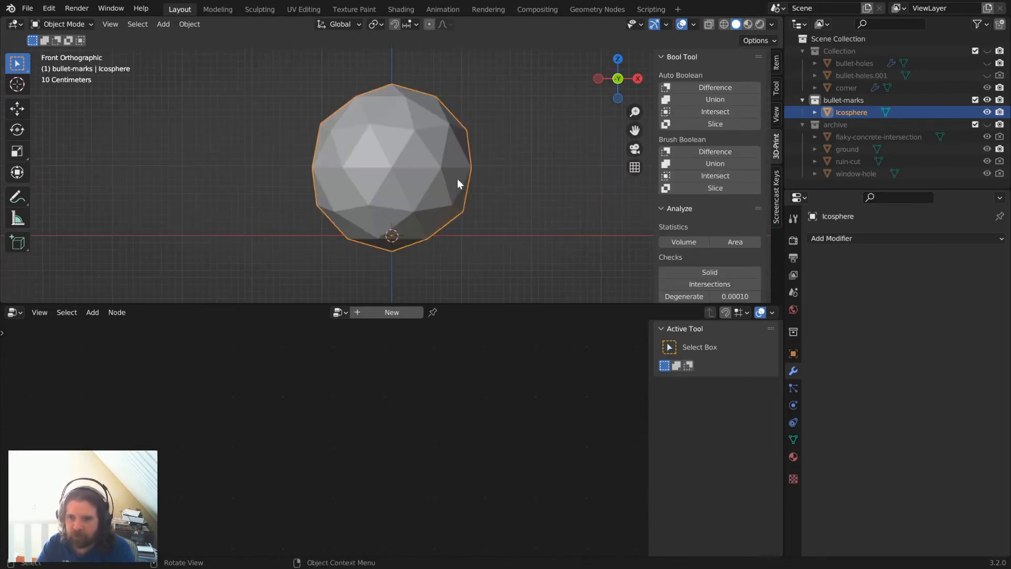
{"action": "scroll", "coordinate": [457, 178], "scroll_direction": "down", "scroll_amount": 6}
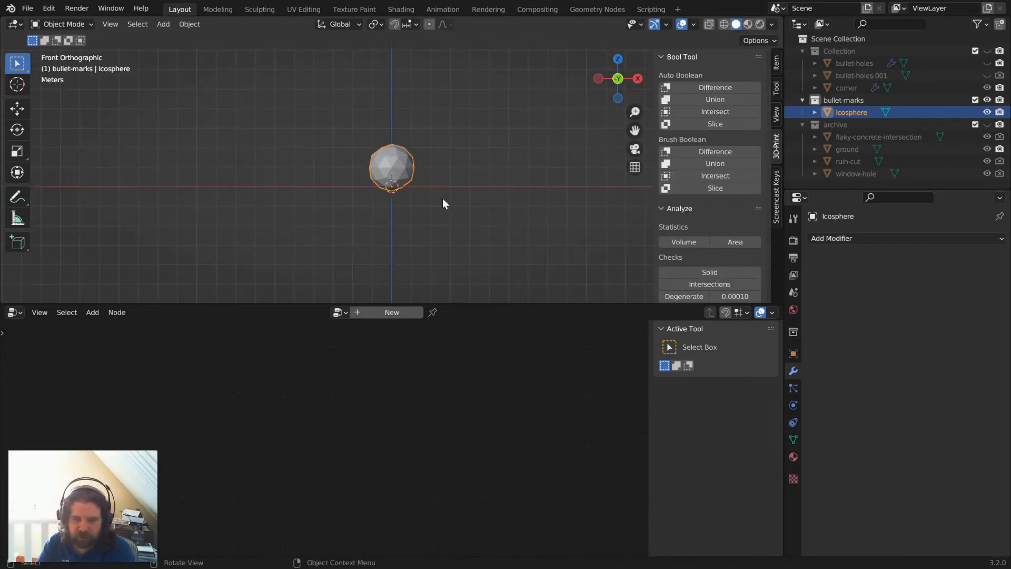
Show the main Collection in place of bullet-marks, select the corner object and briefly check its mesh in edit mode.
{"action": "key", "text": "1"}
{"action": "scroll", "coordinate": [410, 128], "scroll_direction": "down", "scroll_amount": 7}
{"action": "left_click", "coordinate": [410, 143]}
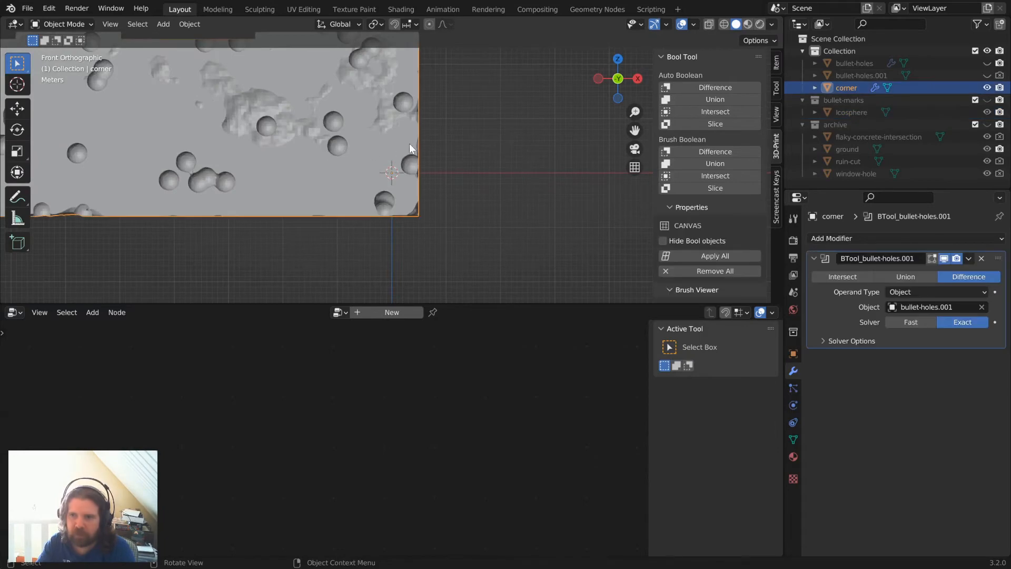
{"action": "key", "text": "Tab"}
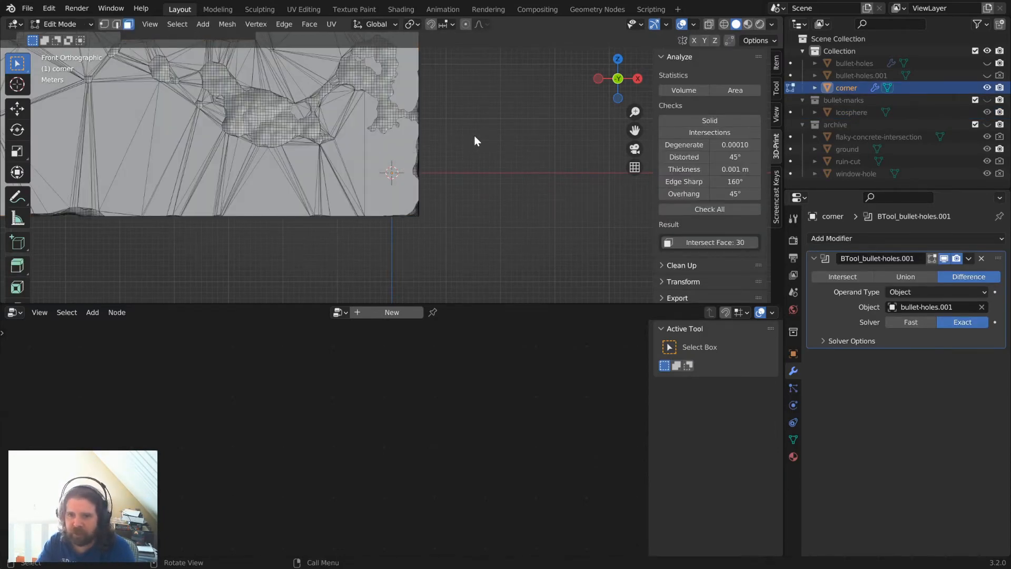
{"action": "key", "text": "Tab"}
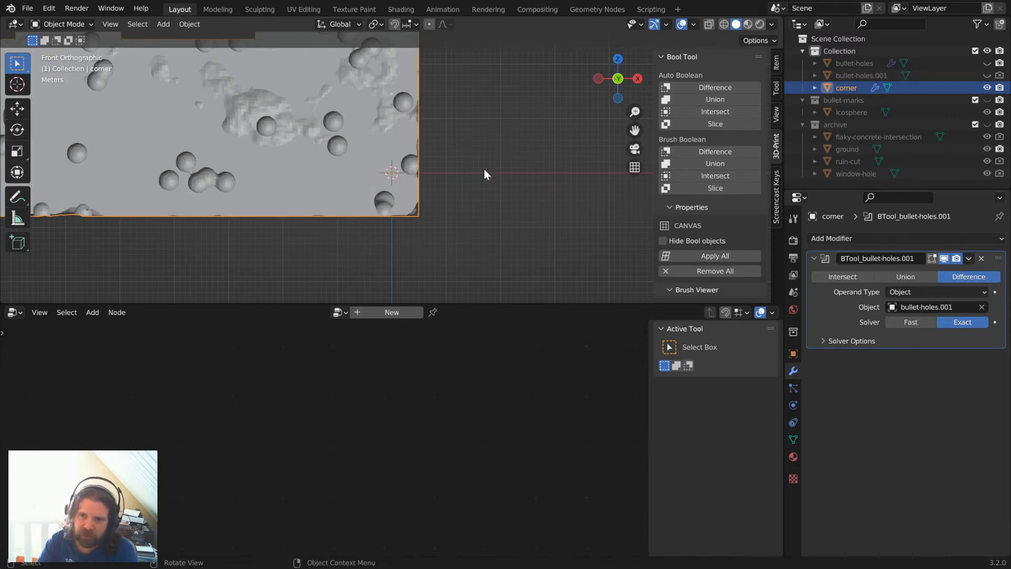
Unhide the bullet-holes.001 cutter object and delete it from the scene.
{"action": "left_click", "coordinate": [884, 76]}
{"action": "left_click", "coordinate": [986, 76]}
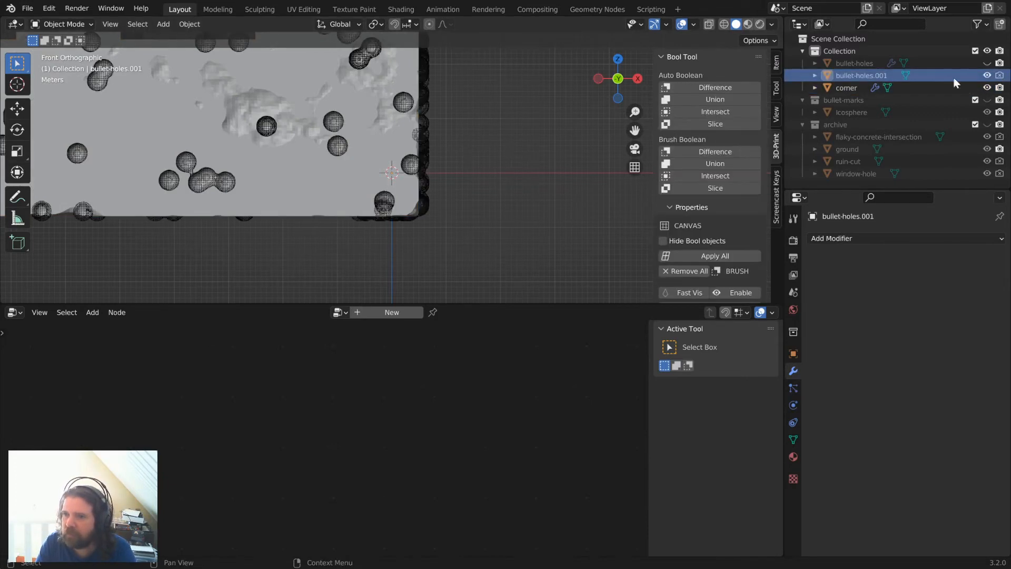
{"action": "left_click", "coordinate": [338, 121]}
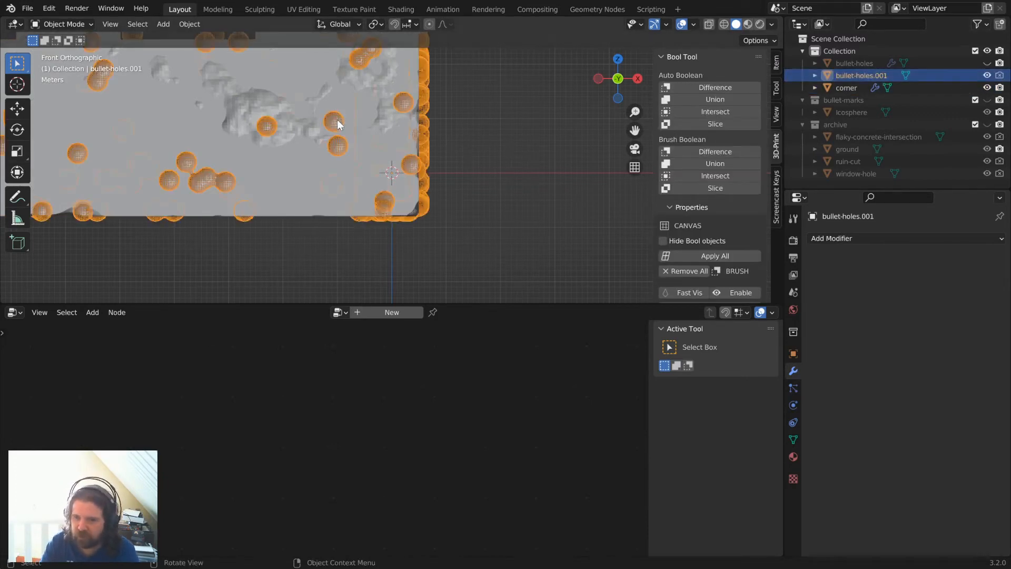
{"action": "key", "text": "Delete"}
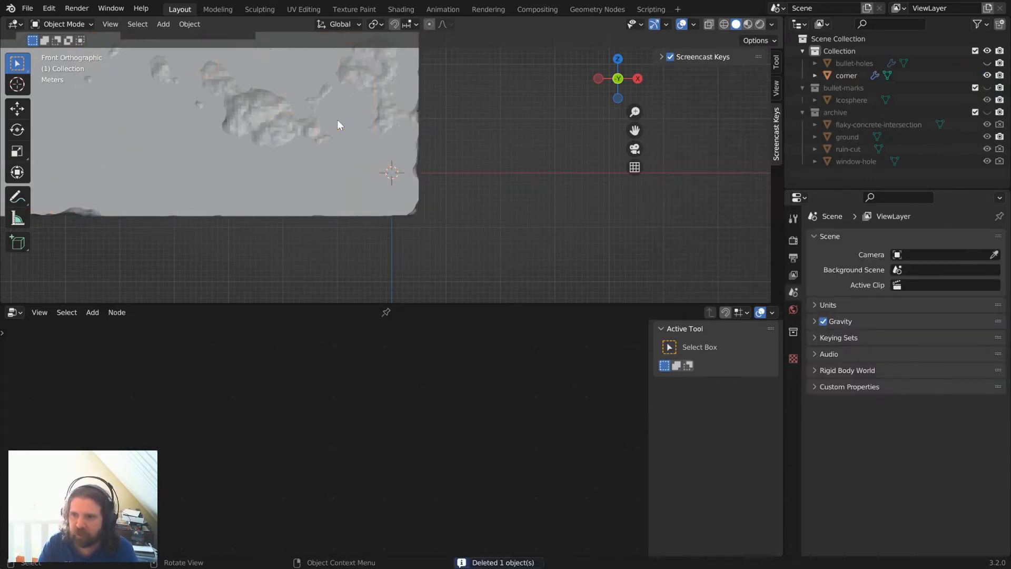
Unhide the bullet-holes object and add a Voxel Remesh modifier with a voxel size of 0.3 m.
{"action": "left_click", "coordinate": [987, 63]}
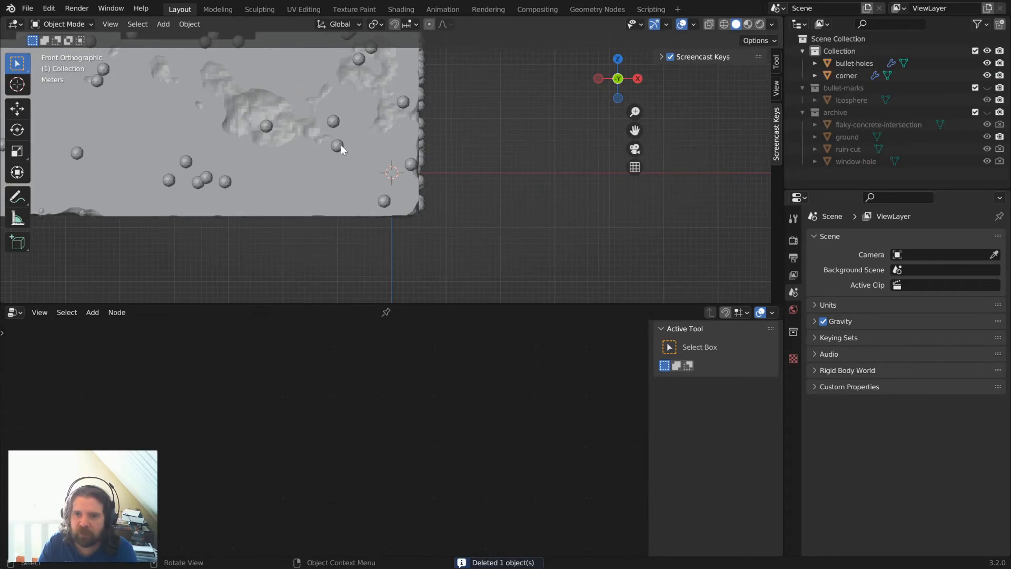
{"action": "left_click", "coordinate": [341, 144]}
{"action": "middle_click_drag", "start_coordinate": [340, 144], "coordinate": [414, 160]}
{"action": "left_click", "coordinate": [840, 237]}
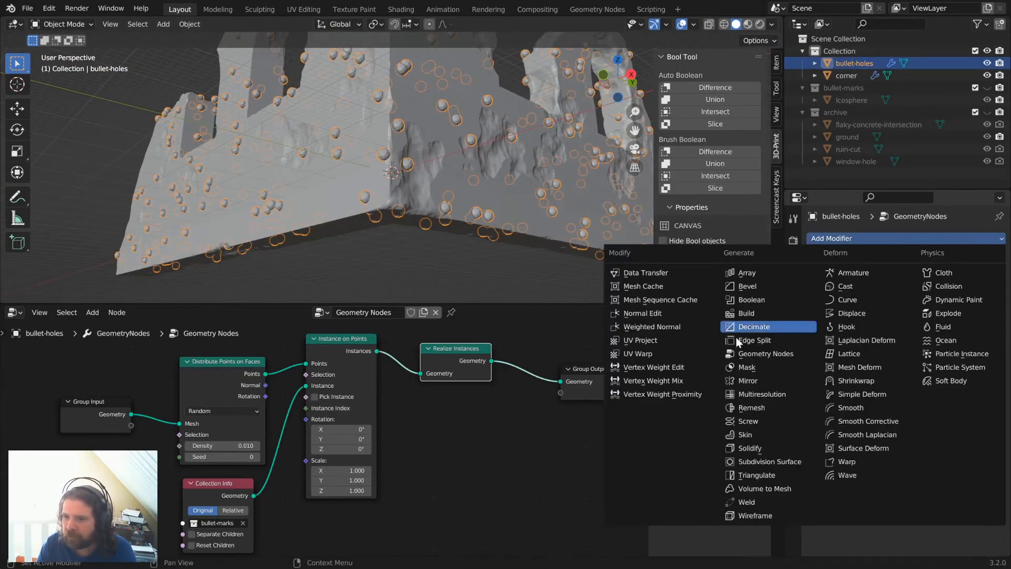
{"action": "left_click", "coordinate": [767, 409]}
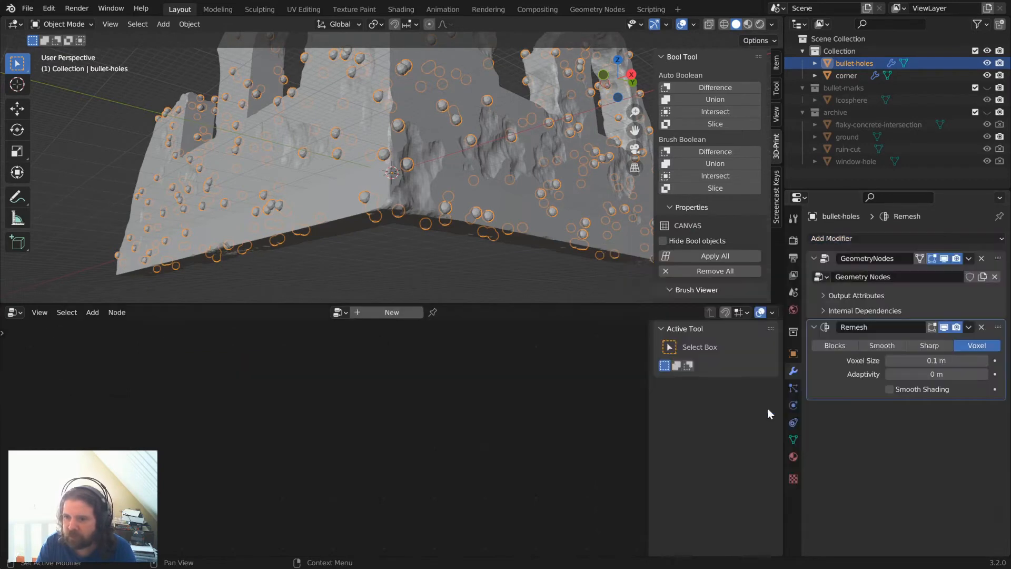
{"action": "left_click", "coordinate": [931, 361]}
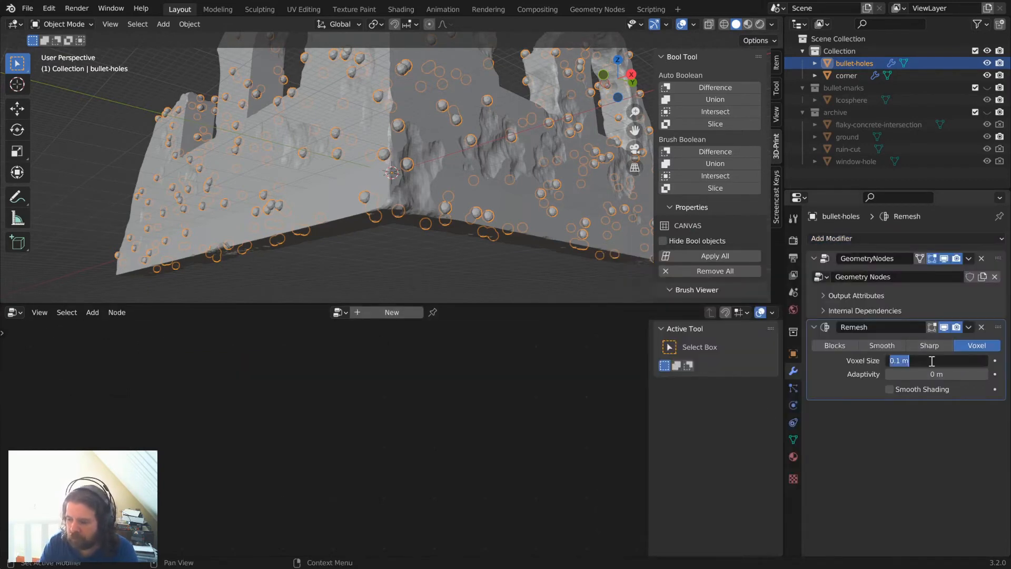
{"action": "type", "text": "0.3"}
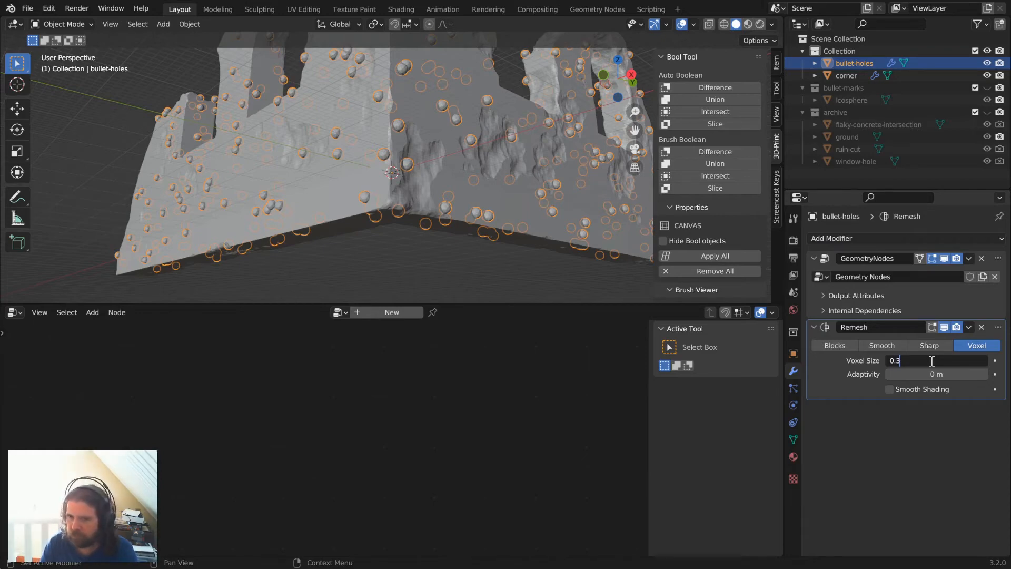
{"action": "key", "text": "Return"}
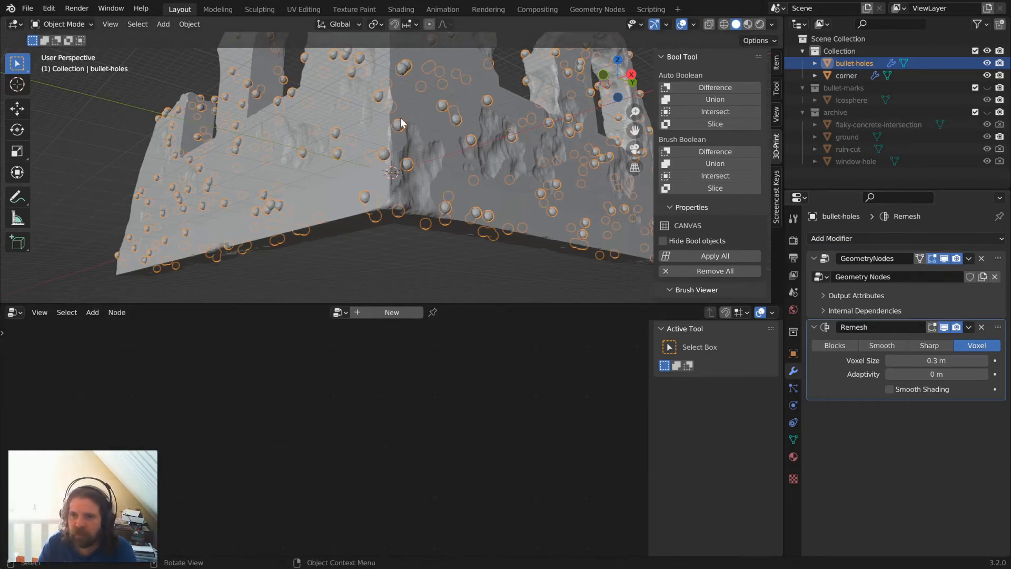
Cut the bullet-holes object out of the corner object with a Bool Tool brush Difference.
{"action": "middle_click_drag", "start_coordinate": [402, 124], "coordinate": [473, 204]}
{"action": "key", "text": "g"}
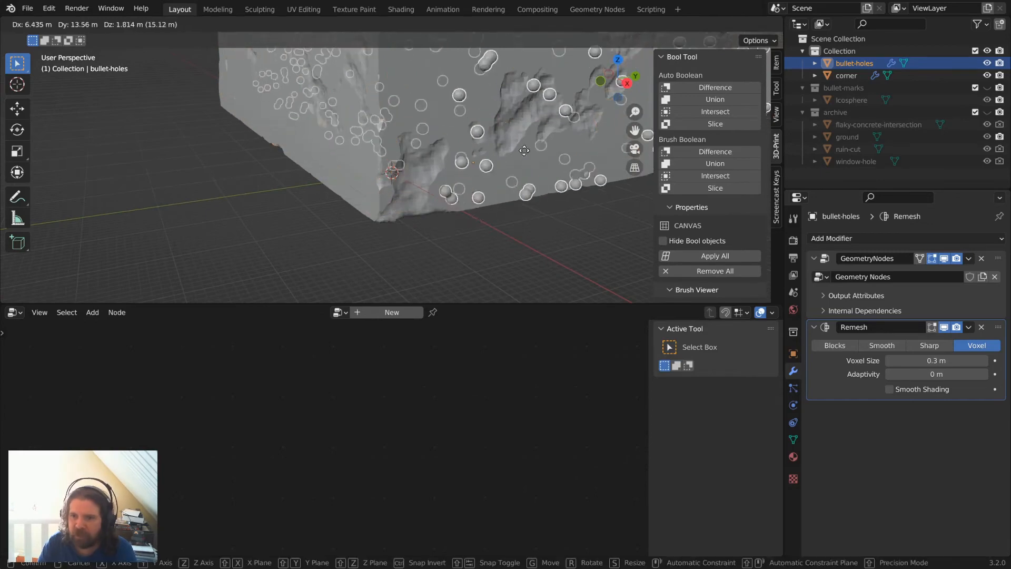
{"action": "right_click", "coordinate": [514, 154]}
{"action": "middle_click_drag", "start_coordinate": [494, 128], "coordinate": [299, 328], "text": "shift"}
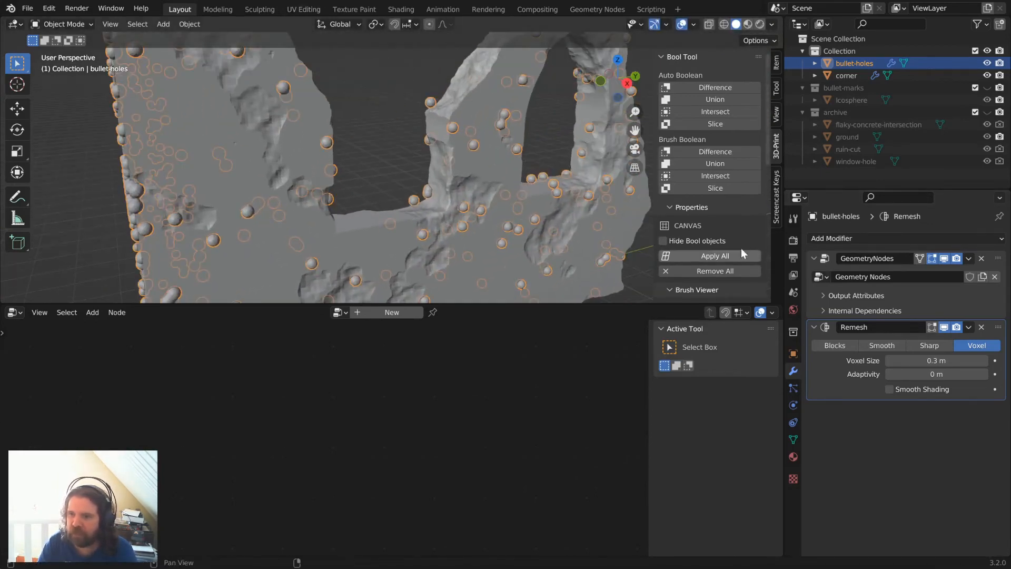
{"action": "left_click", "coordinate": [469, 93], "text": "shift"}
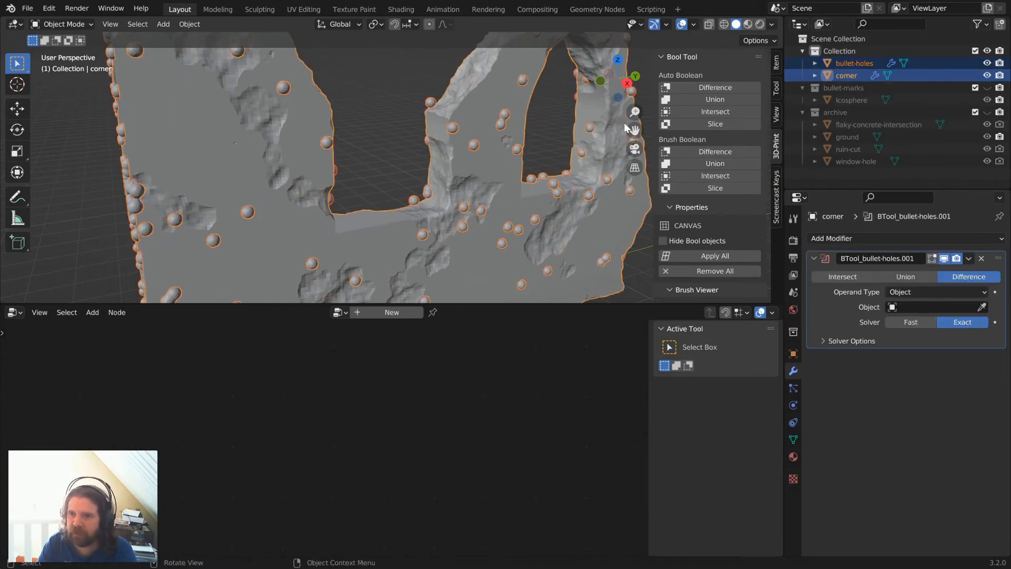
{"action": "left_click", "coordinate": [725, 152]}
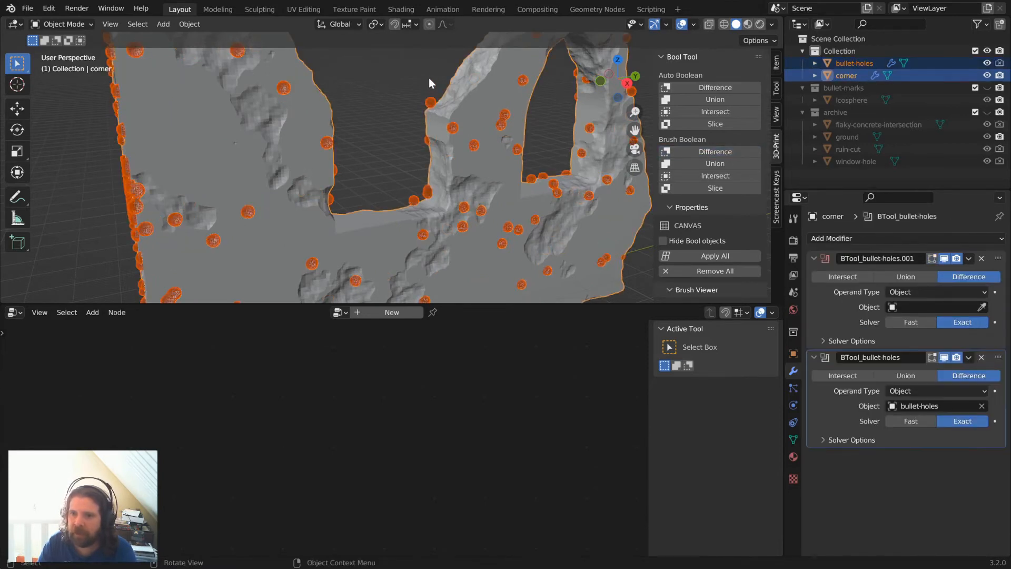
Hide the bullet-holes object and examine the cuts it makes across the corner building's walls.
{"action": "left_click", "coordinate": [432, 104]}
{"action": "key", "text": "h"}
{"action": "middle_click_drag", "start_coordinate": [432, 104], "coordinate": [333, 122]}
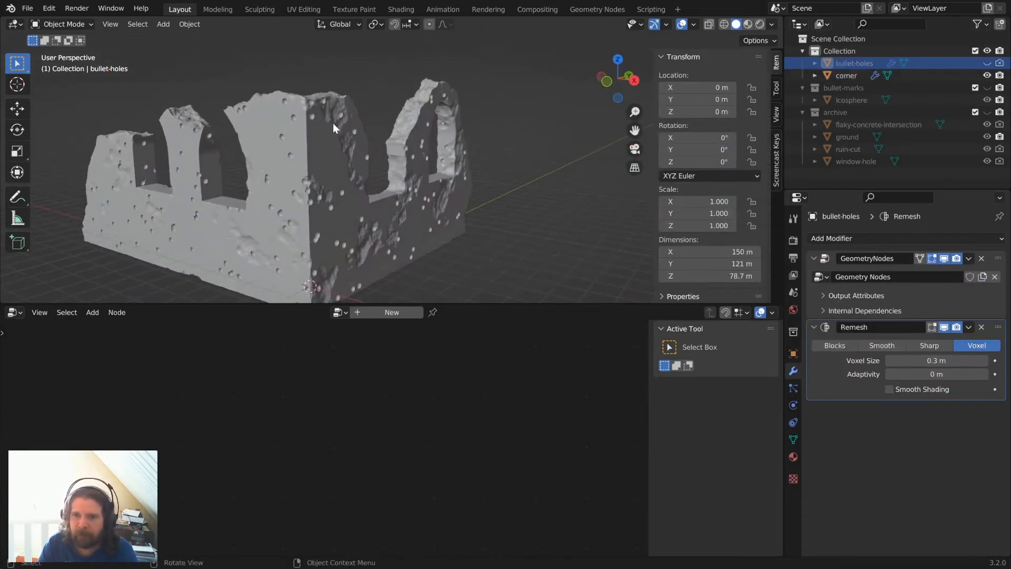
{"action": "scroll", "coordinate": [333, 121], "scroll_direction": "up", "scroll_amount": 4}
{"action": "middle_click_drag", "start_coordinate": [527, 78], "coordinate": [447, 153]}
{"action": "left_click", "coordinate": [280, 150]}
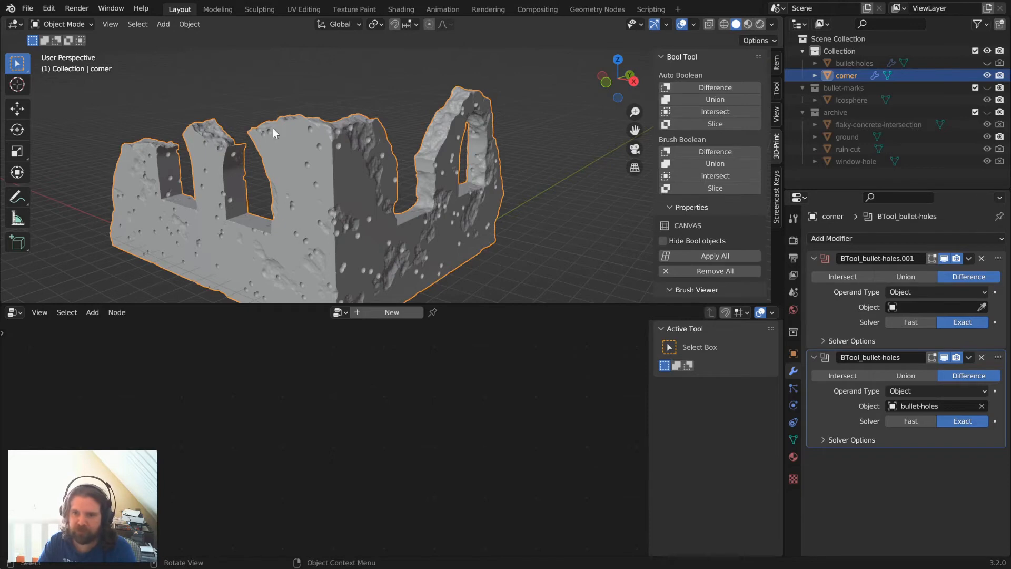
Isolate the bullet-marks collection and add a Displace modifier to the icosphere.
{"action": "key", "text": "2"}
{"action": "key", "text": "a"}
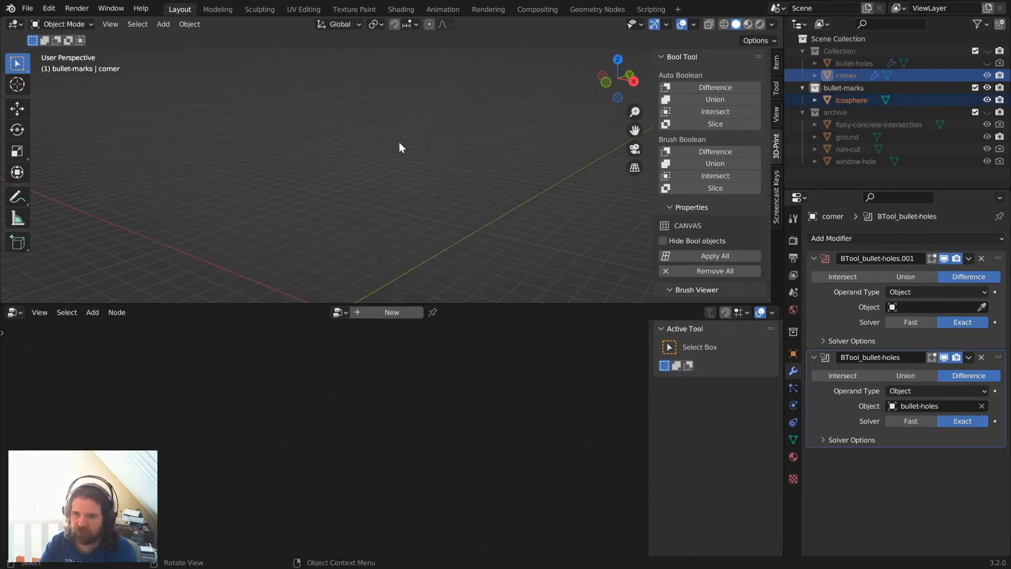
{"action": "key", "text": "KP_Decimal"}
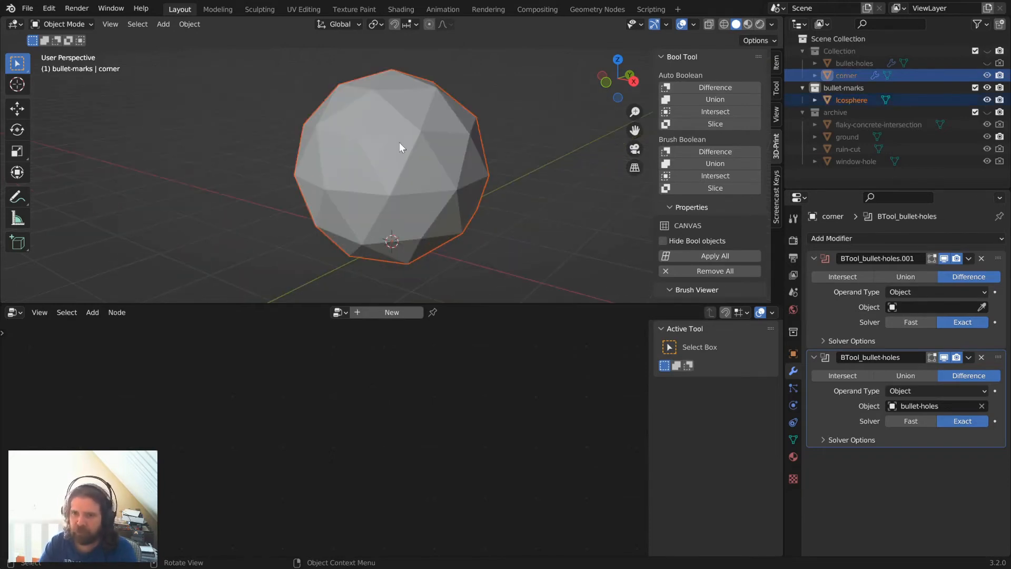
{"action": "middle_click_drag", "start_coordinate": [399, 142], "coordinate": [452, 159]}
{"action": "left_click", "coordinate": [453, 159]}
{"action": "key", "text": "KP_1"}
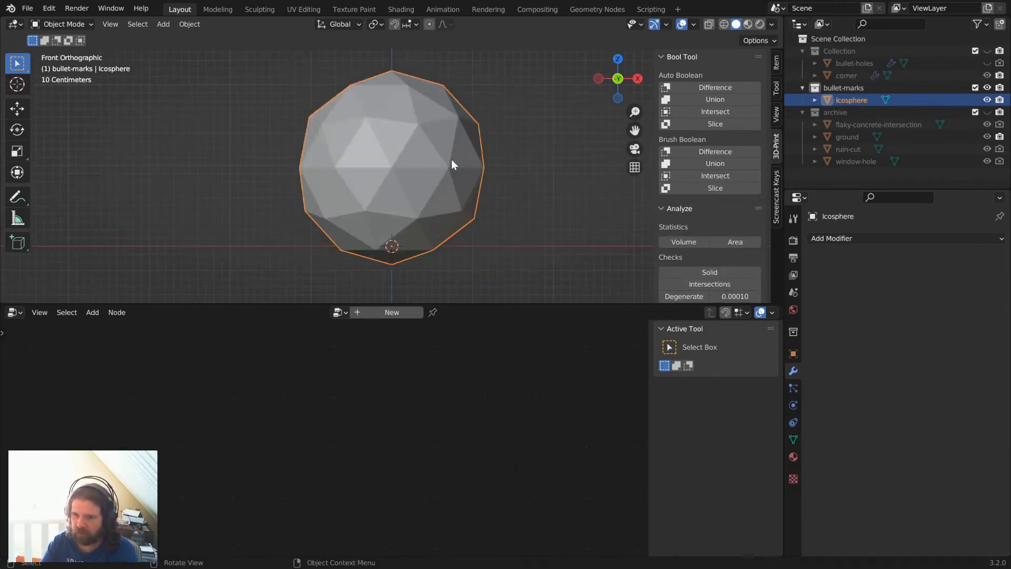
{"action": "scroll", "coordinate": [451, 159], "scroll_direction": "down", "scroll_amount": 5}
{"action": "left_click", "coordinate": [832, 238]}
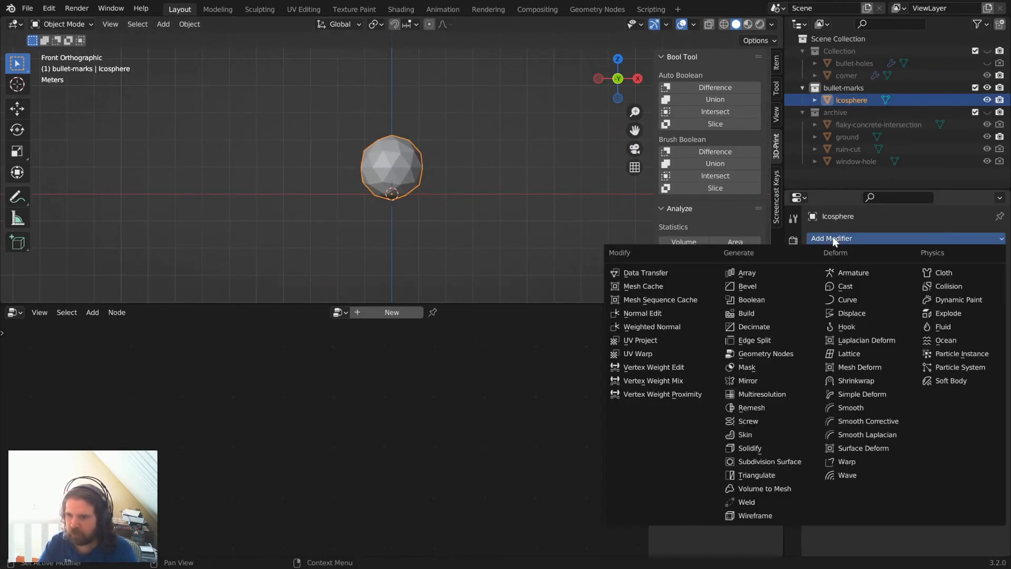
{"action": "left_click", "coordinate": [847, 315]}
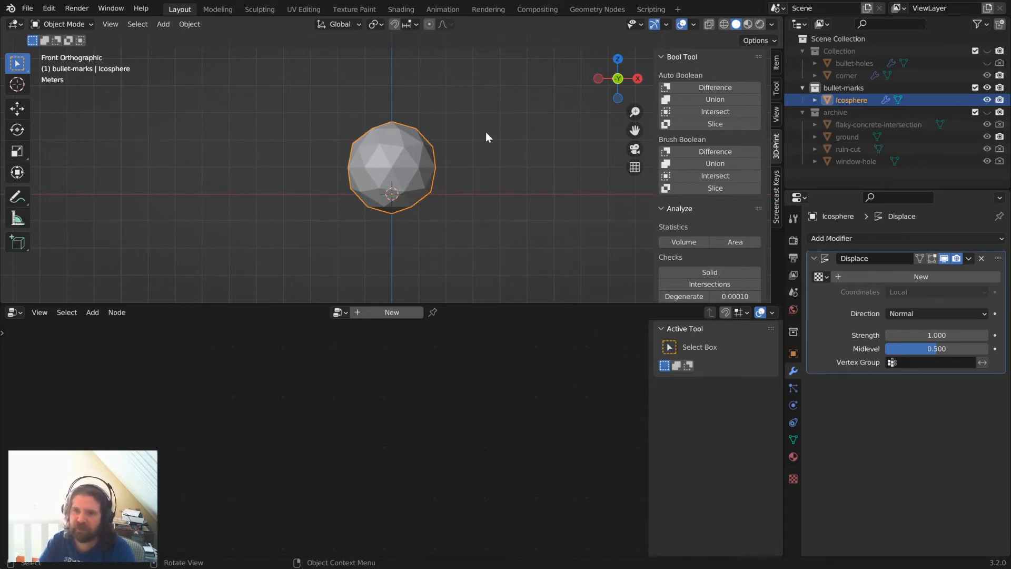
Show the main Collection, remove the corner's BTool_bullet-holes modifier, and unhide and select the bullet-holes object.
{"action": "key", "text": "1"}
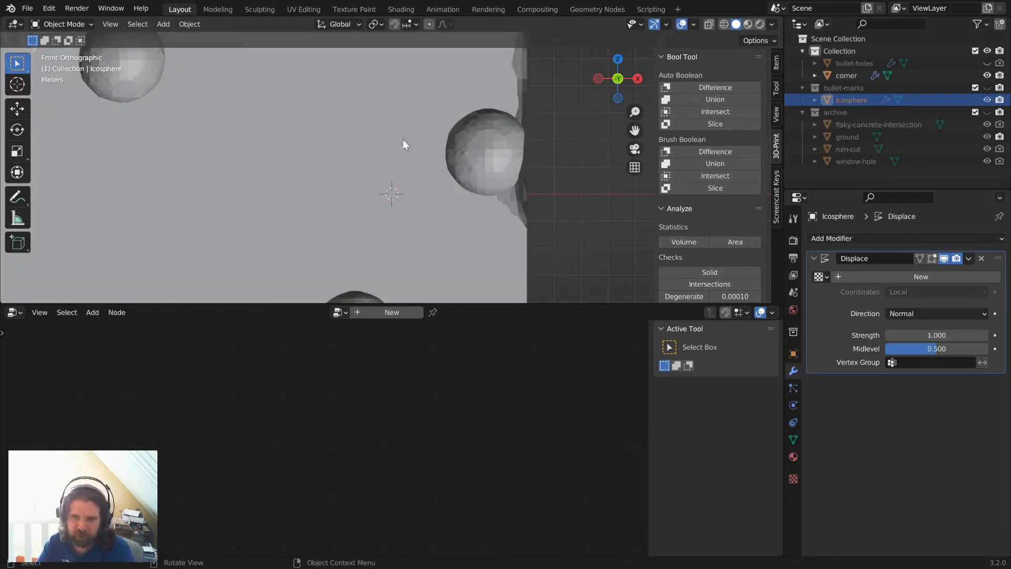
{"action": "scroll", "coordinate": [487, 137], "scroll_direction": "down", "scroll_amount": 6}
{"action": "middle_click_drag", "start_coordinate": [484, 132], "coordinate": [403, 110]}
{"action": "scroll", "coordinate": [403, 111], "scroll_direction": "down", "scroll_amount": 4}
{"action": "left_click", "coordinate": [407, 124]}
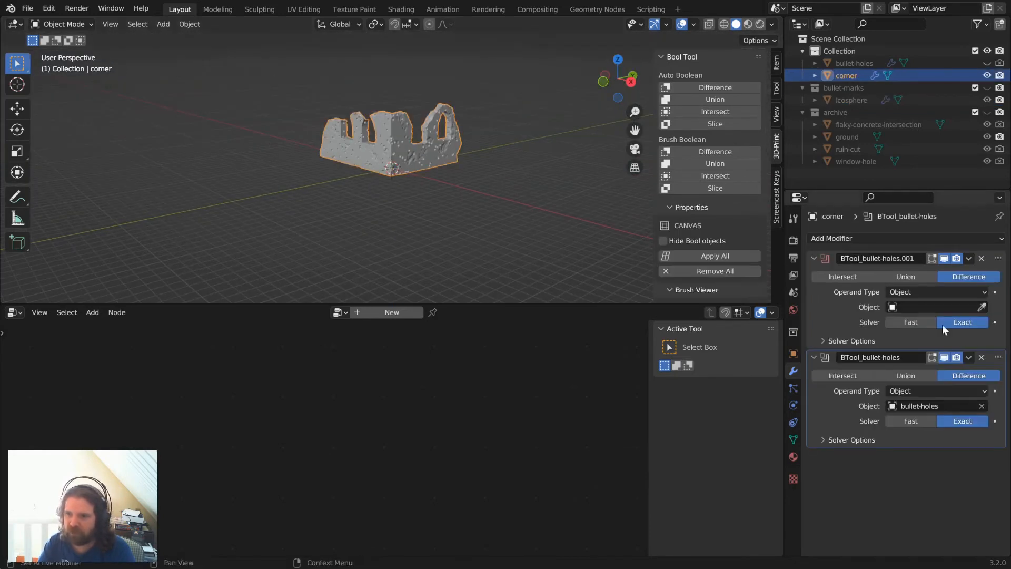
{"action": "left_click", "coordinate": [980, 358]}
{"action": "left_click", "coordinate": [986, 62]}
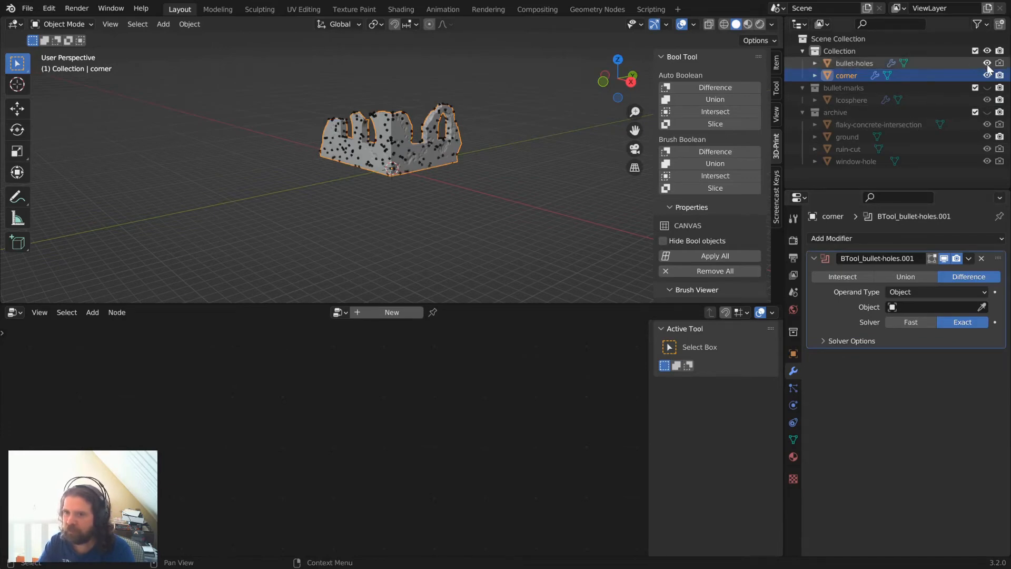
{"action": "scroll", "coordinate": [465, 95], "scroll_direction": "up", "scroll_amount": 8}
{"action": "left_click", "coordinate": [402, 128]}
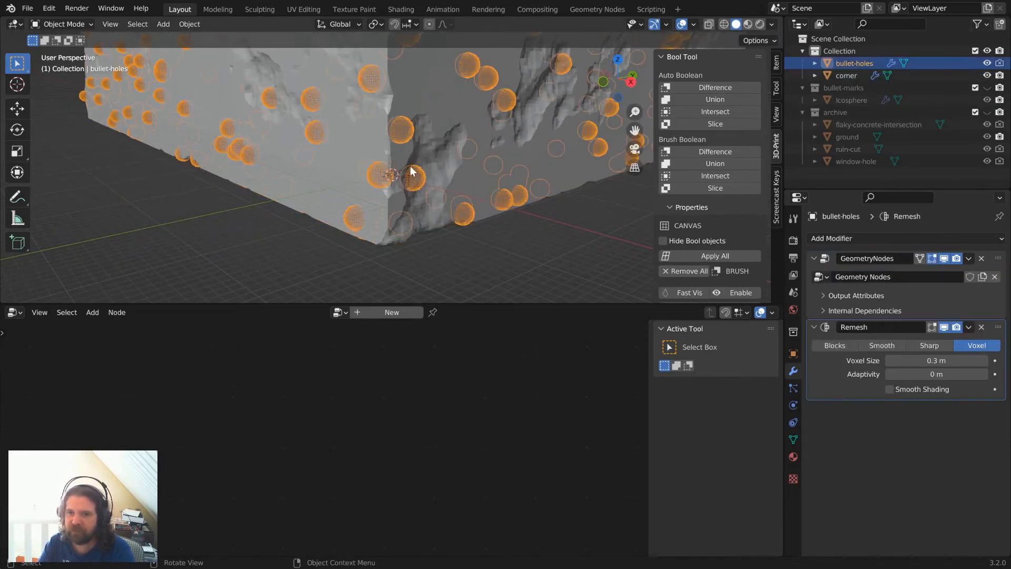
{"action": "middle_click_drag", "start_coordinate": [413, 171], "coordinate": [451, 157]}
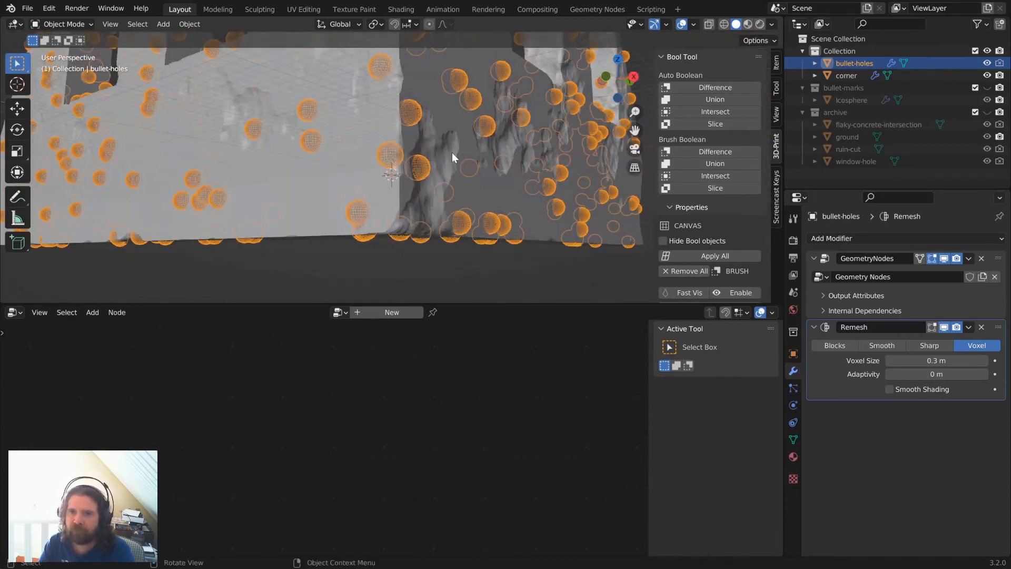
Isolate the bullet-marks collection and give the icosphere's Displace modifier a new texture named bullet-hole-noise.
{"action": "key", "text": "2"}
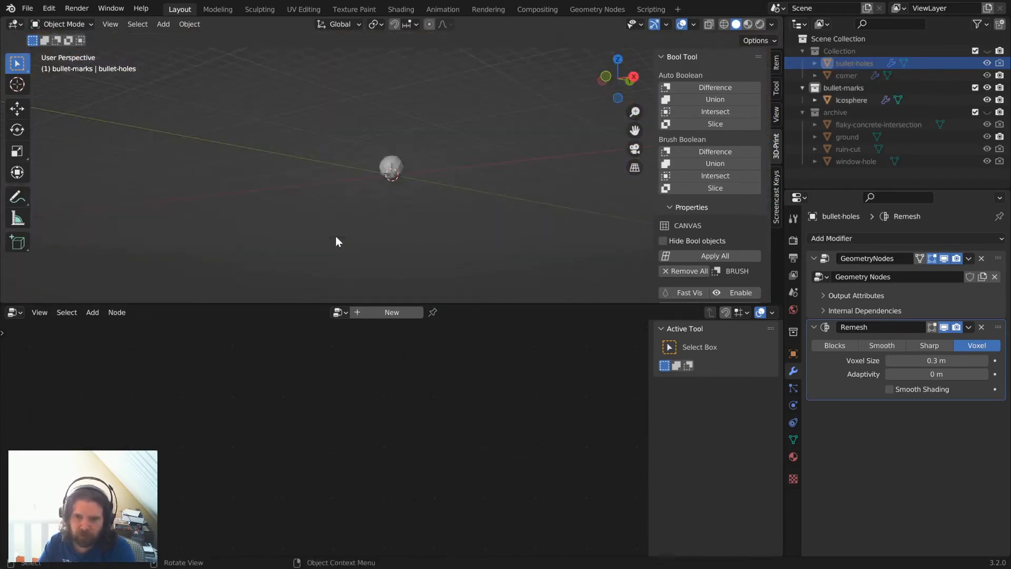
{"action": "left_click", "coordinate": [395, 168]}
{"action": "scroll", "coordinate": [500, 176], "scroll_direction": "up", "scroll_amount": 5}
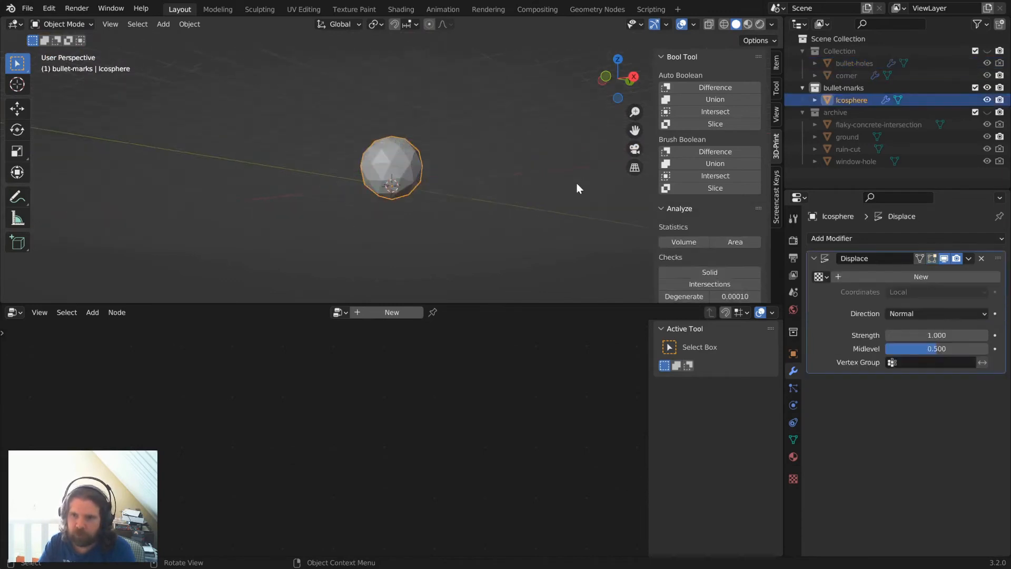
{"action": "left_click", "coordinate": [819, 277]}
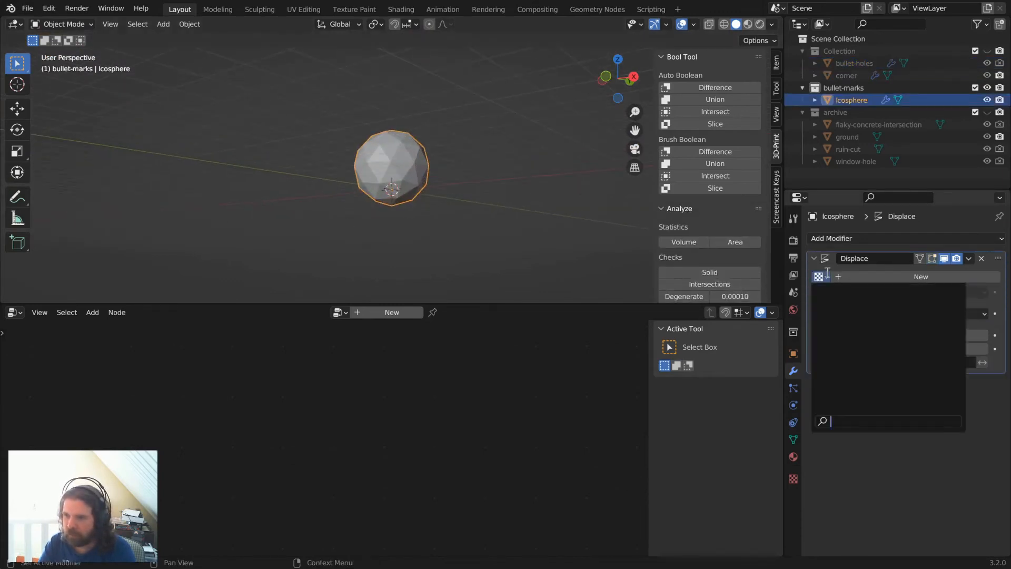
{"action": "left_click", "coordinate": [874, 275]}
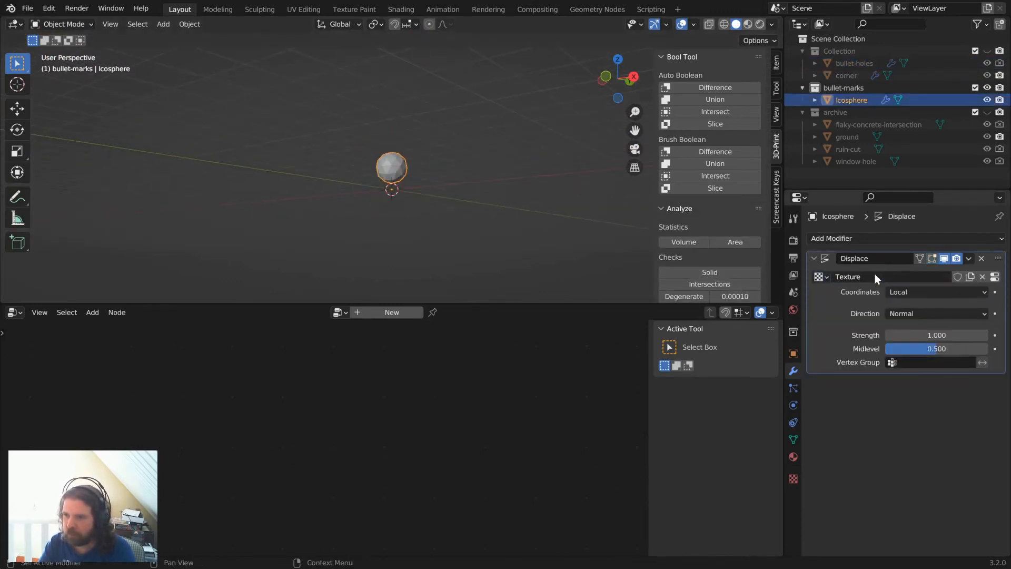
{"action": "double_click", "coordinate": [902, 274]}
{"action": "type", "text": "bullet-hole-nois"}
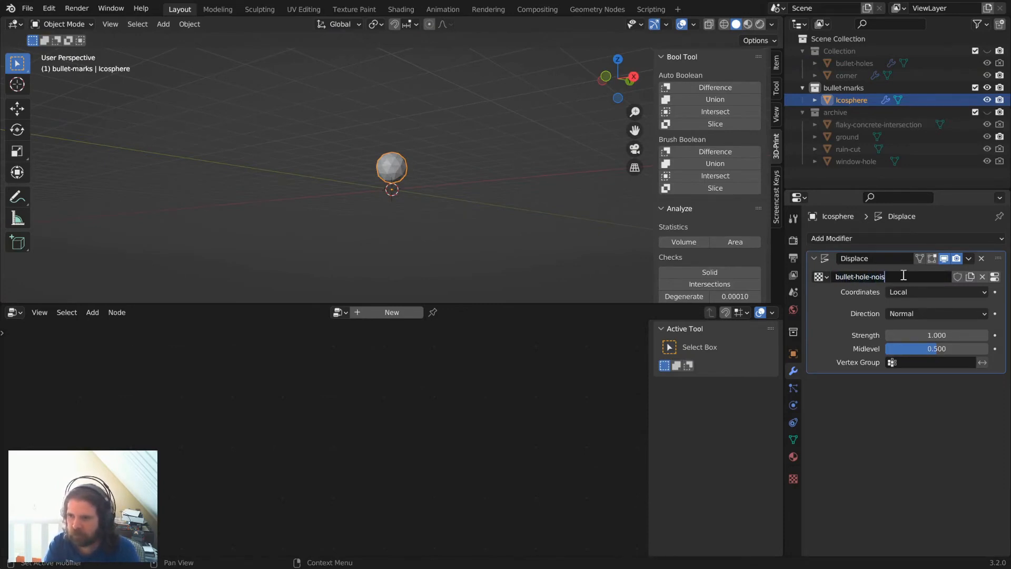
{"action": "type", "text": "e"}
{"action": "key", "text": "Return"}
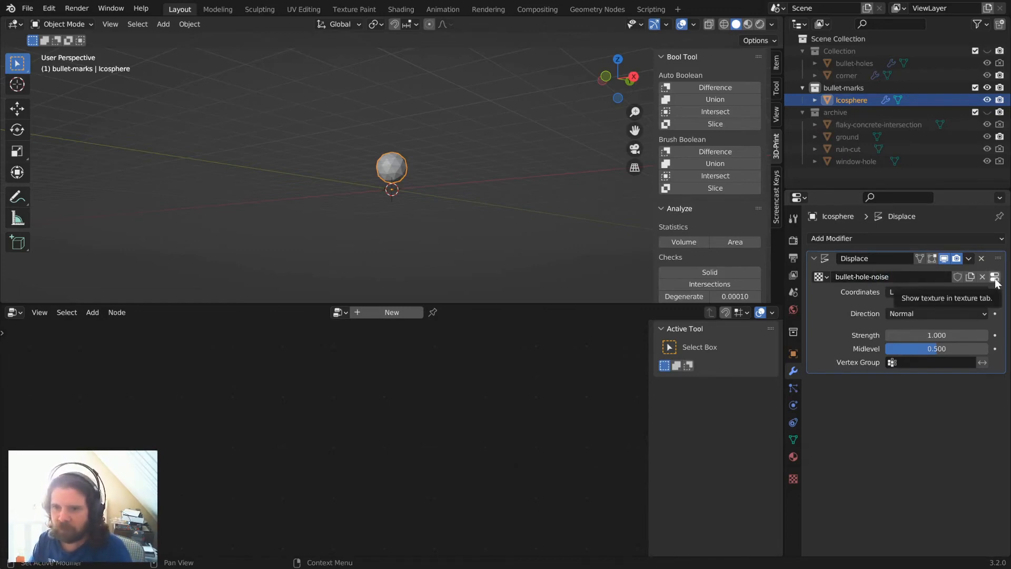
Change the bullet-hole-noise texture's type to Clouds and set its size to 0.1.
{"action": "key", "text": "KP_1"}
{"action": "key", "text": "KP_Decimal"}
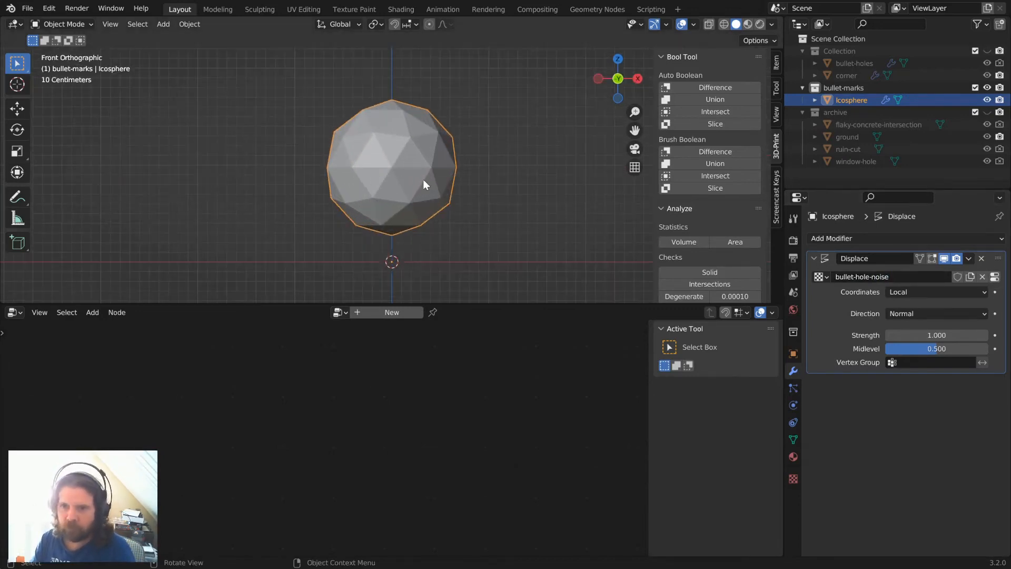
{"action": "left_click", "coordinate": [995, 276]}
{"action": "left_click", "coordinate": [882, 276]}
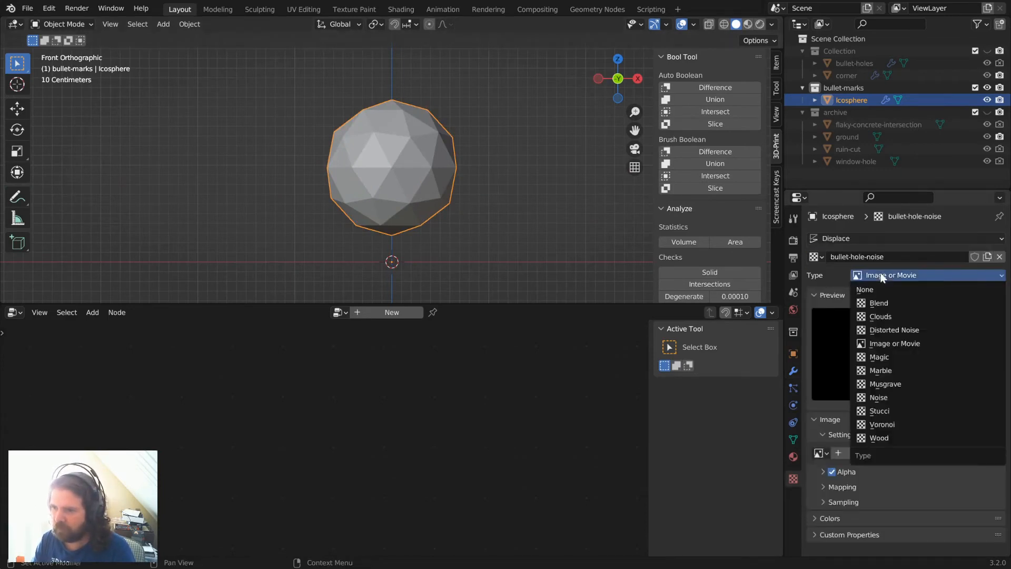
{"action": "left_click", "coordinate": [880, 315]}
{"action": "scroll", "coordinate": [456, 203], "scroll_direction": "down", "scroll_amount": 5}
{"action": "middle_click_drag", "start_coordinate": [456, 204], "coordinate": [399, 217]}
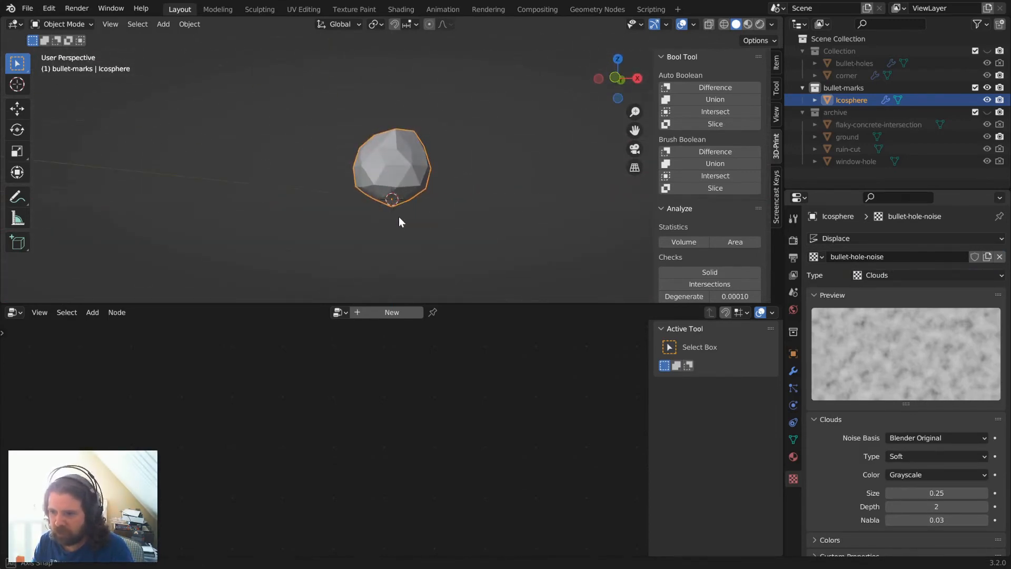
{"action": "left_click", "coordinate": [937, 492]}
{"action": "type", "text": "0.1"}
{"action": "key", "text": "Return"}
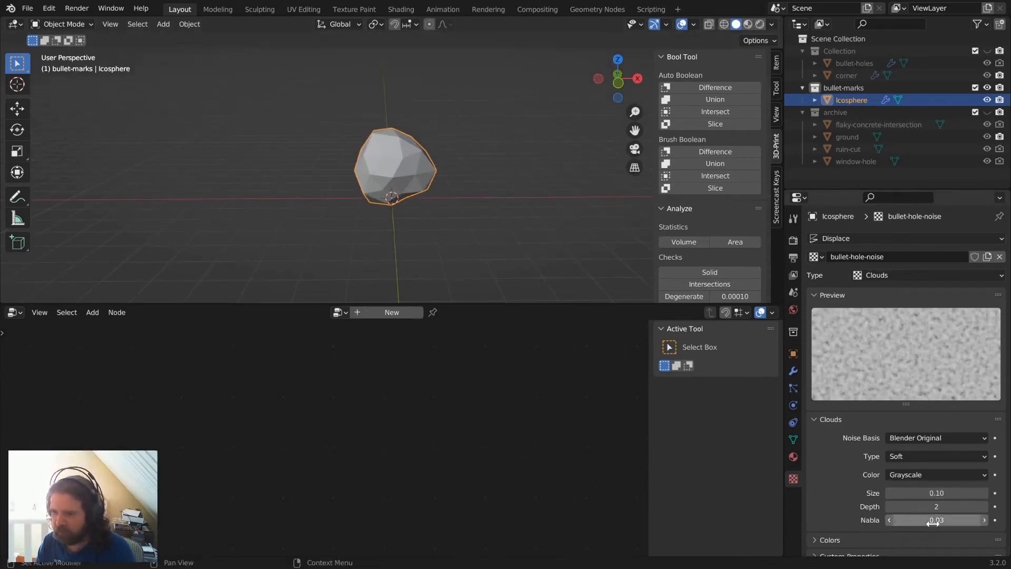
Duplicate the displaced icosphere in place and set the copy's Displace texture coordinates to Global.
{"action": "left_click", "coordinate": [792, 371]}
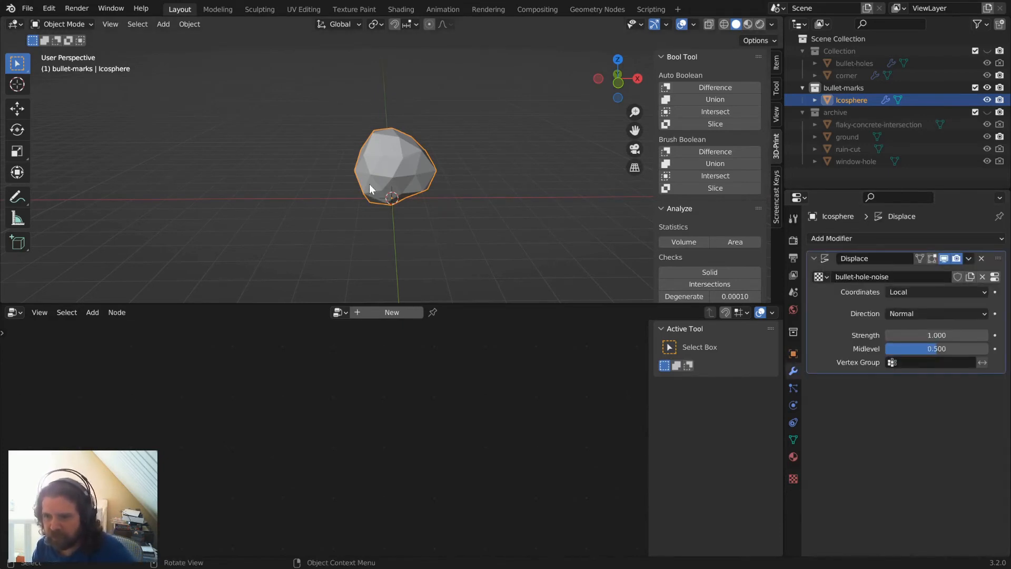
{"action": "left_click", "coordinate": [912, 290]}
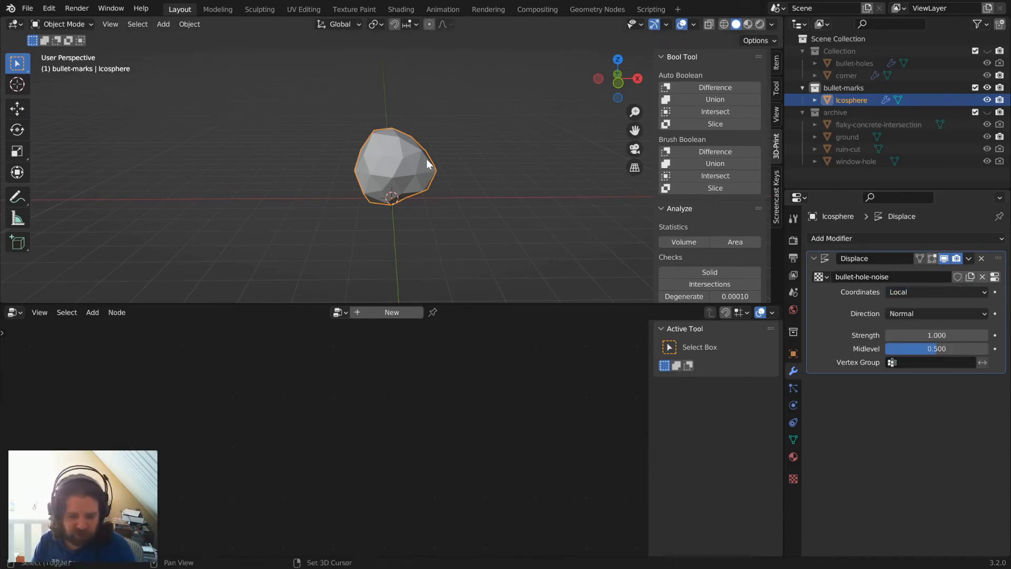
{"action": "key", "text": "shift+d"}
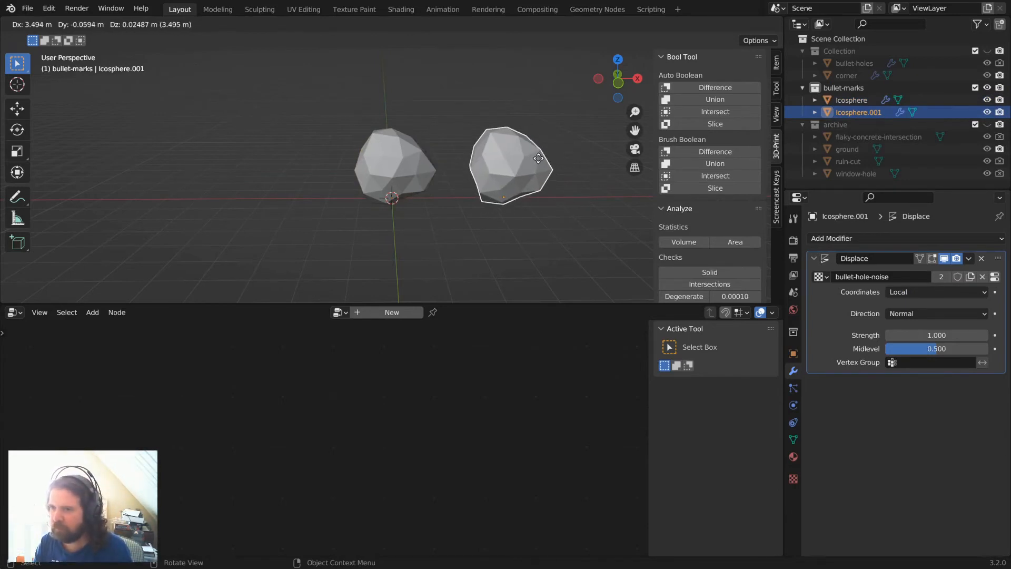
{"action": "key", "text": "Escape"}
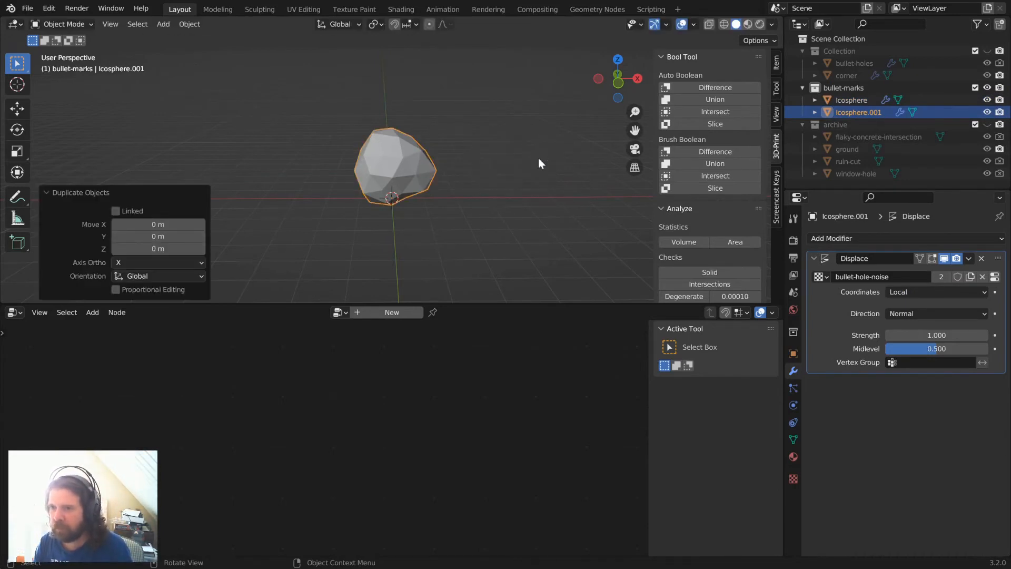
{"action": "left_click", "coordinate": [908, 292]}
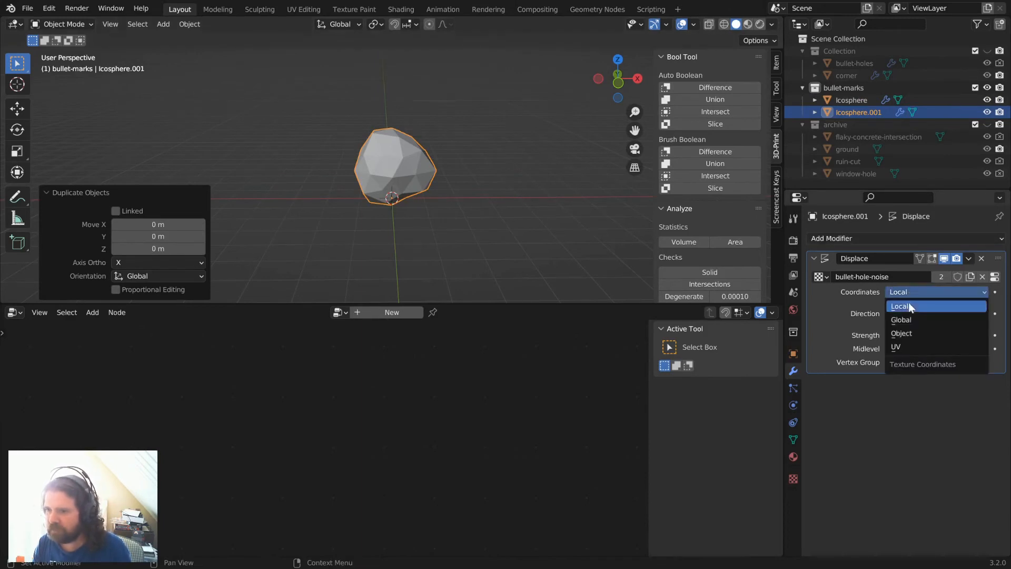
{"action": "left_click", "coordinate": [913, 321]}
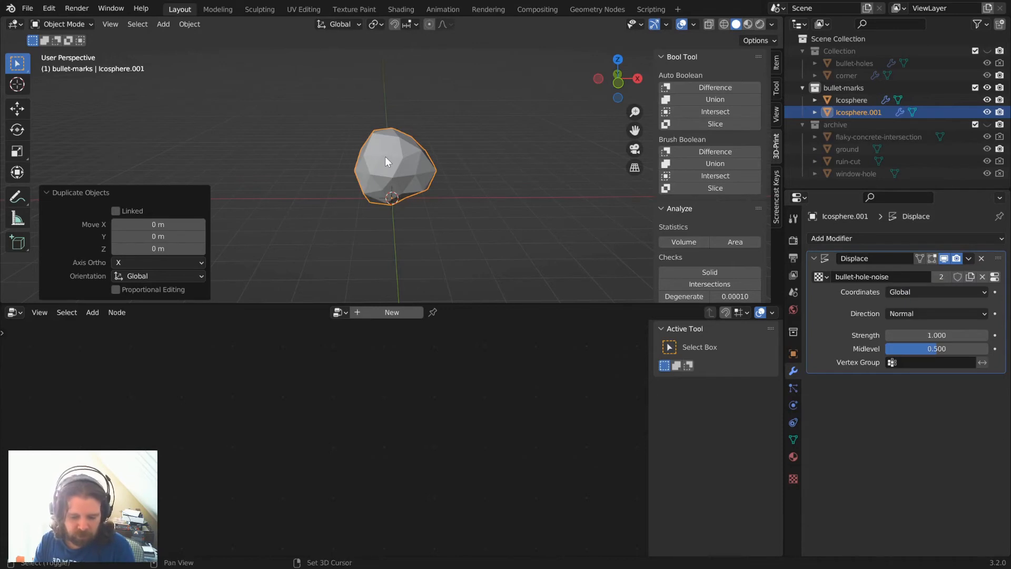
Duplicate the Global-coordinates icosphere, place the copy about 3 m along X, and show the main Collection.
{"action": "key", "text": "shift+d"}
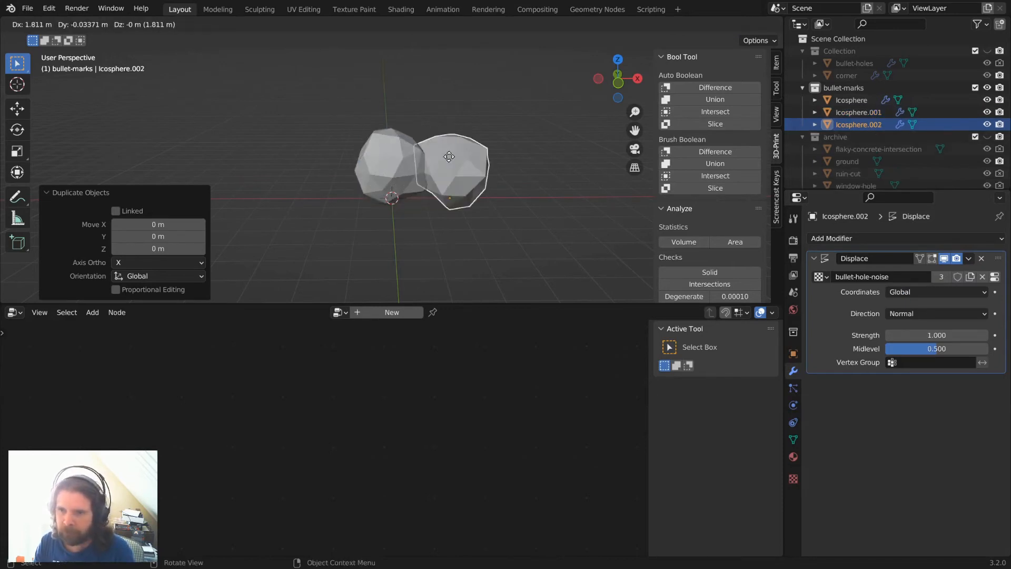
{"action": "left_click", "coordinate": [482, 153]}
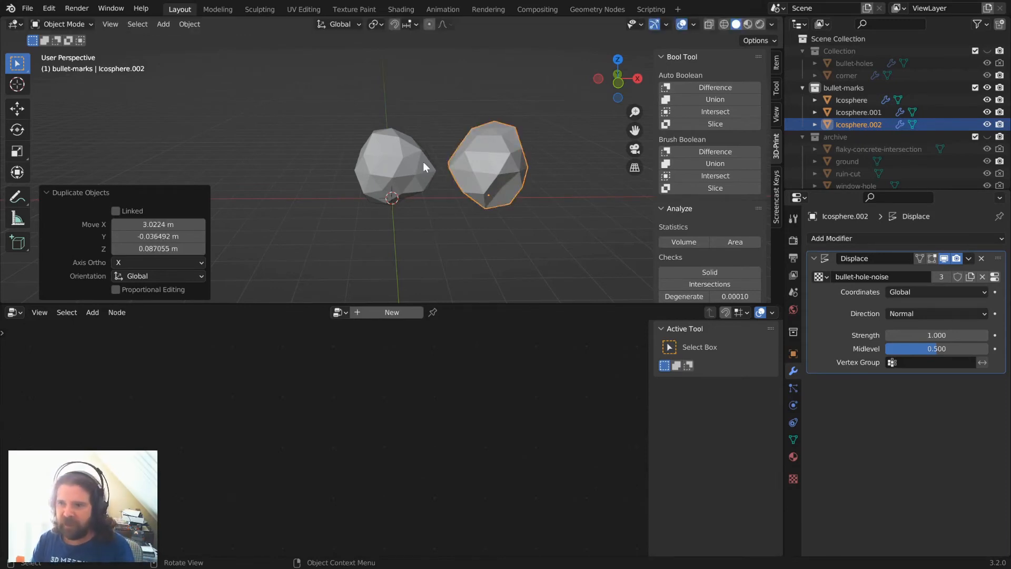
{"action": "key", "text": "1"}
{"action": "scroll", "coordinate": [422, 163], "scroll_direction": "down", "scroll_amount": 3}
{"action": "scroll", "coordinate": [496, 179], "scroll_direction": "down", "scroll_amount": 3}
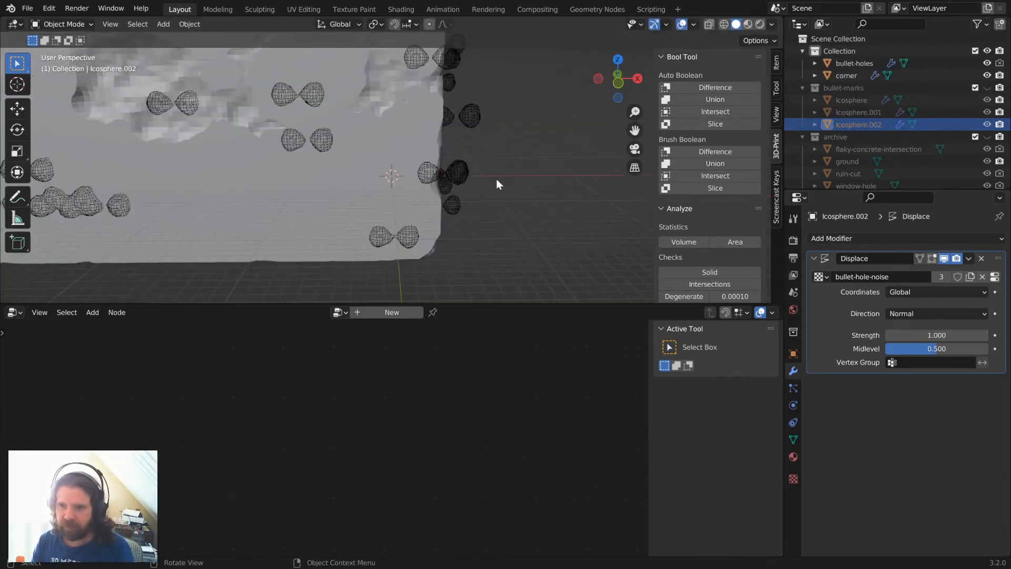
Enable Separate Children and Reset Children on the bullet-marks Collection Info node of the bullet-holes object's geometry nodes.
{"action": "left_click", "coordinate": [470, 174]}
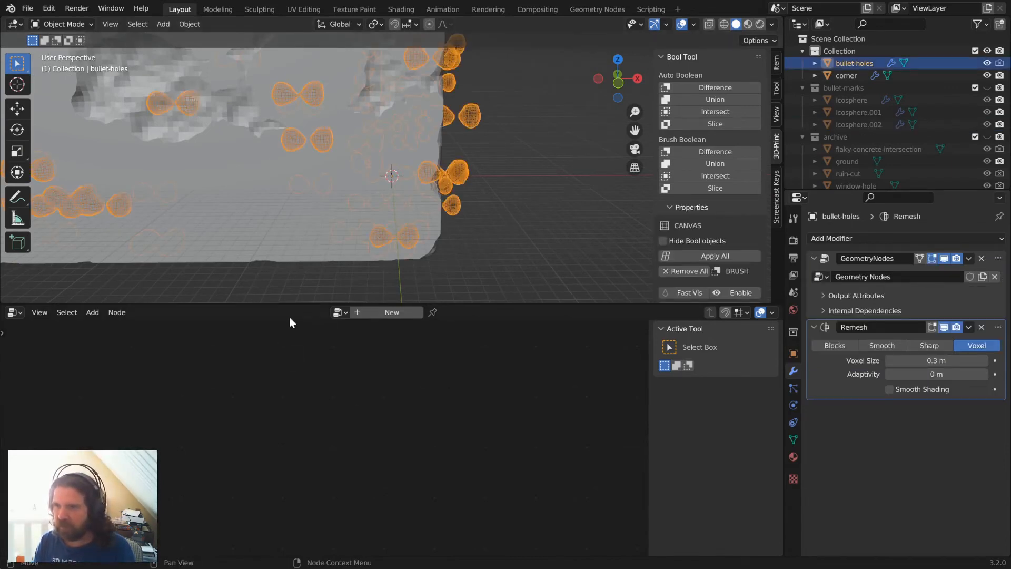
{"action": "left_click", "coordinate": [923, 288]}
{"action": "scroll", "coordinate": [323, 435], "scroll_direction": "up", "scroll_amount": 3}
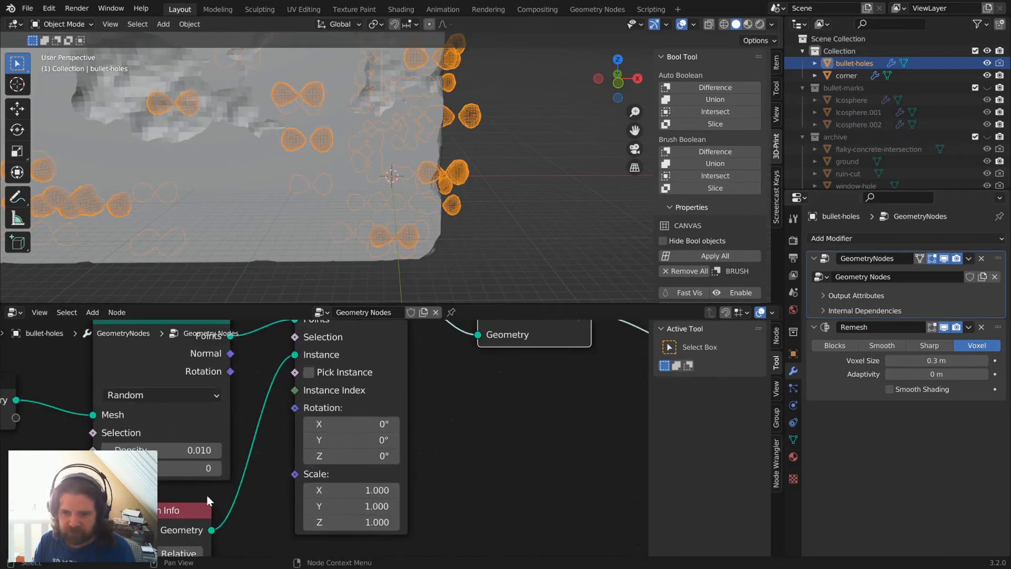
{"action": "scroll", "coordinate": [329, 431], "scroll_direction": "down", "scroll_amount": 2}
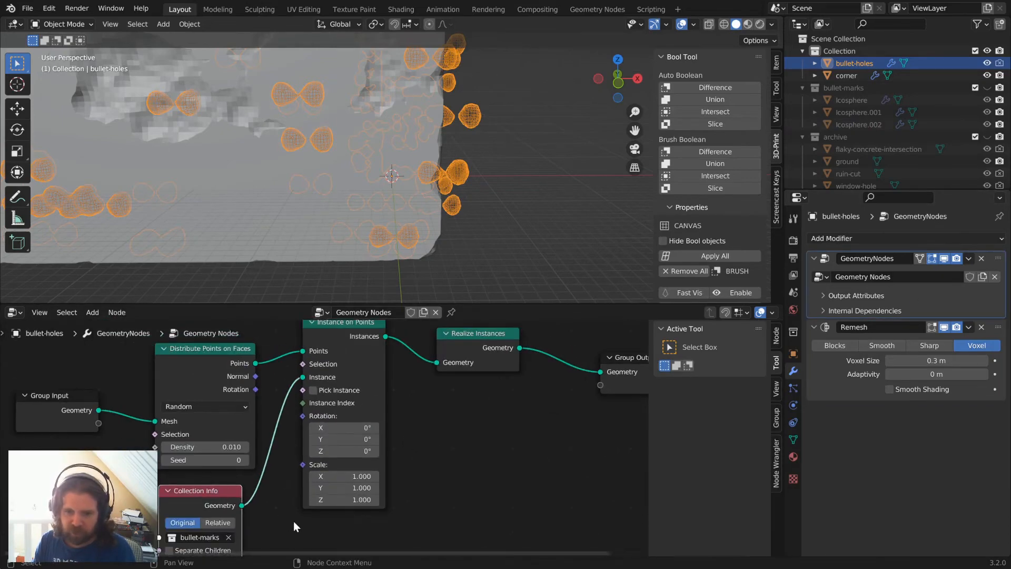
{"action": "middle_click_drag", "start_coordinate": [434, 514], "coordinate": [439, 478]}
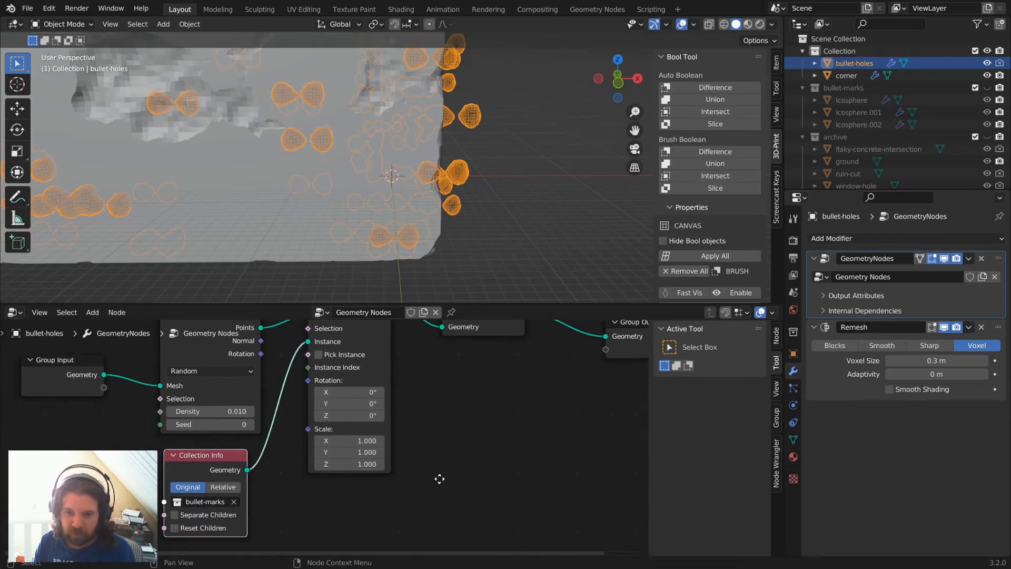
{"action": "left_click", "coordinate": [174, 528]}
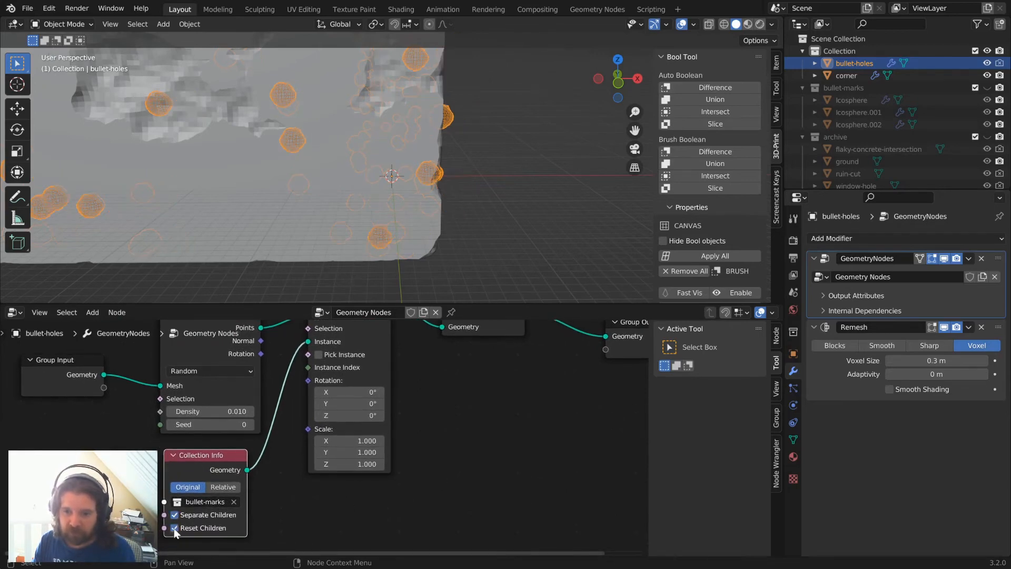
Turn Separate Children and Reset Children off and back on in the Collection Info node to compare their effect on the instances.
{"action": "left_click", "coordinate": [174, 515]}
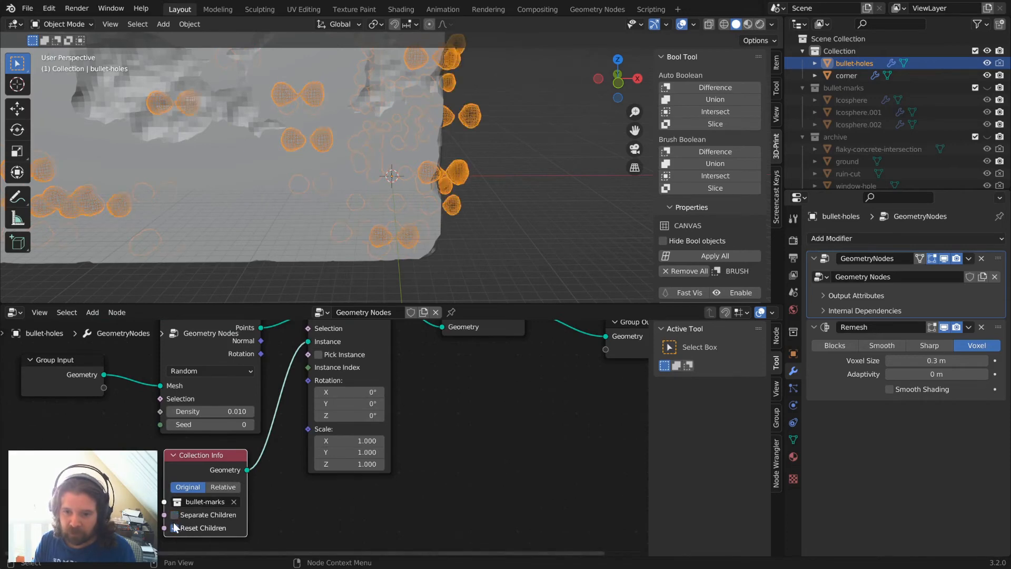
{"action": "left_click", "coordinate": [174, 528]}
{"action": "middle_click_drag", "start_coordinate": [477, 201], "coordinate": [392, 156]}
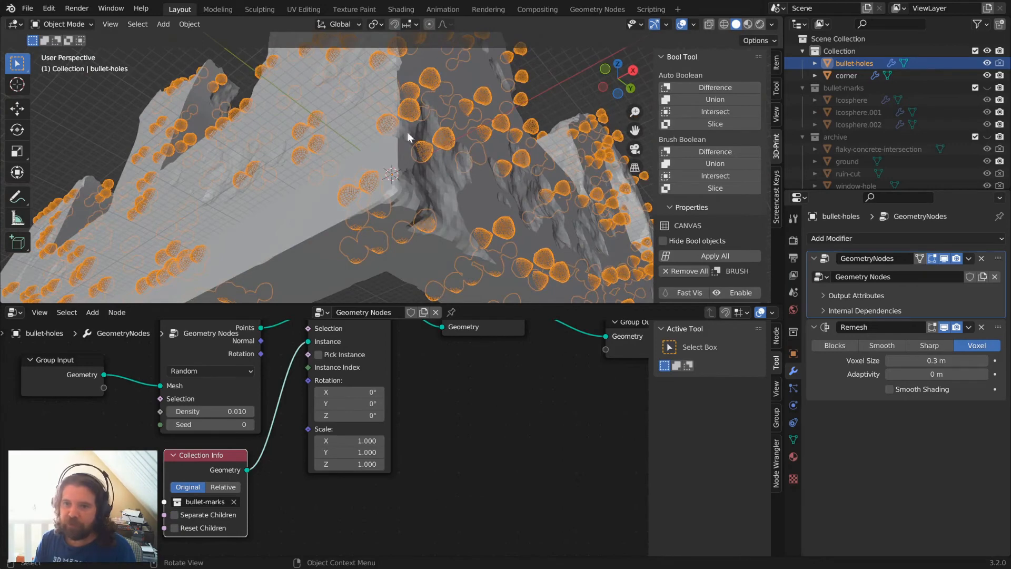
{"action": "left_click", "coordinate": [174, 515]}
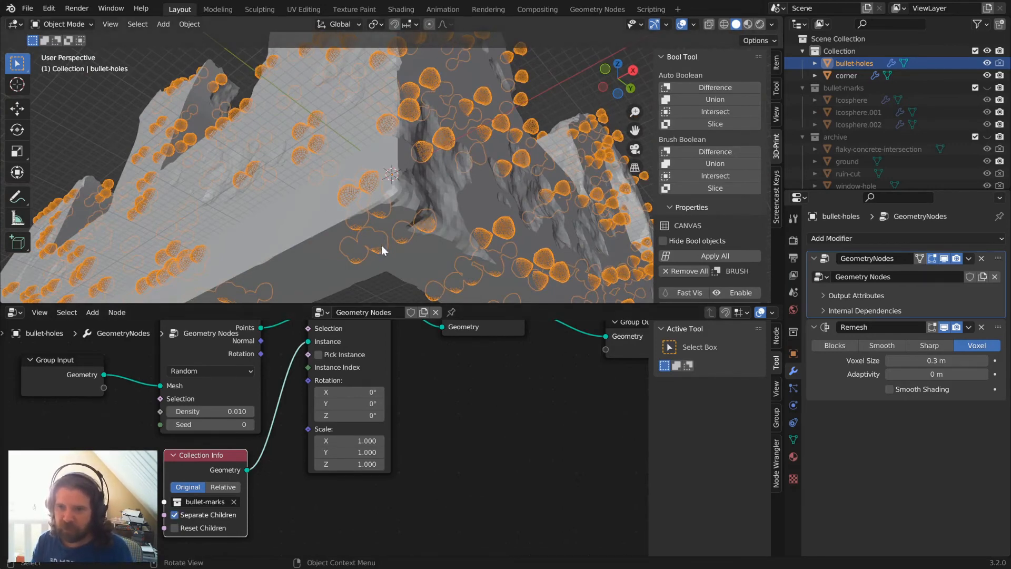
{"action": "middle_click_drag", "start_coordinate": [381, 248], "coordinate": [400, 311]}
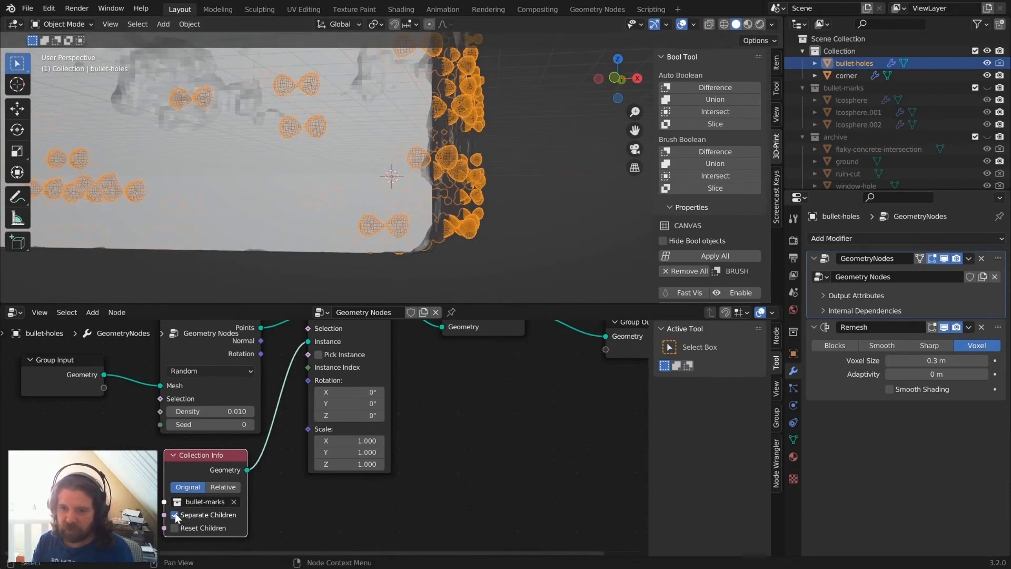
{"action": "left_click", "coordinate": [174, 528]}
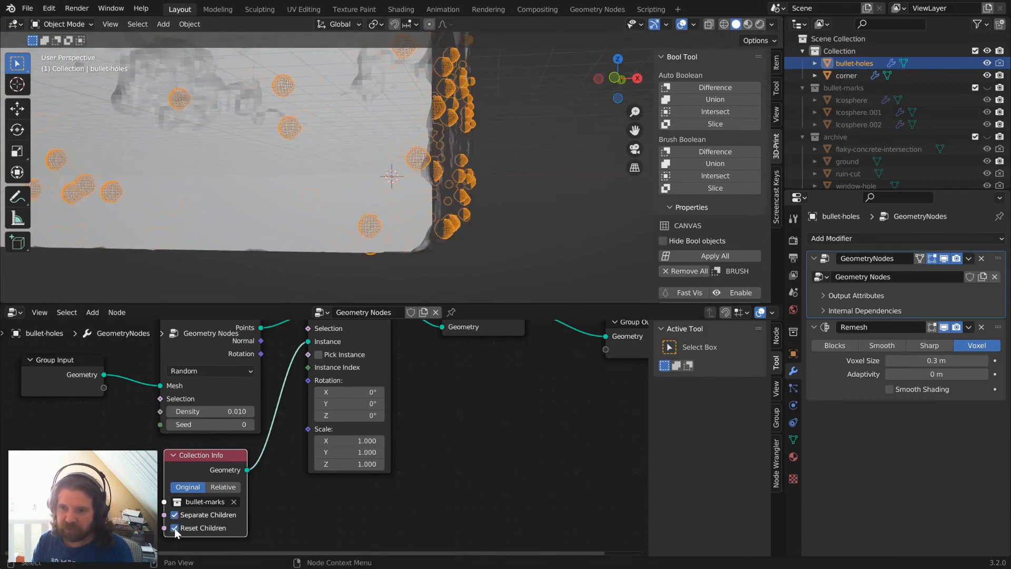
Examine the Instance on Points connections and, from above, how deep the bullet-mark instances sit in the wall surfaces.
{"action": "middle_click_drag", "start_coordinate": [474, 210], "coordinate": [532, 39]}
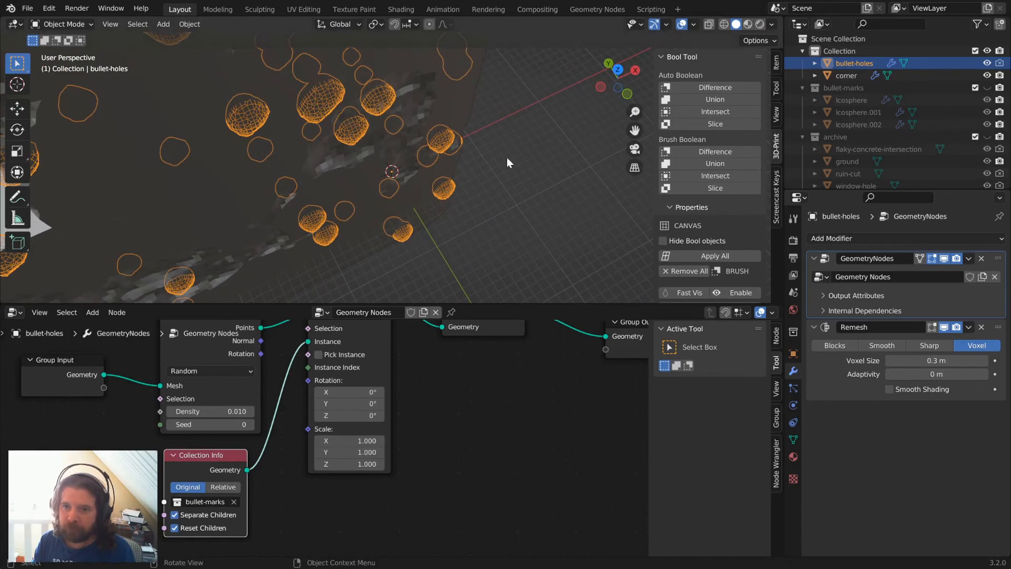
{"action": "middle_click_drag", "start_coordinate": [506, 157], "coordinate": [467, 90]}
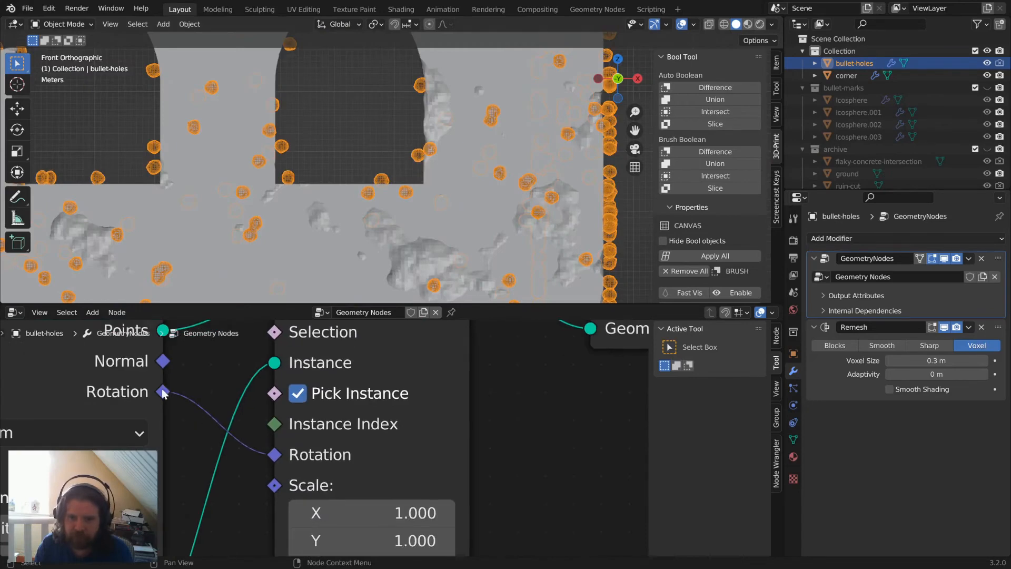
{"action": "scroll", "coordinate": [166, 394], "scroll_direction": "down", "scroll_amount": 2}
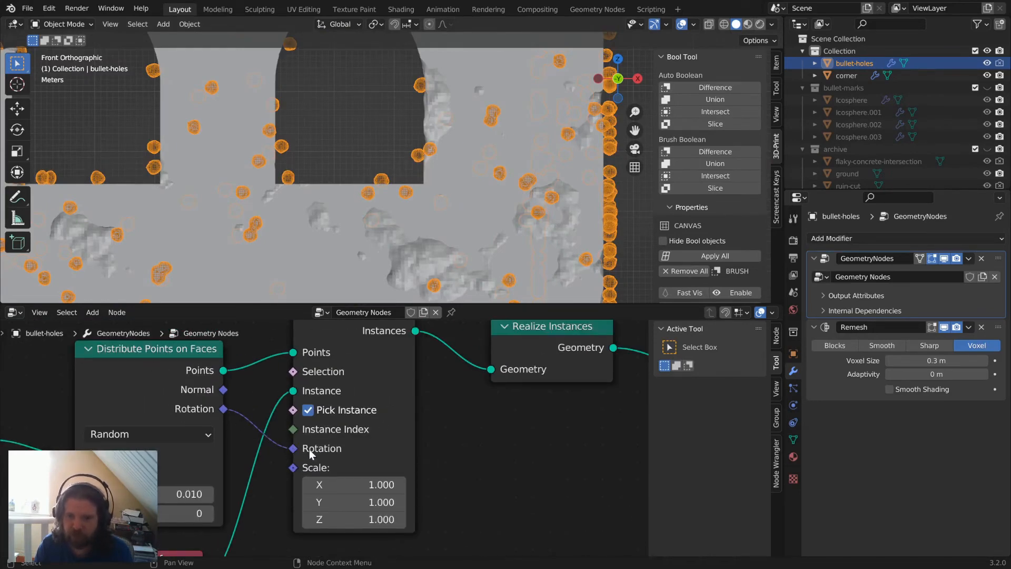
{"action": "scroll", "coordinate": [365, 416], "scroll_direction": "down", "scroll_amount": 2}
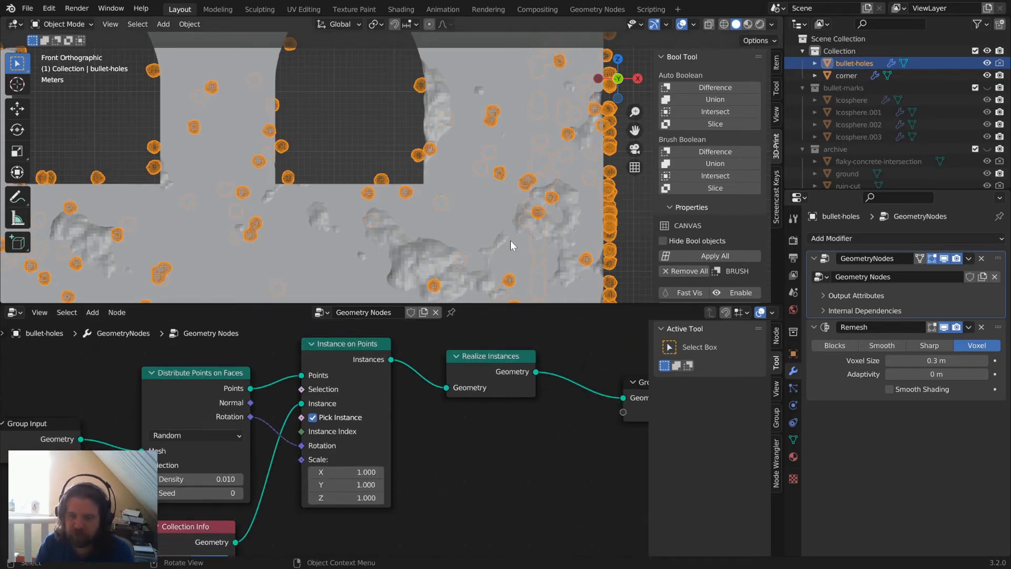
{"action": "middle_click_drag", "start_coordinate": [509, 241], "coordinate": [399, 264]}
{"action": "middle_click_drag", "start_coordinate": [384, 43], "coordinate": [378, 67], "text": "alt"}
{"action": "scroll", "coordinate": [378, 66], "scroll_direction": "down", "scroll_amount": 4}
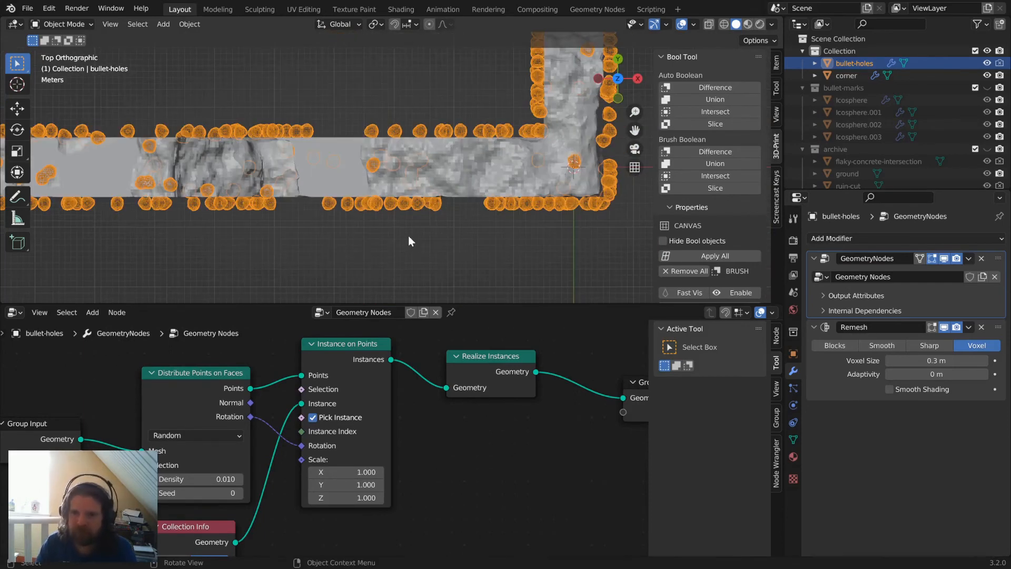
{"action": "scroll", "coordinate": [408, 235], "scroll_direction": "up", "scroll_amount": 7}
{"action": "middle_click_drag", "start_coordinate": [423, 277], "coordinate": [443, 171], "text": "shift"}
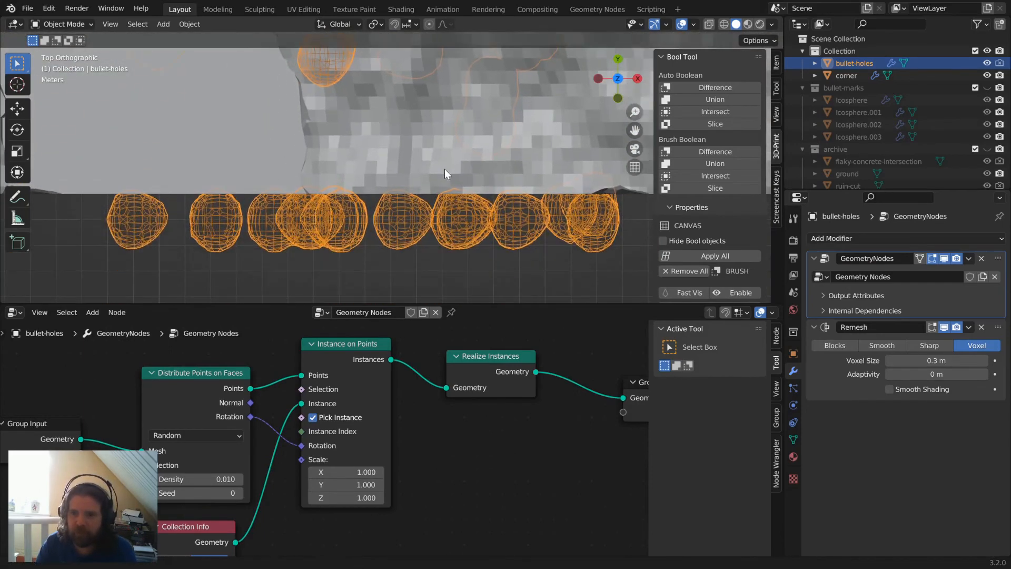
{"action": "scroll", "coordinate": [427, 188], "scroll_direction": "up", "scroll_amount": 5}
{"action": "scroll", "coordinate": [443, 168], "scroll_direction": "down", "scroll_amount": 3}
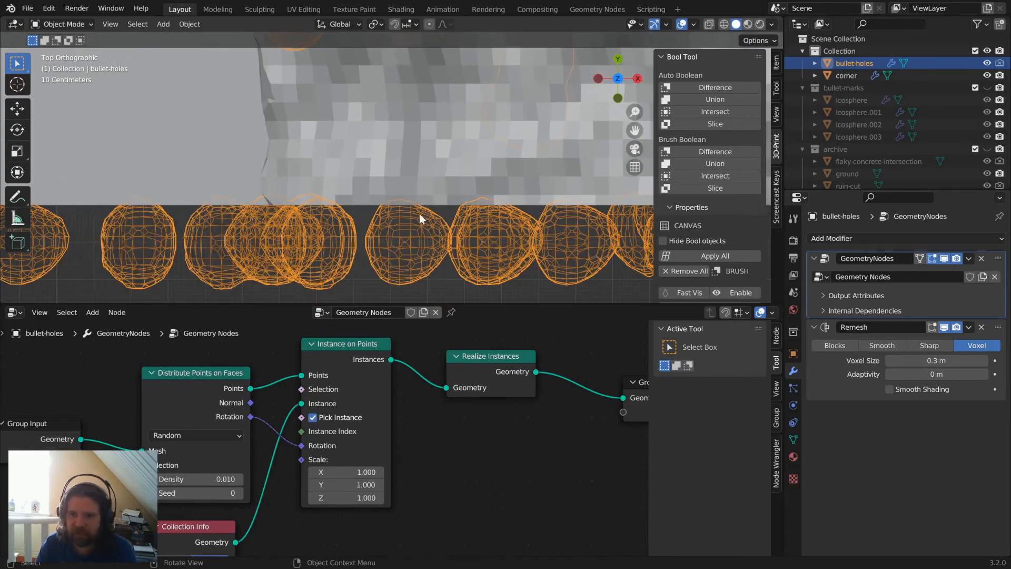
{"action": "scroll", "coordinate": [426, 208], "scroll_direction": "down", "scroll_amount": 3}
{"action": "middle_click_drag", "start_coordinate": [327, 201], "coordinate": [303, 104]}
Isolate the bullet-marks collection in front view and move Icosphere.001's mesh down about 0.32 m relative to its origin.
{"action": "key", "text": "2"}
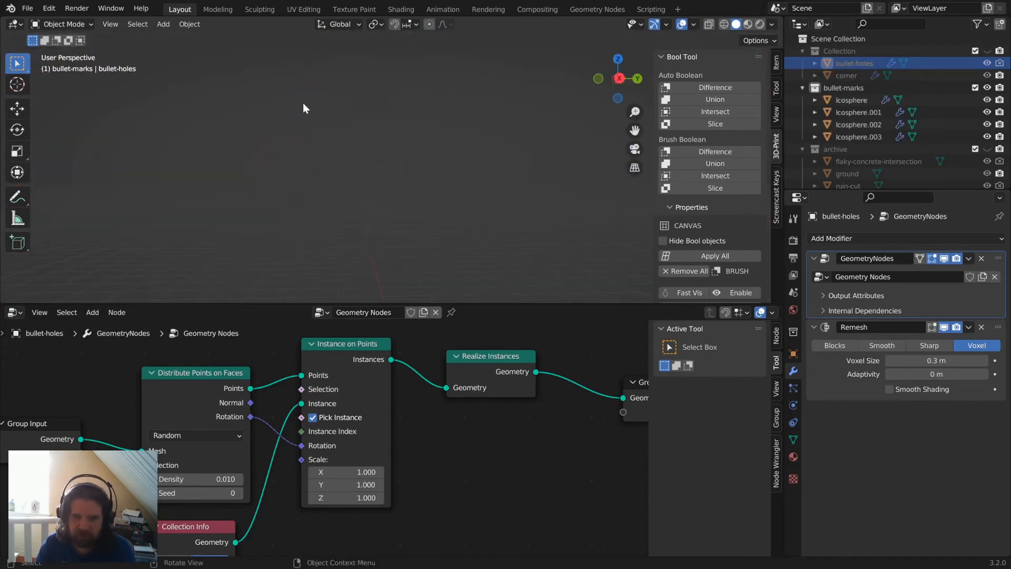
{"action": "key", "text": "a"}
{"action": "key", "text": "KP_Decimal"}
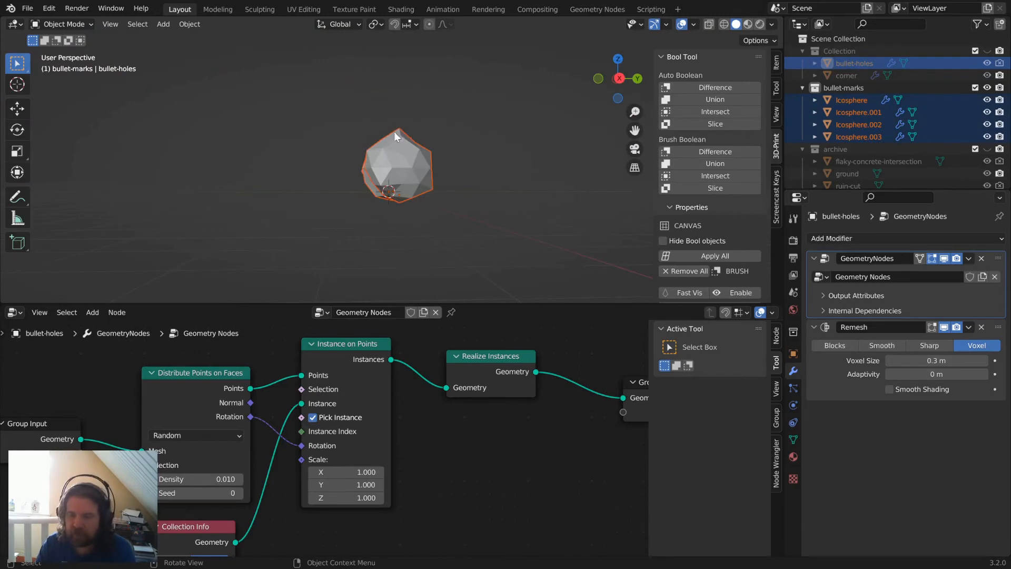
{"action": "key", "text": "KP_1"}
{"action": "scroll", "coordinate": [376, 141], "scroll_direction": "up", "scroll_amount": 3}
{"action": "left_click", "coordinate": [205, 154]}
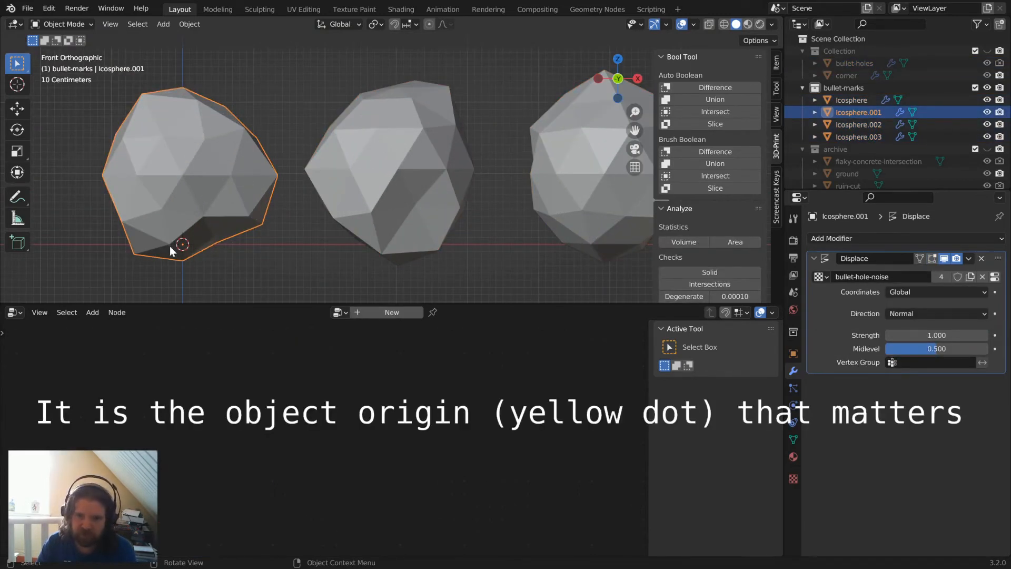
{"action": "scroll", "coordinate": [450, 176], "scroll_direction": "down", "scroll_amount": 2}
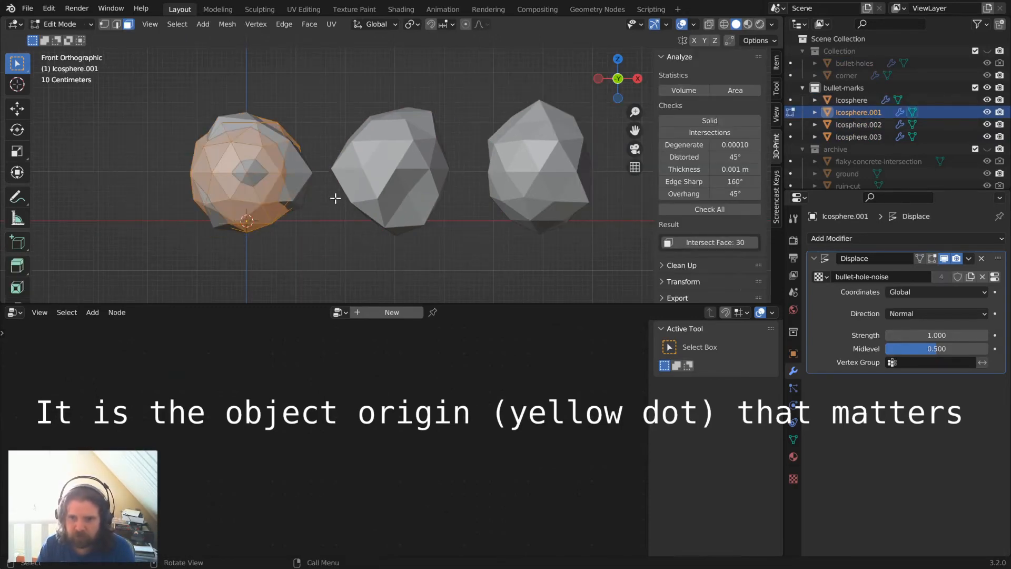
{"action": "key", "text": "g"}
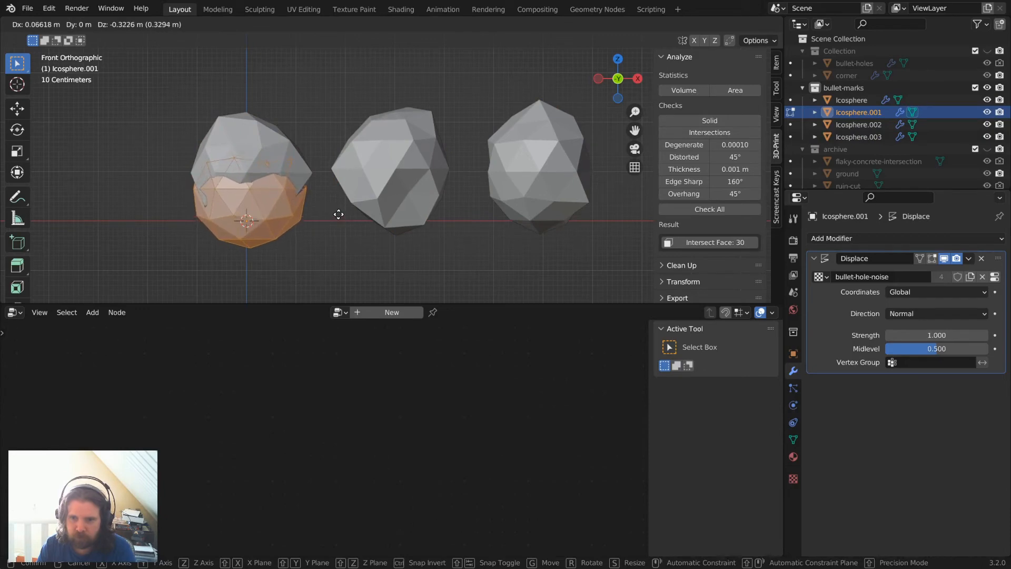
{"action": "left_click", "coordinate": [338, 214]}
{"action": "key", "text": "Tab"}
Move the Icosphere.001 object about 3 m along negative X, clear of the original icosphere.
{"action": "key", "text": "g"}
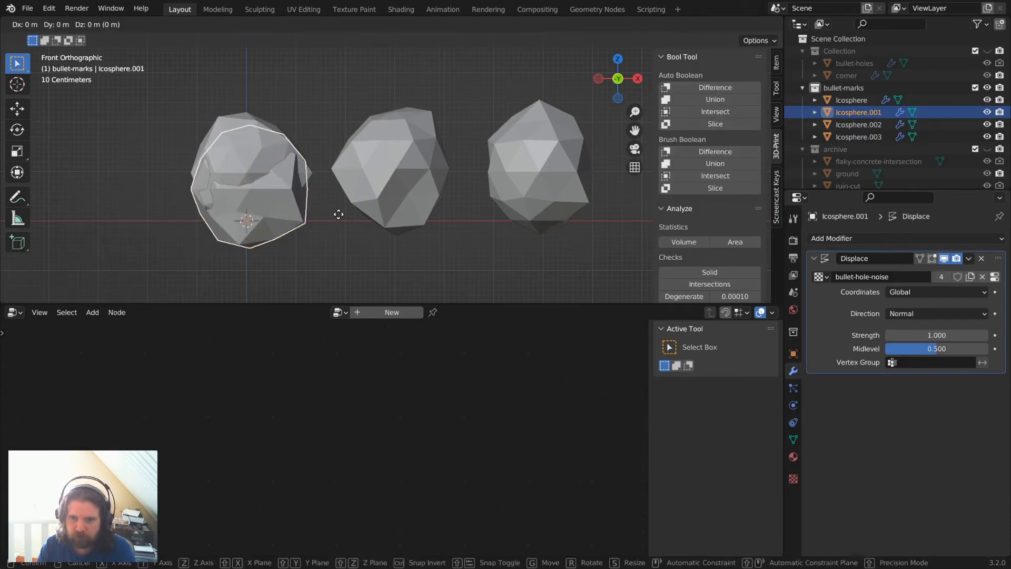
{"action": "key", "text": "x"}
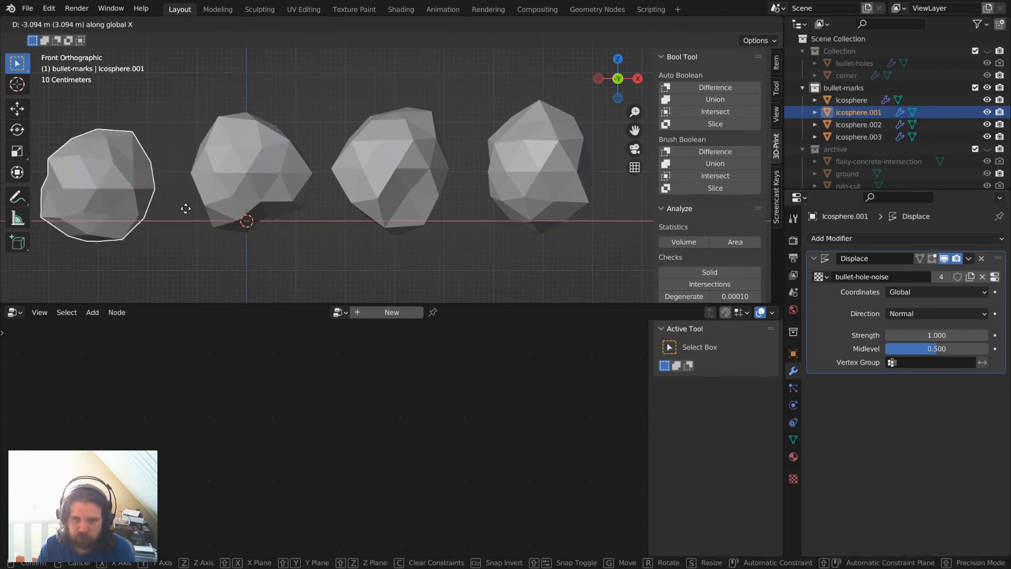
{"action": "left_click", "coordinate": [188, 208]}
Move the original Icosphere's mesh down about 0.75 m along Z in Edit Mode, keeping its origin in place.
{"action": "left_click", "coordinate": [258, 174]}
{"action": "key", "text": "Tab"}
{"action": "key", "text": "g"}
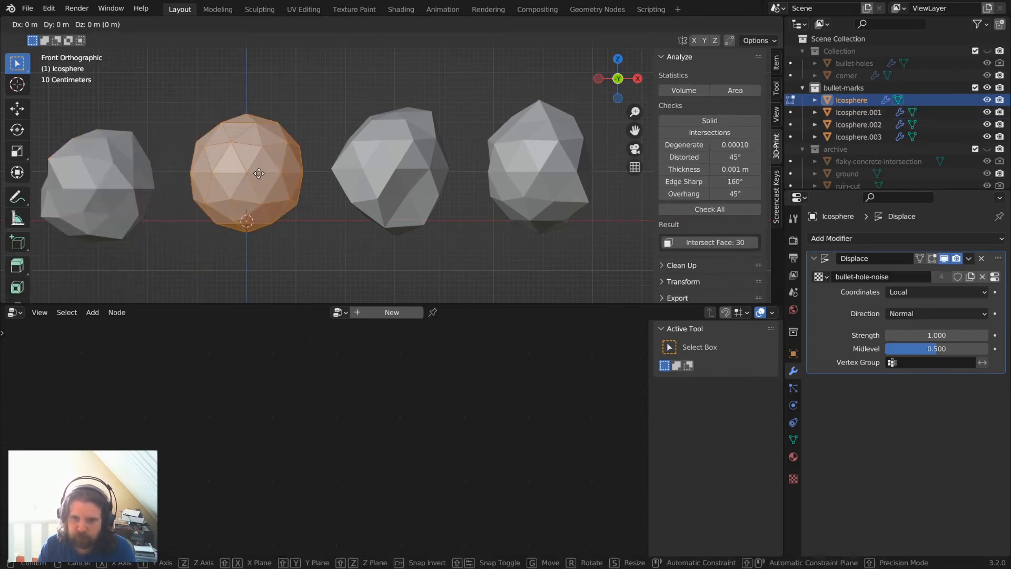
{"action": "key", "text": "z"}
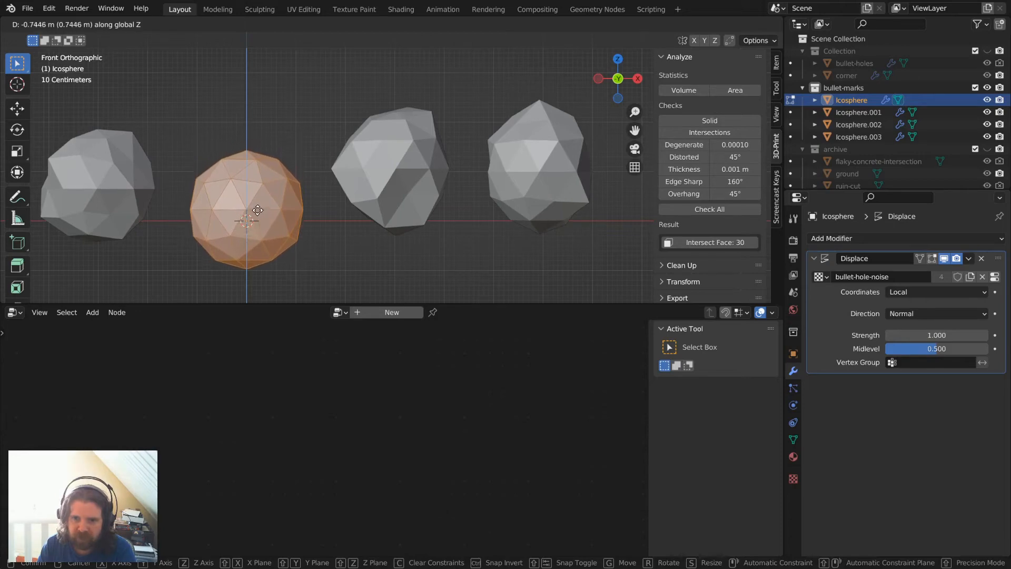
{"action": "left_click", "coordinate": [258, 211]}
{"action": "key", "text": "Tab"}
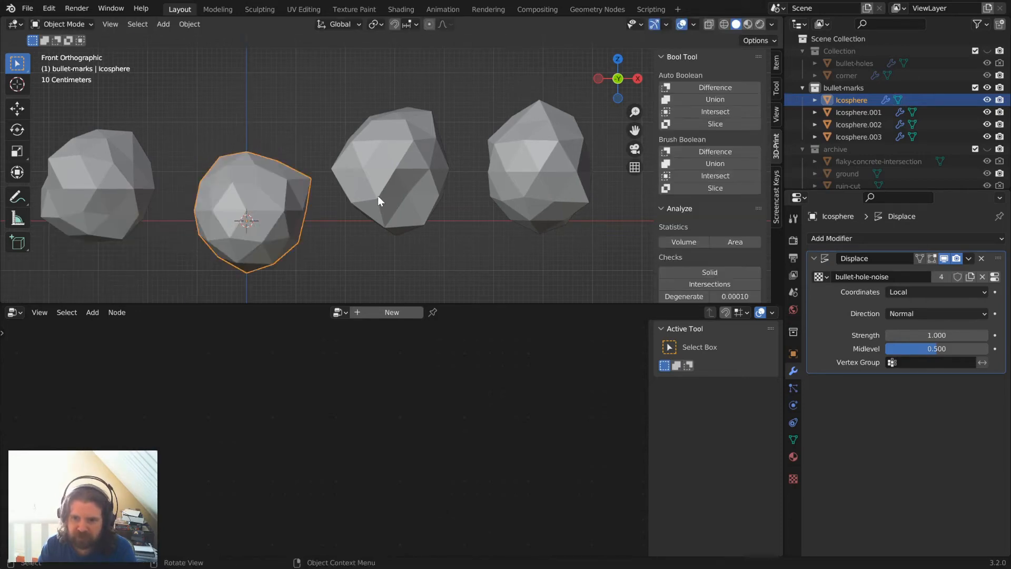
Shift Icosphere.002's mesh slightly down along Z relative to its origin in Edit Mode.
{"action": "left_click", "coordinate": [378, 195]}
{"action": "key", "text": "Tab"}
{"action": "key", "text": "g"}
{"action": "key", "text": "z"}
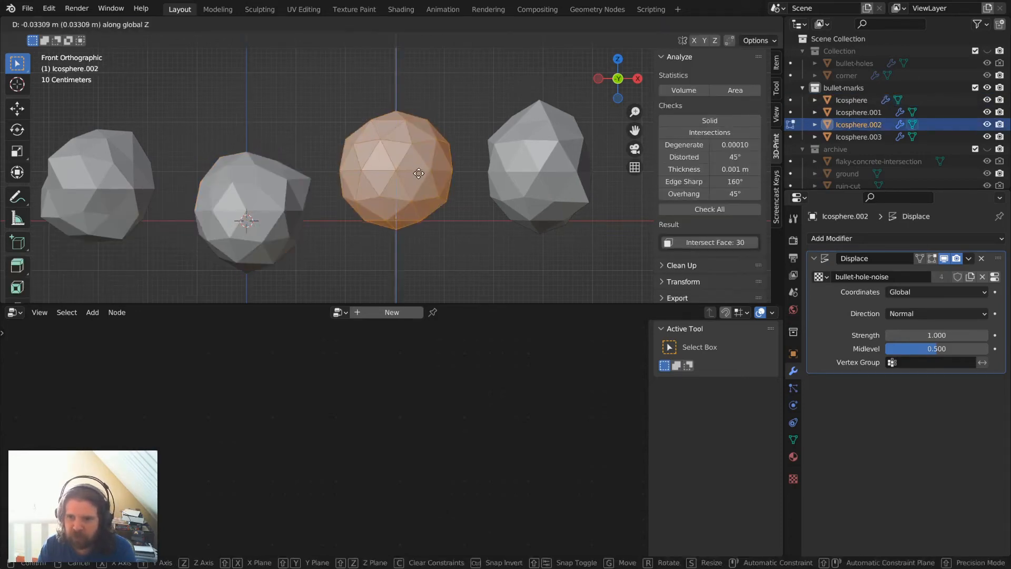
{"action": "left_click", "coordinate": [416, 182]}
{"action": "key", "text": "Tab"}
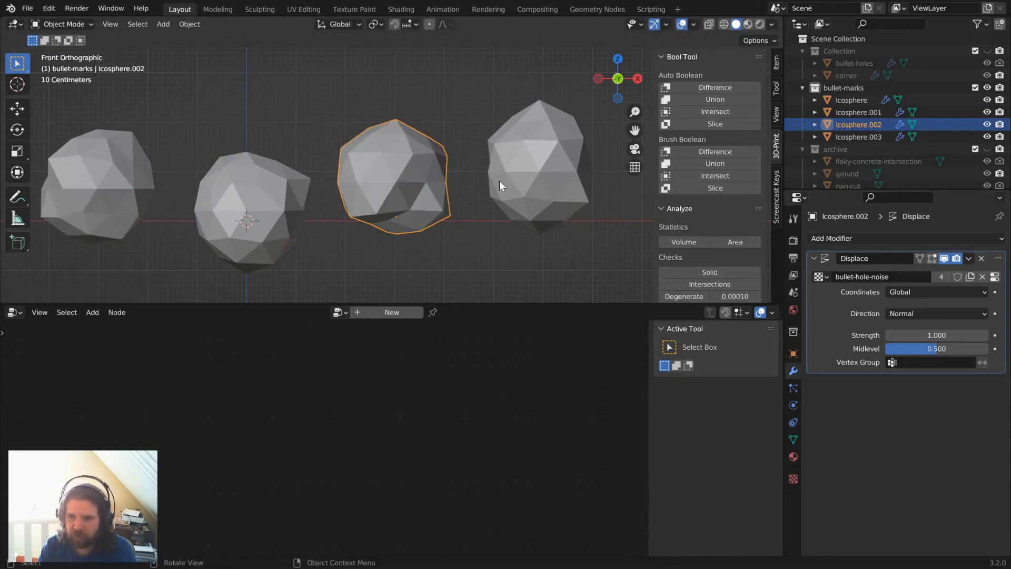
Move Icosphere.003's mesh down about 0.4 m along Z in Edit Mode, leaving its origin in place.
{"action": "left_click", "coordinate": [535, 173]}
{"action": "key", "text": "Tab"}
{"action": "key", "text": "g"}
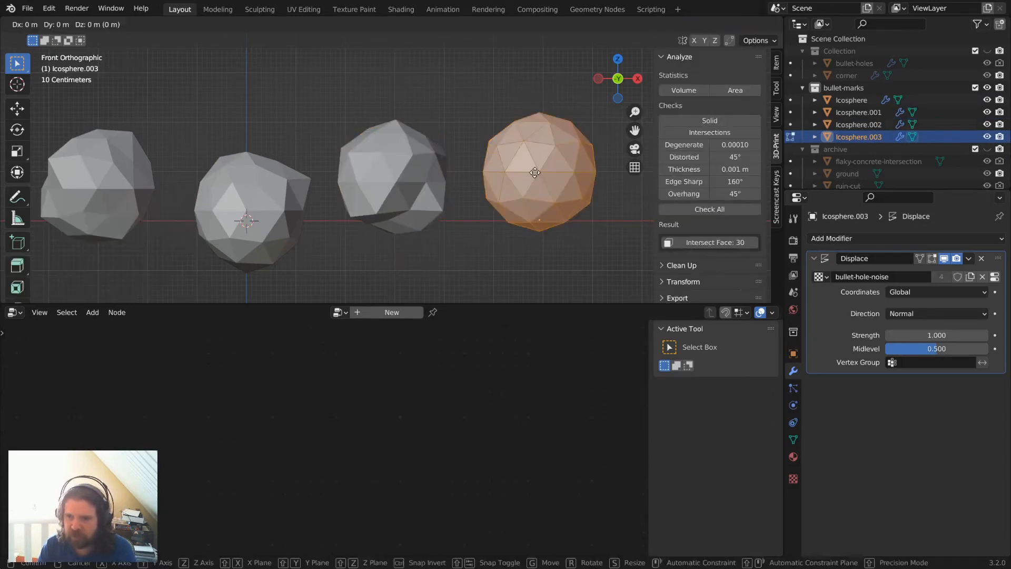
{"action": "key", "text": "z"}
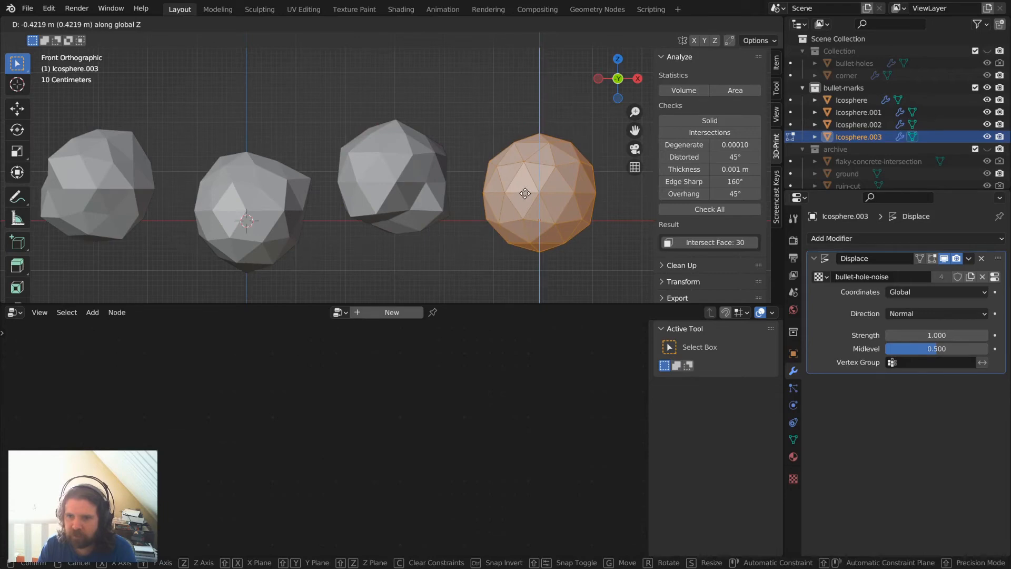
{"action": "left_click", "coordinate": [525, 193]}
{"action": "key", "text": "Tab"}
Deselect everything, show the main Collection, and check from above how deep the shifted bullet marks sit in the walls.
{"action": "scroll", "coordinate": [399, 235], "scroll_direction": "down", "scroll_amount": 5}
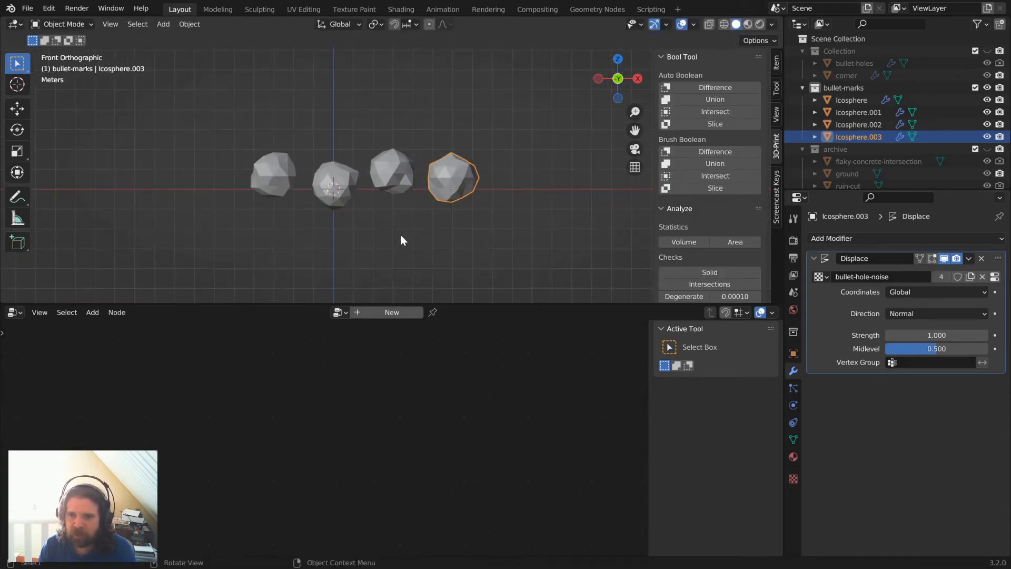
{"action": "key", "text": "alt+a"}
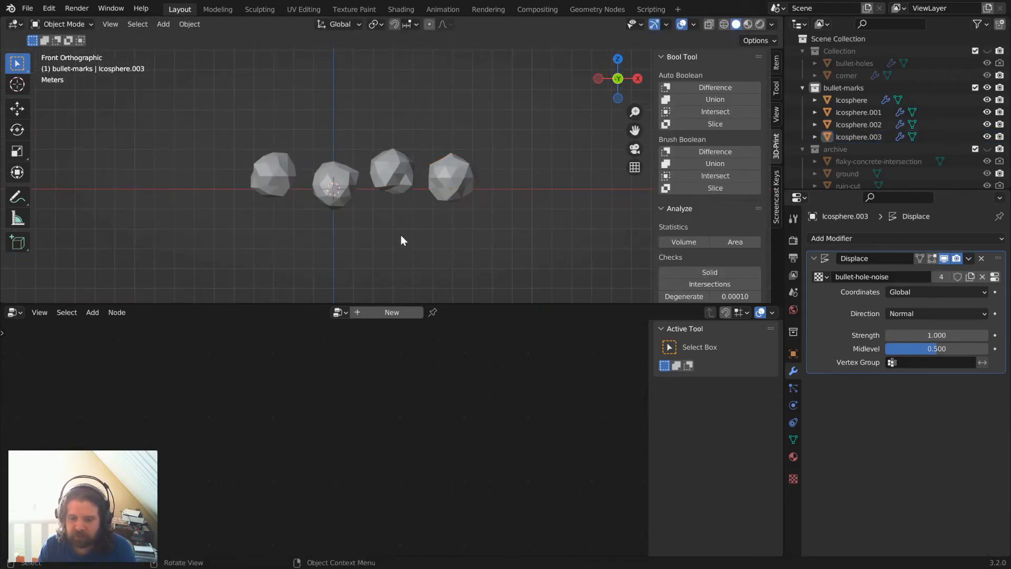
{"action": "key", "text": "1"}
{"action": "middle_click_drag", "start_coordinate": [400, 235], "coordinate": [438, 295]}
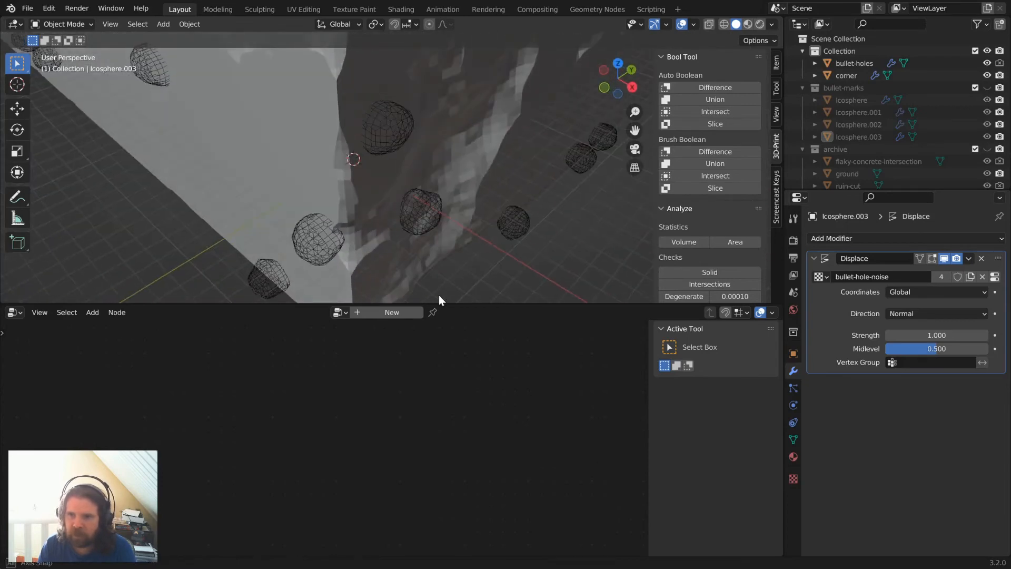
{"action": "key", "text": "KP_7"}
{"action": "scroll", "coordinate": [436, 198], "scroll_direction": "down", "scroll_amount": 2}
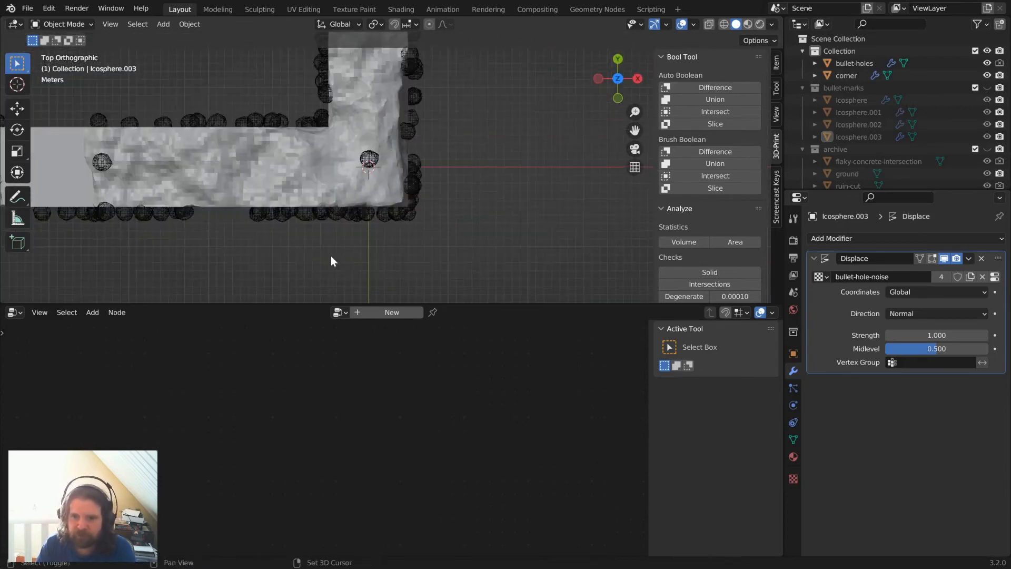
Examine how deep the scattered bullet marks sit in the corner building's walls, from above and in perspective.
{"action": "middle_click_drag", "start_coordinate": [330, 256], "coordinate": [386, 245], "text": "shift"}
{"action": "scroll", "coordinate": [385, 245], "scroll_direction": "up", "scroll_amount": 8}
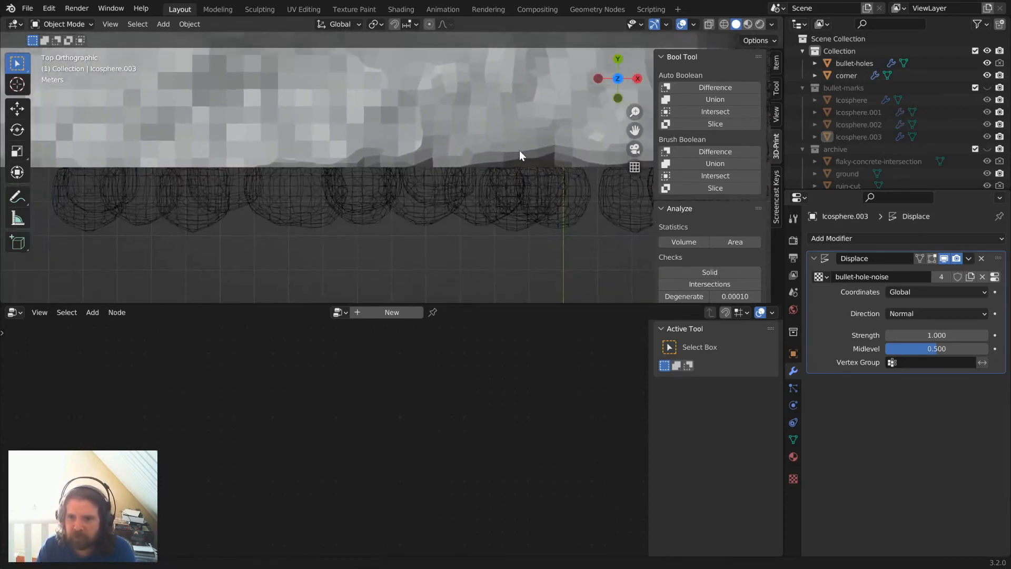
{"action": "left_click", "coordinate": [73, 186]}
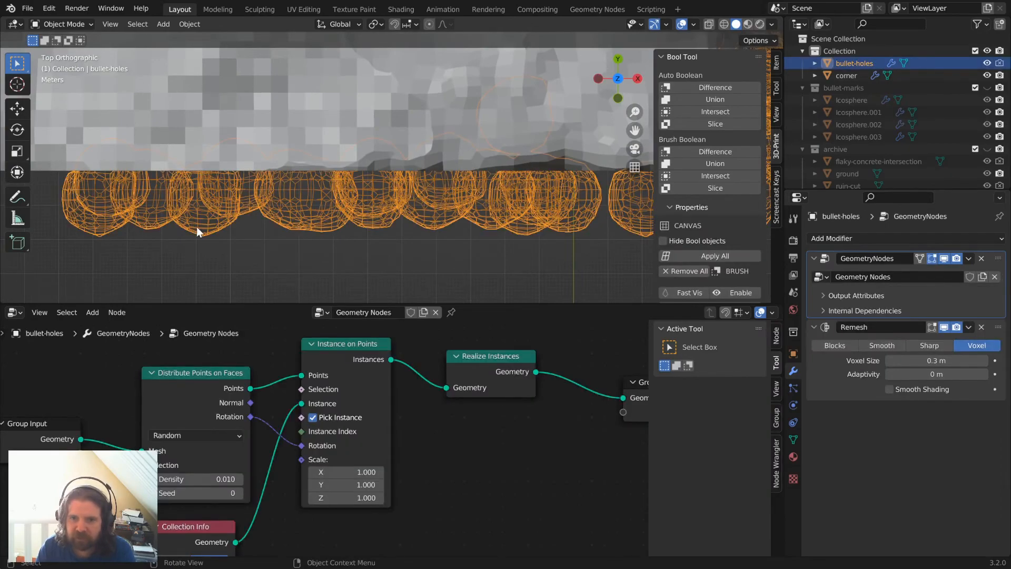
{"action": "middle_click_drag", "start_coordinate": [197, 227], "coordinate": [157, 93]}
{"action": "middle_click_drag", "start_coordinate": [362, 185], "coordinate": [370, 127]}
Hide the bullet-holes object and enable viewport display of the corner's BTool_bullet-holes Difference modifier, inspecting the cut holes.
{"action": "left_click", "coordinate": [387, 115]}
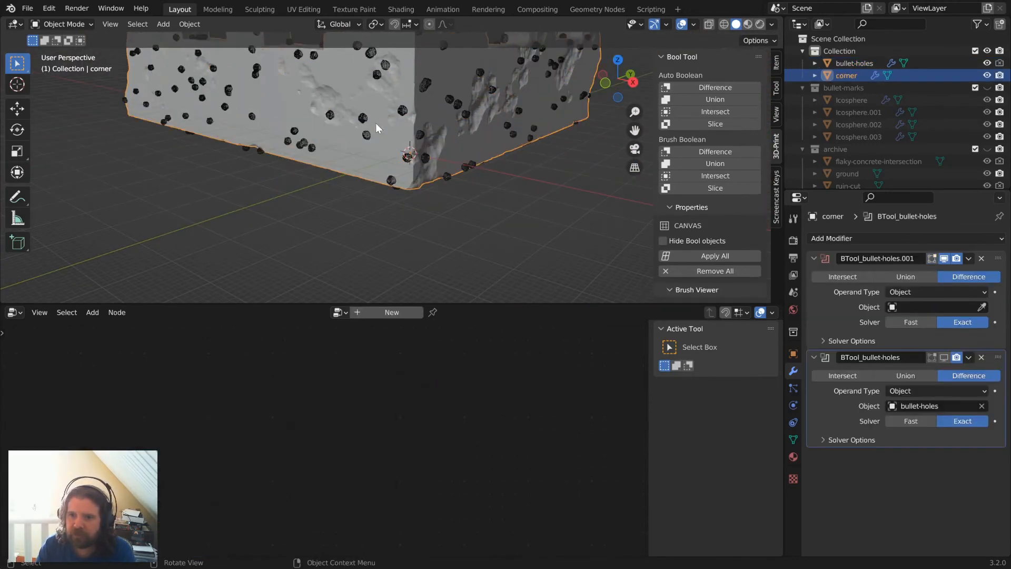
{"action": "left_click", "coordinate": [367, 134]}
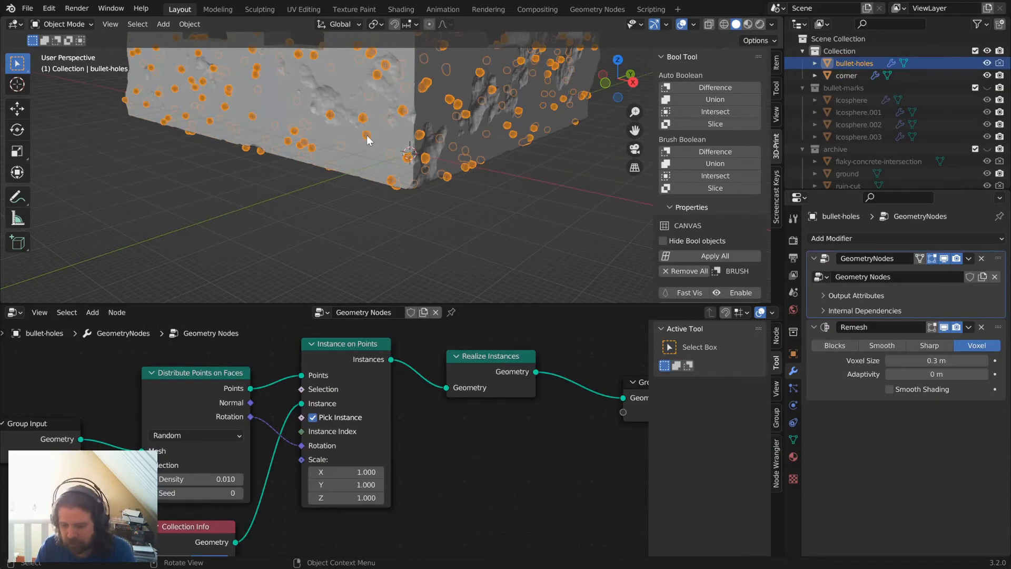
{"action": "key", "text": "h"}
{"action": "left_click", "coordinate": [367, 135]}
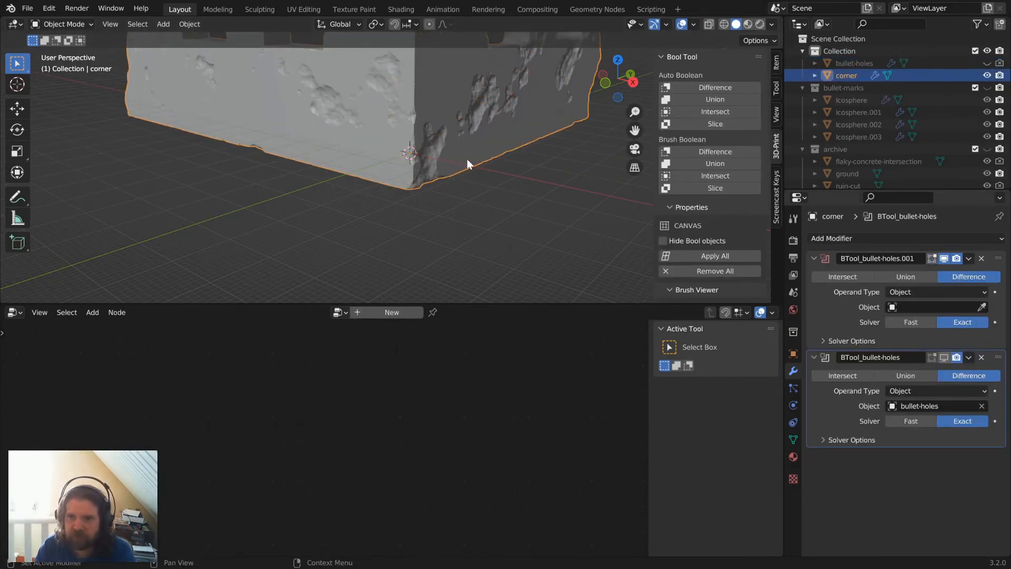
{"action": "scroll", "coordinate": [462, 153], "scroll_direction": "down", "scroll_amount": 6}
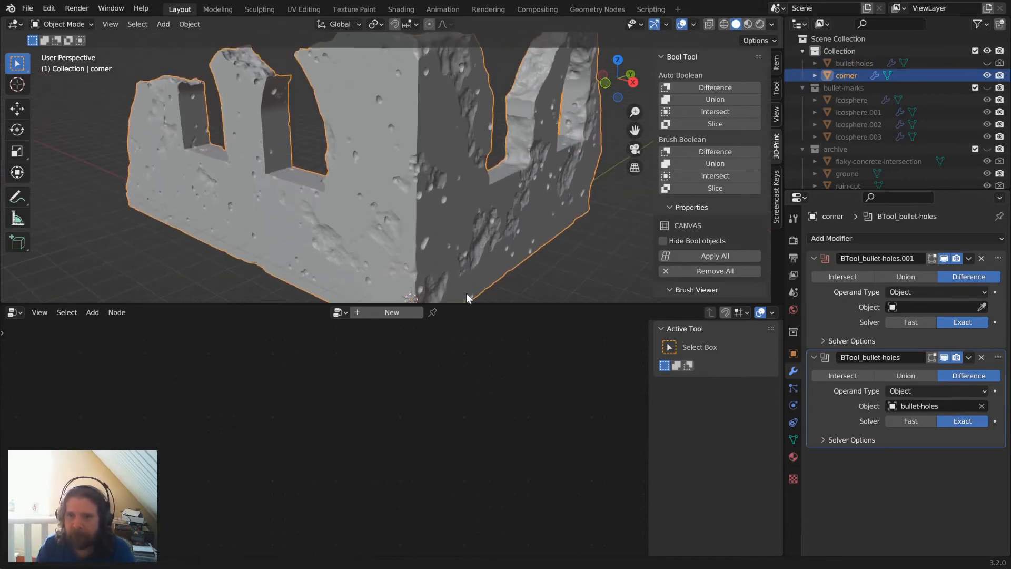
{"action": "middle_click_drag", "start_coordinate": [451, 193], "coordinate": [453, 228]}
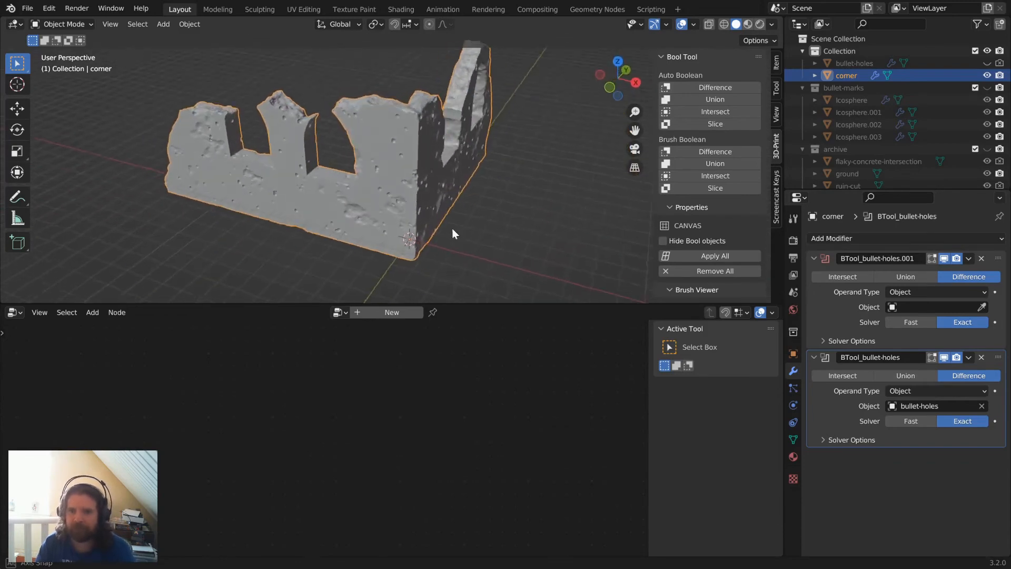
{"action": "scroll", "coordinate": [418, 149], "scroll_direction": "up", "scroll_amount": 5}
{"action": "scroll", "coordinate": [421, 147], "scroll_direction": "down", "scroll_amount": 5}
{"action": "middle_click_drag", "start_coordinate": [433, 142], "coordinate": [397, 198]}
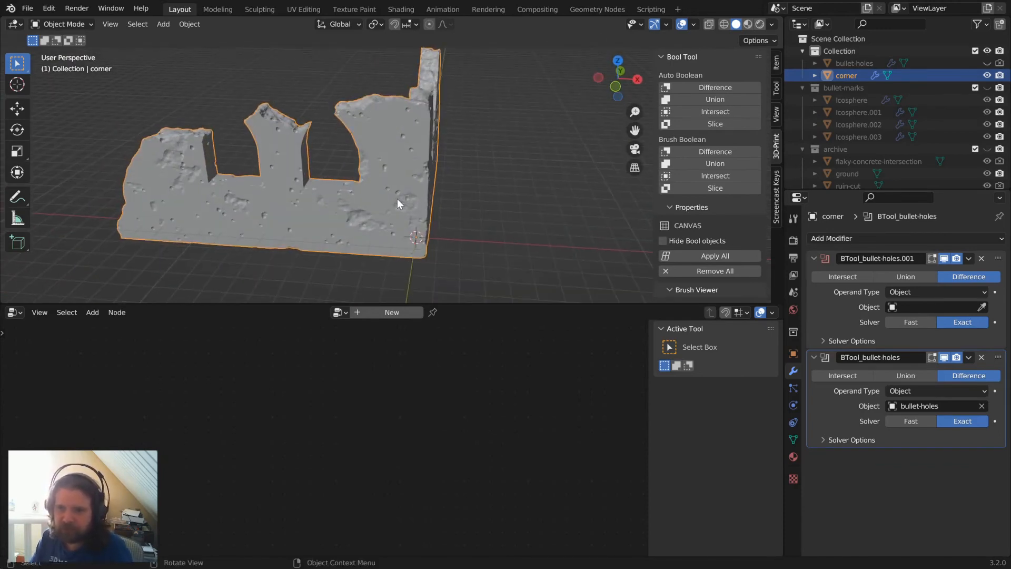
Select the hidden bullet-holes object and bring its whole geometry node tree into view.
{"action": "left_click", "coordinate": [856, 64]}
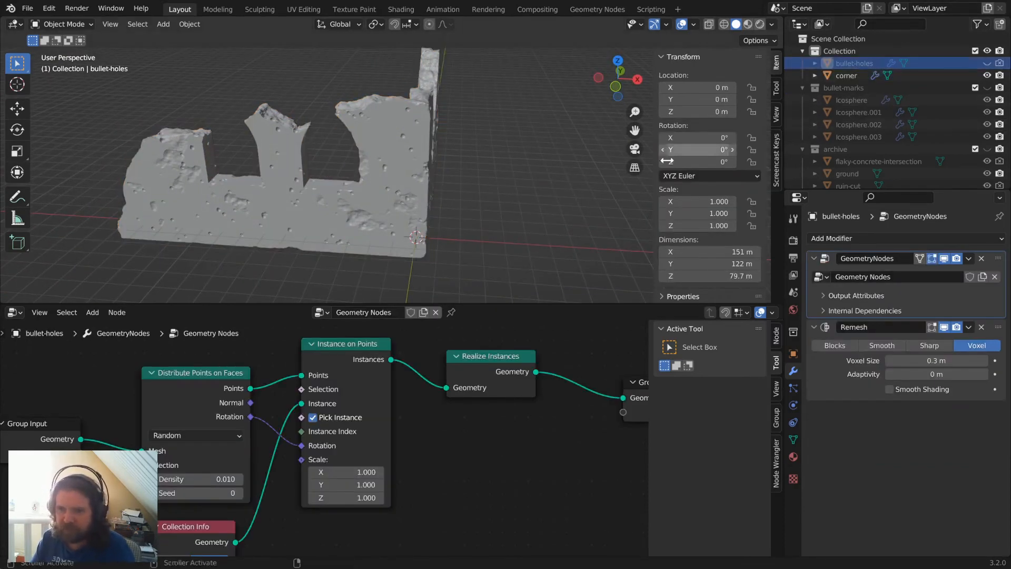
{"action": "scroll", "coordinate": [421, 437], "scroll_direction": "down", "scroll_amount": 2}
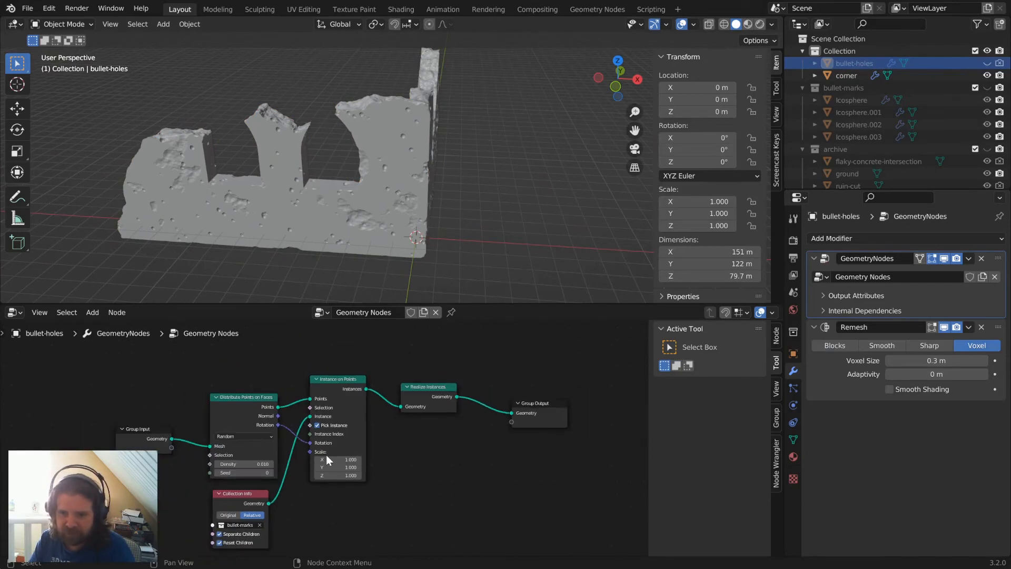
{"action": "middle_click_drag", "start_coordinate": [434, 498], "coordinate": [463, 462]}
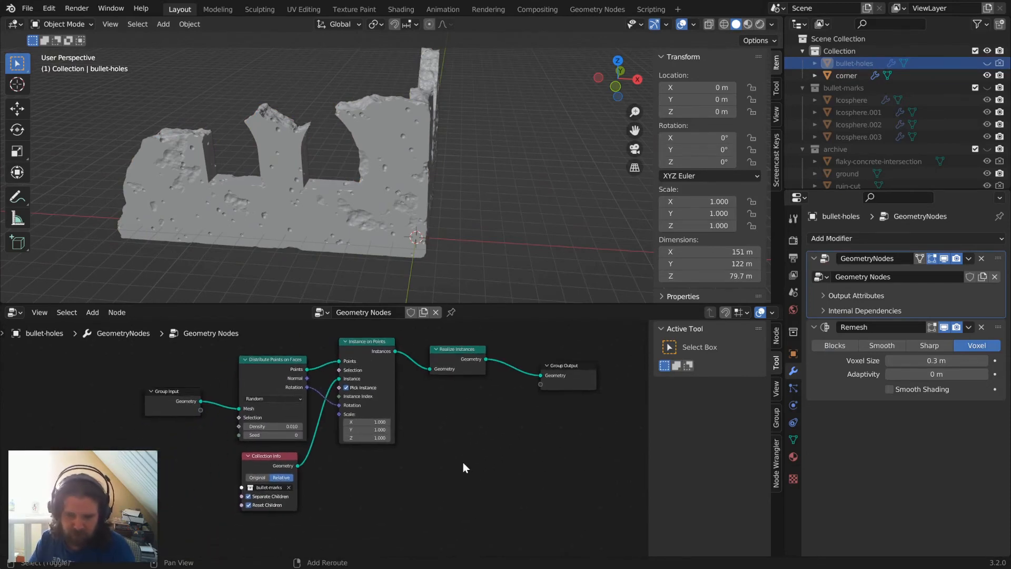
{"action": "key", "text": "shift+a"}
{"action": "key", "text": "r"}
{"action": "key", "text": "a"}
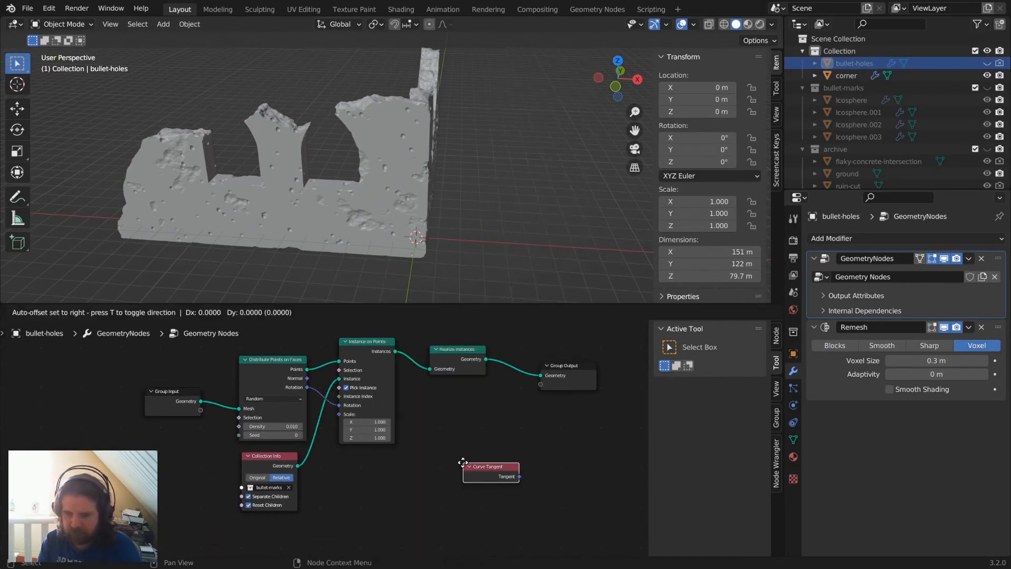
{"action": "left_click", "coordinate": [463, 463]}
{"action": "key", "text": "x"}
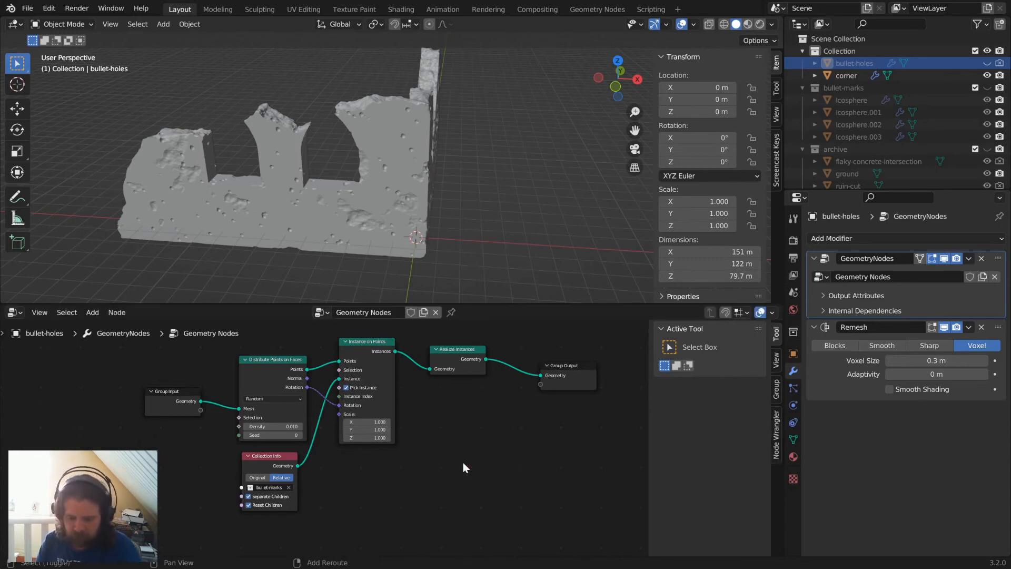
Add a Random Value node to the bullet-holes node tree and set its data type to Vector.
{"action": "key", "text": "shift+a"}
{"action": "left_click", "coordinate": [460, 303]}
{"action": "type", "text": "SCALE"}
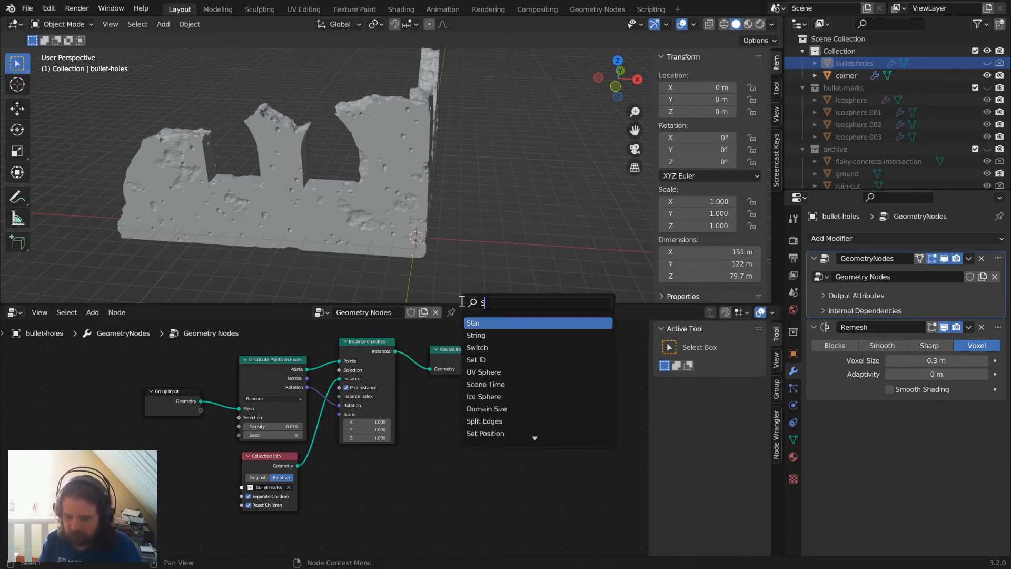
{"action": "key", "text": "ctrl+a"}
{"action": "type", "text": "RAND"}
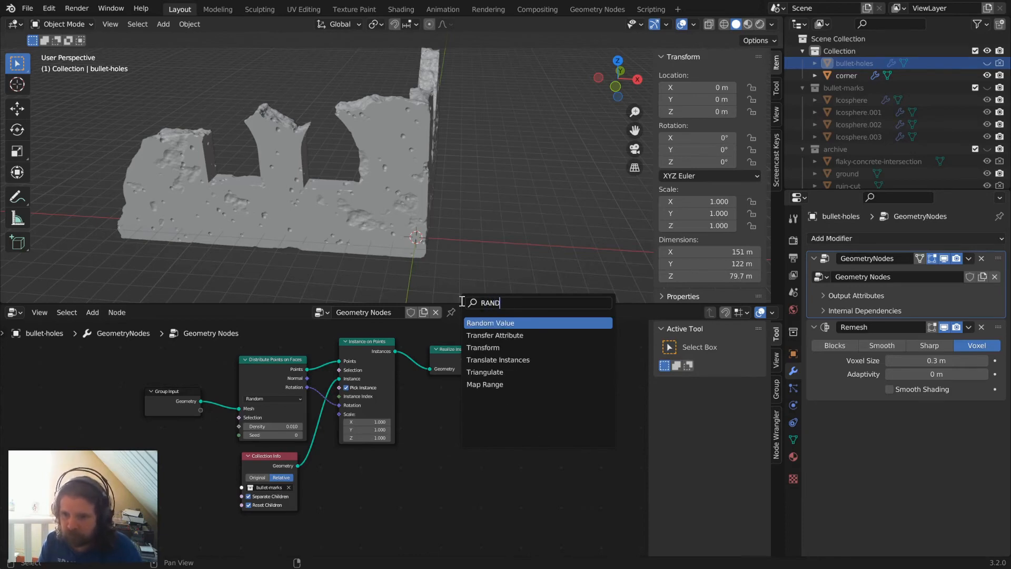
{"action": "key", "text": "Return"}
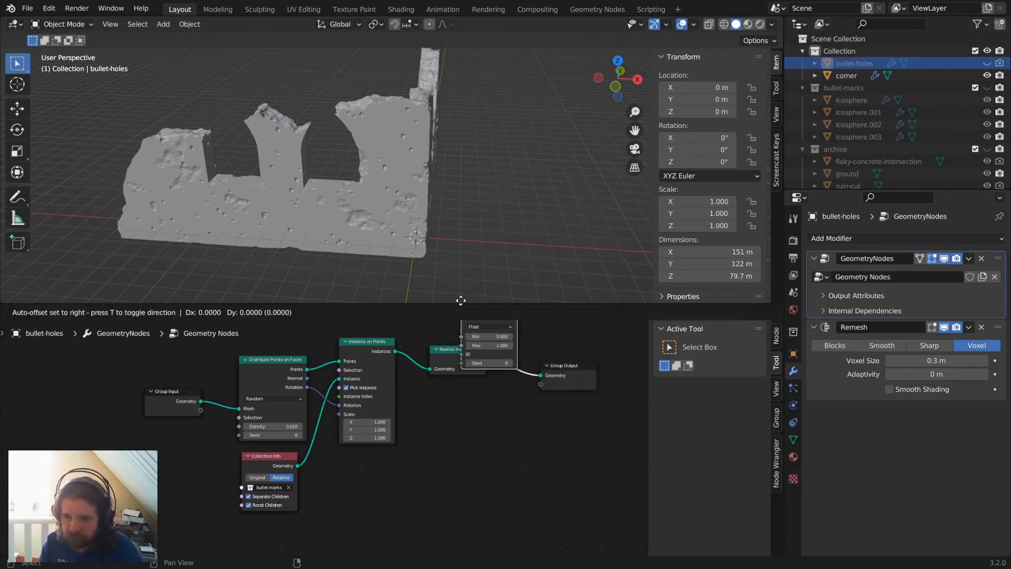
{"action": "left_click", "coordinate": [344, 477]}
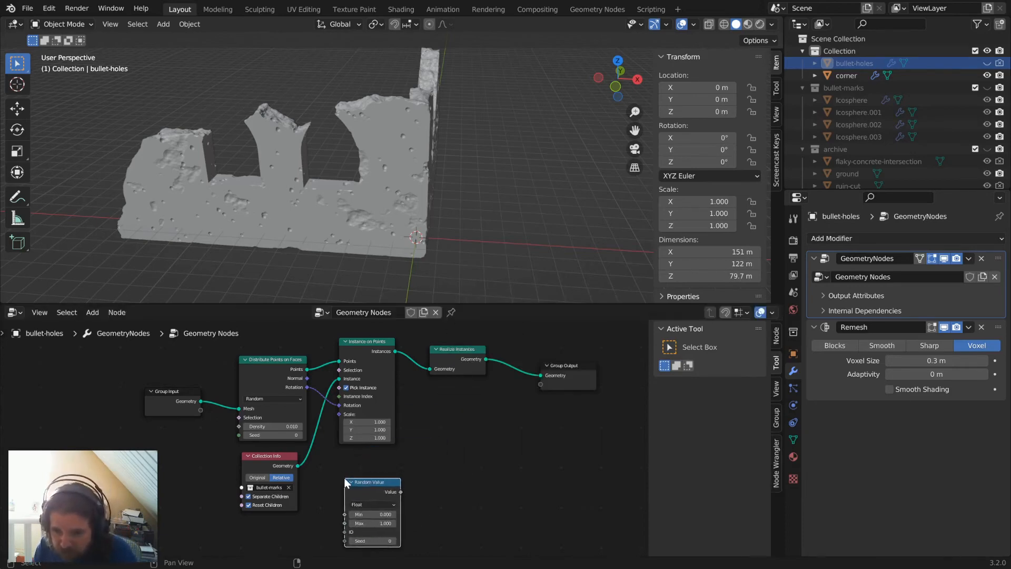
{"action": "left_click", "coordinate": [361, 505]}
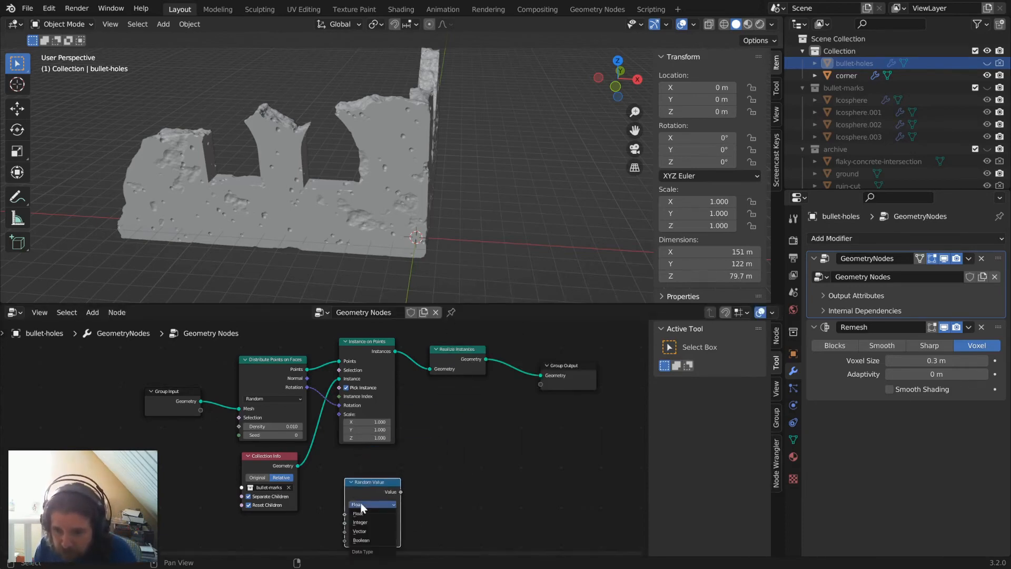
{"action": "left_click", "coordinate": [367, 531]}
{"action": "left_click_drag", "start_coordinate": [380, 482], "coordinate": [478, 405]}
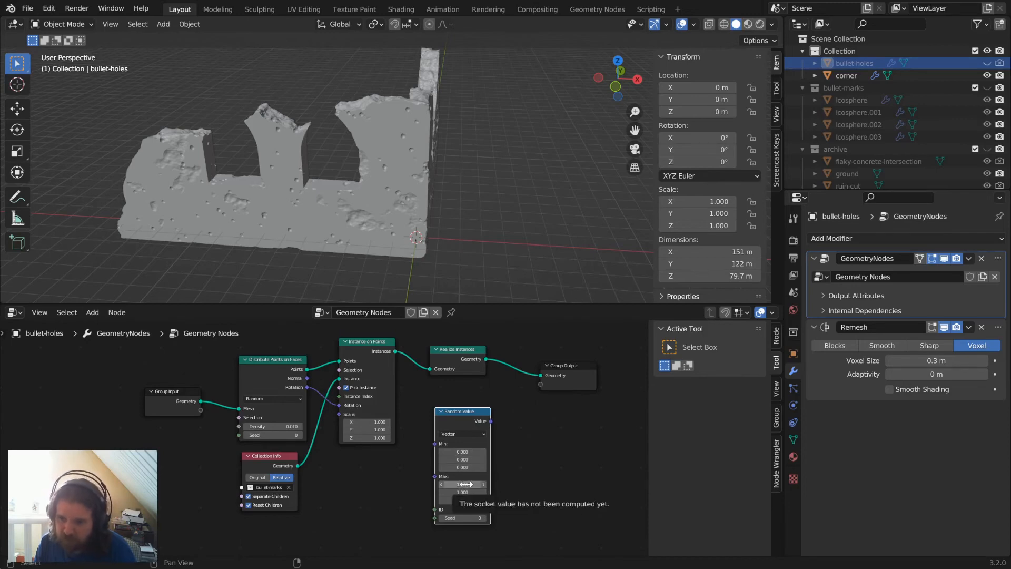
Set the Random Value node's minimum to 0.8 and maximum to 1.2 on all three axes.
{"action": "left_click", "coordinate": [466, 451]}
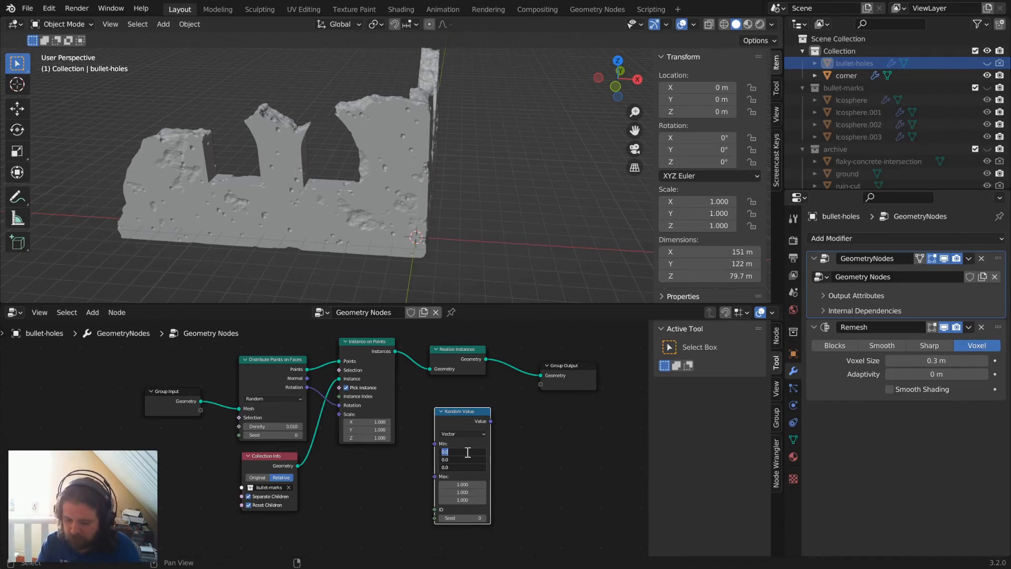
{"action": "type", "text": "00"}
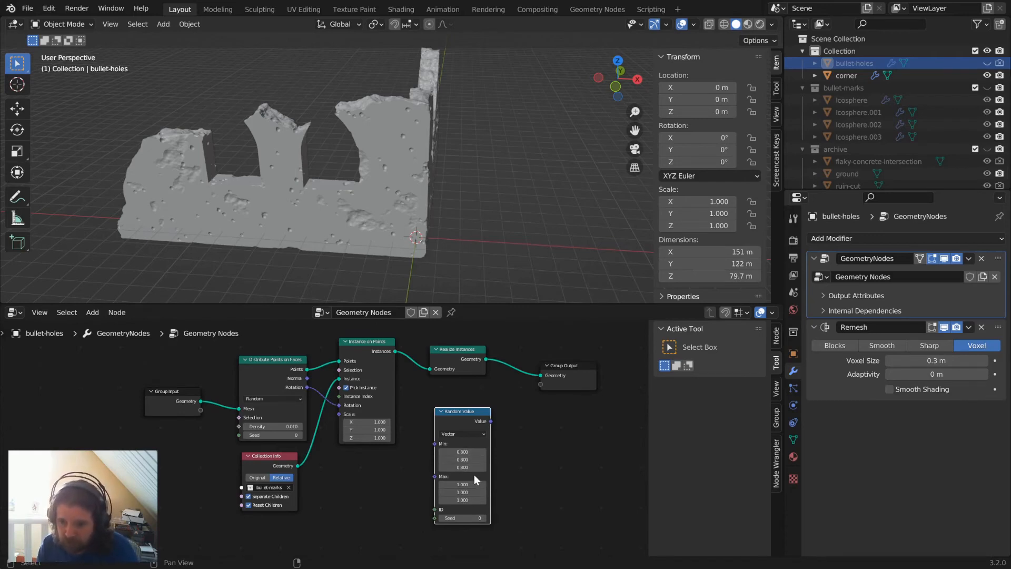
{"action": "mouse_move", "coordinate": [465, 484]}
{"action": "left_mouse_down"}
{"action": "mouse_move", "coordinate": [466, 500]}
{"action": "mouse_move", "coordinate": [467, 486]}
{"action": "left_mouse_up"}
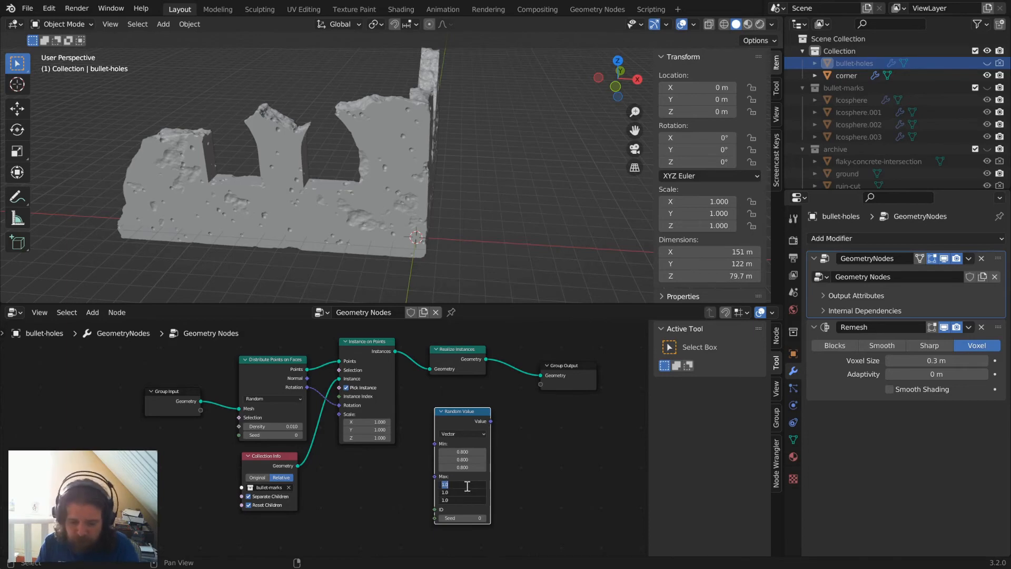
{"action": "key", "text": "Return"}
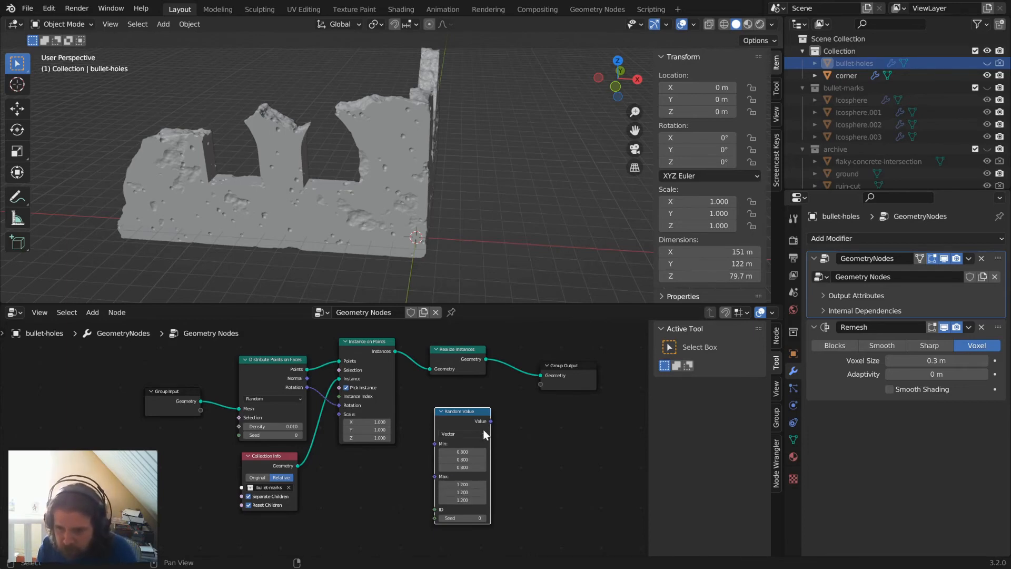
Move the Random Value node below Collection Info, connect its Value to Instance on Points' Scale, and enlarge the node editor.
{"action": "mouse_move", "coordinate": [476, 412]}
{"action": "left_mouse_down"}
{"action": "mouse_move", "coordinate": [334, 479]}
{"action": "mouse_move", "coordinate": [276, 524]}
{"action": "mouse_move", "coordinate": [323, 464]}
{"action": "mouse_move", "coordinate": [339, 414]}
{"action": "left_mouse_up"}
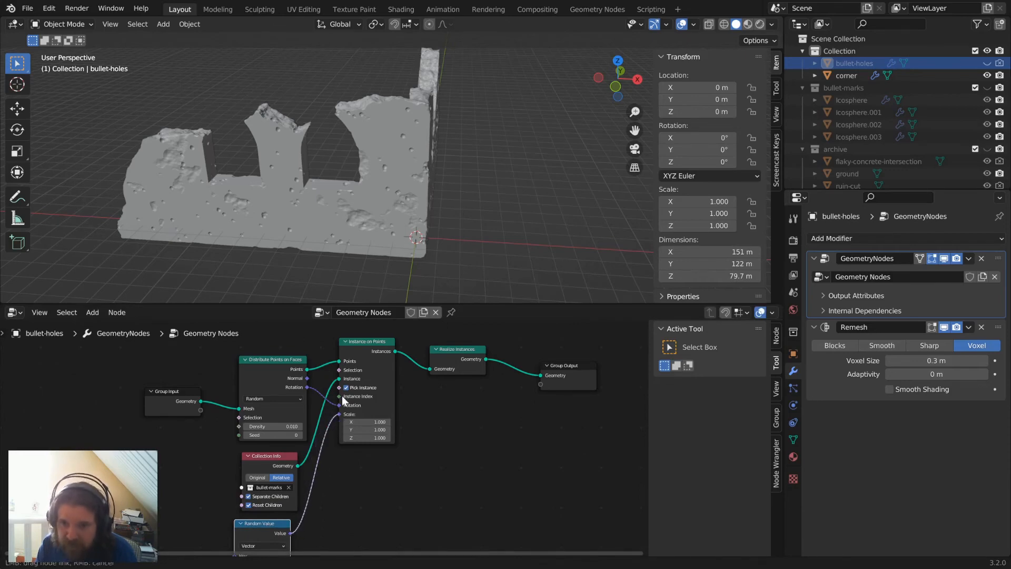
{"action": "left_click_drag", "start_coordinate": [339, 195], "coordinate": [368, 172]}
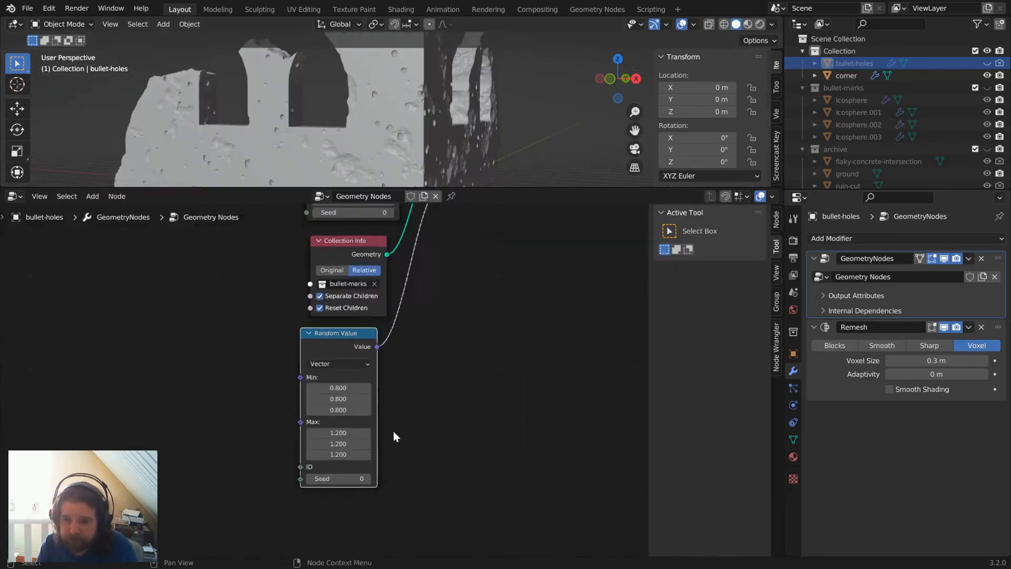
{"action": "scroll", "coordinate": [393, 431], "scroll_direction": "up", "scroll_amount": 3}
Widen the random scale range to a minimum of 0.5 and a maximum of 1.5 on all three axes.
{"action": "left_click", "coordinate": [363, 392]}
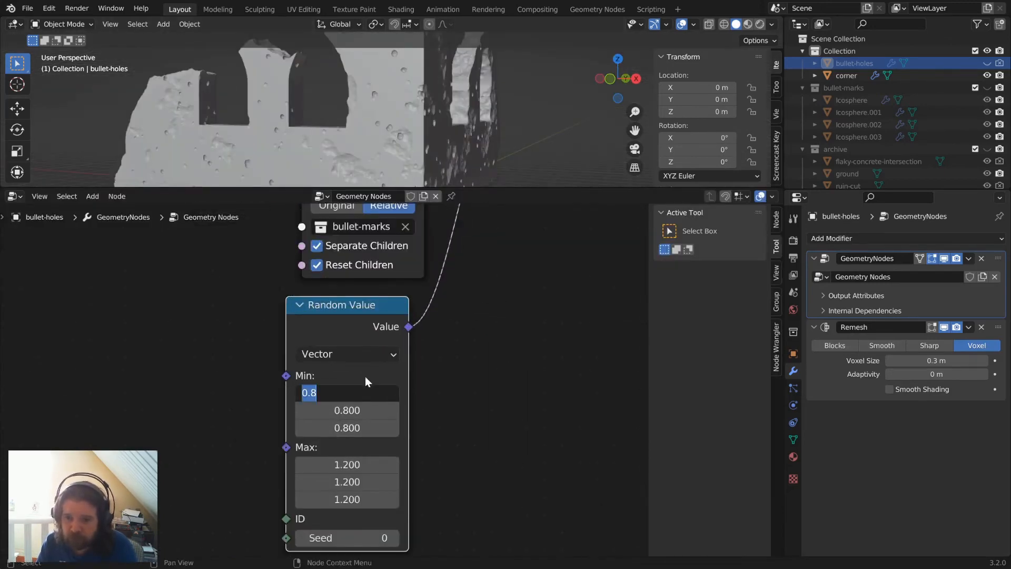
{"action": "left_click", "coordinate": [341, 451]}
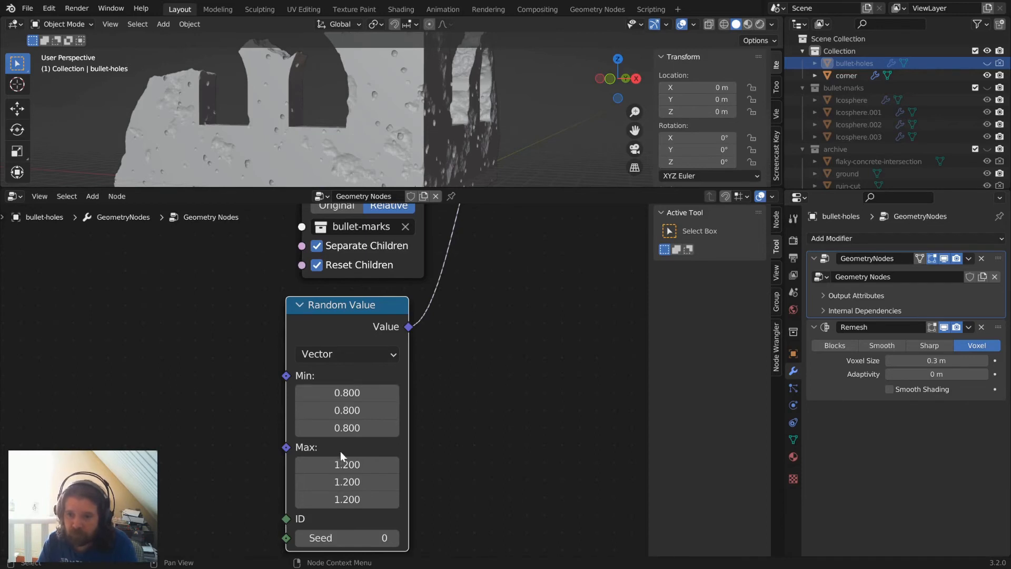
{"action": "left_click_drag", "start_coordinate": [348, 428], "coordinate": [348, 393]}
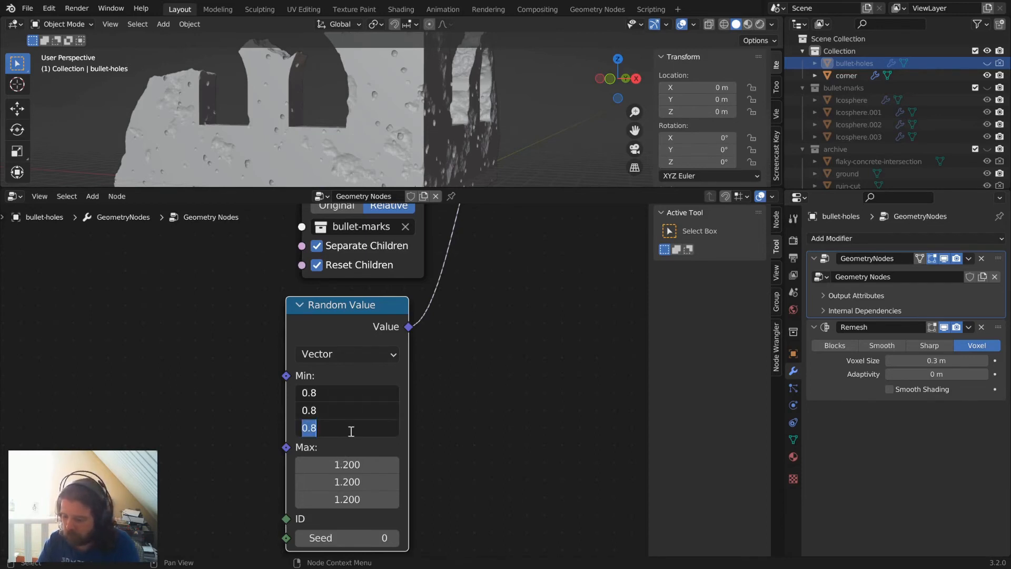
{"action": "type", "text": "0.5"}
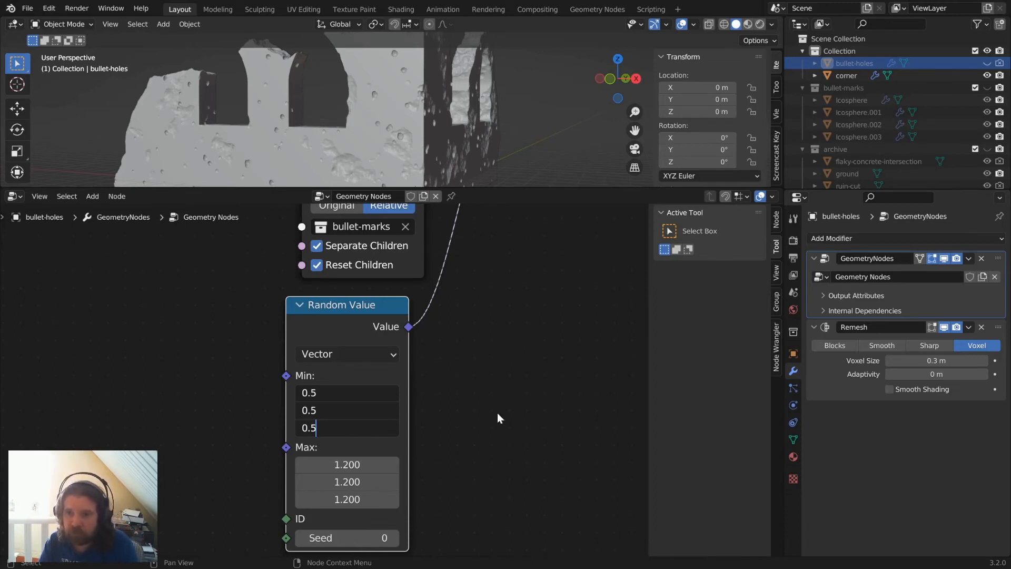
{"action": "key", "text": "Return"}
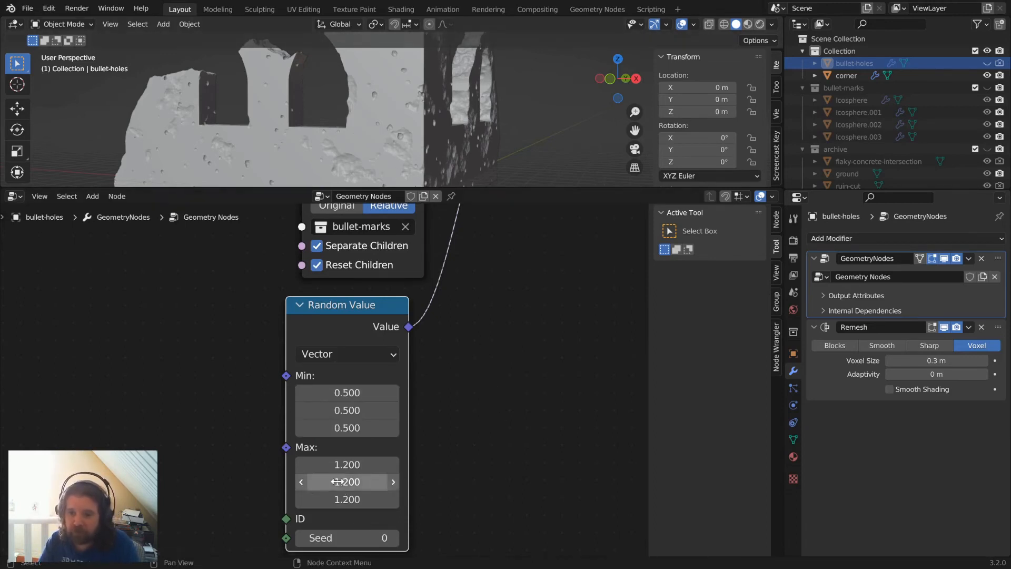
{"action": "mouse_move", "coordinate": [352, 464]}
{"action": "left_mouse_down"}
{"action": "mouse_move", "coordinate": [352, 499]}
{"action": "mouse_move", "coordinate": [352, 464]}
{"action": "left_mouse_up"}
{"action": "type", "text": "1.5"}
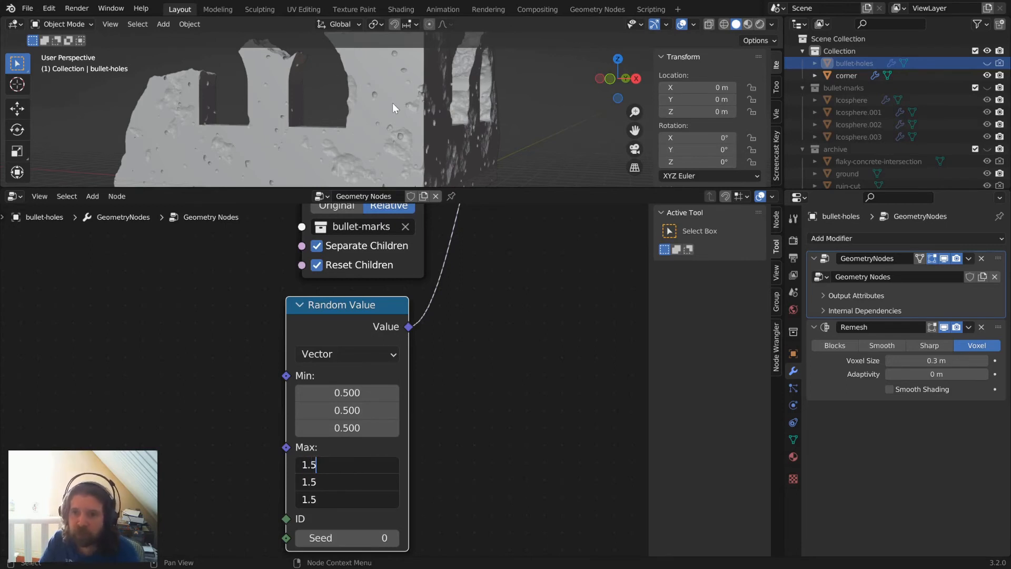
{"action": "key", "text": "Return"}
Select the corner building and maximize the 3D viewport to examine the randomly scaled bullet holes.
{"action": "scroll", "coordinate": [384, 98], "scroll_direction": "down", "scroll_amount": 3}
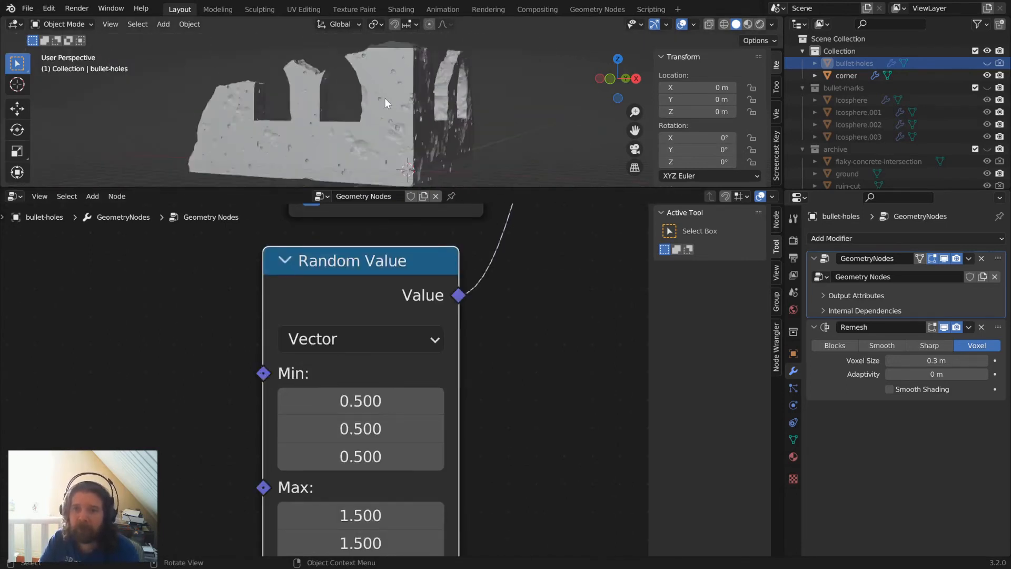
{"action": "left_click", "coordinate": [385, 98]}
{"action": "key", "text": "ctrl+space"}
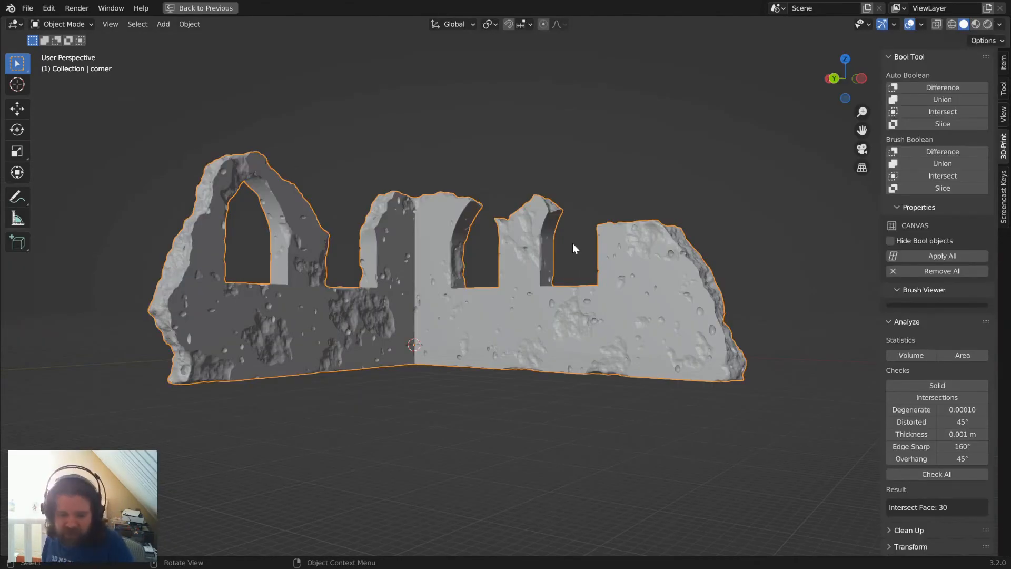
Show only the bullet-marks collection and add a 2 m cube at the origin, viewed from the front.
{"action": "key", "text": "2"}
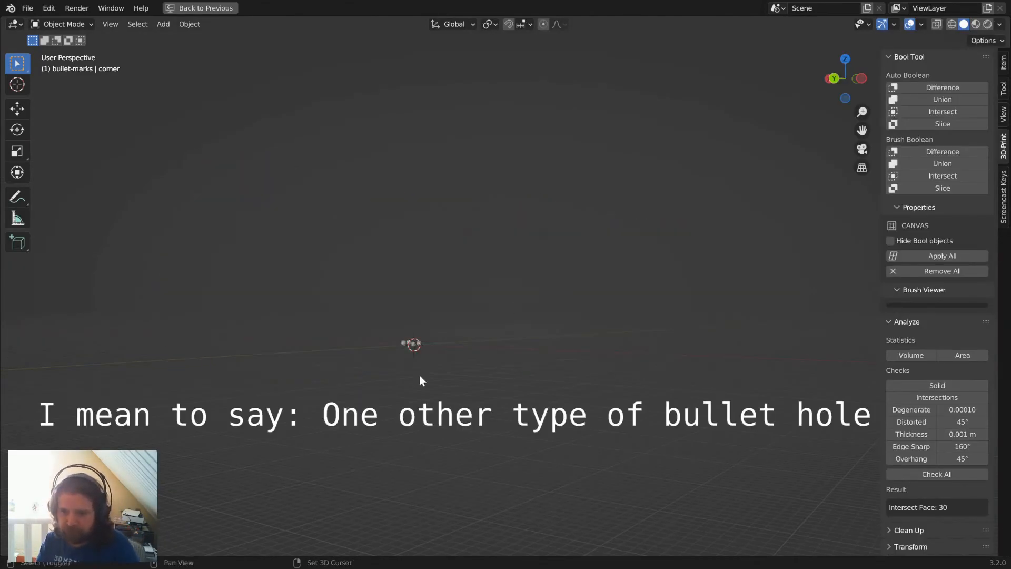
{"action": "key", "text": "shift+a"}
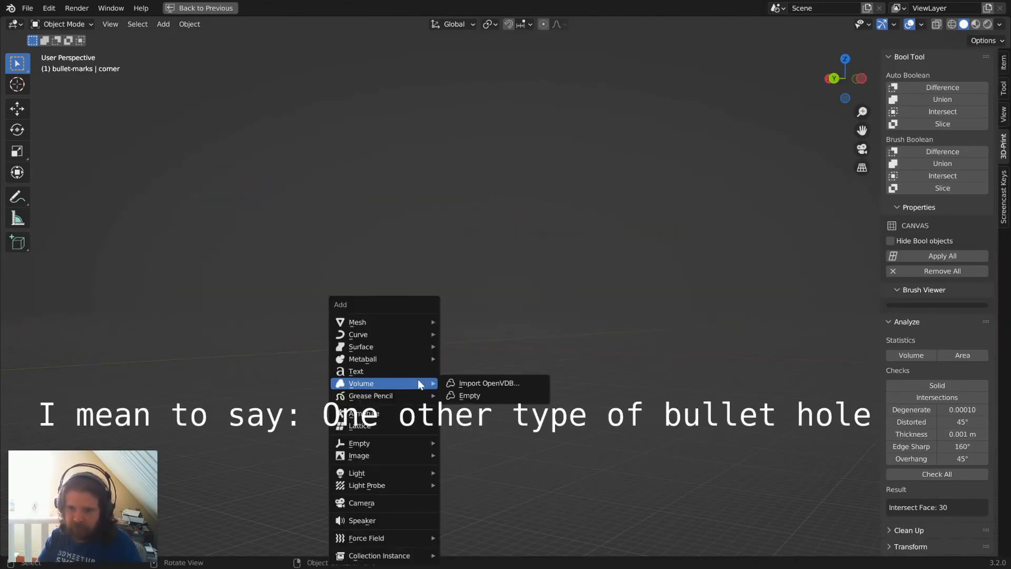
{"action": "mouse_move", "coordinate": [418, 324]}
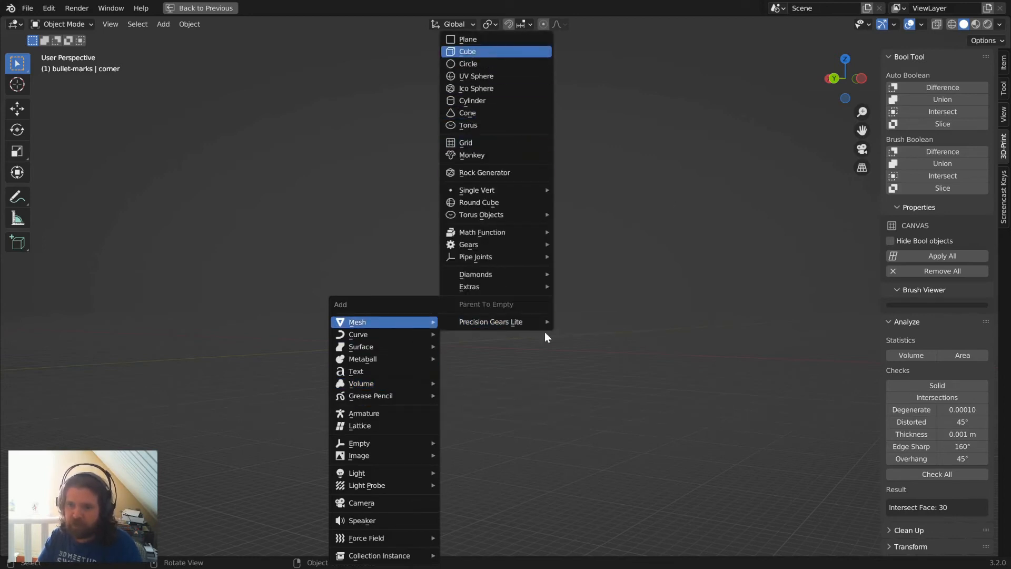
{"action": "key", "text": "Return"}
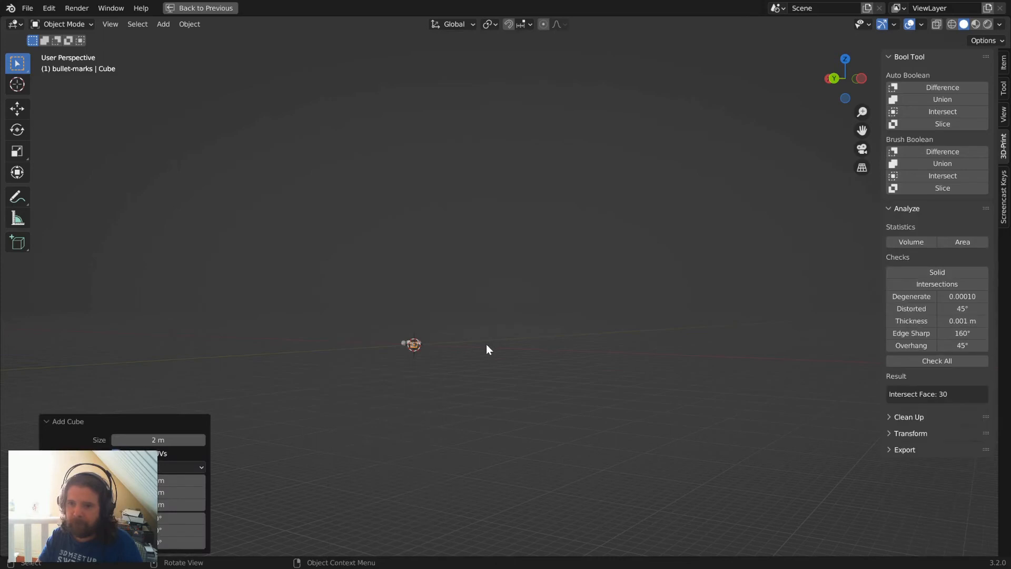
{"action": "key", "text": "KP_1"}
{"action": "key", "text": "KP_Decimal"}
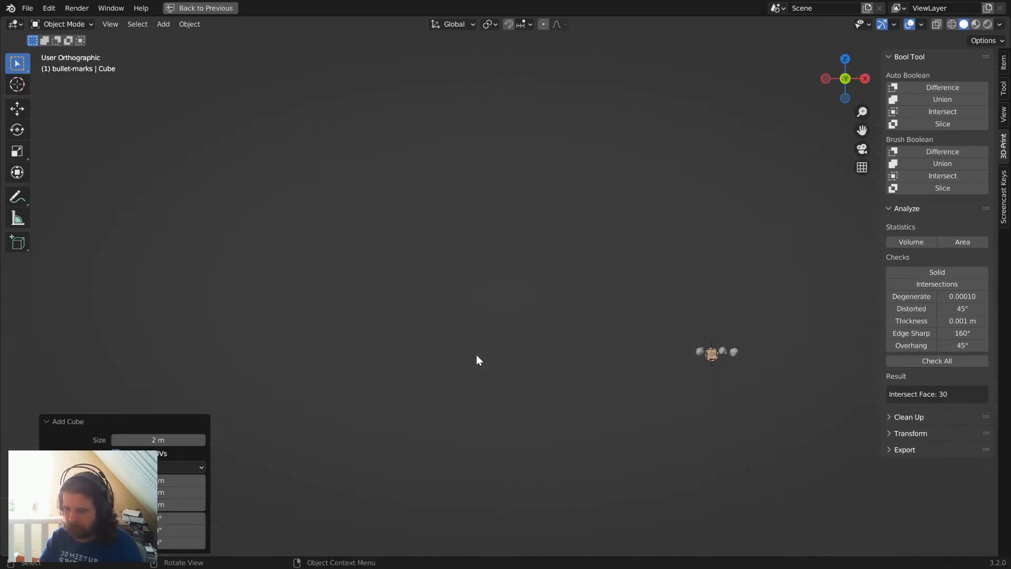
{"action": "scroll", "coordinate": [813, 277], "scroll_direction": "down", "scroll_amount": 8}
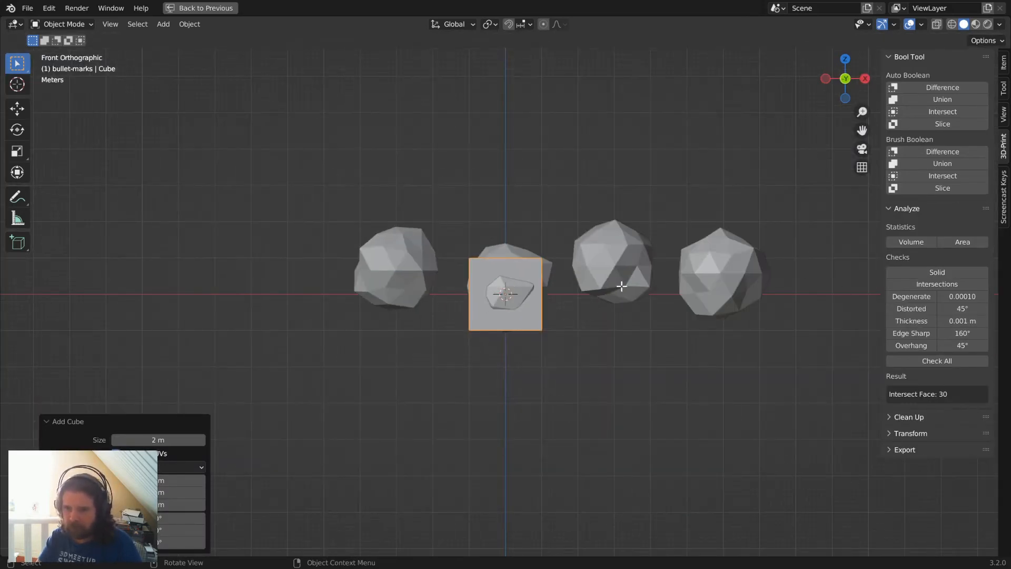
In Edit Mode, scale the cube's mesh by 2 and rotate it 45° in the front view.
{"action": "key", "text": "Tab"}
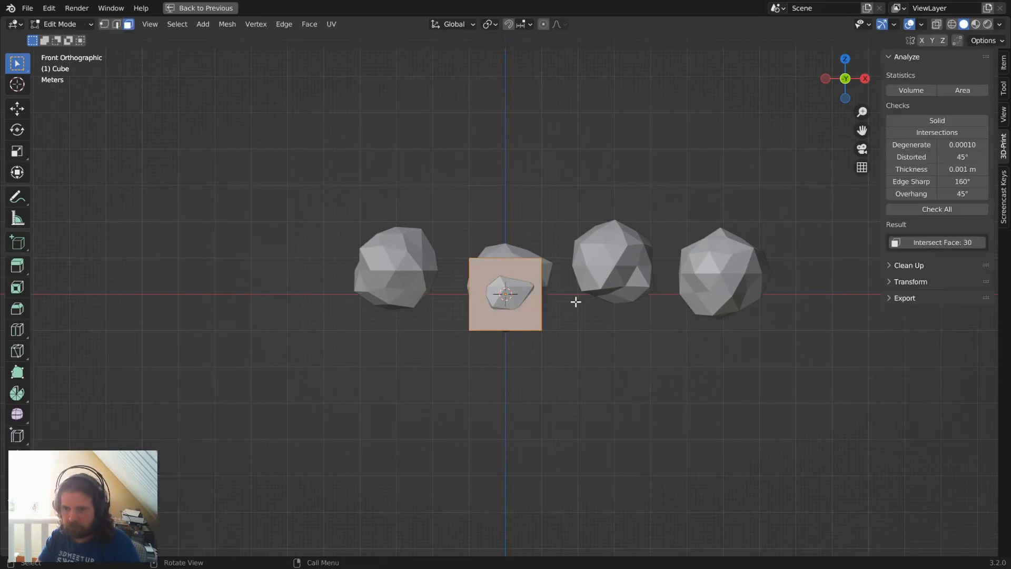
{"action": "key", "text": "s"}
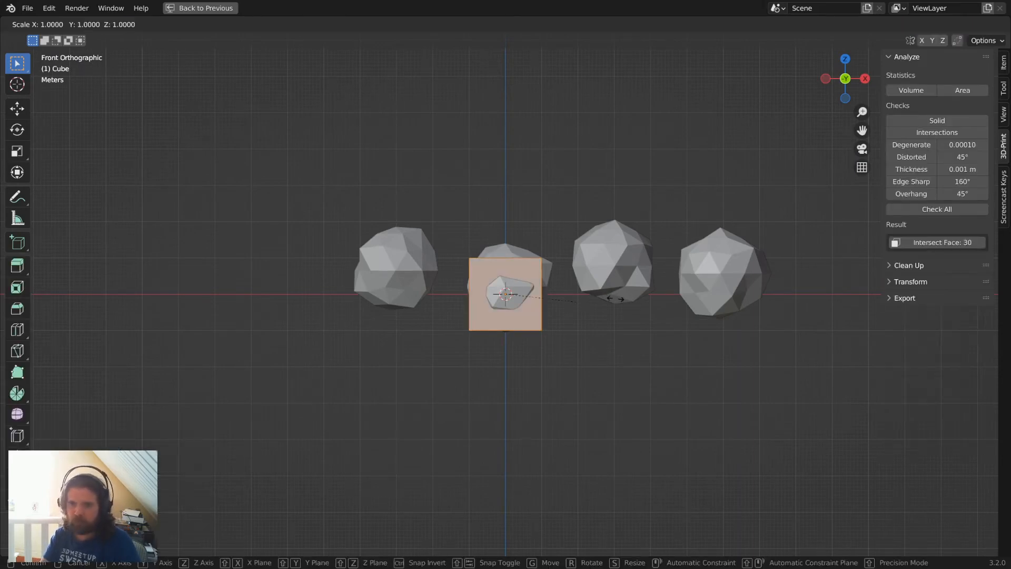
{"action": "type", "text": "2"}
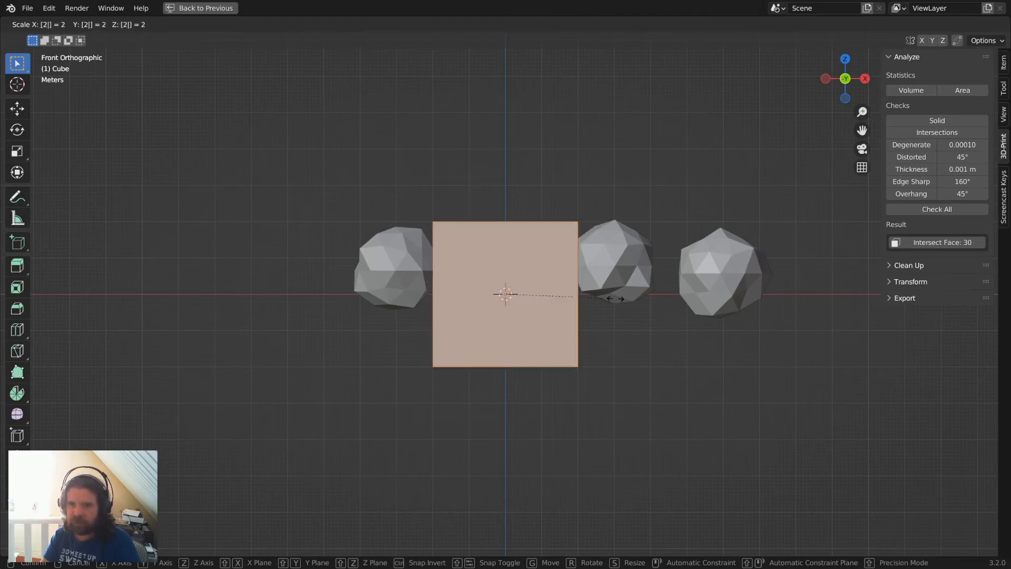
{"action": "key", "text": "Return"}
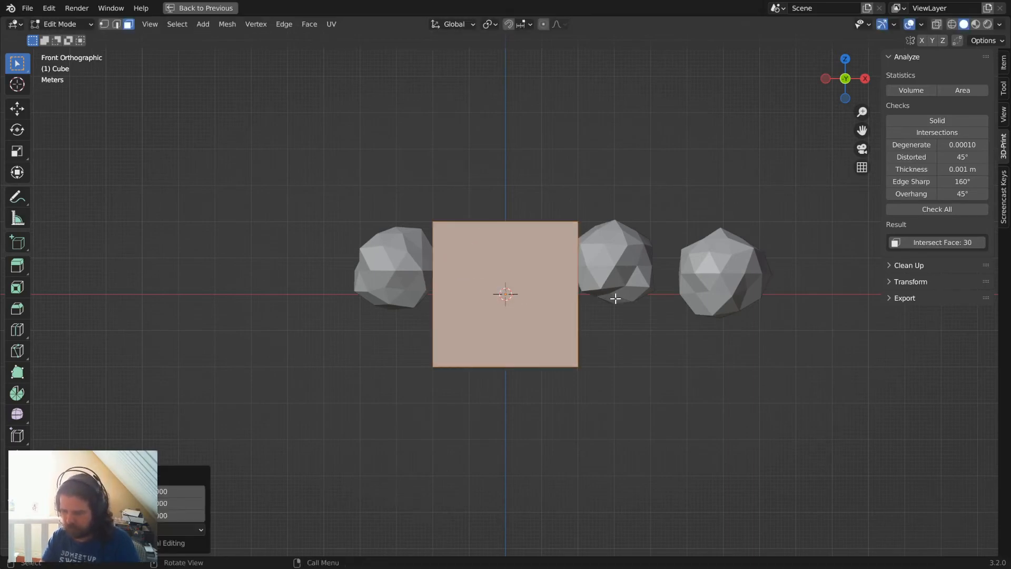
{"action": "key", "text": "s"}
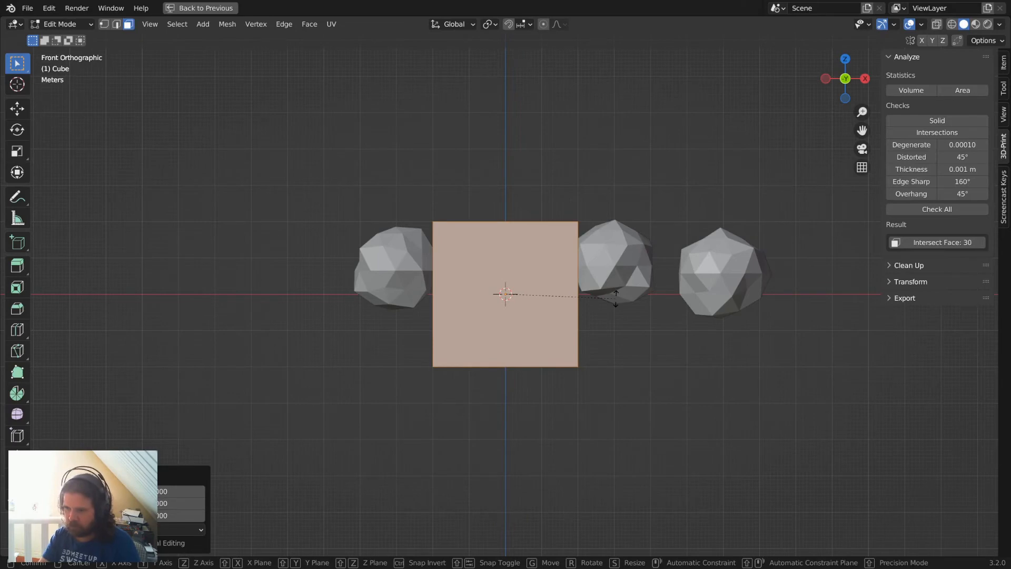
{"action": "key", "text": "r"}
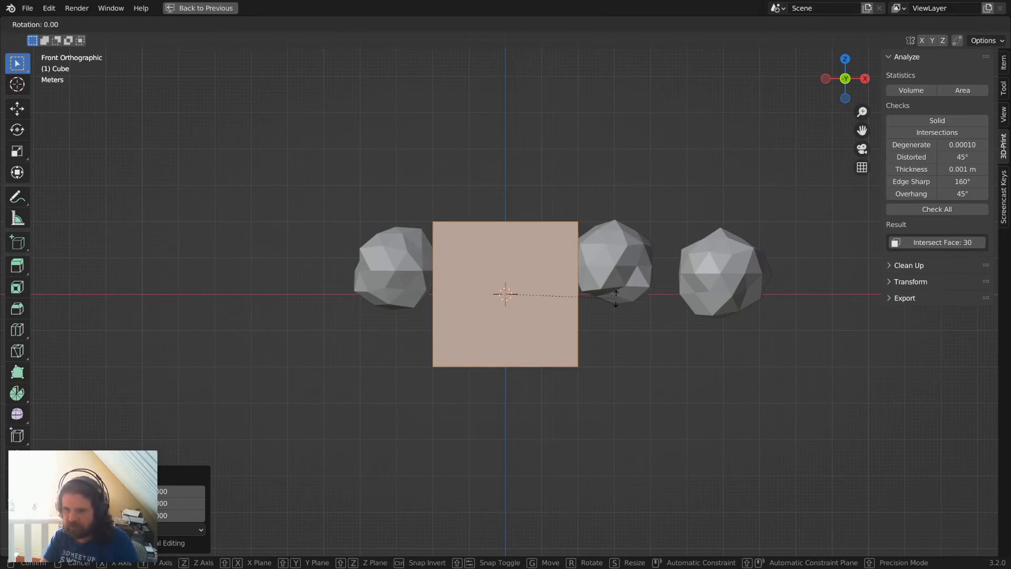
{"action": "type", "text": "45"}
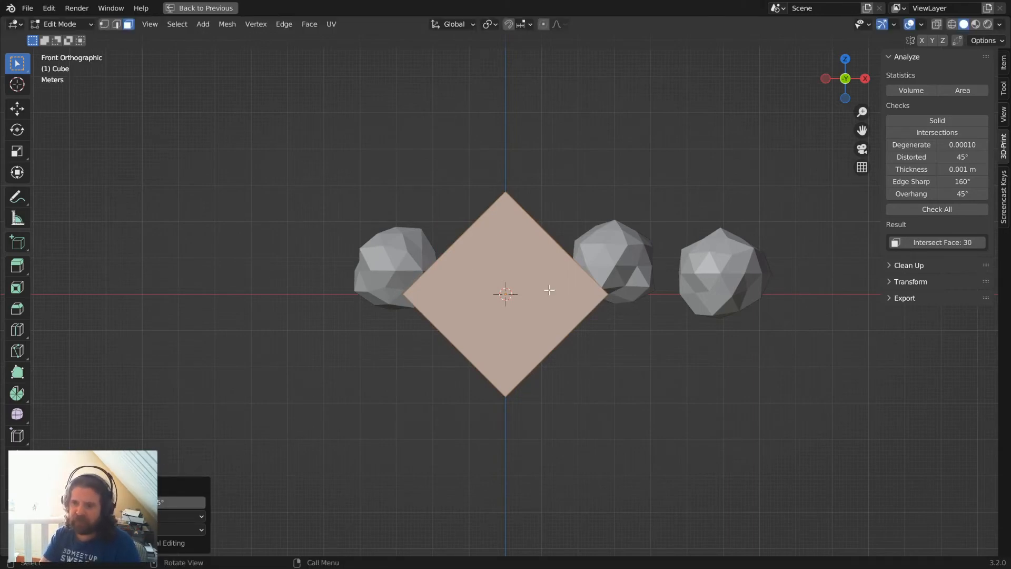
Rotate the cube's mesh 45° in the right view, move it about 0.55 m in Y and 2.23 m up, and return to Object Mode.
{"action": "key", "text": "KP_3"}
{"action": "type", "text": "r45"}
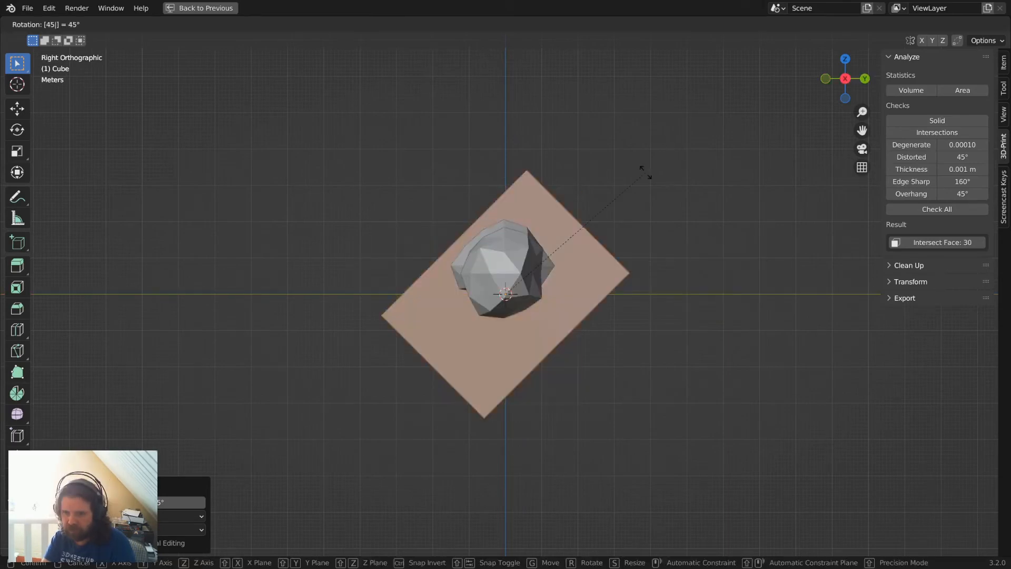
{"action": "key", "text": "Return"}
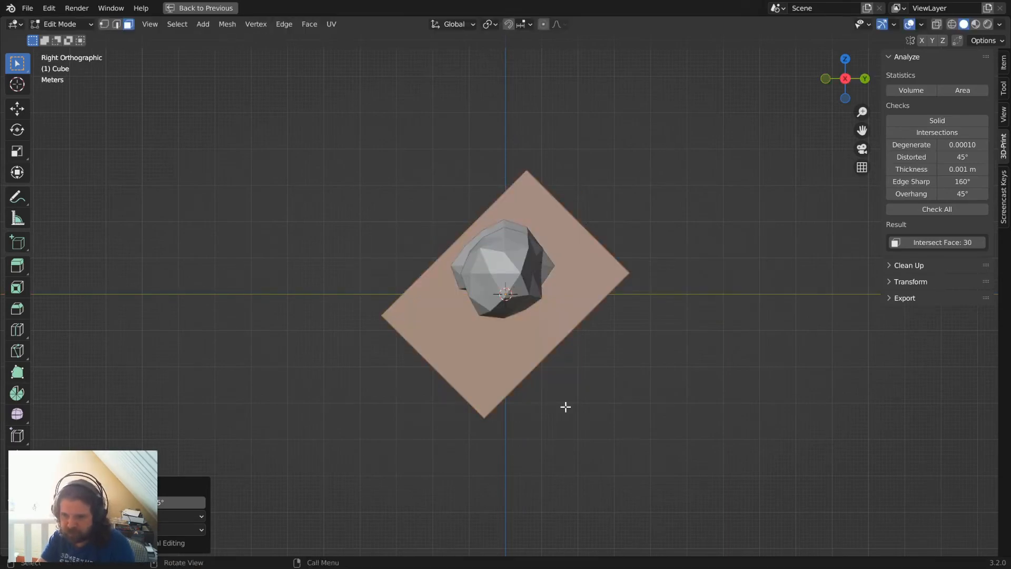
{"action": "key", "text": "g"}
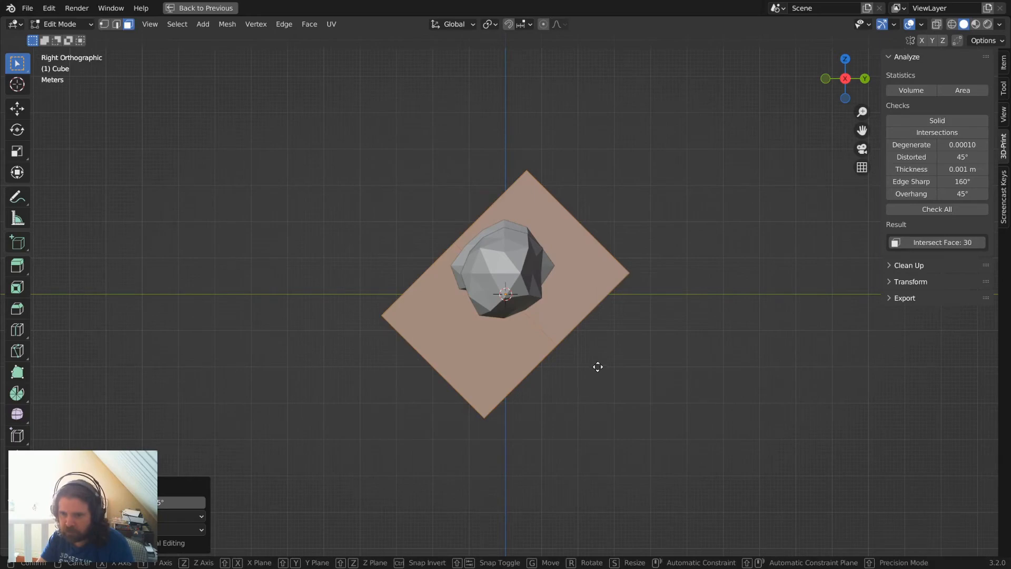
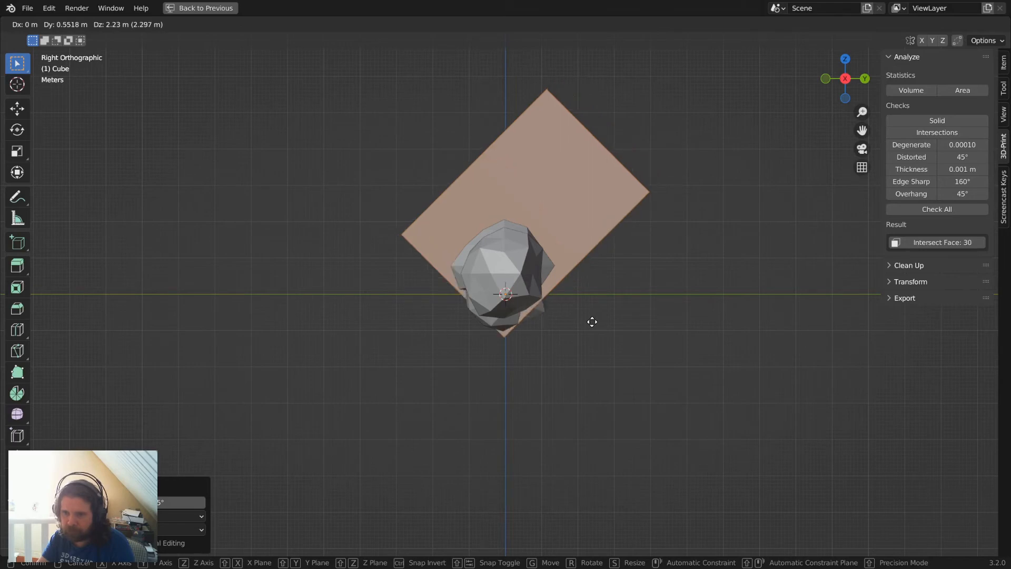
{"action": "left_click", "coordinate": [592, 322]}
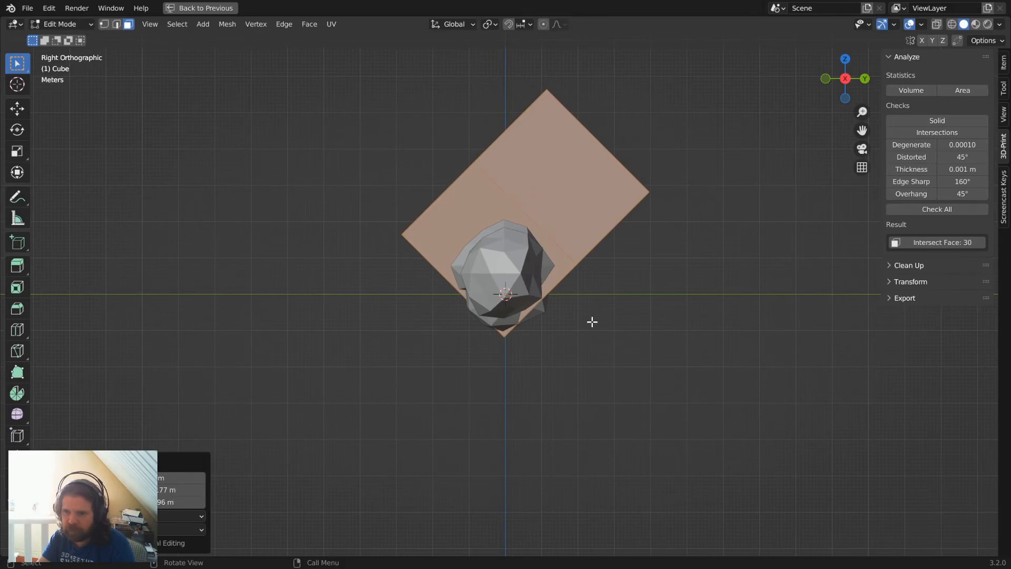
{"action": "left_click", "coordinate": [629, 329]}
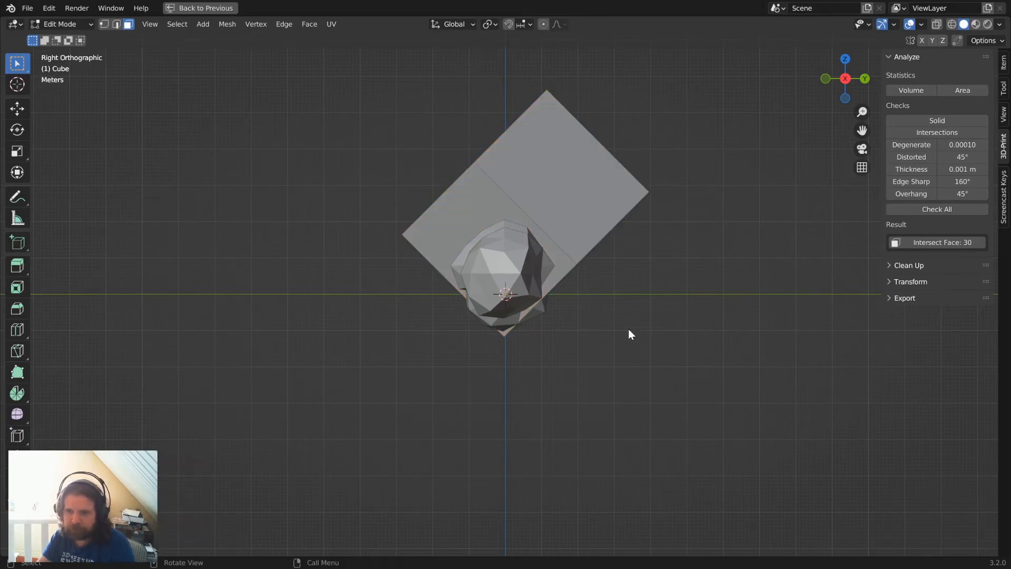
{"action": "key", "text": "Tab"}
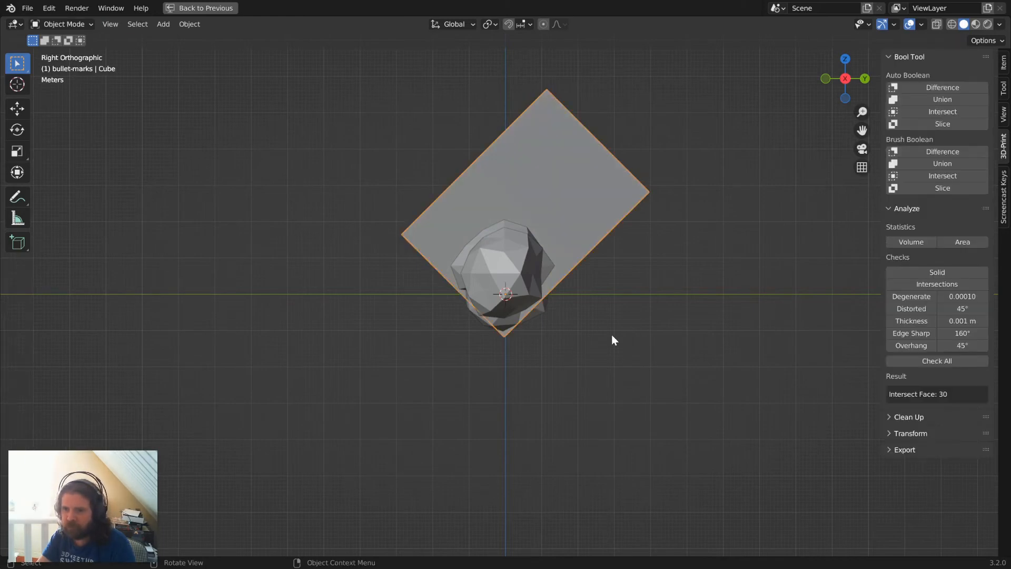
Show the main collection and examine the cube-cornered bullet marks on both sides of the corner building, then select the building.
{"action": "middle_click_drag", "start_coordinate": [460, 372], "coordinate": [575, 381]}
{"action": "scroll", "coordinate": [575, 381], "scroll_direction": "up", "scroll_amount": 10}
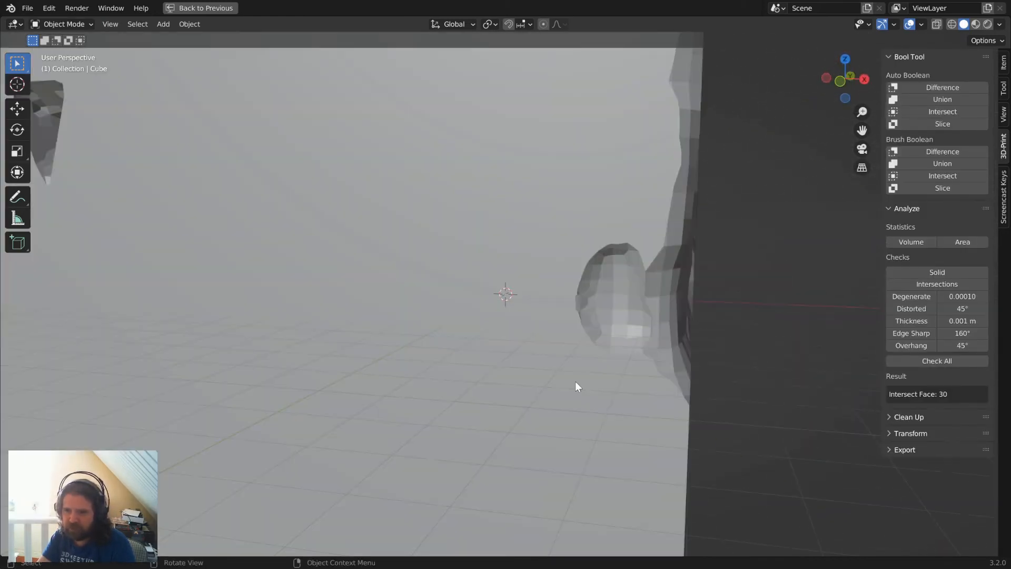
{"action": "scroll", "coordinate": [580, 368], "scroll_direction": "down", "scroll_amount": 5}
{"action": "middle_click_drag", "start_coordinate": [560, 301], "coordinate": [456, 331]}
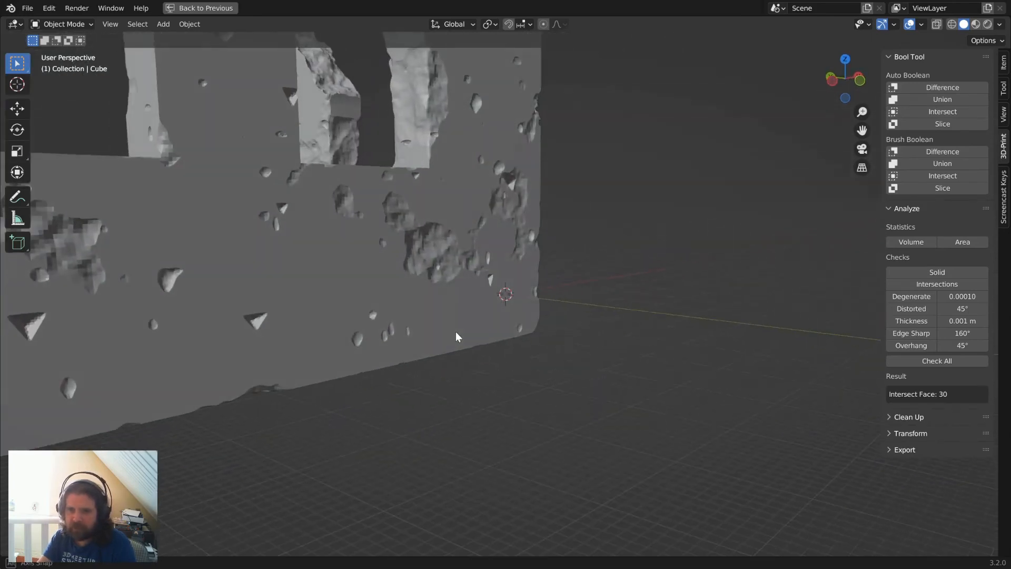
{"action": "scroll", "coordinate": [232, 328], "scroll_direction": "down", "scroll_amount": 6}
{"action": "middle_click_drag", "start_coordinate": [373, 315], "coordinate": [492, 327]}
{"action": "scroll", "coordinate": [480, 297], "scroll_direction": "up", "scroll_amount": 6}
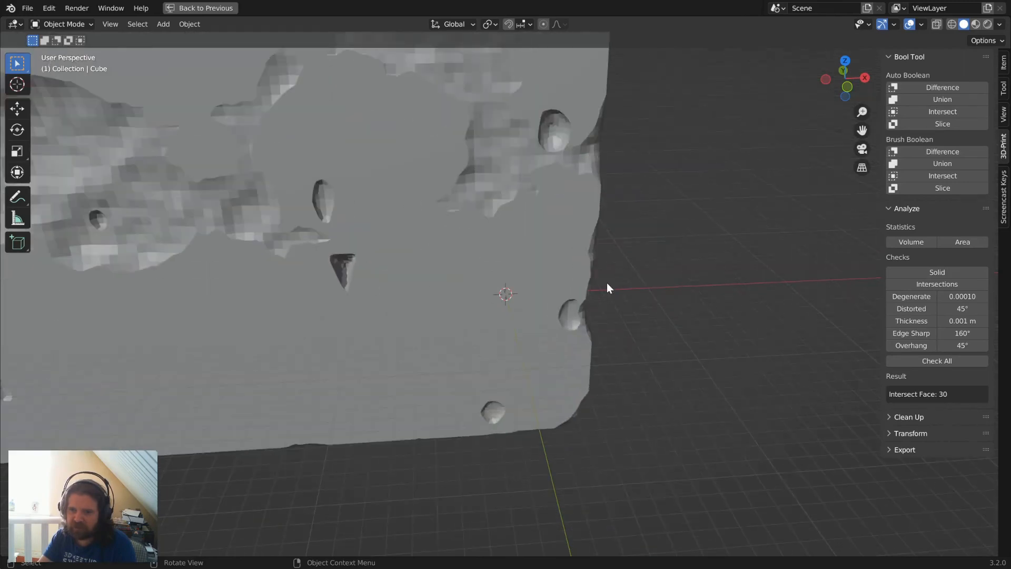
{"action": "scroll", "coordinate": [607, 283], "scroll_direction": "down", "scroll_amount": 2}
{"action": "middle_click_drag", "start_coordinate": [738, 219], "coordinate": [642, 279]}
{"action": "scroll", "coordinate": [643, 279], "scroll_direction": "down", "scroll_amount": 3}
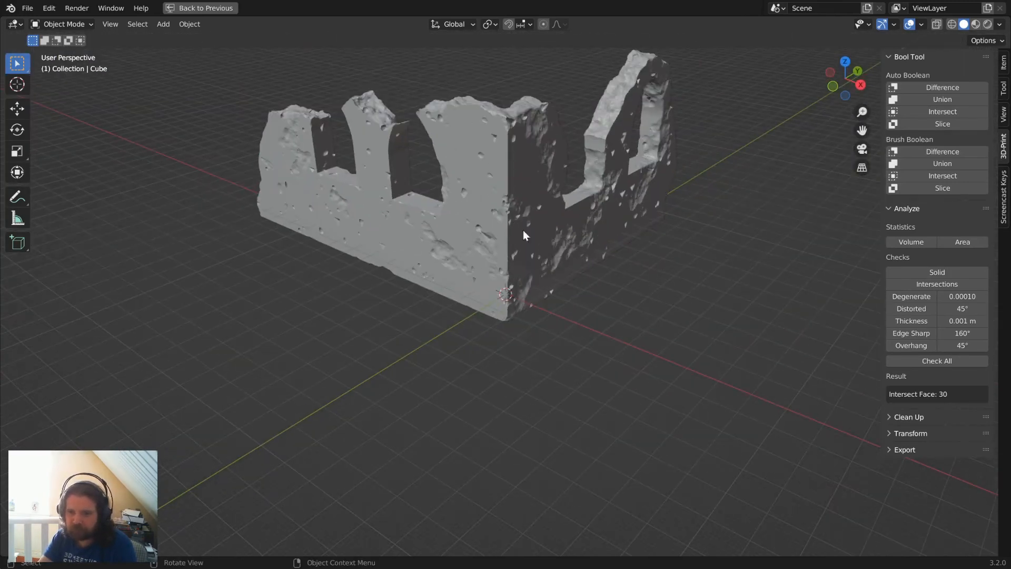
{"action": "middle_click_drag", "start_coordinate": [523, 235], "coordinate": [472, 290]}
{"action": "left_click", "coordinate": [470, 220]}
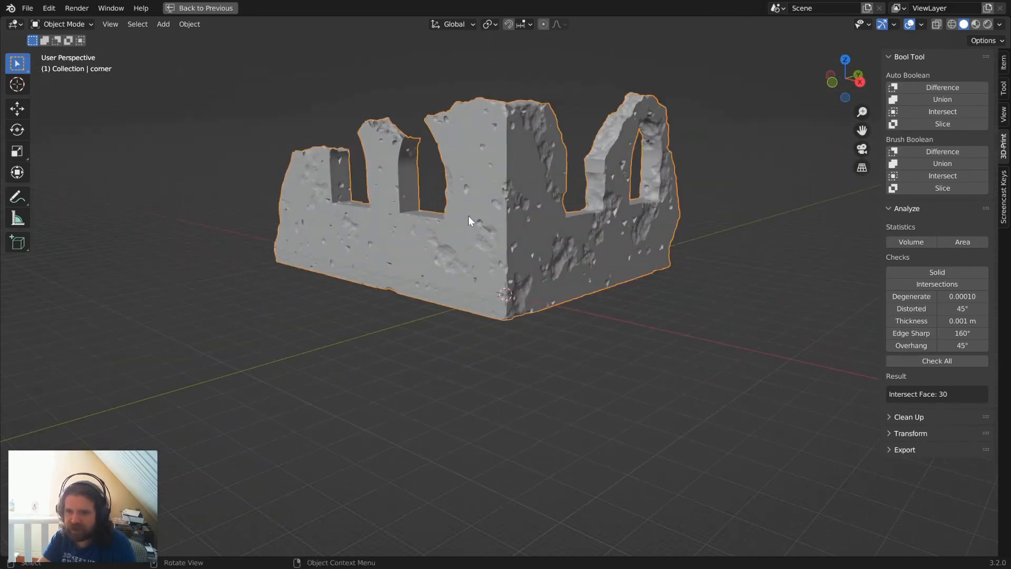
Restore the full layout, select bullet-holes, enlarge the node editor and set the Random Value node's data type to Float.
{"action": "key", "text": "ctrl+space"}
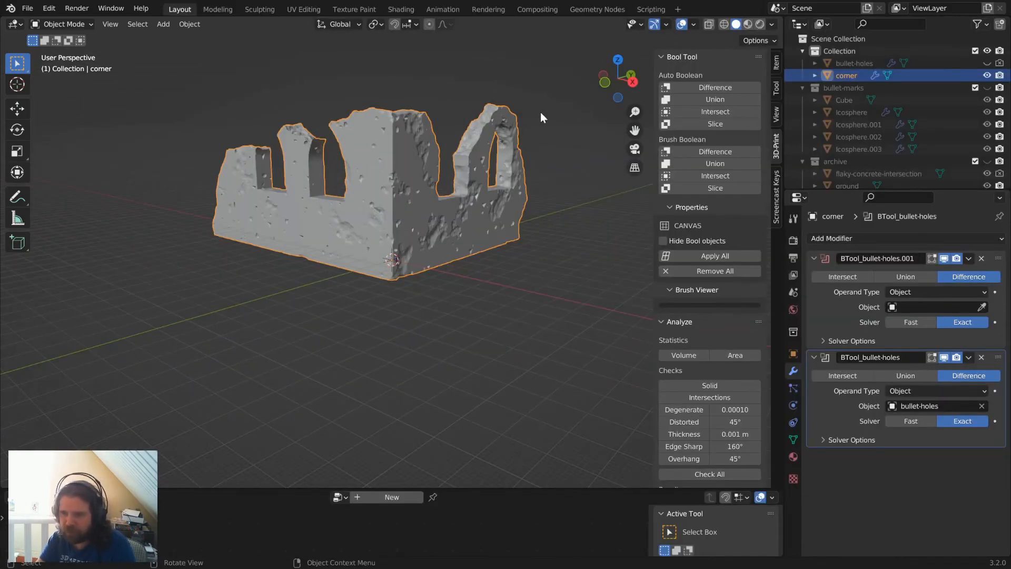
{"action": "left_click", "coordinate": [850, 64]}
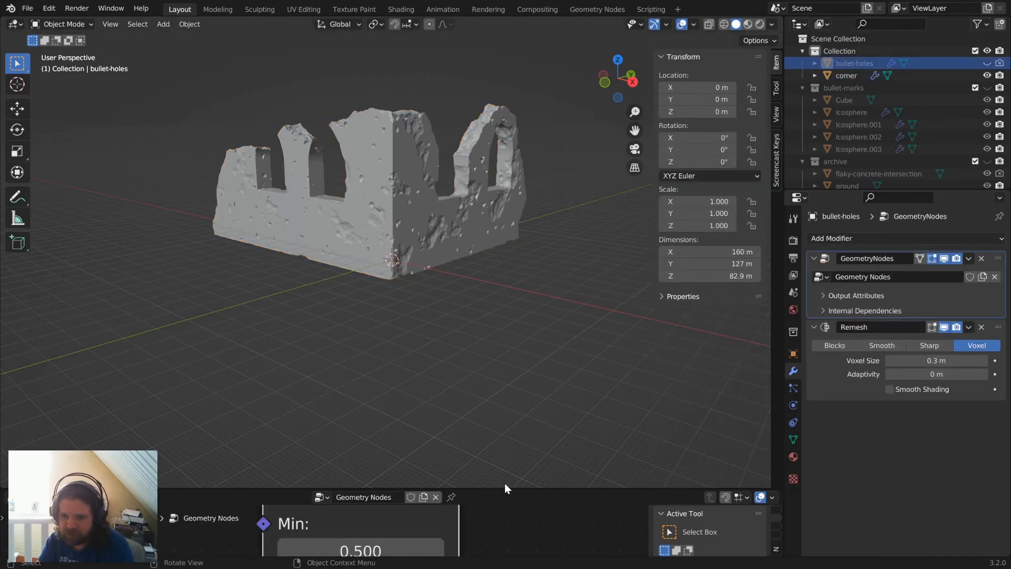
{"action": "left_click_drag", "start_coordinate": [505, 488], "coordinate": [504, 99]}
{"action": "scroll", "coordinate": [533, 345], "scroll_direction": "down", "scroll_amount": 3}
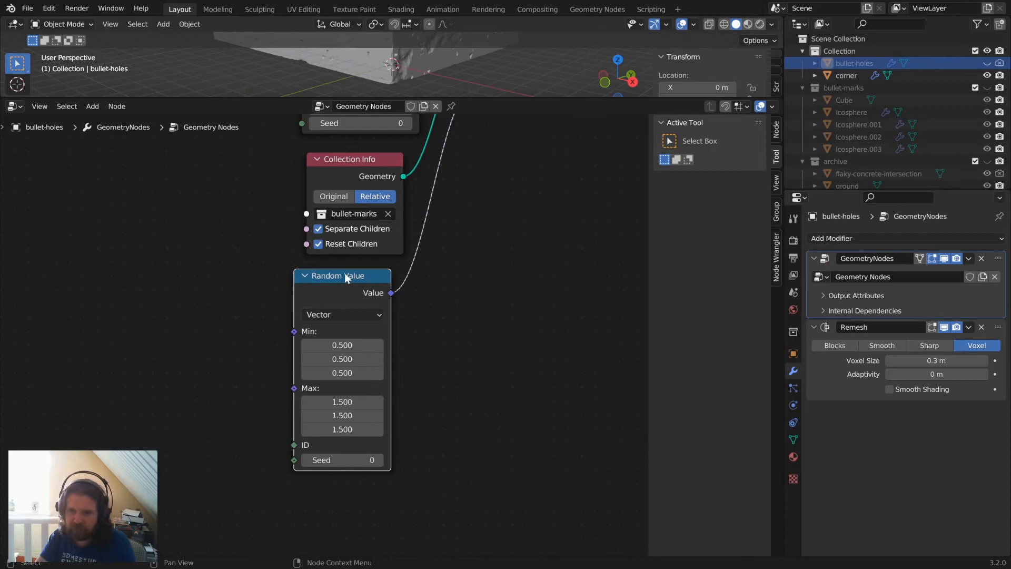
{"action": "left_click", "coordinate": [324, 314]}
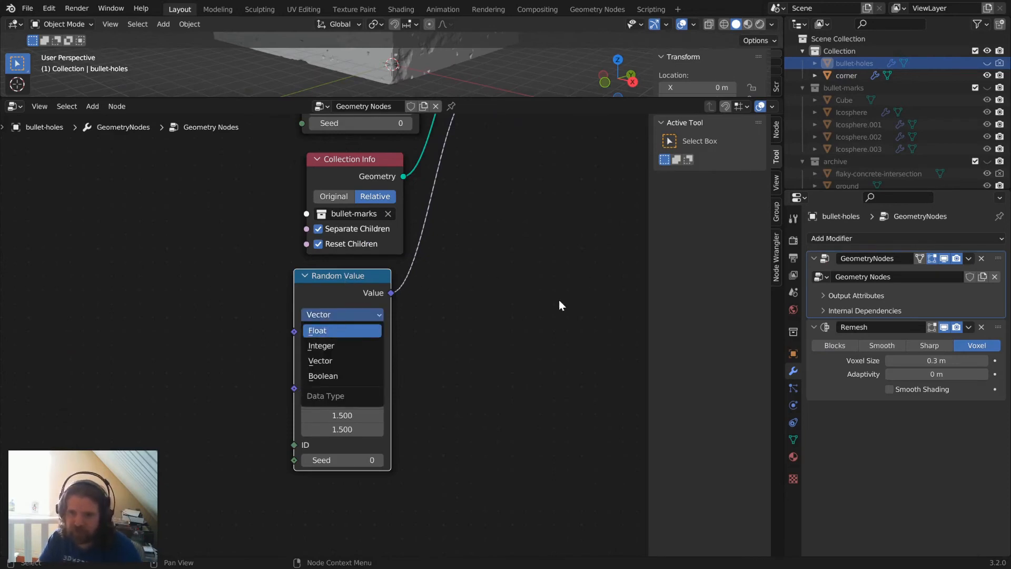
{"action": "key", "text": "Return"}
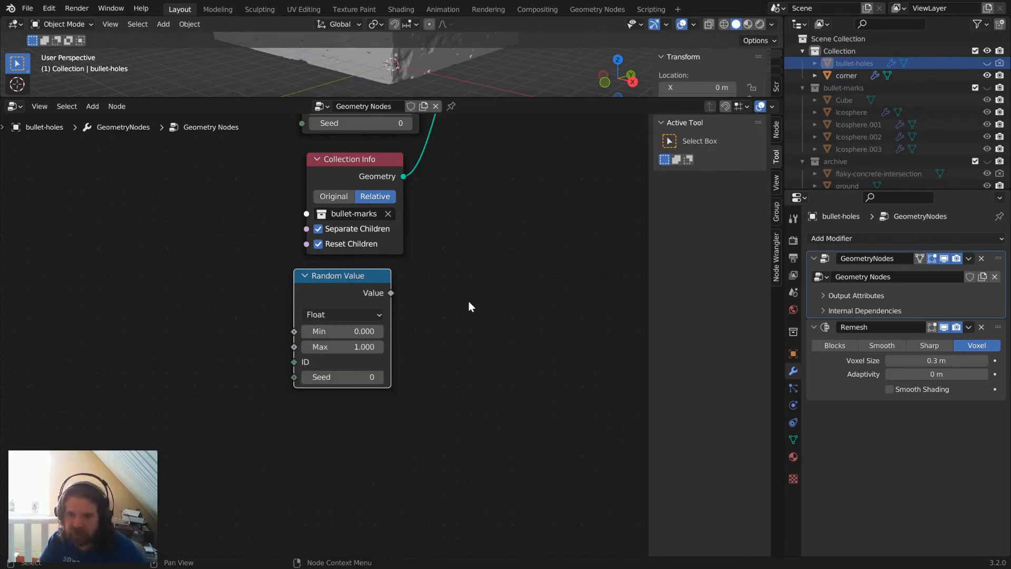
Set the Random Value minimum to 0.5 and maximum to 1.5, and connect its Value to Instance on Points' Scale.
{"action": "left_click", "coordinate": [341, 330]}
{"action": "type", "text": "0"}
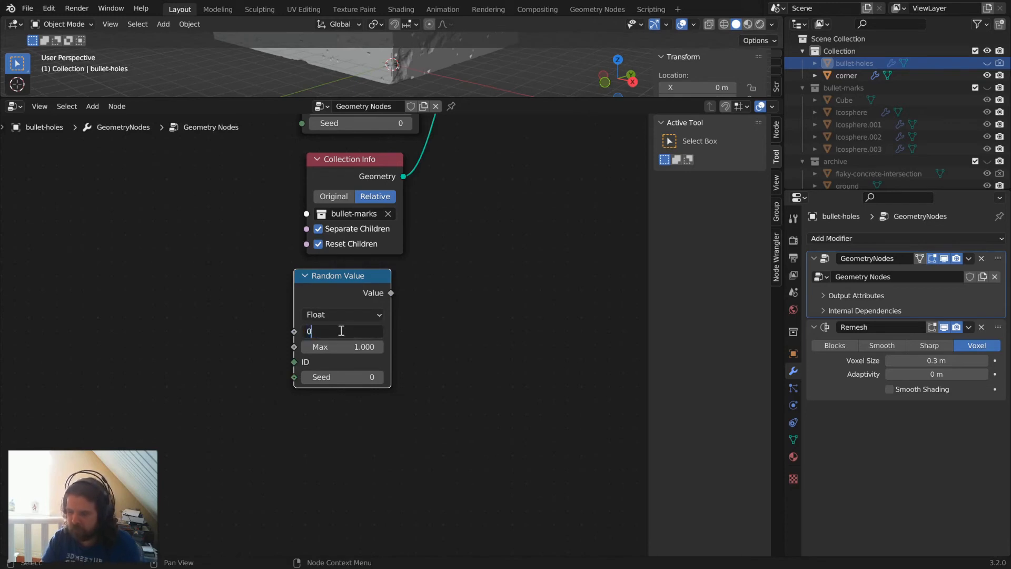
{"action": "type", "text": ".5"}
{"action": "key", "text": "Return"}
{"action": "left_click", "coordinate": [351, 352]}
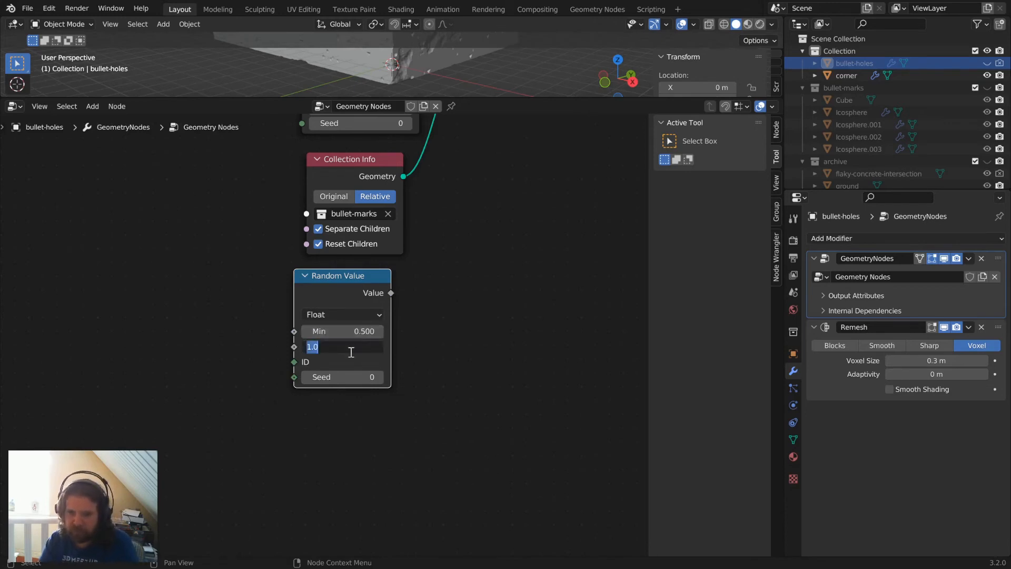
{"action": "type", "text": "1.5"}
{"action": "key", "text": "Return"}
{"action": "scroll", "coordinate": [348, 348], "scroll_direction": "down", "scroll_amount": 2}
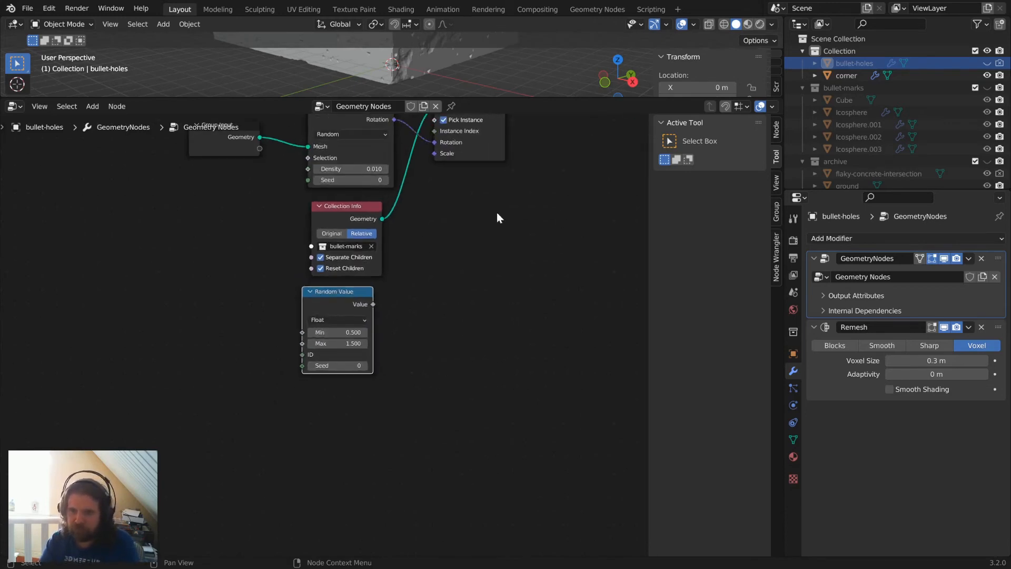
{"action": "middle_click_drag", "start_coordinate": [476, 234], "coordinate": [439, 340]}
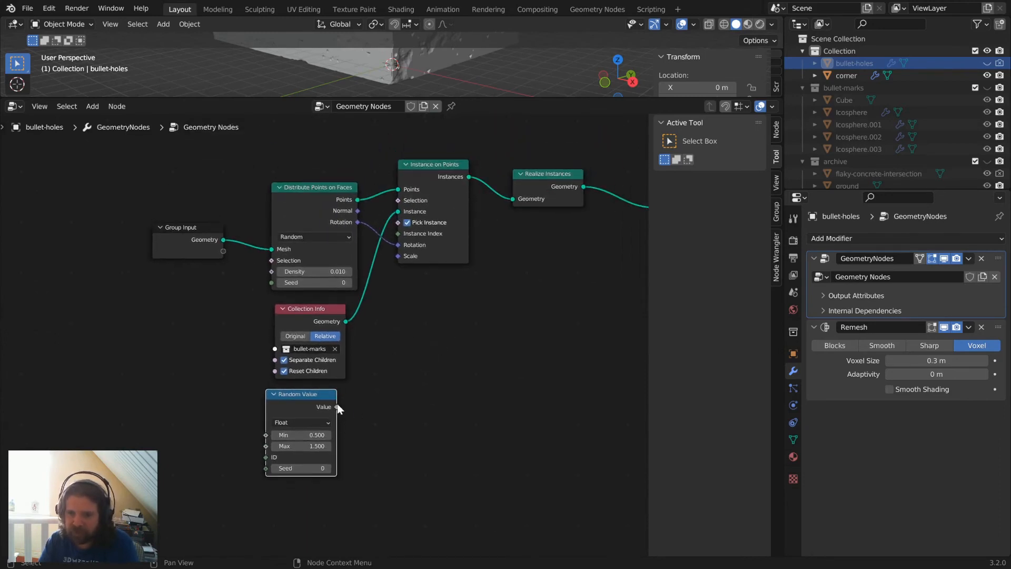
{"action": "left_click_drag", "start_coordinate": [337, 406], "coordinate": [394, 254]}
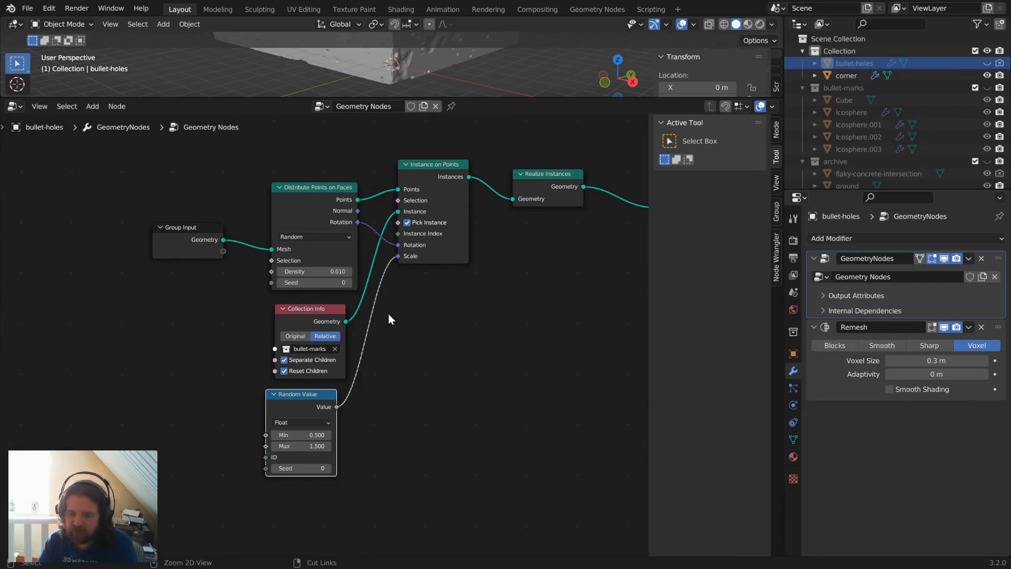
Add a Combine XYZ node to the link between the Random Value node and Instance on Points' Scale input.
{"action": "key", "text": "shift+a"}
{"action": "left_click", "coordinate": [391, 258]}
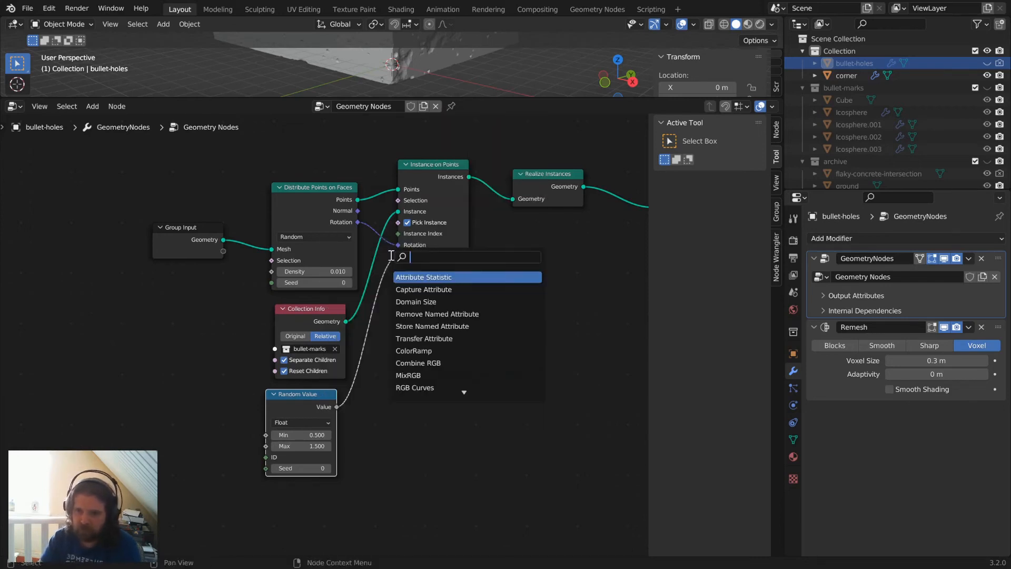
{"action": "type", "text": "COMBIN"}
{"action": "key", "text": "Down"}
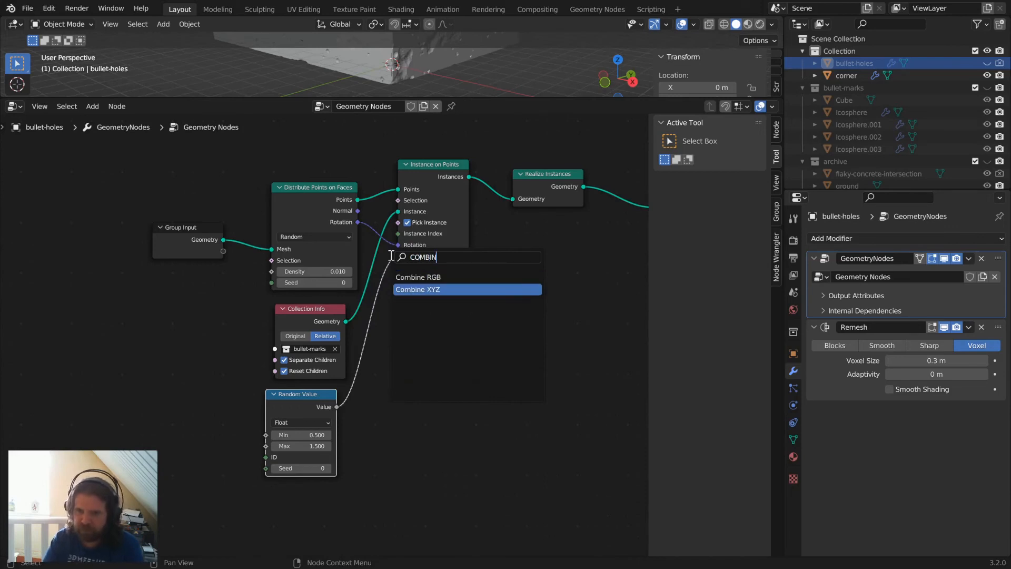
{"action": "key", "text": "Return"}
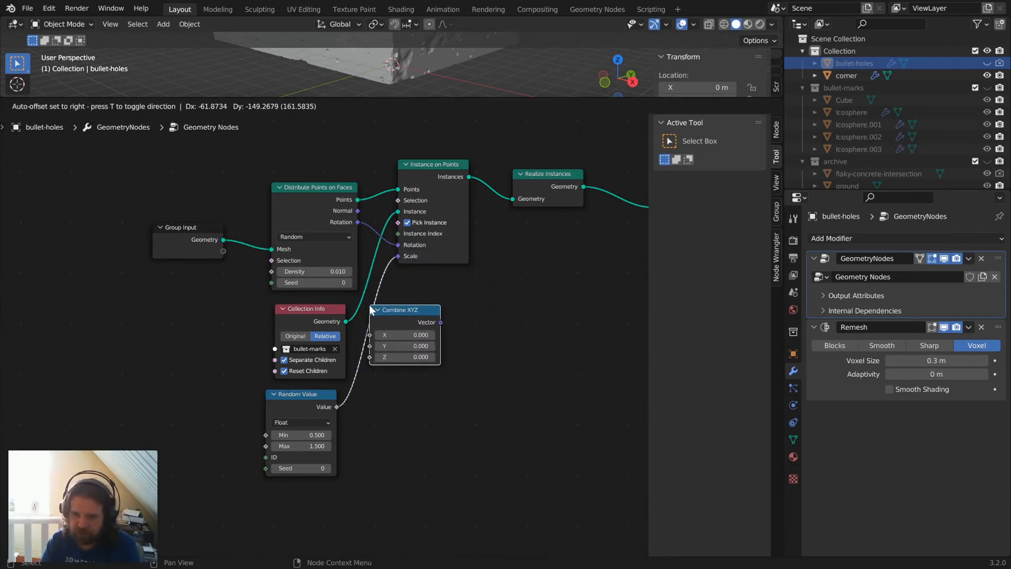
{"action": "left_click", "coordinate": [377, 311]}
Connect the Random Value output to the X, Y and Z inputs of the Combine XYZ node.
{"action": "left_click_drag", "start_coordinate": [337, 407], "coordinate": [377, 346]}
{"action": "left_click_drag", "start_coordinate": [340, 405], "coordinate": [361, 395]}
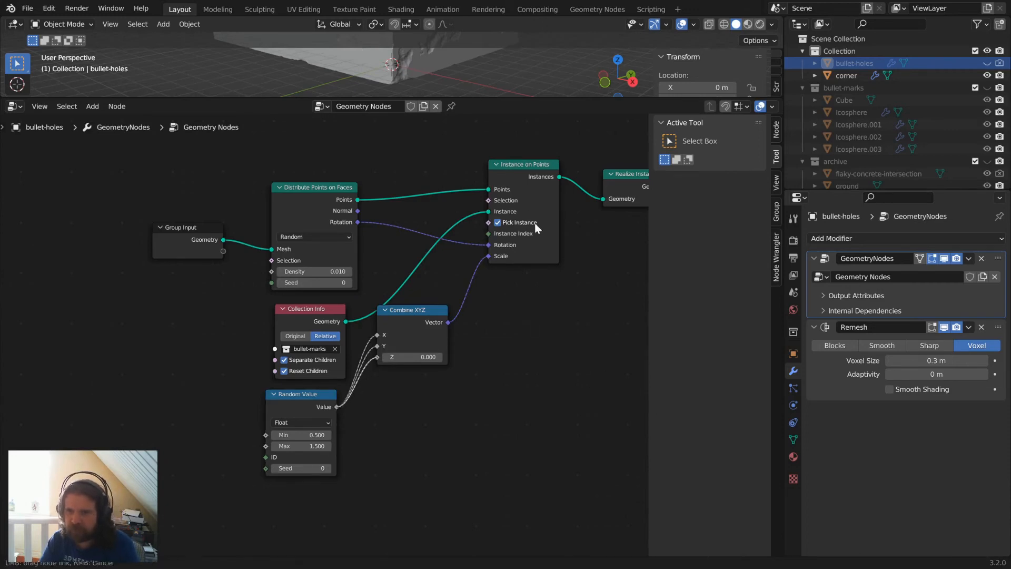
{"action": "left_click_drag", "start_coordinate": [516, 292], "coordinate": [404, 347]}
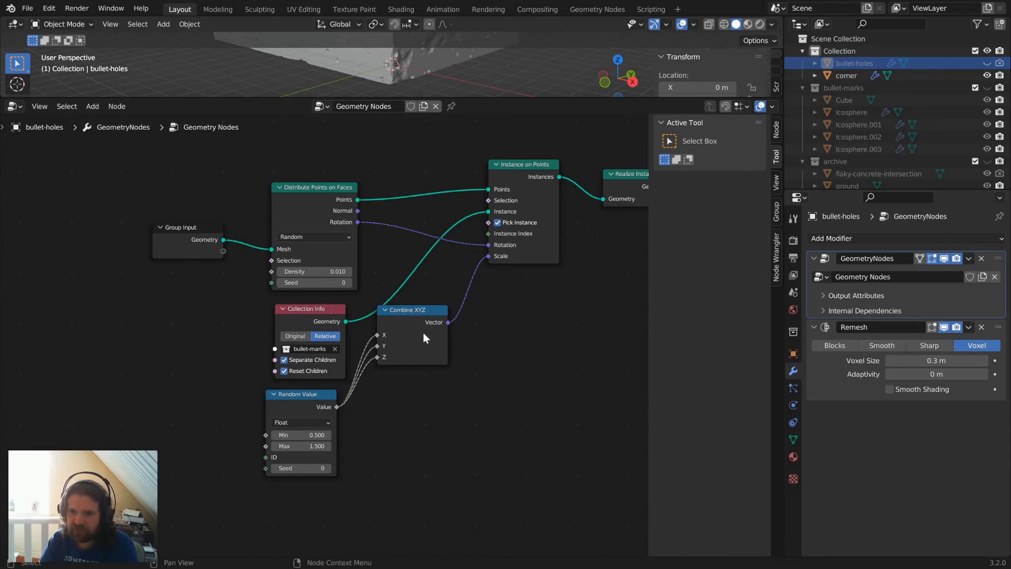
{"action": "middle_click_drag", "start_coordinate": [531, 304], "coordinate": [408, 349]}
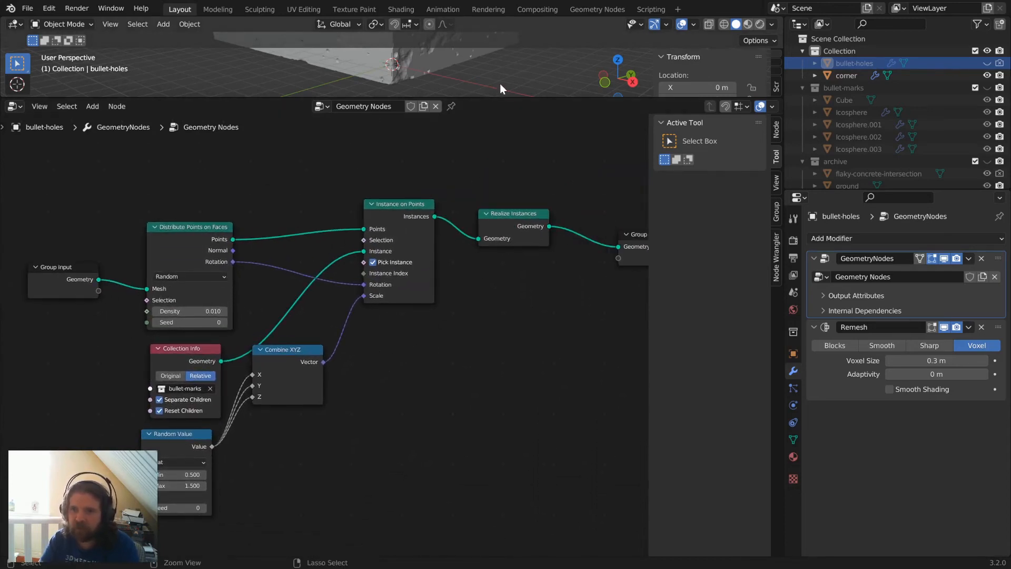
Maximize the 3D view, examine the randomly scaled bullet marks from near and far, and select the corner building.
{"action": "key", "text": "ctrl+space"}
{"action": "scroll", "coordinate": [581, 229], "scroll_direction": "up", "scroll_amount": 6}
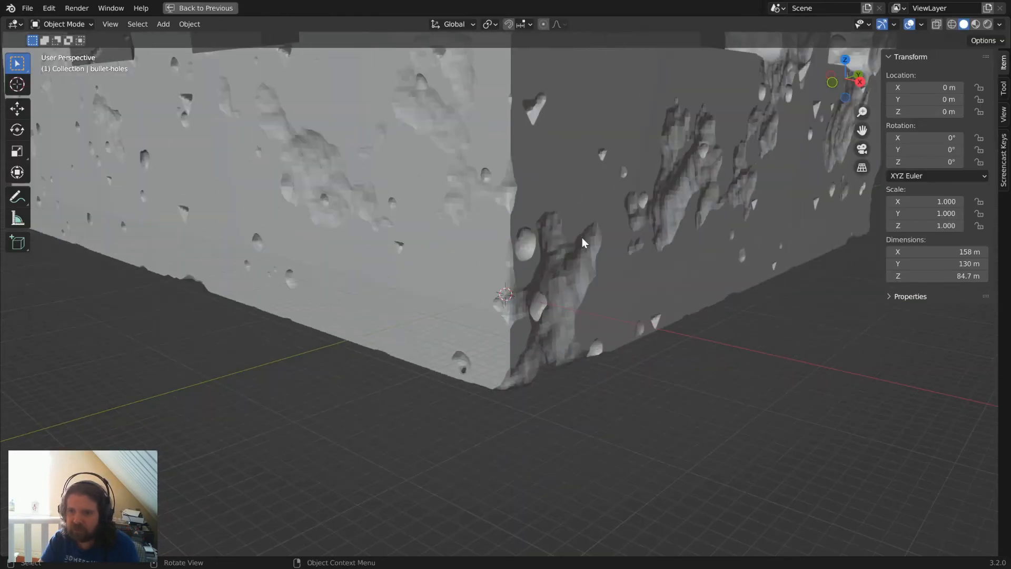
{"action": "middle_click_drag", "start_coordinate": [670, 268], "coordinate": [422, 258]}
{"action": "scroll", "coordinate": [738, 215], "scroll_direction": "down", "scroll_amount": 4}
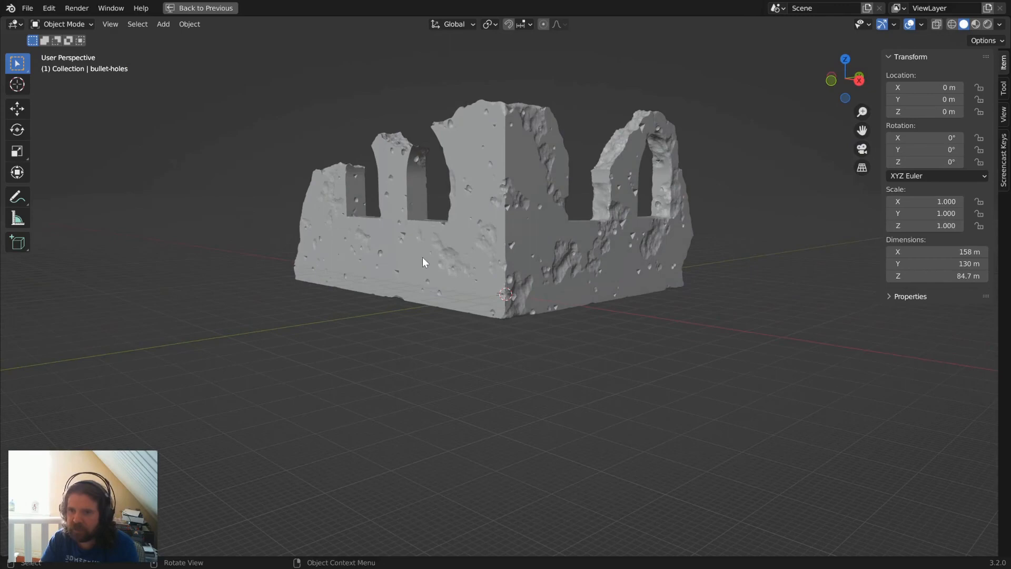
{"action": "left_click", "coordinate": [519, 149]}
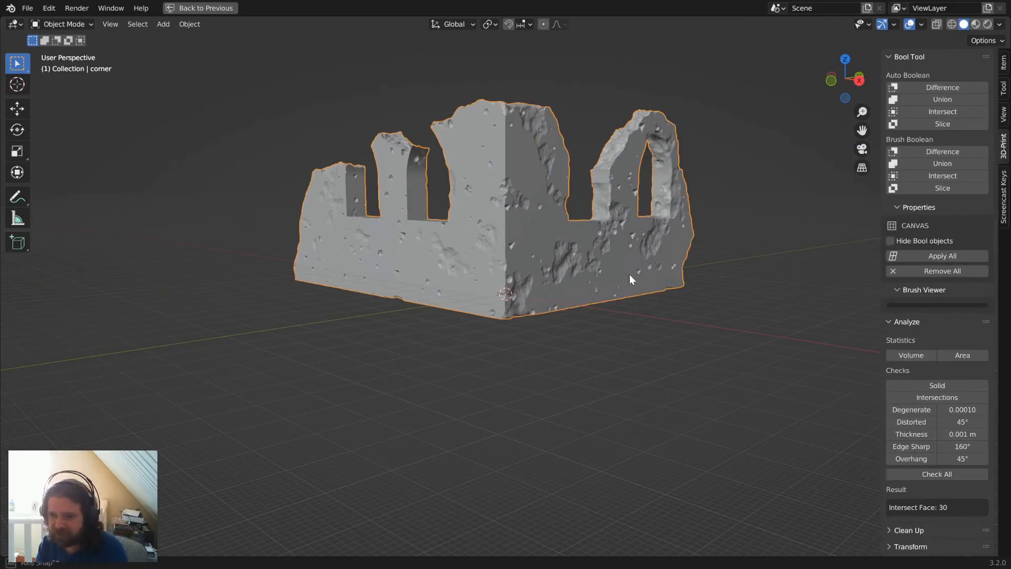
{"action": "middle_click_drag", "start_coordinate": [630, 276], "coordinate": [559, 327]}
{"action": "scroll", "coordinate": [520, 300], "scroll_direction": "up", "scroll_amount": 3}
{"action": "mouse_move", "coordinate": [514, 297]}
{"action": "middle_mouse_down"}
{"action": "mouse_move", "coordinate": [560, 313]}
{"action": "mouse_move", "coordinate": [758, 283]}
{"action": "mouse_move", "coordinate": [653, 320]}
{"action": "mouse_move", "coordinate": [504, 287]}
{"action": "mouse_move", "coordinate": [445, 292]}
{"action": "mouse_move", "coordinate": [512, 291]}
{"action": "middle_mouse_up"}
{"action": "scroll", "coordinate": [759, 287], "scroll_direction": "down", "scroll_amount": 3}
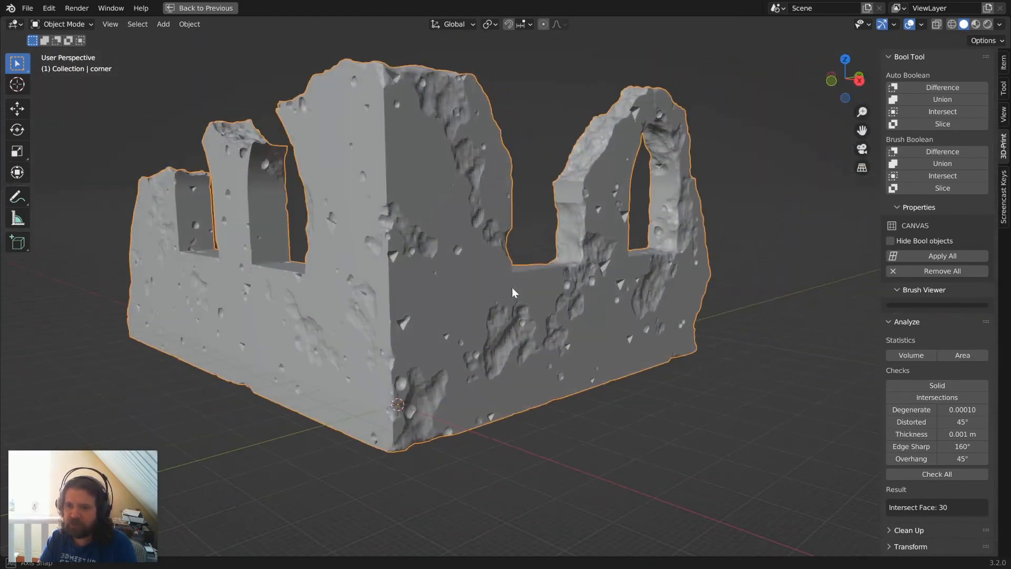
{"action": "scroll", "coordinate": [512, 291], "scroll_direction": "down", "scroll_amount": 3}
{"action": "scroll", "coordinate": [514, 292], "scroll_direction": "up", "scroll_amount": 3}
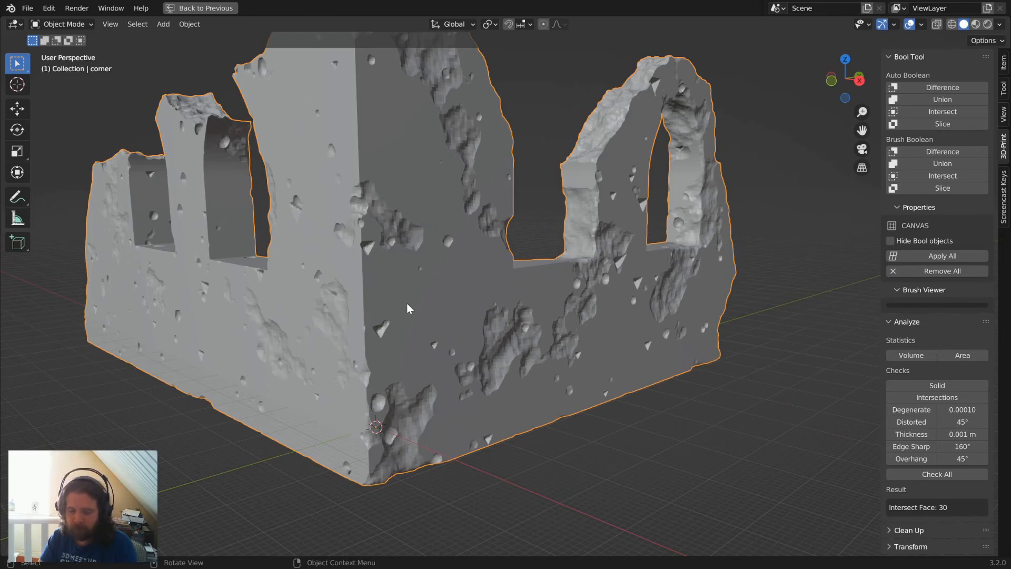
Restore the full layout, remove the corner's empty BTool_bullet-holes.001 modifier and apply the BTool_bullet-holes Boolean.
{"action": "key", "text": "ctrl+space"}
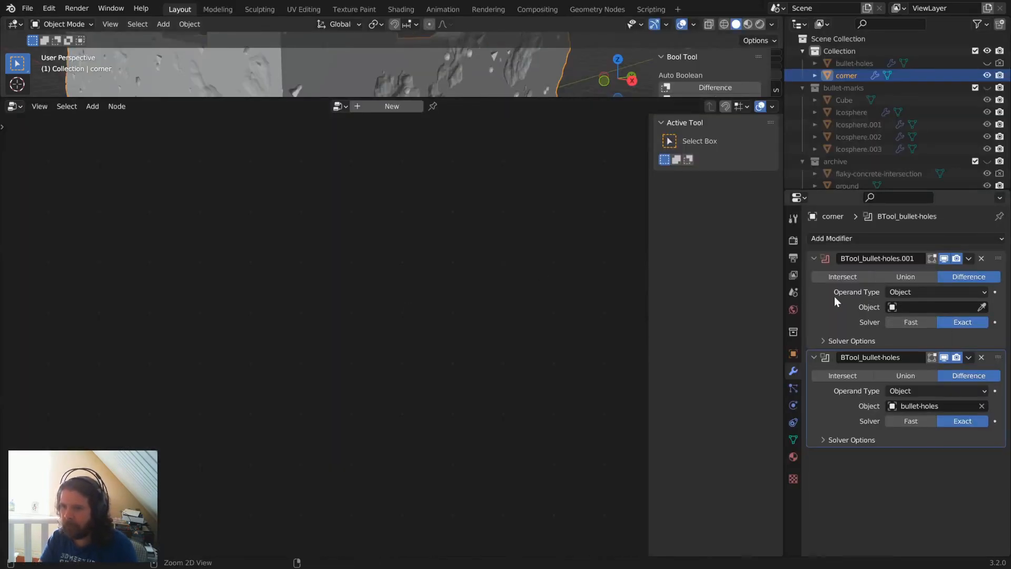
{"action": "left_click", "coordinate": [982, 258]}
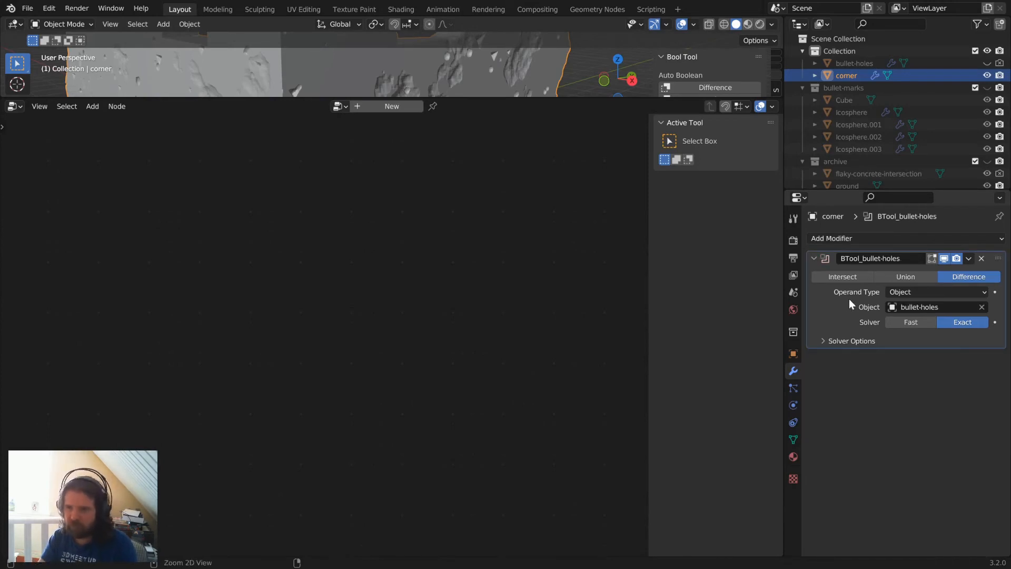
{"action": "key", "text": "ctrl+a"}
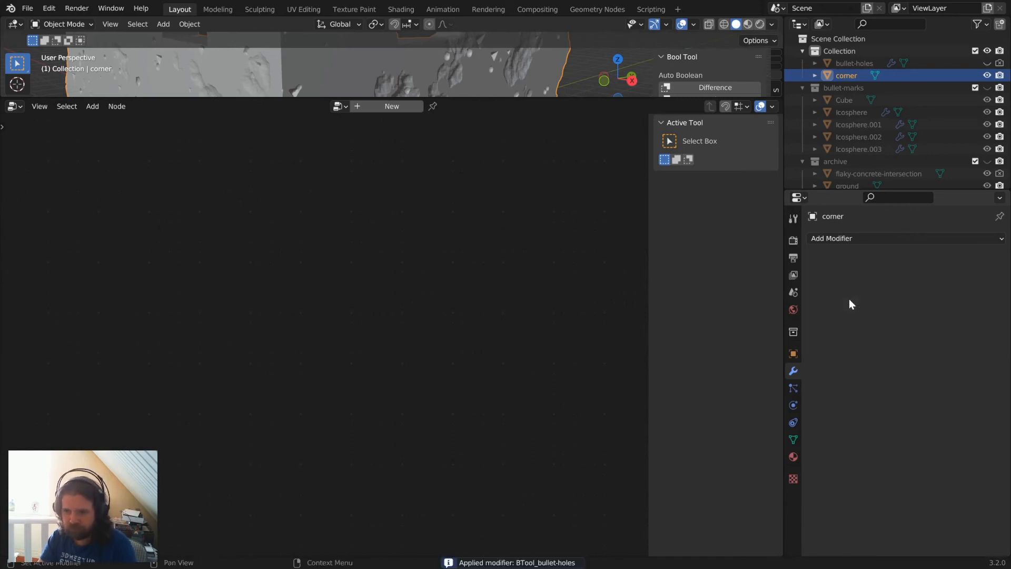
Enlarge the 3D view and run the 3D-Print Solid check on the corner building.
{"action": "left_click_drag", "start_coordinate": [507, 98], "coordinate": [523, 437]}
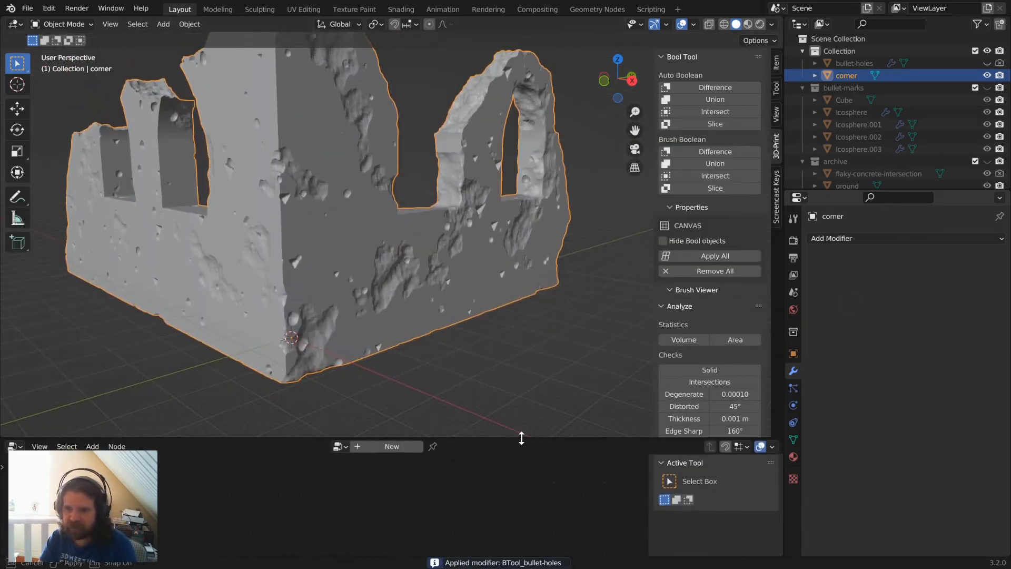
{"action": "left_click", "coordinate": [717, 371]}
{"action": "scroll", "coordinate": [709, 316], "scroll_direction": "down", "scroll_amount": 5}
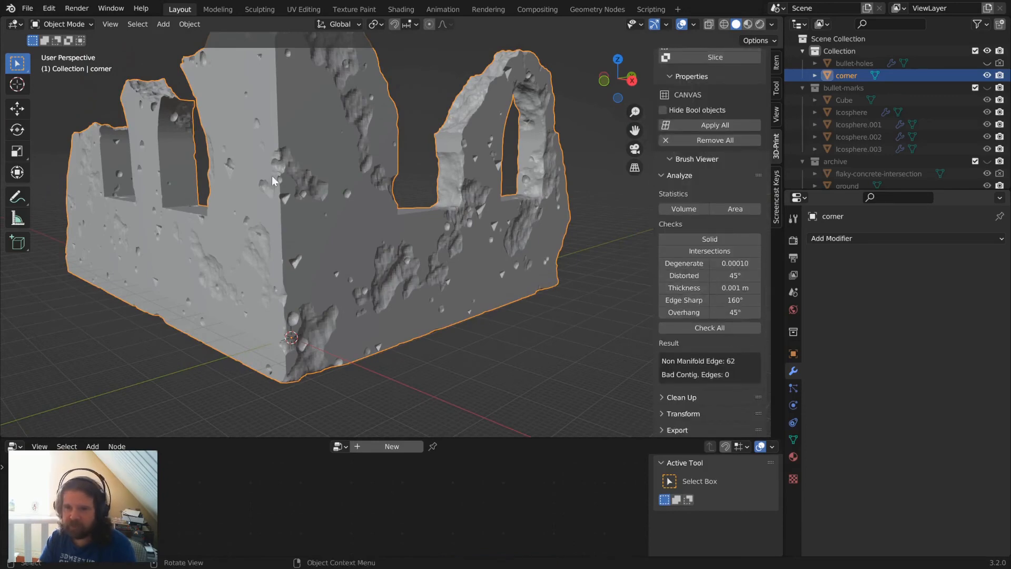
Enter Edit Mode, select the reported non-manifold edges and locate them in wireframe shading with vertex selection.
{"action": "key", "text": "Tab"}
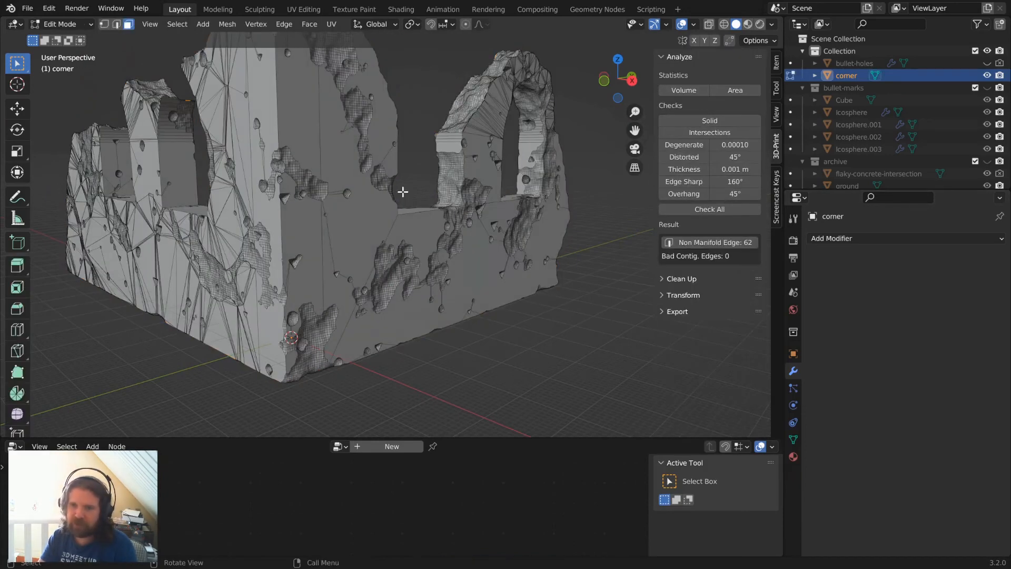
{"action": "left_click", "coordinate": [722, 241]}
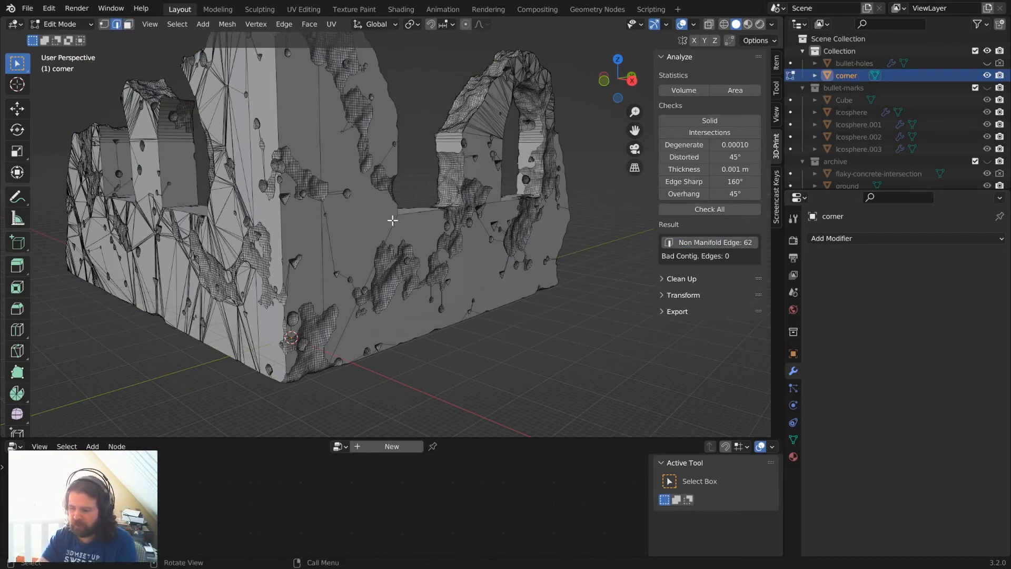
{"action": "scroll", "coordinate": [392, 220], "scroll_direction": "down", "scroll_amount": 4}
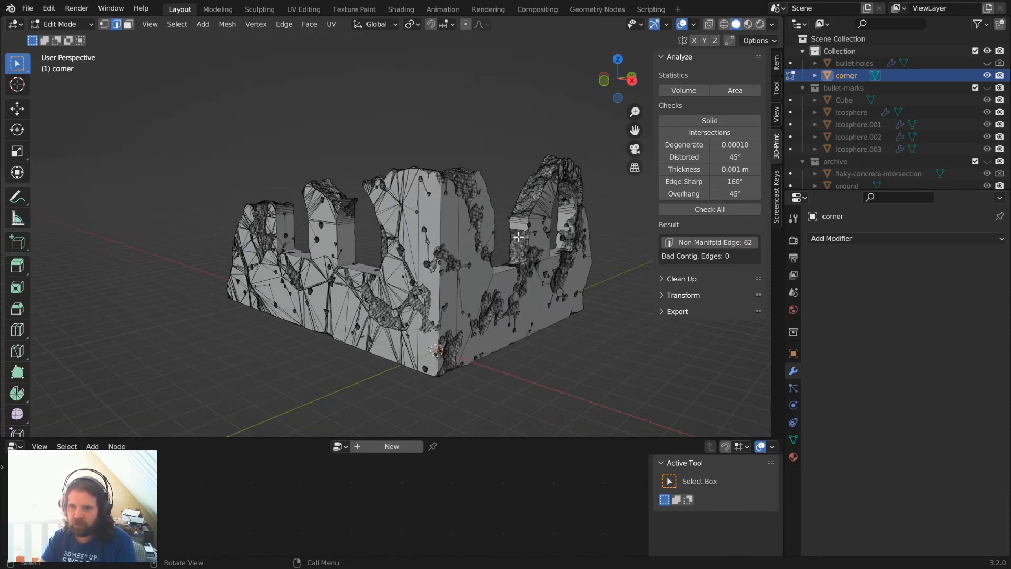
{"action": "key", "text": "z"}
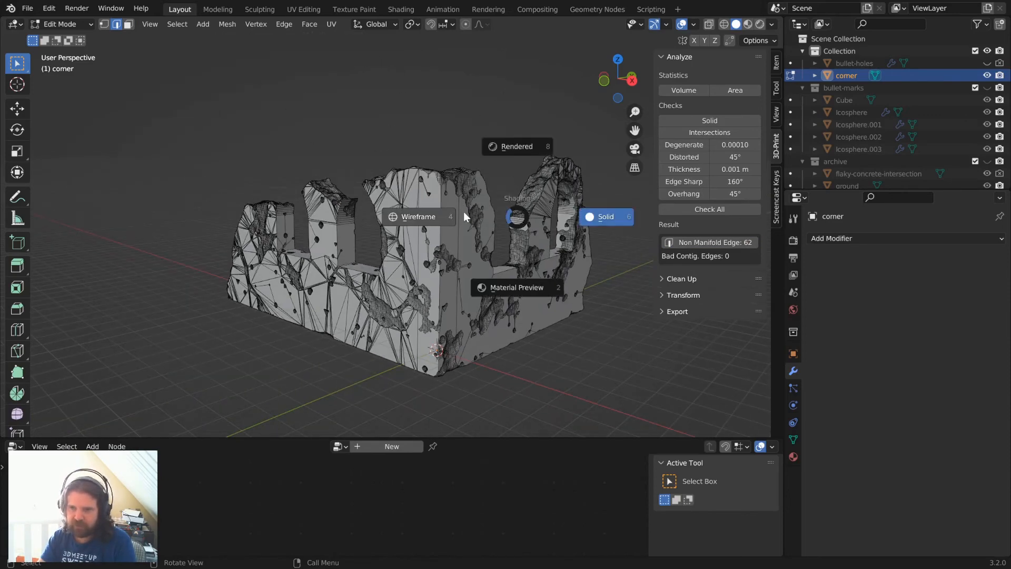
{"action": "left_click", "coordinate": [433, 214]}
{"action": "middle_click_drag", "start_coordinate": [419, 234], "coordinate": [532, 255]}
{"action": "key", "text": "1"}
{"action": "scroll", "coordinate": [463, 254], "scroll_direction": "up", "scroll_amount": 10}
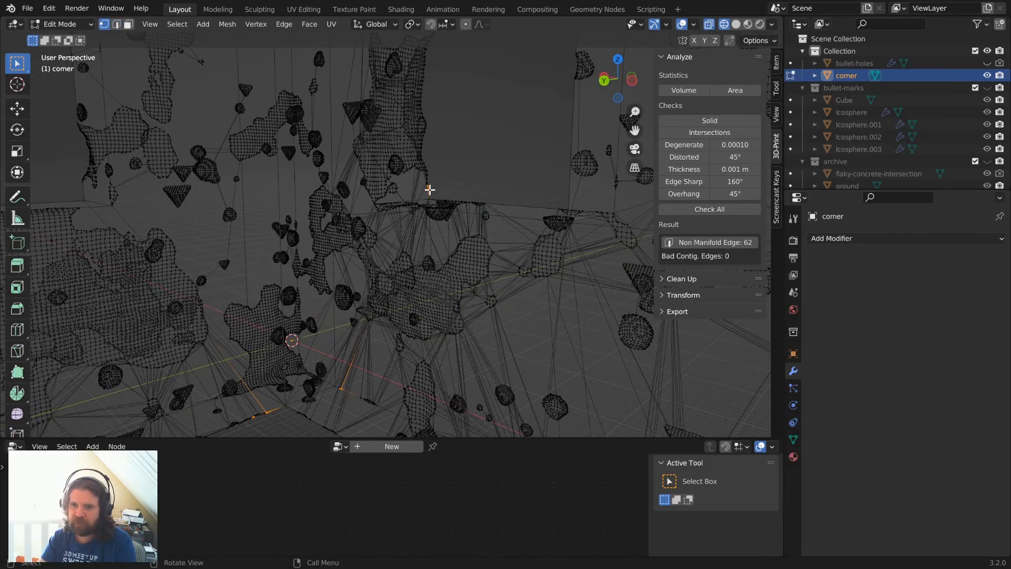
Isolate one vertex of the non-manifold edges, frame it and inspect it up close in solid shading.
{"action": "key", "text": "alt+a"}
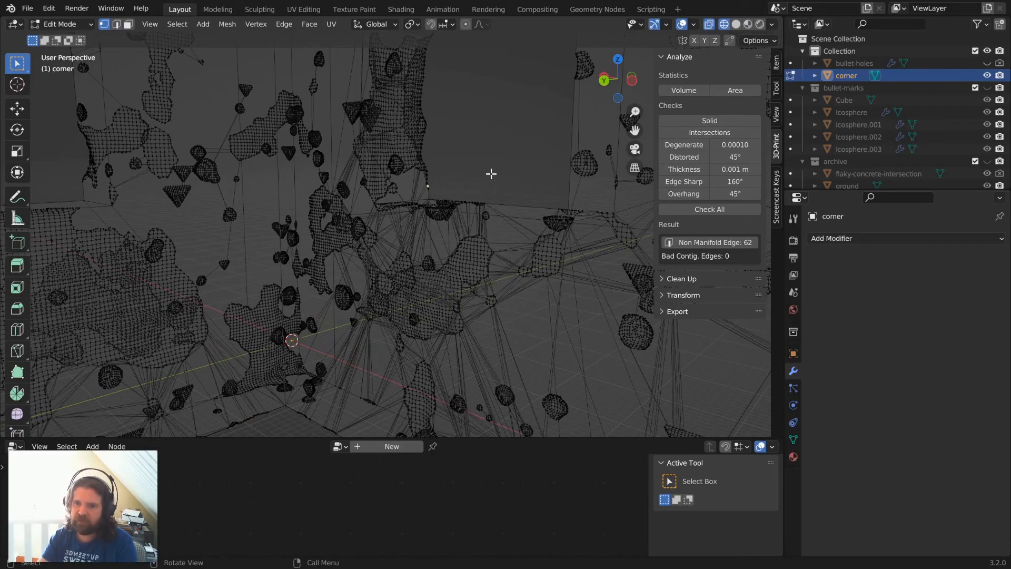
{"action": "key", "text": "KP_Decimal"}
{"action": "scroll", "coordinate": [482, 154], "scroll_direction": "down", "scroll_amount": 7}
{"action": "mouse_move", "coordinate": [478, 146]}
{"action": "middle_mouse_down"}
{"action": "mouse_move", "coordinate": [419, 264]}
{"action": "mouse_move", "coordinate": [341, 172]}
{"action": "mouse_move", "coordinate": [334, 140]}
{"action": "mouse_move", "coordinate": [313, 167]}
{"action": "middle_mouse_up"}
{"action": "key", "text": "z"}
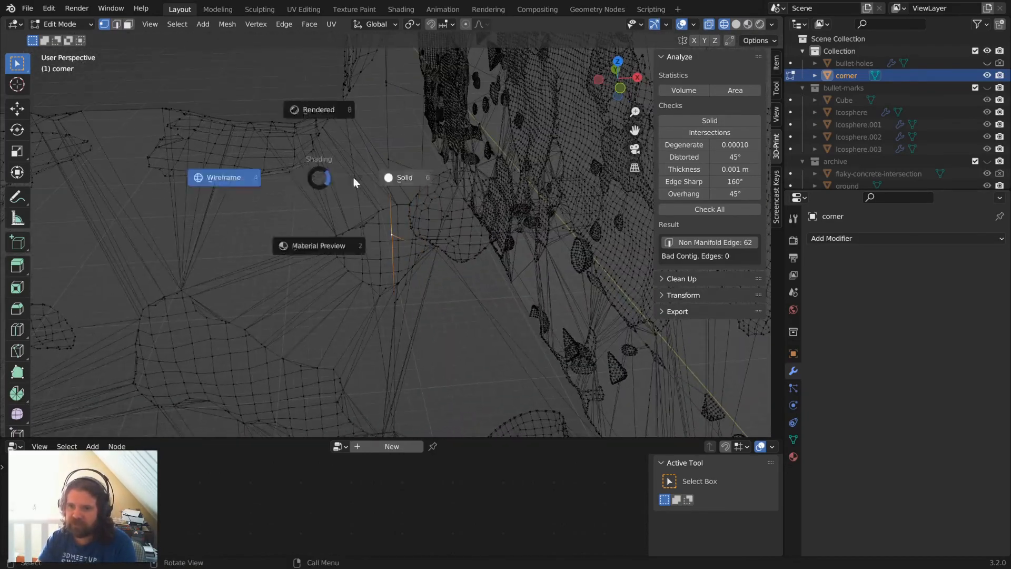
{"action": "left_click", "coordinate": [503, 174]}
{"action": "middle_click_drag", "start_coordinate": [465, 292], "coordinate": [424, 309]}
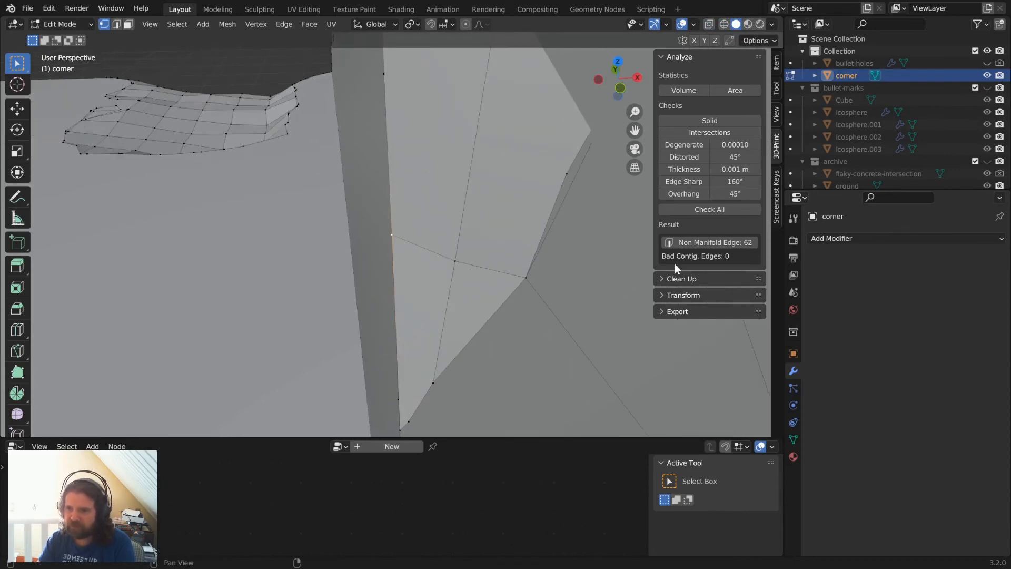
Reselect the non-manifold edges, pick the one along the bullet mark's rim at the wall corner and frame it.
{"action": "left_click", "coordinate": [706, 241]}
{"action": "middle_click_drag", "start_coordinate": [487, 348], "coordinate": [443, 256]}
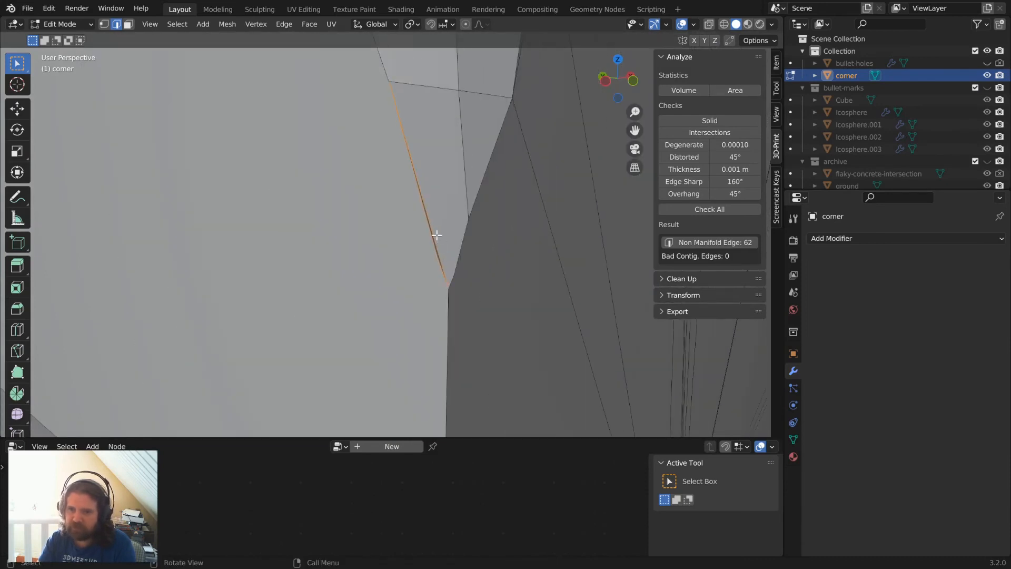
{"action": "left_click", "coordinate": [437, 235], "text": "alt"}
{"action": "key", "text": "KP_Decimal"}
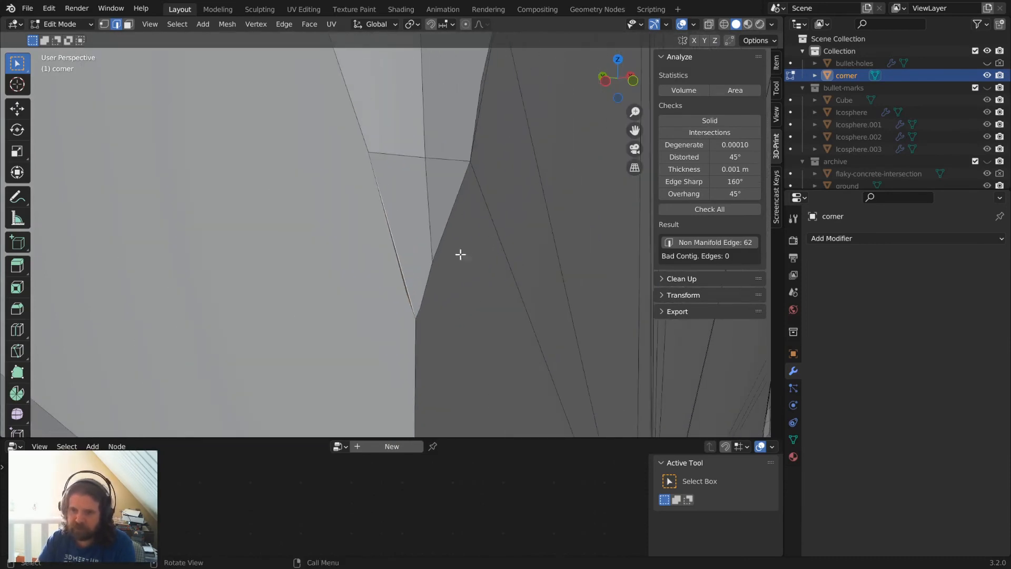
{"action": "scroll", "coordinate": [410, 288], "scroll_direction": "up", "scroll_amount": 3}
{"action": "scroll", "coordinate": [411, 285], "scroll_direction": "down", "scroll_amount": 2}
Try moving the rim's open vertex about -0.22 m in X and 0.19 m in Y, and undo the move.
{"action": "key", "text": "1"}
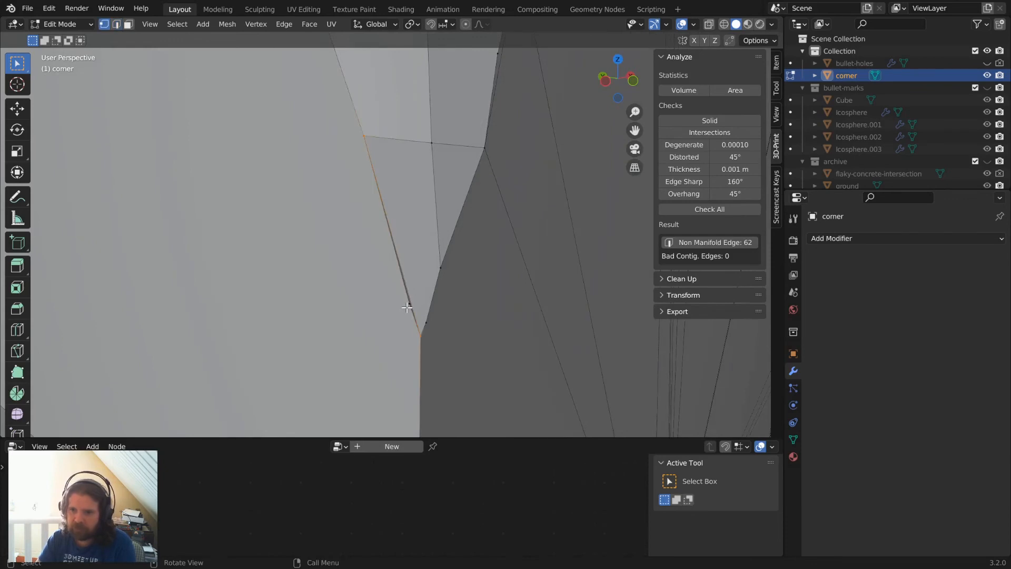
{"action": "middle_click_drag", "start_coordinate": [409, 258], "coordinate": [442, 229]}
{"action": "key", "text": "g"}
{"action": "left_click", "coordinate": [315, 233]}
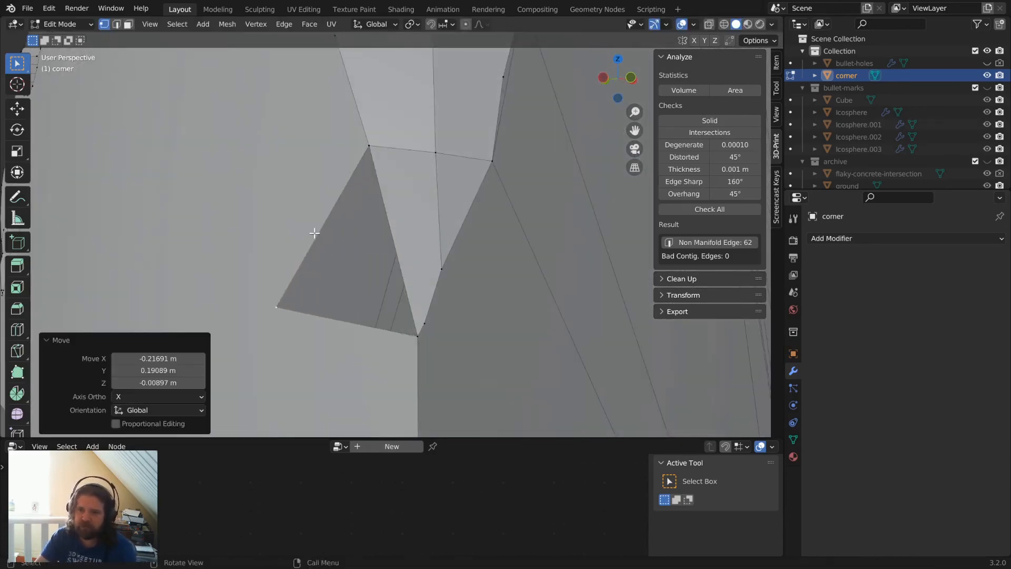
{"action": "middle_click_drag", "start_coordinate": [315, 233], "coordinate": [458, 251]}
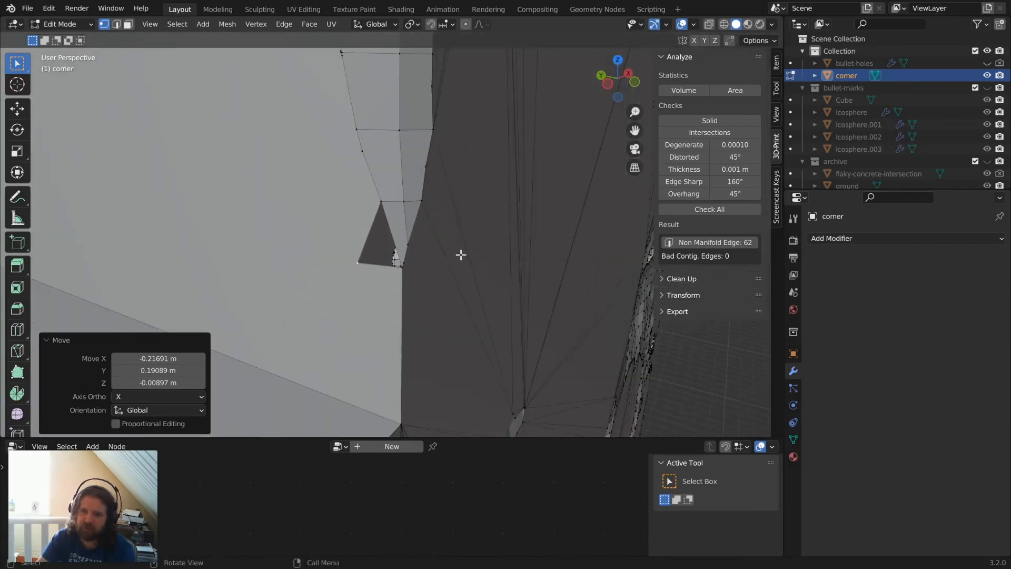
{"action": "scroll", "coordinate": [461, 255], "scroll_direction": "up", "scroll_amount": 3}
{"action": "scroll", "coordinate": [446, 255], "scroll_direction": "down", "scroll_amount": 3}
{"action": "key", "text": "ctrl+z"}
{"action": "scroll", "coordinate": [458, 245], "scroll_direction": "up", "scroll_amount": 3}
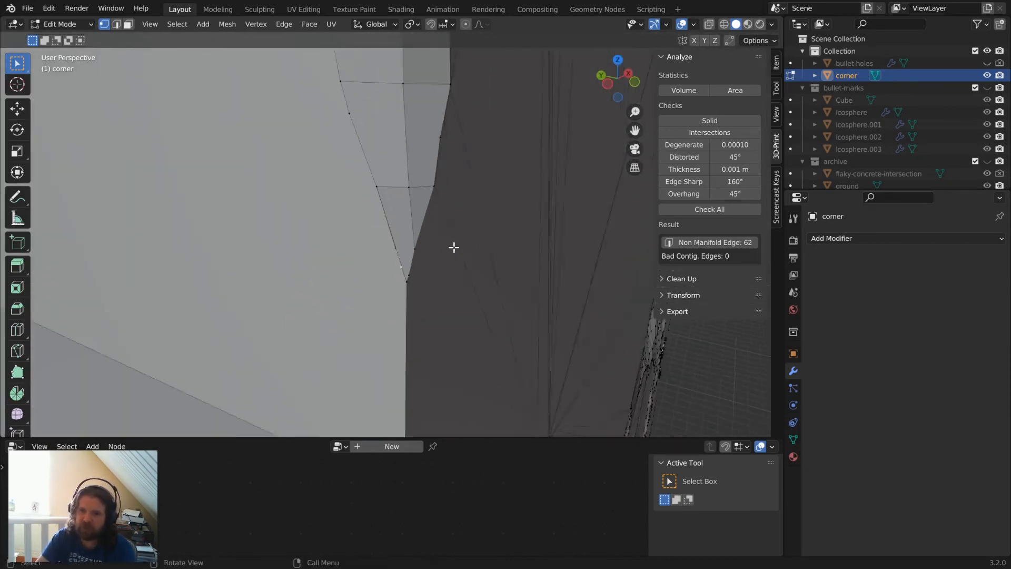
Try dissolving the open vertex on the bullet mark's rim, and undo the dissolve.
{"action": "scroll", "coordinate": [454, 247], "scroll_direction": "down", "scroll_amount": 2}
{"action": "key", "text": "x"}
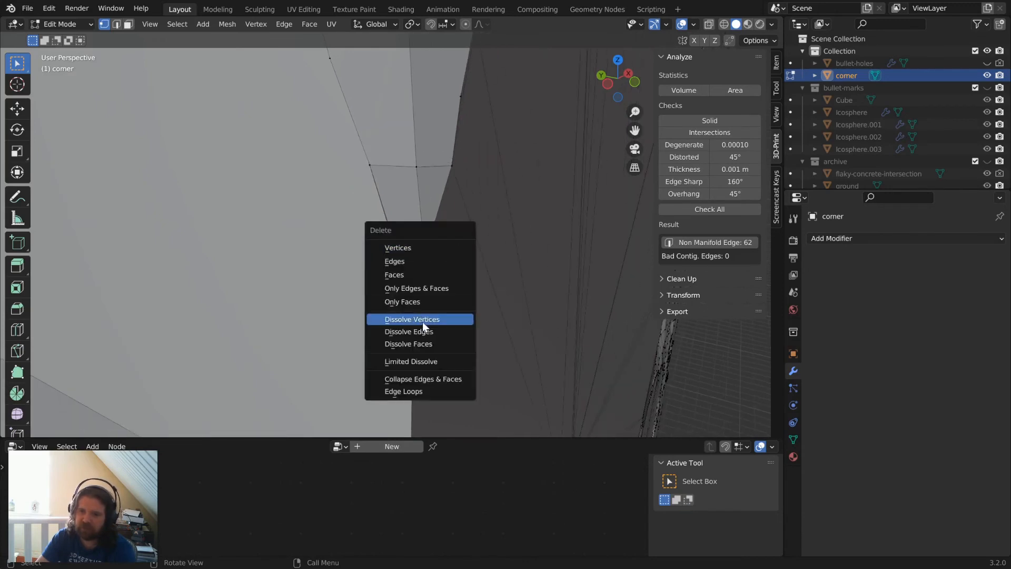
{"action": "left_click", "coordinate": [423, 319]}
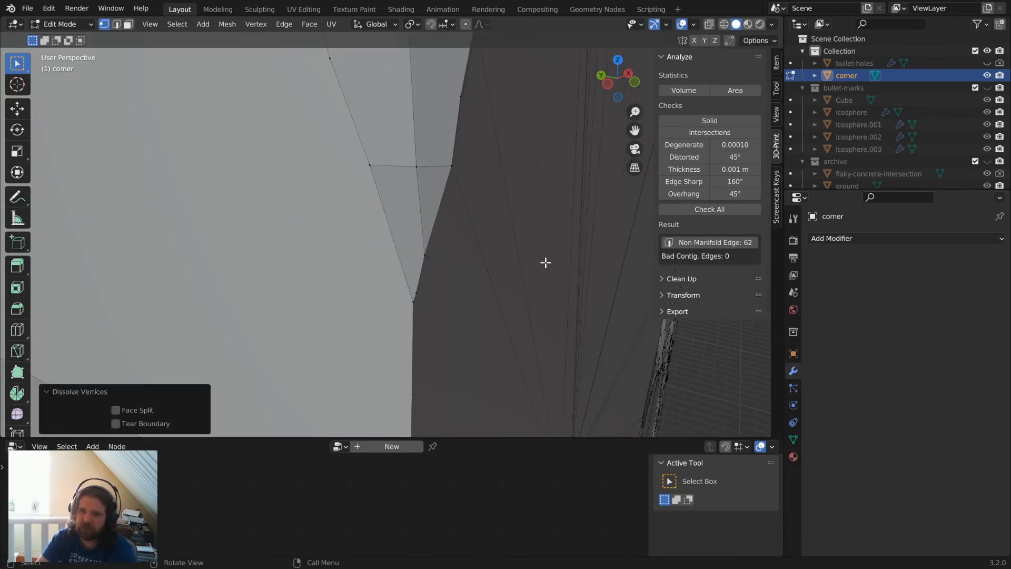
{"action": "key", "text": "ctrl+z"}
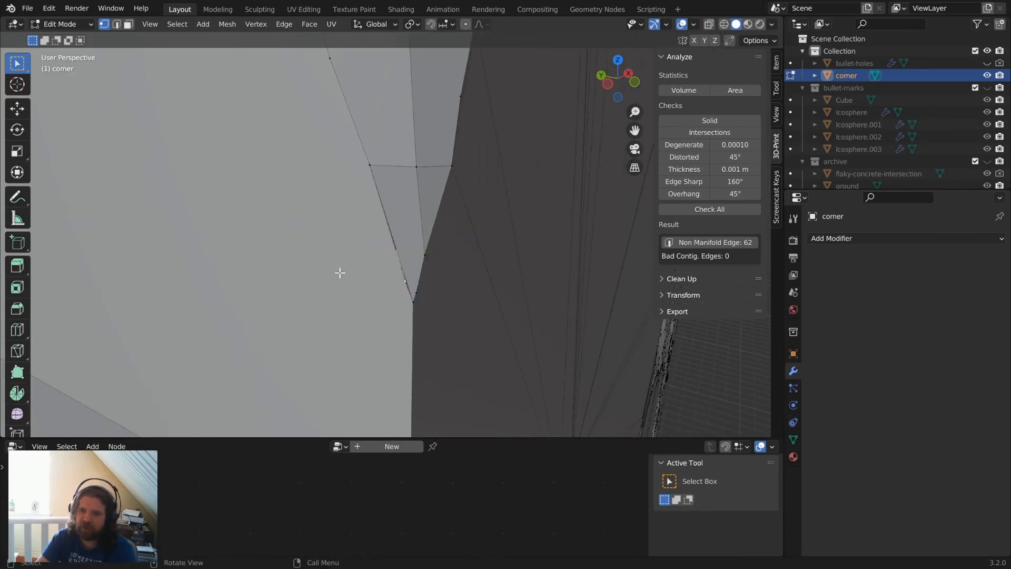
Select the vertices similar to the bullet mark rim's open vertex by Amount of Adjacent Faces.
{"action": "key", "text": "F3"}
{"action": "type", "text": "SIMILAR"}
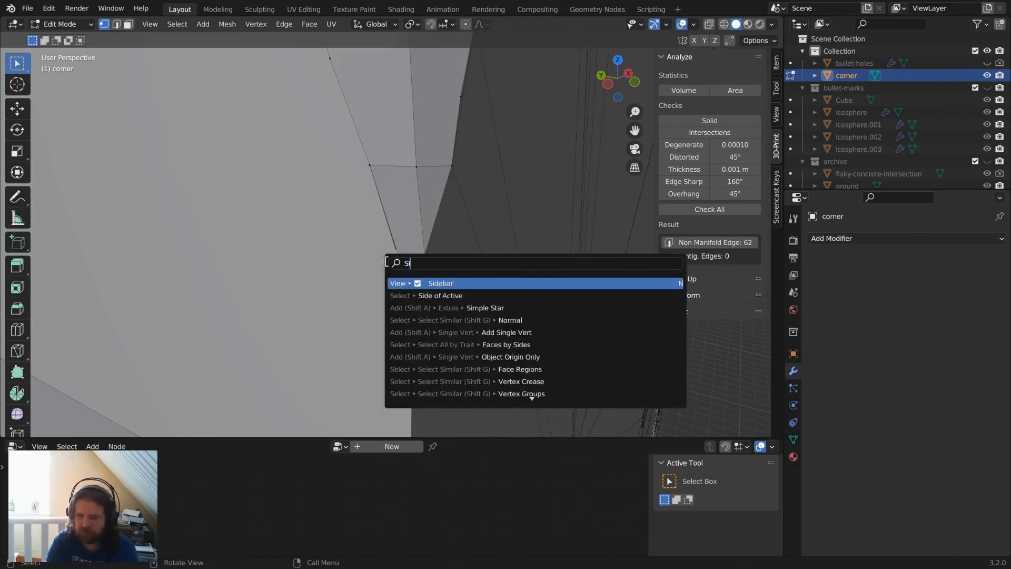
{"action": "key", "text": "Down"}
{"action": "key", "text": "Down"}
{"action": "key", "text": "Down"}
{"action": "key", "text": "Down"}
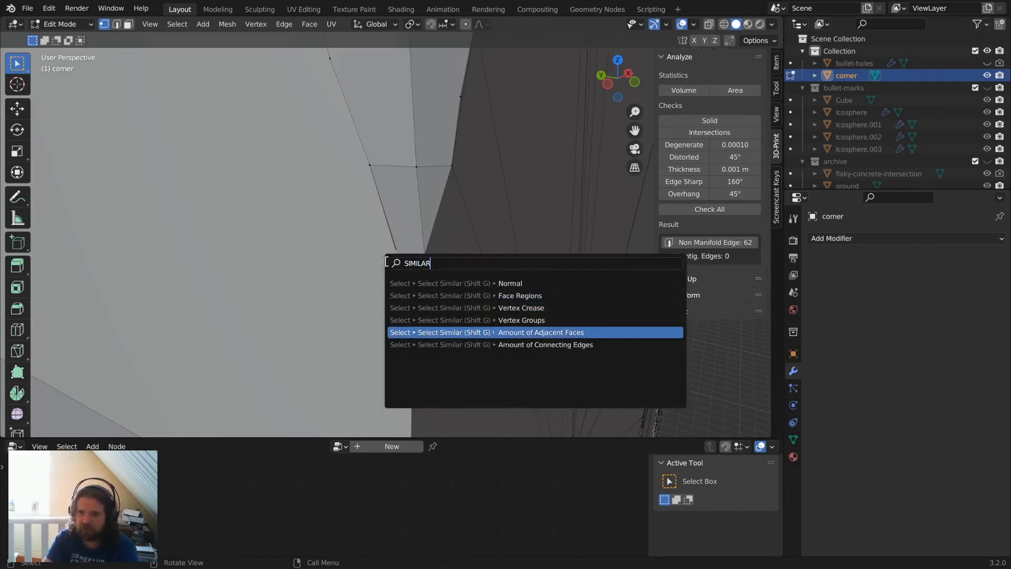
{"action": "key", "text": "Return"}
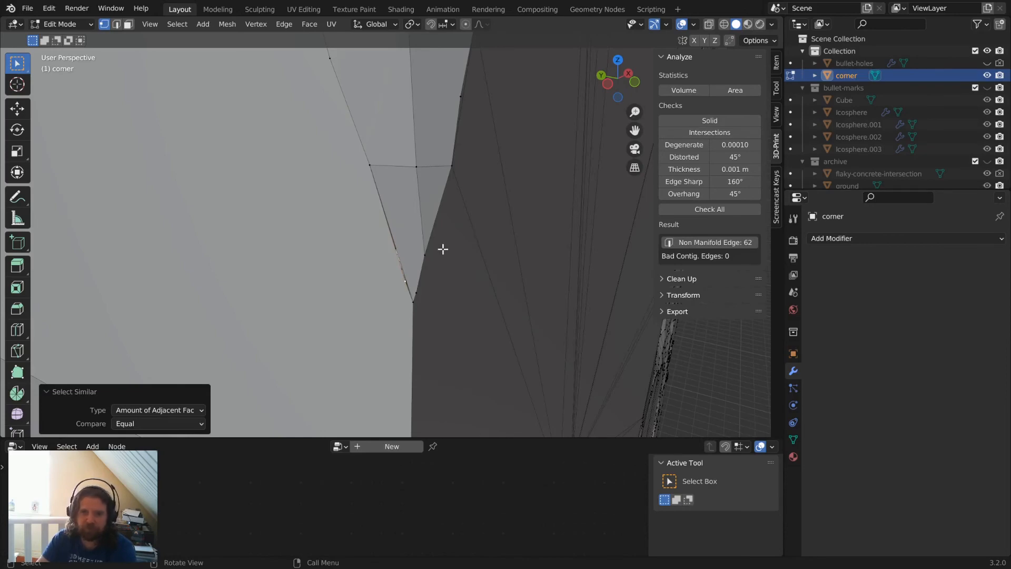
Inspect the matching vertices across the corner mesh and dissolve them with Dissolve Vertices.
{"action": "scroll", "coordinate": [442, 248], "scroll_direction": "down", "scroll_amount": 10}
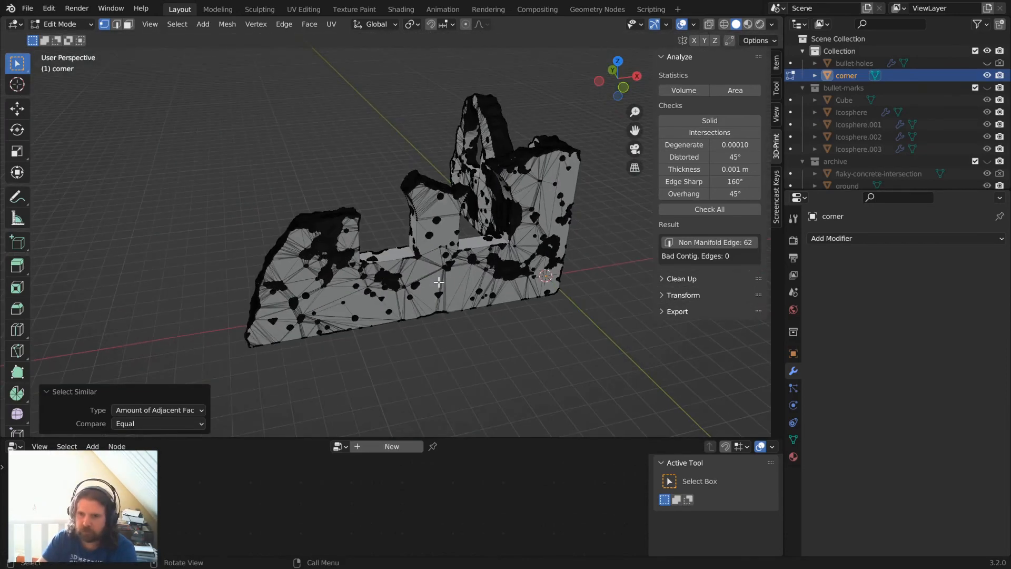
{"action": "key", "text": "alt+z"}
{"action": "mouse_move", "coordinate": [542, 251]}
{"action": "middle_mouse_down"}
{"action": "mouse_move", "coordinate": [420, 255]}
{"action": "mouse_move", "coordinate": [406, 194]}
{"action": "mouse_move", "coordinate": [507, 253]}
{"action": "mouse_move", "coordinate": [627, 243]}
{"action": "mouse_move", "coordinate": [541, 290]}
{"action": "mouse_move", "coordinate": [535, 240]}
{"action": "mouse_move", "coordinate": [268, 316]}
{"action": "mouse_move", "coordinate": [130, 335]}
{"action": "middle_mouse_up"}
{"action": "scroll", "coordinate": [535, 240], "scroll_direction": "up", "scroll_amount": 8}
{"action": "key", "text": "shift+z"}
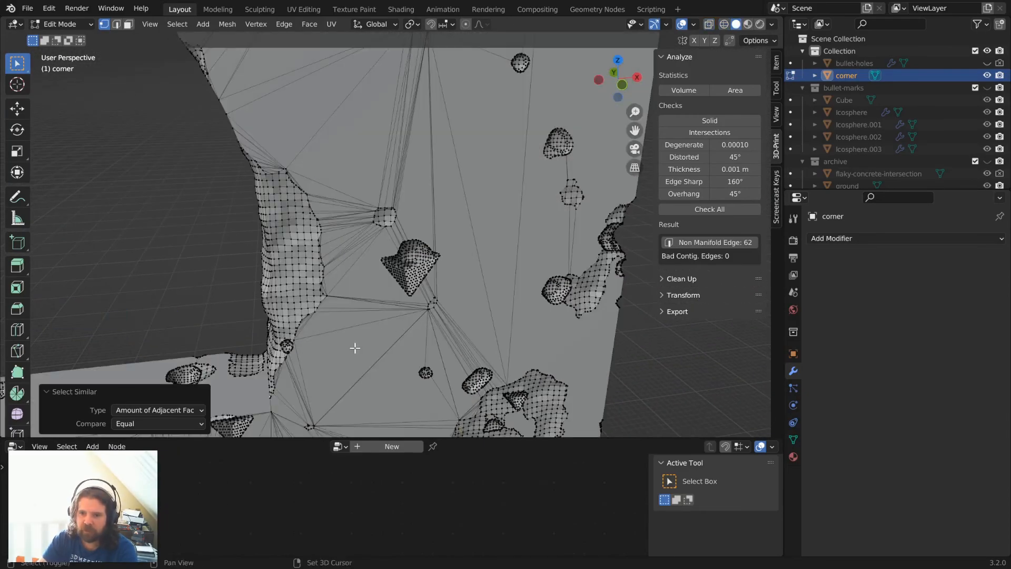
{"action": "middle_click_drag", "start_coordinate": [355, 348], "coordinate": [420, 255], "text": "shift"}
{"action": "scroll", "coordinate": [356, 257], "scroll_direction": "up", "scroll_amount": 8}
{"action": "scroll", "coordinate": [357, 257], "scroll_direction": "down", "scroll_amount": 3}
{"action": "middle_click_drag", "start_coordinate": [357, 257], "coordinate": [358, 287]}
{"action": "scroll", "coordinate": [435, 261], "scroll_direction": "up", "scroll_amount": 3}
{"action": "scroll", "coordinate": [359, 287], "scroll_direction": "up", "scroll_amount": 5}
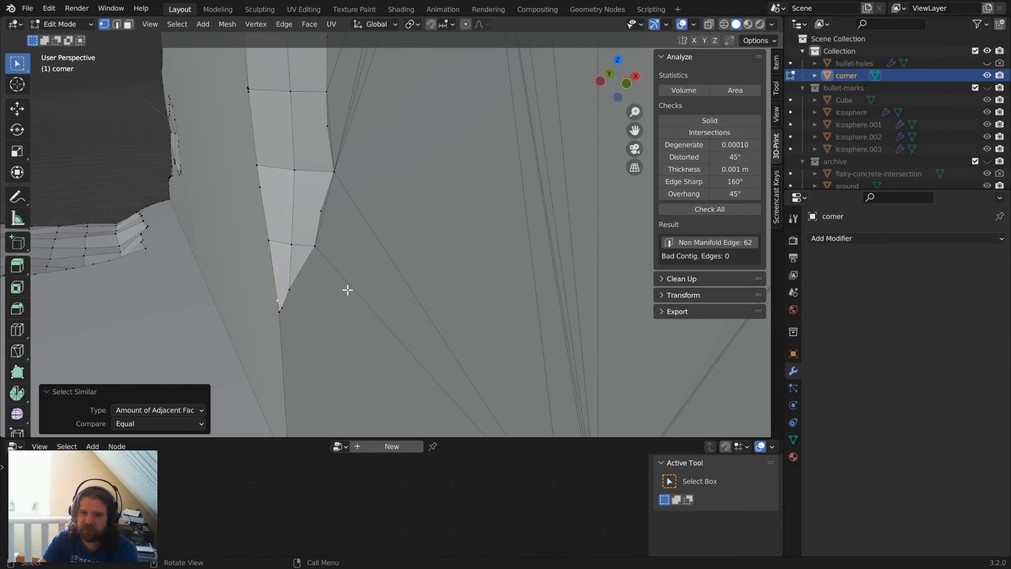
{"action": "middle_click_drag", "start_coordinate": [271, 307], "coordinate": [271, 305]}
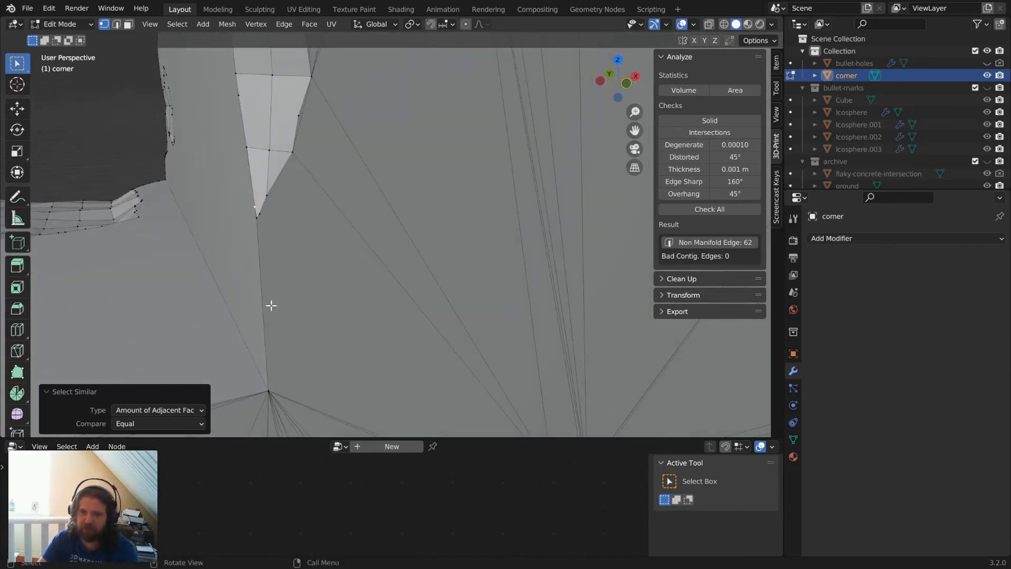
{"action": "key", "text": "x"}
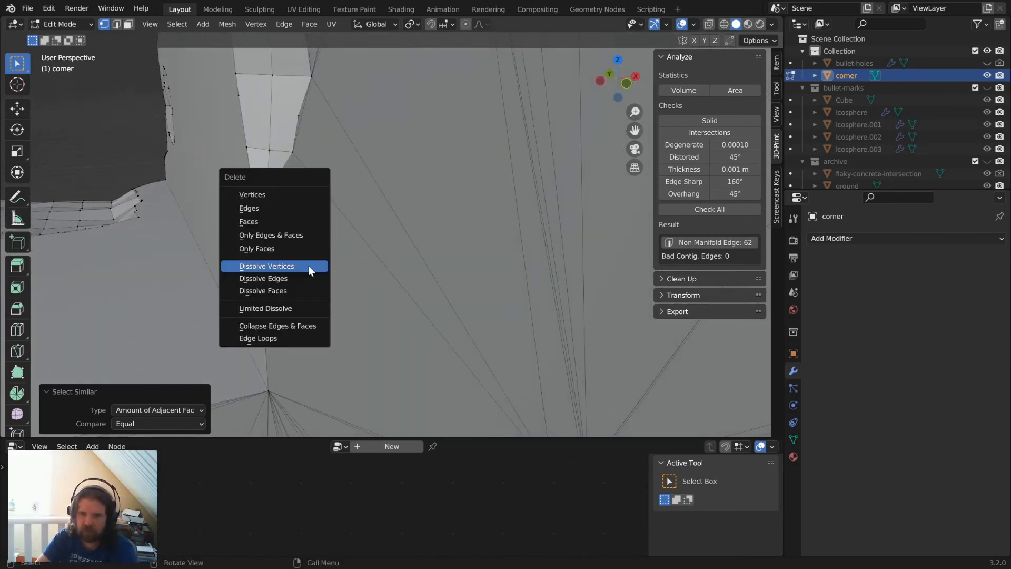
{"action": "left_click", "coordinate": [308, 265]}
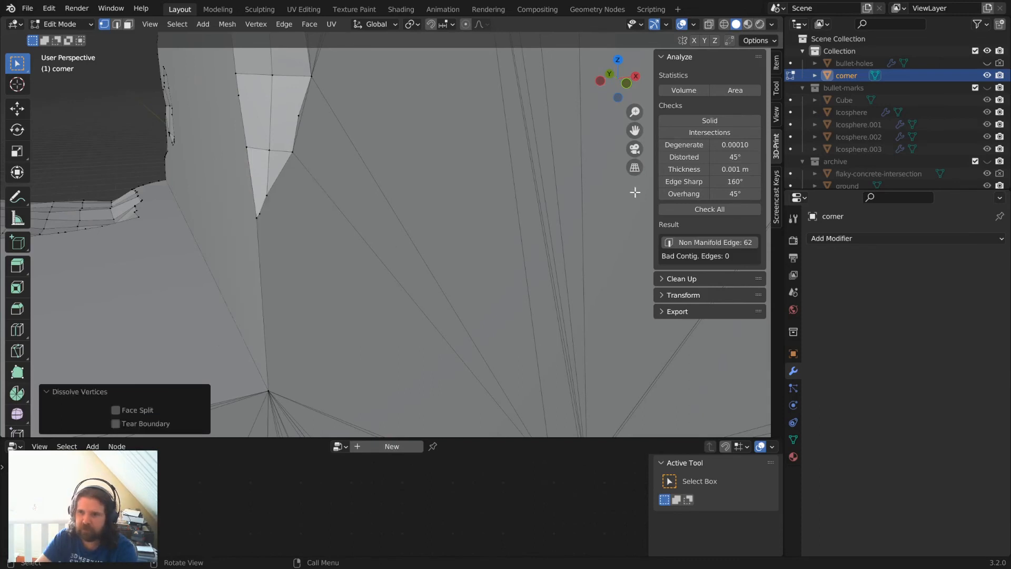
Rerun the Solid check, focus one island of the non-manifold edges and select its open vertex on the rim.
{"action": "left_click", "coordinate": [711, 119]}
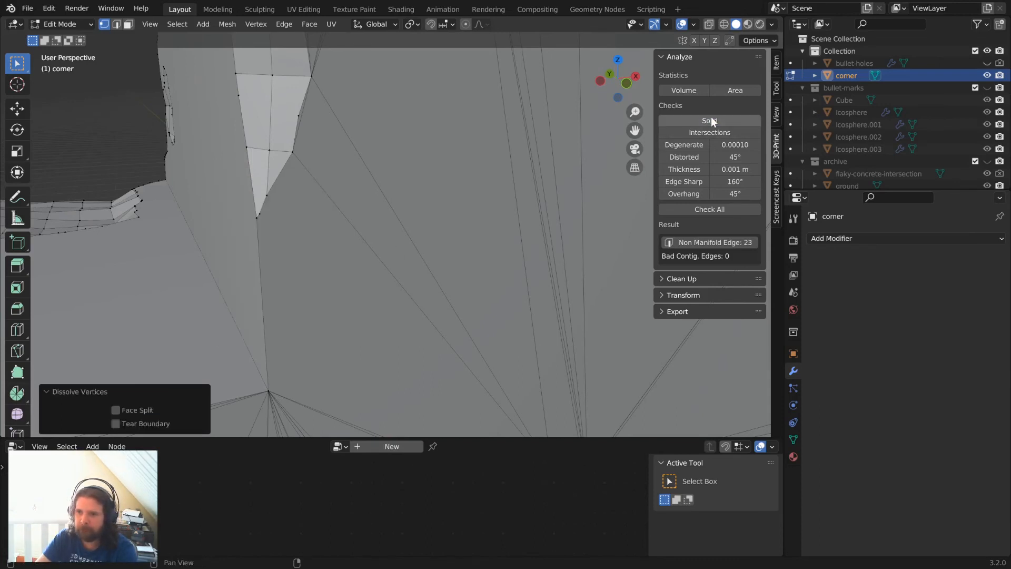
{"action": "left_click", "coordinate": [726, 244]}
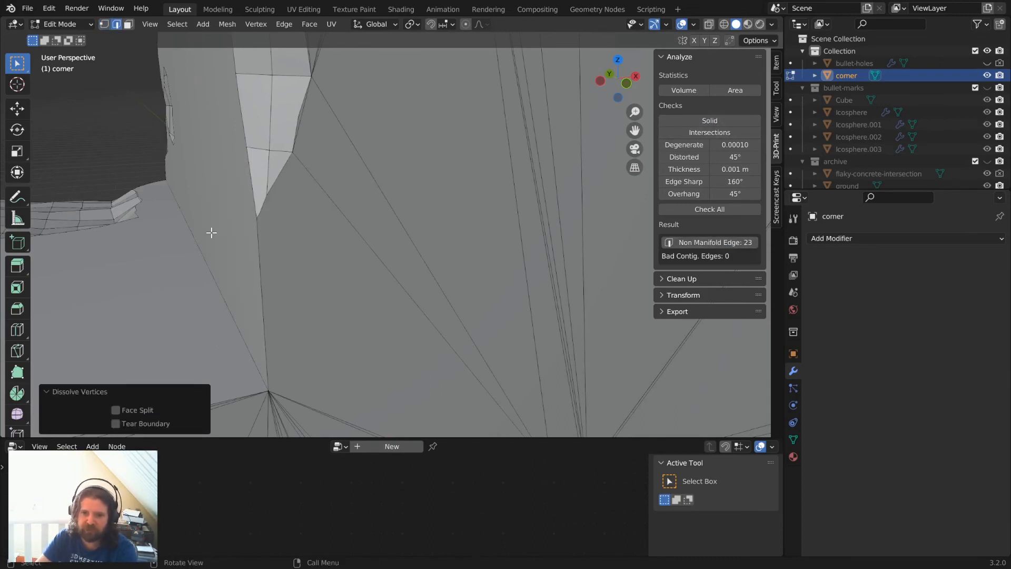
{"action": "key", "text": "q"}
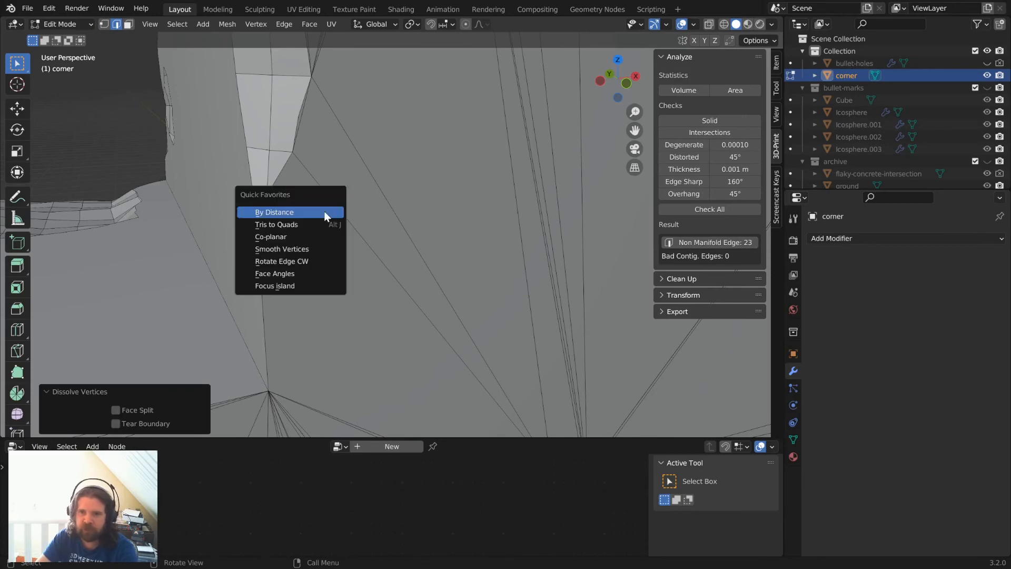
{"action": "left_click", "coordinate": [287, 288]}
{"action": "middle_click_drag", "start_coordinate": [368, 253], "coordinate": [419, 247]}
{"action": "key", "text": "1"}
{"action": "left_click", "coordinate": [405, 194]}
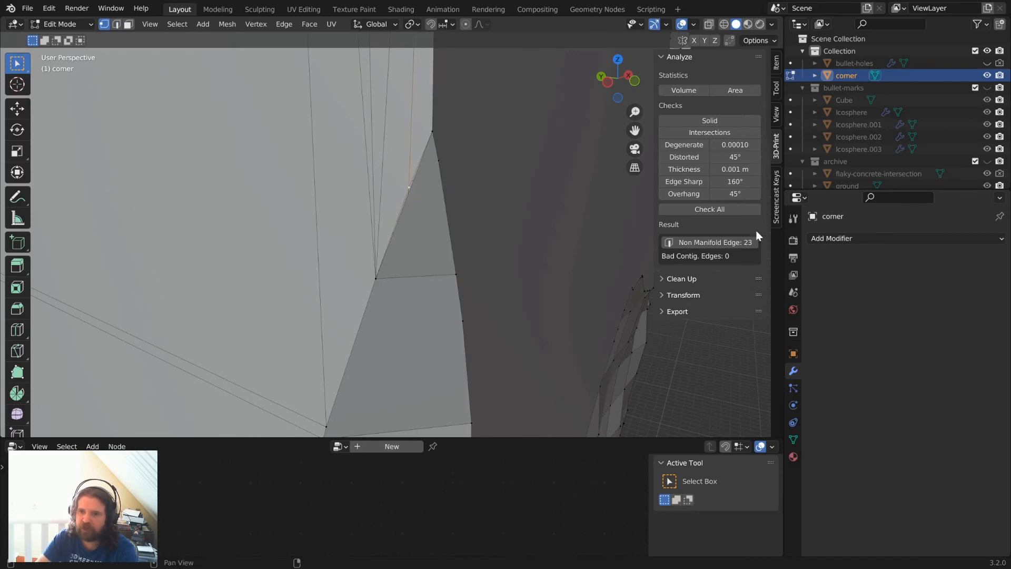
Reselect the non-manifold edges, focus one island and view the stray edges on the flat wall face.
{"action": "left_click", "coordinate": [714, 240]}
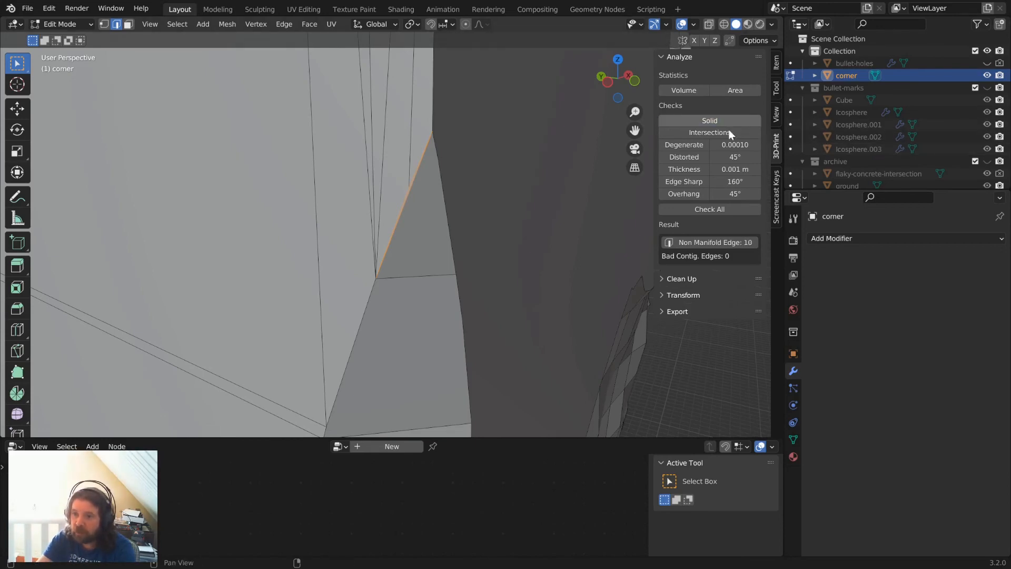
{"action": "left_click", "coordinate": [722, 242]}
{"action": "key", "text": "q"}
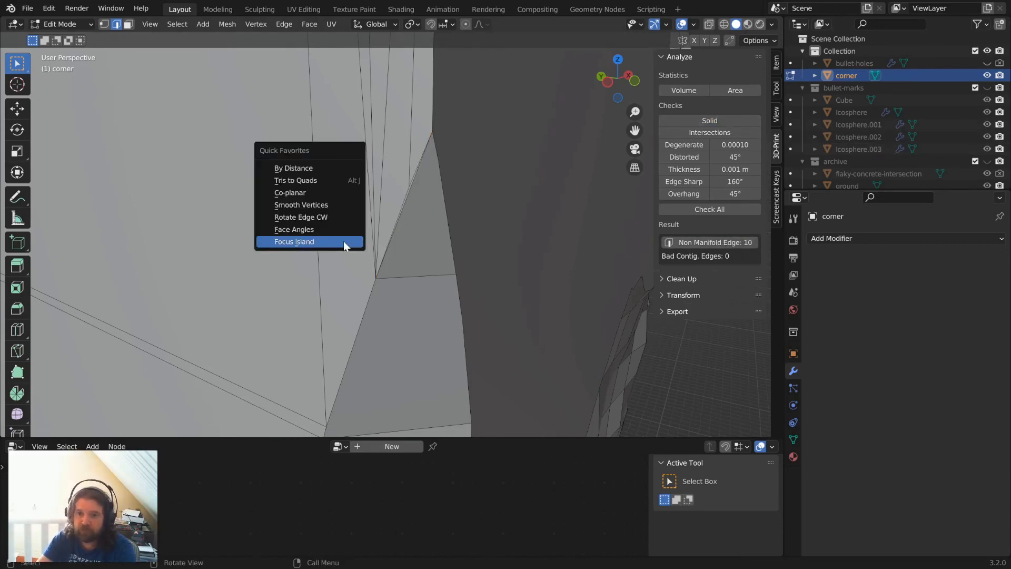
{"action": "left_click", "coordinate": [343, 241]}
{"action": "middle_click_drag", "start_coordinate": [445, 214], "coordinate": [291, 209]}
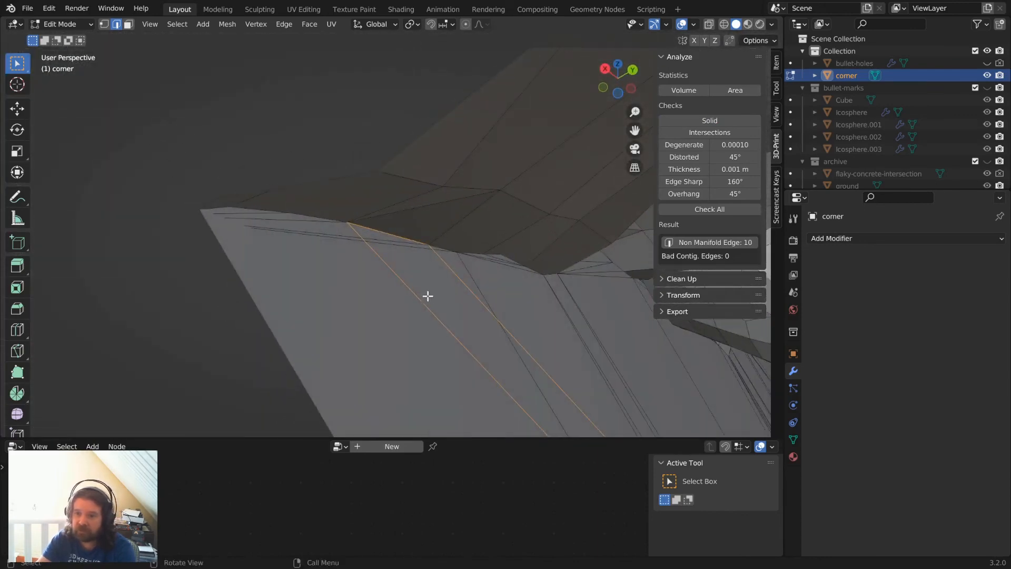
Delete the two long stray edges running across the wall face from the broken rim.
{"action": "left_click", "coordinate": [423, 306]}
{"action": "key", "text": "x"}
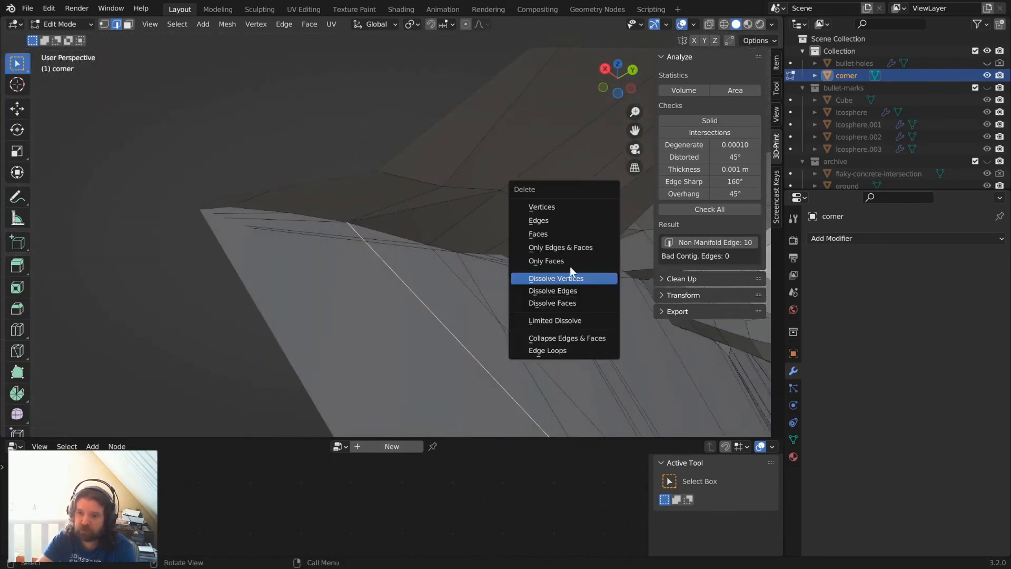
{"action": "left_click", "coordinate": [551, 218]}
{"action": "left_click", "coordinate": [441, 270]}
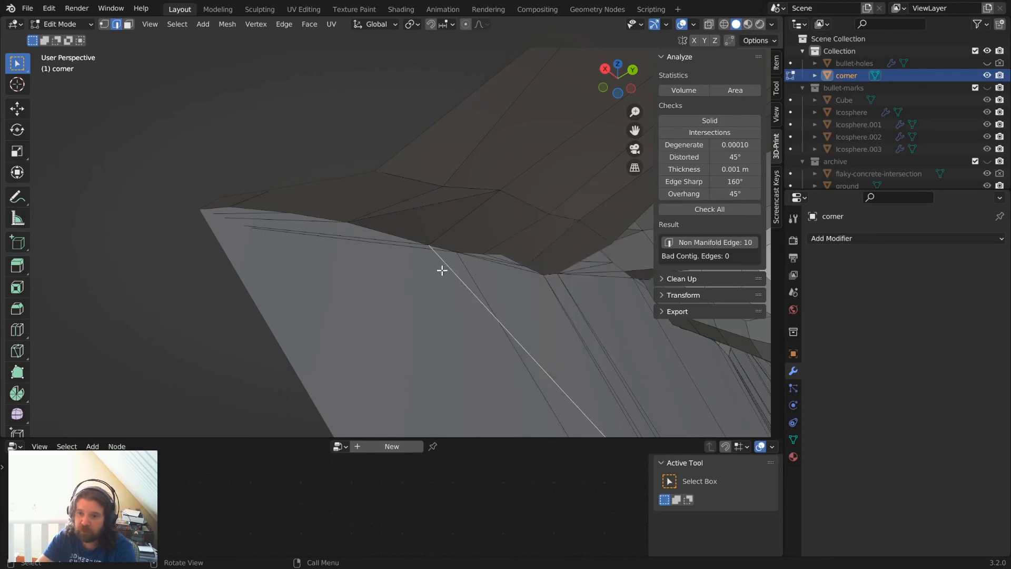
{"action": "key", "text": "x"}
{"action": "left_click", "coordinate": [504, 283]}
Rerun the Solid check and select the remaining non-manifold edges in solid shading.
{"action": "scroll", "coordinate": [501, 286], "scroll_direction": "down", "scroll_amount": 4}
{"action": "middle_click_drag", "start_coordinate": [482, 279], "coordinate": [644, 373]}
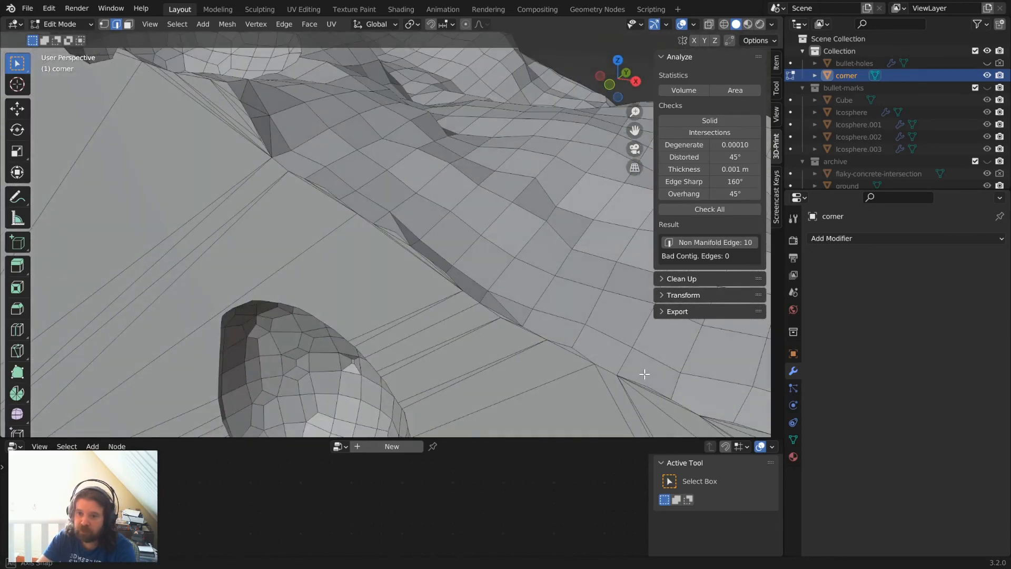
{"action": "left_click", "coordinate": [722, 121]}
{"action": "left_click", "coordinate": [731, 242]}
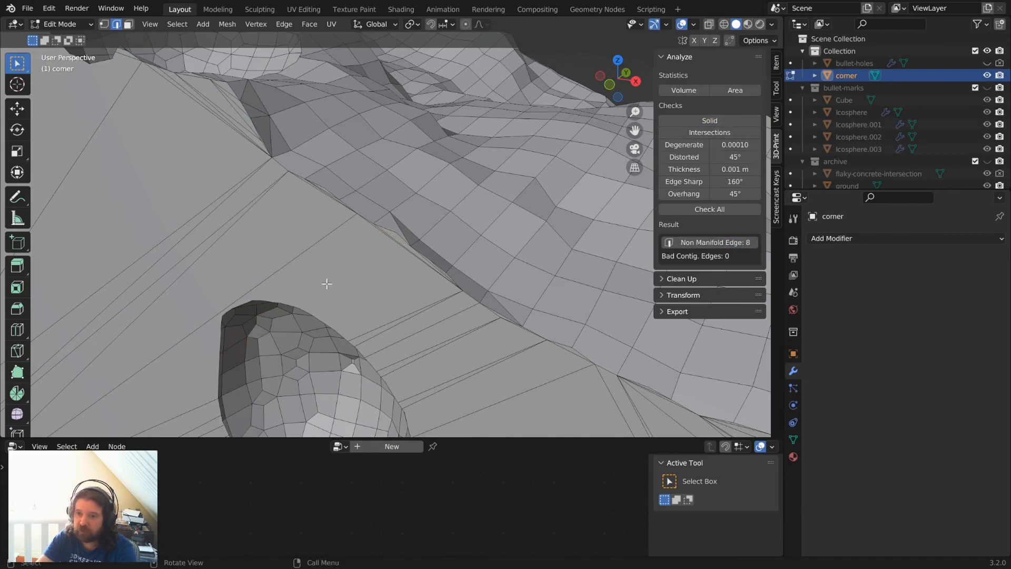
{"action": "key", "text": "alt+z"}
{"action": "middle_click_drag", "start_coordinate": [456, 259], "coordinate": [442, 273]}
{"action": "left_click", "coordinate": [736, 24]}
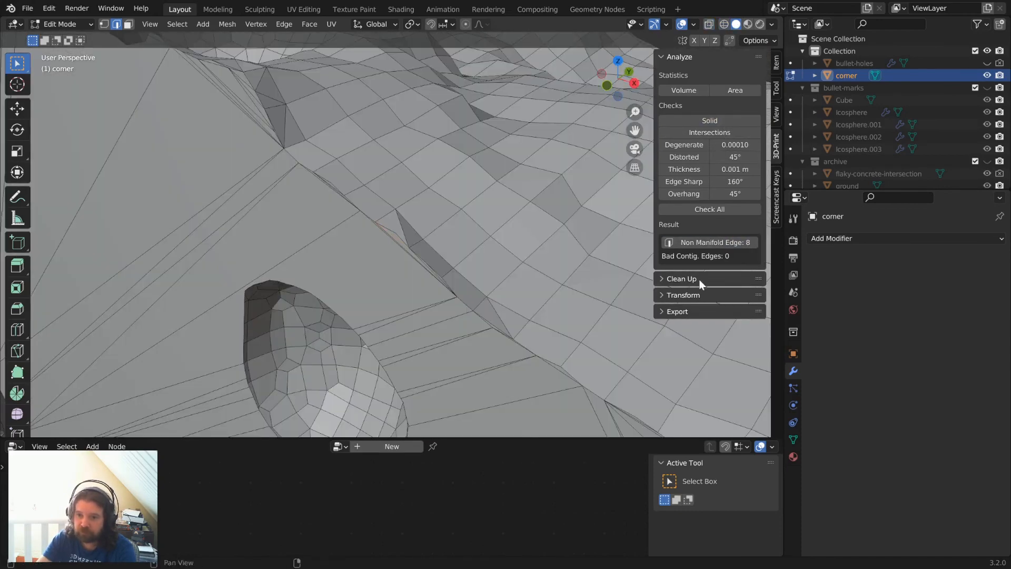
Delete the selected non-manifold vertices along the edge of the broken wall surface.
{"action": "scroll", "coordinate": [498, 291], "scroll_direction": "up", "scroll_amount": 5}
{"action": "middle_click_drag", "start_coordinate": [393, 233], "coordinate": [551, 222]}
{"action": "key", "text": "1"}
{"action": "key", "text": "x"}
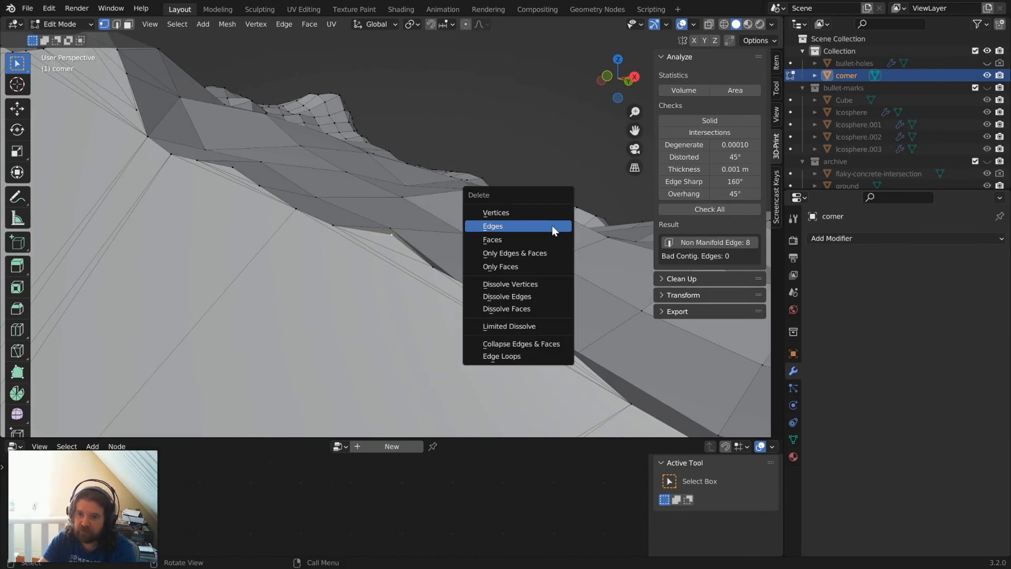
{"action": "left_click", "coordinate": [542, 212]}
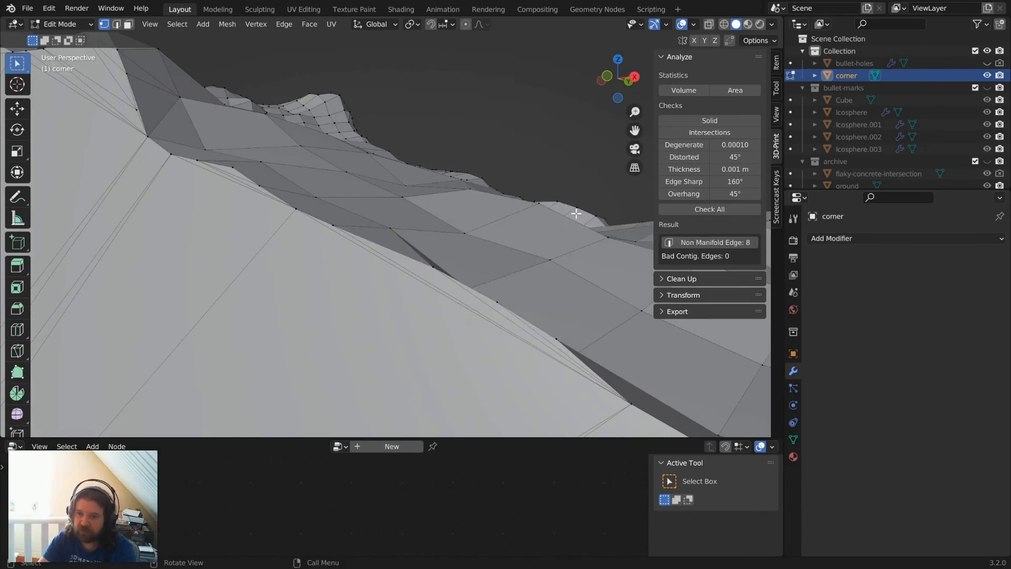
Recheck for non-manifold edges, focus the protruding sliver on the broken wall edge and delete its vertex.
{"action": "left_click", "coordinate": [715, 122]}
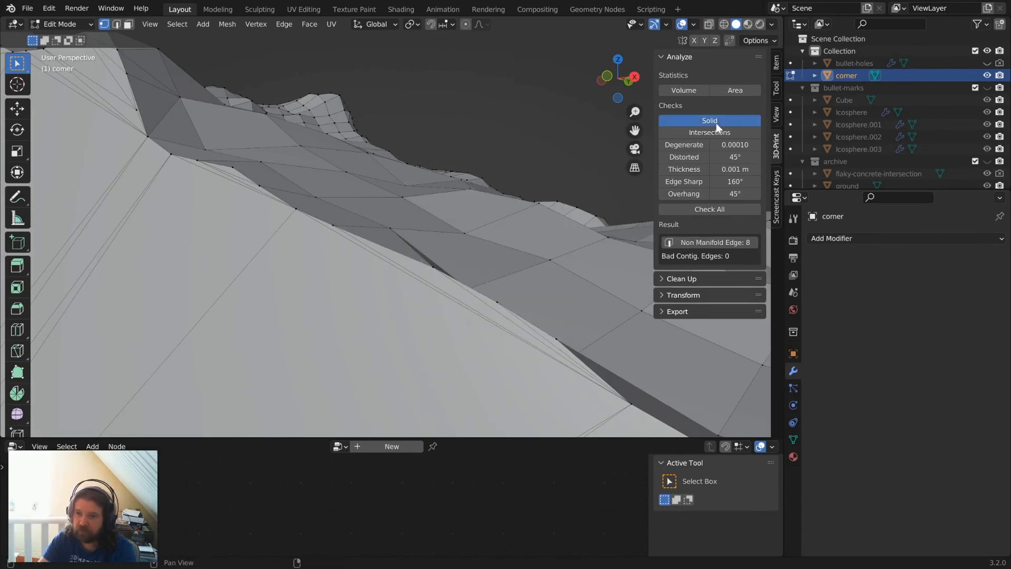
{"action": "left_click", "coordinate": [719, 242]}
{"action": "key", "text": "q"}
{"action": "left_click", "coordinate": [334, 216]}
{"action": "middle_click_drag", "start_coordinate": [334, 214], "coordinate": [718, 235]}
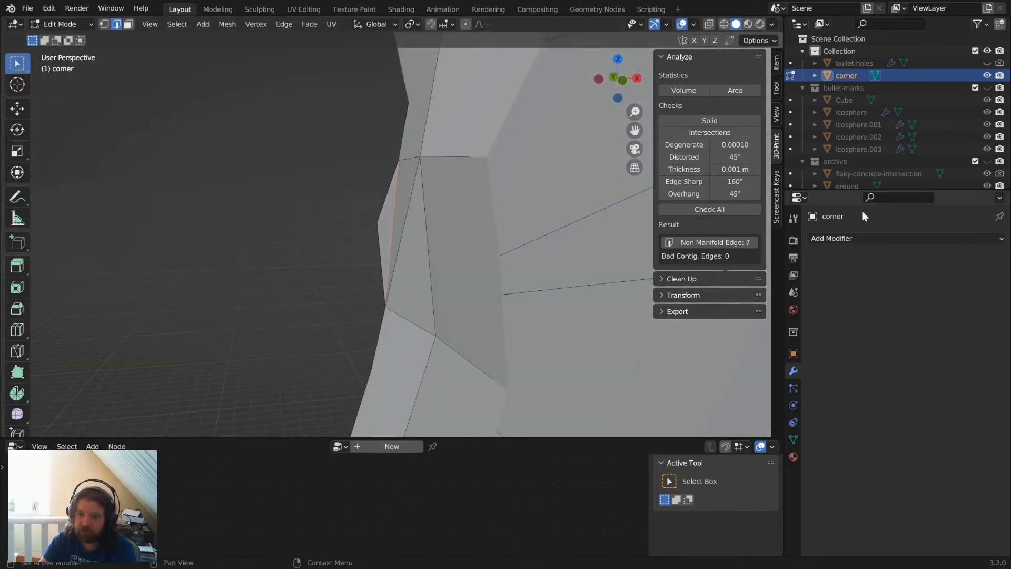
{"action": "key", "text": "1"}
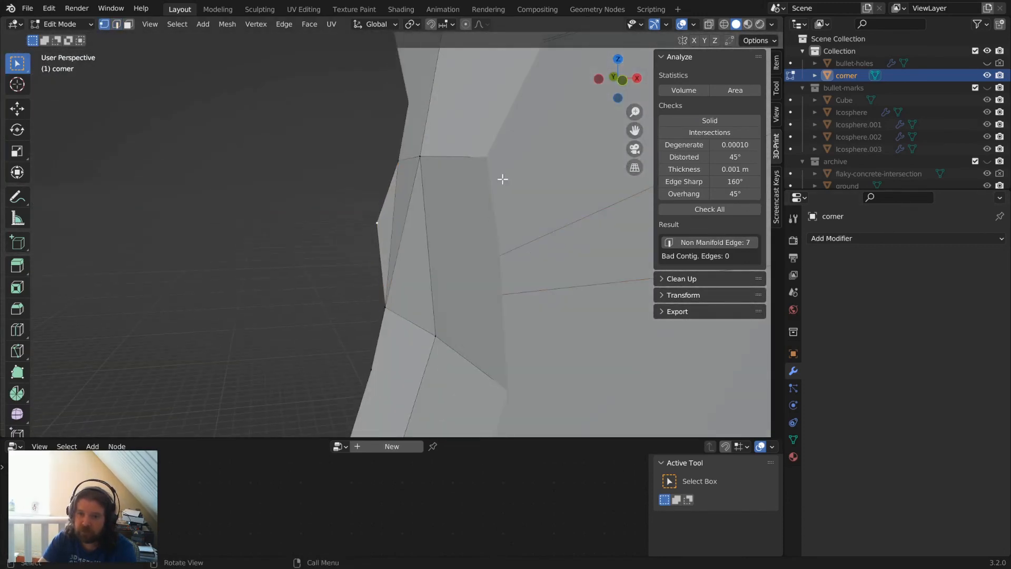
{"action": "key", "text": "x"}
{"action": "left_click", "coordinate": [503, 178]}
Rerun the Solid check and delete the stray vertices on the next non-manifold spot of the broken wall top.
{"action": "left_click", "coordinate": [719, 121]}
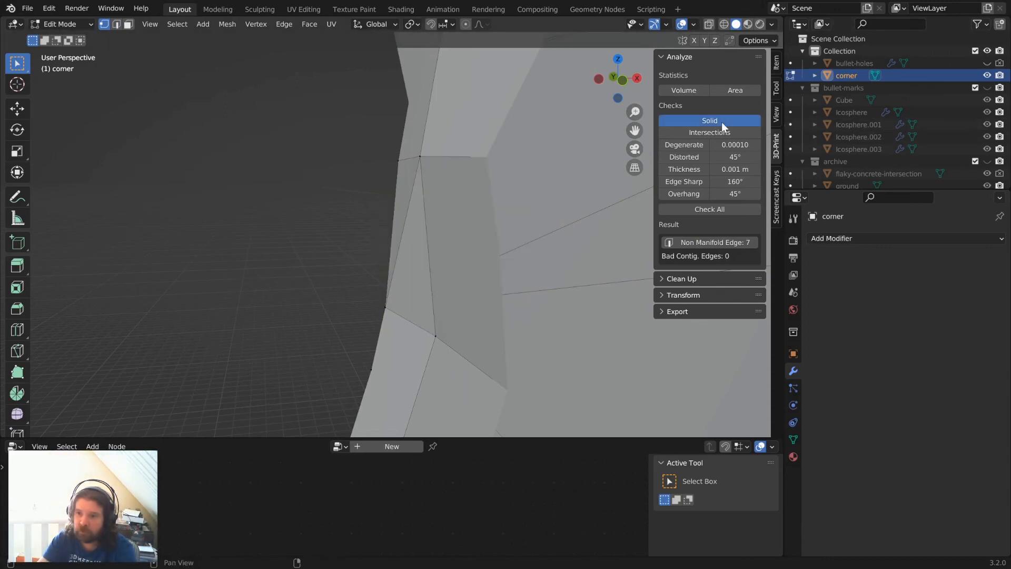
{"action": "middle_click_drag", "start_coordinate": [721, 122], "coordinate": [379, 245]}
{"action": "key", "text": "x"}
{"action": "left_click", "coordinate": [481, 190]}
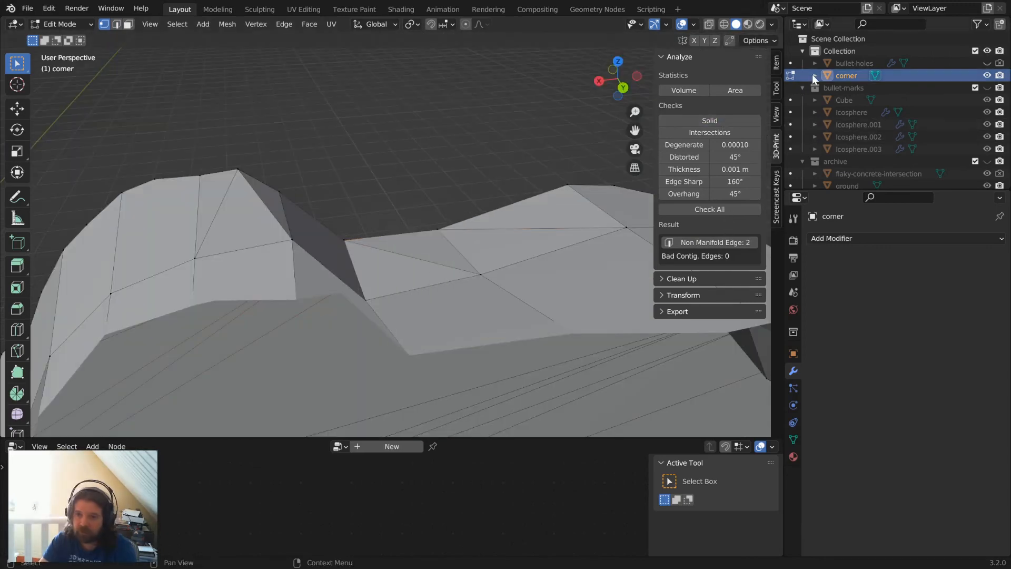
Select and focus the last non-manifold edge on the broken rim and delete its vertices.
{"action": "left_click", "coordinate": [708, 124]}
{"action": "left_click", "coordinate": [725, 242]}
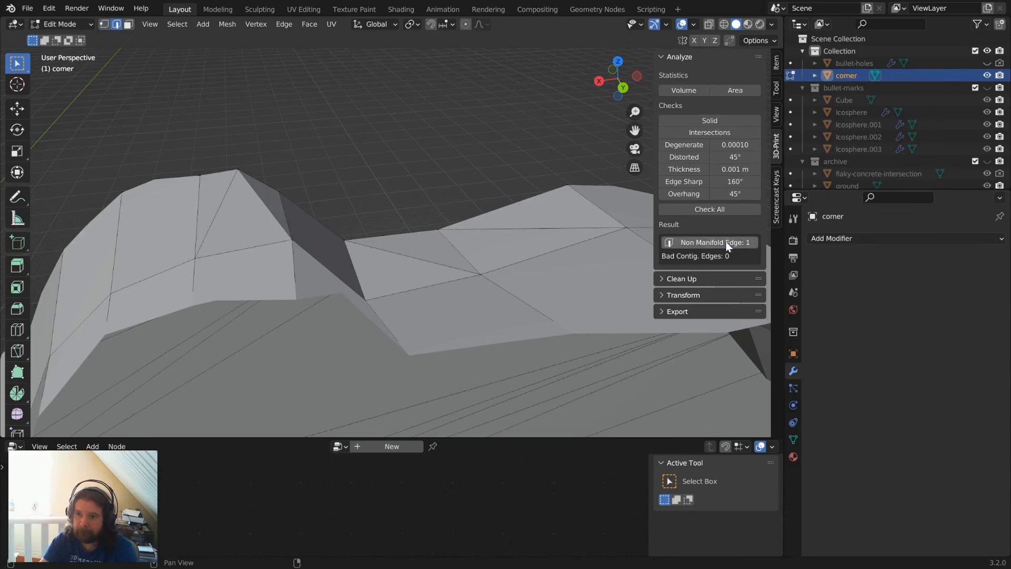
{"action": "key", "text": "q"}
{"action": "left_click", "coordinate": [432, 228]}
{"action": "middle_click_drag", "start_coordinate": [471, 219], "coordinate": [417, 222]}
{"action": "key", "text": "1"}
{"action": "key", "text": "x"}
{"action": "left_click", "coordinate": [525, 196]}
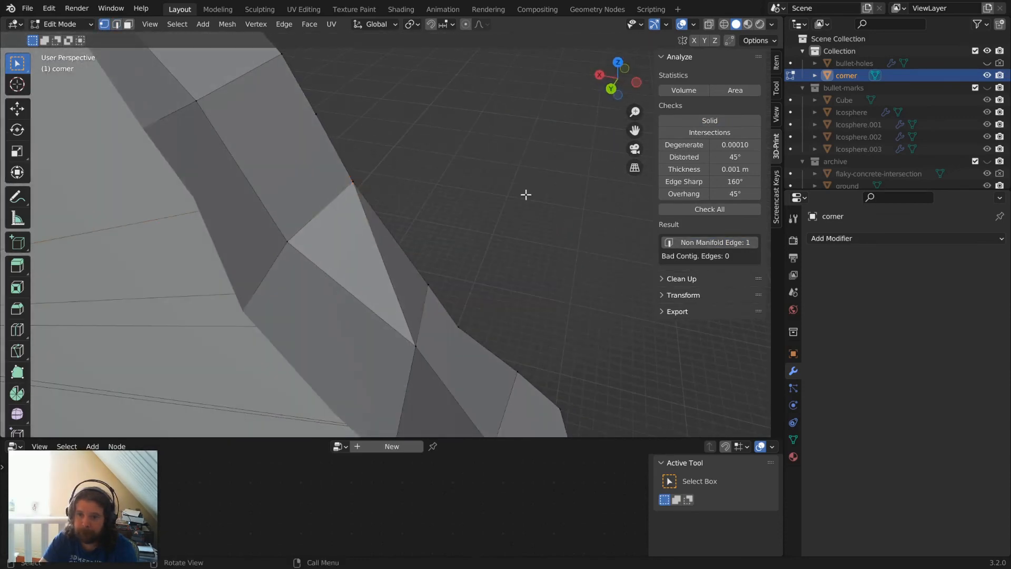
Rerun the Solid check, return to Object Mode and review the whole corner building.
{"action": "left_click", "coordinate": [722, 121]}
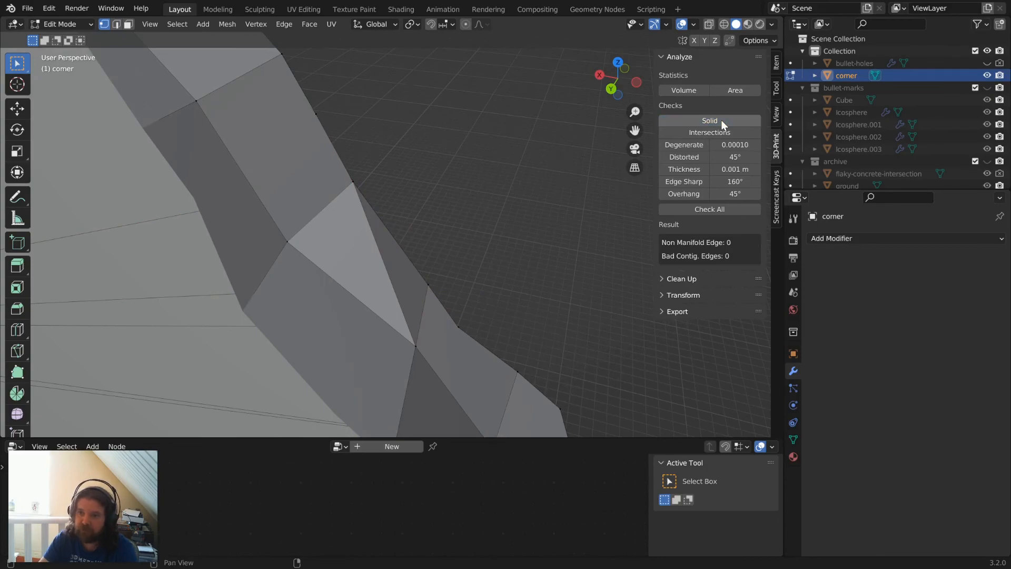
{"action": "scroll", "coordinate": [372, 232], "scroll_direction": "down", "scroll_amount": 10}
{"action": "key", "text": "Tab"}
{"action": "scroll", "coordinate": [454, 238], "scroll_direction": "up", "scroll_amount": 6}
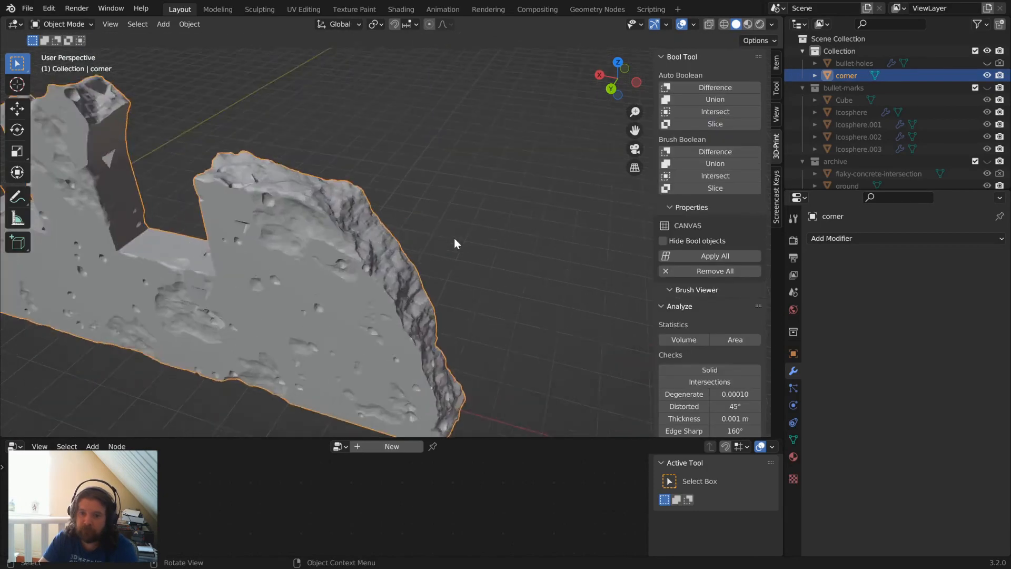
{"action": "middle_click_drag", "start_coordinate": [454, 238], "coordinate": [350, 212]}
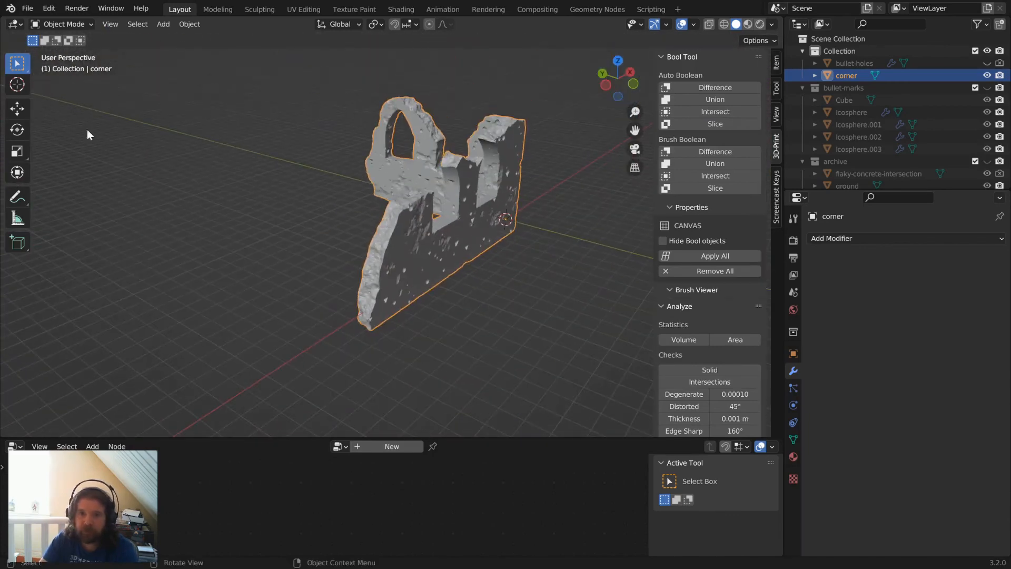
{"action": "left_click", "coordinate": [694, 24]}
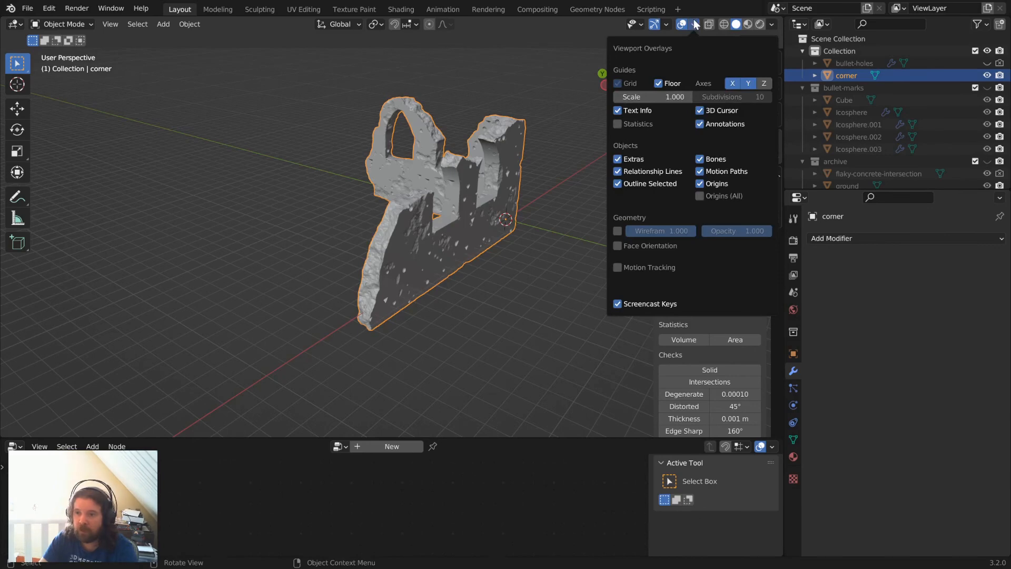
{"action": "left_click", "coordinate": [695, 24]}
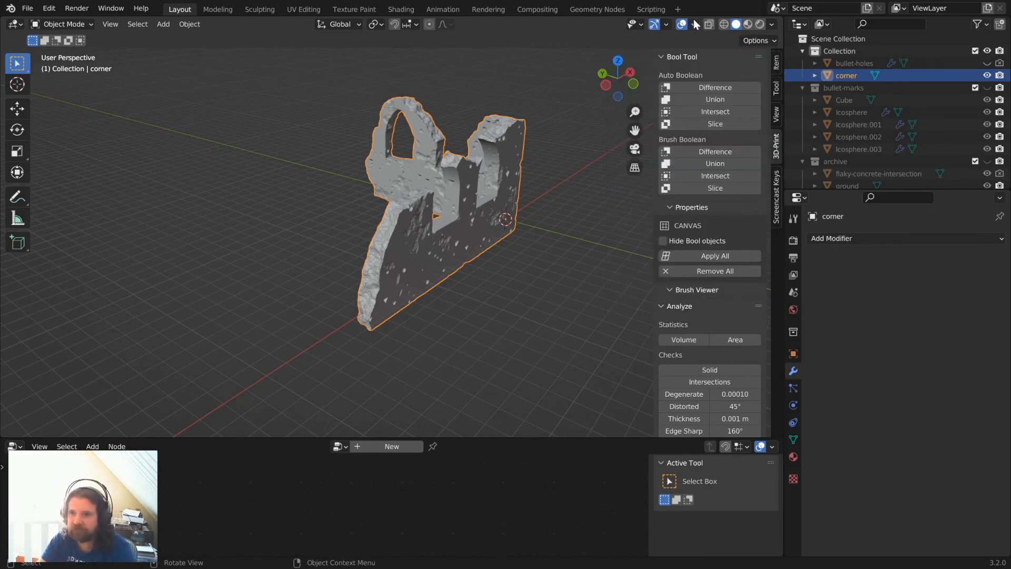
Turn on the Statistics overlay in the viewport to show the corner building's geometry counts.
{"action": "left_click", "coordinate": [667, 25]}
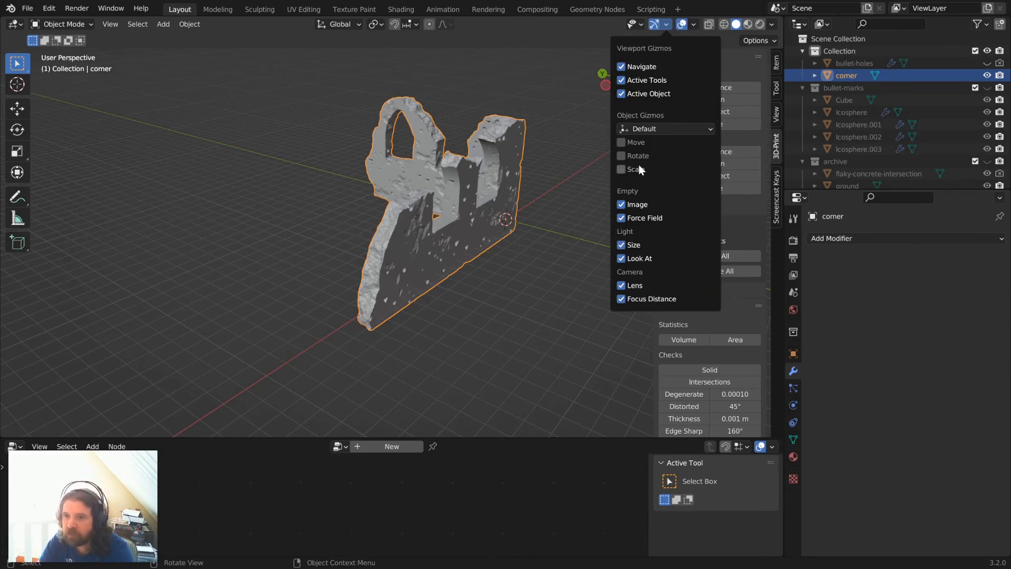
{"action": "left_click", "coordinate": [695, 24]}
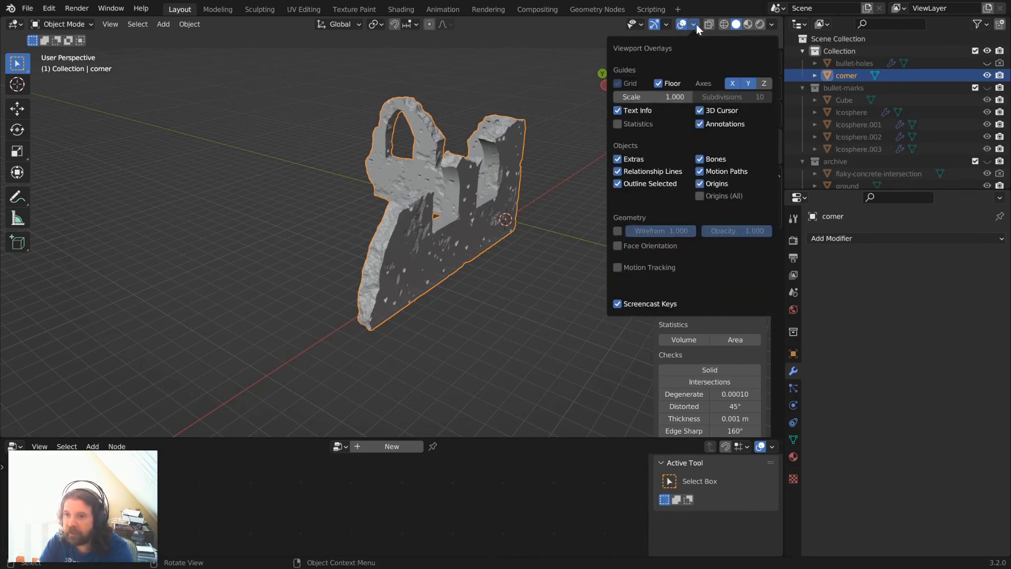
{"action": "left_click", "coordinate": [629, 122]}
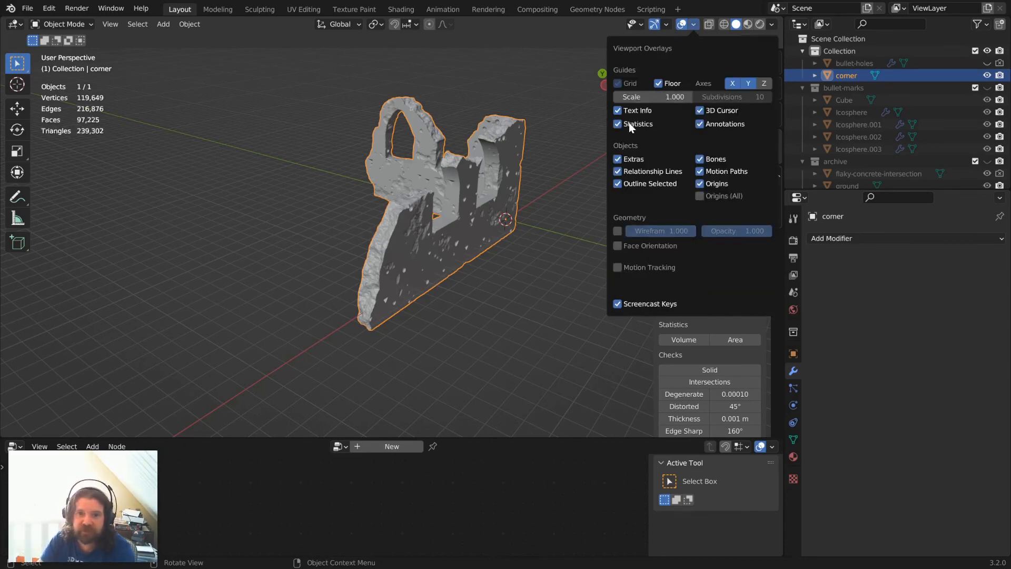
{"action": "scroll", "coordinate": [446, 232], "scroll_direction": "up", "scroll_amount": 2}
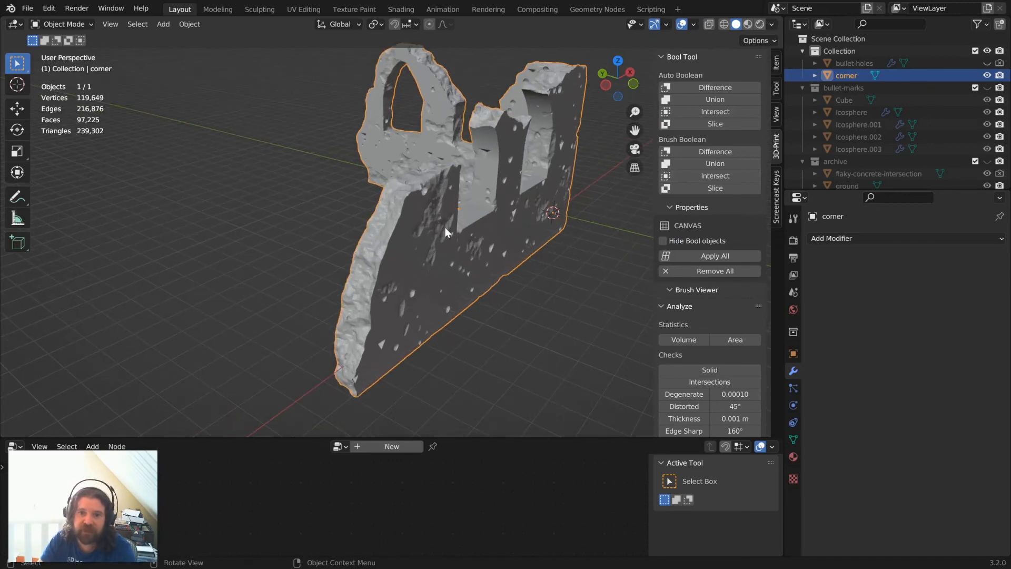
{"action": "middle_click_drag", "start_coordinate": [489, 232], "coordinate": [443, 228], "text": "shift"}
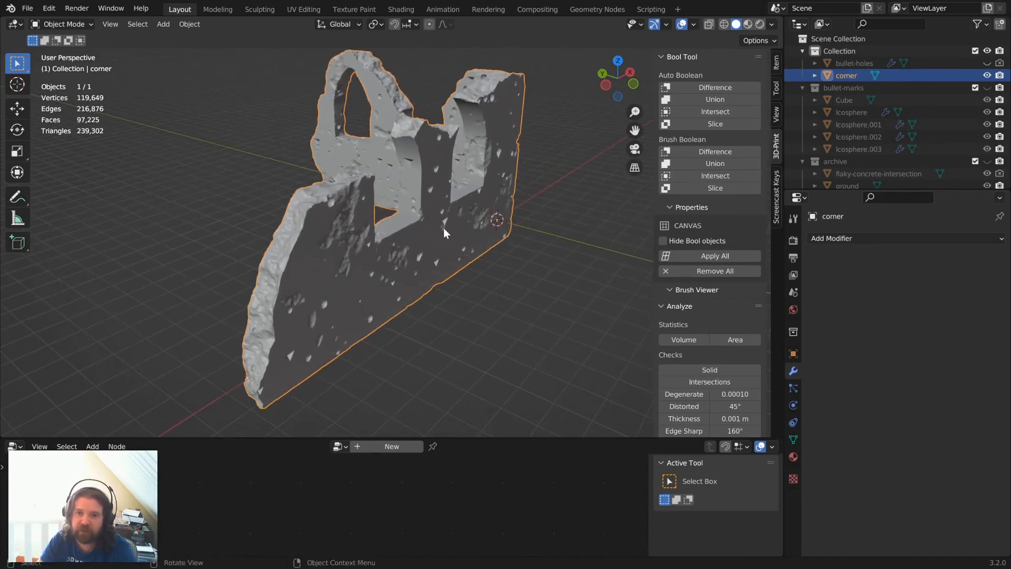
Add a Decimate modifier to the corner building and set its Collapse ratio to 0.5.
{"action": "left_click", "coordinate": [830, 239]}
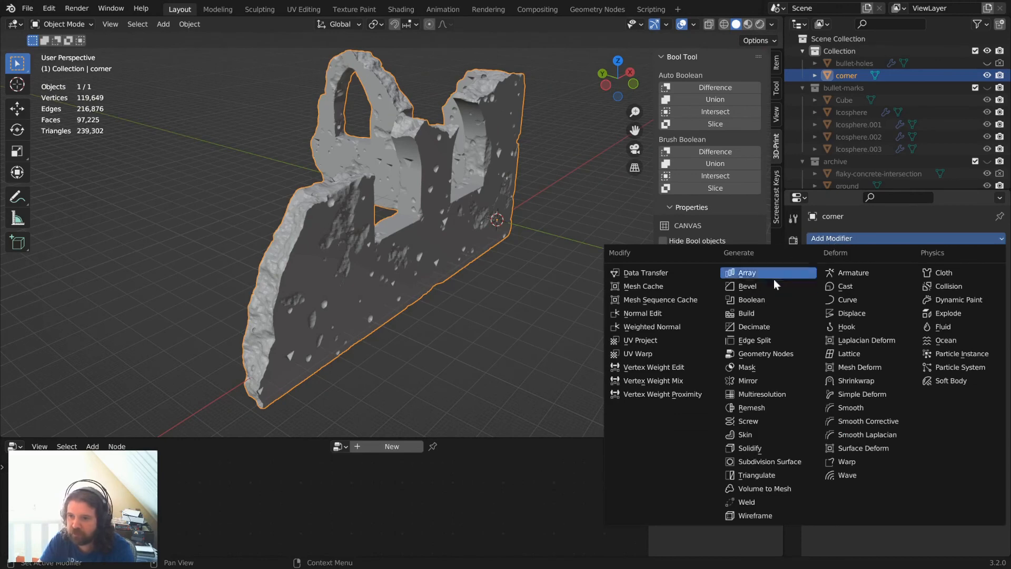
{"action": "left_click", "coordinate": [763, 327]}
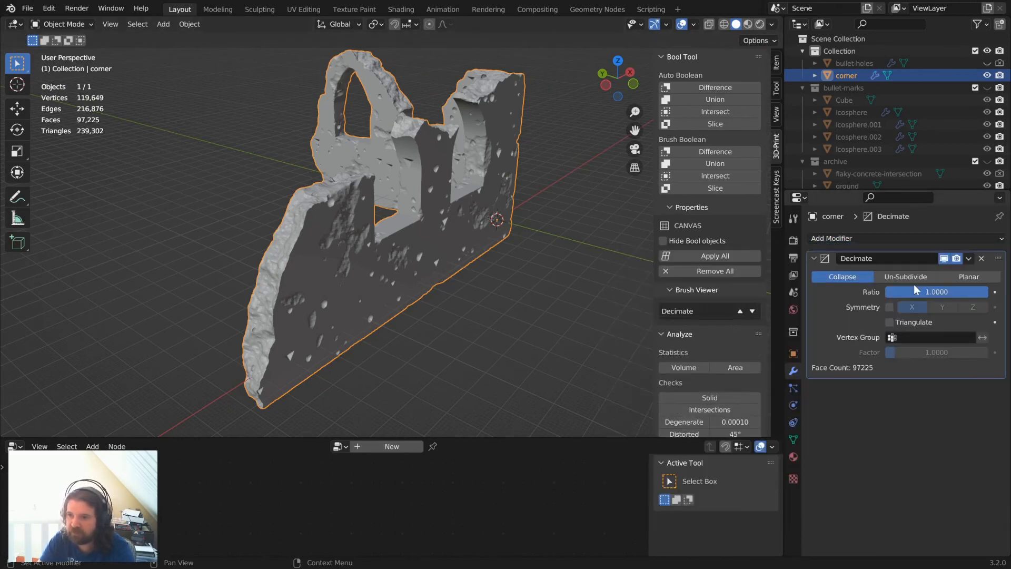
{"action": "left_click", "coordinate": [942, 293]}
{"action": "type", "text": "0"}
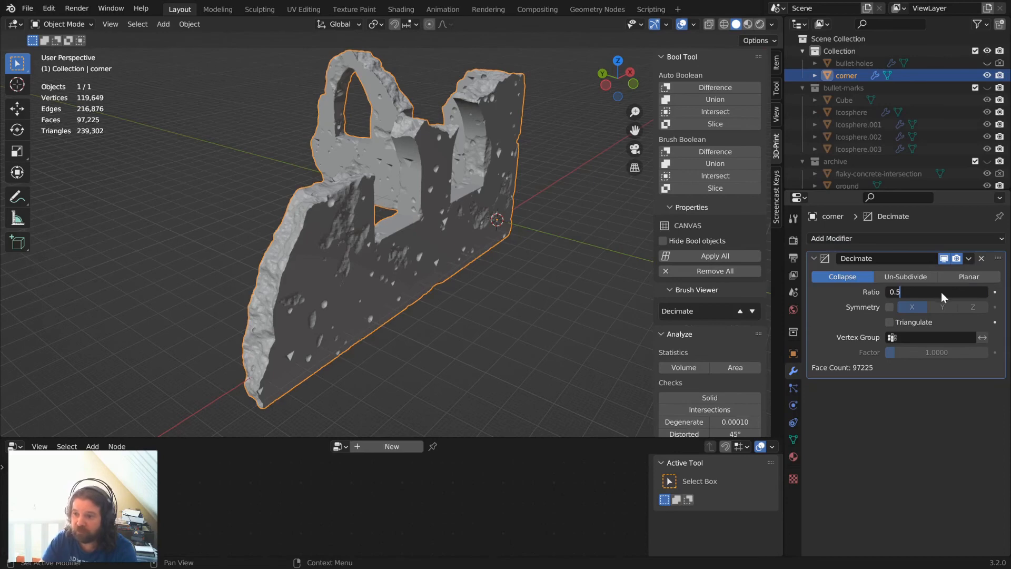
{"action": "type", "text": ".5"}
{"action": "key", "text": "Return"}
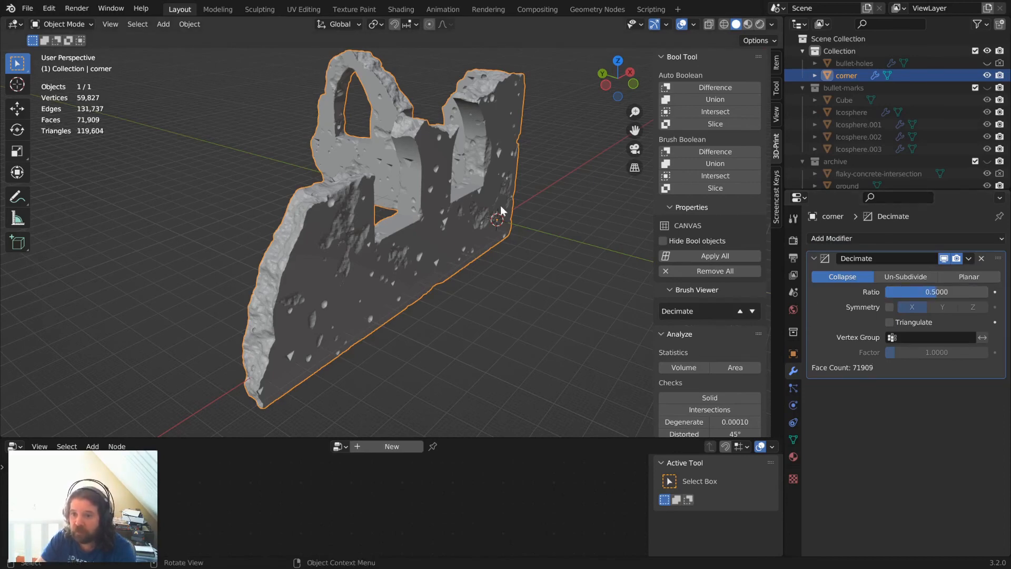
Inspect the decimated wall detail, apply the Decimate modifier and rerun the Solid check on the corner mesh.
{"action": "middle_click_drag", "start_coordinate": [504, 211], "coordinate": [553, 222]}
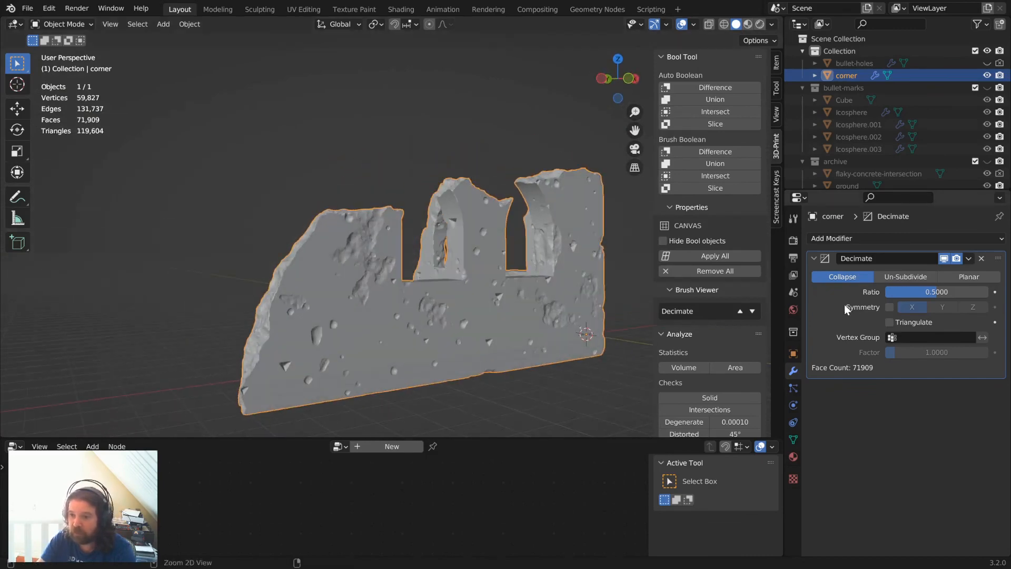
{"action": "scroll", "coordinate": [470, 298], "scroll_direction": "up", "scroll_amount": 5}
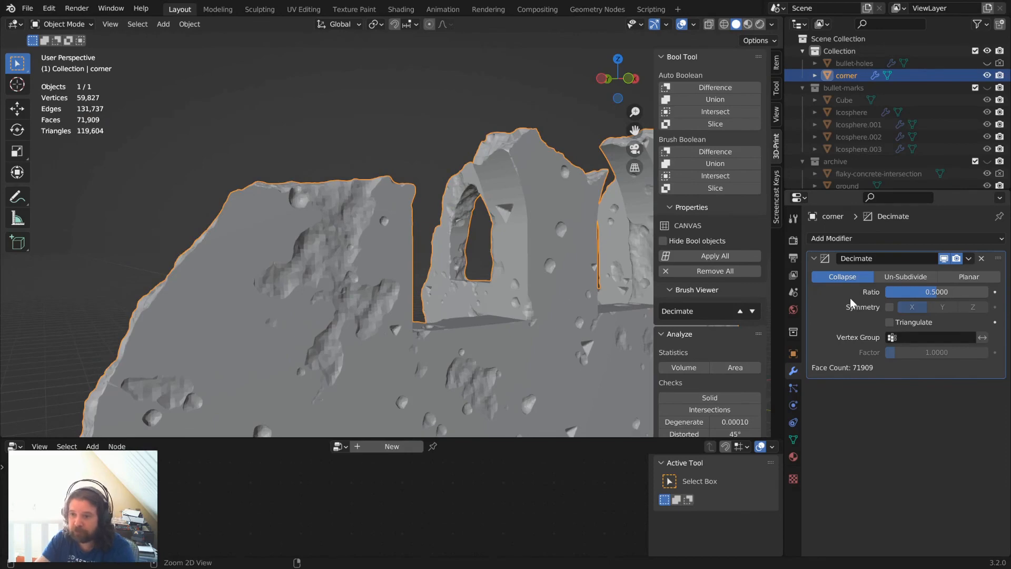
{"action": "key", "text": "ctrl+a"}
{"action": "scroll", "coordinate": [548, 277], "scroll_direction": "down", "scroll_amount": 5}
{"action": "middle_click_drag", "start_coordinate": [547, 277], "coordinate": [537, 348]}
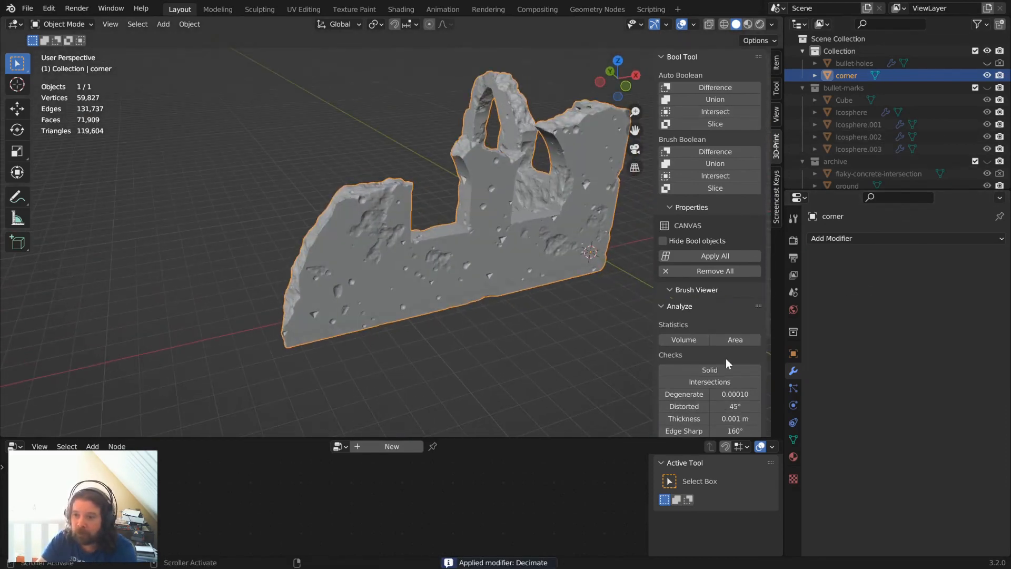
{"action": "scroll", "coordinate": [723, 371], "scroll_direction": "down", "scroll_amount": 5}
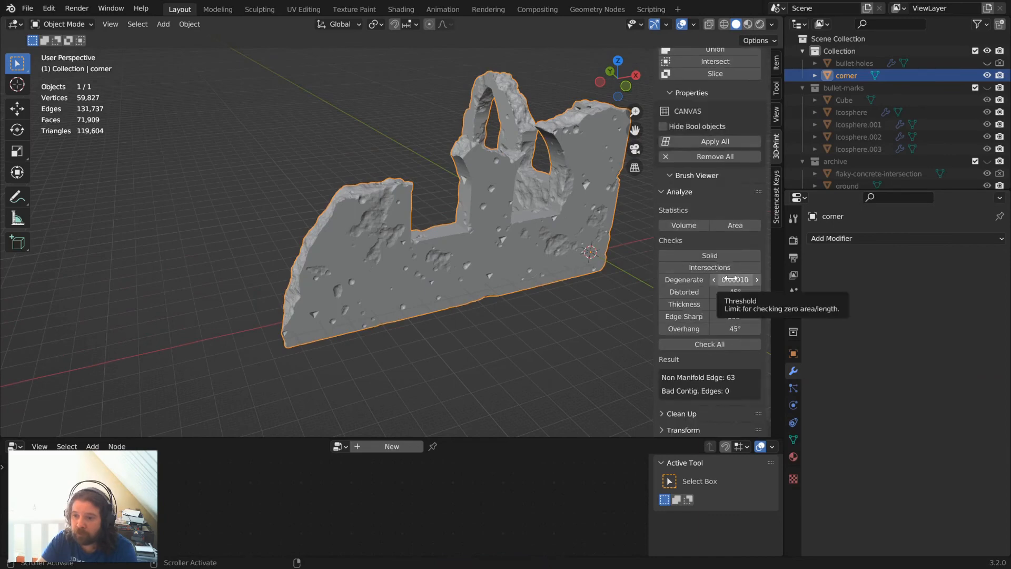
Enter Edit Mode, select the reported non-manifold edges and switch to see-through wireframe display to locate them.
{"action": "key", "text": "Tab"}
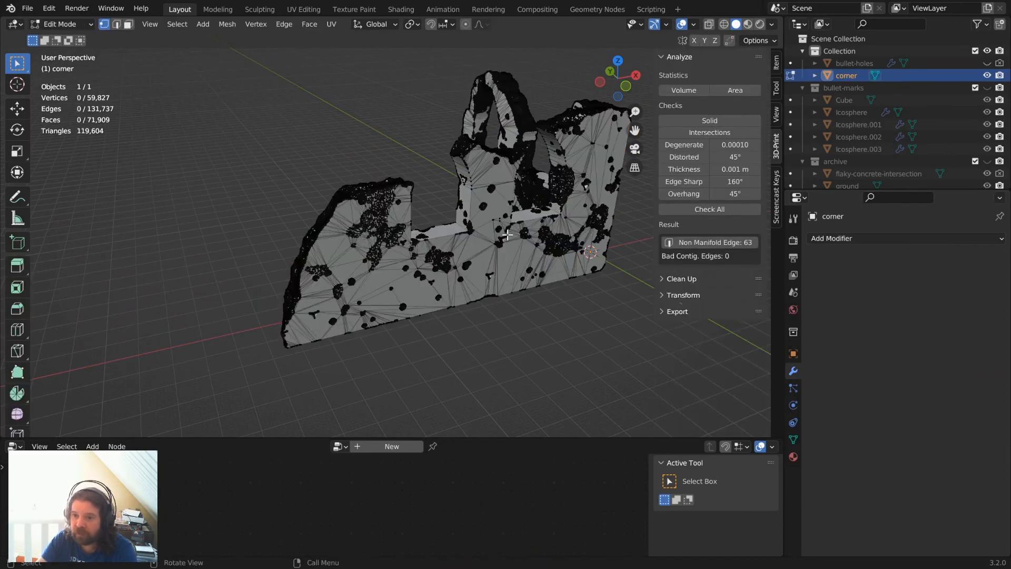
{"action": "middle_click_drag", "start_coordinate": [559, 241], "coordinate": [429, 287], "text": "shift"}
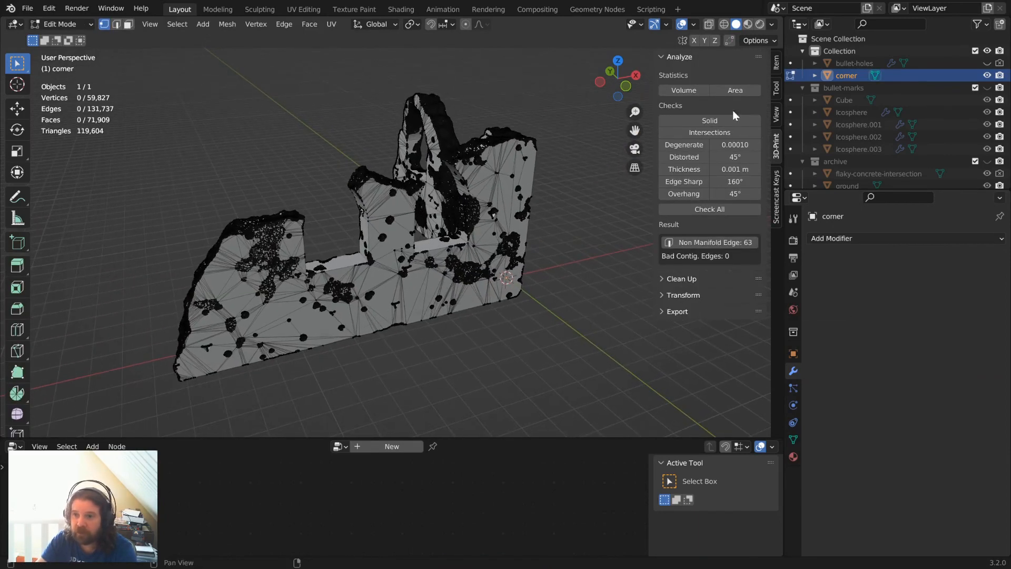
{"action": "left_click", "coordinate": [711, 241]}
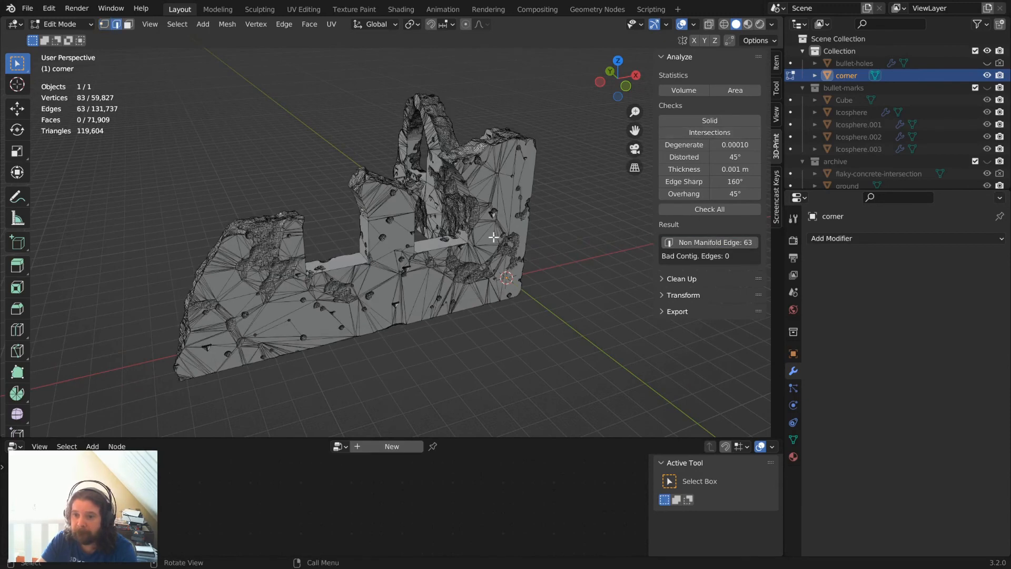
{"action": "key", "text": "alt+z"}
{"action": "scroll", "coordinate": [552, 221], "scroll_direction": "up", "scroll_amount": 5}
{"action": "key", "text": "1"}
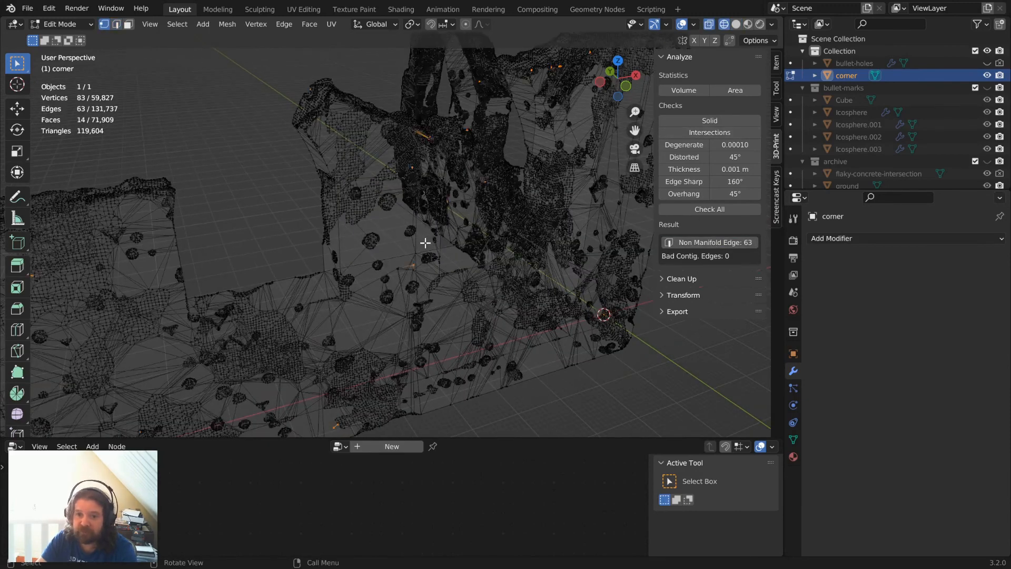
{"action": "left_click", "coordinate": [719, 242]}
{"action": "scroll", "coordinate": [495, 221], "scroll_direction": "down", "scroll_amount": 6}
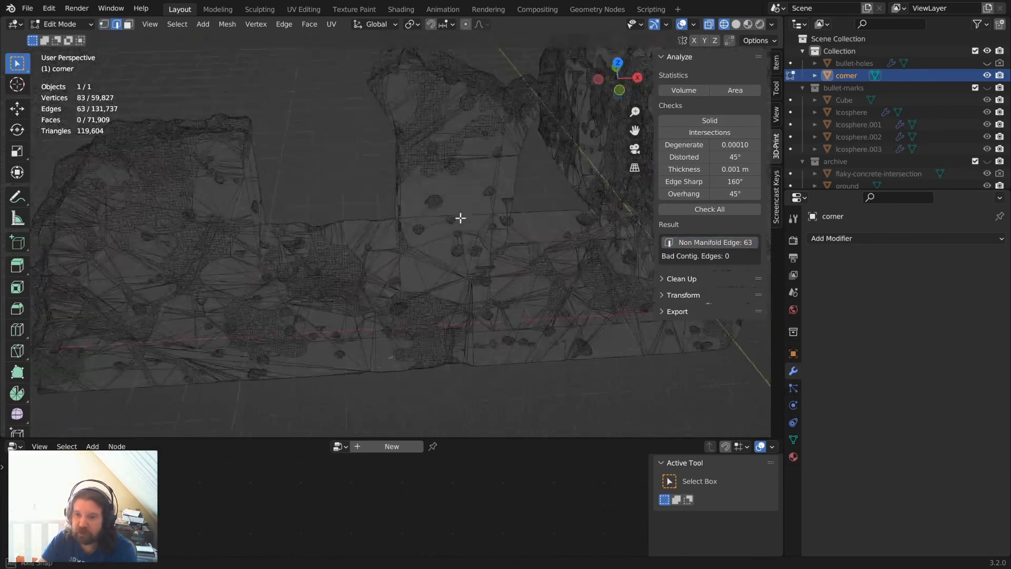
Re-enter Edit Mode, select all linked geometry of the corner mesh to look for loose parts, and clear the selection.
{"action": "key", "text": "Tab"}
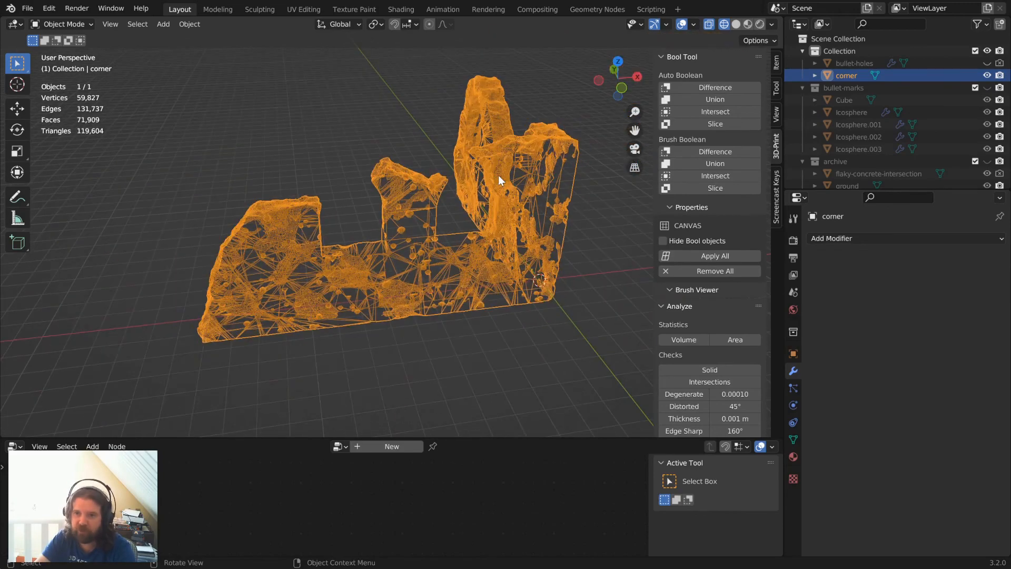
{"action": "key", "text": "Tab"}
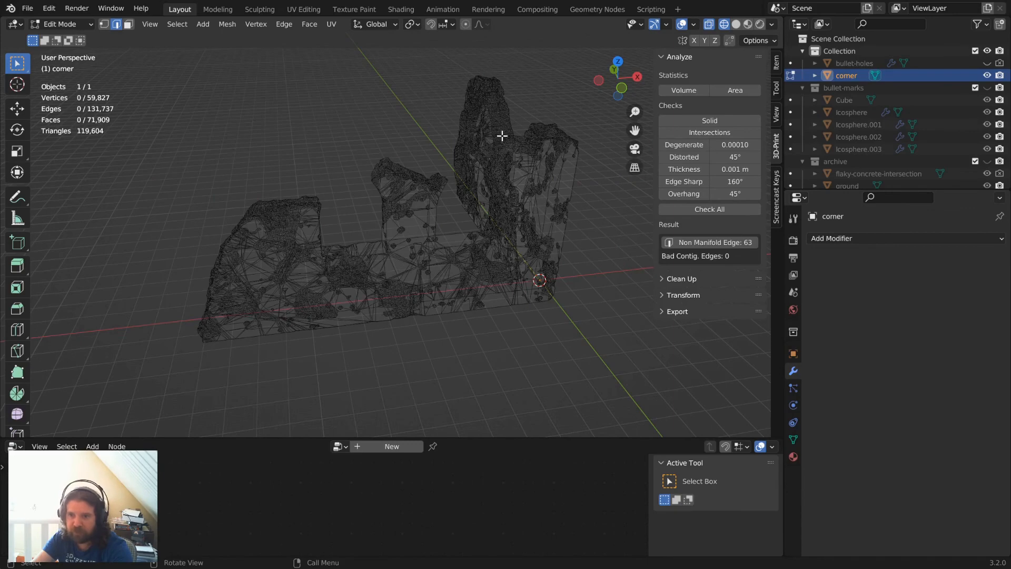
{"action": "key", "text": "ctrl+l"}
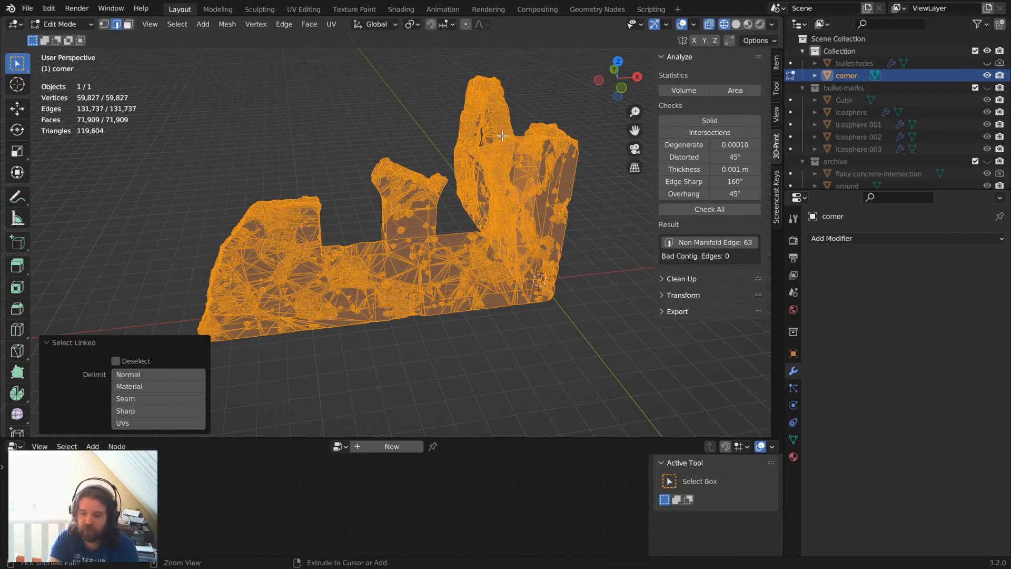
{"action": "key", "text": "alt+a"}
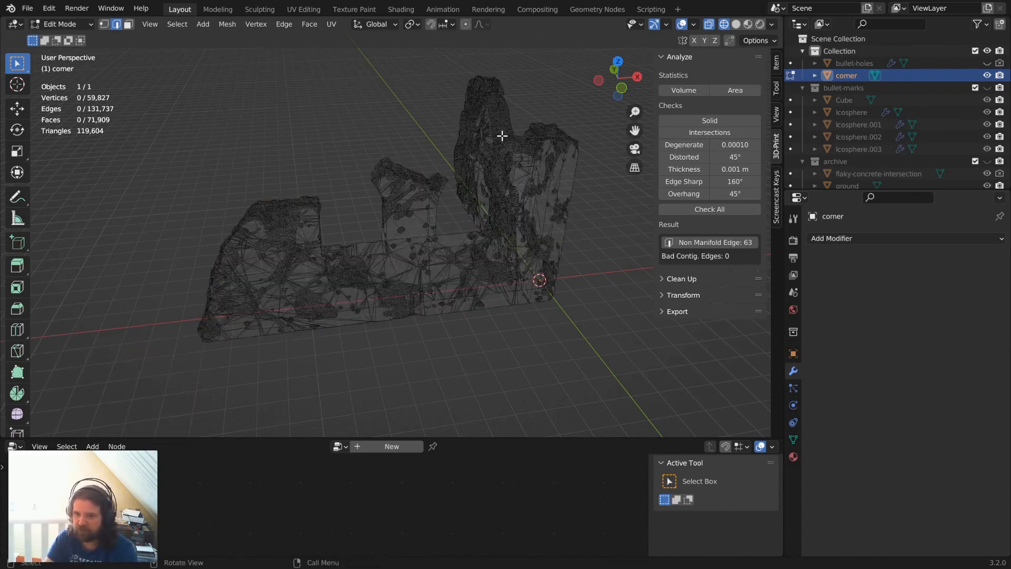
Examine the wireframe walls from several sides, test a linked selection in vertex mode and deselect everything.
{"action": "middle_click_drag", "start_coordinate": [331, 292], "coordinate": [564, 210]}
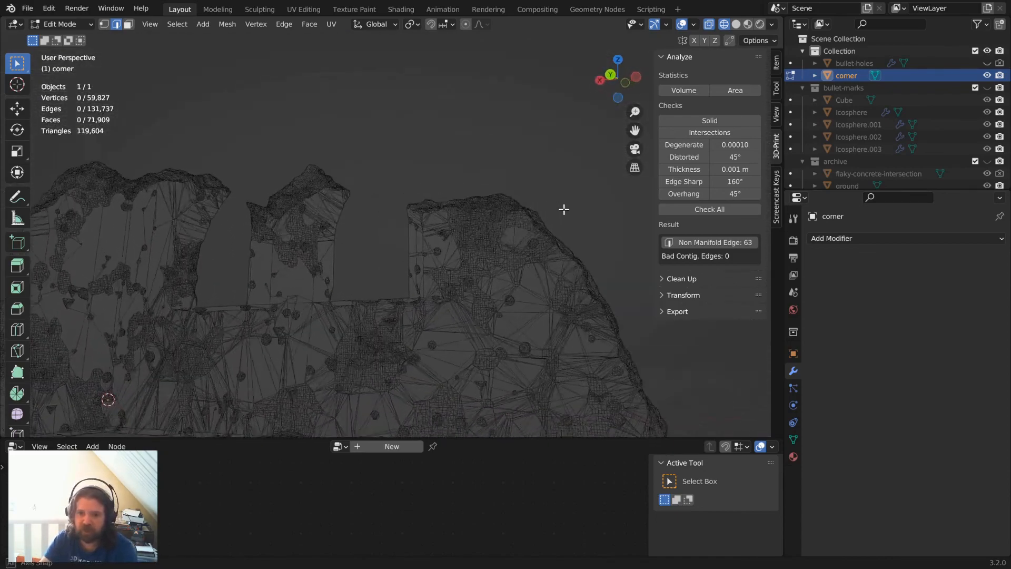
{"action": "scroll", "coordinate": [343, 314], "scroll_direction": "down", "scroll_amount": 2}
{"action": "middle_click_drag", "start_coordinate": [344, 314], "coordinate": [169, 351]}
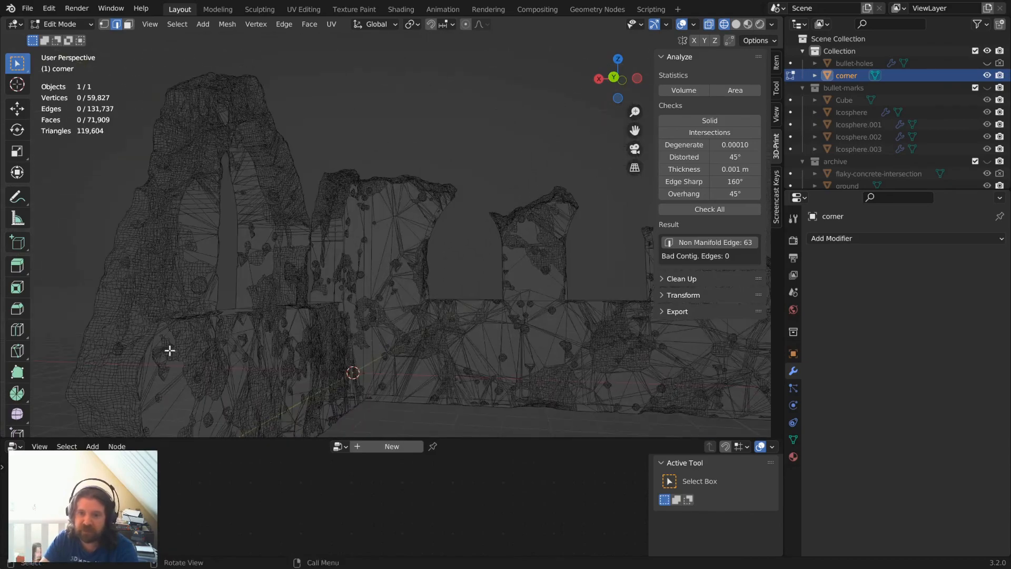
{"action": "middle_click_drag", "start_coordinate": [454, 225], "coordinate": [473, 234]}
{"action": "key", "text": "1"}
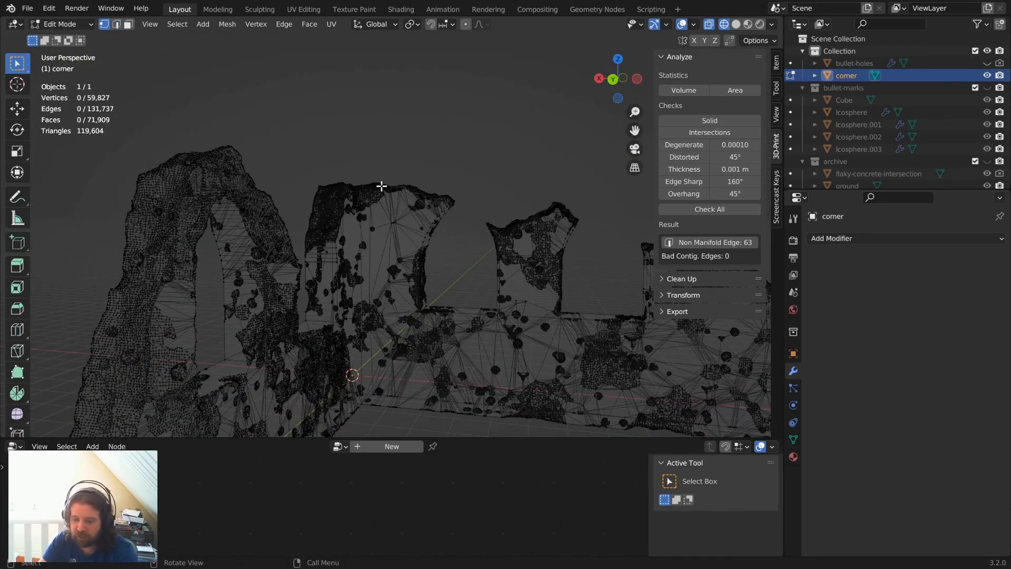
{"action": "key", "text": "l"}
{"action": "key", "text": "alt+a"}
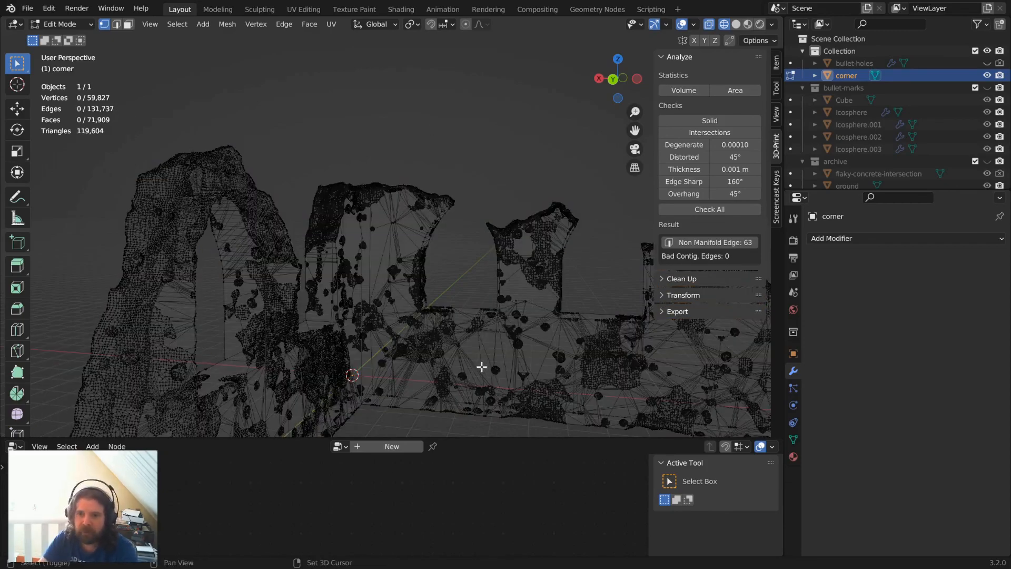
{"action": "middle_click_drag", "start_coordinate": [481, 366], "coordinate": [436, 283]}
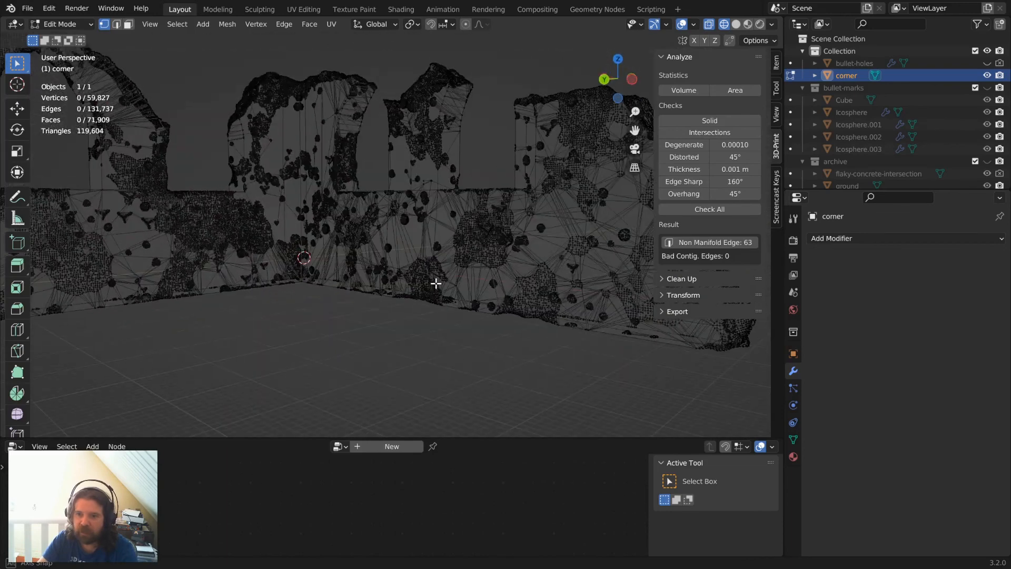
{"action": "right_click", "coordinate": [436, 283]}
{"action": "key", "text": "Escape"}
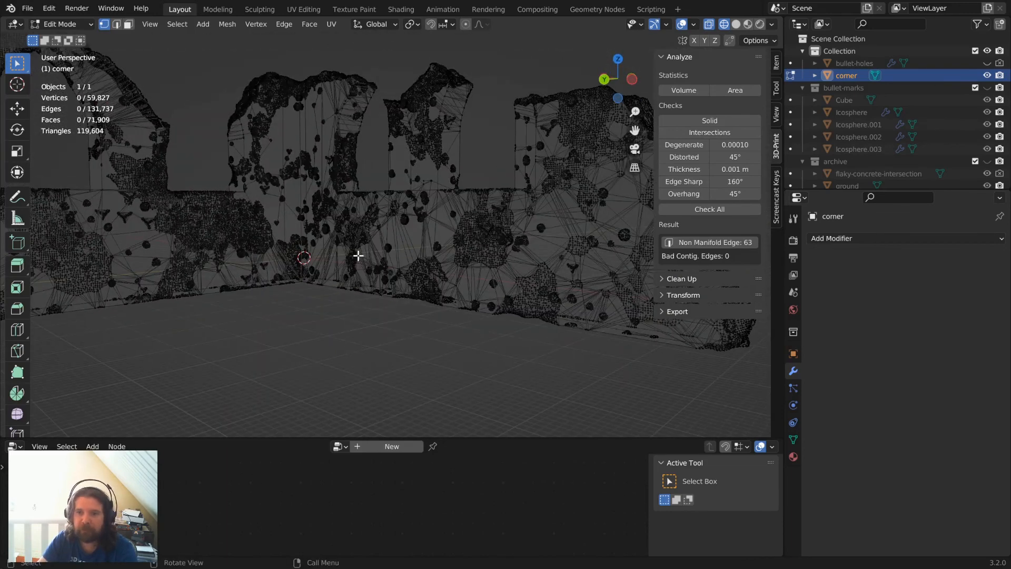
Review the check result in Object Mode, return to Edit Mode and reselect the non-manifold edges in vertex select mode.
{"action": "key", "text": "Tab"}
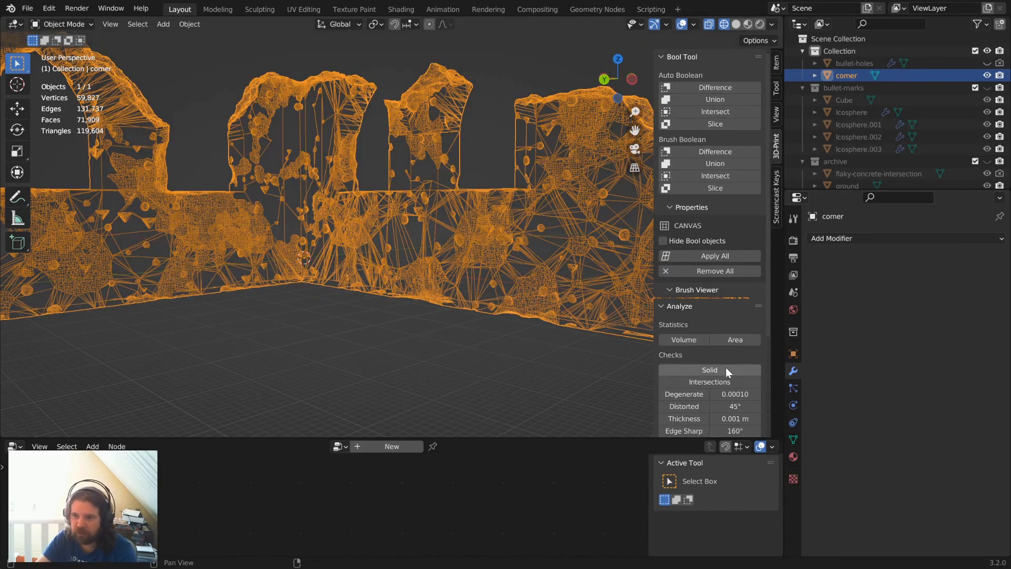
{"action": "scroll", "coordinate": [722, 322], "scroll_direction": "down", "scroll_amount": 5}
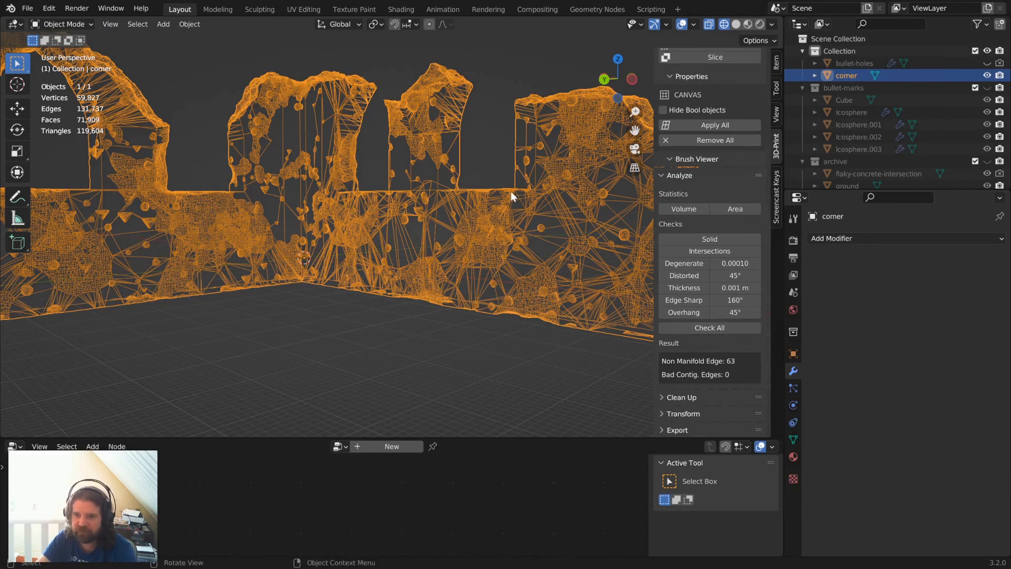
{"action": "key", "text": "Tab"}
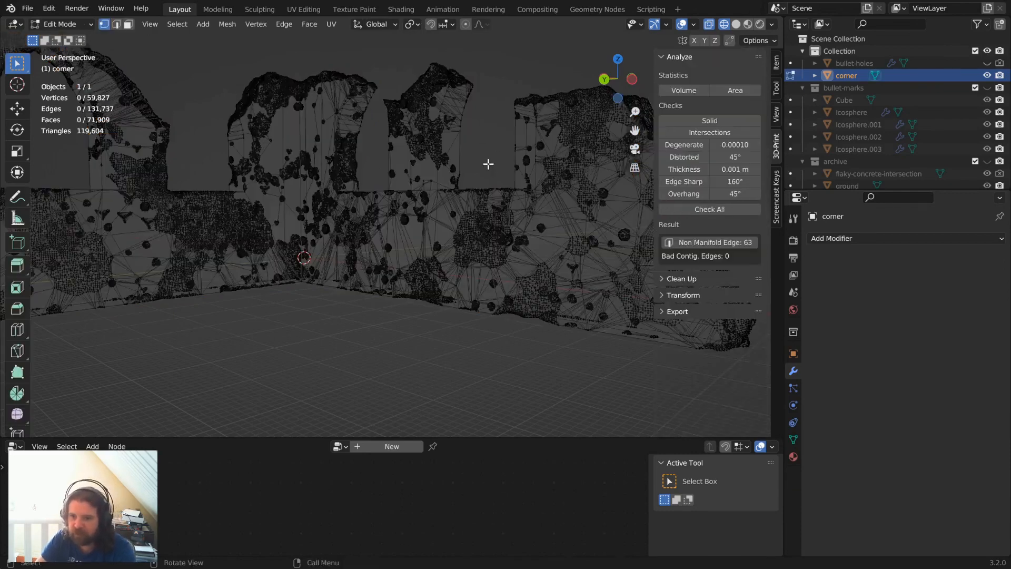
{"action": "left_click", "coordinate": [729, 243]}
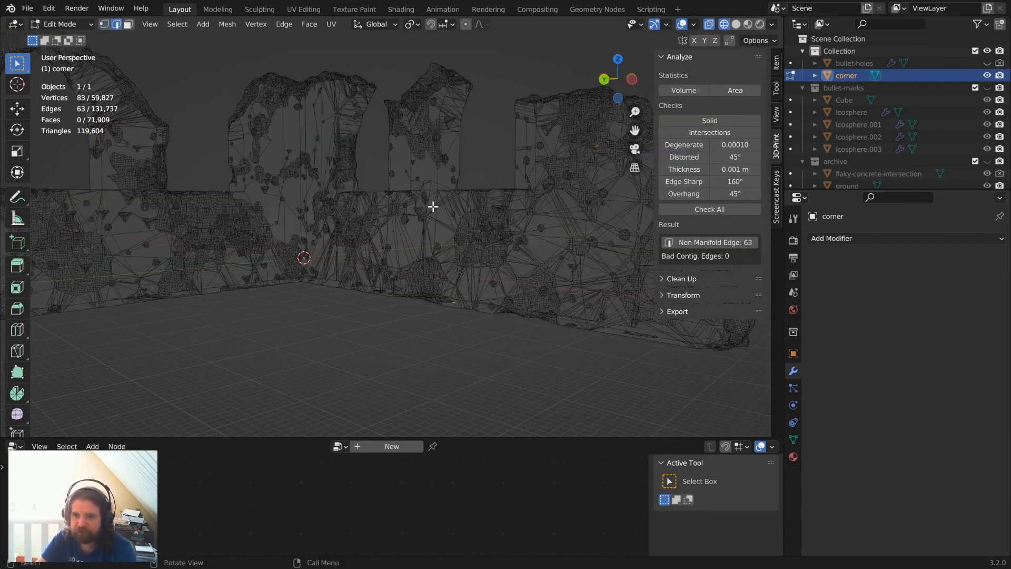
{"action": "key", "text": "1"}
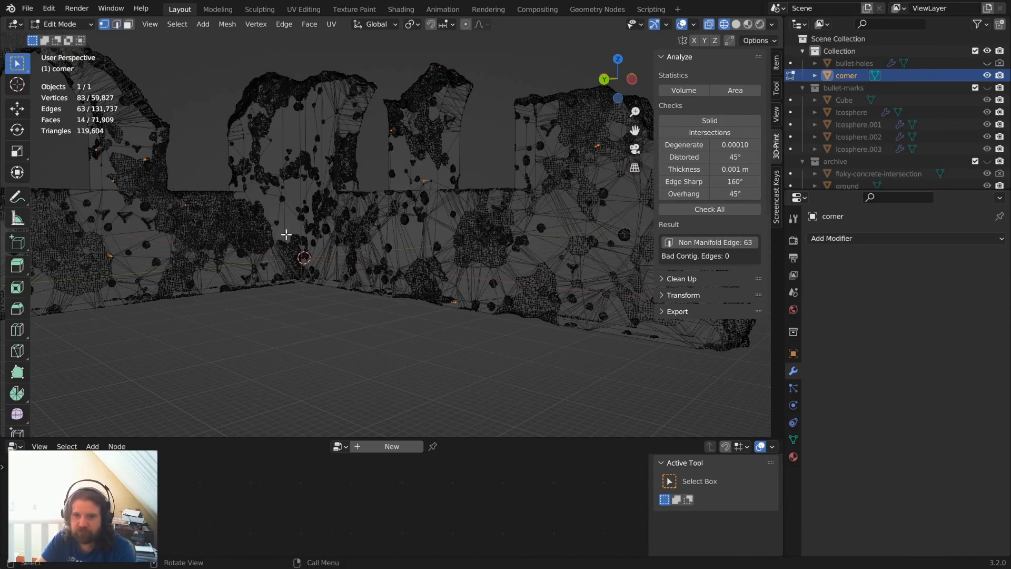
Select a single stray vertex among the non-manifold edges high on the wall and inspect it in solid shading.
{"action": "scroll", "coordinate": [286, 234], "scroll_direction": "up", "scroll_amount": 7}
{"action": "scroll", "coordinate": [551, 296], "scroll_direction": "down", "scroll_amount": 3}
{"action": "key", "text": "q"}
{"action": "left_click", "coordinate": [551, 296]}
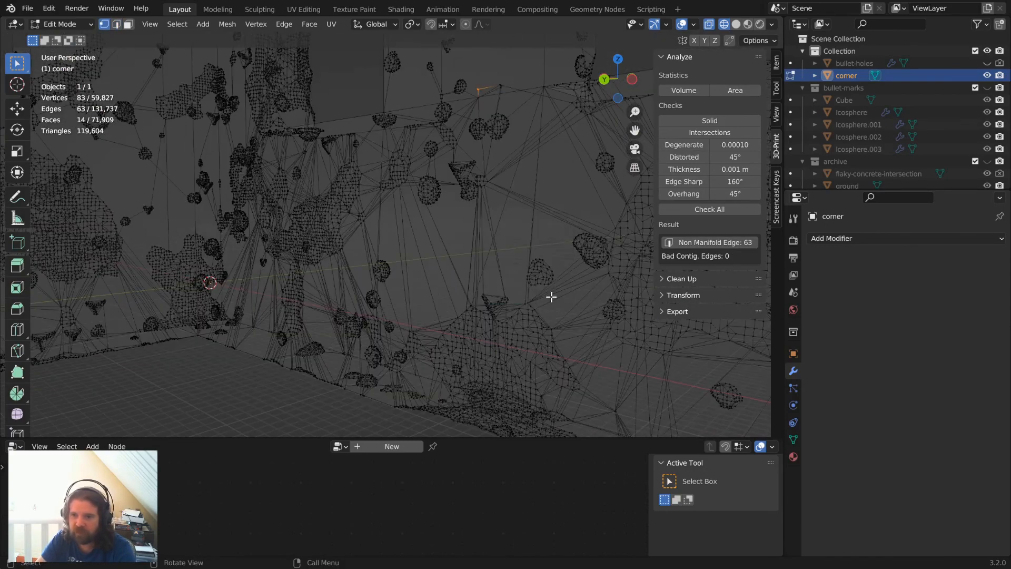
{"action": "left_click", "coordinate": [475, 77]}
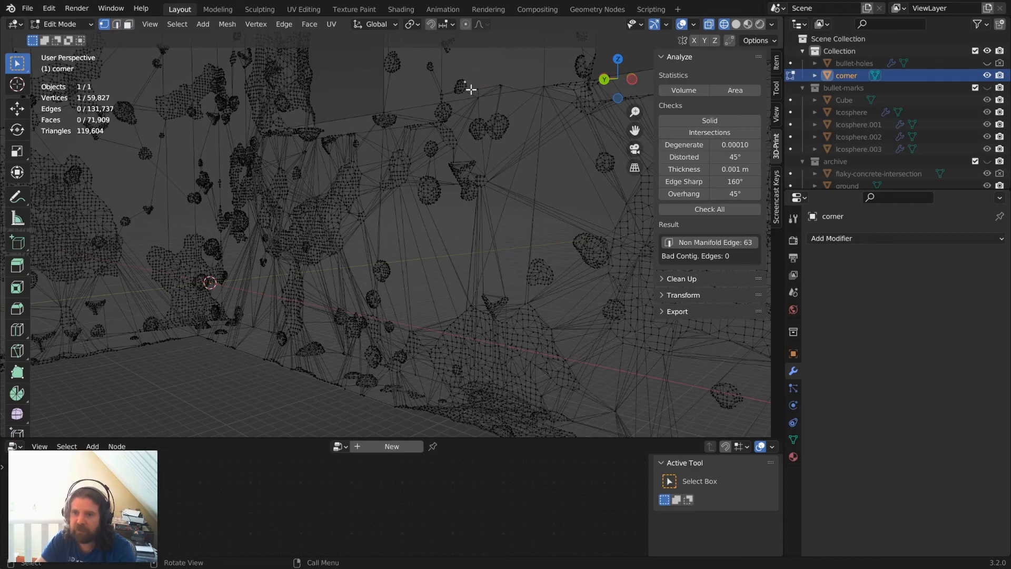
{"action": "key", "text": "KP_Decimal"}
{"action": "mouse_move", "coordinate": [533, 81]}
{"action": "middle_mouse_down"}
{"action": "mouse_move", "coordinate": [488, 160]}
{"action": "mouse_move", "coordinate": [547, 229]}
{"action": "mouse_move", "coordinate": [349, 230]}
{"action": "mouse_move", "coordinate": [362, 192]}
{"action": "middle_mouse_up"}
{"action": "key", "text": "shift+z"}
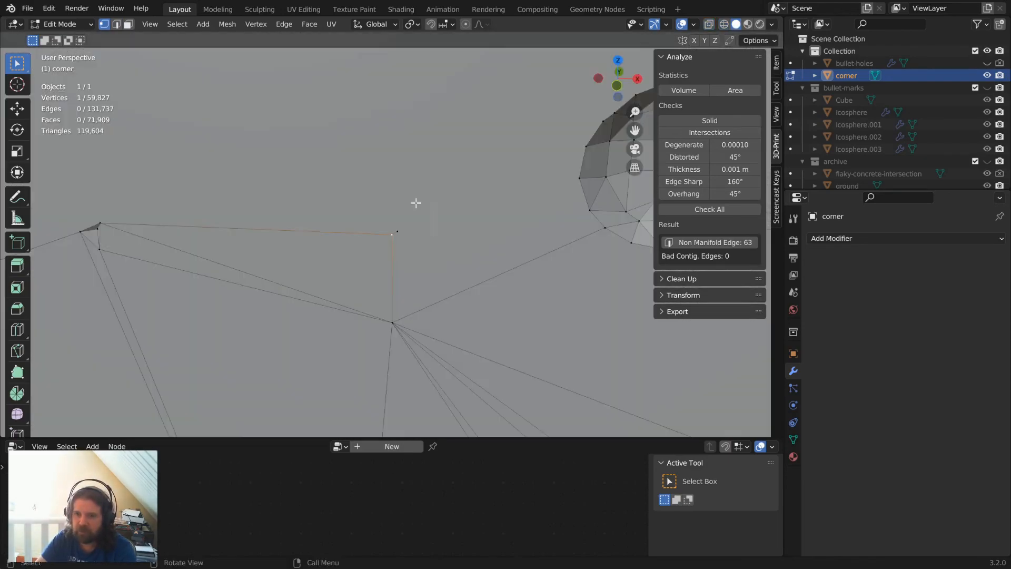
Try deleting only the selected stray vertex from the corner mesh.
{"action": "key", "text": "x"}
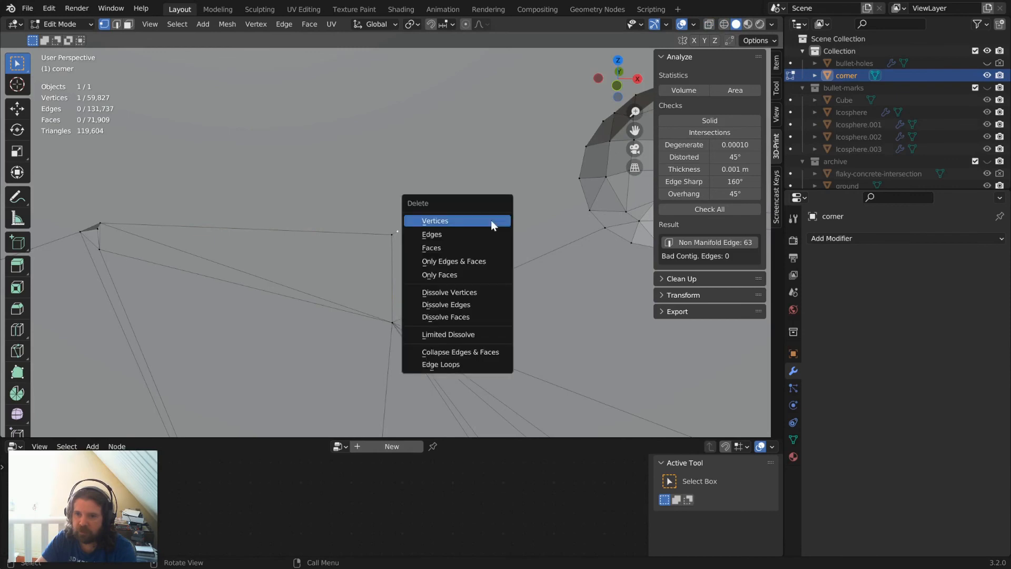
{"action": "left_click", "coordinate": [491, 220]}
{"action": "scroll", "coordinate": [491, 220], "scroll_direction": "down", "scroll_amount": 6}
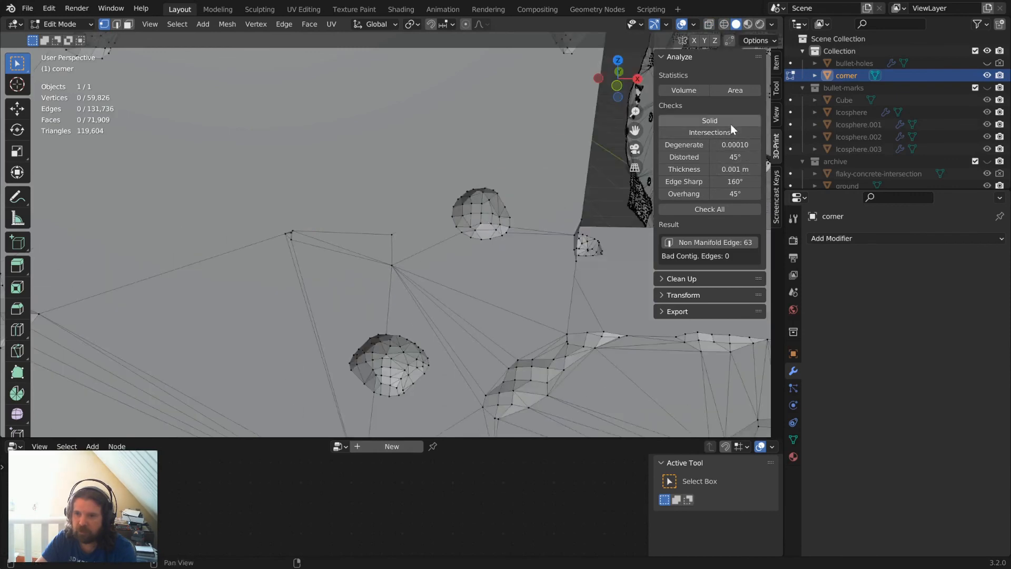
{"action": "key", "text": "ctrl+z"}
In wireframe display, move the stray vertex about 0.69 m away from the wall to expose its loose edge.
{"action": "mouse_move", "coordinate": [482, 267]}
{"action": "middle_mouse_down"}
{"action": "mouse_move", "coordinate": [474, 264]}
{"action": "mouse_move", "coordinate": [480, 246]}
{"action": "mouse_move", "coordinate": [431, 244]}
{"action": "mouse_move", "coordinate": [416, 199]}
{"action": "mouse_move", "coordinate": [419, 212]}
{"action": "middle_mouse_up"}
{"action": "key", "text": "shift+z"}
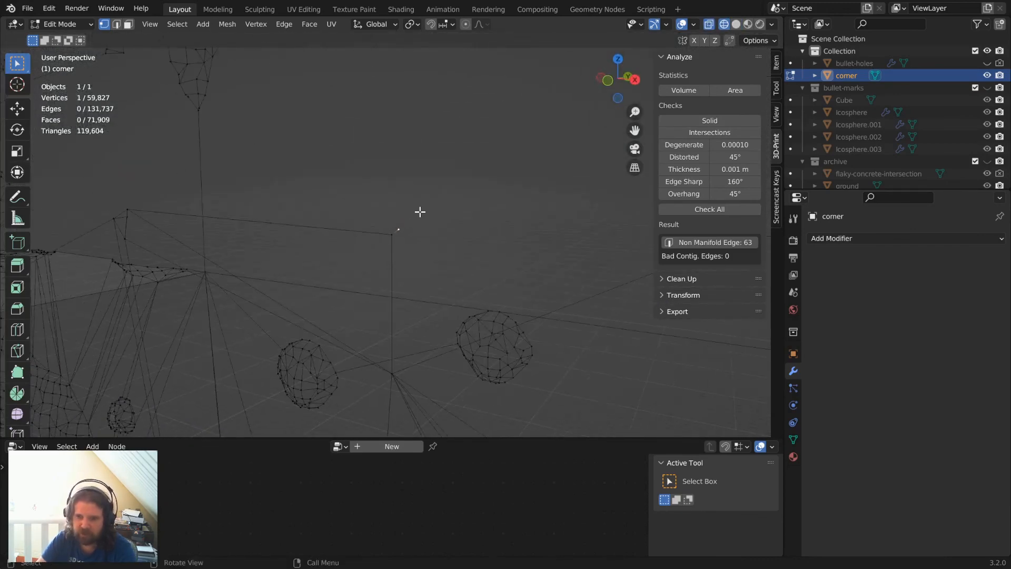
{"action": "key", "text": "g"}
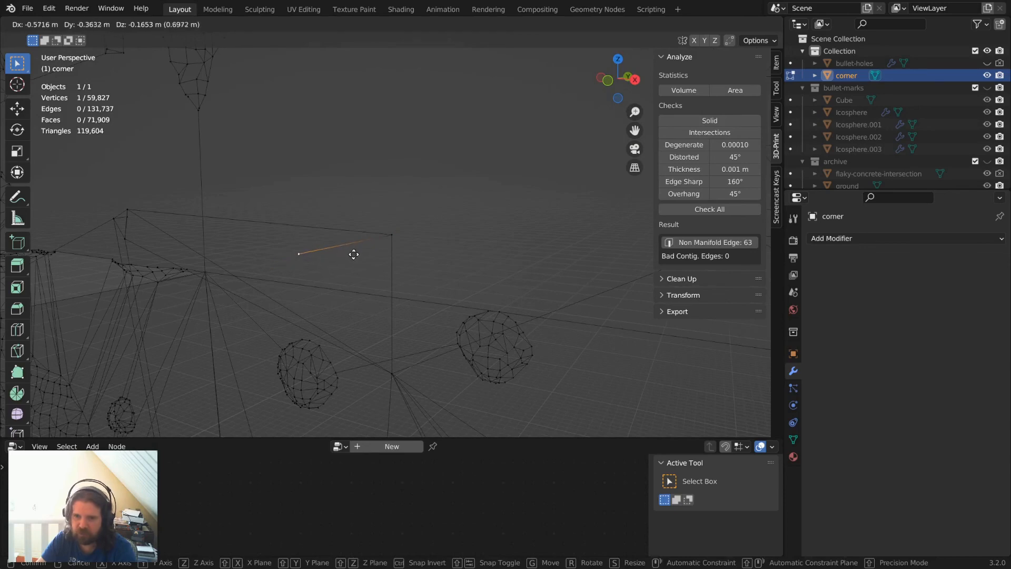
{"action": "left_click", "coordinate": [354, 254]}
Select all vertices with an equal amount of adjacent faces to the stray vertex and delete them.
{"action": "key", "text": "F3"}
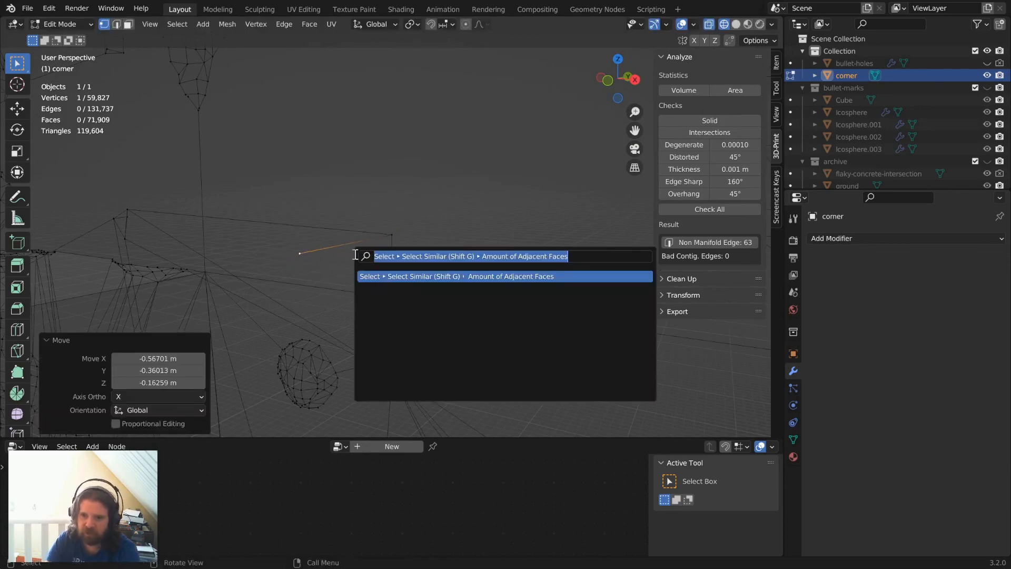
{"action": "key", "text": "Return"}
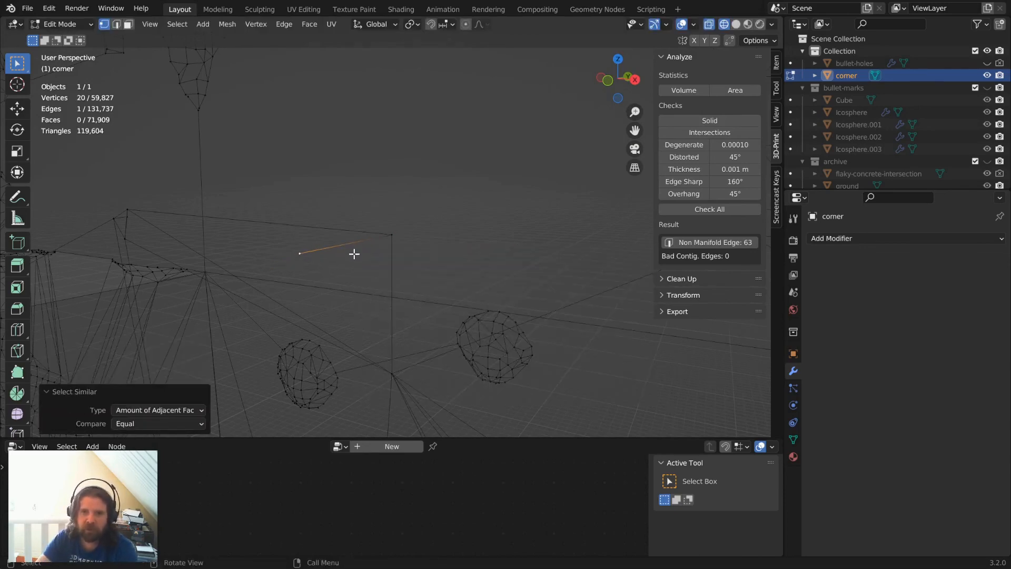
{"action": "key", "text": "x"}
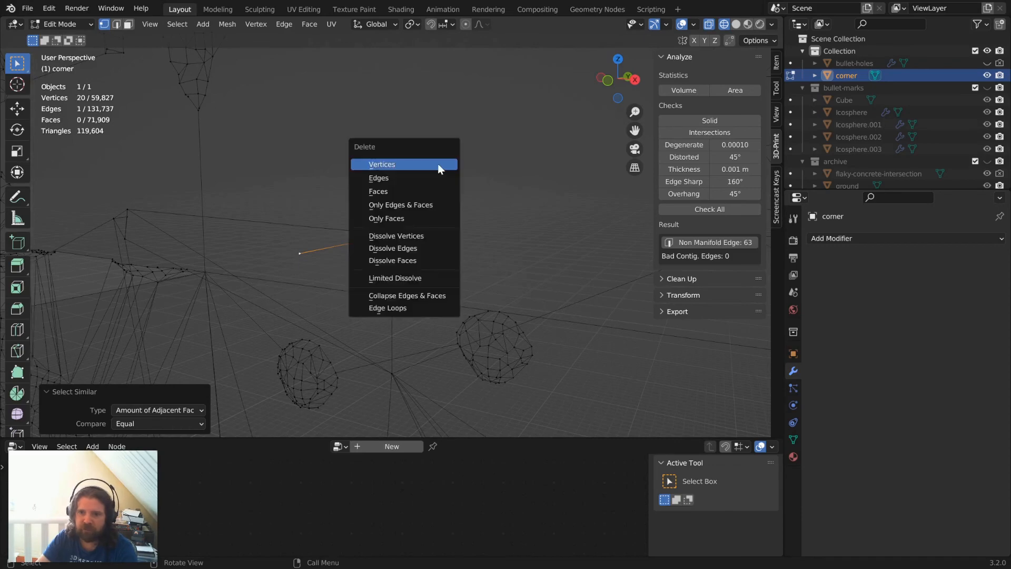
{"action": "left_click", "coordinate": [439, 165]}
Rerun the Solid check, select the reported non-manifold edges, and single out one of their vertices for close inspection.
{"action": "left_click", "coordinate": [720, 123]}
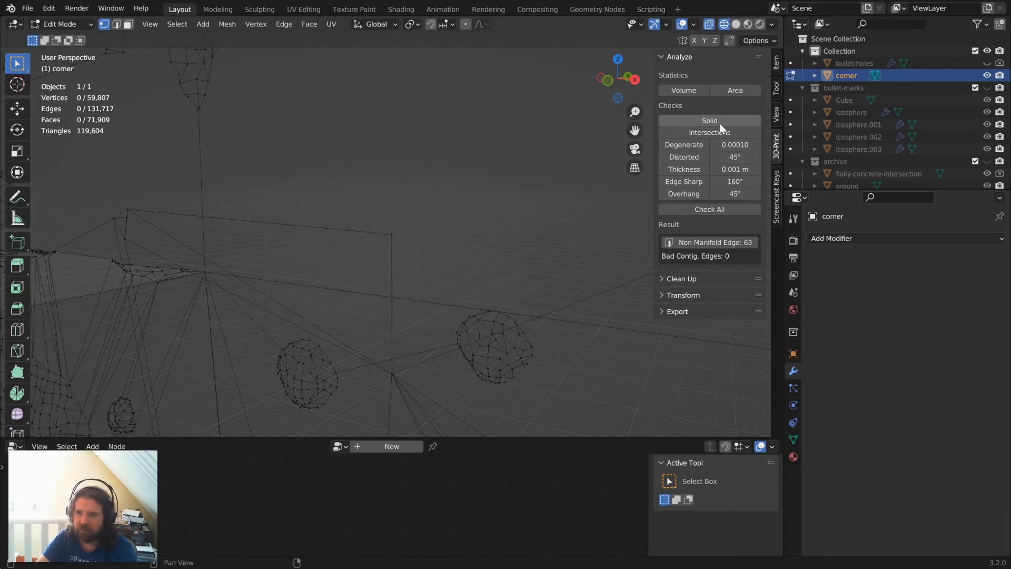
{"action": "left_click", "coordinate": [723, 241]}
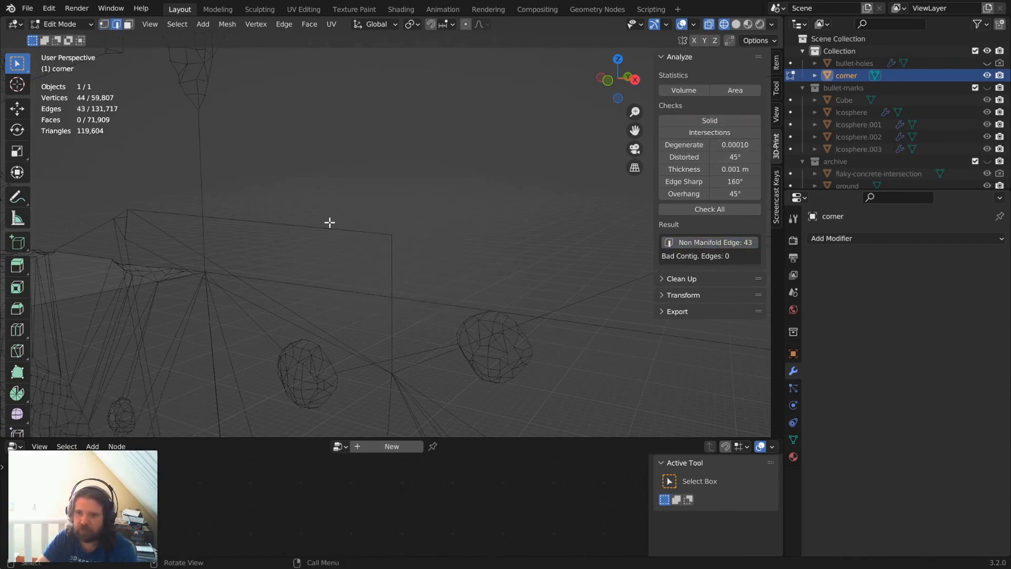
{"action": "key", "text": "q"}
{"action": "left_click", "coordinate": [452, 216]}
{"action": "middle_click_drag", "start_coordinate": [452, 216], "coordinate": [329, 185]}
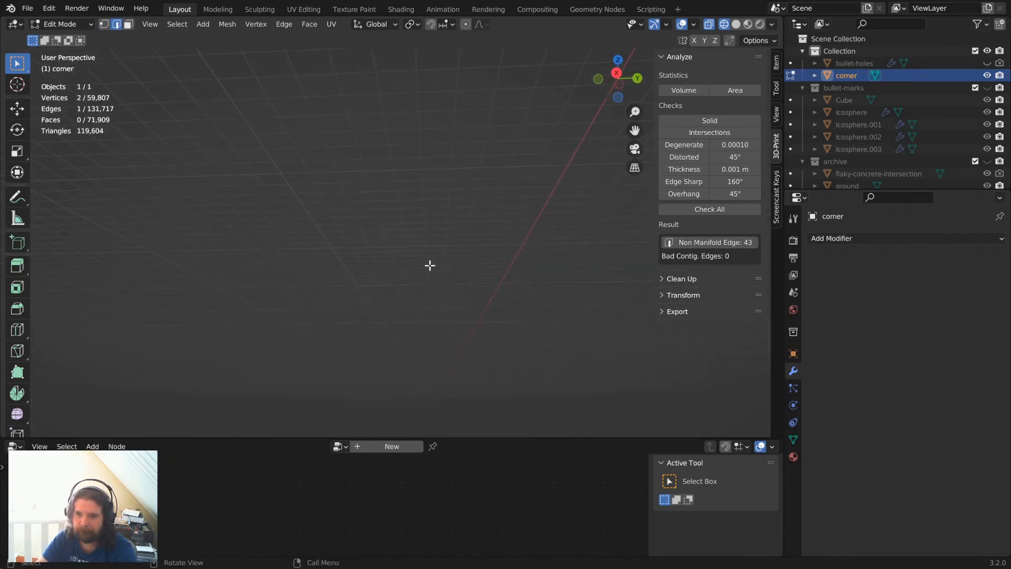
{"action": "scroll", "coordinate": [432, 268], "scroll_direction": "down", "scroll_amount": 5}
{"action": "key", "text": "1"}
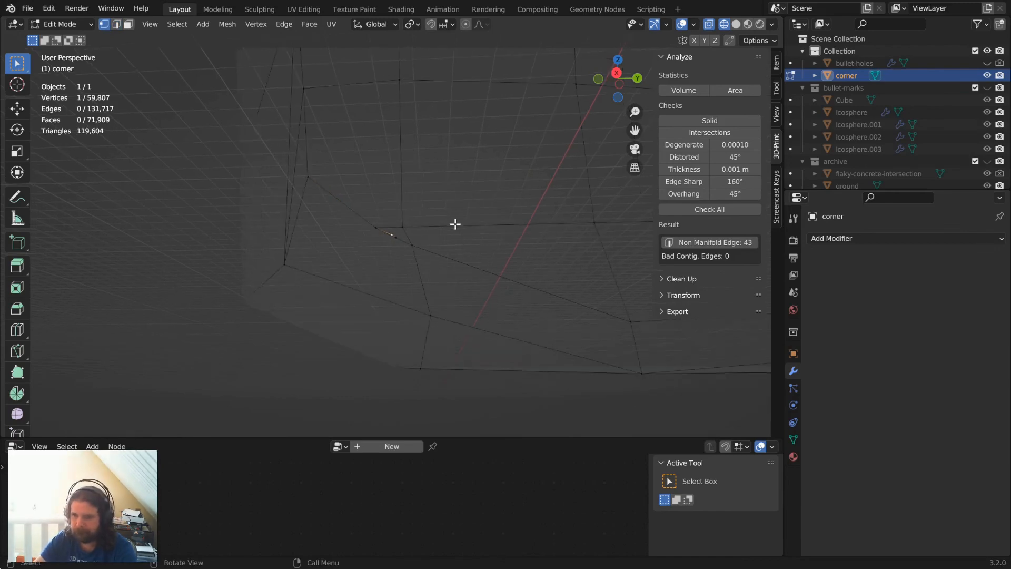
{"action": "mouse_move", "coordinate": [323, 219]}
{"action": "middle_mouse_down"}
{"action": "mouse_move", "coordinate": [421, 257]}
{"action": "mouse_move", "coordinate": [516, 255]}
{"action": "mouse_move", "coordinate": [558, 275]}
{"action": "mouse_move", "coordinate": [463, 235]}
{"action": "mouse_move", "coordinate": [462, 187]}
{"action": "mouse_move", "coordinate": [442, 332]}
{"action": "mouse_move", "coordinate": [378, 348]}
{"action": "middle_mouse_up"}
{"action": "key", "text": "shift+z"}
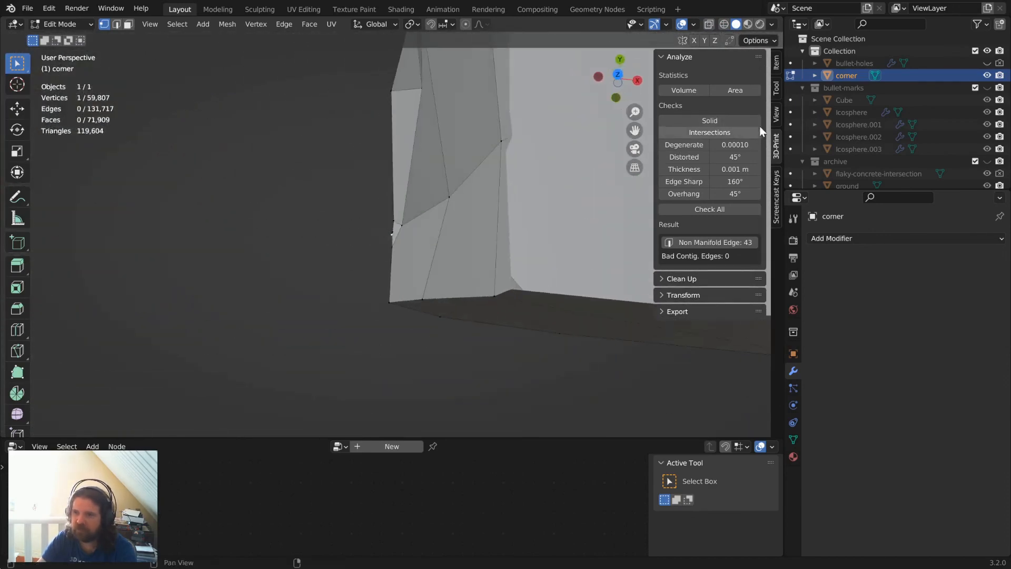
Set the viewport's Clip Start to 0.1 m to inspect the thin protruding triangle at the selected vertex up close.
{"action": "left_click", "coordinate": [777, 115]}
{"action": "left_click", "coordinate": [737, 89]}
{"action": "type", "text": "0.1"}
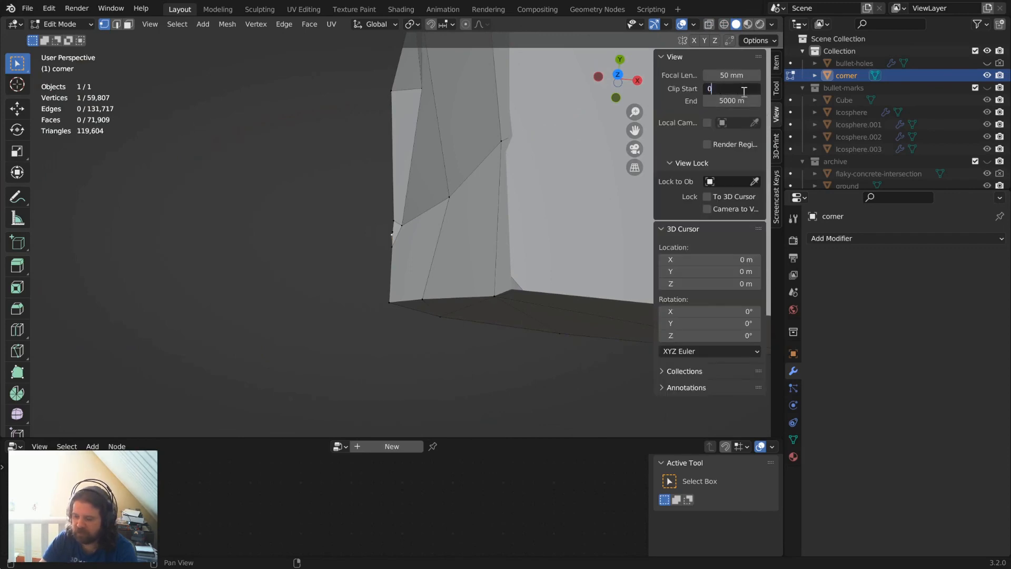
{"action": "key", "text": "Return"}
{"action": "scroll", "coordinate": [458, 248], "scroll_direction": "up", "scroll_amount": 12}
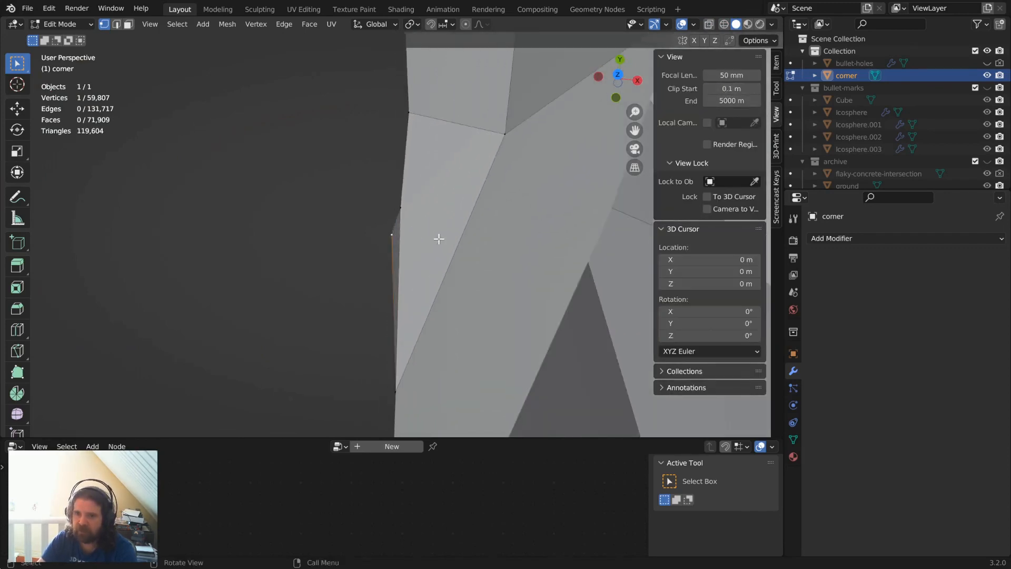
{"action": "middle_click_drag", "start_coordinate": [377, 224], "coordinate": [654, 148]}
Select all vertices matching the protruding vertex's amount of adjacent faces and delete them.
{"action": "key", "text": "F3"}
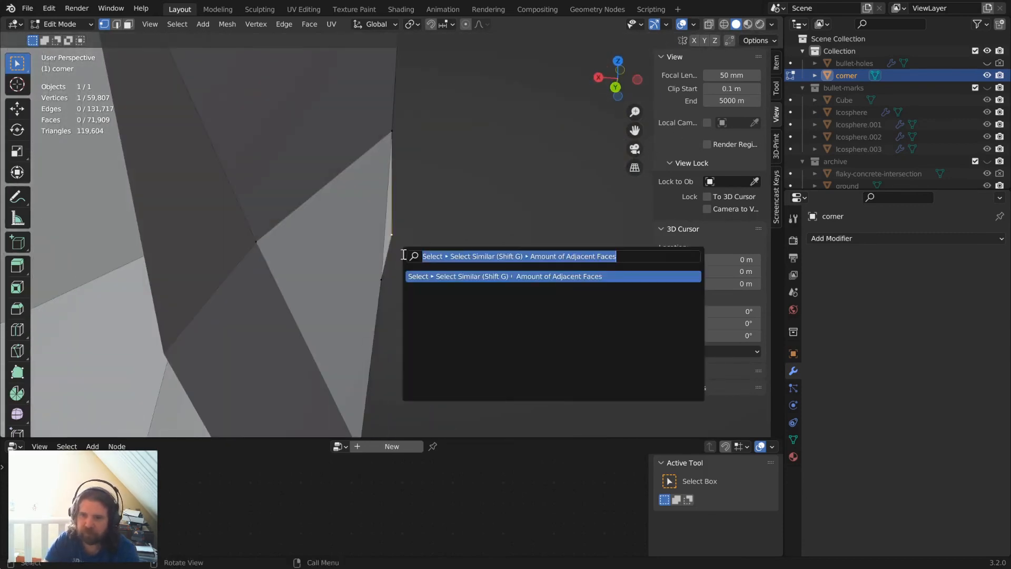
{"action": "key", "text": "Return"}
{"action": "key", "text": "x"}
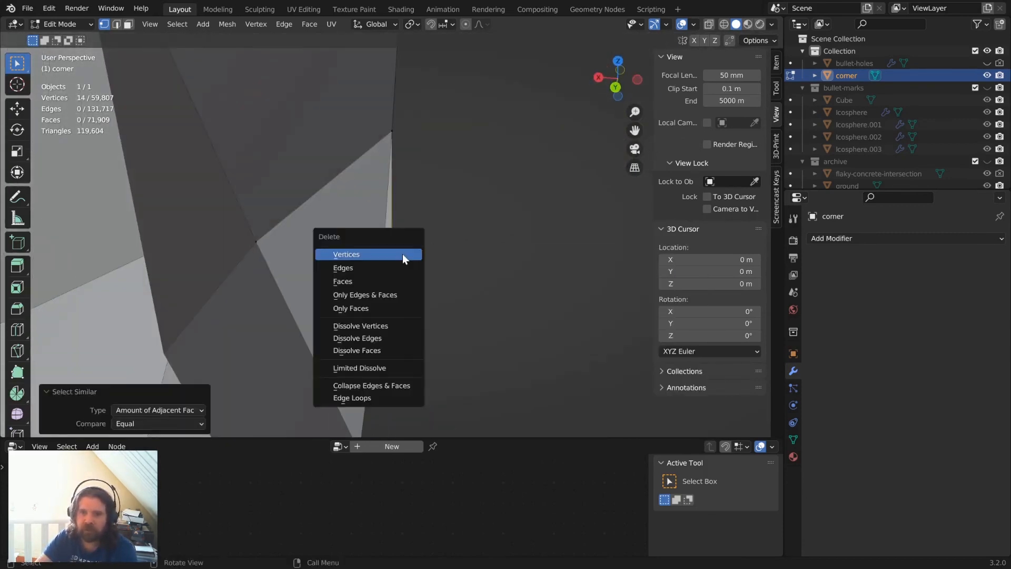
{"action": "key", "text": "Escape"}
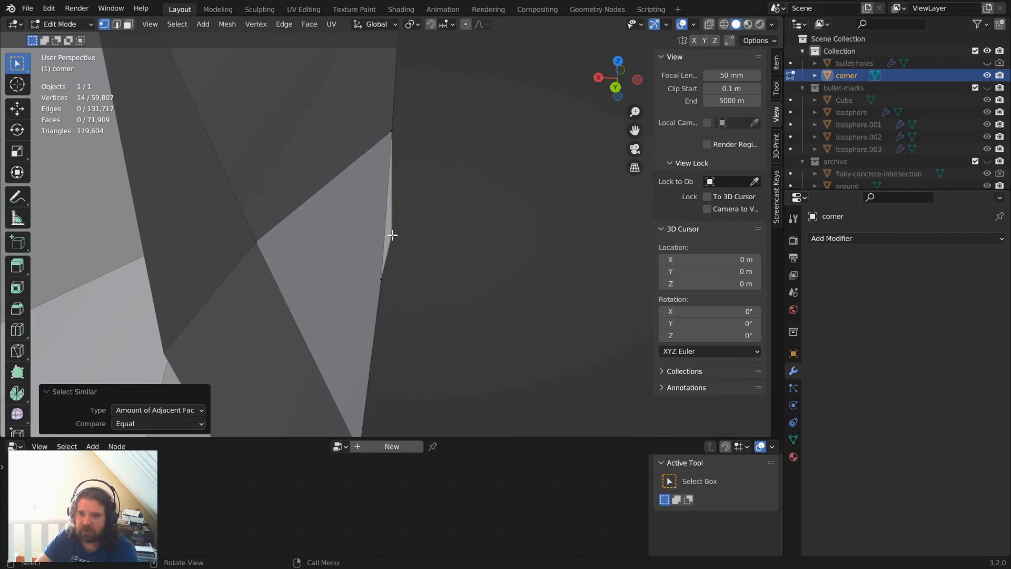
{"action": "key", "text": "x"}
{"action": "left_click", "coordinate": [484, 250]}
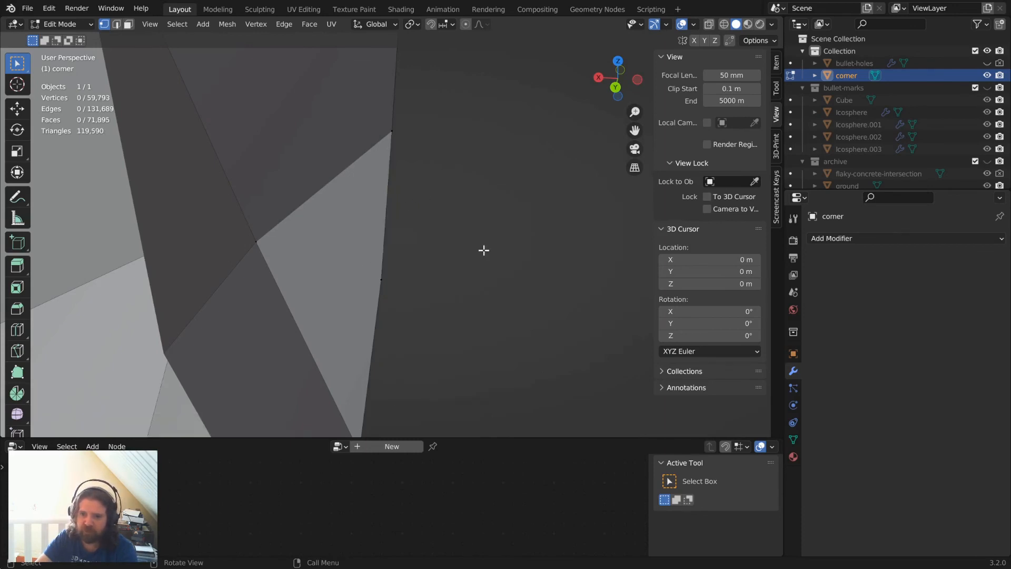
Run the Solid check again in Edit Mode and select the remaining non-manifold edge.
{"action": "middle_click_drag", "start_coordinate": [463, 244], "coordinate": [400, 198]}
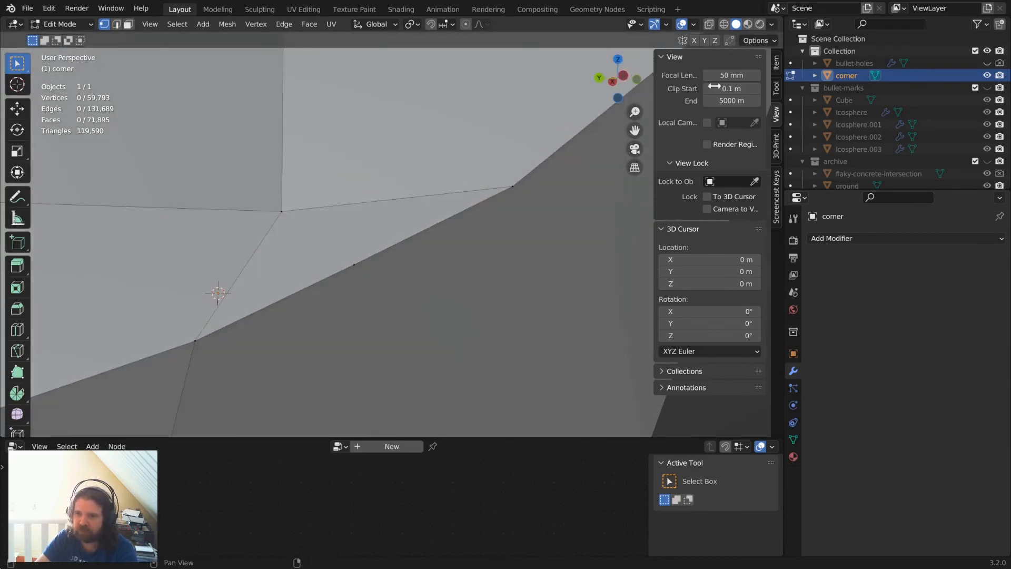
{"action": "key", "text": "Tab"}
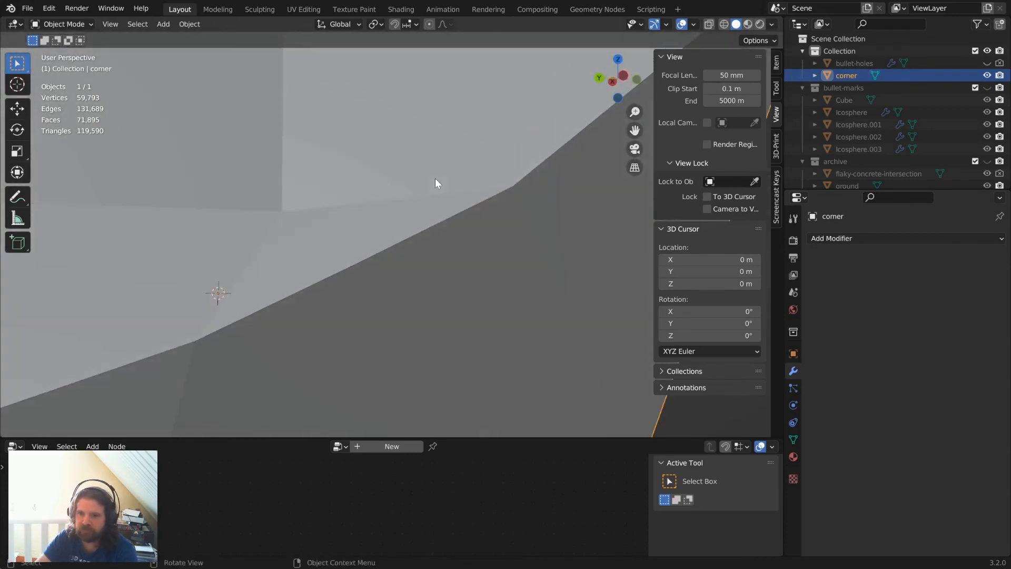
{"action": "key", "text": "Tab"}
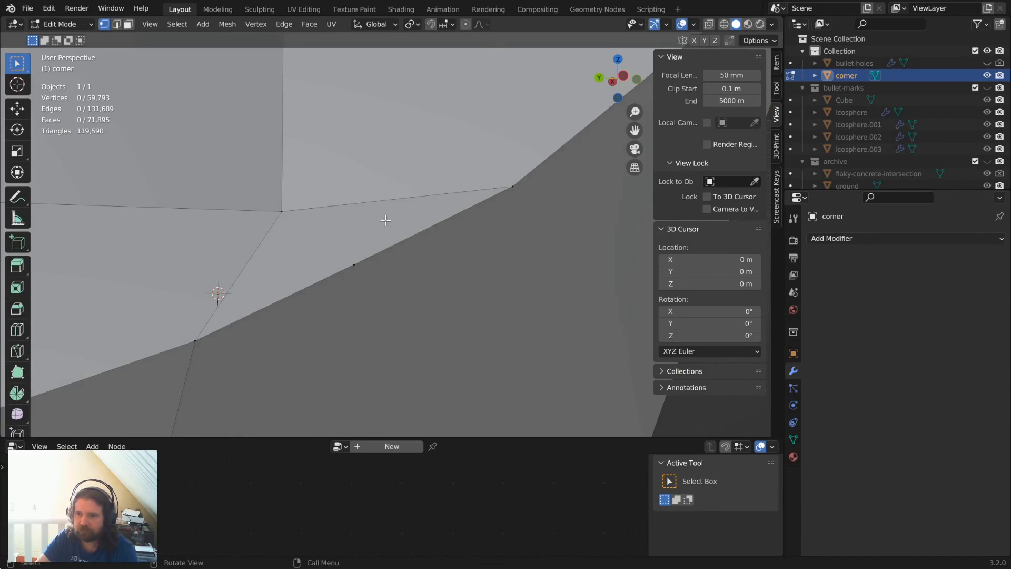
{"action": "key", "text": "Tab"}
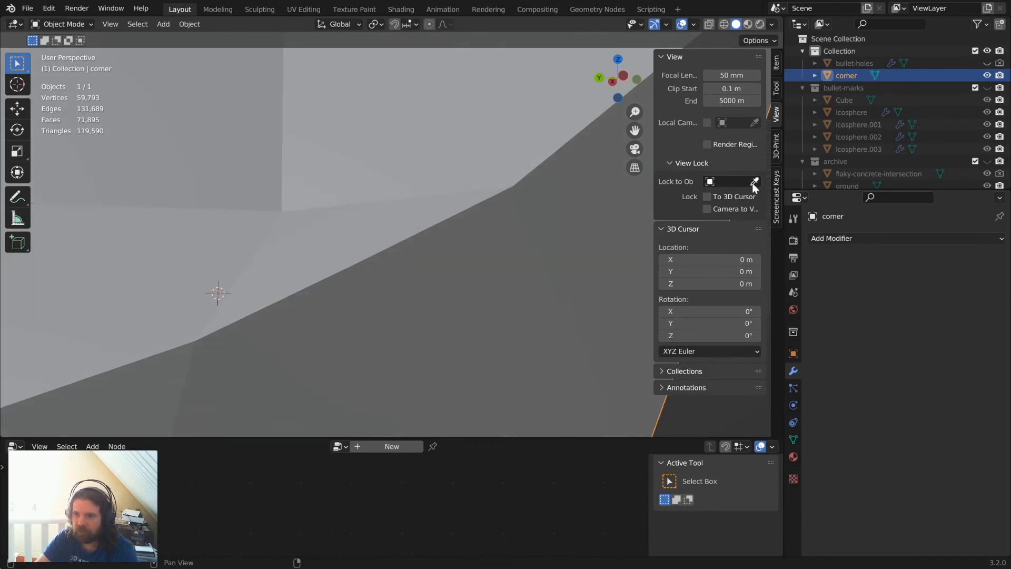
{"action": "left_click", "coordinate": [776, 149]}
{"action": "middle_click_drag", "start_coordinate": [358, 223], "coordinate": [384, 221]}
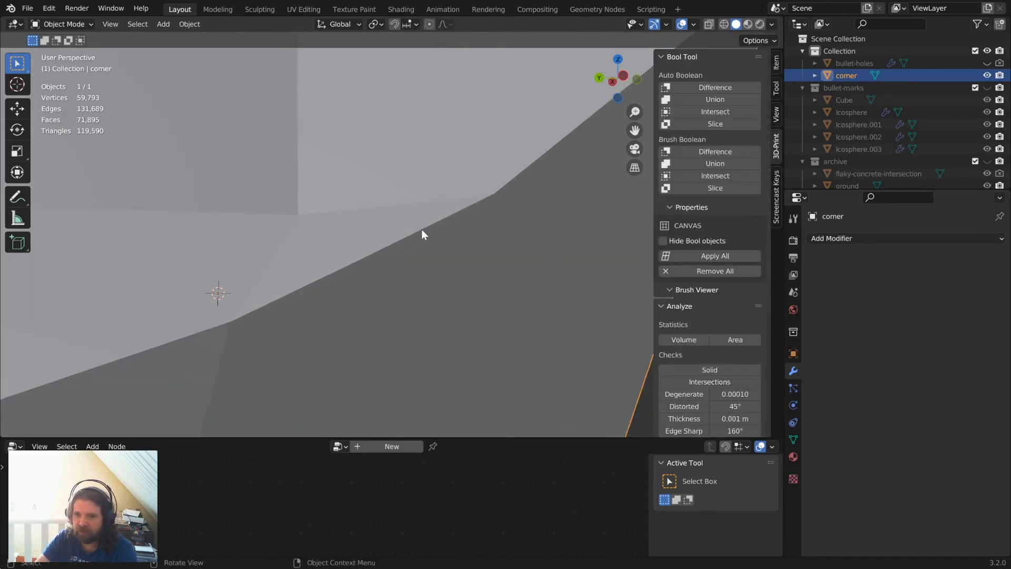
{"action": "key", "text": "Tab"}
{"action": "left_click", "coordinate": [711, 121]}
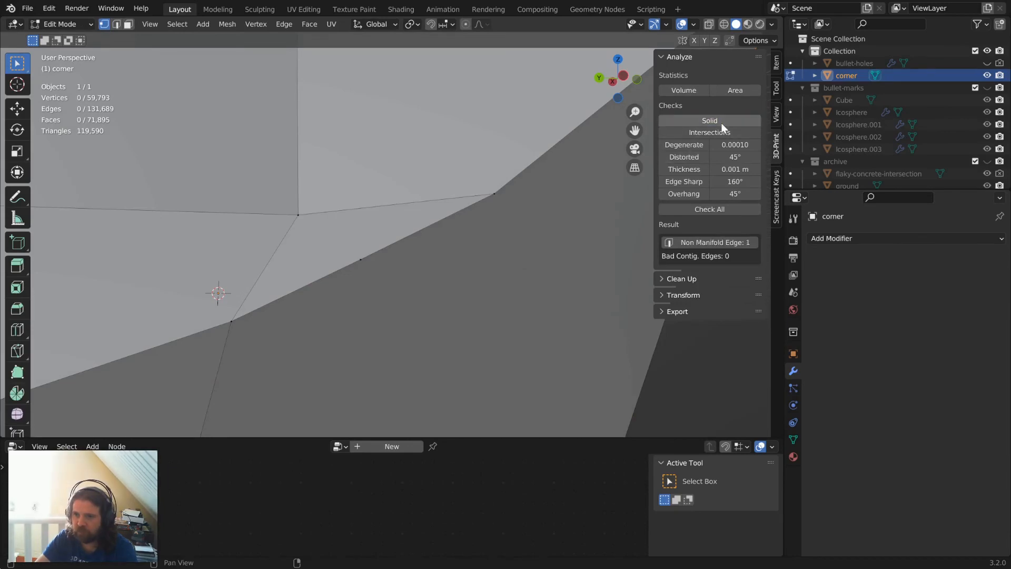
{"action": "left_click", "coordinate": [708, 242]}
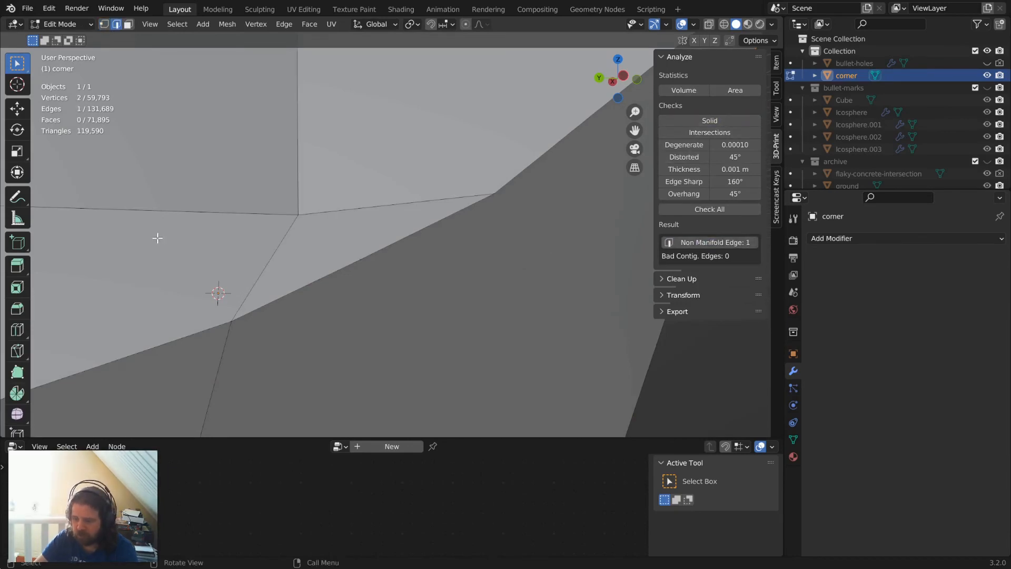
Pull an end vertex of the remaining non-manifold edge about 0.06 m outward in vertex select mode and delete that vertex.
{"action": "key", "text": "KP_Decimal"}
{"action": "middle_click_drag", "start_coordinate": [181, 243], "coordinate": [404, 266]}
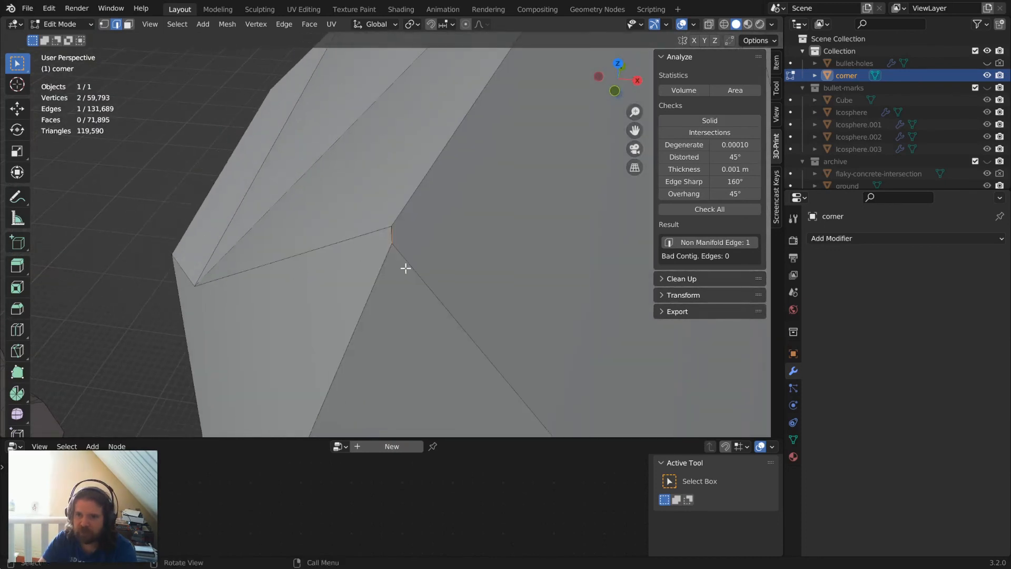
{"action": "key", "text": "1"}
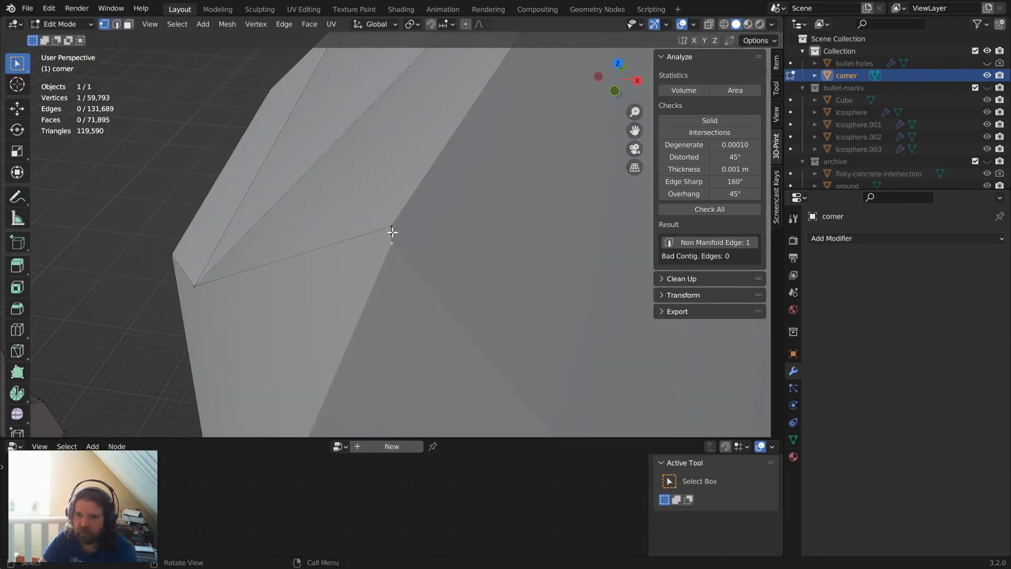
{"action": "key", "text": "g"}
{"action": "left_click", "coordinate": [184, 176]}
{"action": "middle_click_drag", "start_coordinate": [184, 176], "coordinate": [491, 220]}
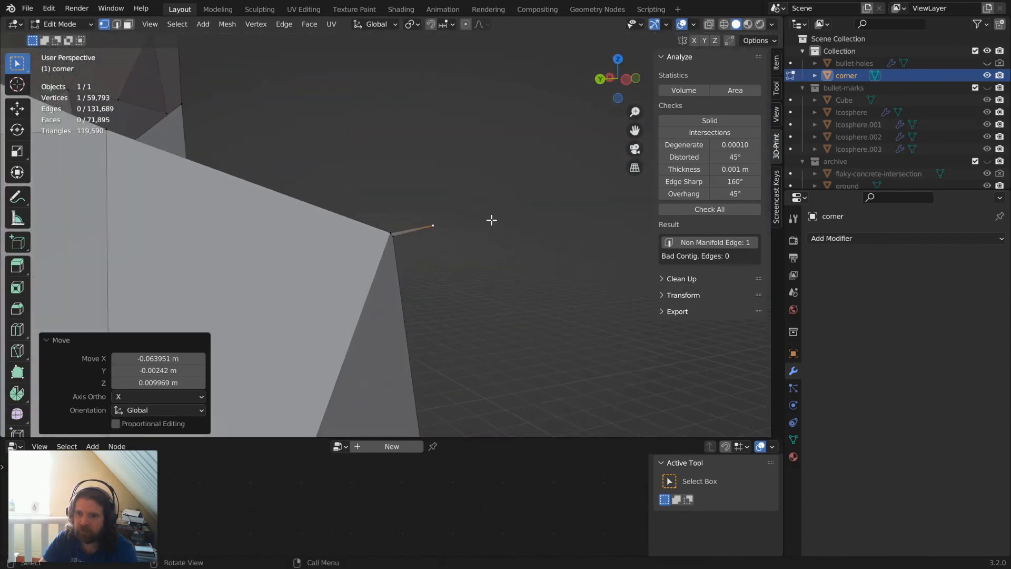
{"action": "key", "text": "x"}
{"action": "left_click", "coordinate": [492, 220]}
Return to Object Mode in solid shading to review the whole corner building, and show only the bullet-marks collection.
{"action": "mouse_move", "coordinate": [481, 266]}
{"action": "middle_mouse_down"}
{"action": "mouse_move", "coordinate": [292, 262]}
{"action": "mouse_move", "coordinate": [287, 314]}
{"action": "mouse_move", "coordinate": [316, 267]}
{"action": "mouse_move", "coordinate": [460, 274]}
{"action": "middle_mouse_up"}
{"action": "key", "text": "Tab"}
{"action": "key", "text": "z"}
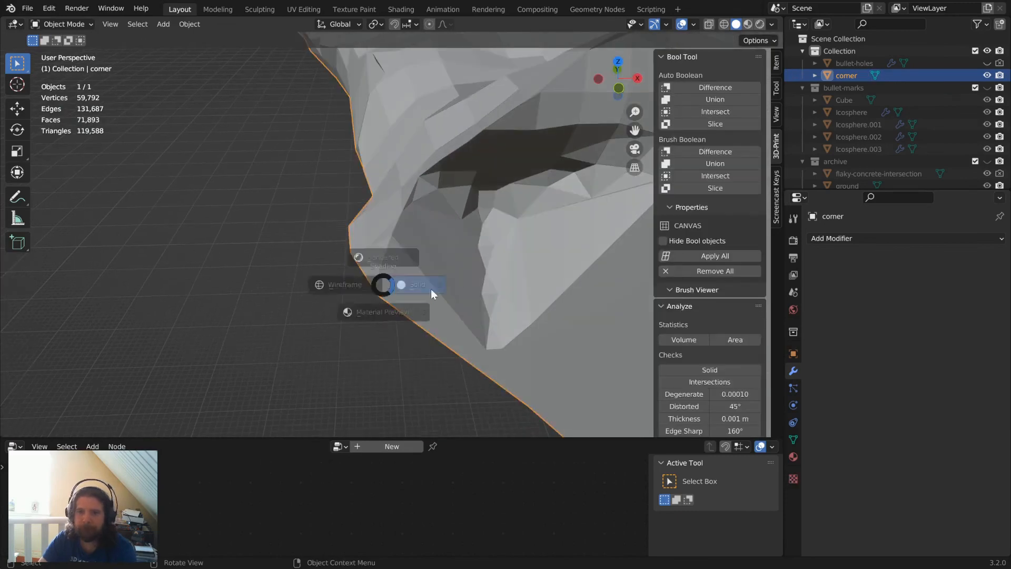
{"action": "left_click", "coordinate": [431, 289]}
{"action": "scroll", "coordinate": [513, 289], "scroll_direction": "down", "scroll_amount": 8}
{"action": "scroll", "coordinate": [474, 274], "scroll_direction": "up", "scroll_amount": 3}
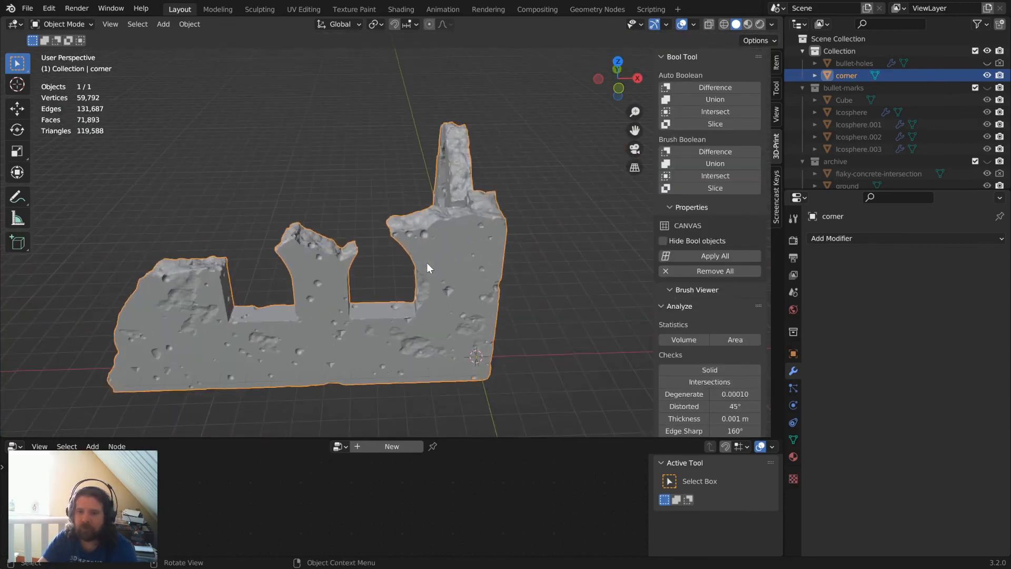
{"action": "middle_click_drag", "start_coordinate": [323, 293], "coordinate": [424, 285]}
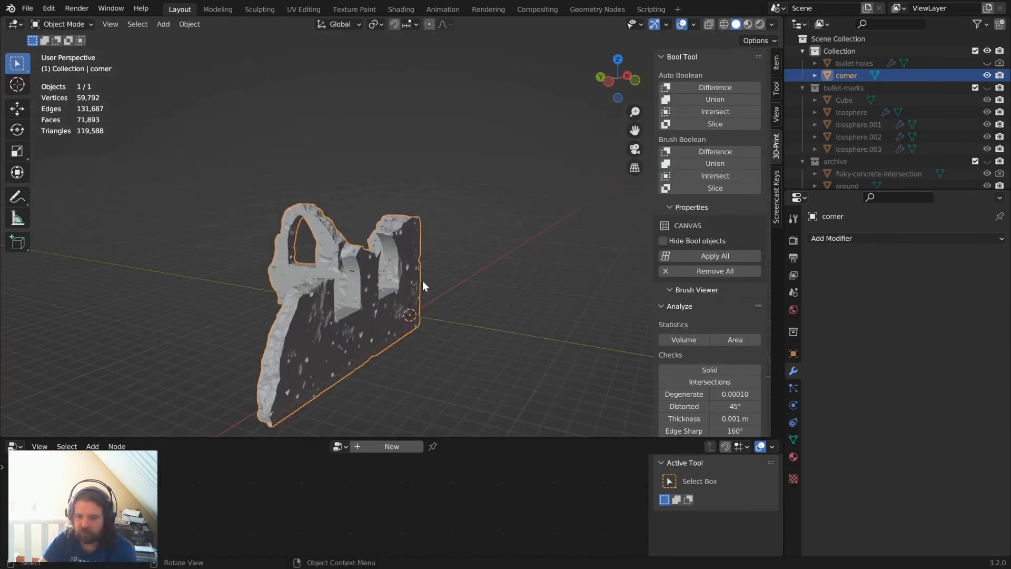
{"action": "key", "text": "2"}
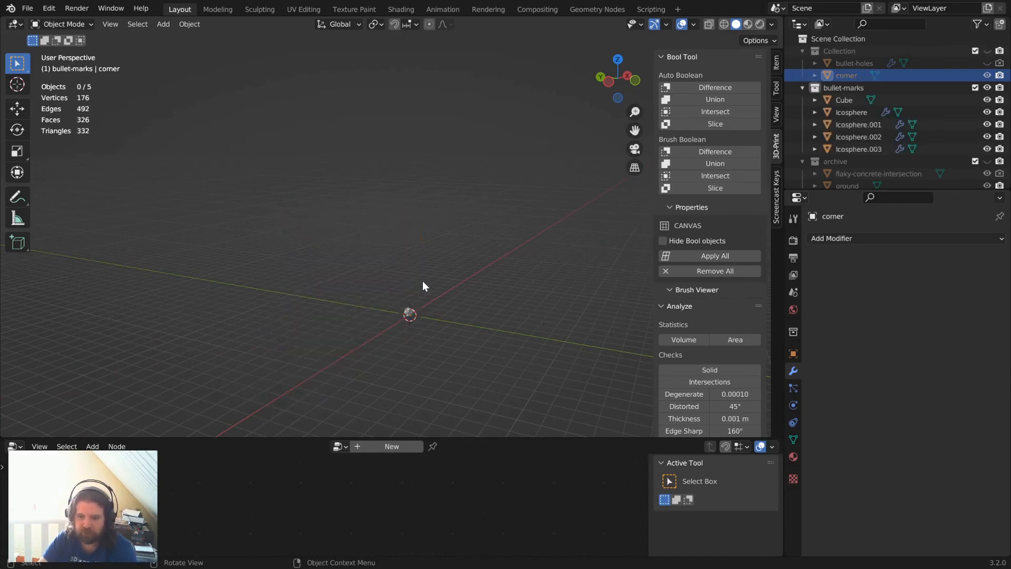
Show only the archive collection and move its ground plane into the collection named Collection.
{"action": "key", "text": "3"}
{"action": "left_click", "coordinate": [475, 325]}
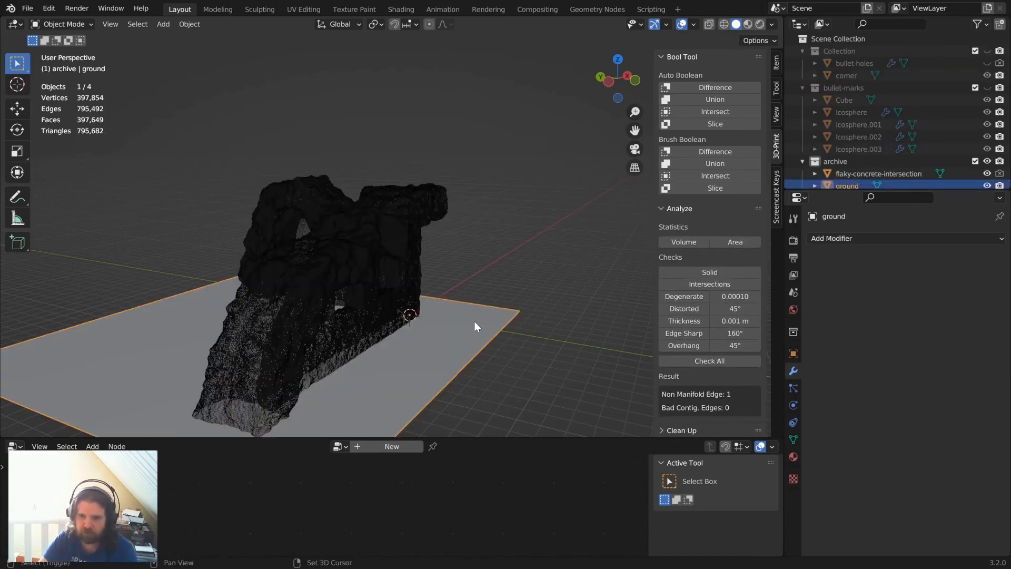
{"action": "key", "text": "shift+d"}
{"action": "right_click", "coordinate": [530, 258]}
{"action": "key", "text": "ctrl+z"}
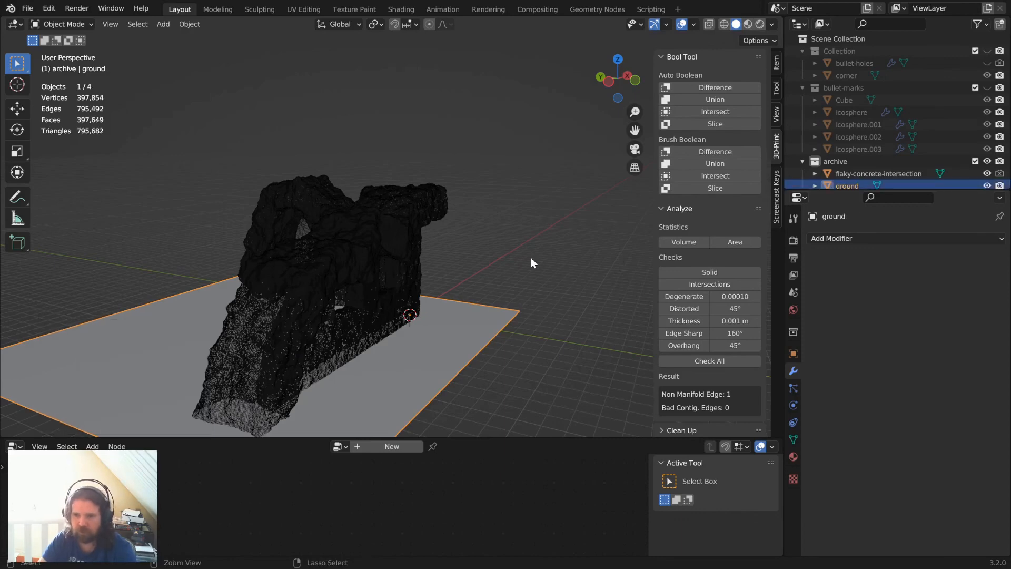
{"action": "key", "text": "m"}
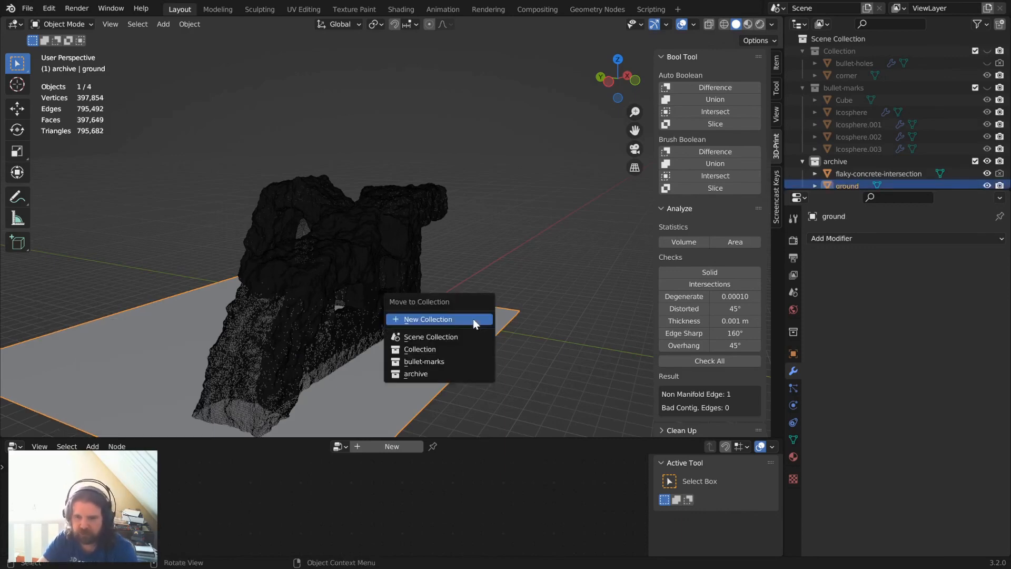
{"action": "left_click", "coordinate": [444, 348]}
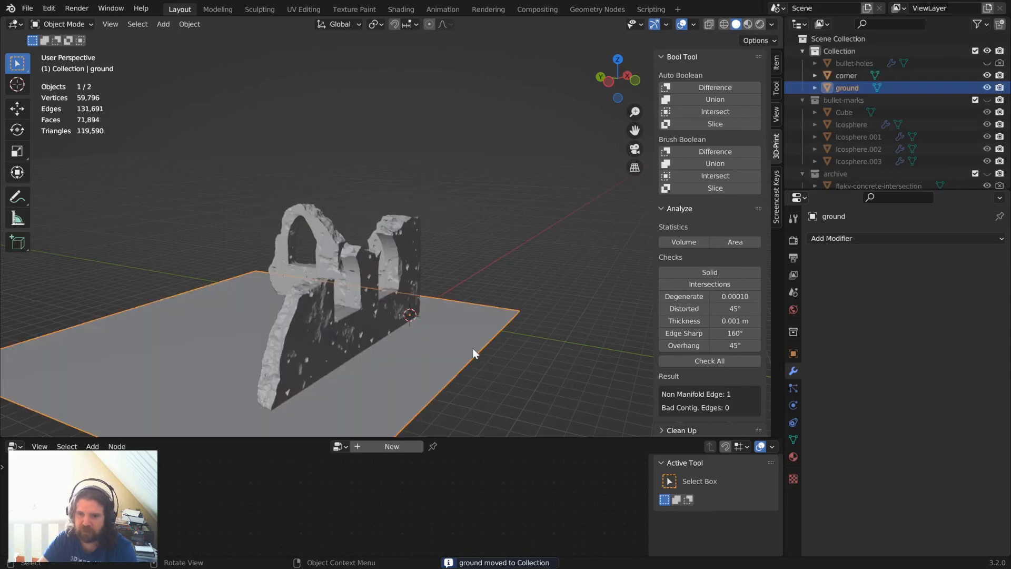
Extrude the ground plane downward into a thick slab in Edit Mode and recalculate the normals of all its faces.
{"action": "key", "text": "Tab"}
{"action": "key", "text": "e"}
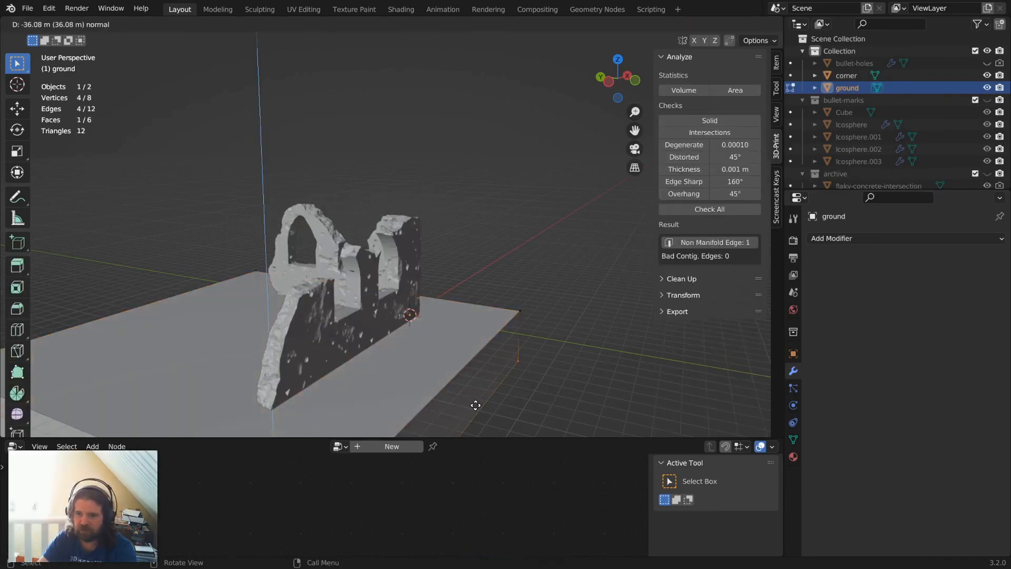
{"action": "left_click", "coordinate": [476, 387]}
{"action": "key", "text": "a"}
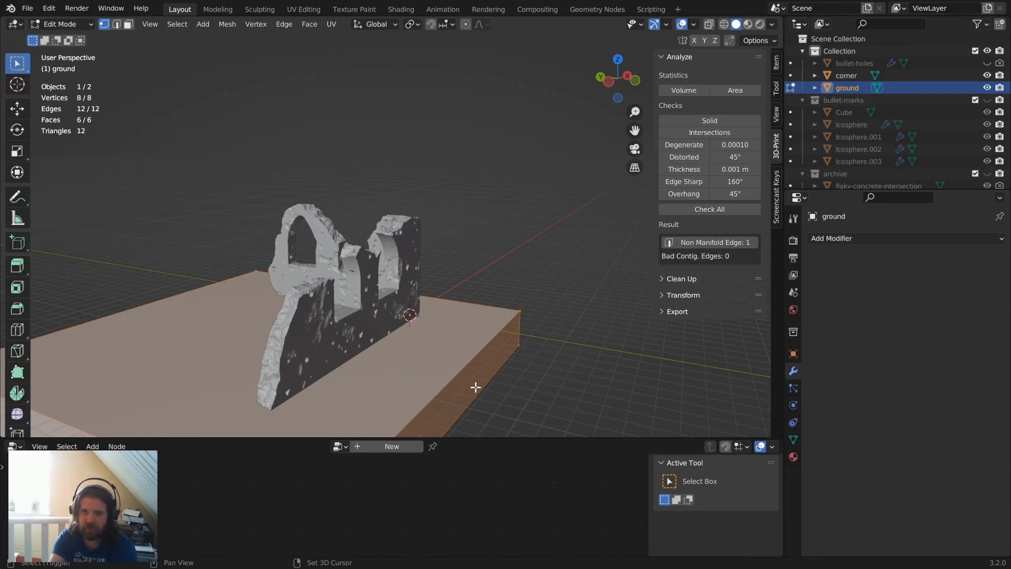
{"action": "key", "text": "shift+n"}
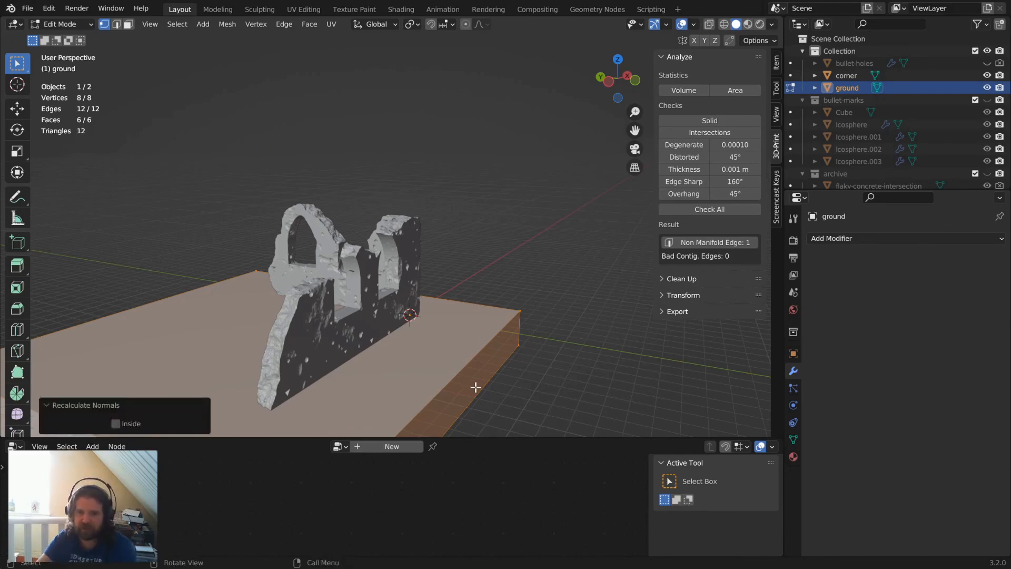
{"action": "key", "text": "Tab"}
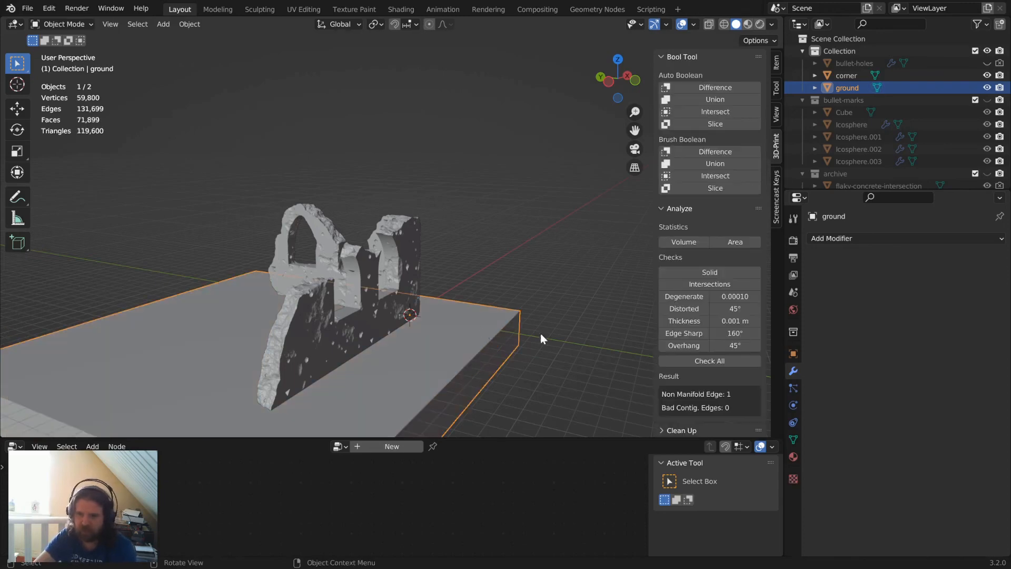
Hide the ground slab temporarily and examine the bullet marks and holes on the underside of the corner building.
{"action": "middle_click_drag", "start_coordinate": [479, 353], "coordinate": [366, 300]}
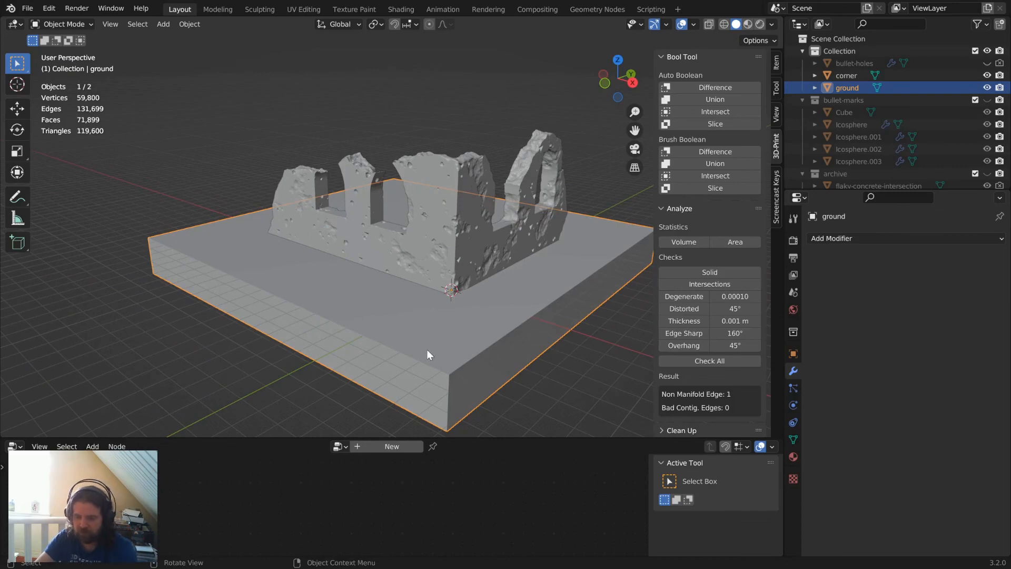
{"action": "middle_click_drag", "start_coordinate": [424, 362], "coordinate": [476, 248]}
{"action": "scroll", "coordinate": [463, 251], "scroll_direction": "up", "scroll_amount": 5}
{"action": "scroll", "coordinate": [462, 250], "scroll_direction": "down", "scroll_amount": 6}
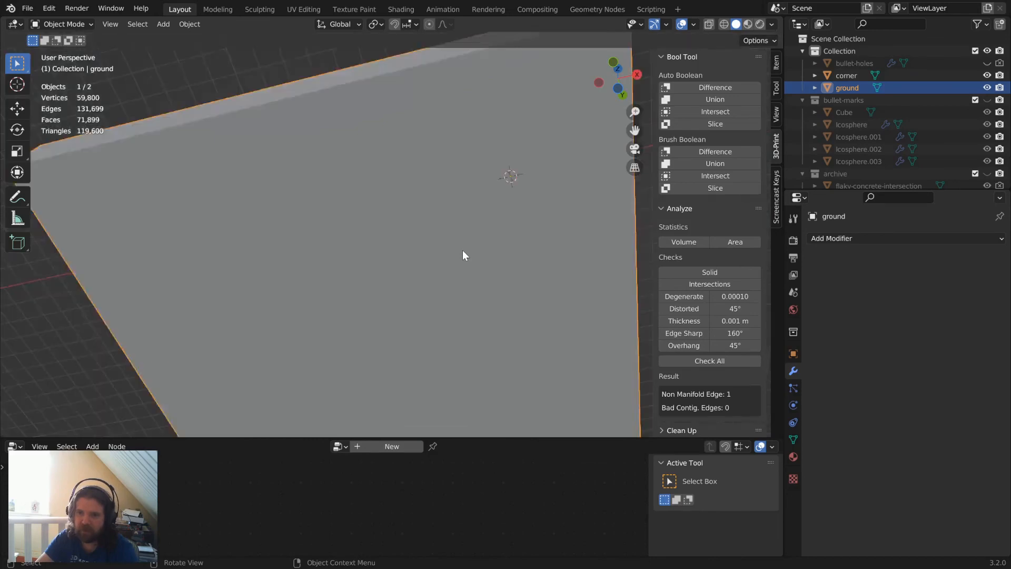
{"action": "key", "text": "h"}
{"action": "scroll", "coordinate": [447, 219], "scroll_direction": "up", "scroll_amount": 2}
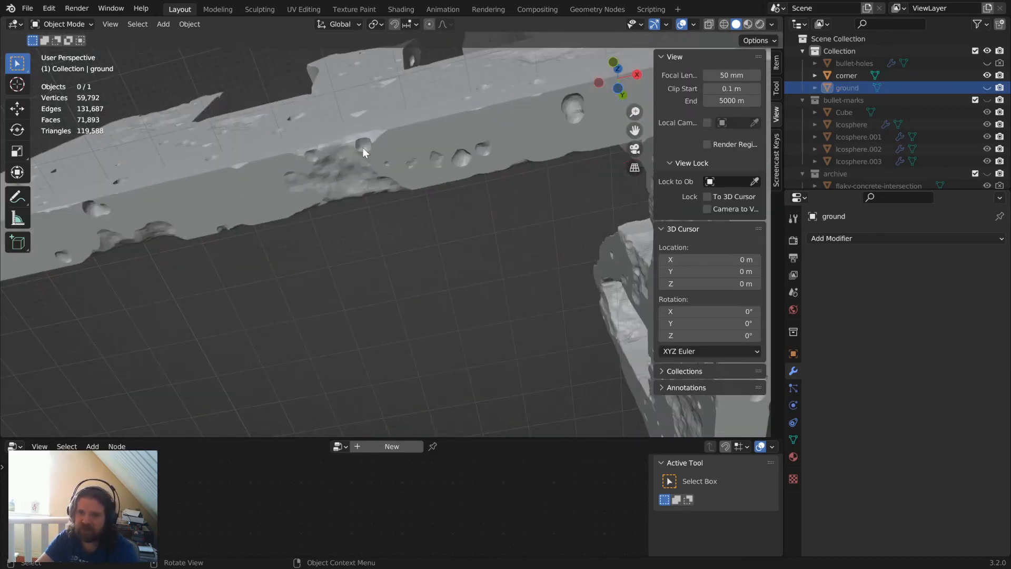
{"action": "middle_click_drag", "start_coordinate": [362, 147], "coordinate": [340, 197]}
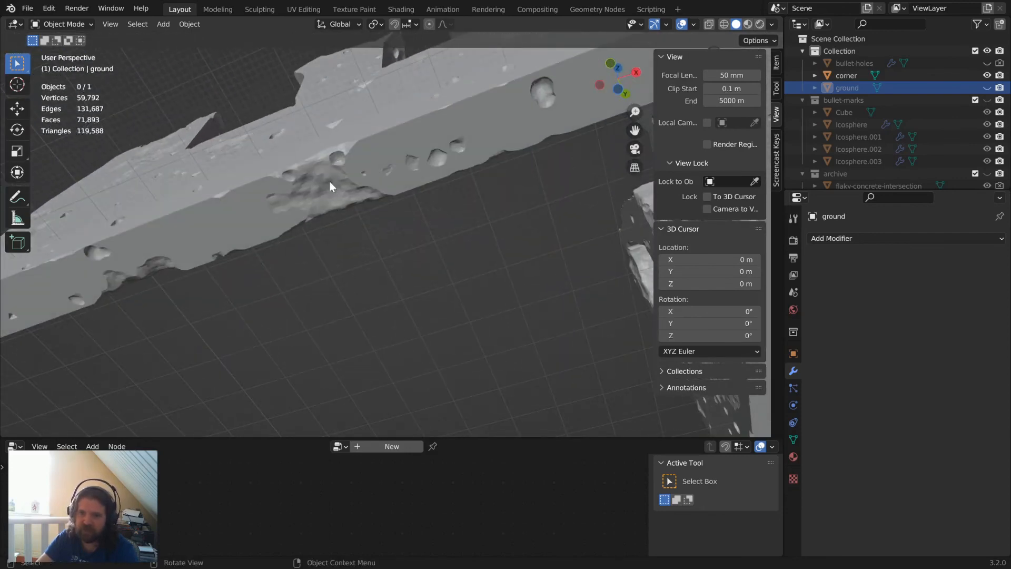
{"action": "middle_click_drag", "start_coordinate": [481, 244], "coordinate": [453, 276]}
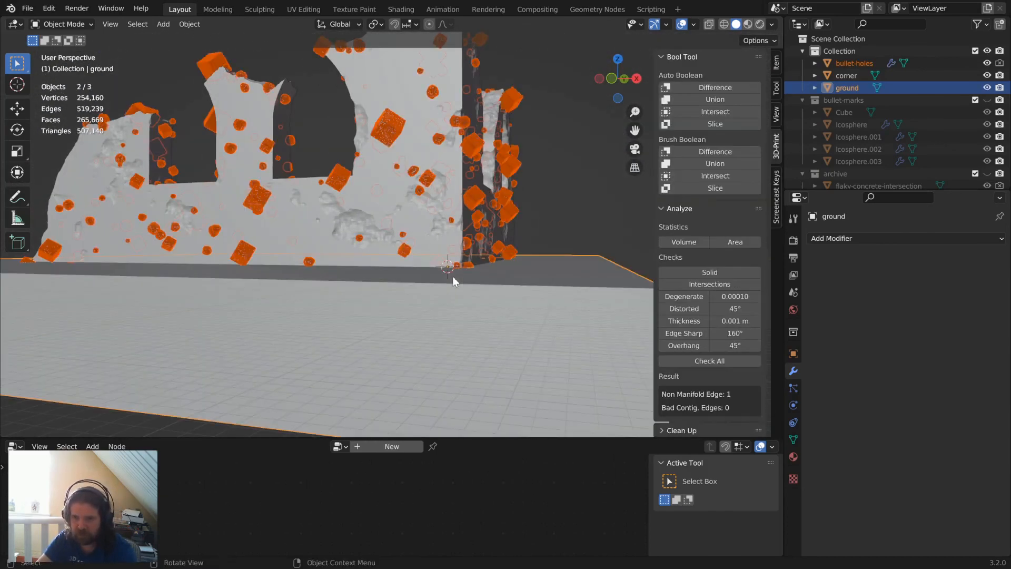
Move the bullet-holes object into the archive collection.
{"action": "scroll", "coordinate": [459, 228], "scroll_direction": "down", "scroll_amount": 5}
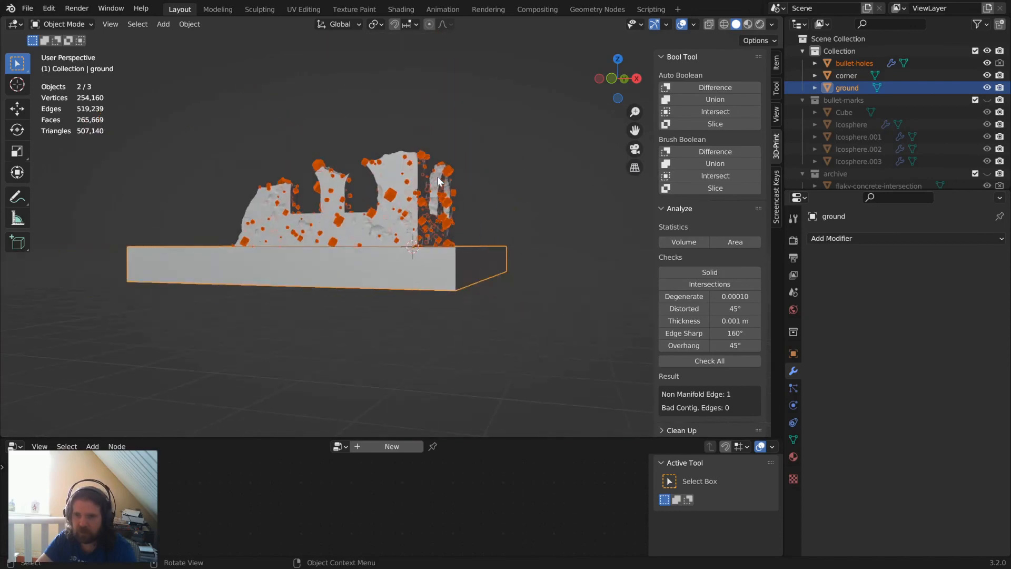
{"action": "left_click", "coordinate": [451, 171]}
{"action": "key", "text": "m"}
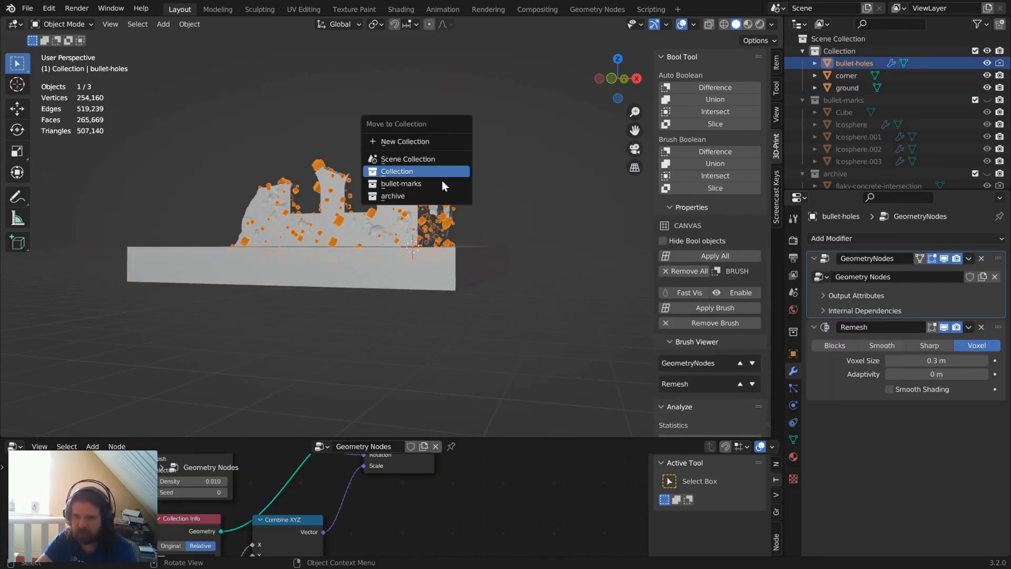
{"action": "left_click", "coordinate": [431, 200]}
Subtract the ground slab from the corner building with a Bool Tool Auto Boolean Difference.
{"action": "left_click", "coordinate": [492, 251]}
{"action": "scroll", "coordinate": [483, 237], "scroll_direction": "up", "scroll_amount": 6}
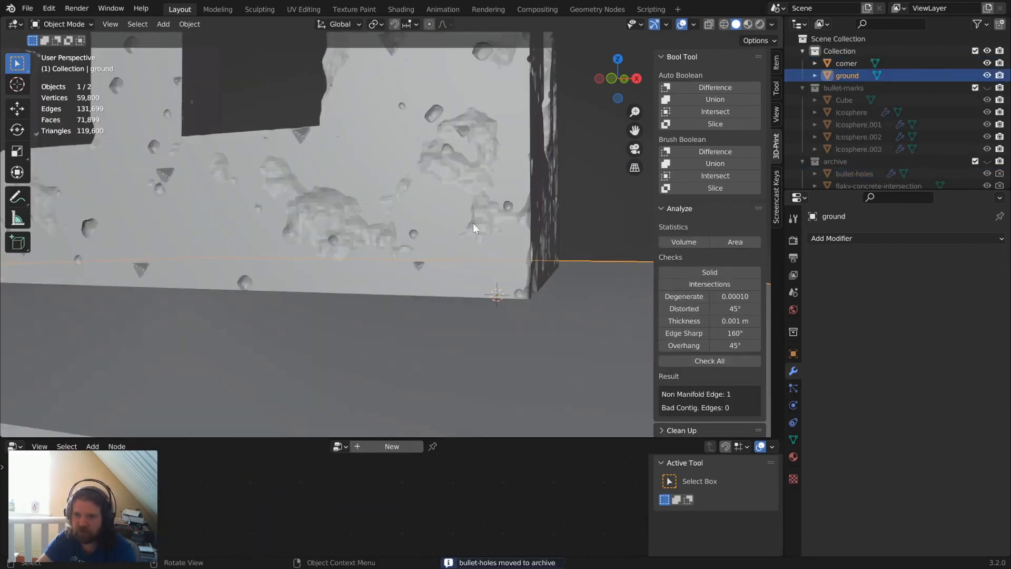
{"action": "left_click", "coordinate": [464, 104], "text": "shift"}
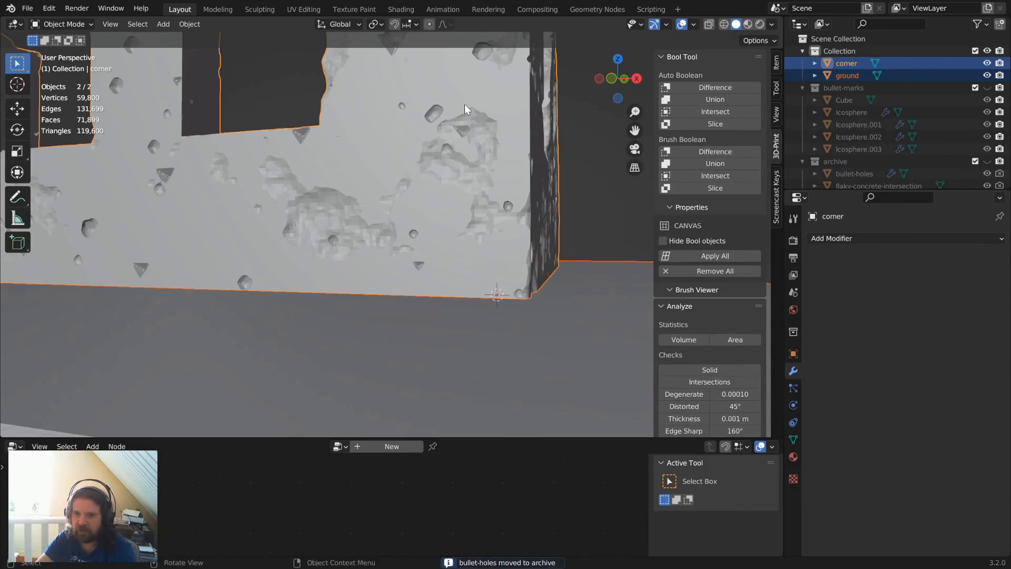
{"action": "left_click", "coordinate": [727, 87]}
Examine the cut underside of the corner building and its walls from several angles.
{"action": "scroll", "coordinate": [389, 343], "scroll_direction": "down", "scroll_amount": 6}
{"action": "middle_click_drag", "start_coordinate": [322, 308], "coordinate": [277, 210]}
{"action": "scroll", "coordinate": [372, 160], "scroll_direction": "up", "scroll_amount": 6}
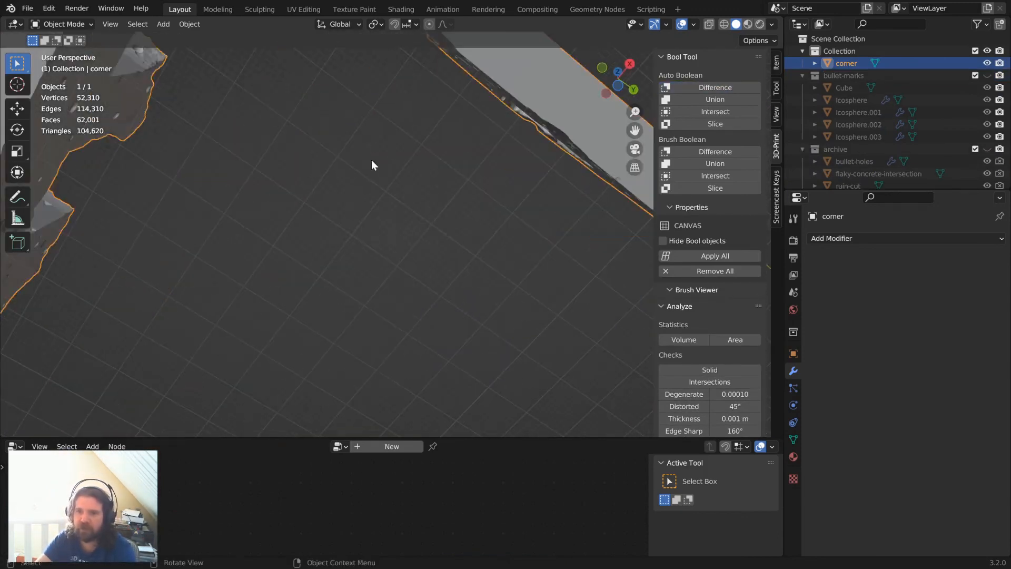
{"action": "middle_click_drag", "start_coordinate": [371, 160], "coordinate": [399, 292], "text": "shift"}
{"action": "scroll", "coordinate": [398, 293], "scroll_direction": "down", "scroll_amount": 5}
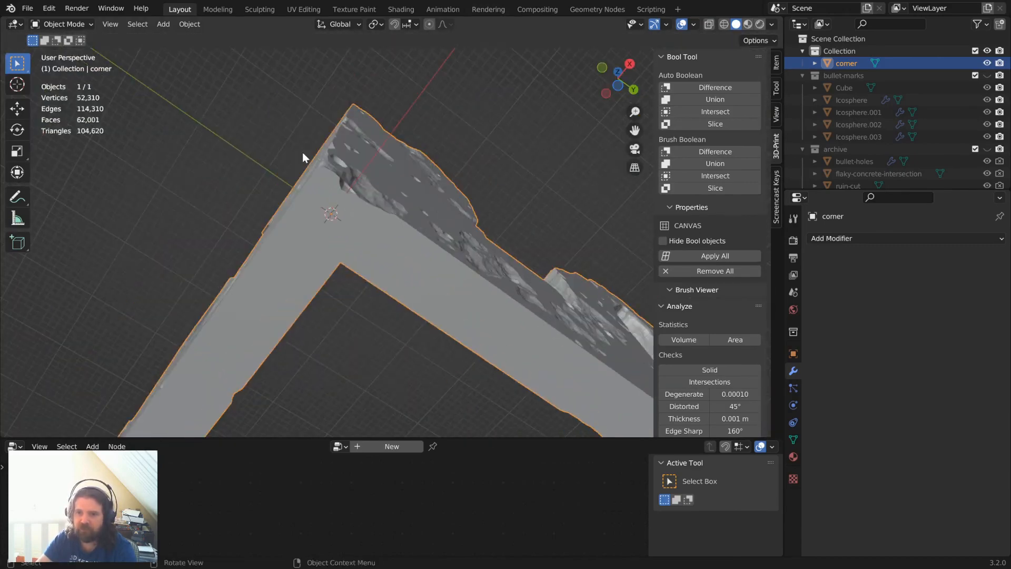
{"action": "middle_click_drag", "start_coordinate": [303, 153], "coordinate": [329, 216]}
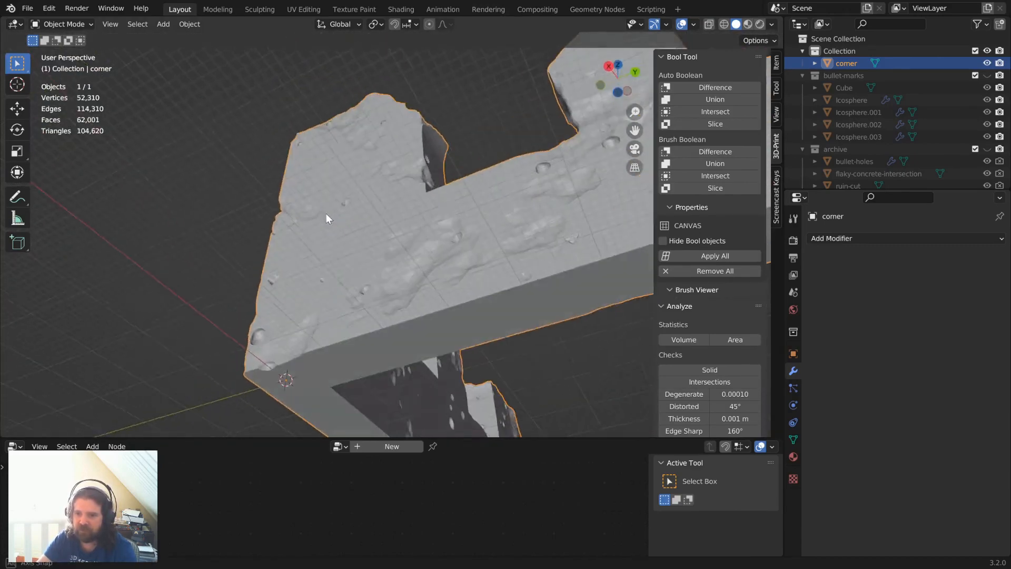
{"action": "scroll", "coordinate": [449, 304], "scroll_direction": "down", "scroll_amount": 6}
{"action": "middle_click_drag", "start_coordinate": [396, 200], "coordinate": [681, 225]}
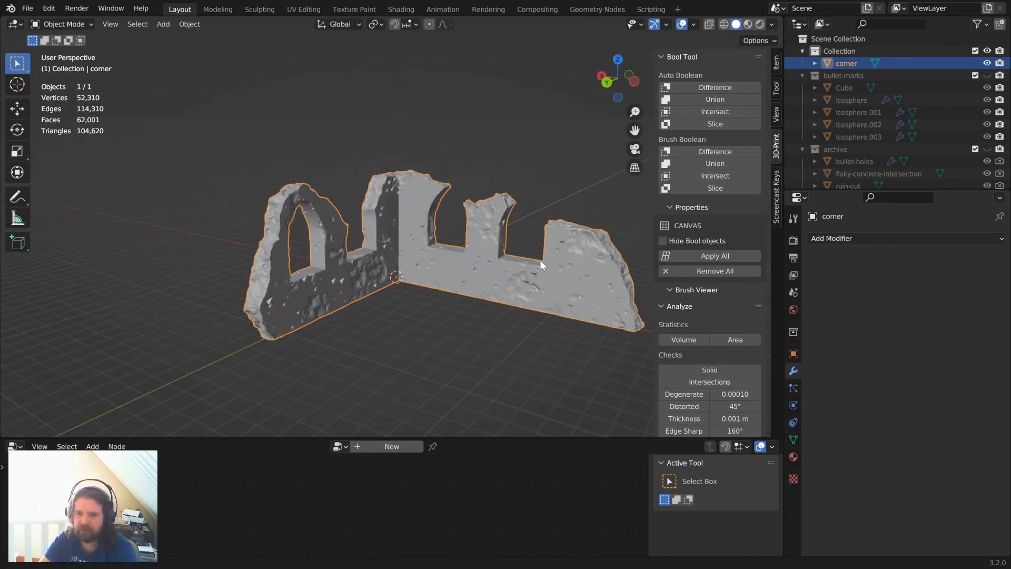